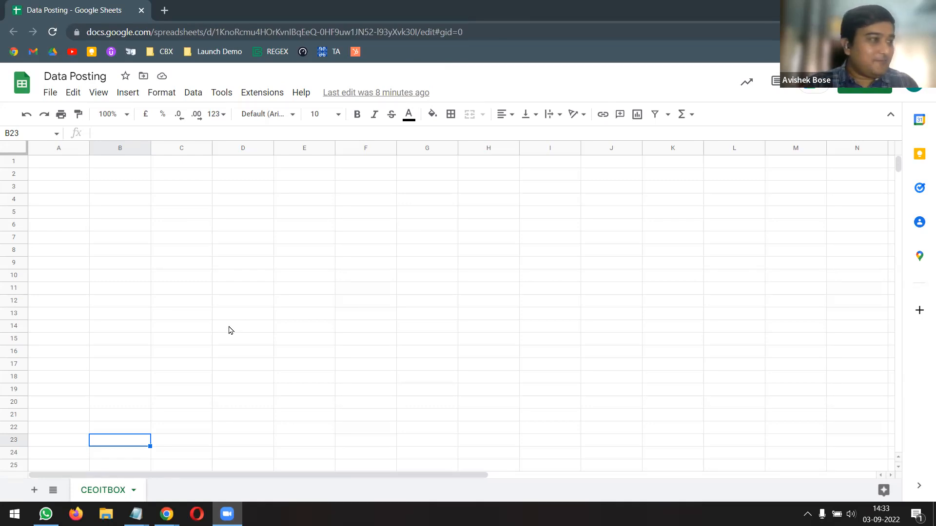
Check the internet connection speed on the Speedtest site in a separate browser tab, and close that tab
{"action": "left_click", "coordinate": [62, 165]}
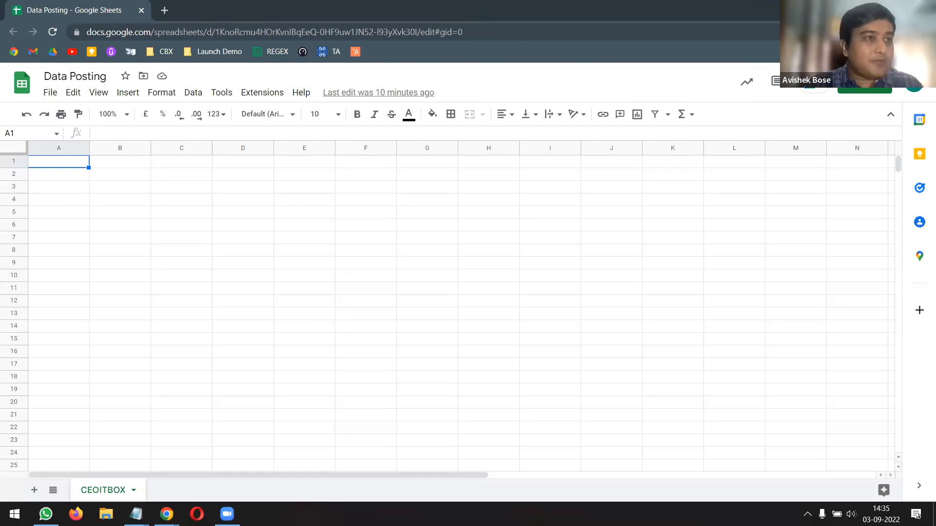
{"action": "middle_click", "coordinate": [304, 52]}
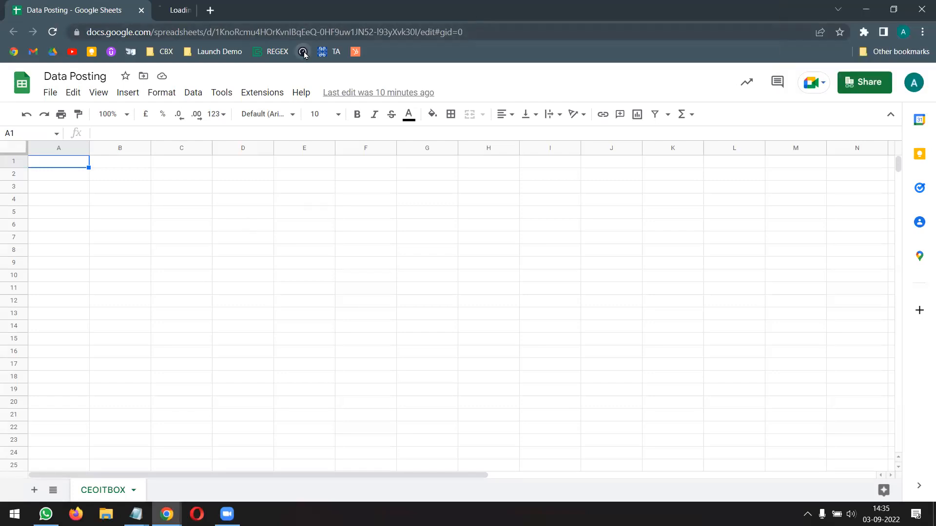
{"action": "left_click", "coordinate": [215, 9]}
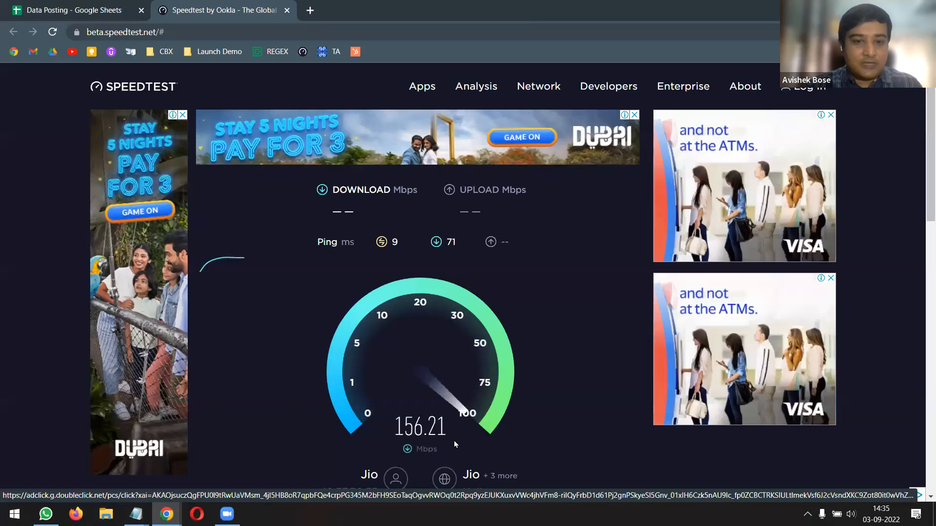
{"action": "left_click", "coordinate": [287, 10]}
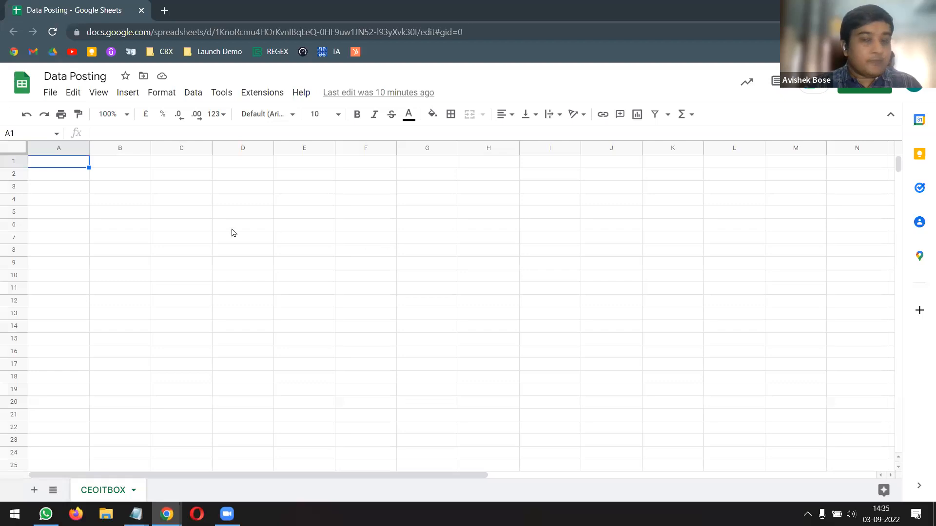
Enter "Price List" in cell A1 of the CEOITBOX sheet
{"action": "left_click", "coordinate": [159, 204]}
{"action": "left_click", "coordinate": [69, 166]}
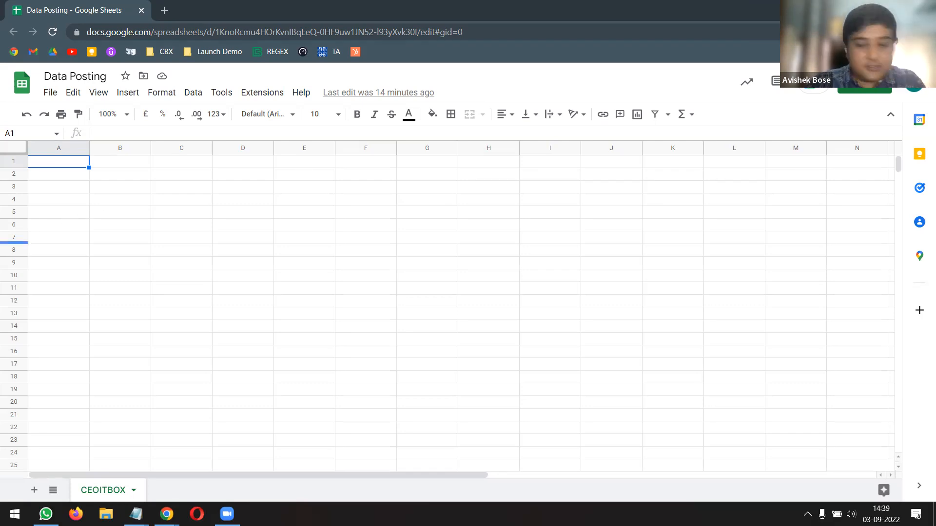
{"action": "type", "text": "Price Lis"}
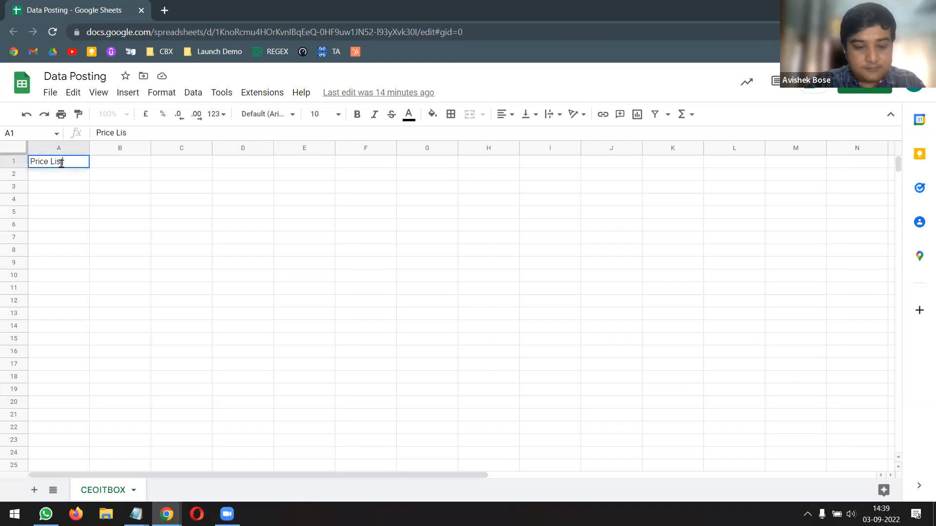
{"action": "type", "text": "t"}
{"action": "key", "text": "Return"}
Enter "List Of Products" in cell A2 and widen column A slightly to fit the text
{"action": "left_click", "coordinate": [72, 164]}
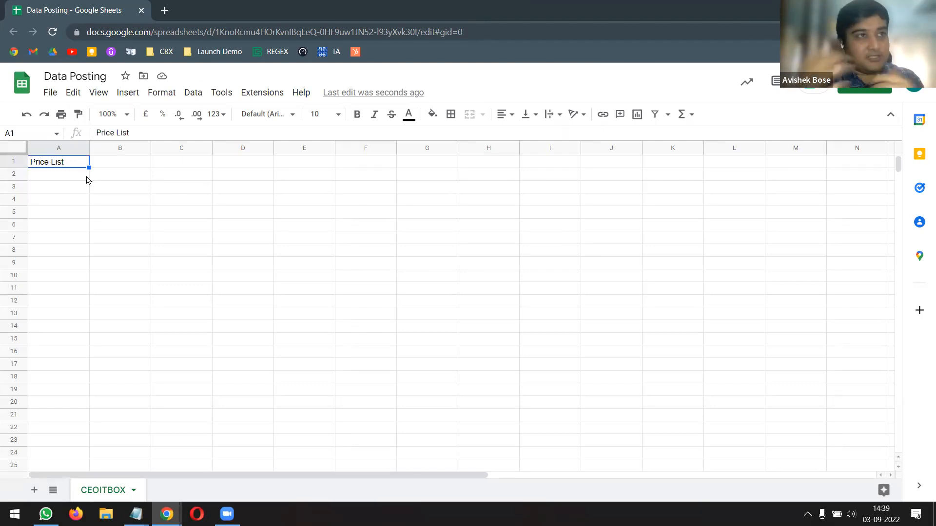
{"action": "left_click", "coordinate": [72, 178]}
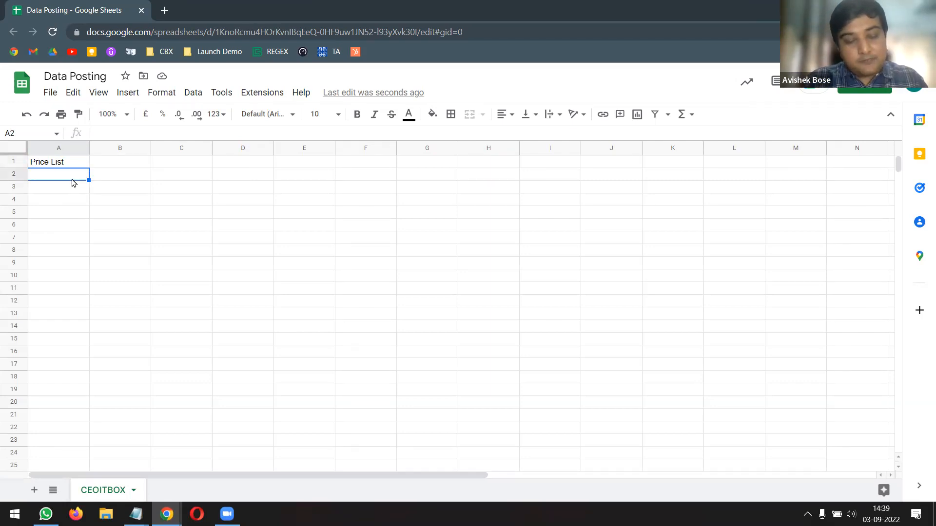
{"action": "type", "text": "List Of Pr"}
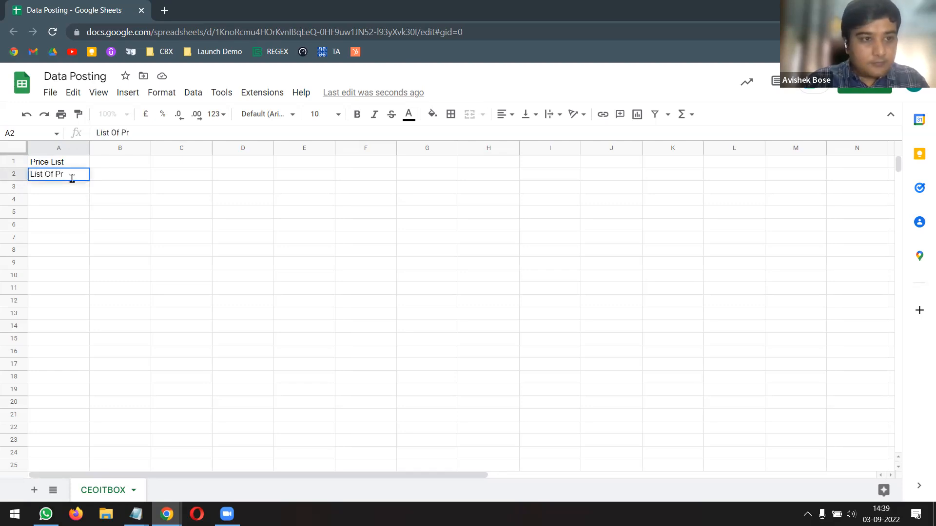
{"action": "type", "text": "oducts"}
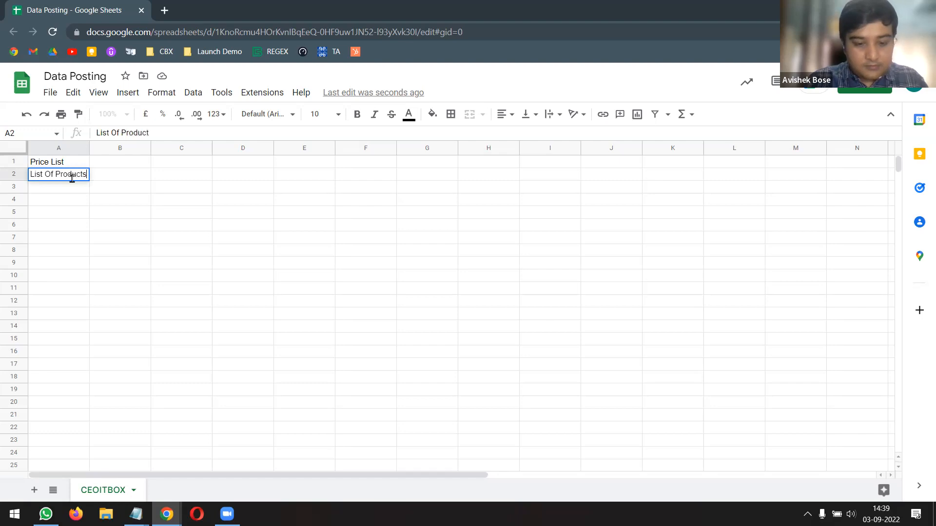
{"action": "key", "text": "Return"}
{"action": "left_click_drag", "start_coordinate": [89, 148], "coordinate": [106, 148]}
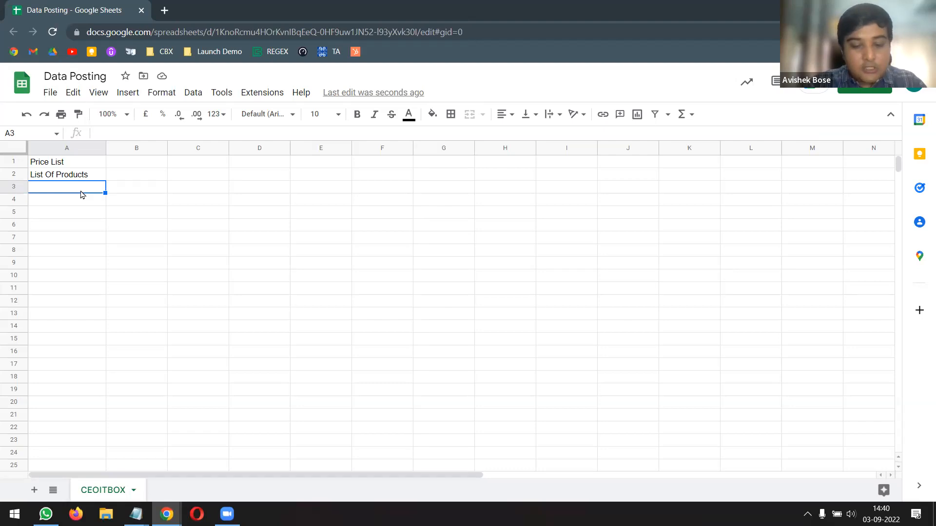
Enter "BOM" in cell A3 and "Posting Sheet" in cell A4
{"action": "type", "text": "BOM"}
{"action": "key", "text": "Return"}
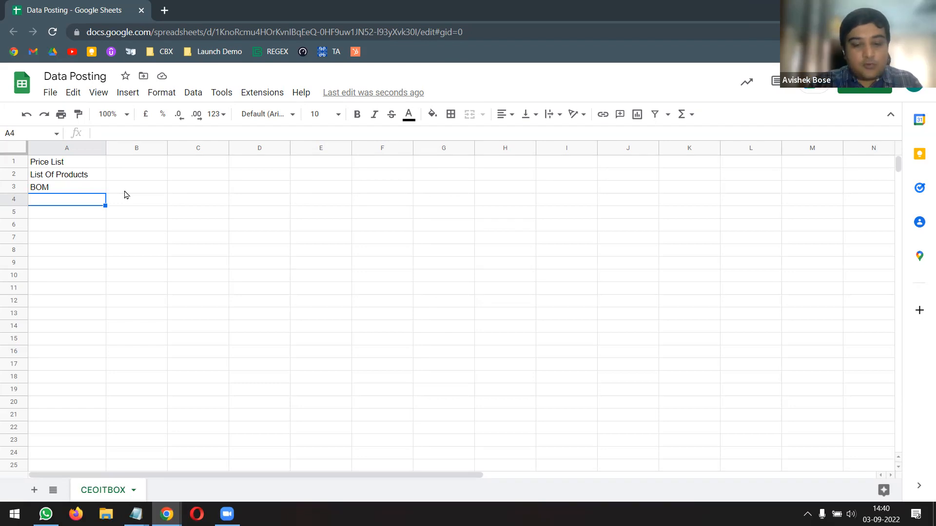
{"action": "type", "text": "P"}
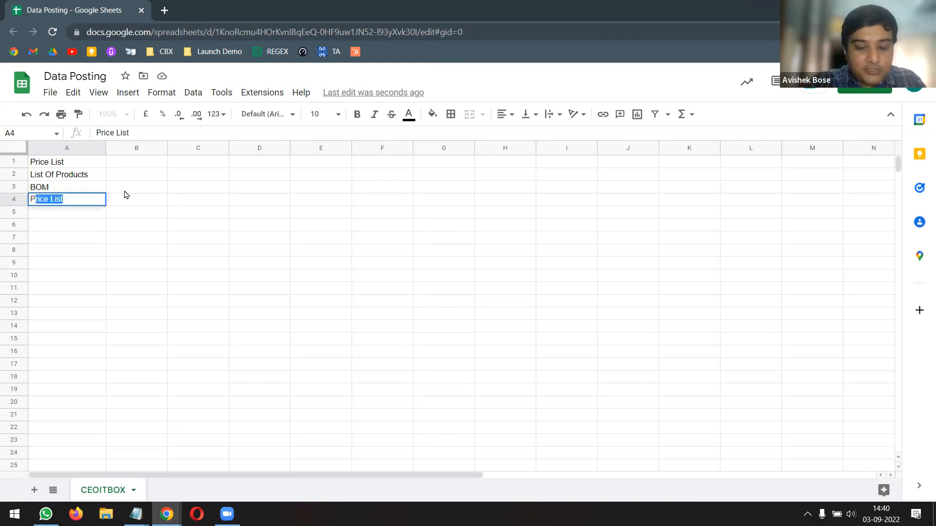
{"action": "type", "text": "ost Sheet"}
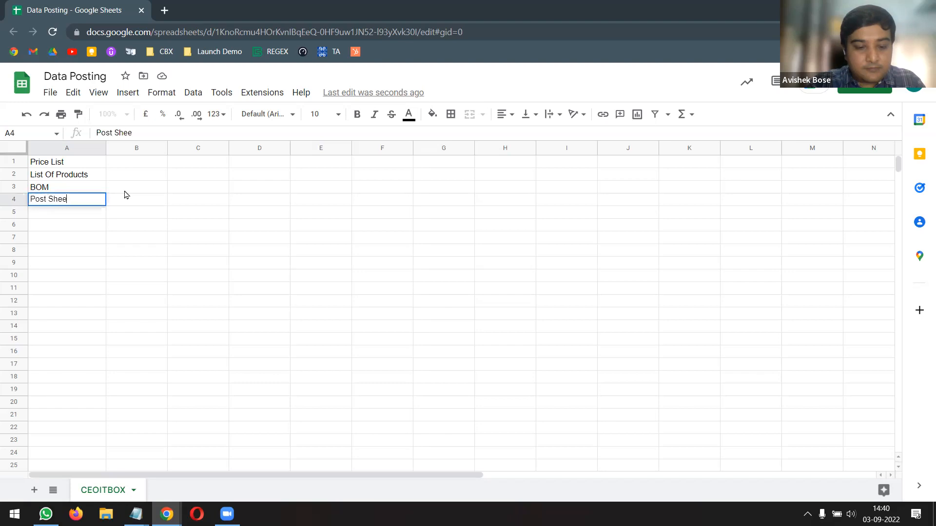
{"action": "key", "text": "BackSpace"}
{"action": "key", "text": "BackSpace"}
{"action": "key", "text": "BackSpace"}
{"action": "key", "text": "BackSpace"}
{"action": "key", "text": "BackSpace"}
{"action": "key", "text": "BackSpace"}
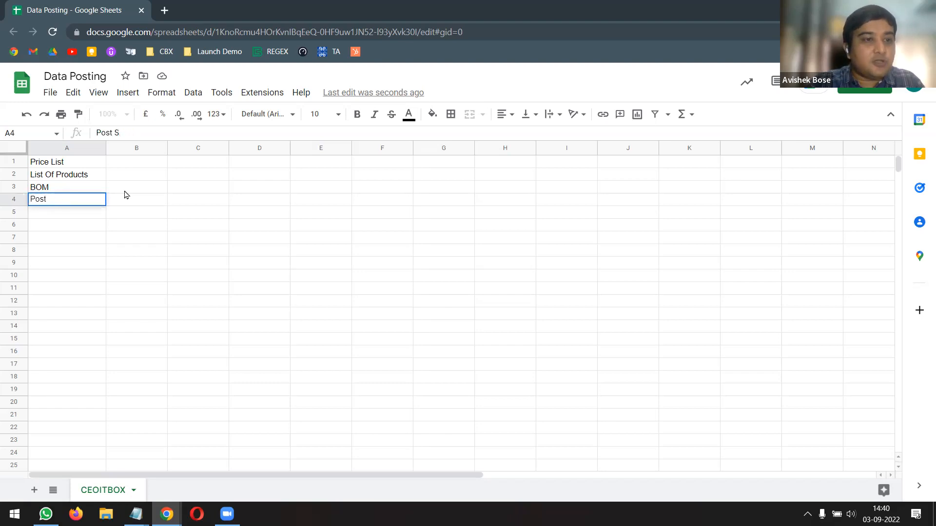
{"action": "type", "text": "ing SHeet"}
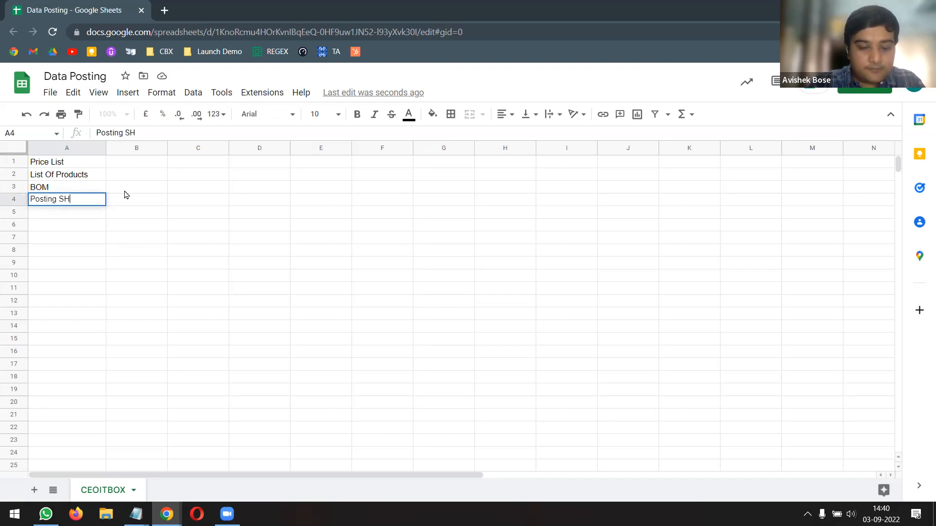
{"action": "key", "text": "BackSpace"}
{"action": "key", "text": "BackSpace"}
{"action": "key", "text": "BackSpace"}
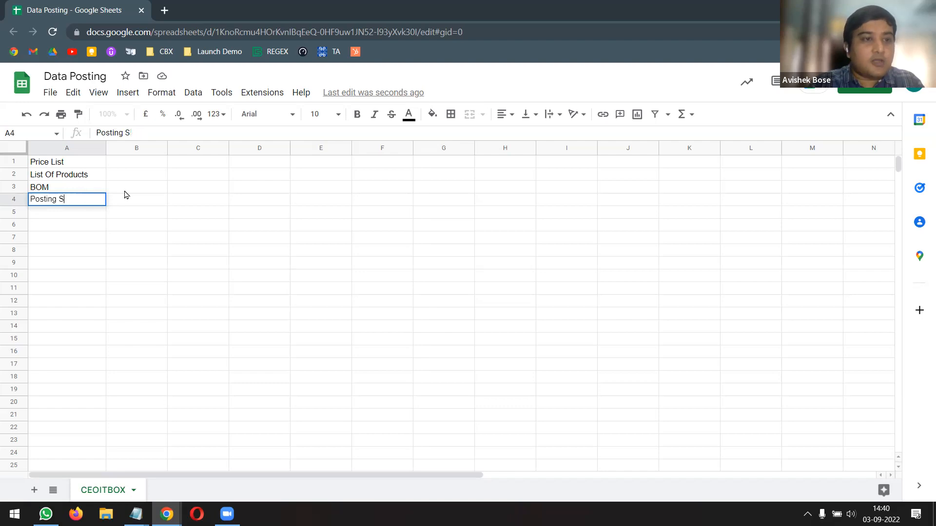
{"action": "type", "text": "heet"}
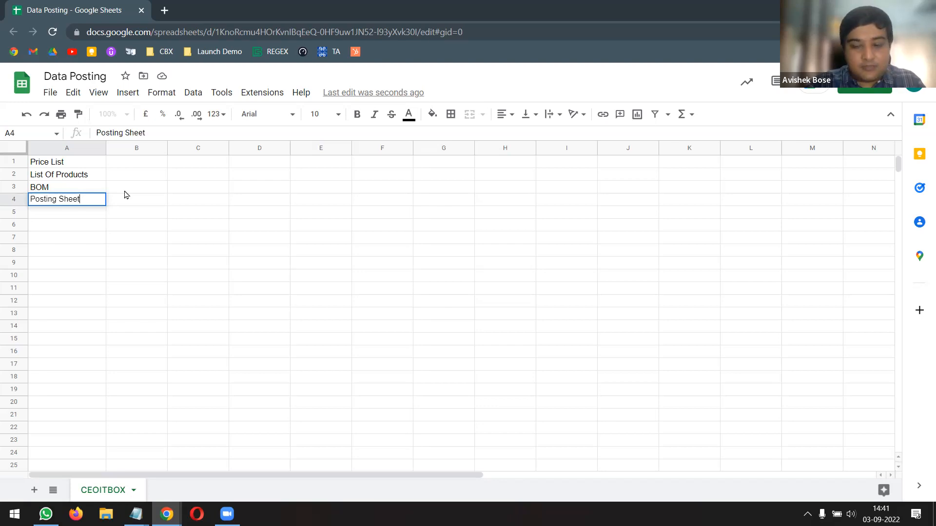
{"action": "key", "text": "Return"}
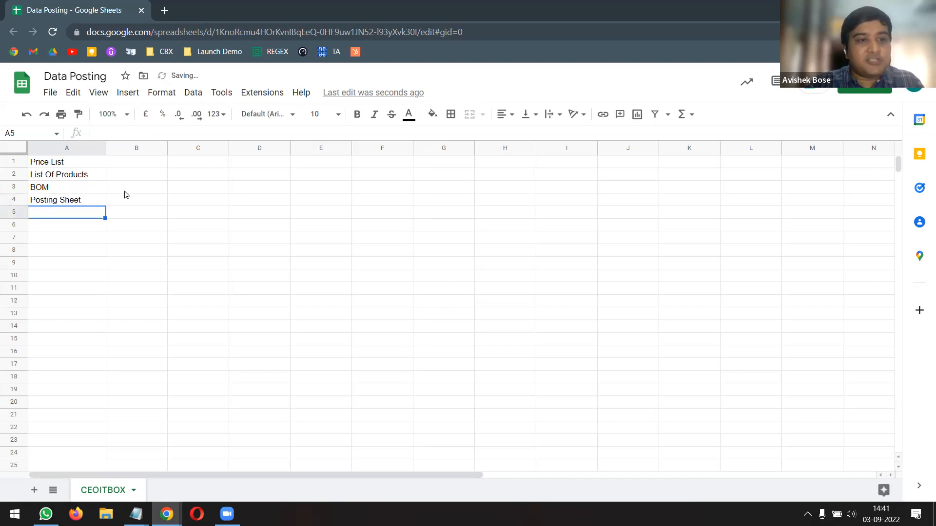
Enter "Database" in cell A5 as the last item of the list
{"action": "type", "text": "Data"}
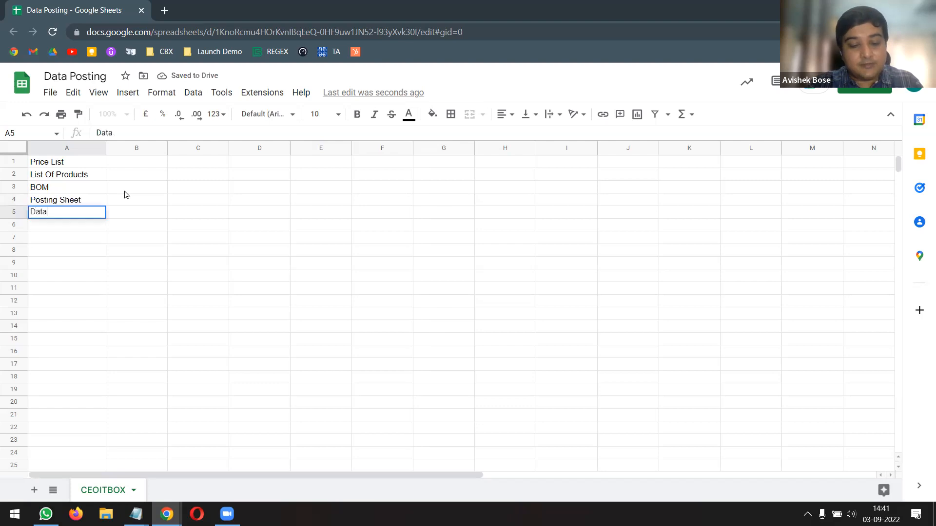
{"action": "type", "text": "base"}
{"action": "key", "text": "Return"}
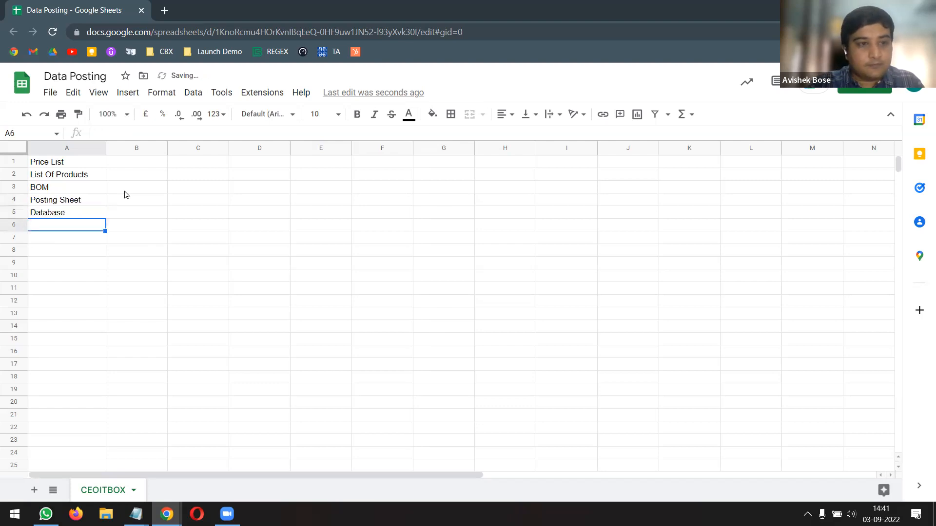
{"action": "left_click", "coordinate": [94, 166]}
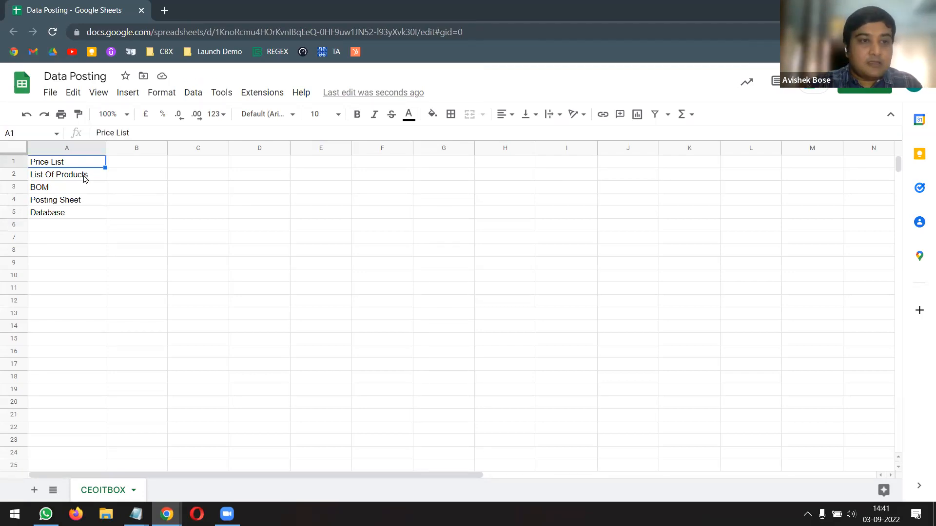
{"action": "left_click", "coordinate": [84, 178]}
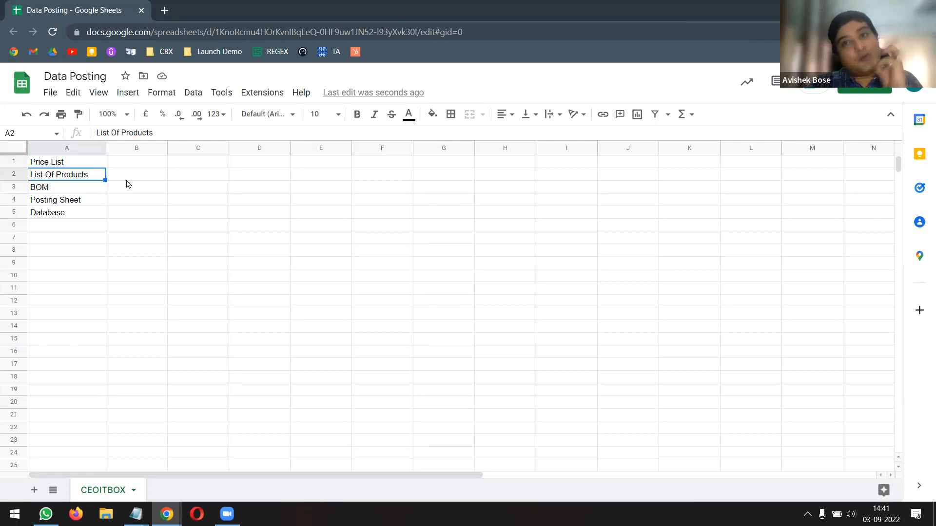
{"action": "left_click", "coordinate": [80, 191]}
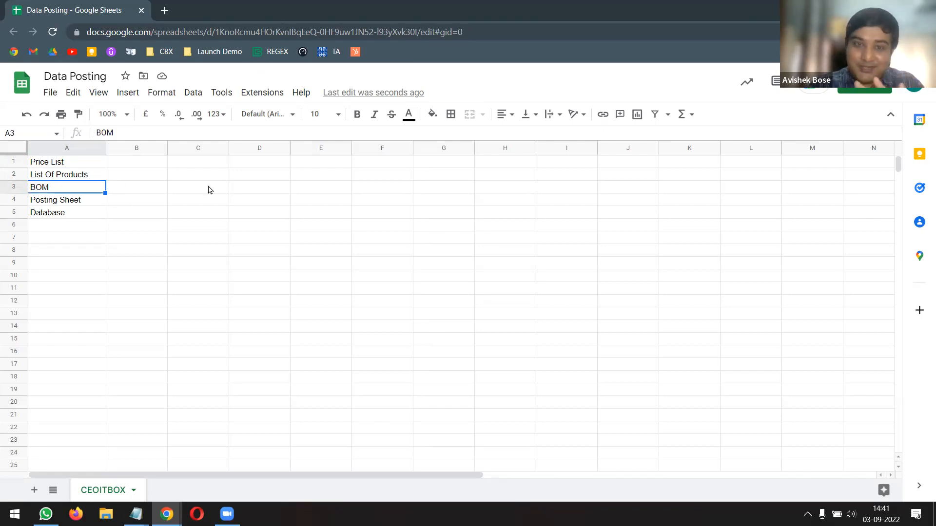
{"action": "left_click", "coordinate": [80, 218]}
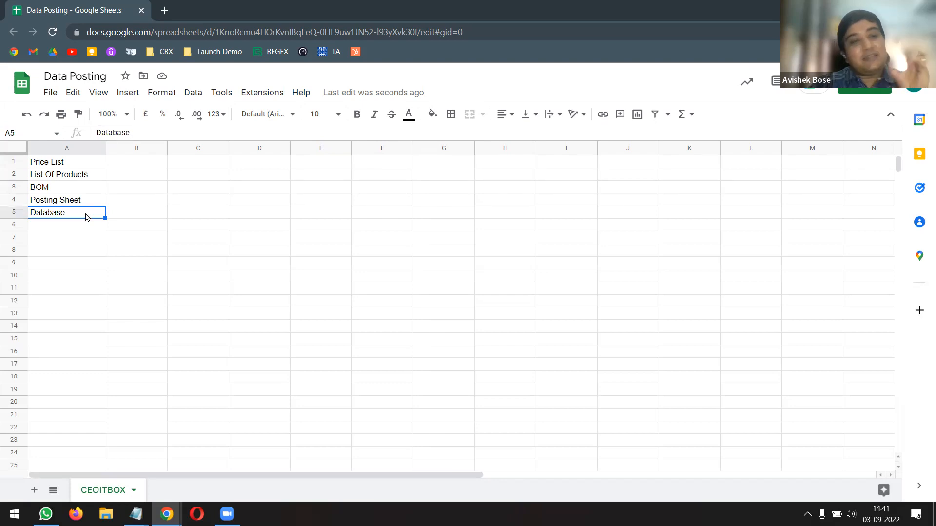
{"action": "left_click_drag", "start_coordinate": [72, 167], "coordinate": [77, 203]}
Set the zoom level of the spreadsheet to 150%
{"action": "left_click", "coordinate": [124, 120]}
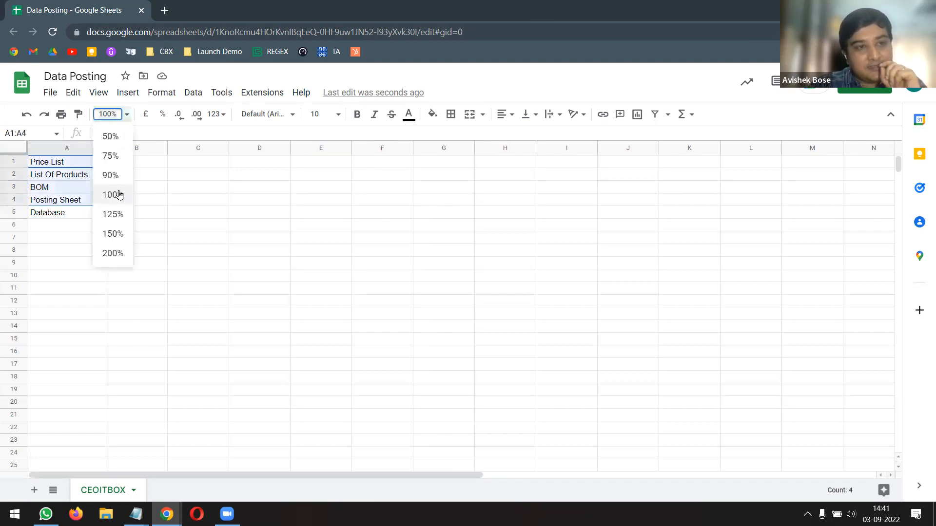
{"action": "left_click_drag", "start_coordinate": [103, 173], "coordinate": [110, 211]}
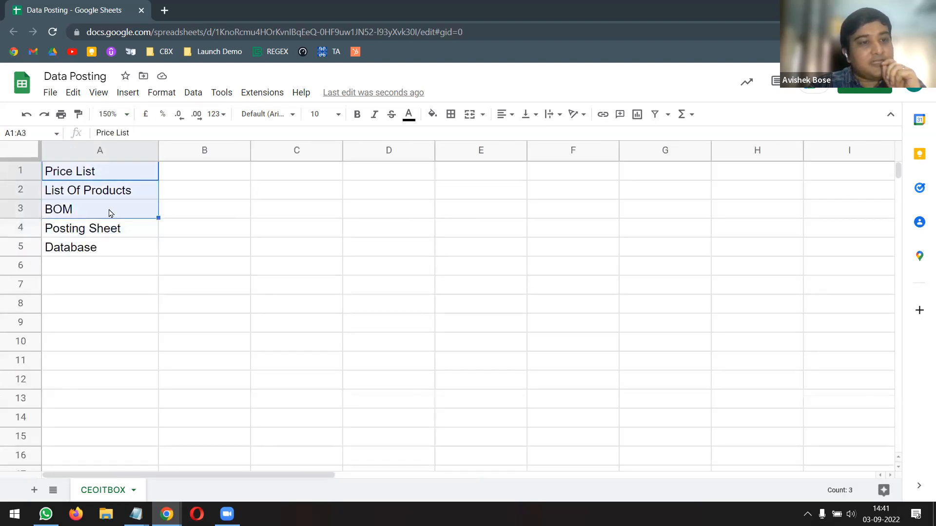
{"action": "left_click", "coordinate": [122, 233]}
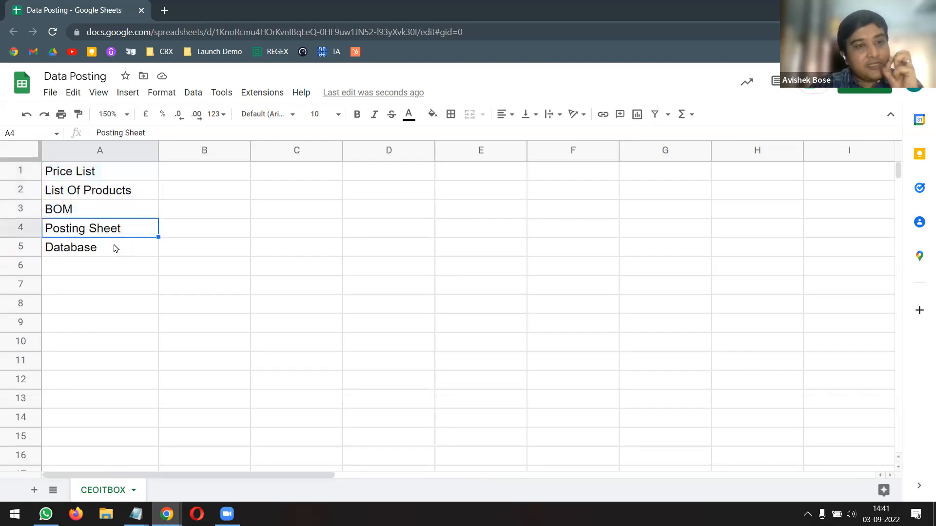
{"action": "left_click", "coordinate": [117, 248]}
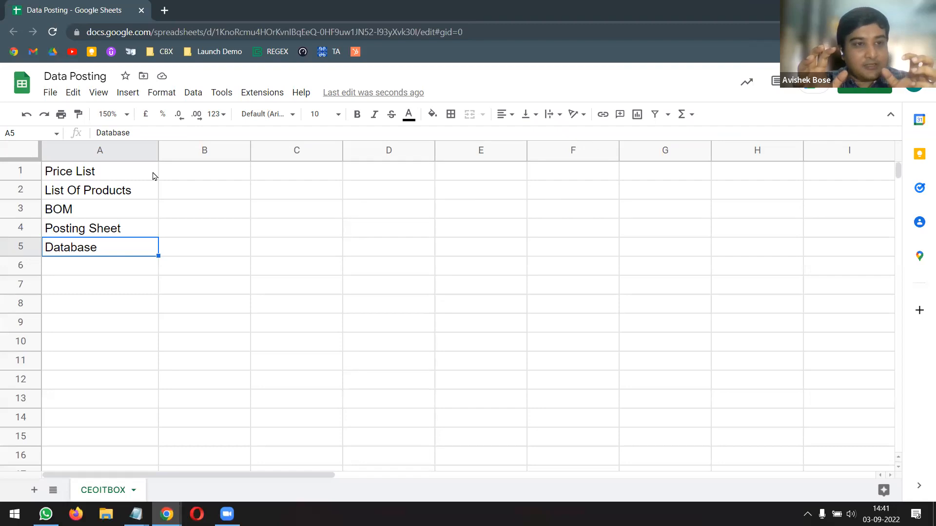
Copy the text of cell A1, add a new sheet to the file and rename it "Price List"
{"action": "double_click", "coordinate": [110, 171]}
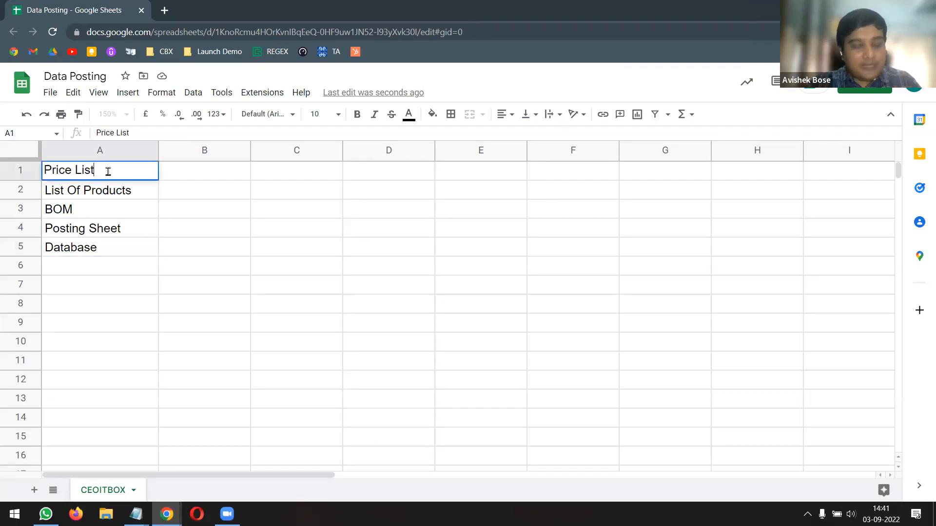
{"action": "key", "text": "Escape"}
{"action": "key", "text": "ctrl+c"}
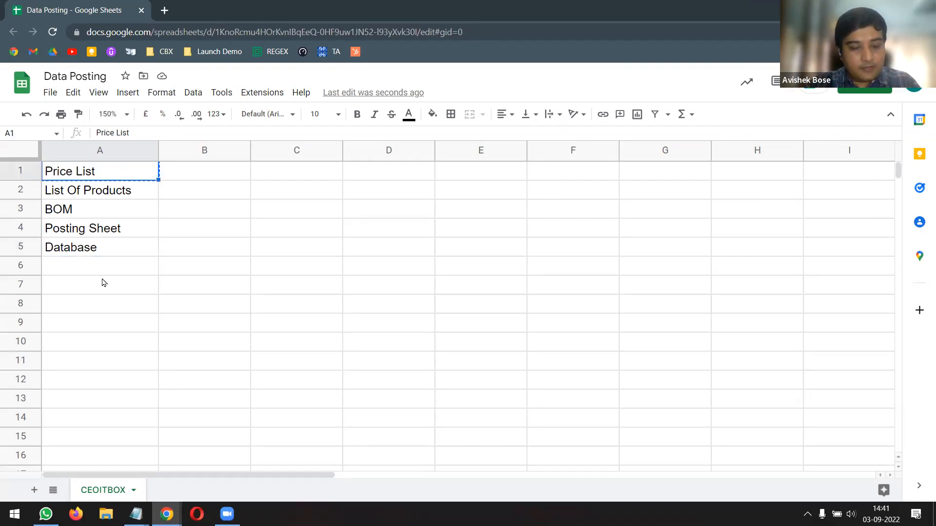
{"action": "left_click", "coordinate": [34, 490]}
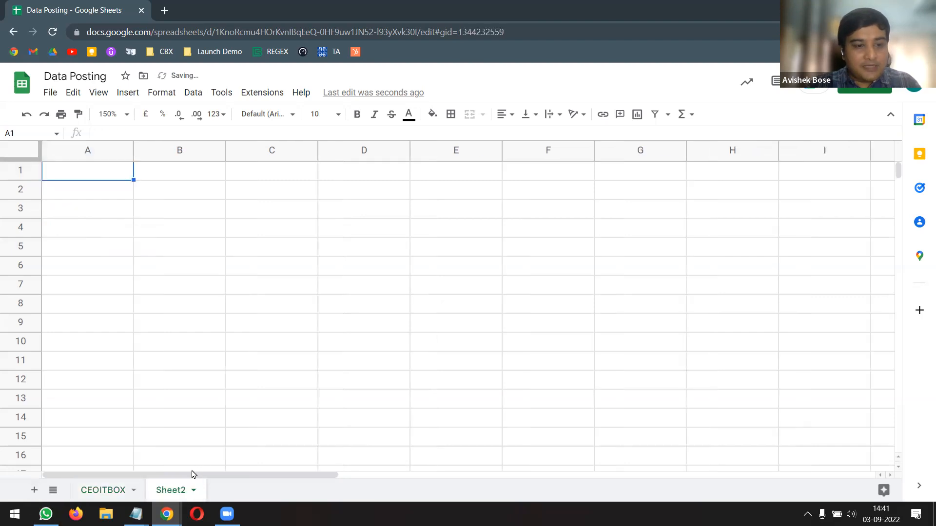
{"action": "double_click", "coordinate": [177, 490]}
{"action": "type", "text": "Price List"}
{"action": "left_click", "coordinate": [212, 444]}
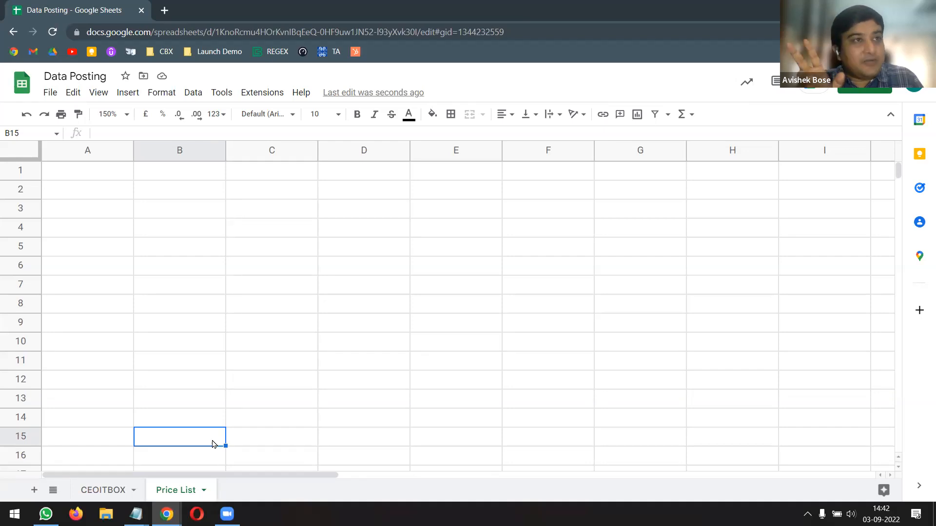
Create a new blank spreadsheet file from within the Data Posting file
{"action": "left_click", "coordinate": [50, 92]}
{"action": "mouse_move", "coordinate": [58, 114]}
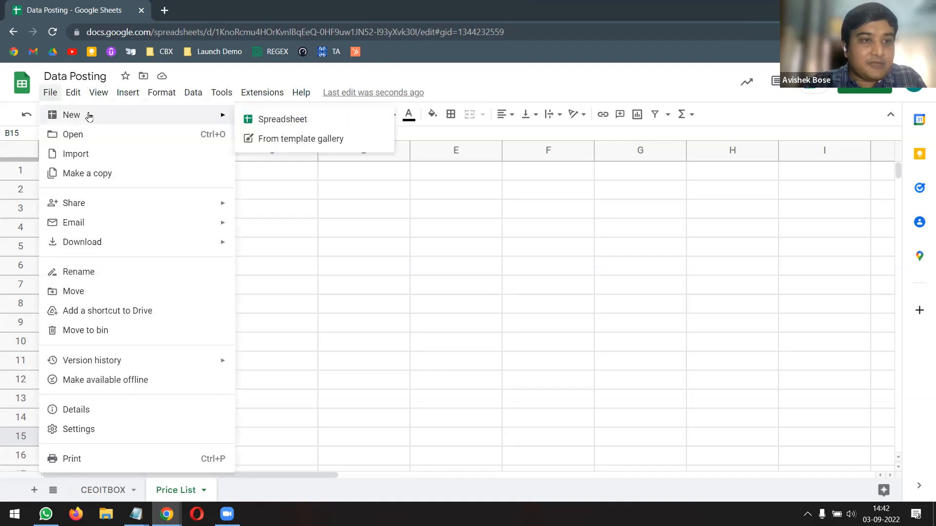
{"action": "left_click", "coordinate": [275, 118]}
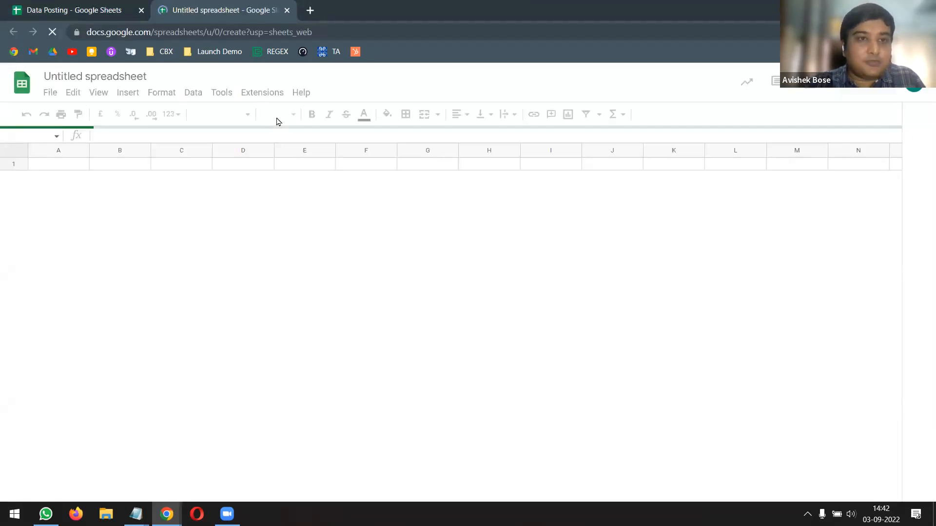
Name the new spreadsheet file "Price List"
{"action": "left_click", "coordinate": [119, 77]}
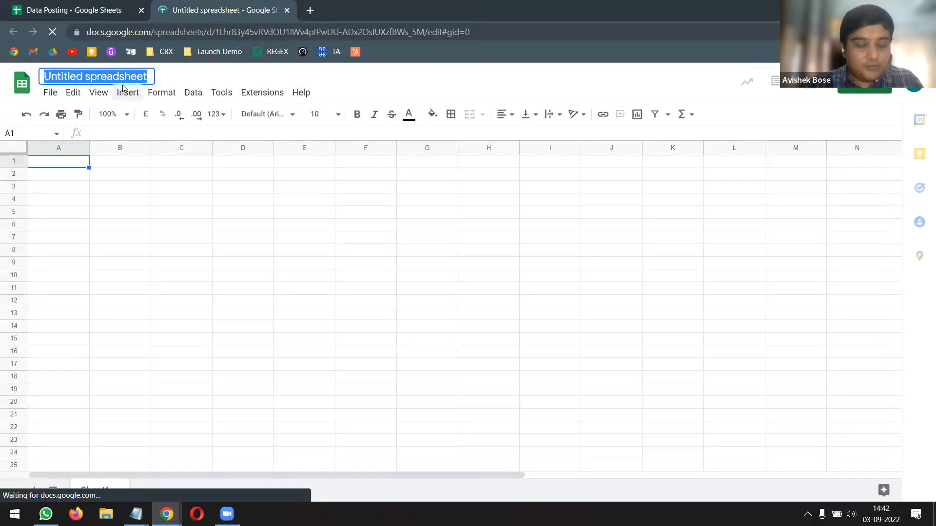
{"action": "type", "text": "Price List"}
{"action": "left_click", "coordinate": [100, 176]}
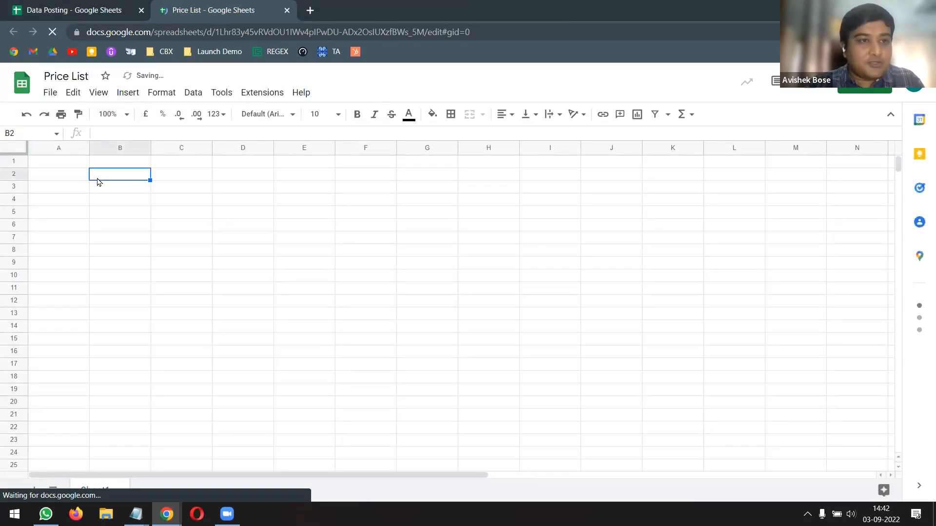
{"action": "left_click", "coordinate": [78, 166]}
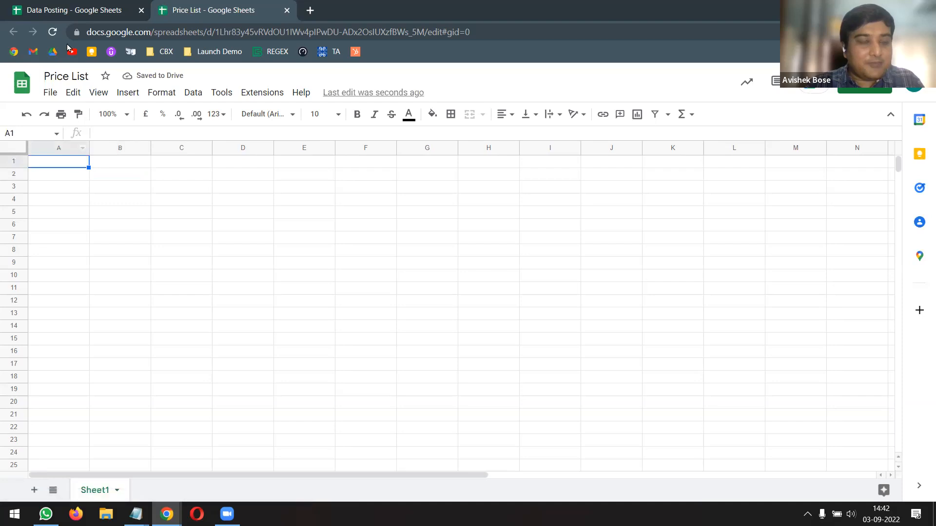
Return to the Data Posting file, select "List Of Products" in the CEOITBOX list and rename the Price List sheet as "List Of Products"
{"action": "left_click", "coordinate": [99, 10]}
{"action": "key", "text": "Escape"}
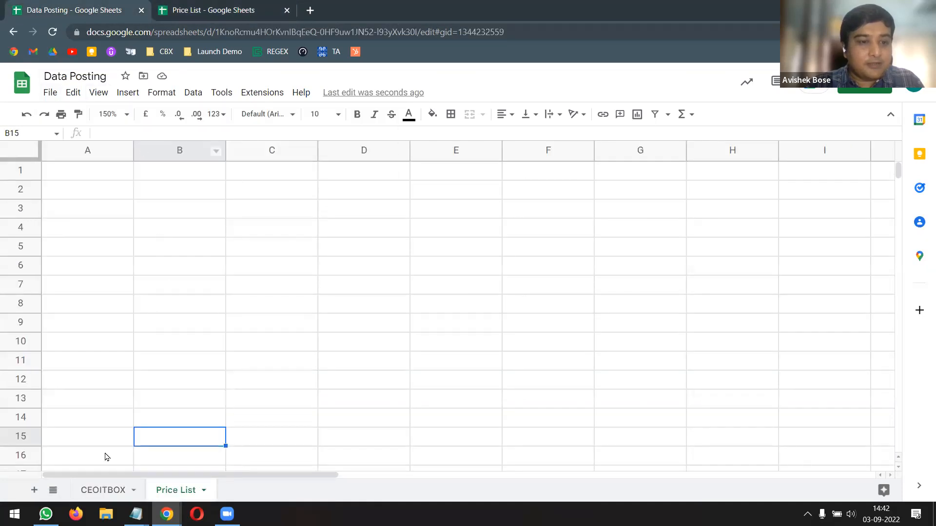
{"action": "left_click", "coordinate": [109, 488]}
{"action": "left_click", "coordinate": [124, 193]}
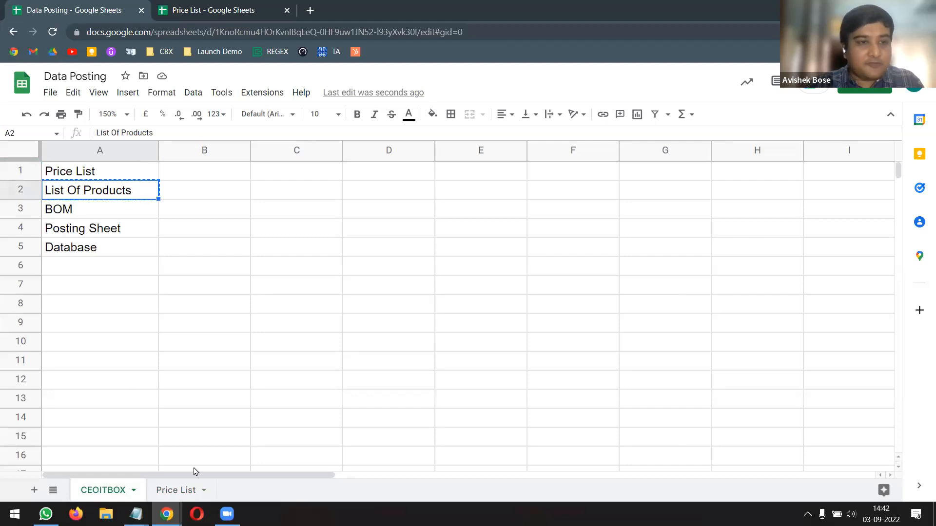
{"action": "left_click", "coordinate": [188, 492]}
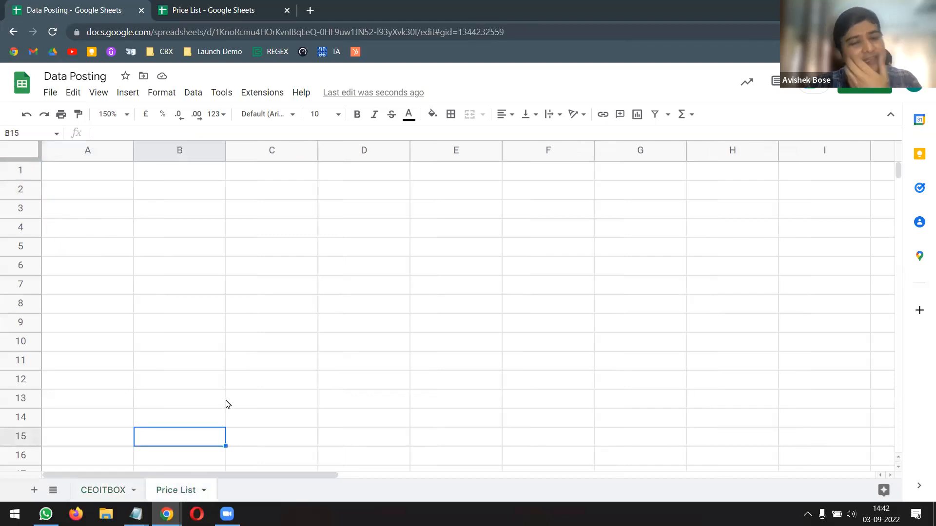
{"action": "left_click", "coordinate": [103, 176]}
{"action": "double_click", "coordinate": [169, 491]}
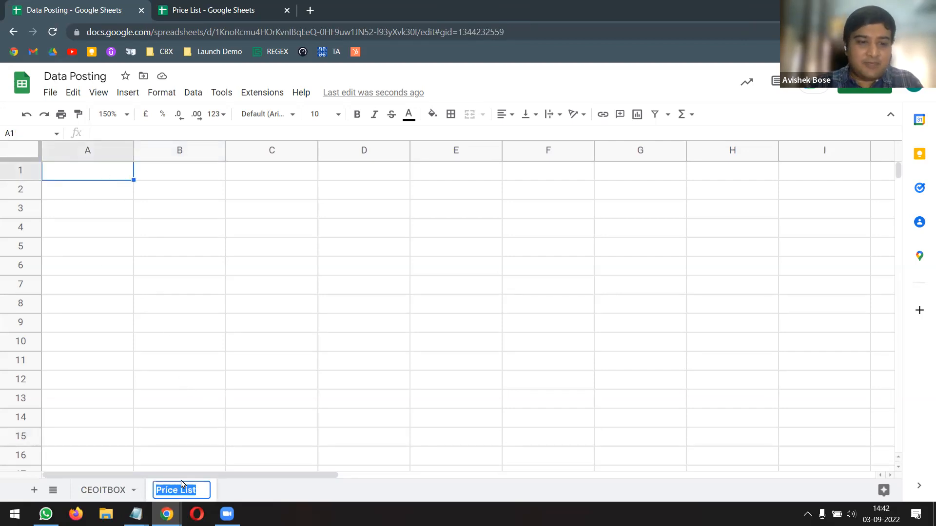
{"action": "type", "text": "List Of Products"}
{"action": "left_click", "coordinate": [141, 266]}
{"action": "left_click", "coordinate": [89, 174]}
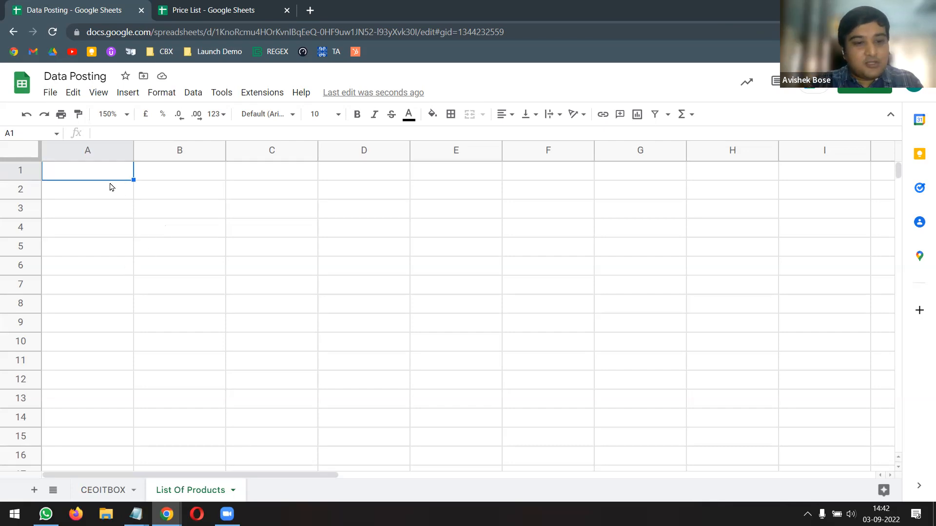
Go back to the CEOITBOX sheet and review the "List Of Products" and "BOM" entries in cells A2 and A3
{"action": "left_click", "coordinate": [107, 488]}
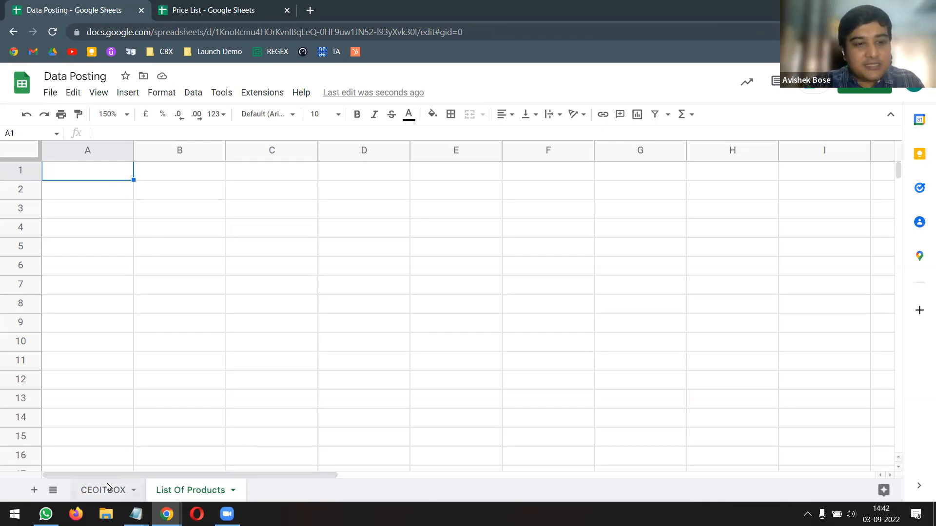
{"action": "left_click", "coordinate": [94, 209]}
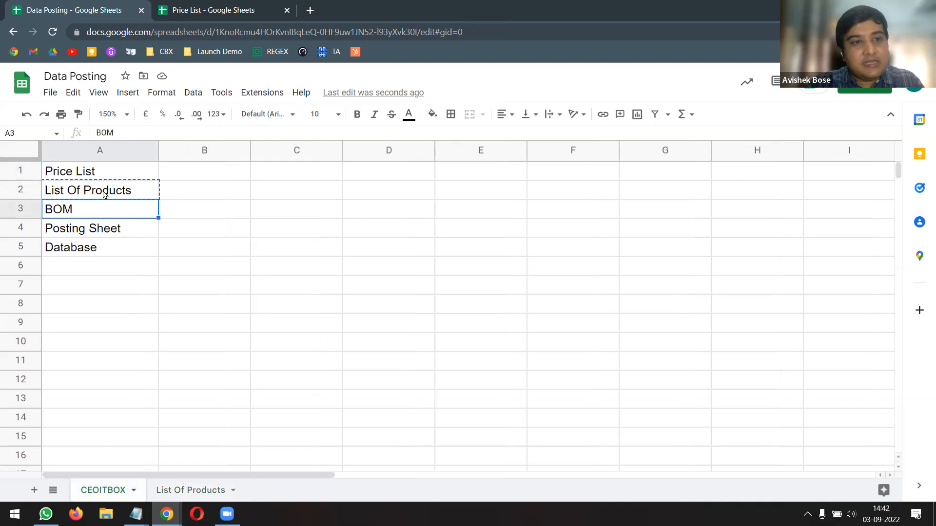
{"action": "left_click_drag", "start_coordinate": [104, 194], "coordinate": [105, 209]}
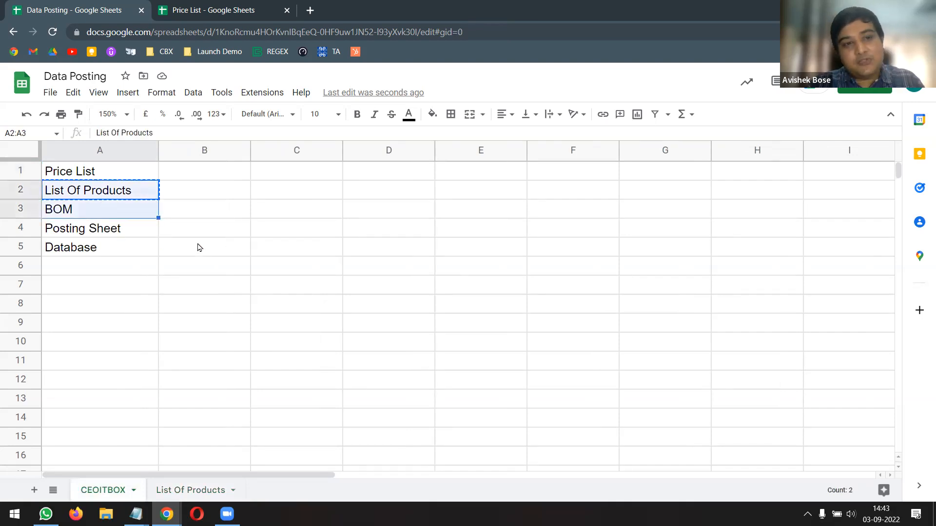
{"action": "left_click", "coordinate": [125, 214]}
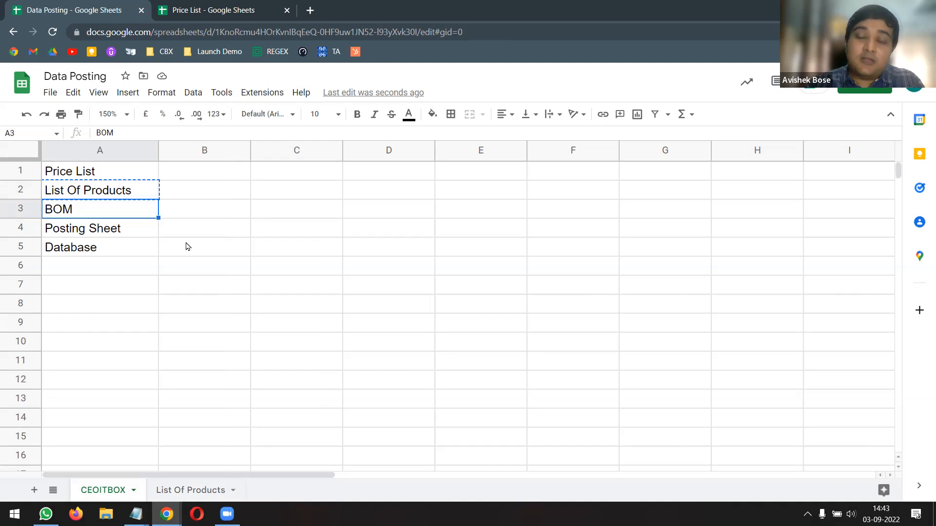
{"action": "left_click", "coordinate": [116, 196]}
{"action": "left_click", "coordinate": [117, 216]}
{"action": "left_click_drag", "start_coordinate": [115, 195], "coordinate": [121, 218]}
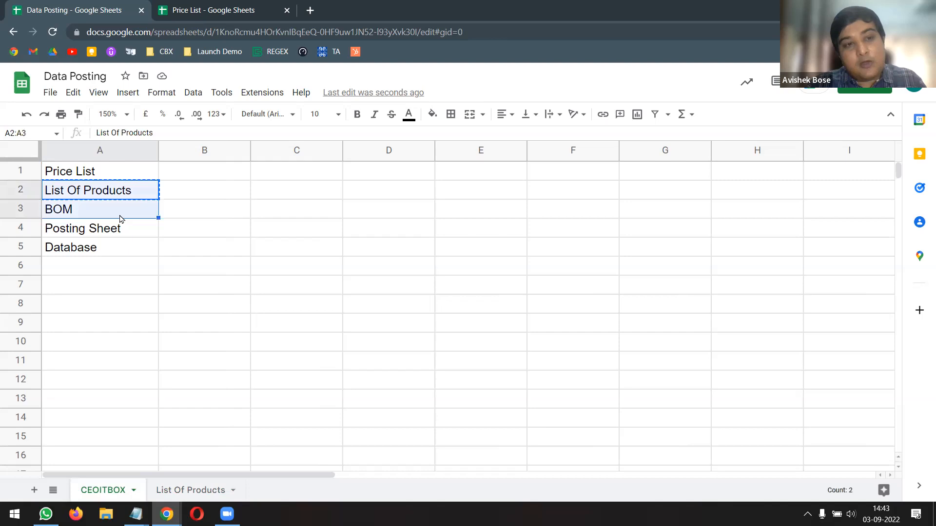
{"action": "left_click", "coordinate": [121, 219]}
{"action": "key", "text": "ctrl+c"}
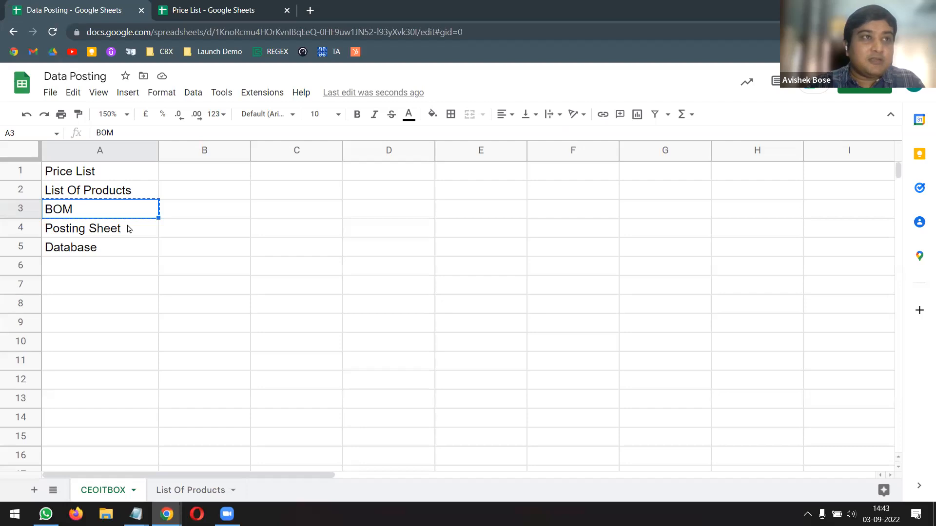
{"action": "left_click_drag", "start_coordinate": [221, 194], "coordinate": [233, 322]}
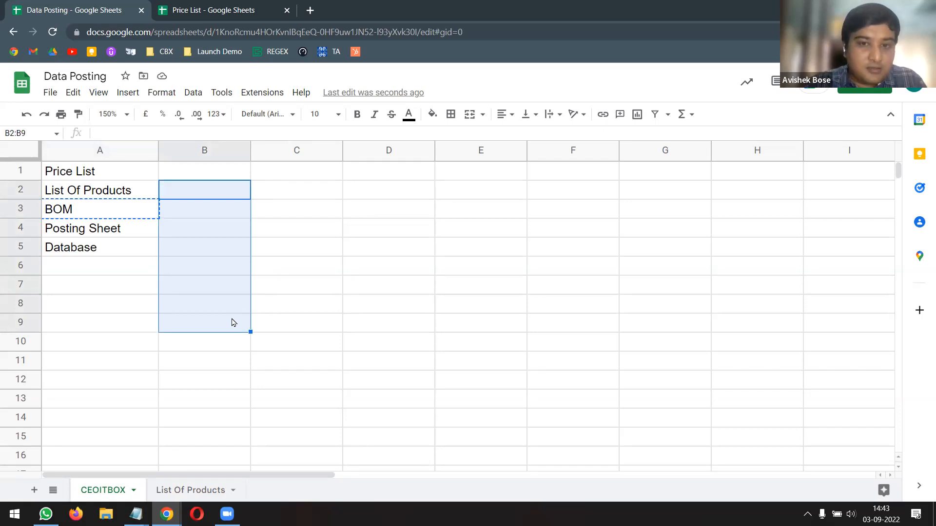
{"action": "left_click", "coordinate": [102, 194]}
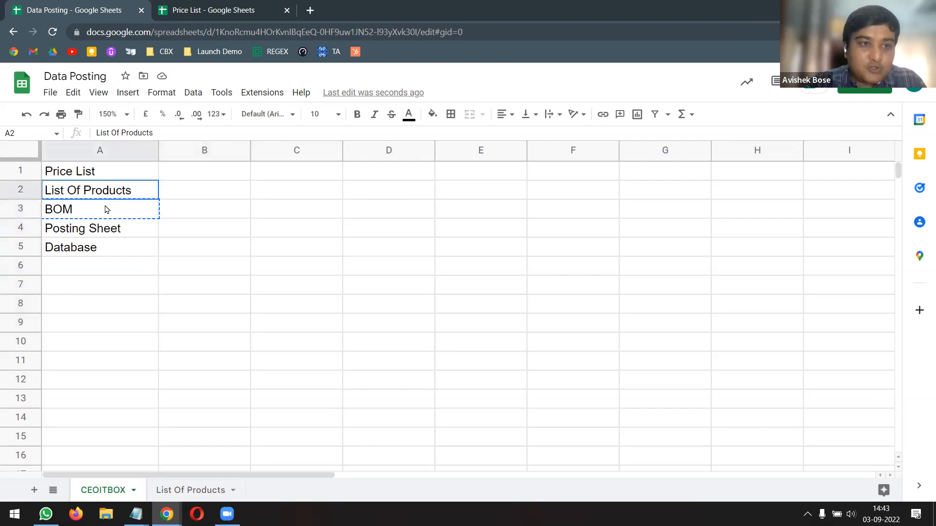
{"action": "left_click", "coordinate": [105, 210], "text": "shift"}
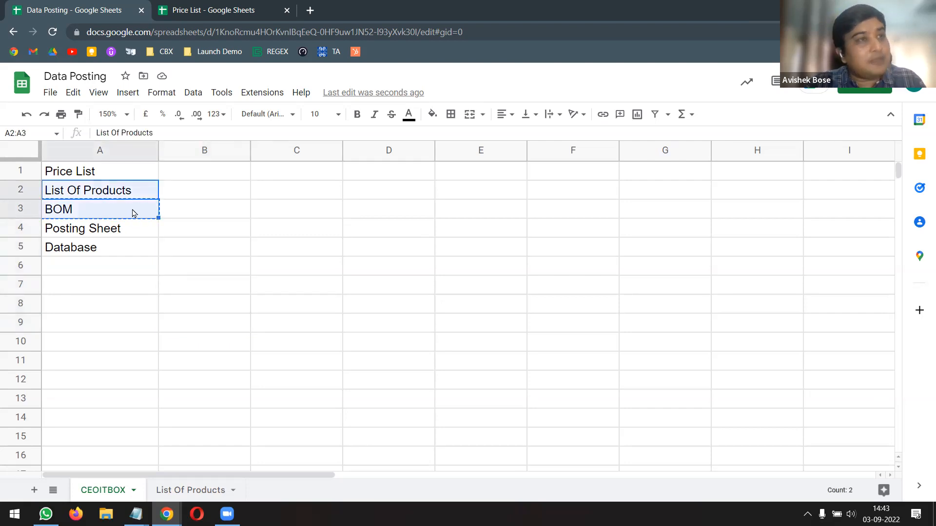
Move the "Posting Sheet" and "Database" entries up one row to A3:A4, overwriting "BOM"
{"action": "left_click_drag", "start_coordinate": [106, 236], "coordinate": [109, 250]}
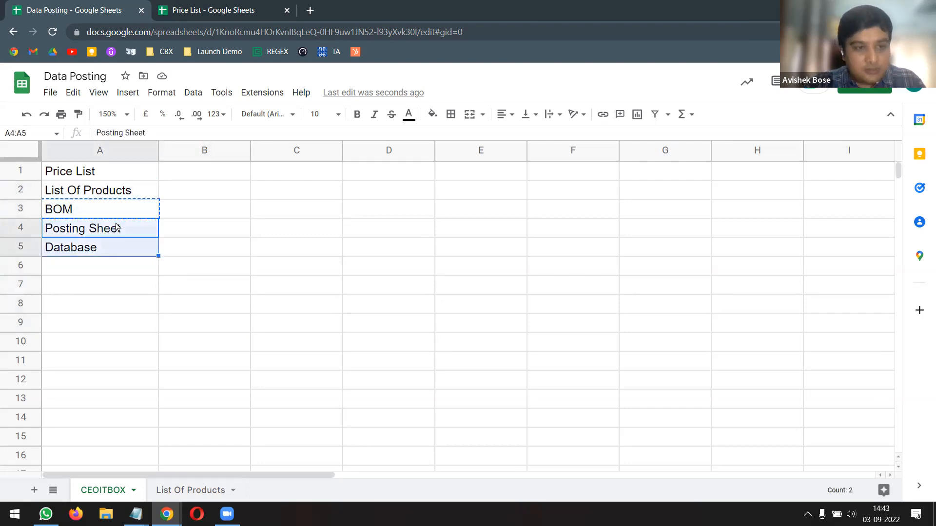
{"action": "left_click_drag", "start_coordinate": [116, 217], "coordinate": [116, 211]}
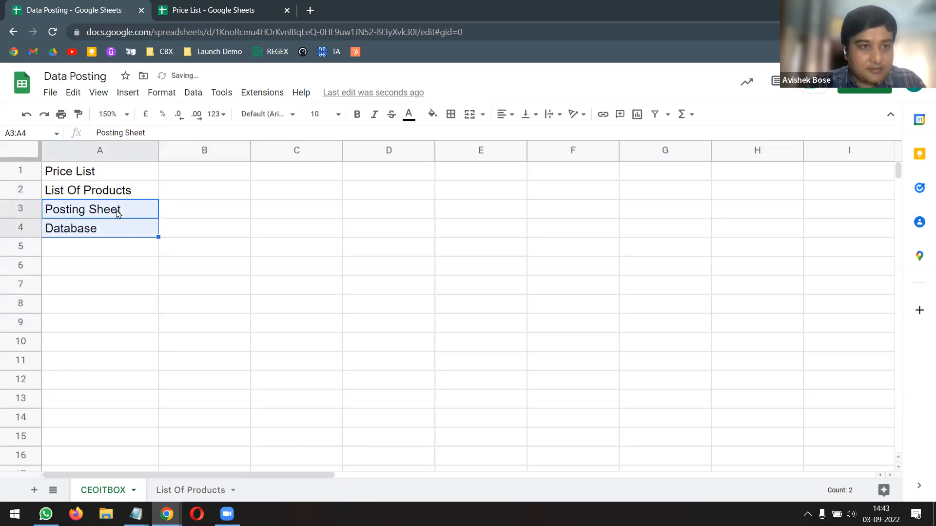
{"action": "left_click", "coordinate": [115, 253]}
Add a new sheet named "Posting Sheet" with the text copied from cell A3, and place it after List Of Products
{"action": "left_click", "coordinate": [111, 212]}
{"action": "key", "text": "ctrl+c"}
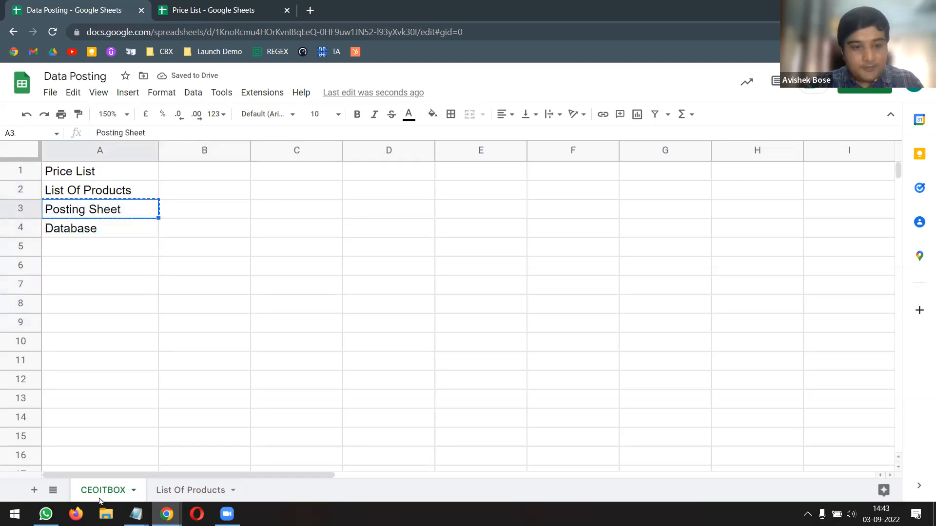
{"action": "left_click", "coordinate": [34, 490]}
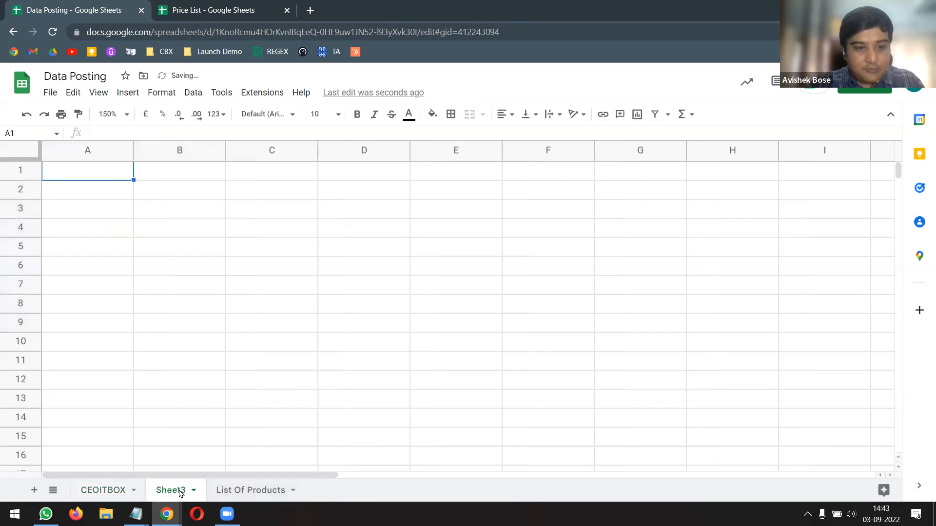
{"action": "double_click", "coordinate": [178, 492]}
{"action": "key", "text": "ctrl+v"}
{"action": "left_click", "coordinate": [205, 455]}
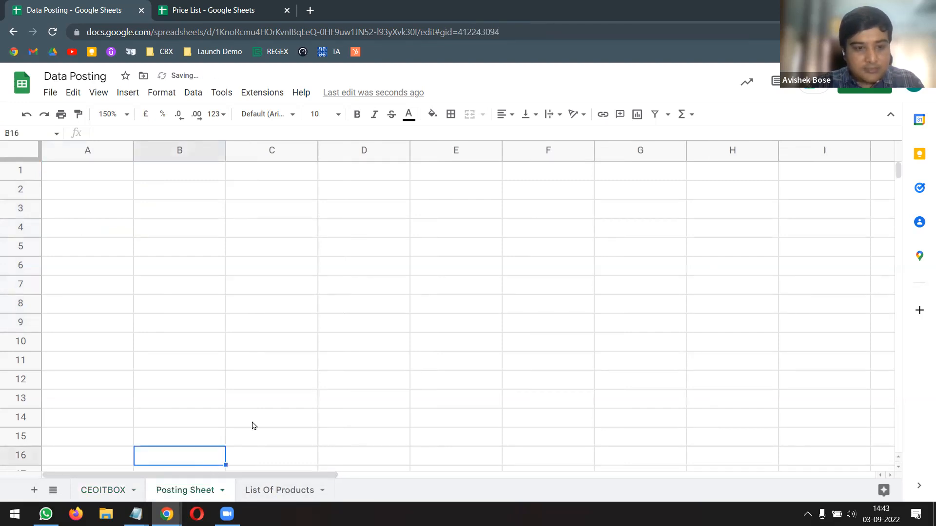
{"action": "left_click_drag", "start_coordinate": [205, 489], "coordinate": [319, 485]}
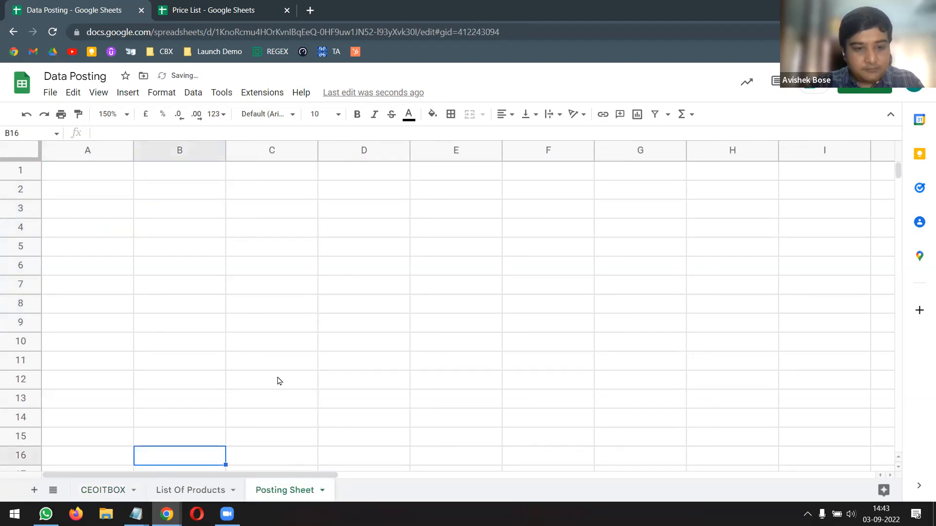
{"action": "left_click_drag", "start_coordinate": [102, 179], "coordinate": [555, 348]}
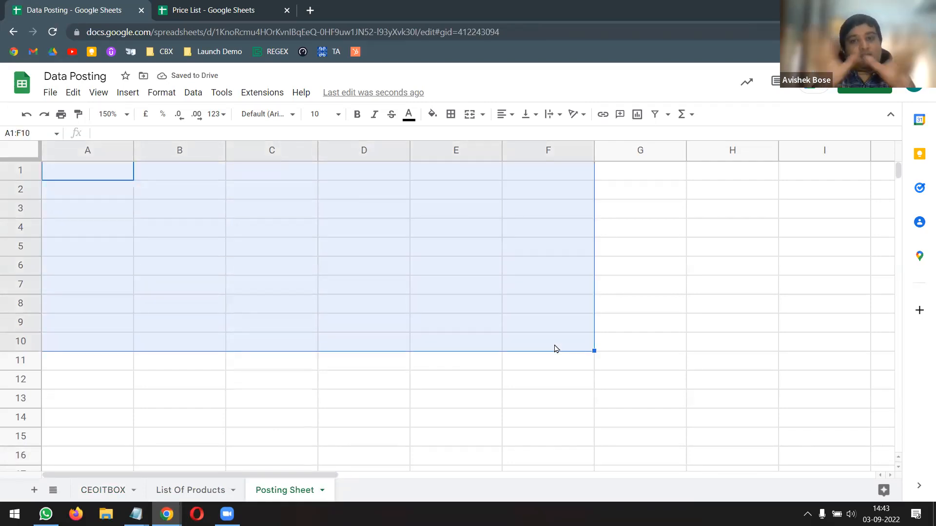
{"action": "left_click", "coordinate": [708, 192]}
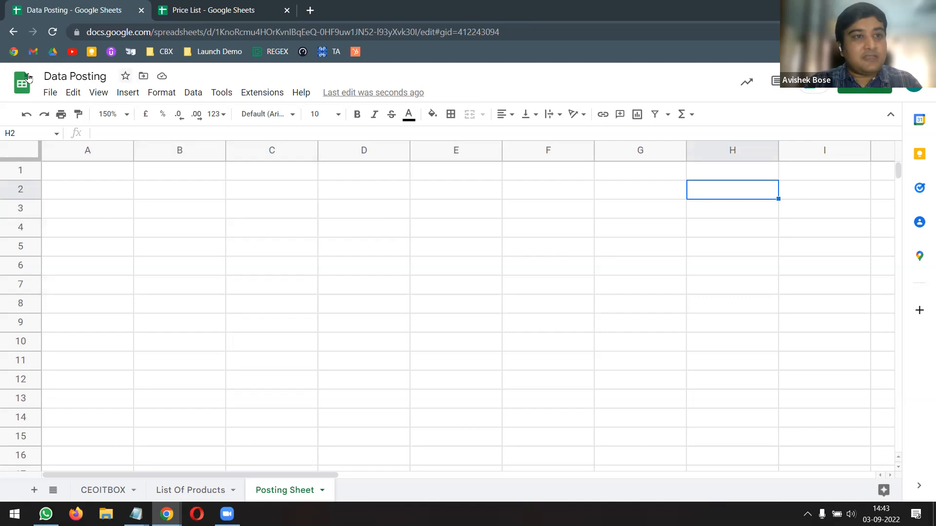
Create another blank spreadsheet file from within the Data Posting file and name it "Demo Database"
{"action": "left_click", "coordinate": [50, 97]}
{"action": "mouse_move", "coordinate": [151, 115]}
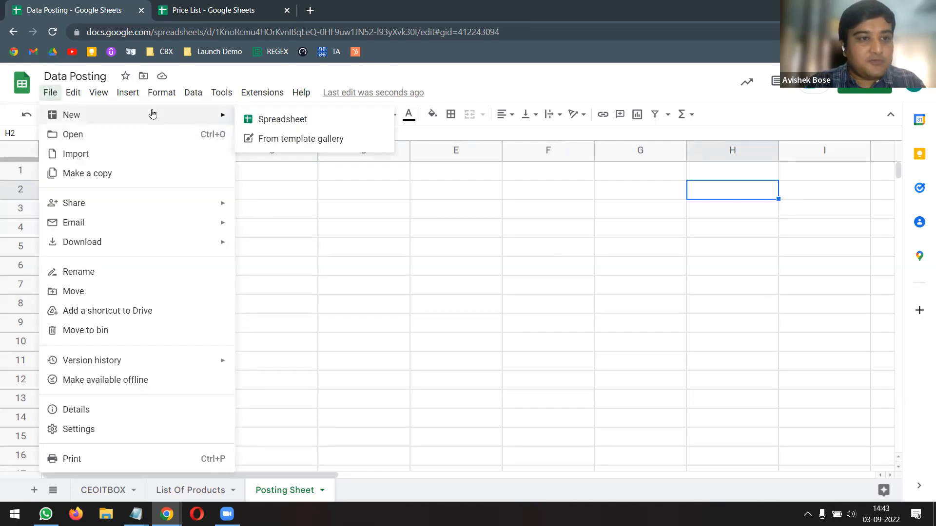
{"action": "left_click", "coordinate": [330, 120]}
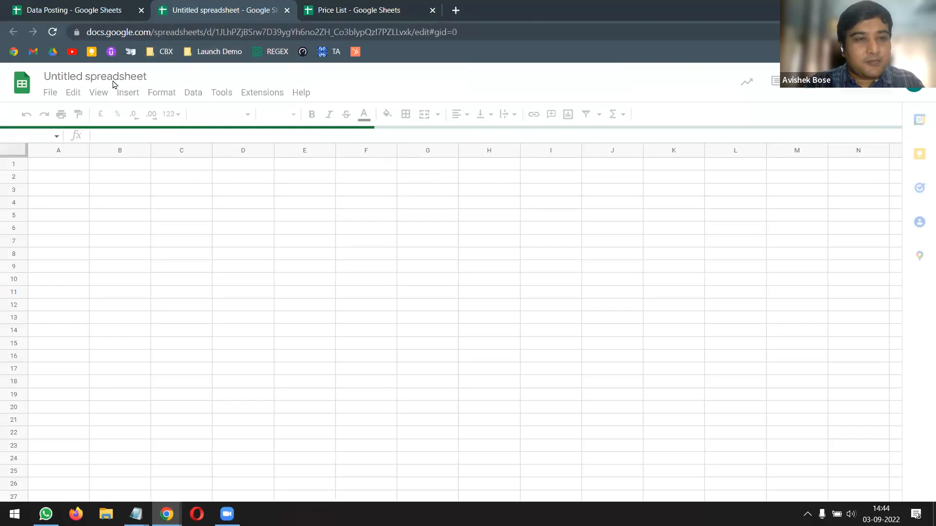
{"action": "left_click", "coordinate": [115, 77]}
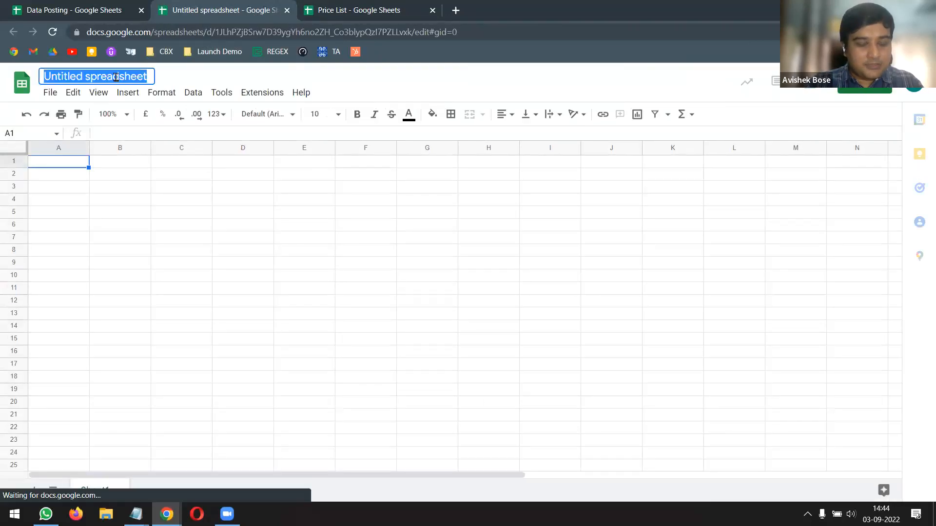
{"action": "type", "text": "De"}
{"action": "key", "text": "BackSpace"}
{"action": "key", "text": "BackSpace"}
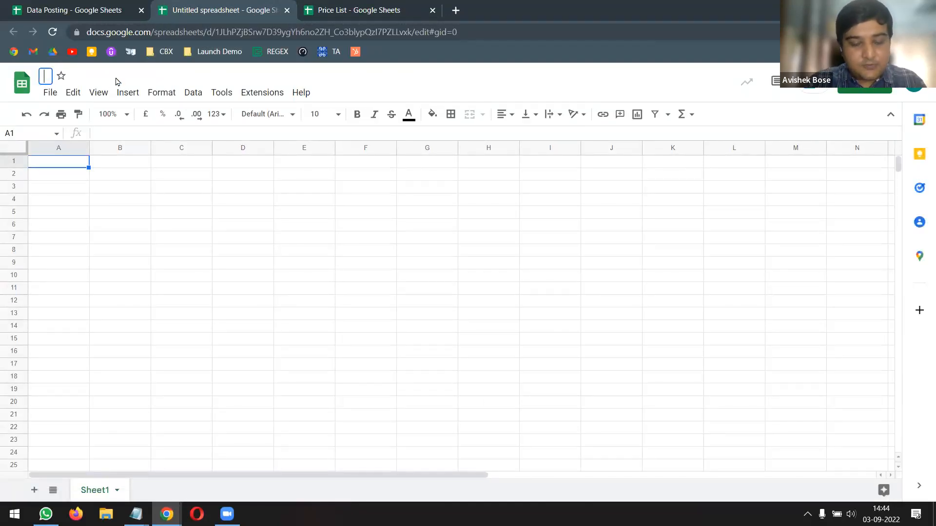
{"action": "type", "text": "Demo Database"}
{"action": "key", "text": "Return"}
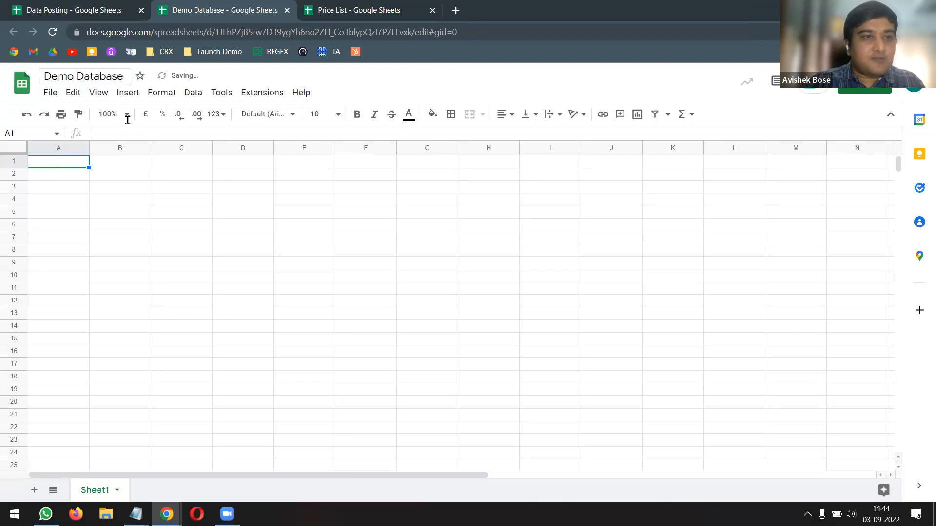
Place the Demo Database browser tab after Price List and return to the Data Posting file
{"action": "left_click_drag", "start_coordinate": [214, 7], "coordinate": [370, 9]}
{"action": "left_click", "coordinate": [72, 12]}
{"action": "left_click", "coordinate": [349, 211]}
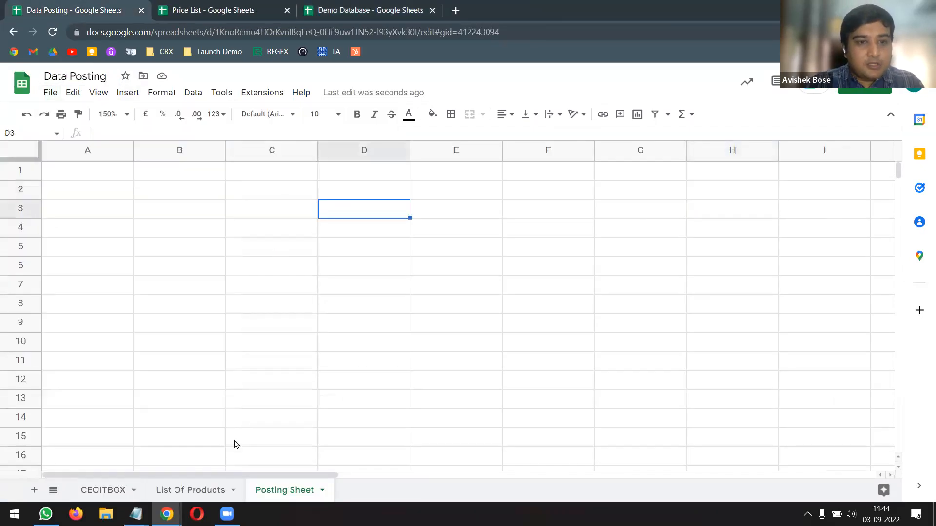
View the empty List Of Products sheet, and open the Copy of BOM_Master sheet to inspect cell C2
{"action": "left_click", "coordinate": [206, 491]}
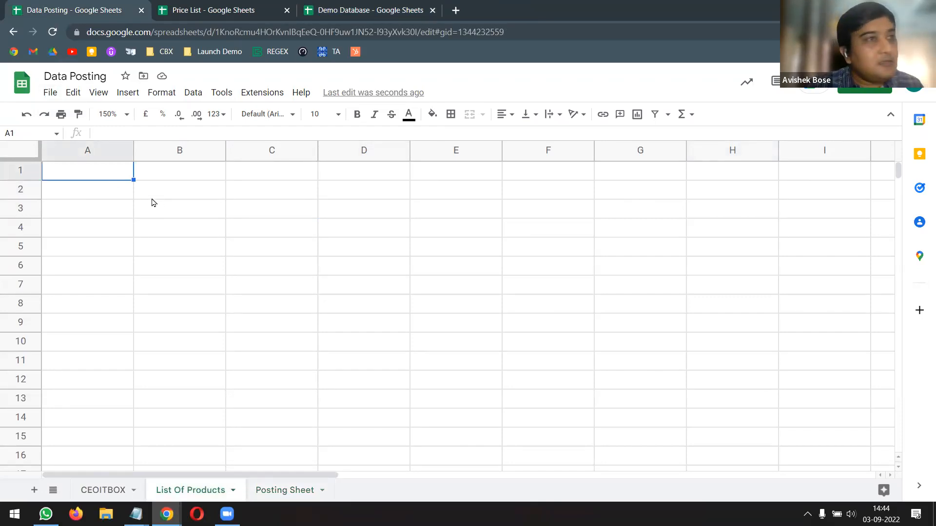
{"action": "left_click_drag", "start_coordinate": [122, 173], "coordinate": [471, 304]}
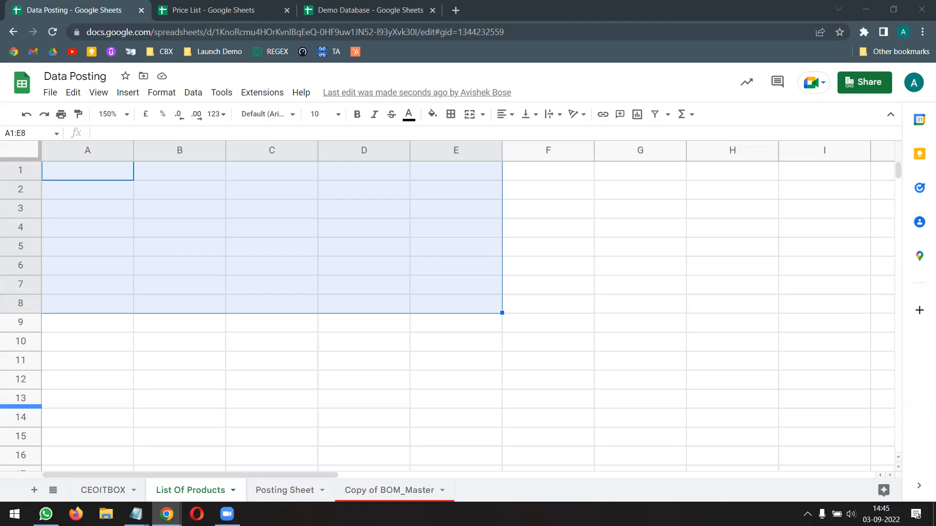
{"action": "left_click", "coordinate": [404, 491]}
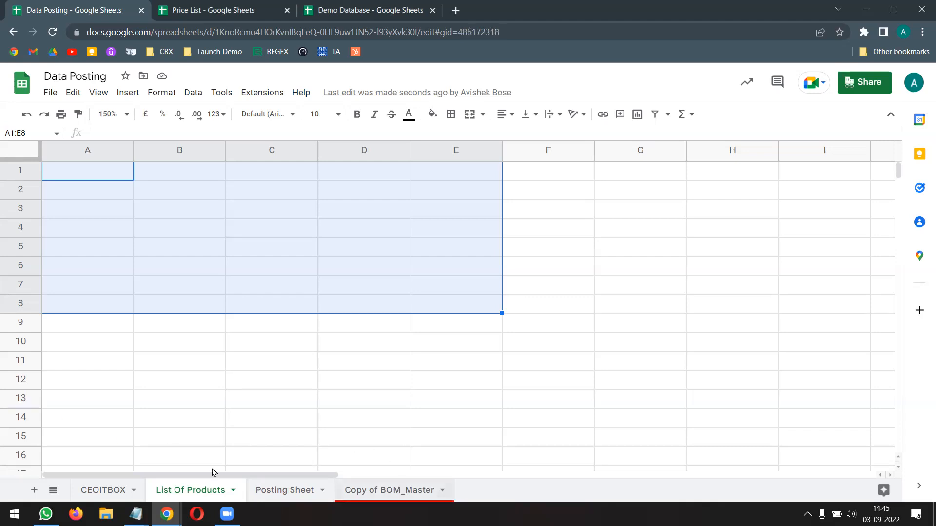
{"action": "left_click", "coordinate": [312, 240]}
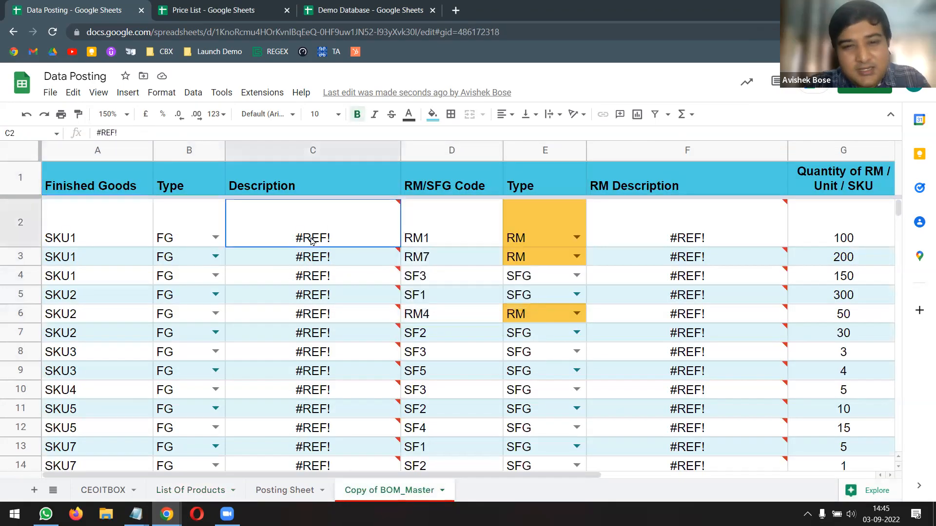
Check the broken Description formula, and replace the BOM sheet's contents by pasting the copied BOM data starting at cell A1
{"action": "mouse_move", "coordinate": [322, 264]}
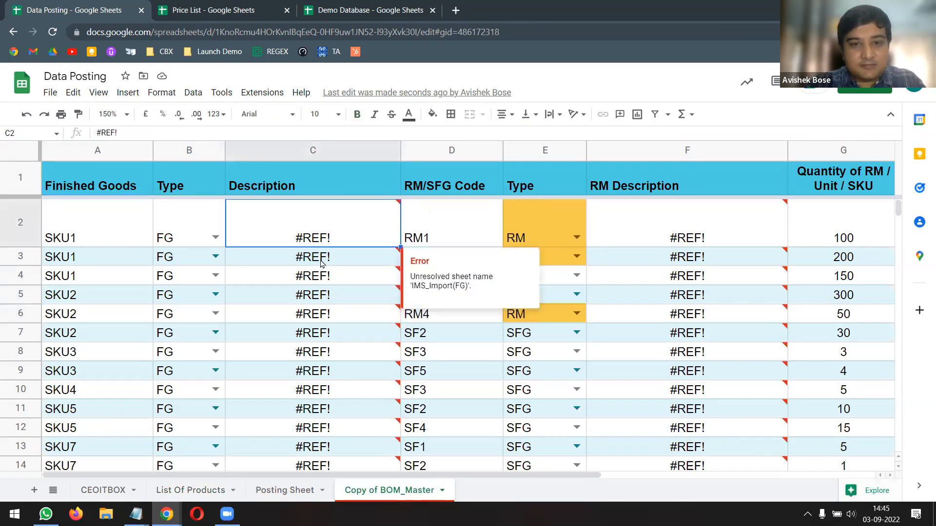
{"action": "scroll", "coordinate": [336, 307], "scroll_direction": "down", "scroll_amount": 10}
{"action": "scroll", "coordinate": [334, 307], "scroll_direction": "up", "scroll_amount": 10}
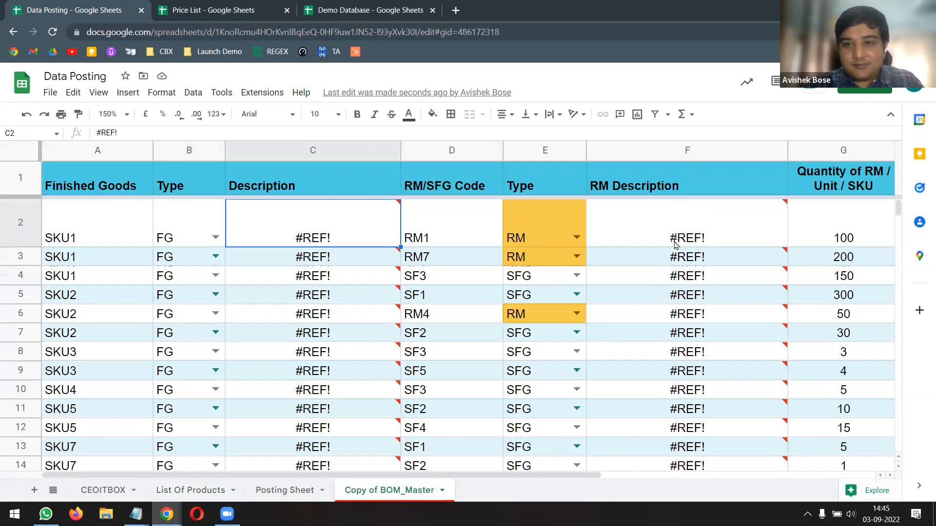
{"action": "left_click", "coordinate": [310, 189]}
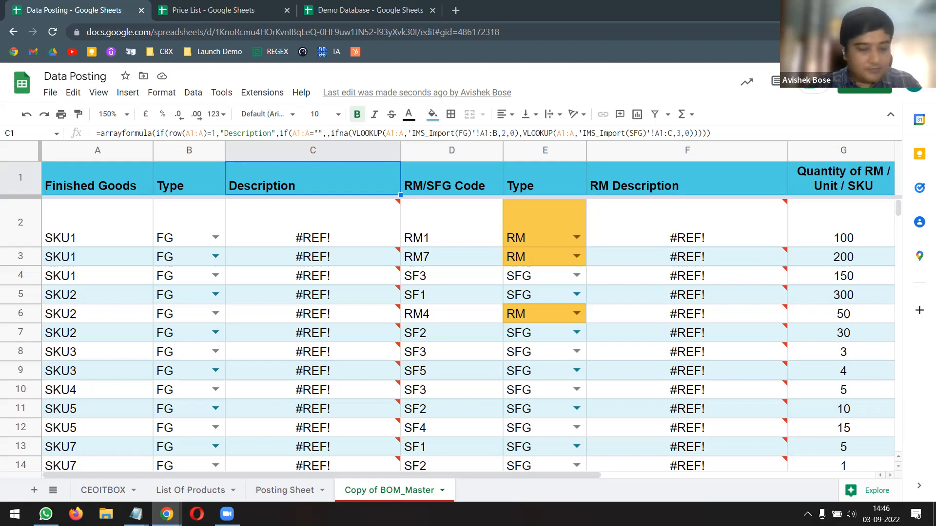
{"action": "left_click", "coordinate": [118, 186]}
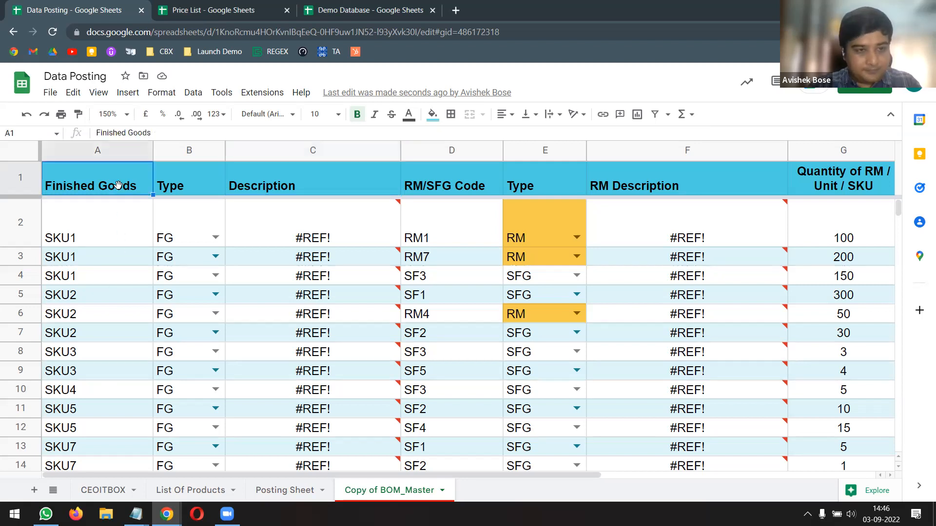
{"action": "key", "text": "ctrl+v"}
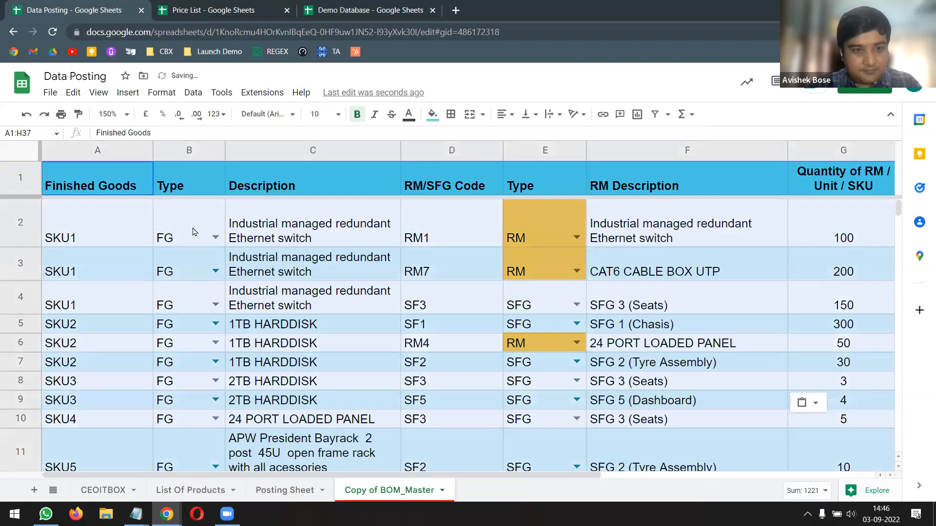
{"action": "left_click", "coordinate": [168, 236]}
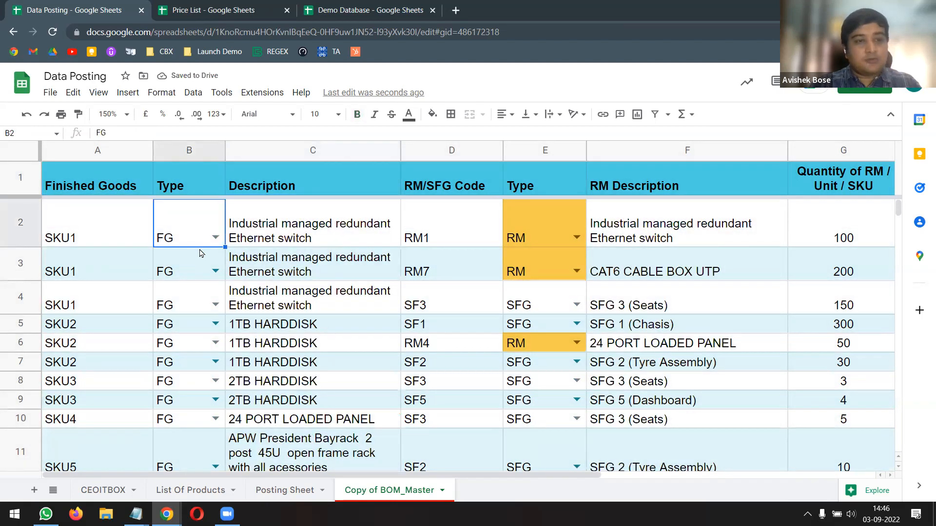
Delete both Type columns together with the RM/SFG Code and RM Description columns from the BOM sheet
{"action": "left_click", "coordinate": [186, 148]}
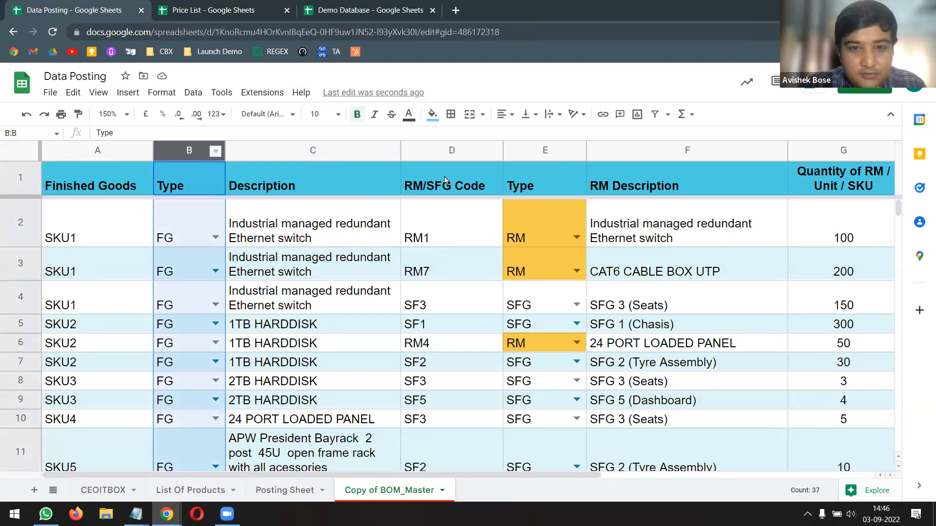
{"action": "left_click", "coordinate": [445, 149], "text": "ctrl"}
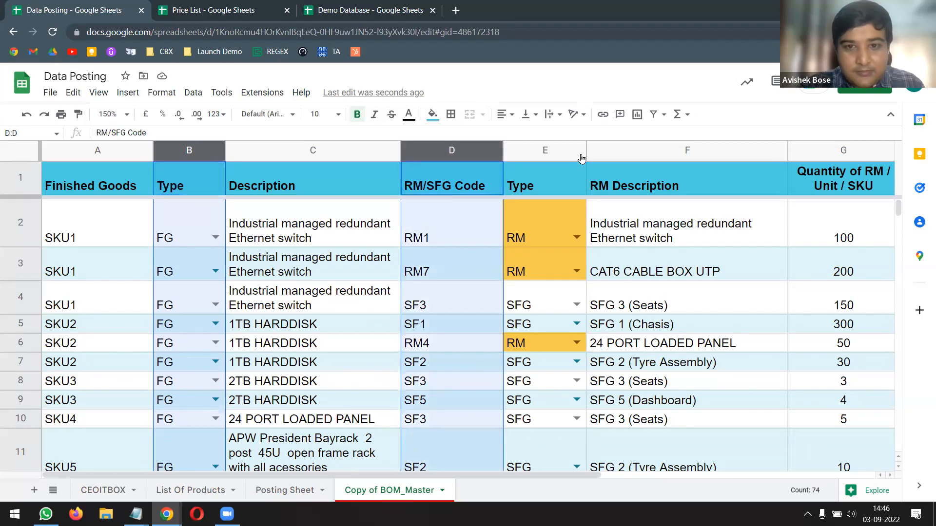
{"action": "left_click", "coordinate": [545, 149], "text": "ctrl"}
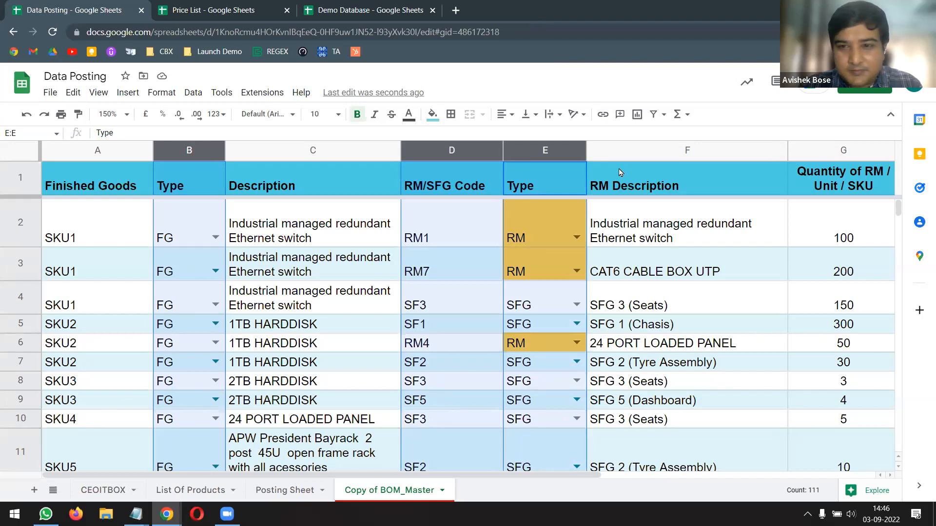
{"action": "left_click", "coordinate": [644, 146]}
{"action": "right_click", "coordinate": [645, 147]}
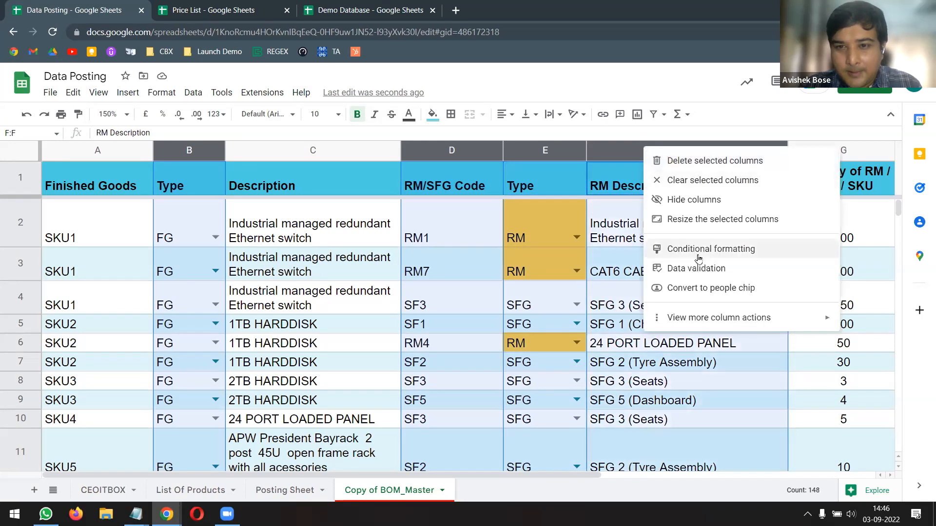
{"action": "left_click", "coordinate": [700, 165]}
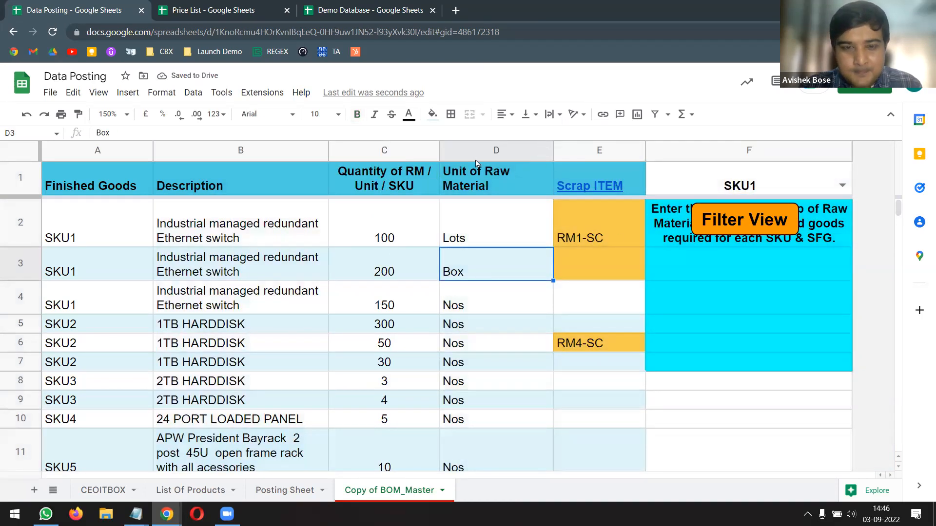
Delete the Scrap ITEM column and the adjacent SKU1 filter column from the BOM sheet
{"action": "left_click", "coordinate": [486, 149]}
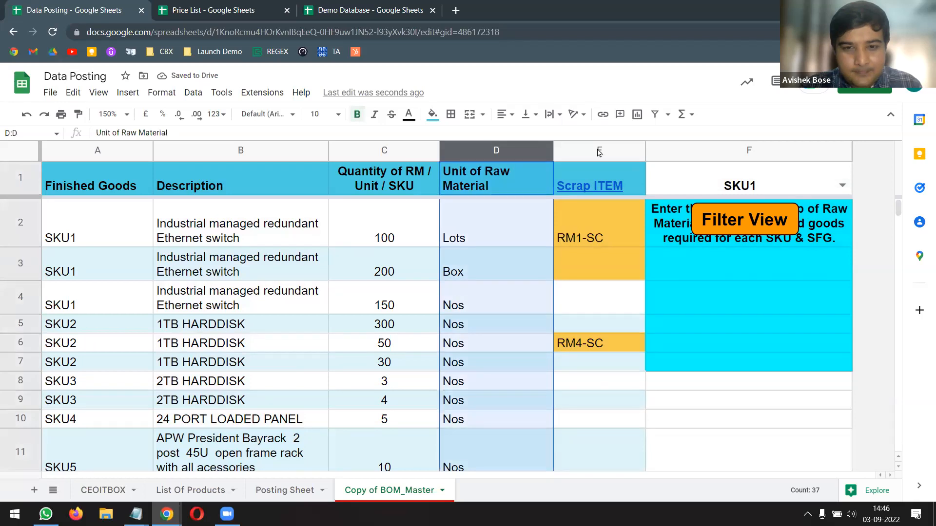
{"action": "left_click", "coordinate": [596, 144]}
{"action": "left_click", "coordinate": [739, 148], "text": "shift"}
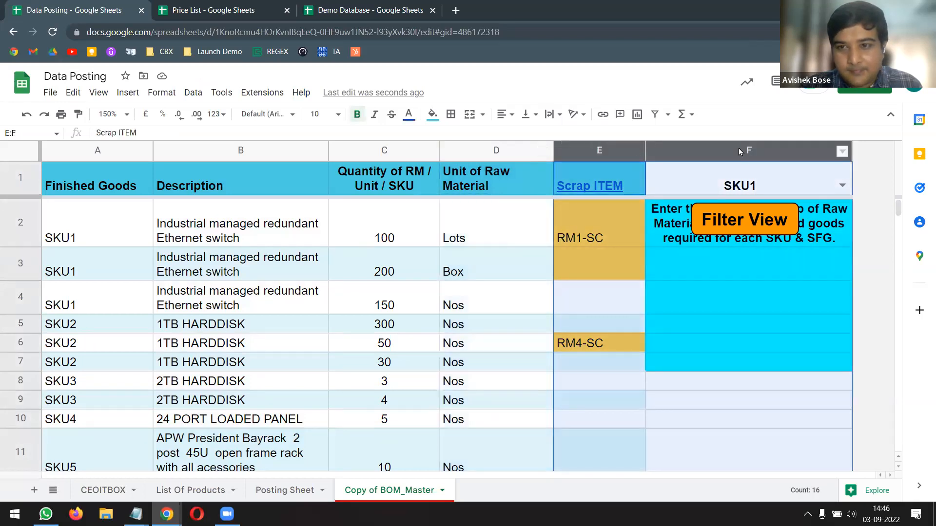
{"action": "right_click", "coordinate": [785, 286]}
{"action": "left_click", "coordinate": [788, 265]}
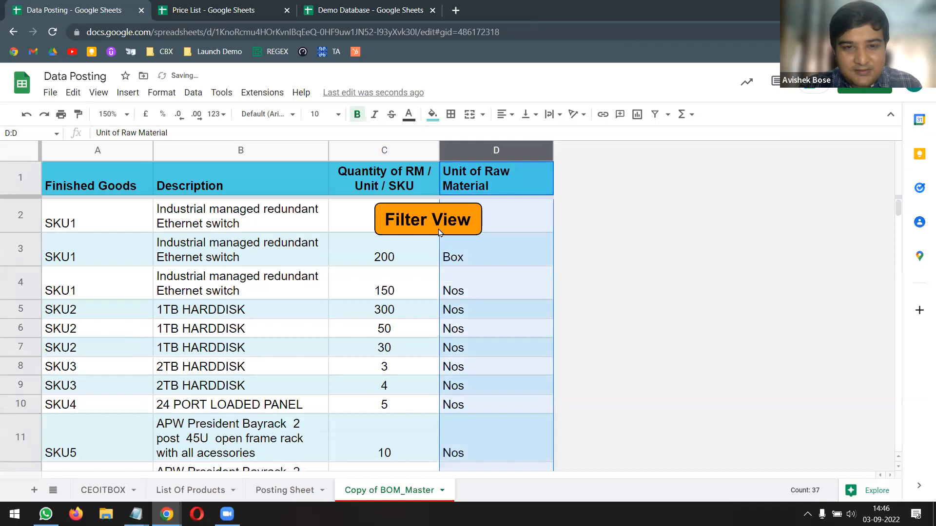
{"action": "left_click", "coordinate": [425, 263]}
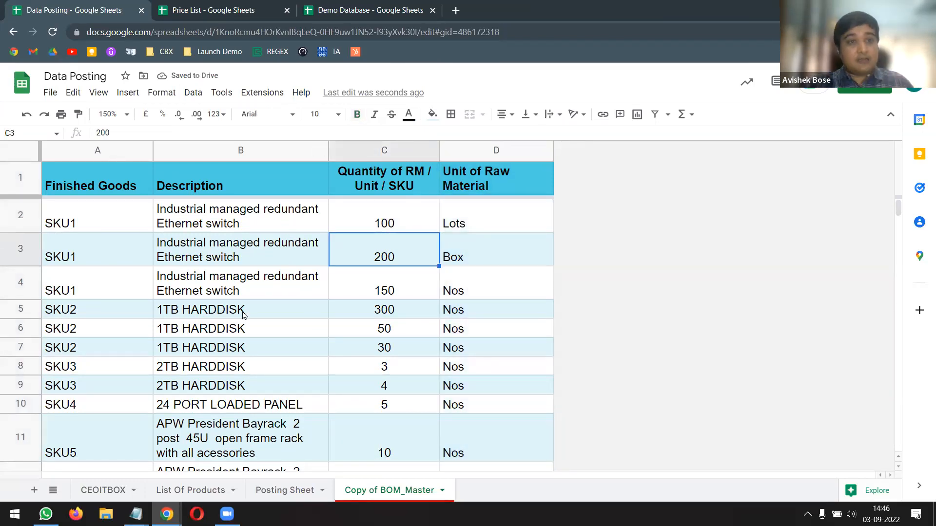
Replace the Description of the three SKU1 rows with "Chocolate Cake", filling it from B2 down to B4, and select their quantities
{"action": "left_click", "coordinate": [149, 269]}
{"action": "left_click", "coordinate": [114, 220]}
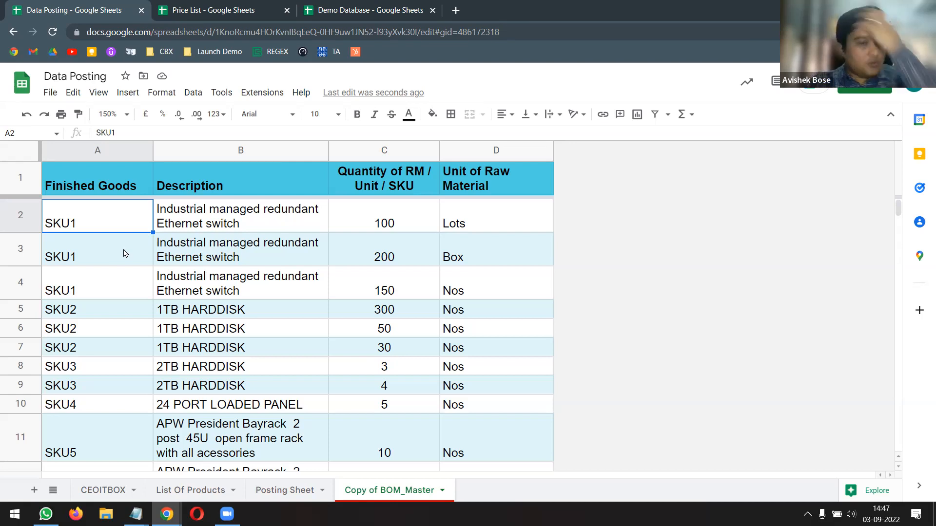
{"action": "left_click_drag", "start_coordinate": [104, 224], "coordinate": [102, 281]}
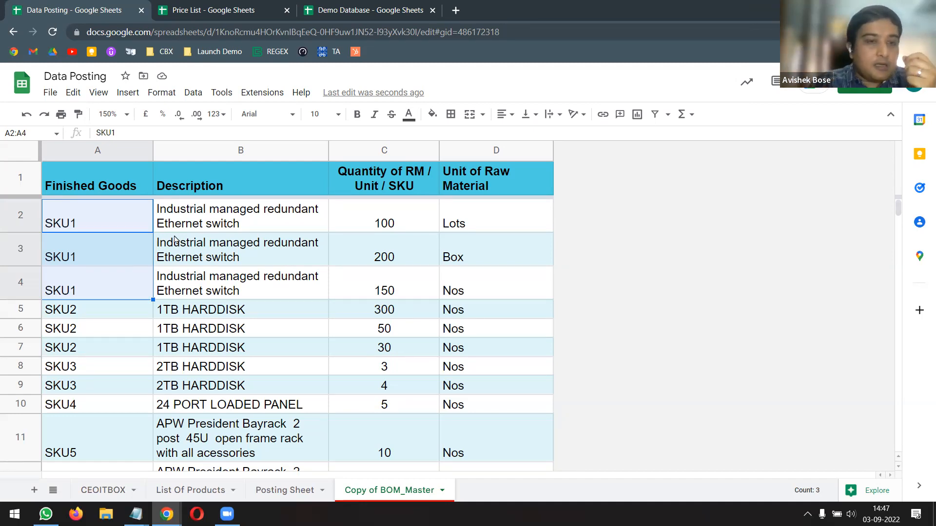
{"action": "left_click", "coordinate": [220, 226]}
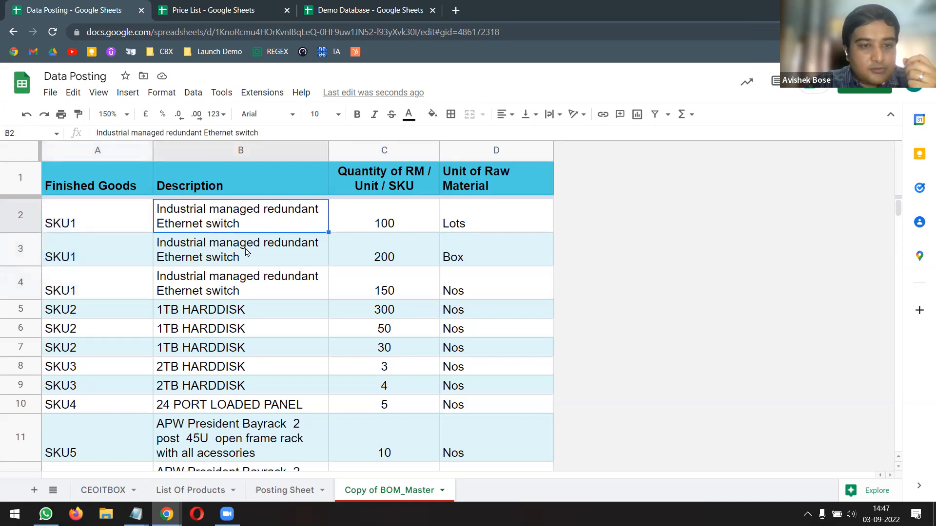
{"action": "type", "text": "Chocolla"}
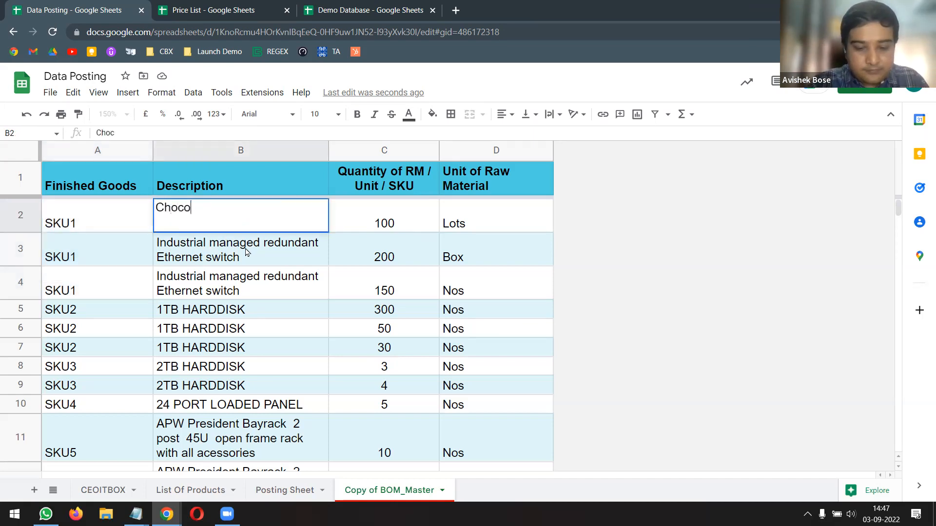
{"action": "key", "text": "BackSpace"}
{"action": "key", "text": "BackSpace"}
{"action": "key", "text": "BackSpace"}
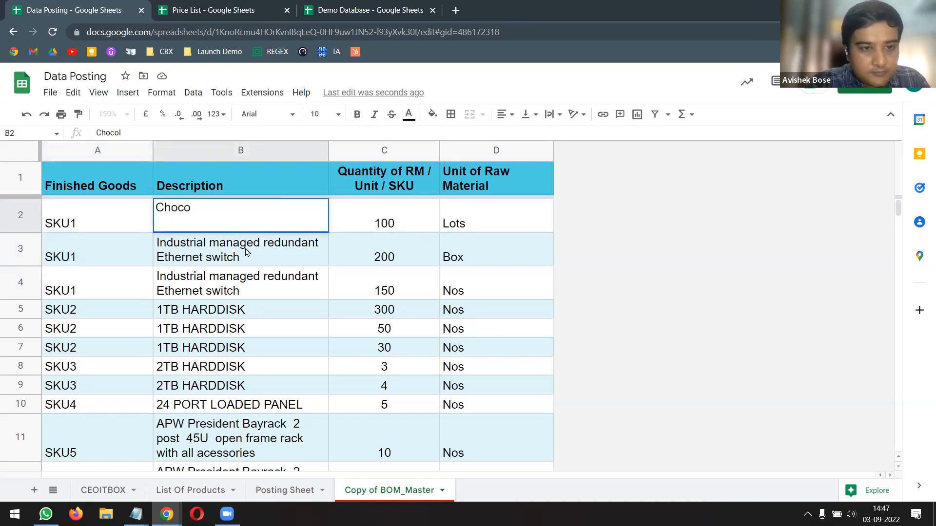
{"action": "type", "text": "late Cake"}
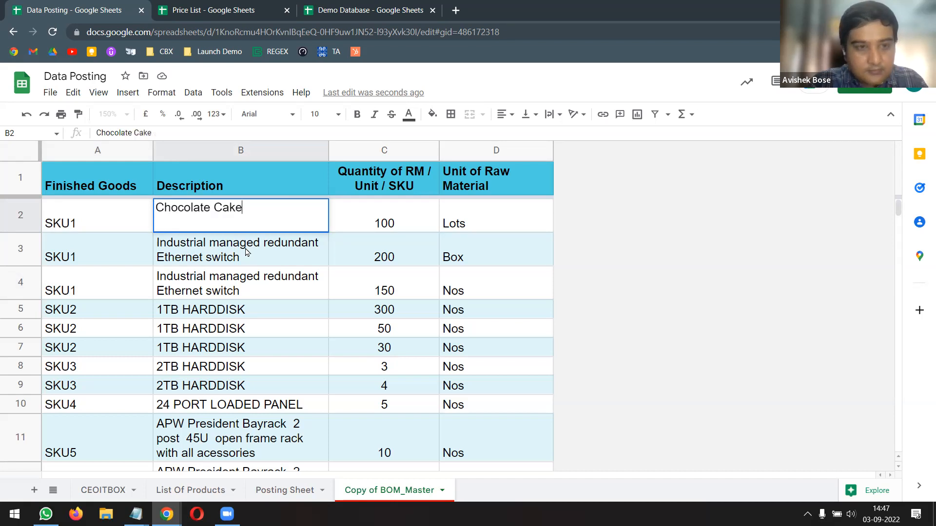
{"action": "key", "text": "Return"}
{"action": "left_click_drag", "start_coordinate": [254, 210], "coordinate": [254, 267]}
{"action": "key", "text": "ctrl+d"}
{"action": "left_click", "coordinate": [257, 246]}
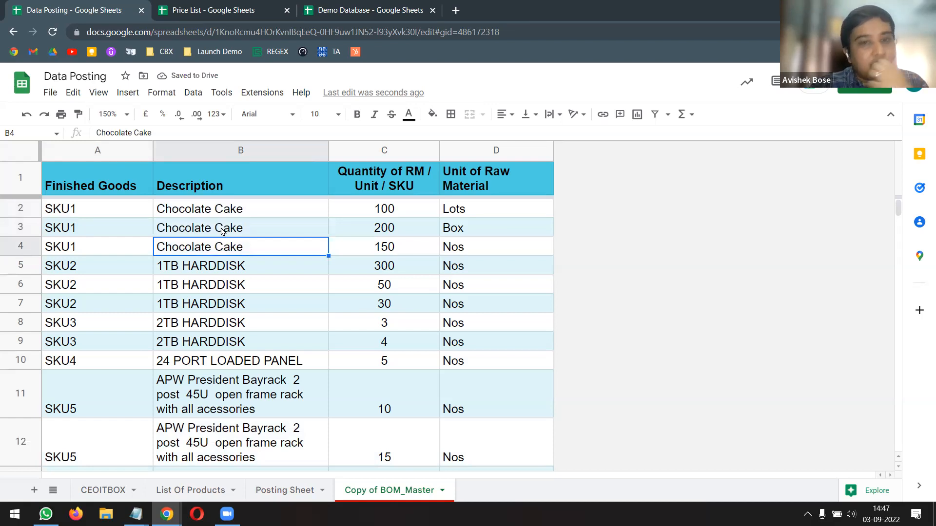
{"action": "left_click_drag", "start_coordinate": [395, 211], "coordinate": [396, 248]}
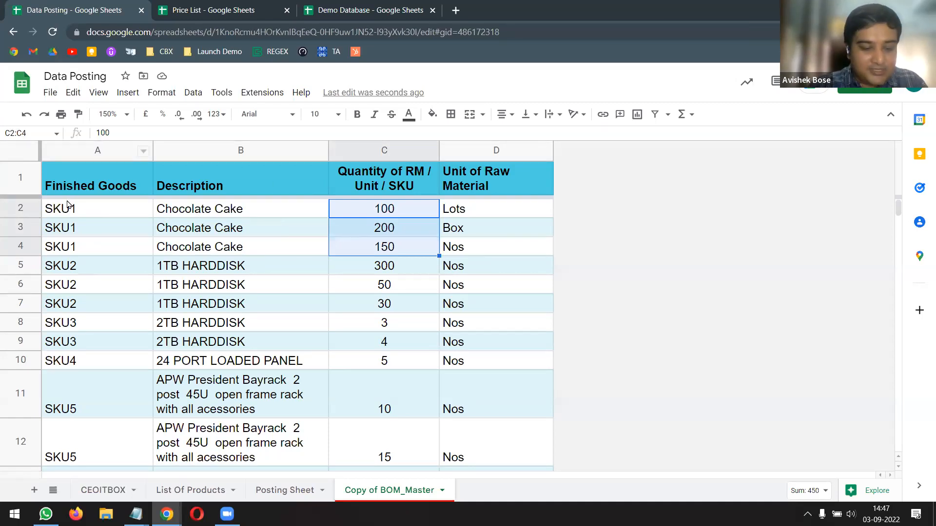
Undo the Chocolate Cake descriptions and both column deletions to restore the full BOM table
{"action": "key", "text": "ctrl+z"}
{"action": "key", "text": "ctrl+z"}
{"action": "key", "text": "ctrl+z"}
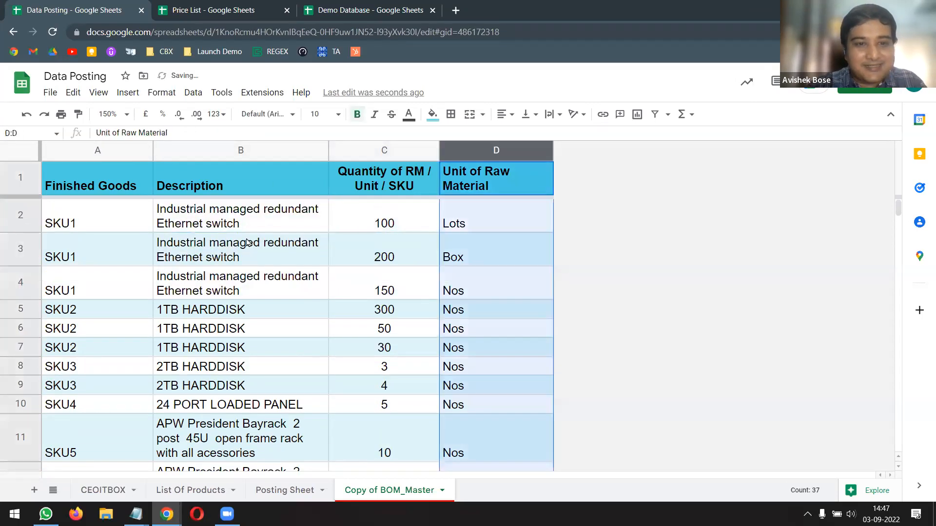
{"action": "key", "text": "ctrl+z"}
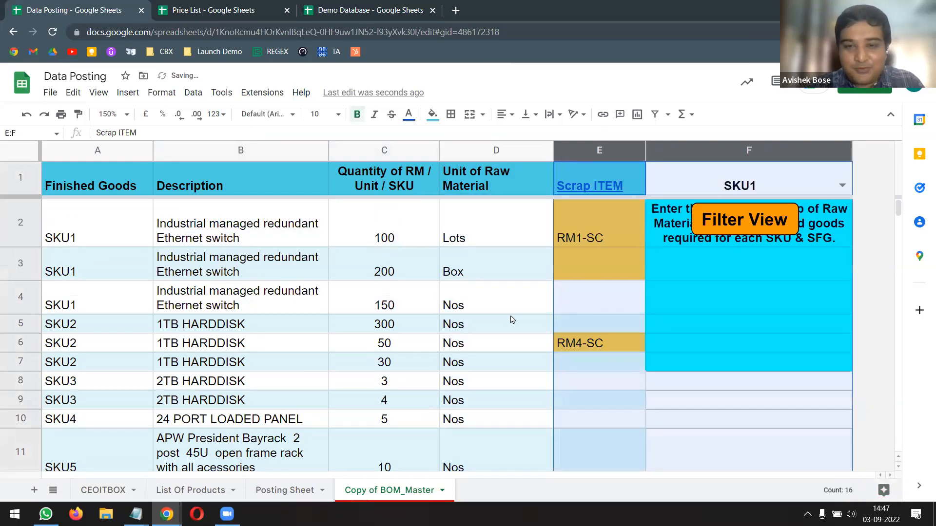
{"action": "key", "text": "ctrl+z"}
{"action": "left_click", "coordinate": [529, 301]}
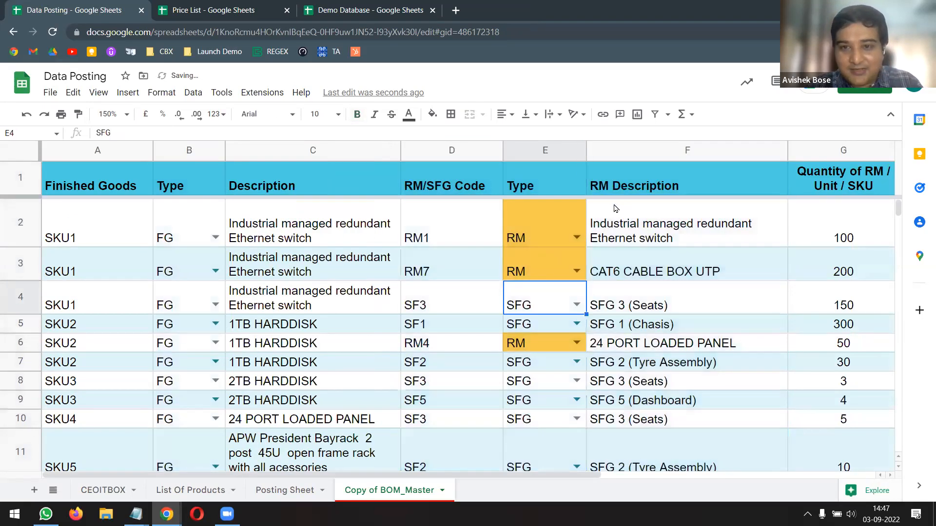
Delete columns D and E, RM/SFG Code and its Type, keeping the RM Description column
{"action": "left_click", "coordinate": [558, 217]}
{"action": "left_click_drag", "start_coordinate": [531, 150], "coordinate": [461, 151]}
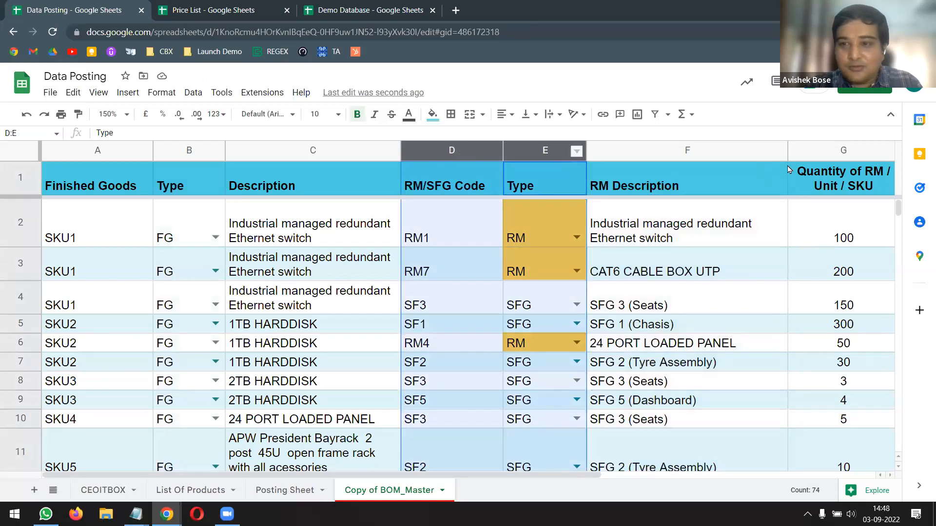
{"action": "right_click", "coordinate": [546, 154]}
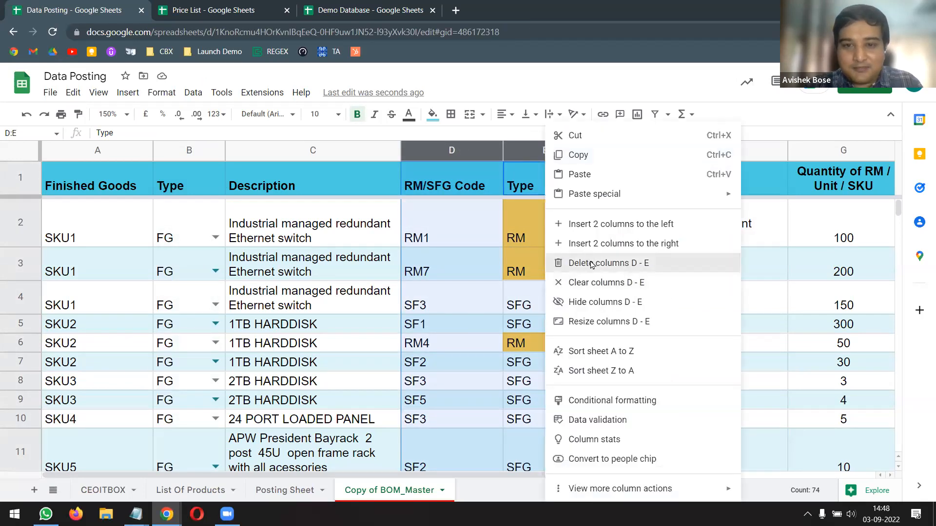
{"action": "left_click", "coordinate": [685, 259]}
{"action": "left_click", "coordinate": [685, 259]}
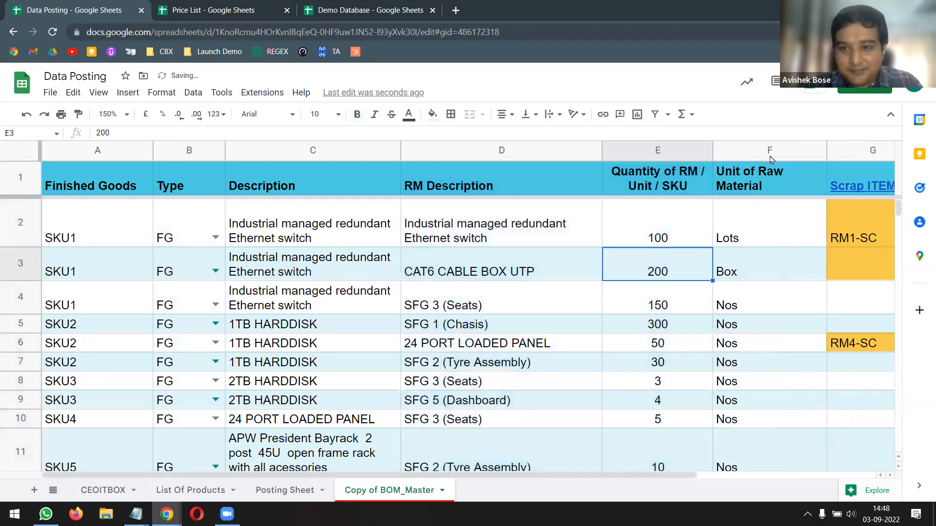
Delete the Scrap ITEM column and the SKU1 filter column after Unit of Raw Material
{"action": "left_click", "coordinate": [856, 151]}
{"action": "key", "text": "shift+Right"}
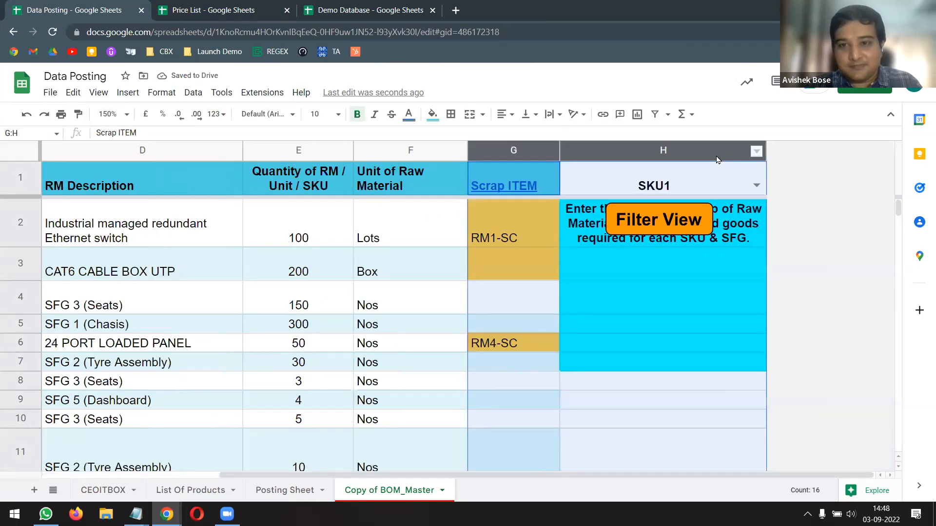
{"action": "right_click", "coordinate": [715, 155]}
{"action": "left_click", "coordinate": [750, 263]}
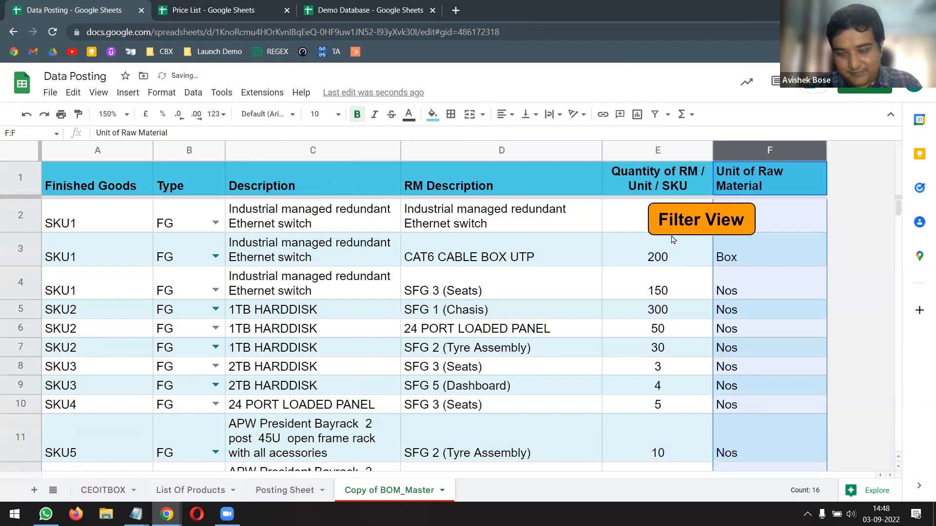
{"action": "left_click", "coordinate": [652, 259]}
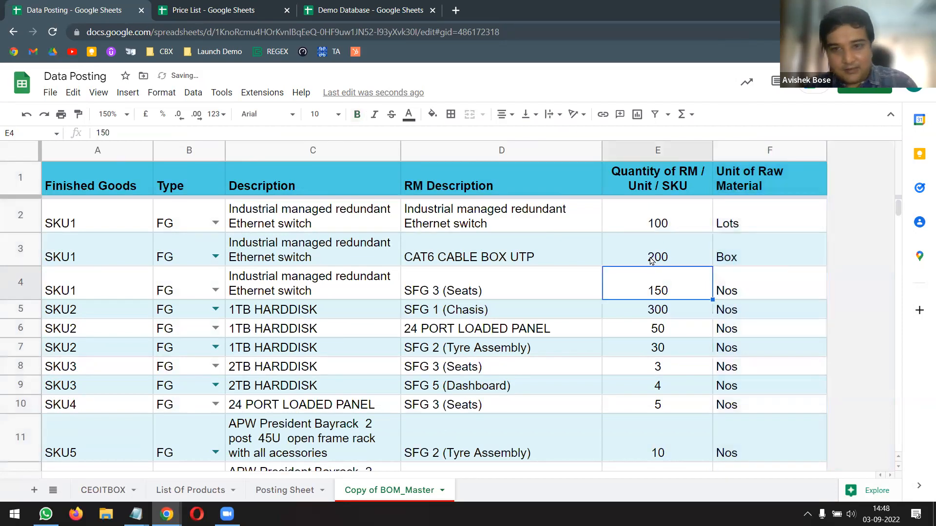
Delete the remaining Type column between Finished Goods and Description, and select the first SKU1 cell
{"action": "left_click", "coordinate": [364, 295]}
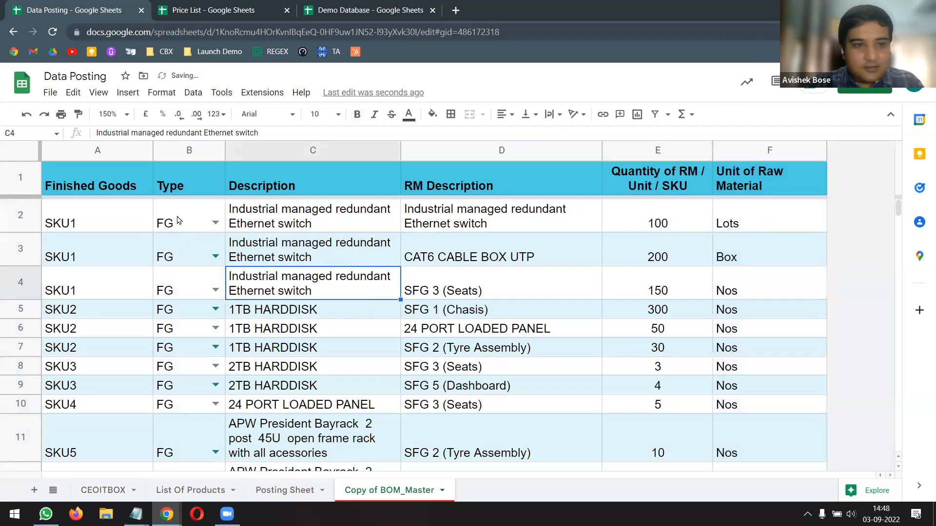
{"action": "left_click", "coordinate": [185, 148]}
{"action": "right_click", "coordinate": [185, 148]}
{"action": "left_click", "coordinate": [224, 267]}
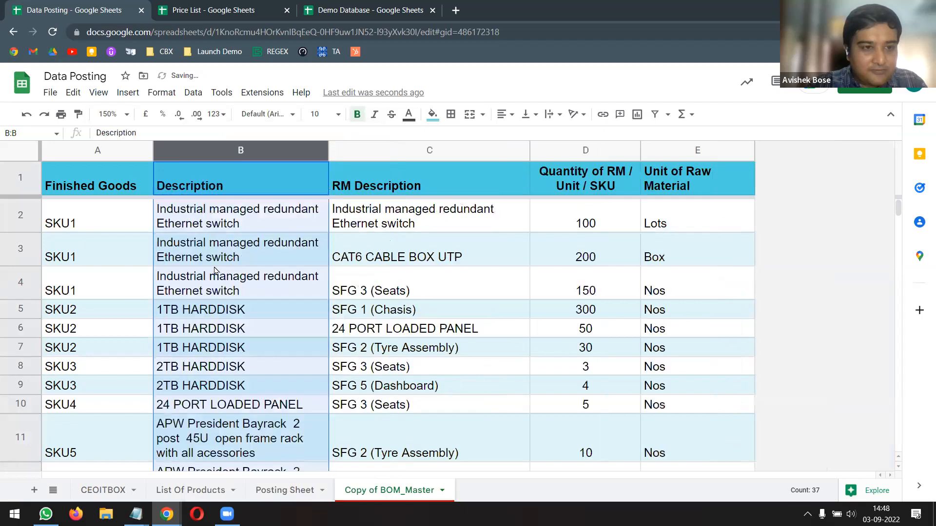
{"action": "left_click", "coordinate": [88, 224]}
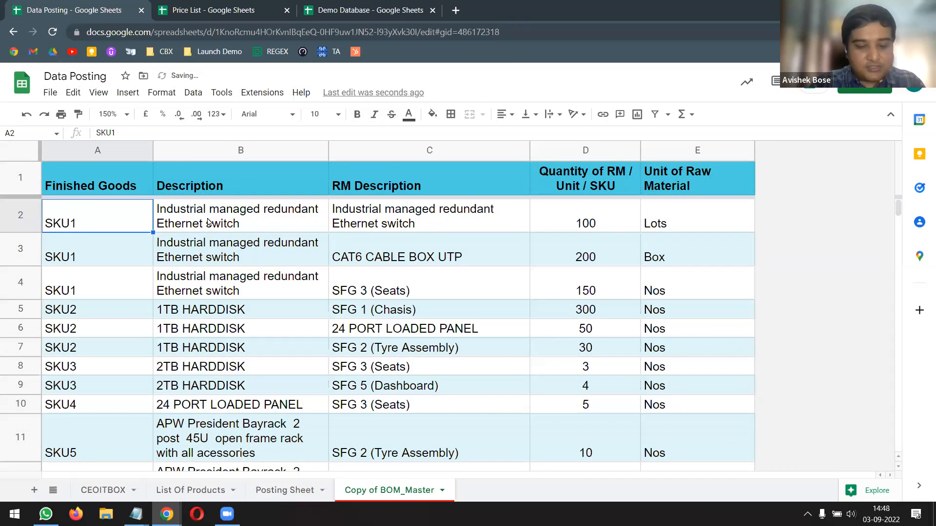
Replace the Description of all three SKU1 rows, B2 to B4, with Chocolate Cake
{"action": "left_click", "coordinate": [208, 223]}
{"action": "type", "text": "Co"}
{"action": "key", "text": "BackSpace"}
{"action": "type", "text": "hocolate Cake"}
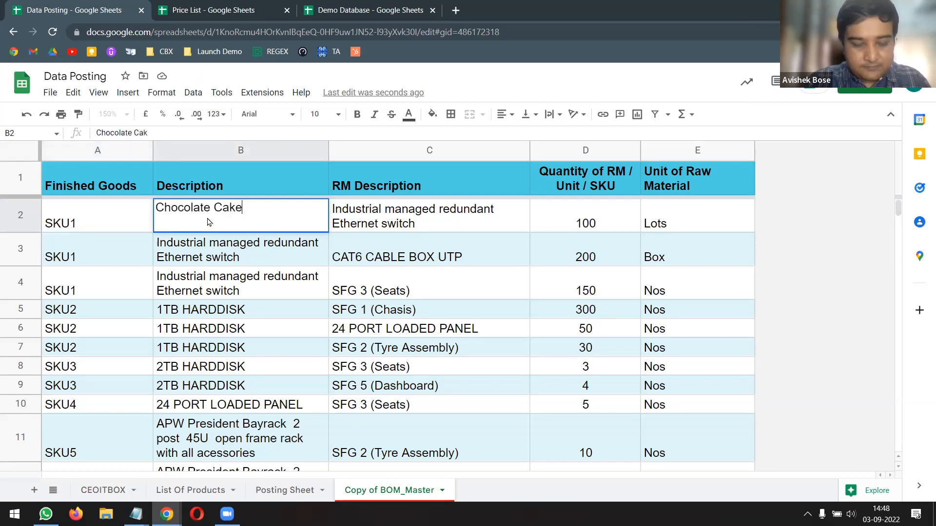
{"action": "key", "text": "Return"}
{"action": "left_click_drag", "start_coordinate": [209, 218], "coordinate": [227, 287]}
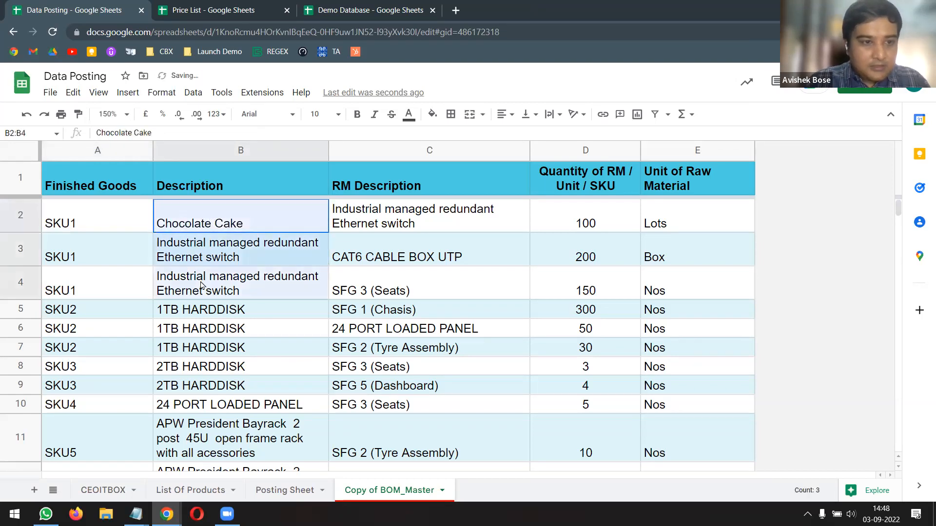
{"action": "key", "text": "ctrl+d"}
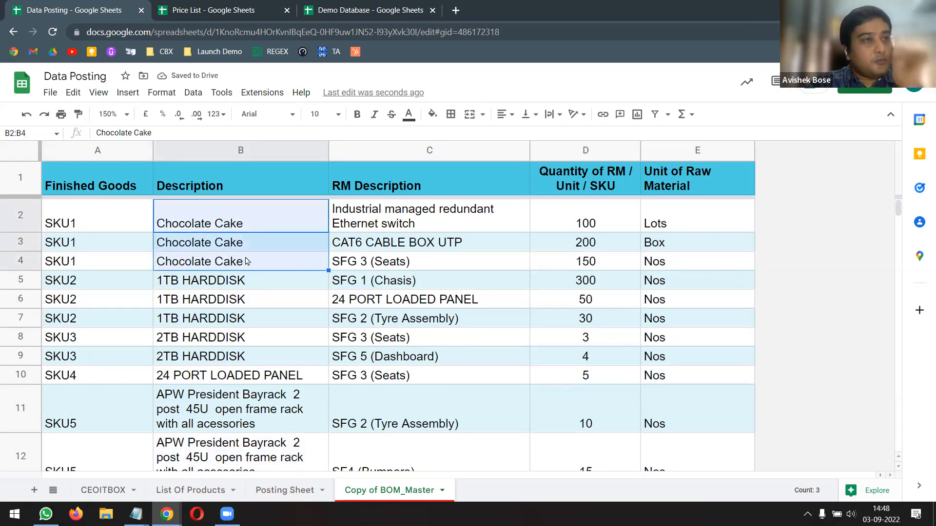
Examine the raw materials and quantities listed for the SKU1 Chocolate Cake rows, and the Unit of Raw Material column
{"action": "left_click", "coordinate": [374, 224]}
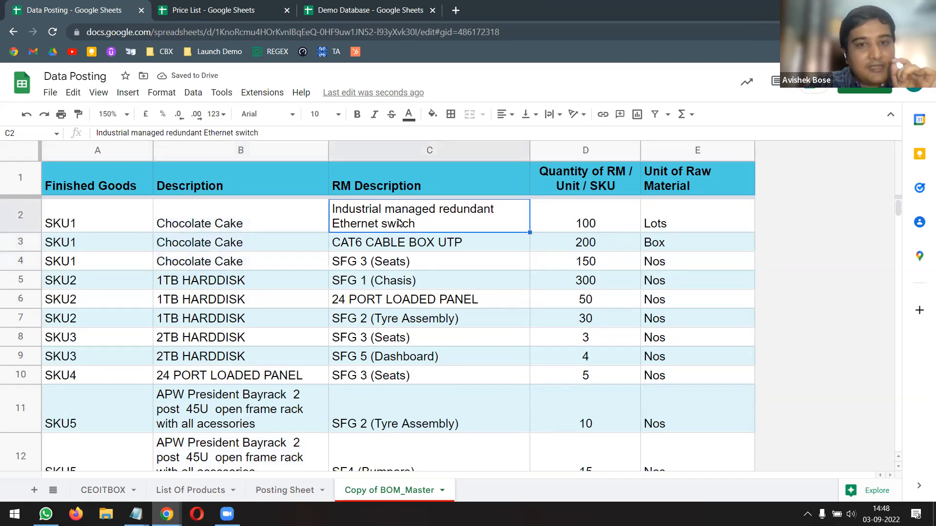
{"action": "key", "text": "Down"}
{"action": "key", "text": "Down"}
{"action": "key", "text": "Up"}
{"action": "key", "text": "Up"}
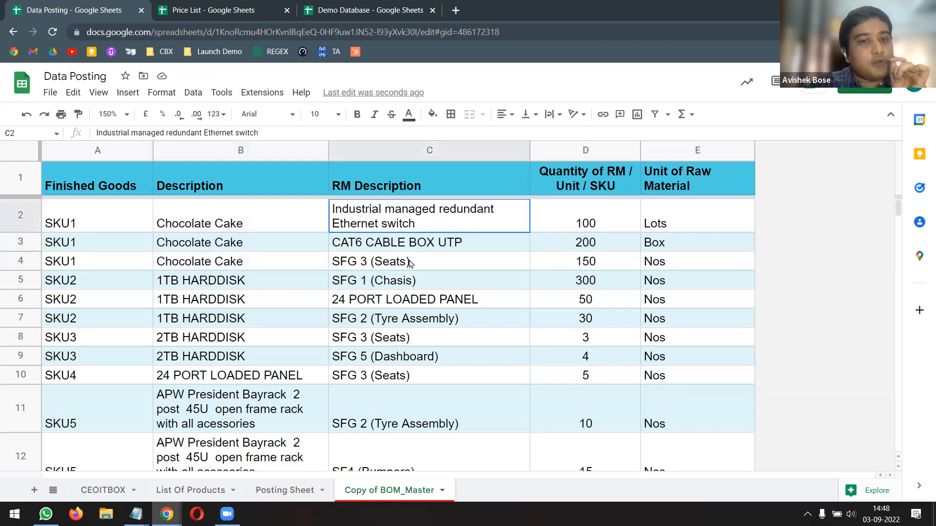
{"action": "left_click", "coordinate": [408, 264], "text": "shift"}
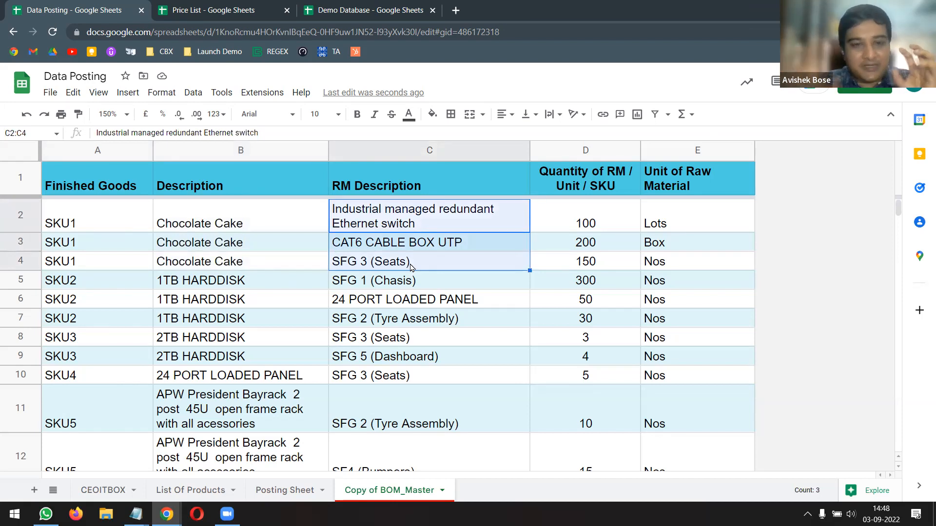
{"action": "left_click_drag", "start_coordinate": [104, 225], "coordinate": [102, 263]}
{"action": "left_click_drag", "start_coordinate": [227, 226], "coordinate": [228, 264]}
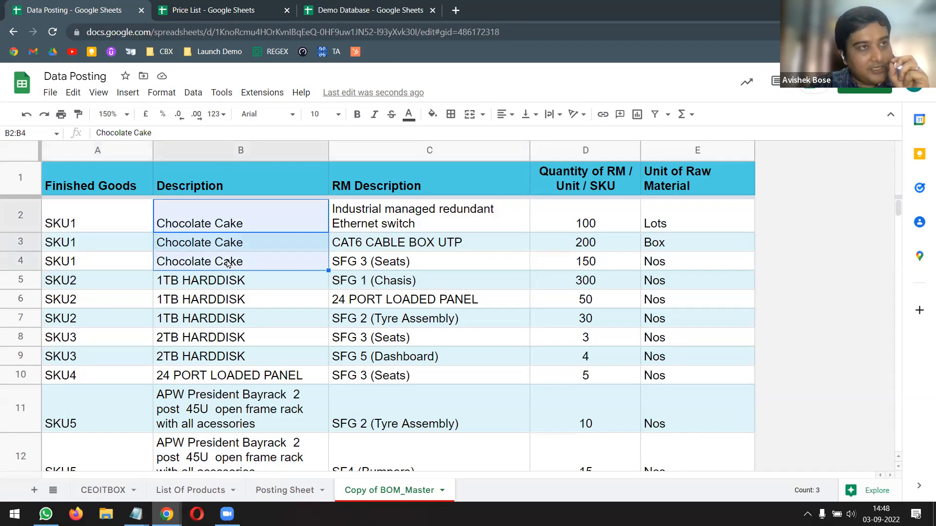
{"action": "left_click_drag", "start_coordinate": [398, 220], "coordinate": [418, 262]}
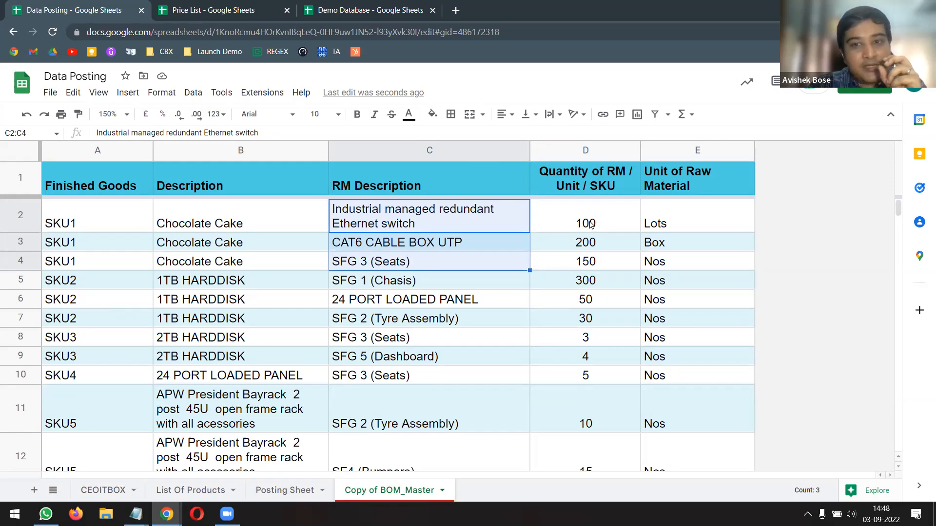
{"action": "left_click", "coordinate": [593, 238]}
{"action": "left_click_drag", "start_coordinate": [595, 224], "coordinate": [609, 269]}
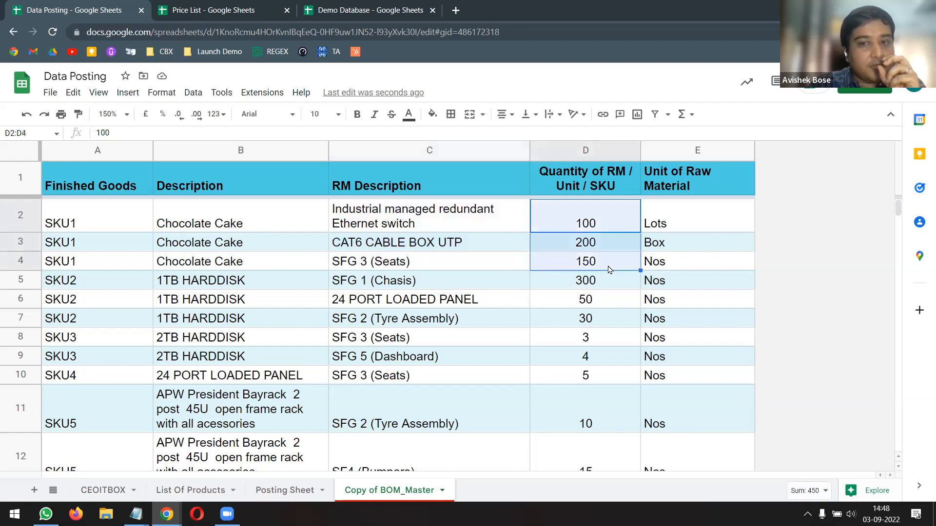
{"action": "left_click", "coordinate": [685, 152]}
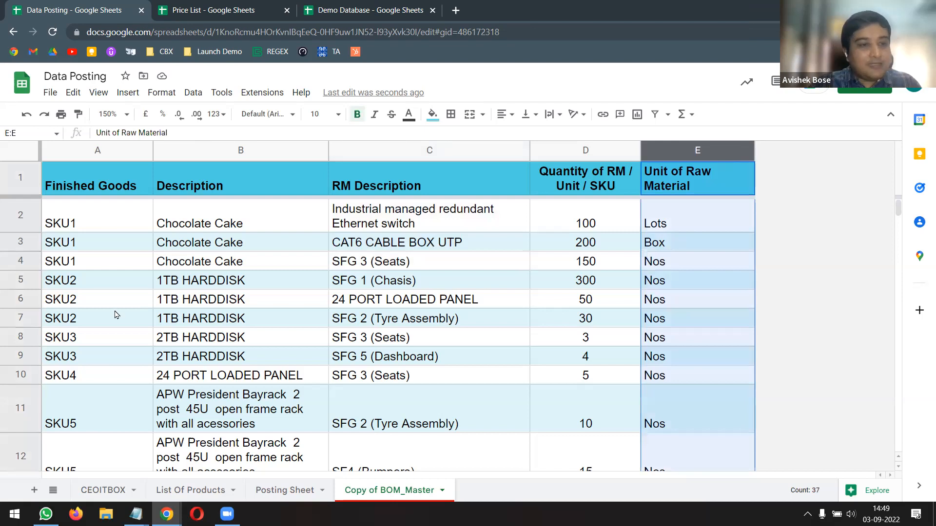
Compare the SKU2 rows' description, raw materials, quantities and units with the SKU1 Chocolate Cake rows and their raw materials
{"action": "left_click_drag", "start_coordinate": [89, 286], "coordinate": [91, 320]}
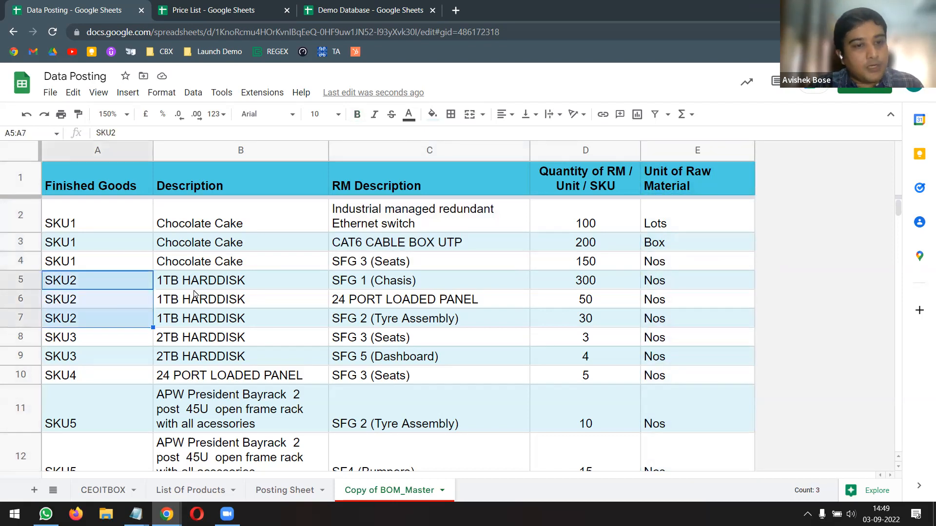
{"action": "left_click_drag", "start_coordinate": [195, 285], "coordinate": [194, 326]}
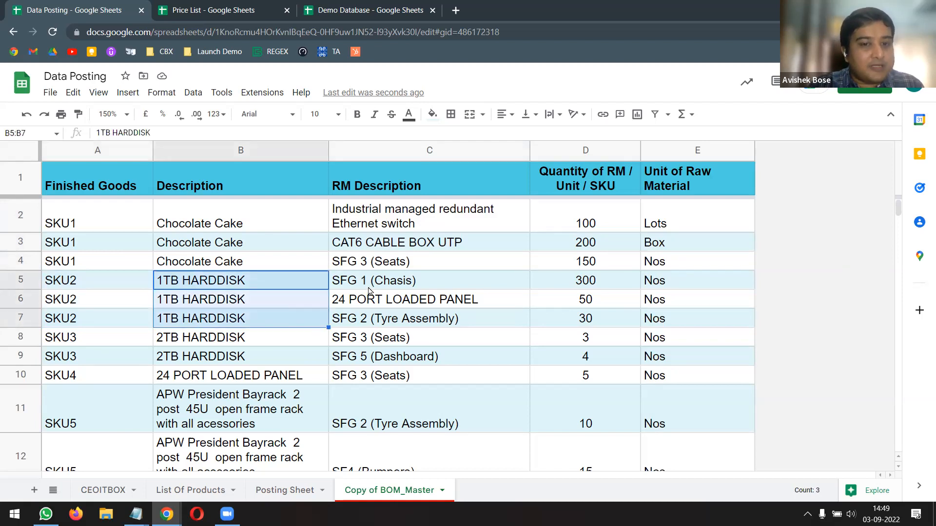
{"action": "left_click_drag", "start_coordinate": [369, 289], "coordinate": [386, 323]}
{"action": "left_click_drag", "start_coordinate": [610, 289], "coordinate": [676, 320]}
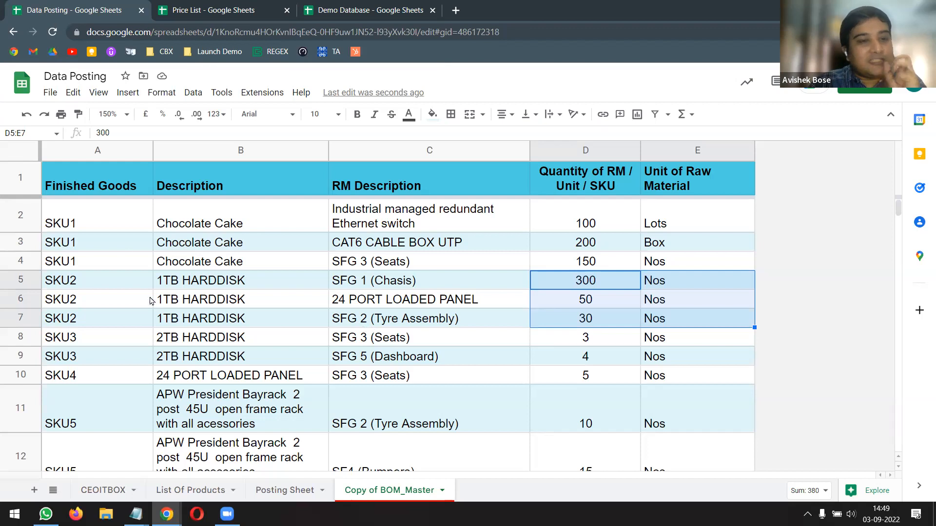
{"action": "left_click", "coordinate": [125, 228]}
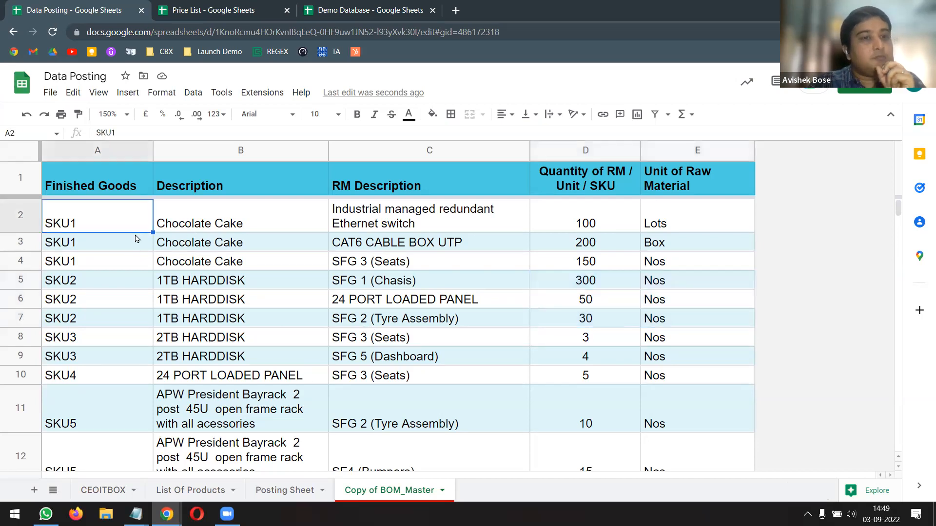
{"action": "left_click", "coordinate": [200, 250]}
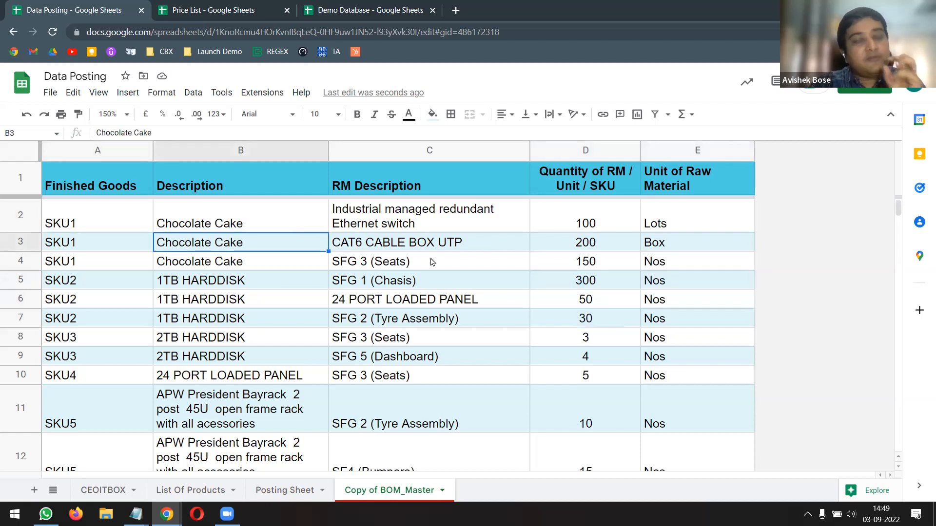
{"action": "left_click_drag", "start_coordinate": [281, 229], "coordinate": [377, 264]}
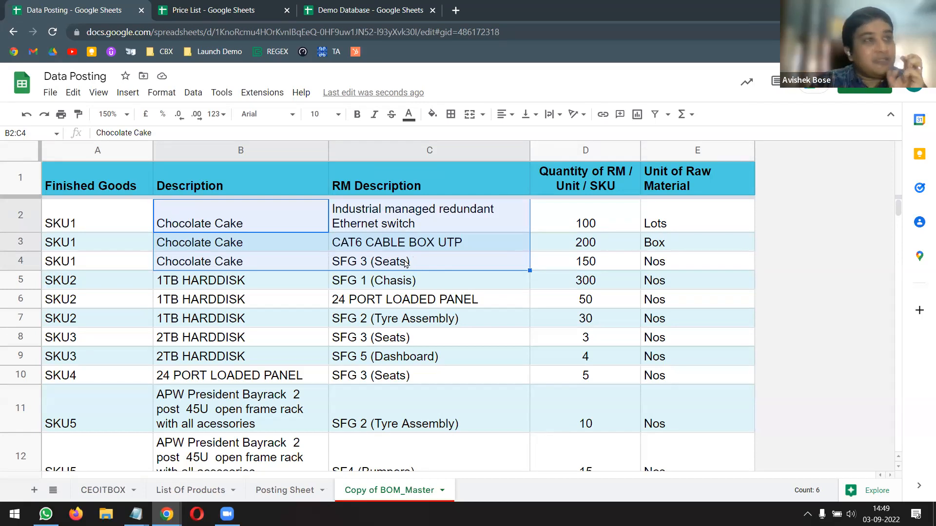
{"action": "left_click_drag", "start_coordinate": [82, 227], "coordinate": [93, 269]}
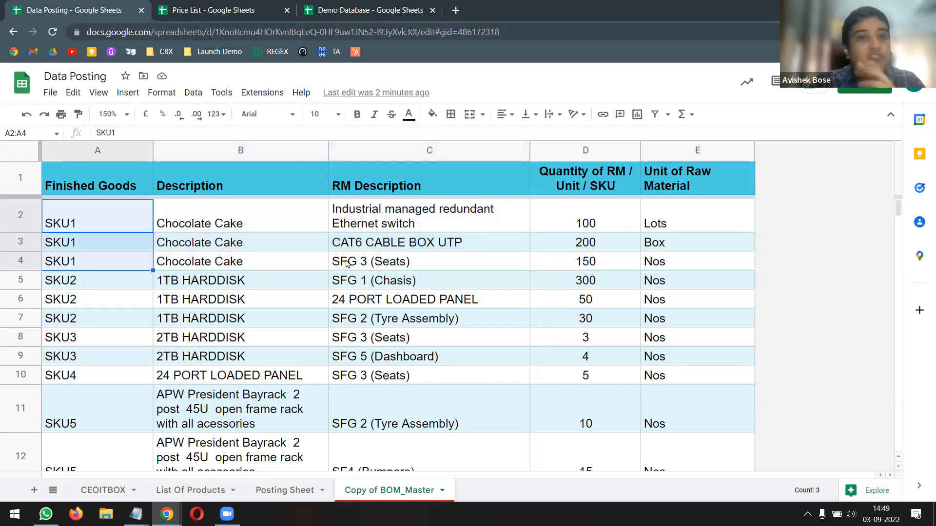
Check the Demo Database and Price List files, and look through the BOM rows in Data Posting
{"action": "left_click", "coordinate": [359, 11]}
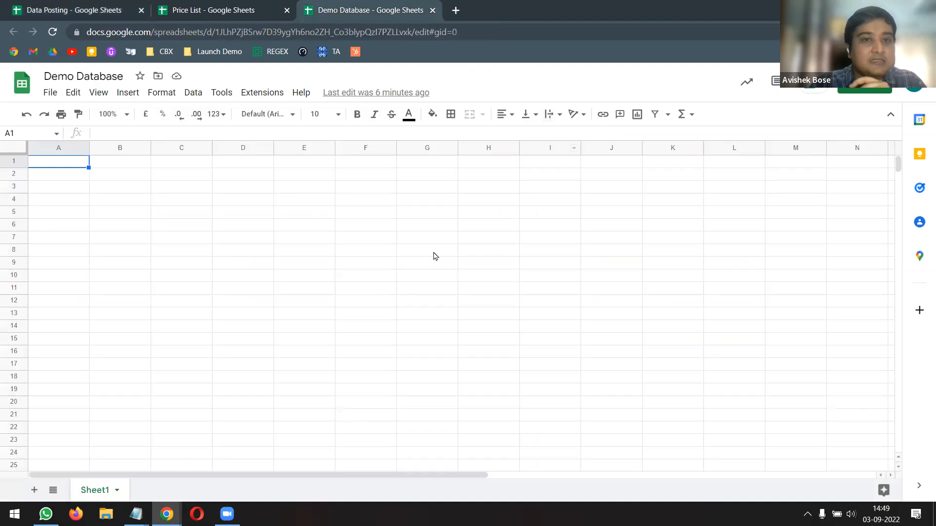
{"action": "left_click", "coordinate": [243, 8]}
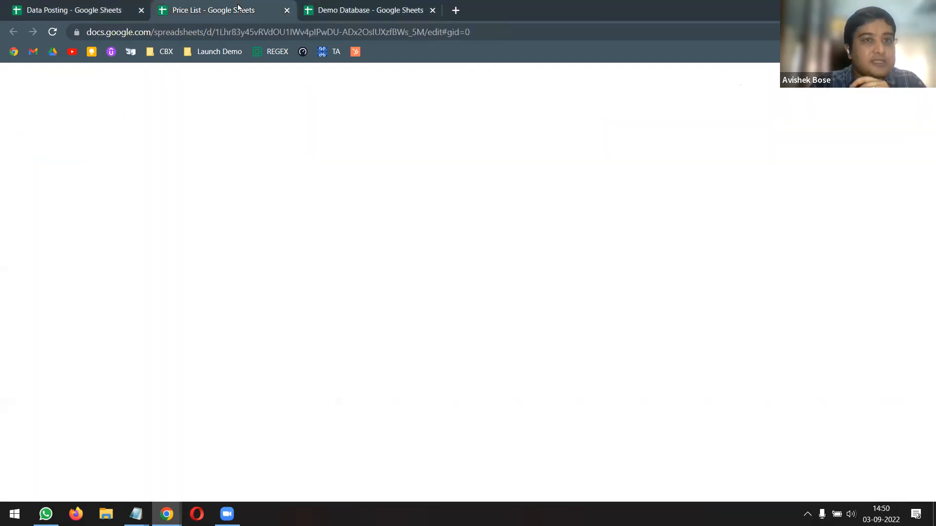
{"action": "left_click", "coordinate": [69, 8]}
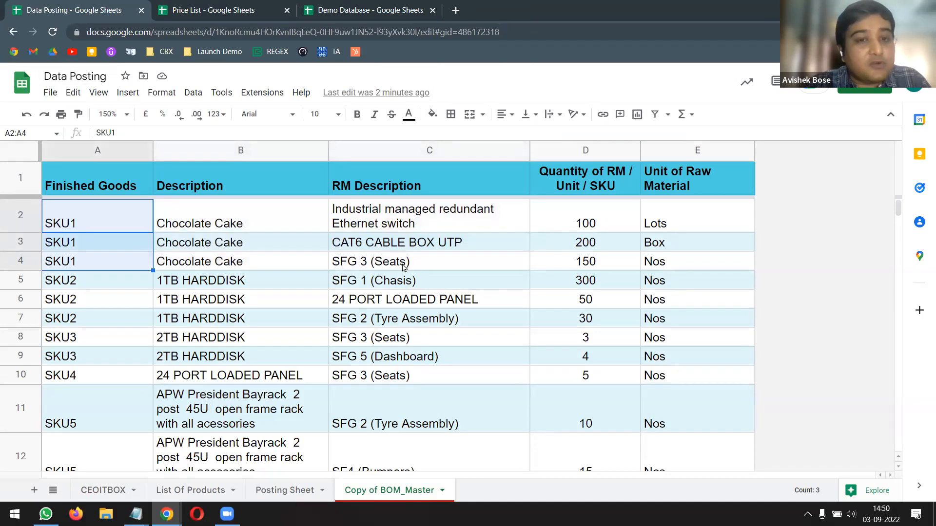
{"action": "scroll", "coordinate": [448, 269], "scroll_direction": "down", "scroll_amount": 10}
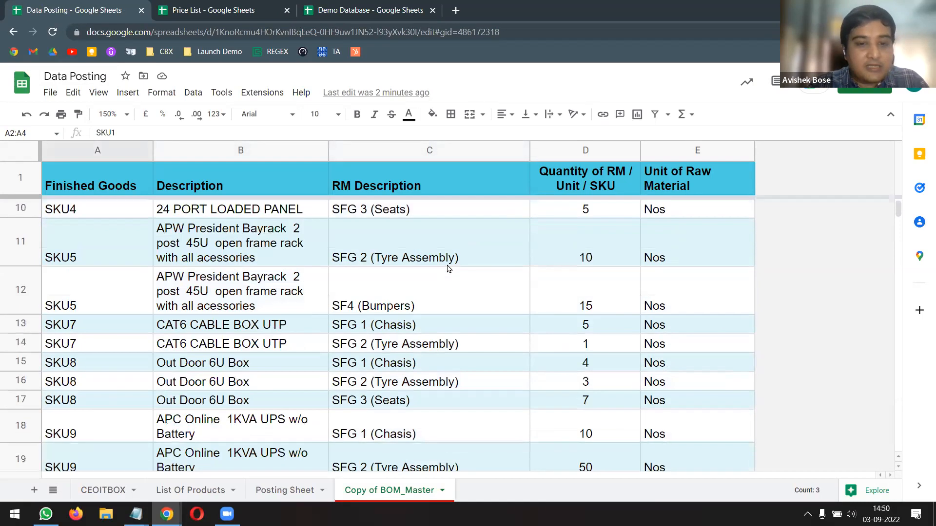
{"action": "scroll", "coordinate": [449, 268], "scroll_direction": "up", "scroll_amount": 10}
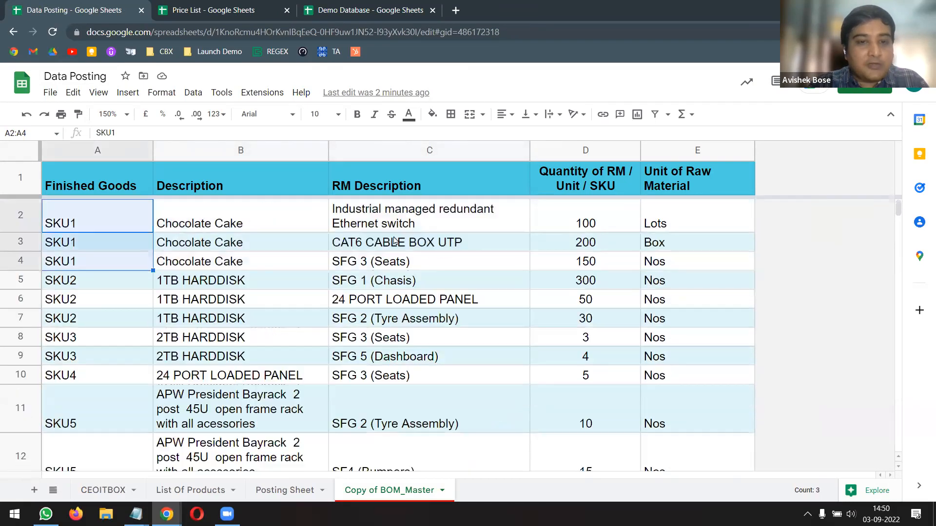
Copy the RM Description column from the BOM sheet into column A of the Price List file, and widen it to fit the names
{"action": "left_click", "coordinate": [406, 150]}
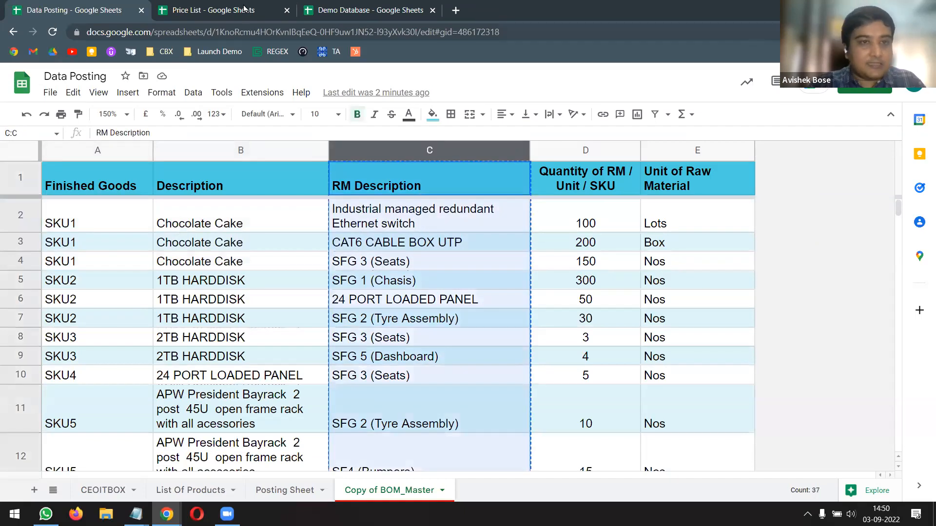
{"action": "left_click", "coordinate": [246, 10]}
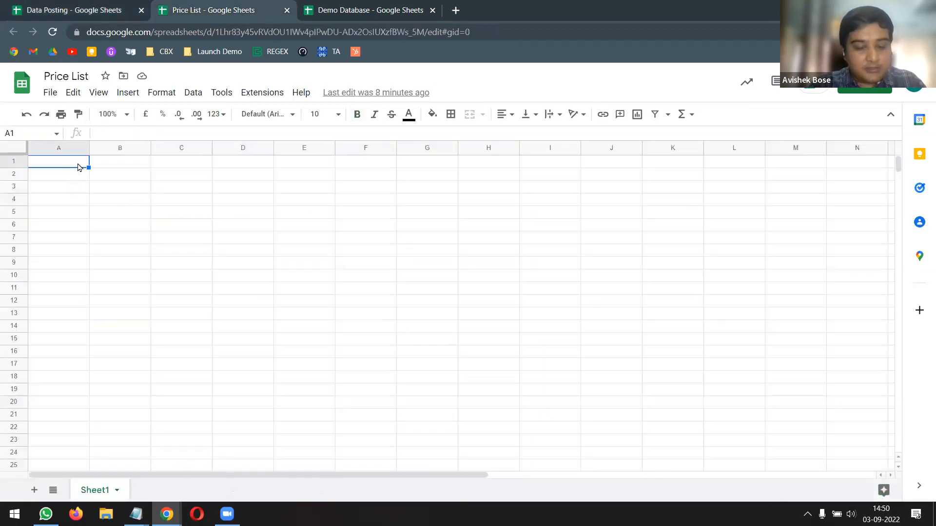
{"action": "key", "text": "ctrl+v"}
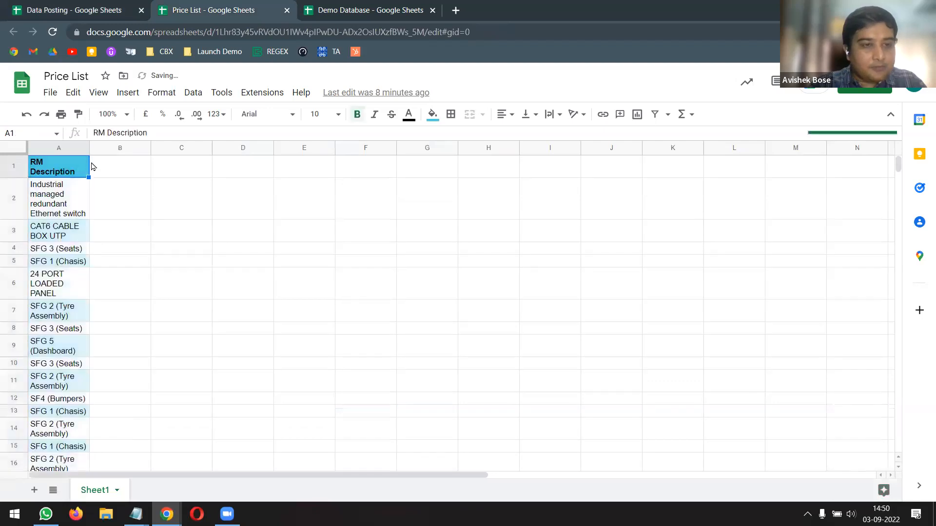
{"action": "left_click_drag", "start_coordinate": [89, 146], "coordinate": [314, 146]}
{"action": "left_click", "coordinate": [209, 227]}
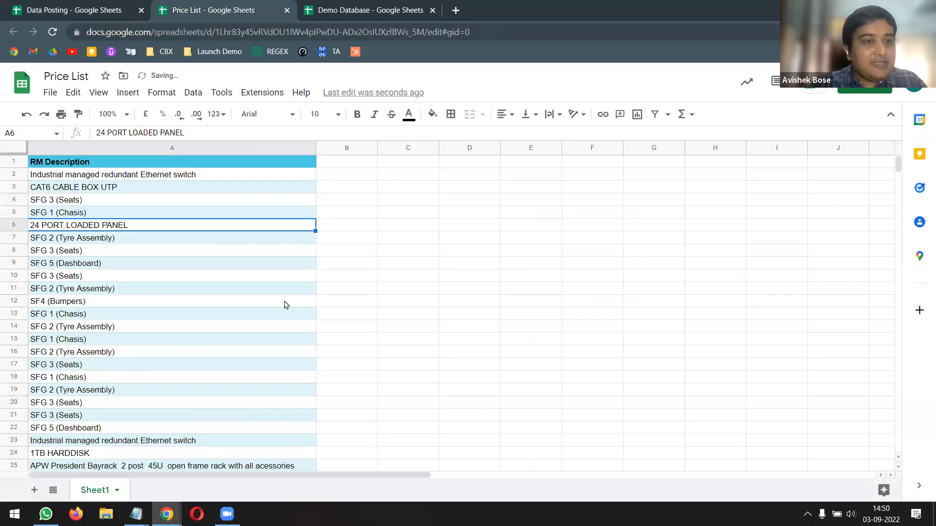
{"action": "key", "text": "ctrl+Home"}
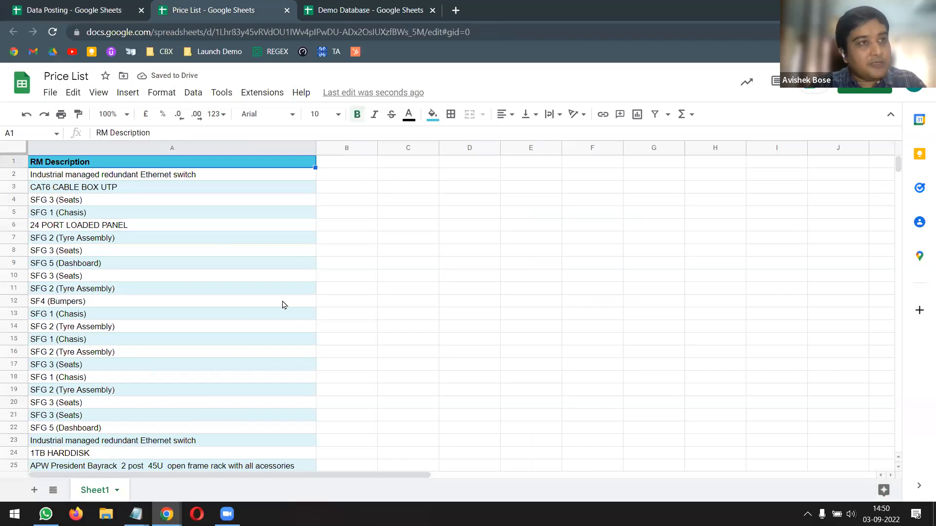
Extract the distinct raw materials with =UNIQUE(A:A) in B1 of the Price List, and widen column B
{"action": "left_click", "coordinate": [363, 165]}
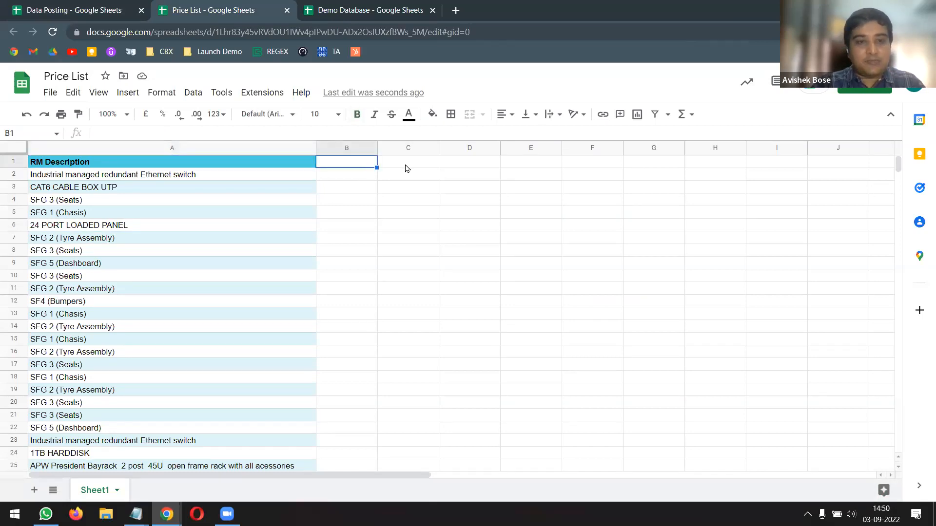
{"action": "type", "text": "=uni"}
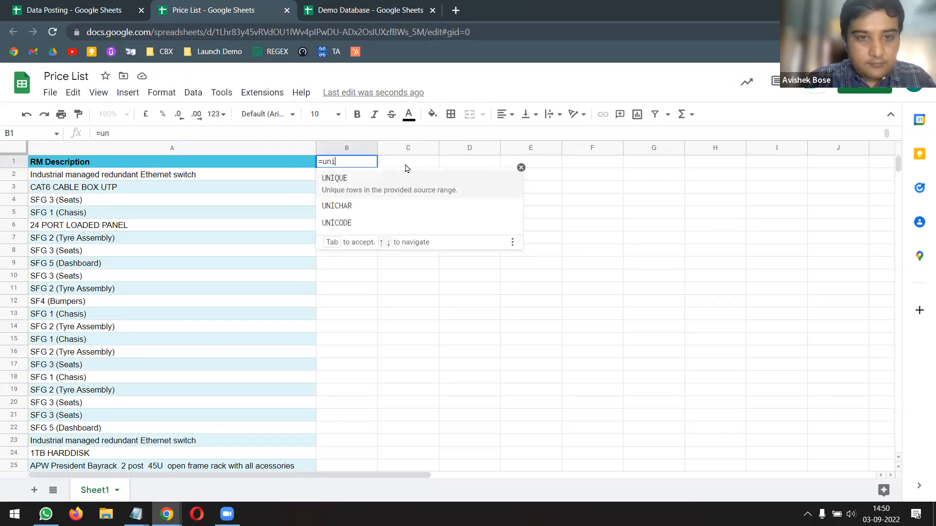
{"action": "key", "text": "Tab"}
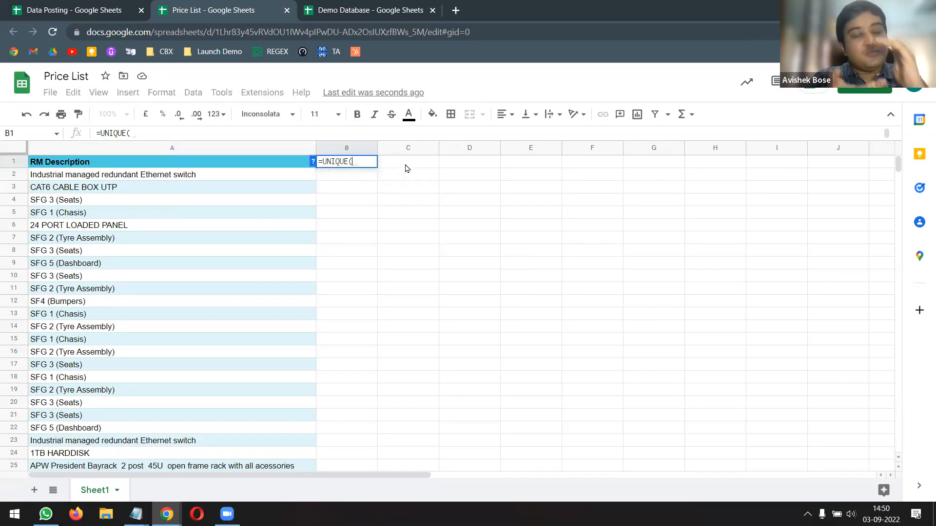
{"action": "left_click", "coordinate": [231, 153]}
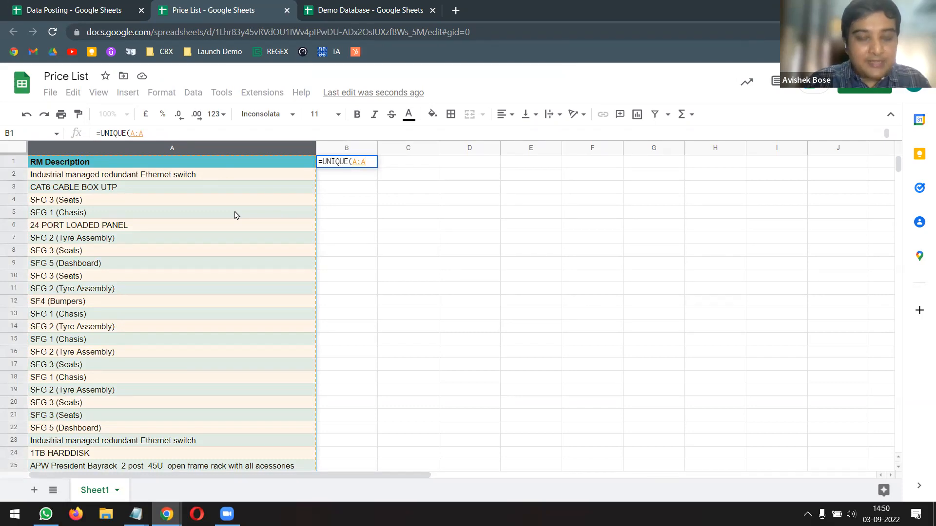
{"action": "type", "text": ")"}
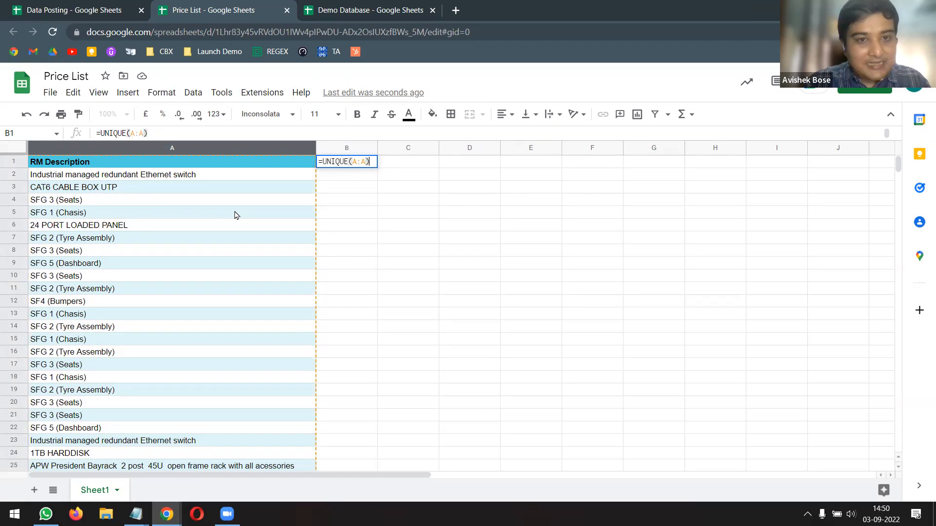
{"action": "key", "text": "Return"}
{"action": "left_click_drag", "start_coordinate": [374, 147], "coordinate": [434, 146]}
Compare the repeated RM Description entries in column A with the unique list in B2 to B13
{"action": "left_click_drag", "start_coordinate": [189, 162], "coordinate": [188, 188]}
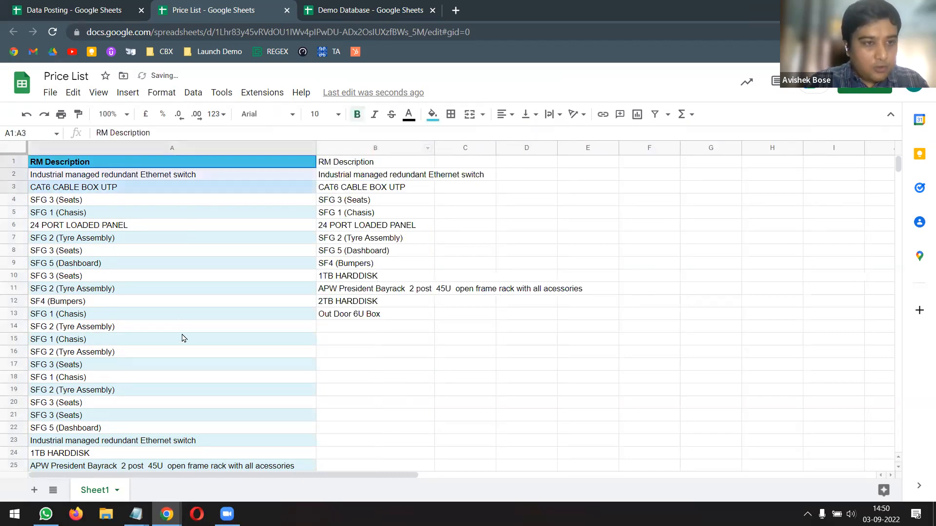
{"action": "left_click_drag", "start_coordinate": [183, 338], "coordinate": [182, 390]}
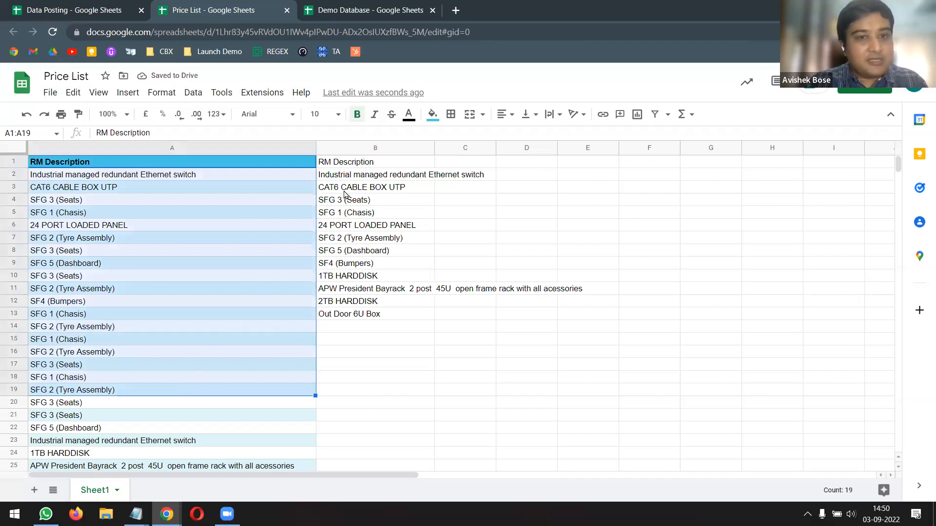
{"action": "left_click_drag", "start_coordinate": [350, 177], "coordinate": [355, 315]}
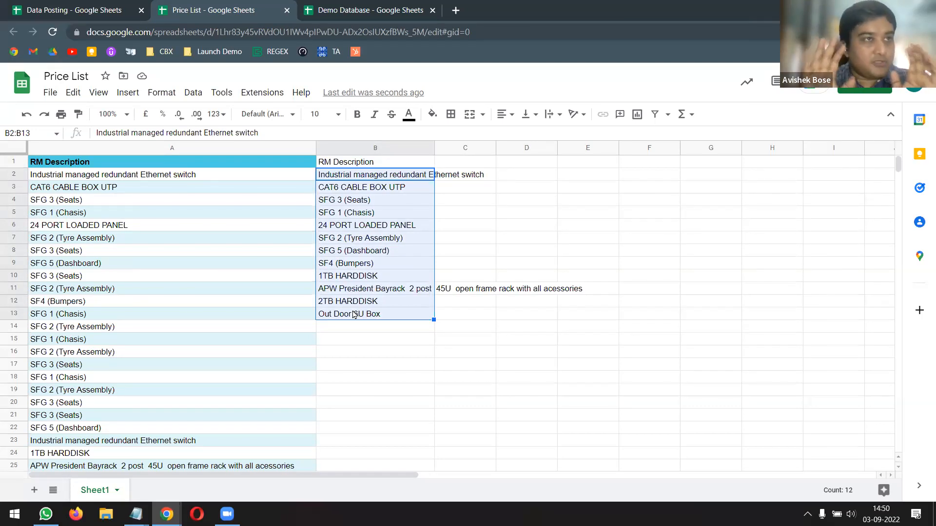
Copy the header formatting of A1 onto the RM Description heading in B1
{"action": "left_click", "coordinate": [377, 165]}
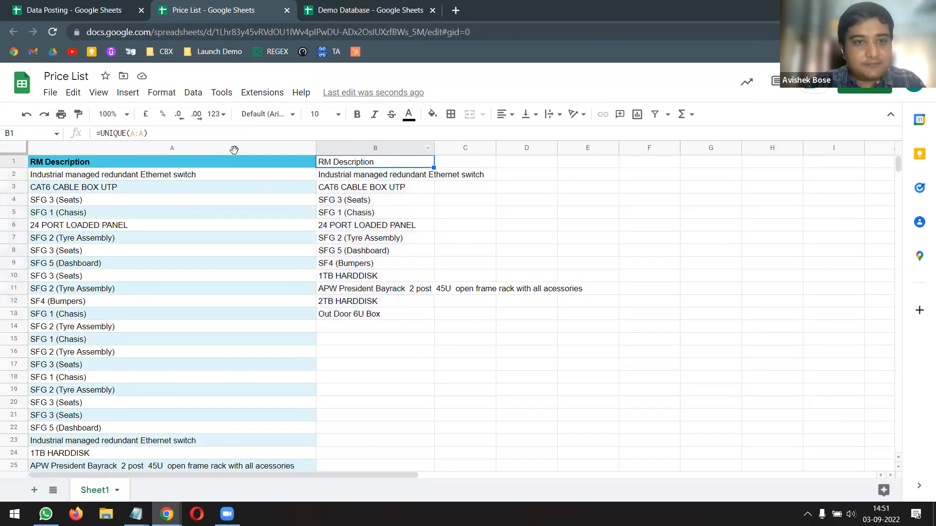
{"action": "left_click", "coordinate": [86, 161]}
{"action": "left_click", "coordinate": [78, 114]}
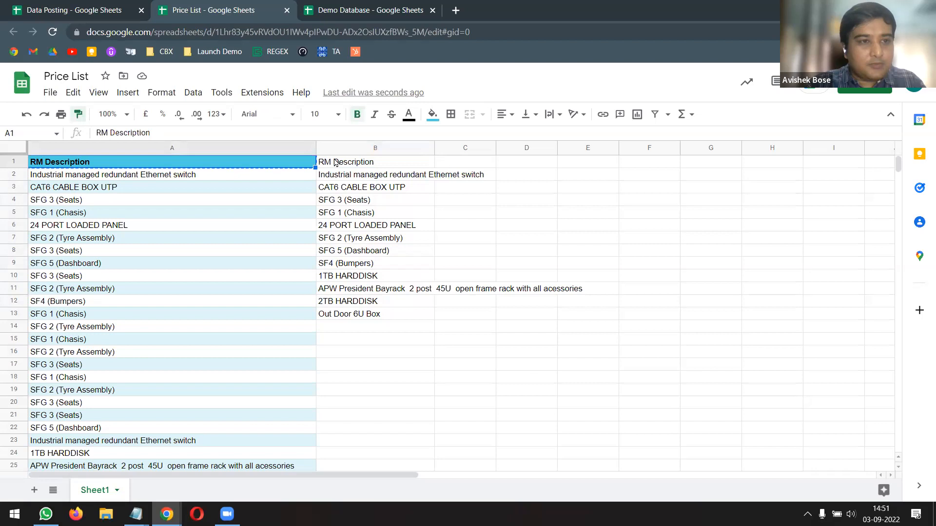
{"action": "left_click", "coordinate": [379, 164]}
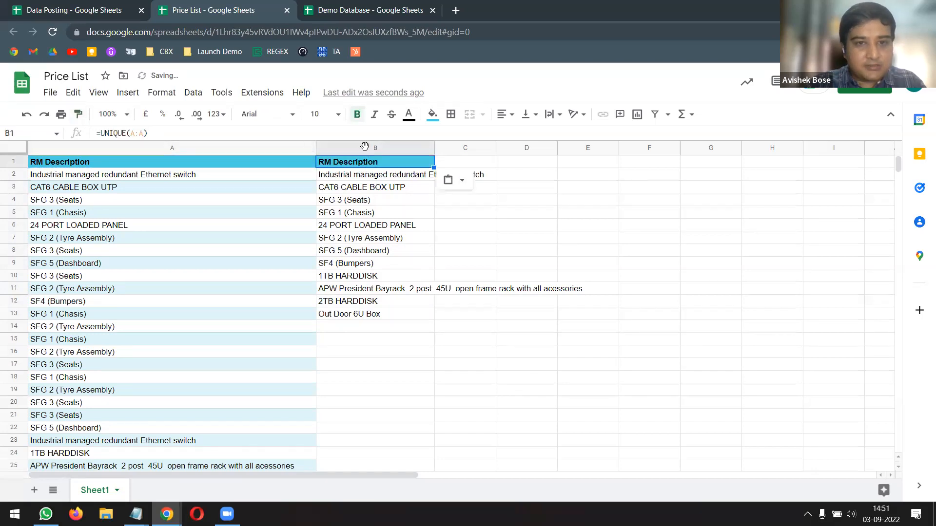
Replace the UNIQUE formula in column B with its plain values by pasting the column over itself as values only
{"action": "left_click", "coordinate": [366, 148]}
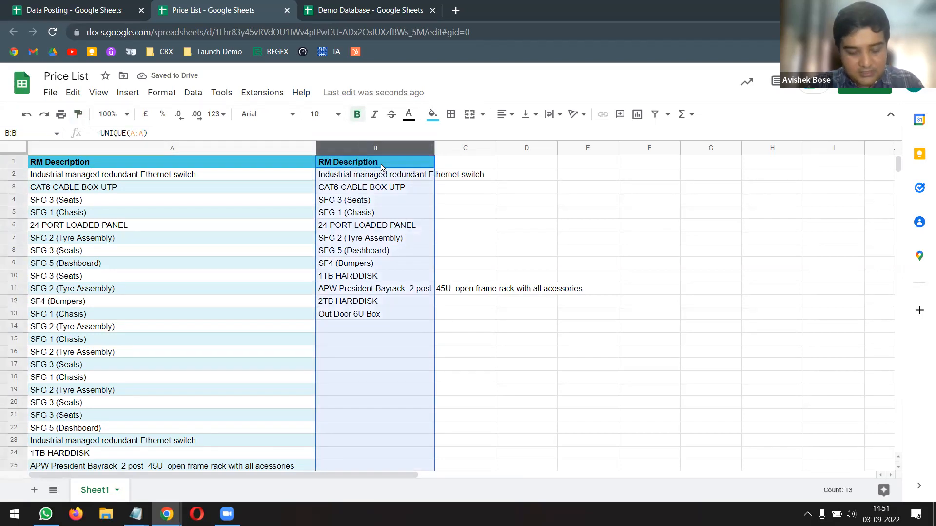
{"action": "key", "text": "ctrl+c"}
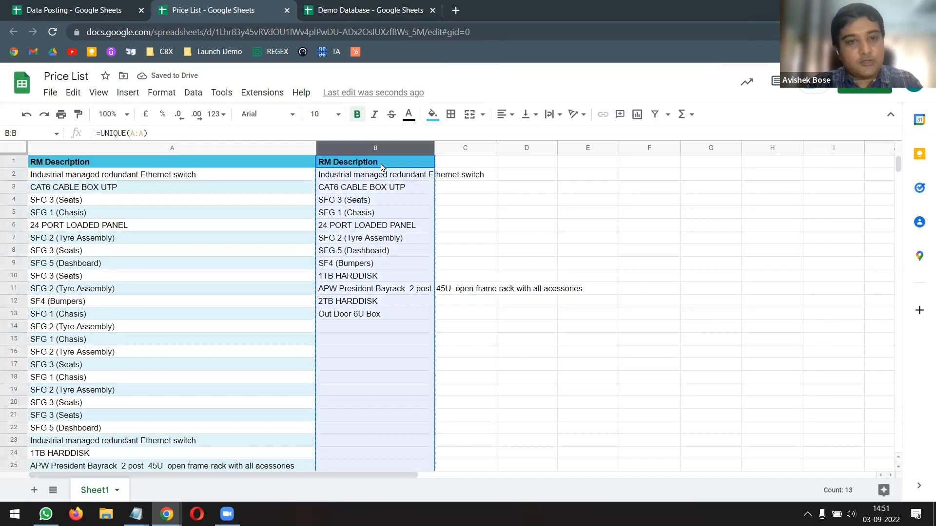
{"action": "key", "text": "ctrl+shift+v"}
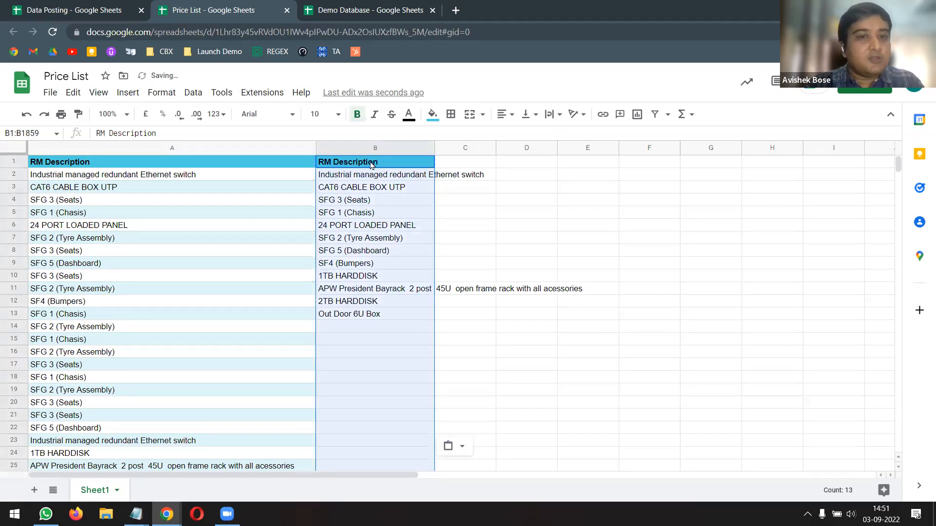
{"action": "left_click", "coordinate": [372, 165]}
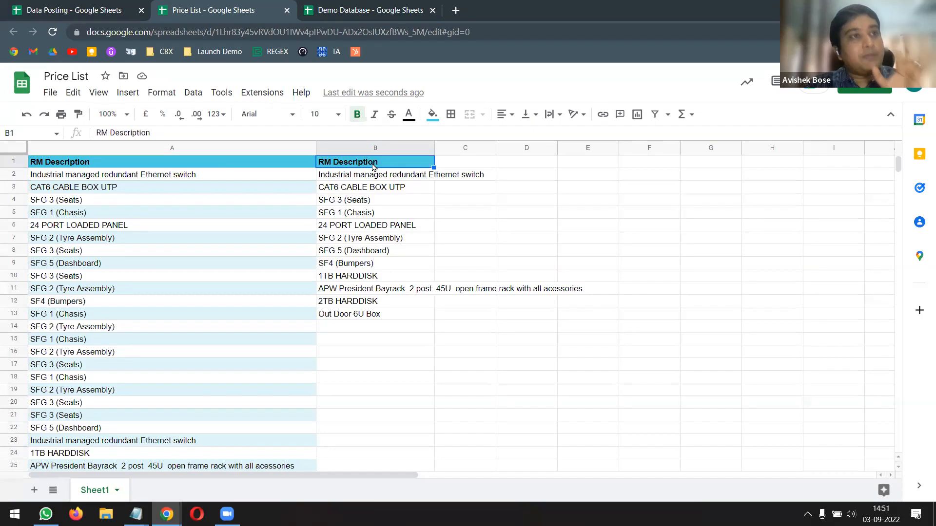
Delete column A with the repeated raw materials, and widen the remaining RM Description column to fit its longest entry
{"action": "left_click", "coordinate": [212, 149]}
{"action": "right_click", "coordinate": [215, 150]}
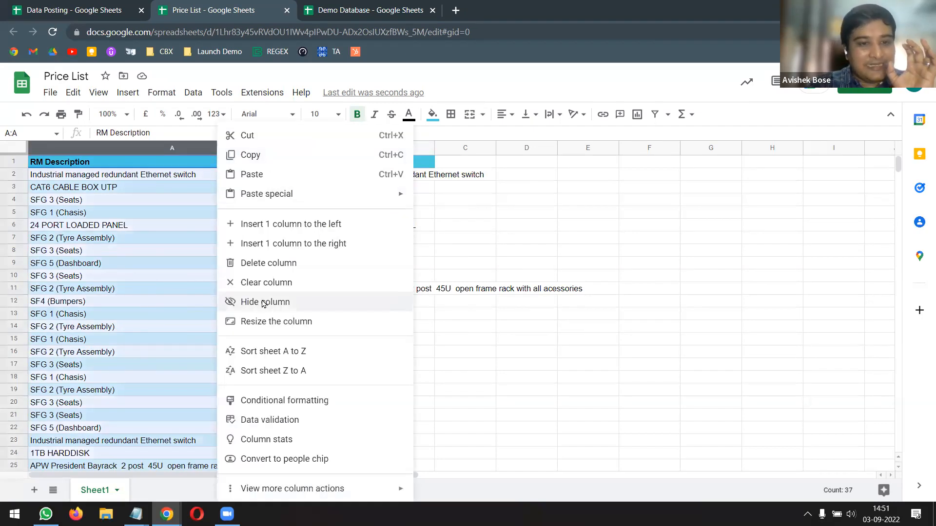
{"action": "left_click", "coordinate": [264, 265]}
{"action": "left_click_drag", "start_coordinate": [144, 147], "coordinate": [348, 148]}
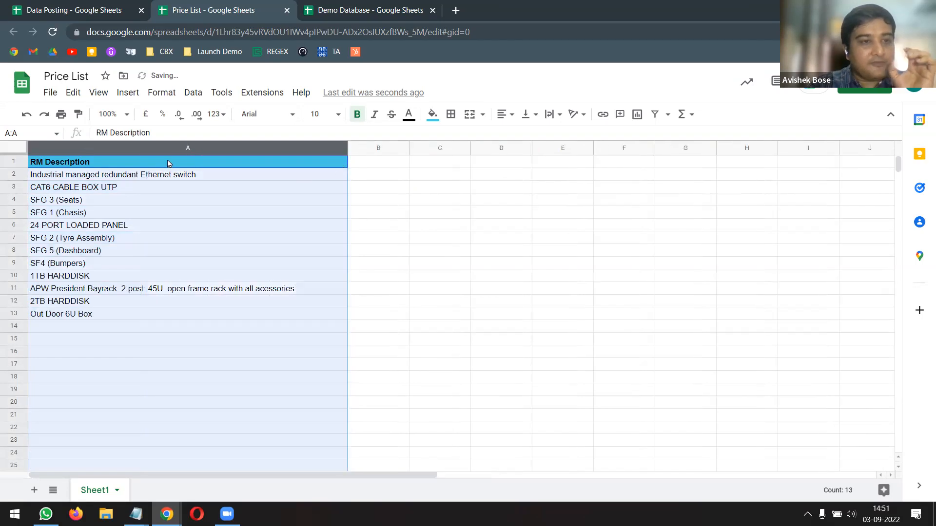
{"action": "left_click", "coordinate": [170, 315], "text": "shift"}
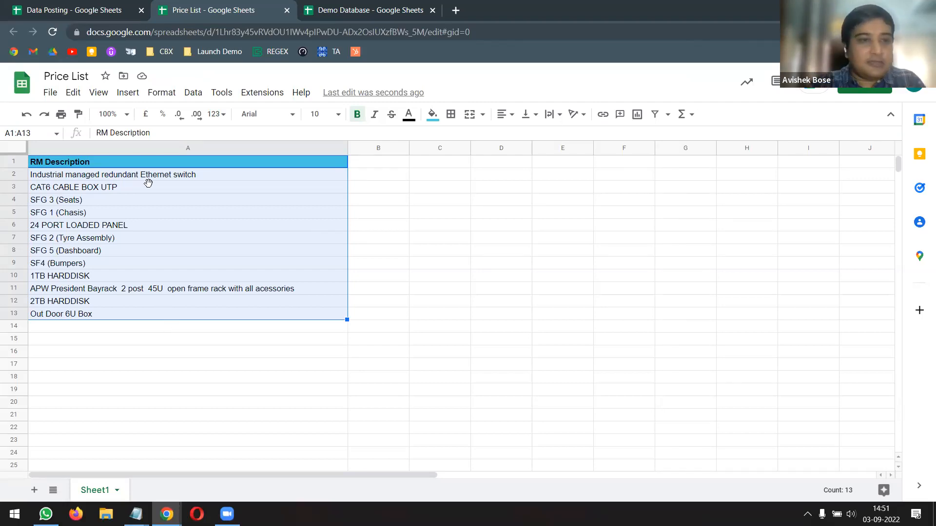
{"action": "left_click", "coordinate": [142, 148]}
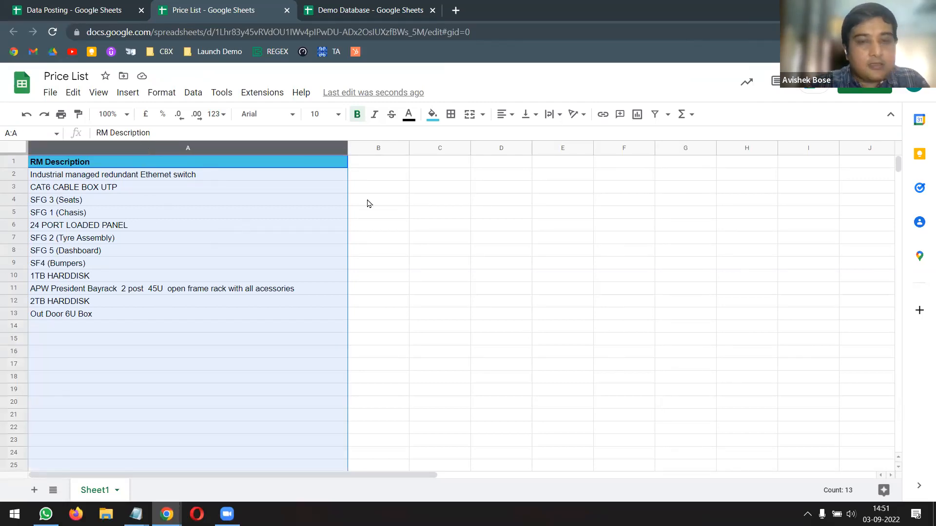
Add the heading Price in B1, beside RM Description
{"action": "left_click", "coordinate": [381, 164]}
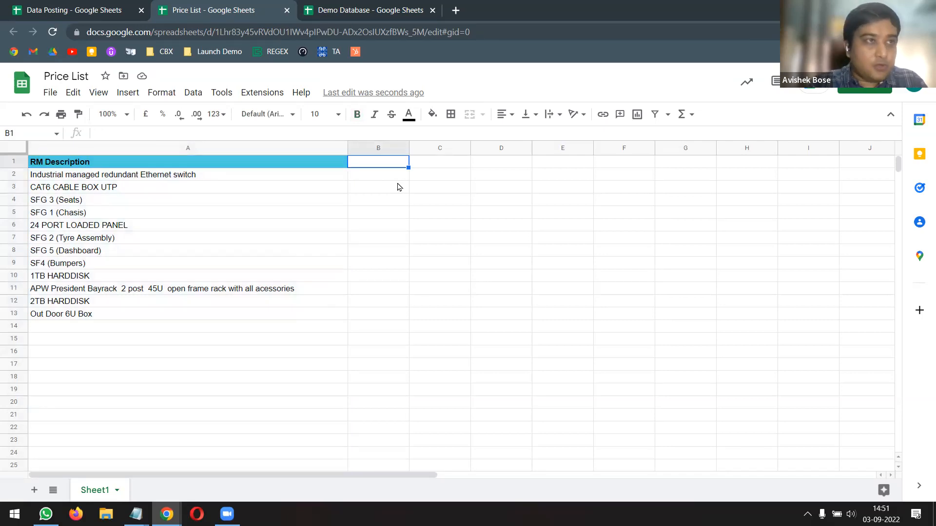
{"action": "type", "text": "Price"}
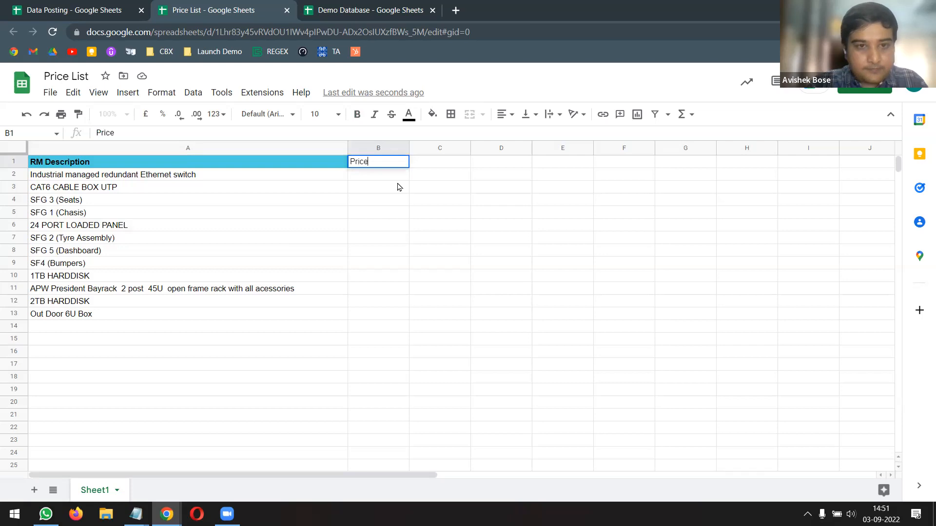
{"action": "key", "text": "Return"}
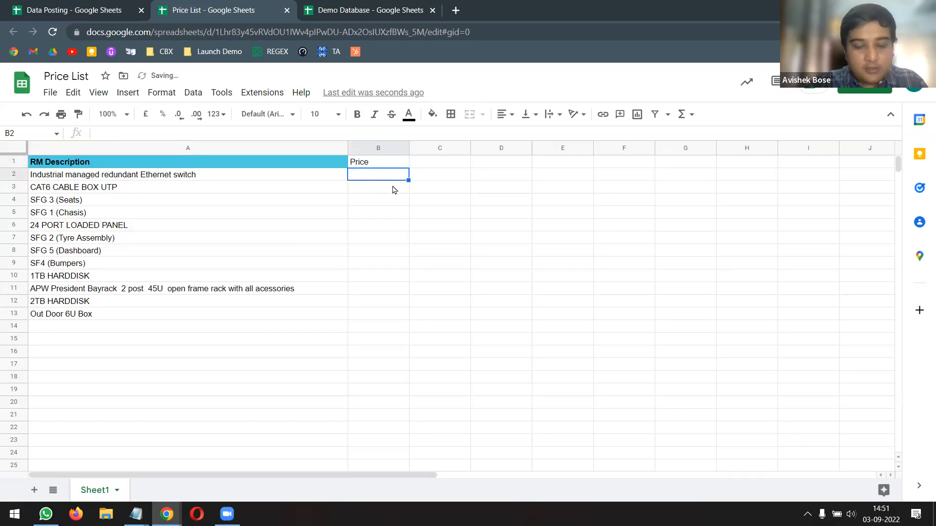
Enter =RANDBETWEEN(100,500) in B2 and auto-fill it down to B13 to give every raw material a random price
{"action": "type", "text": "=randb"}
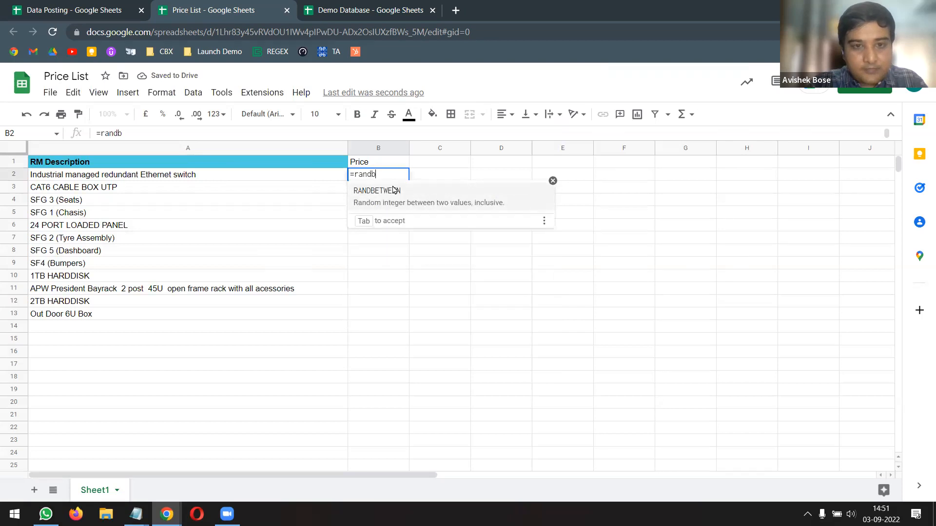
{"action": "left_click", "coordinate": [394, 190]}
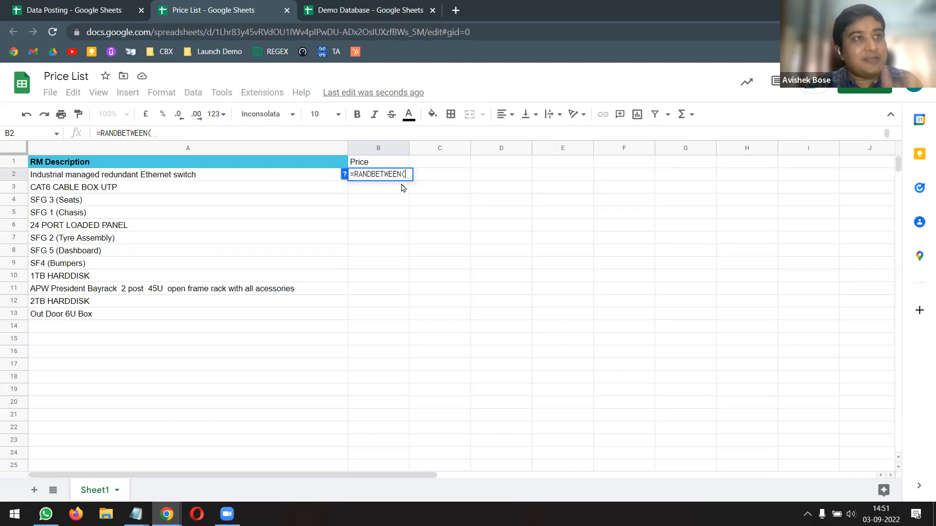
{"action": "left_click", "coordinate": [345, 175]}
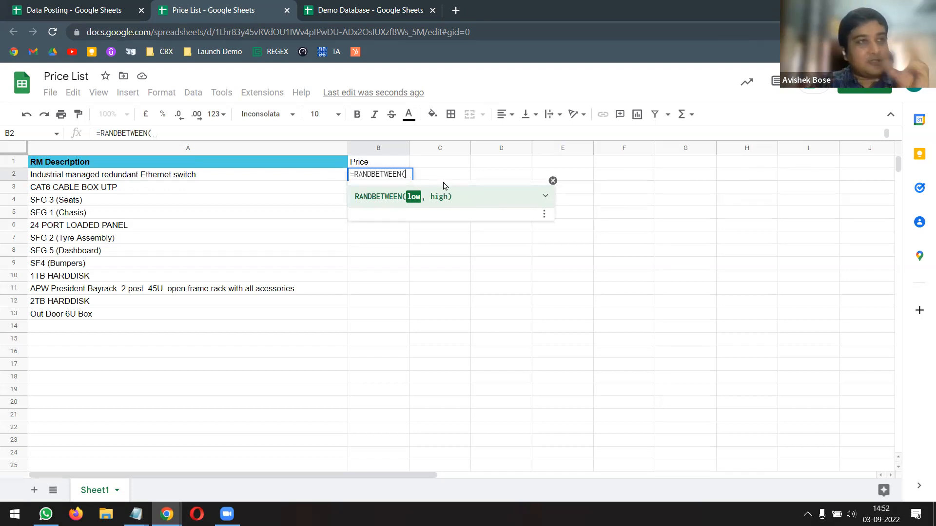
{"action": "left_click", "coordinate": [545, 196]}
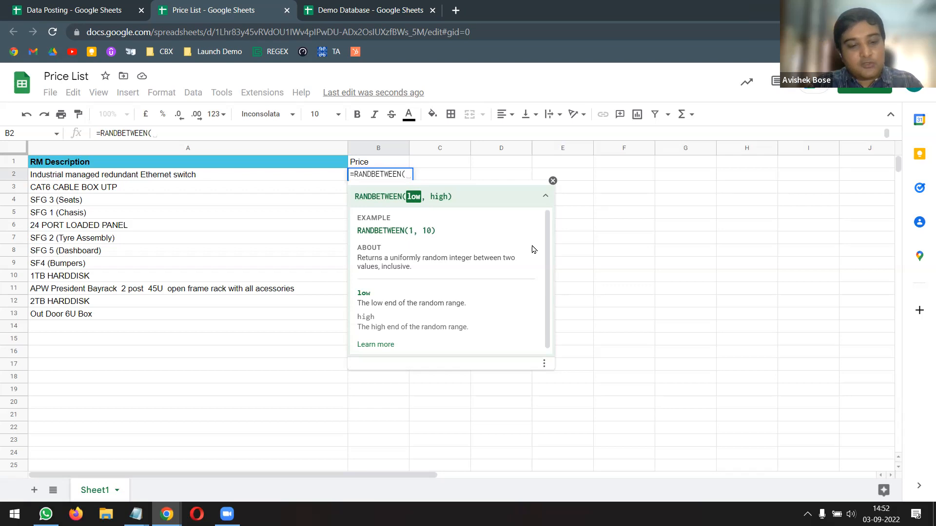
{"action": "key", "text": "Tab"}
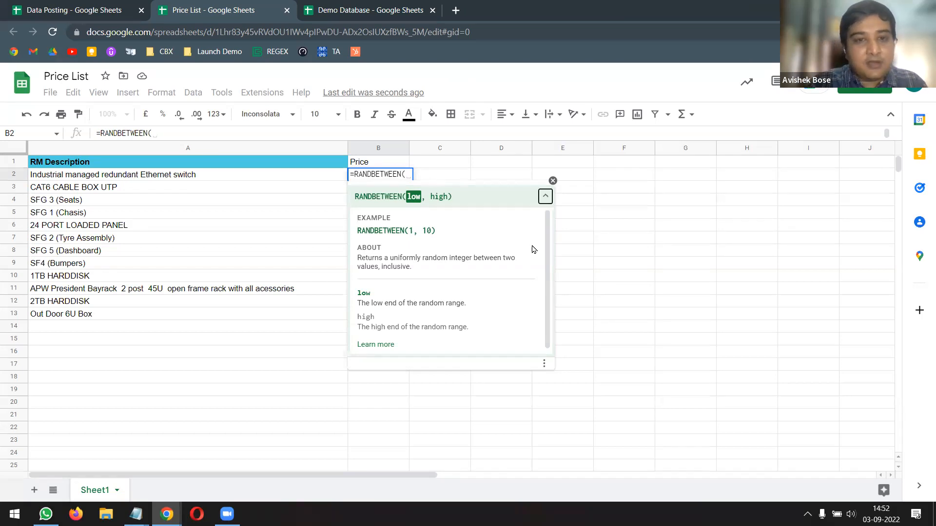
{"action": "left_click", "coordinate": [173, 135]}
{"action": "type", "text": "100"}
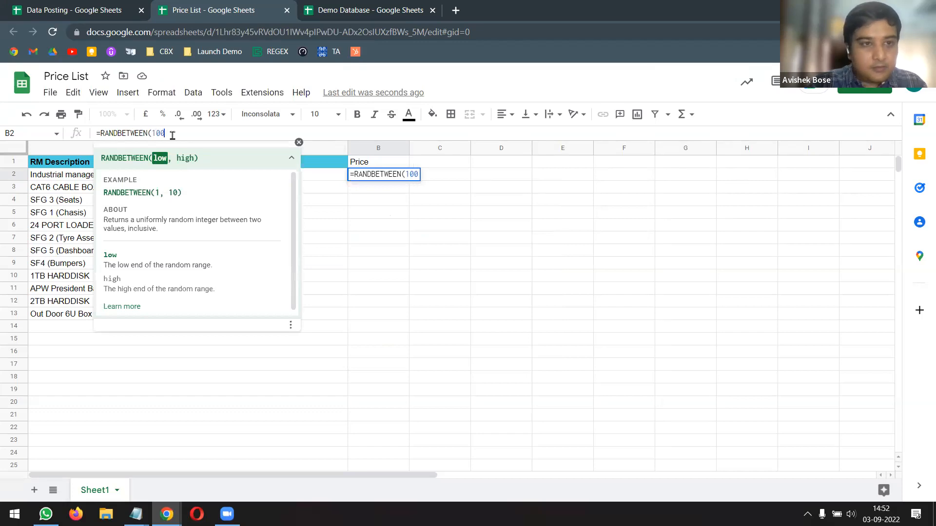
{"action": "type", "text": ", "}
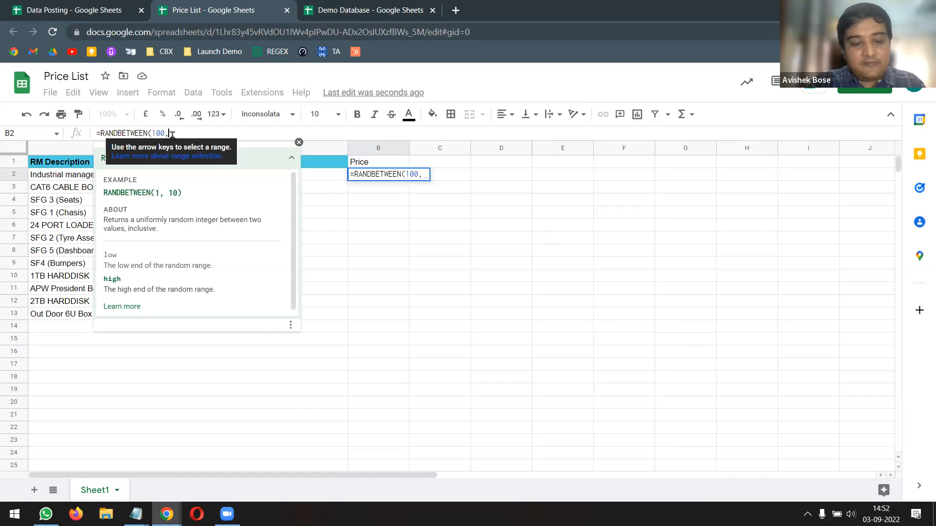
{"action": "type", "text": "500"}
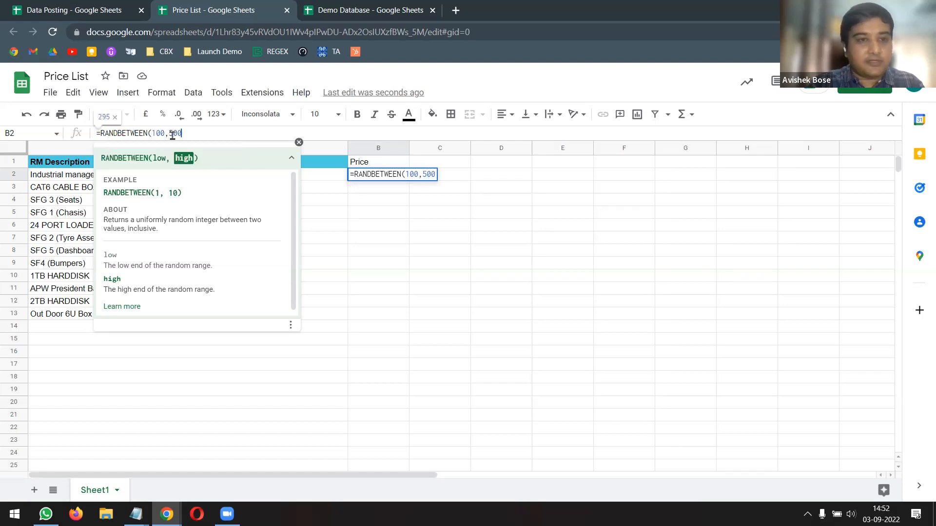
{"action": "type", "text": ")"}
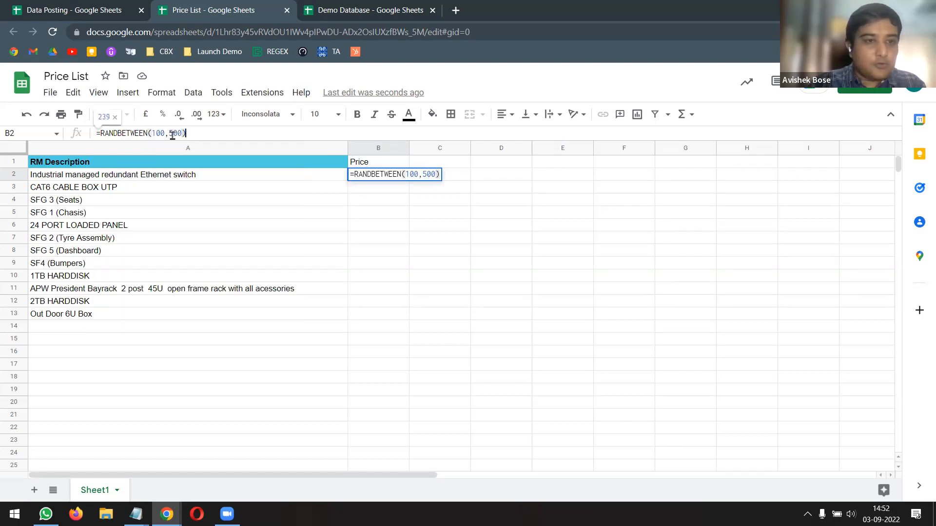
{"action": "key", "text": "Return"}
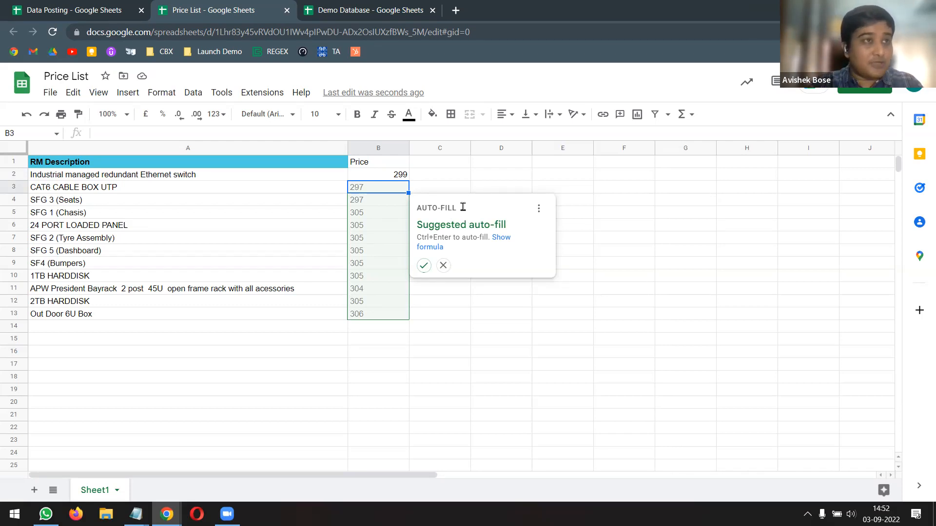
{"action": "key", "text": "ctrl+Return"}
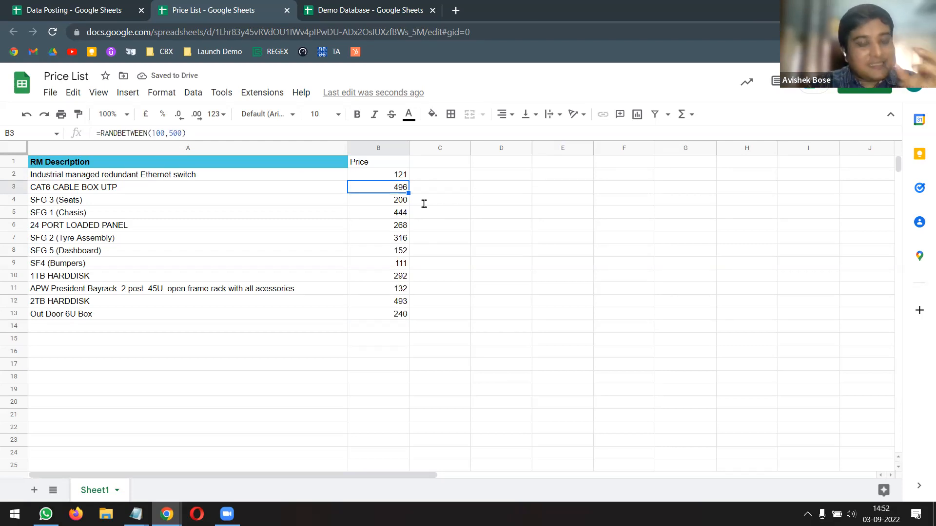
Copy the RM Description header formatting from A1 to the Price heading in B1
{"action": "left_click", "coordinate": [301, 161]}
{"action": "left_click", "coordinate": [78, 116]}
{"action": "left_click", "coordinate": [379, 166]}
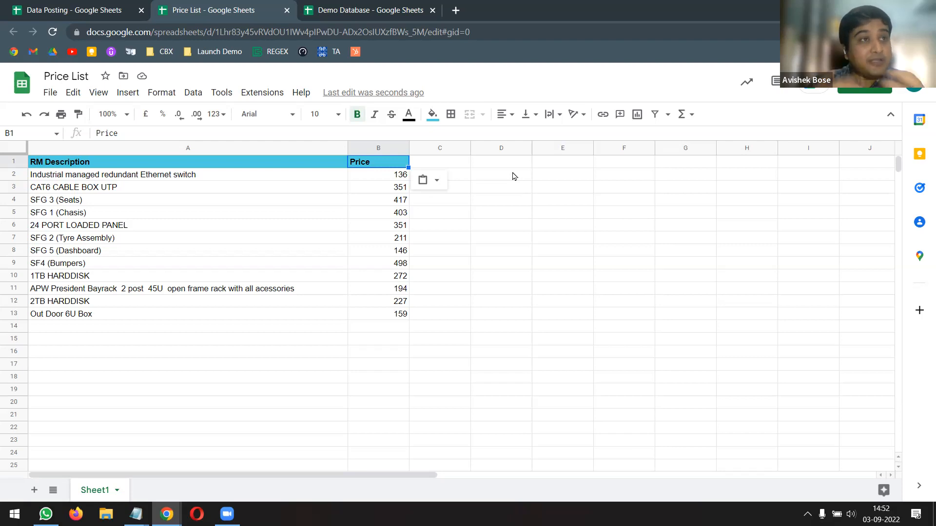
Add the raw material USB Drive in A14 and extend the random price formula from B13 to B14
{"action": "left_click", "coordinate": [174, 179]}
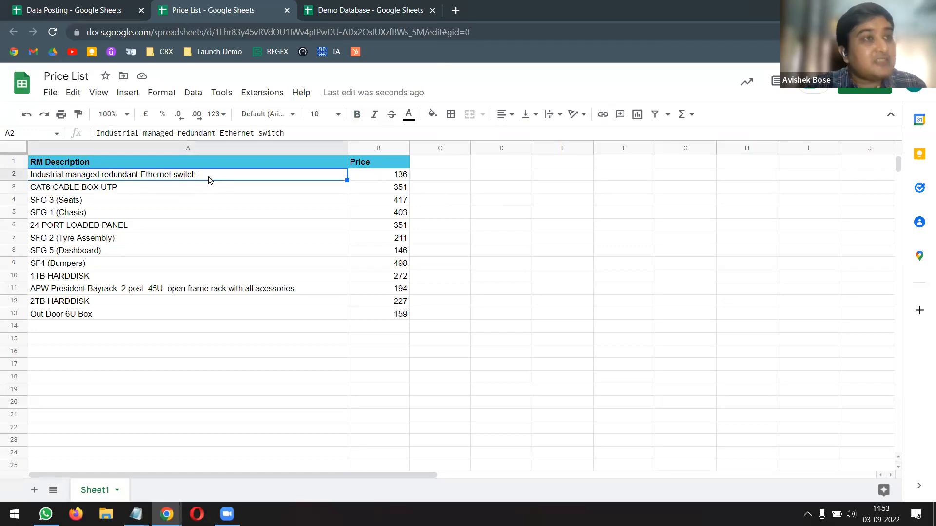
{"action": "left_click", "coordinate": [402, 182]}
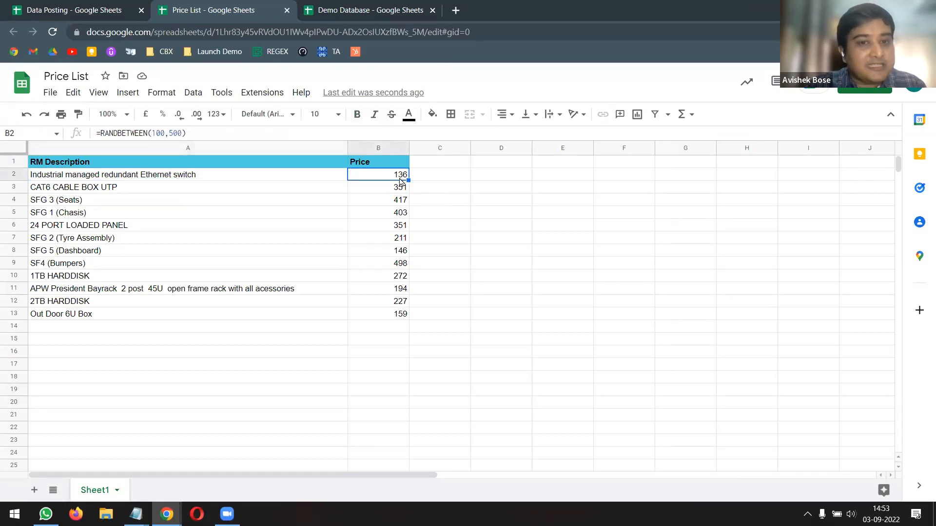
{"action": "left_click", "coordinate": [168, 329]}
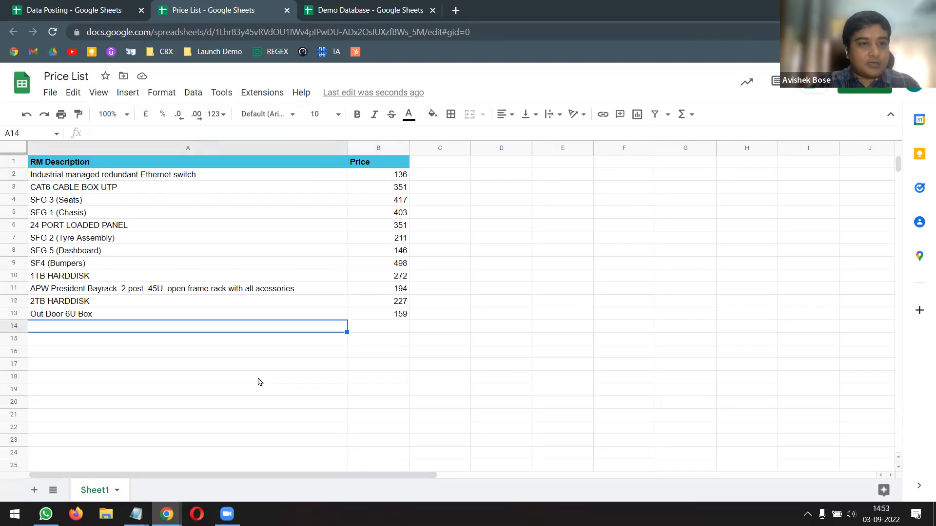
{"action": "type", "text": "USB Drive"}
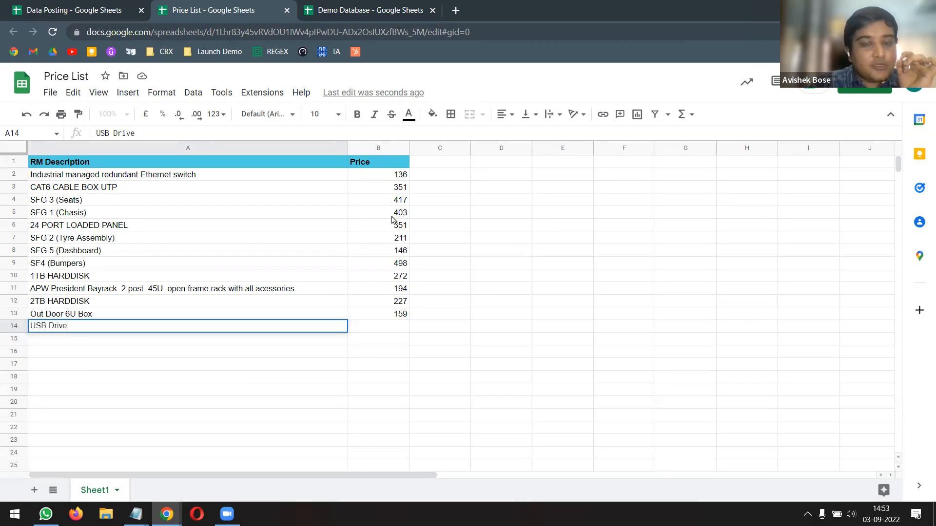
{"action": "key", "text": "Return"}
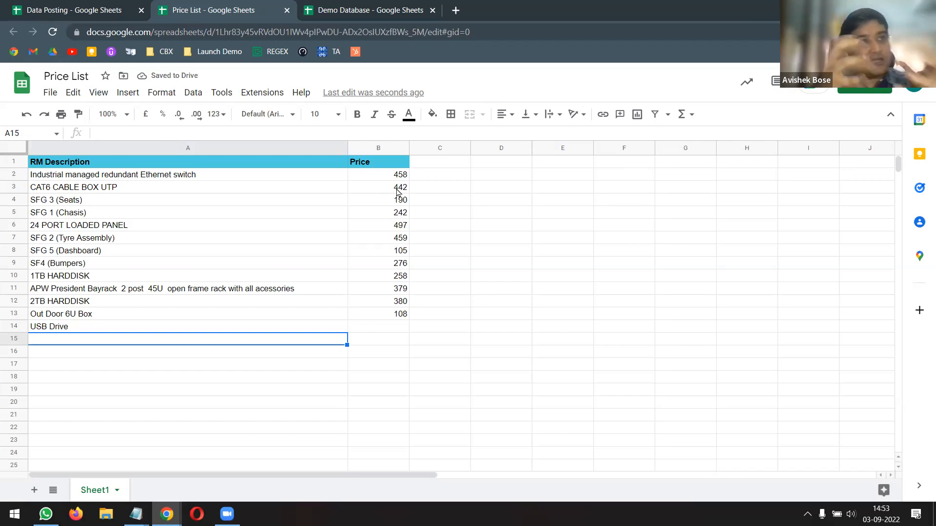
{"action": "left_click", "coordinate": [400, 316]}
{"action": "left_click_drag", "start_coordinate": [409, 320], "coordinate": [418, 336]}
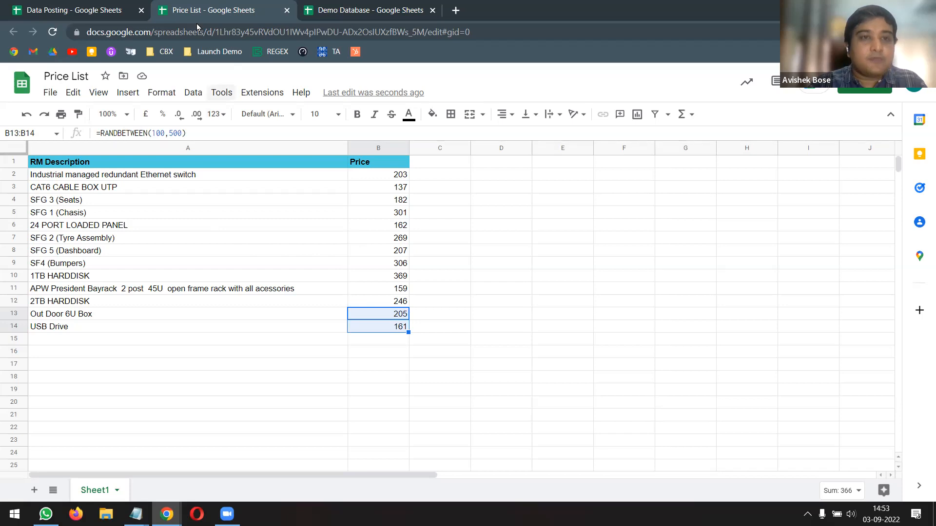
Rename Sheet1 of the Price List file to Price Master
{"action": "double_click", "coordinate": [95, 490]}
{"action": "type", "text": "Price Master"}
{"action": "key", "text": "Return"}
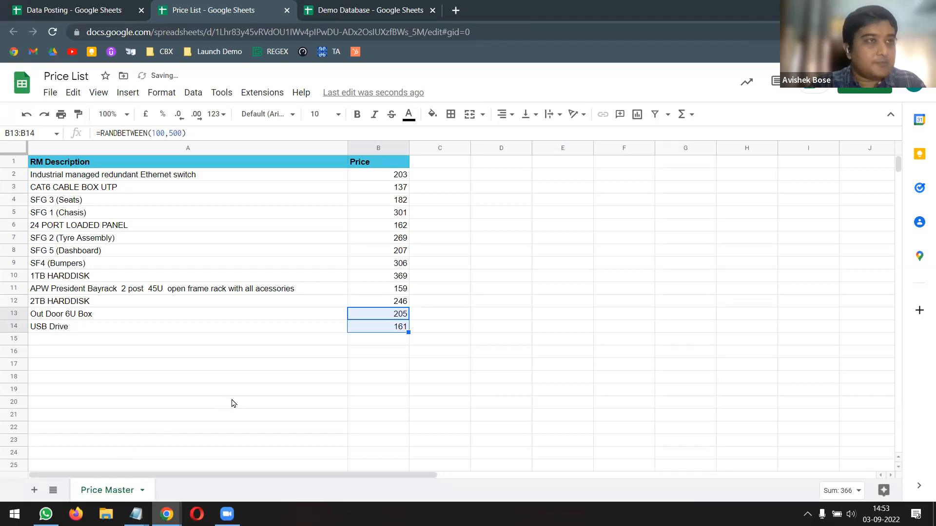
Switch to the Data Posting file and rename the Copy of BOM_Master sheet to BOM_Master
{"action": "left_click", "coordinate": [116, 16]}
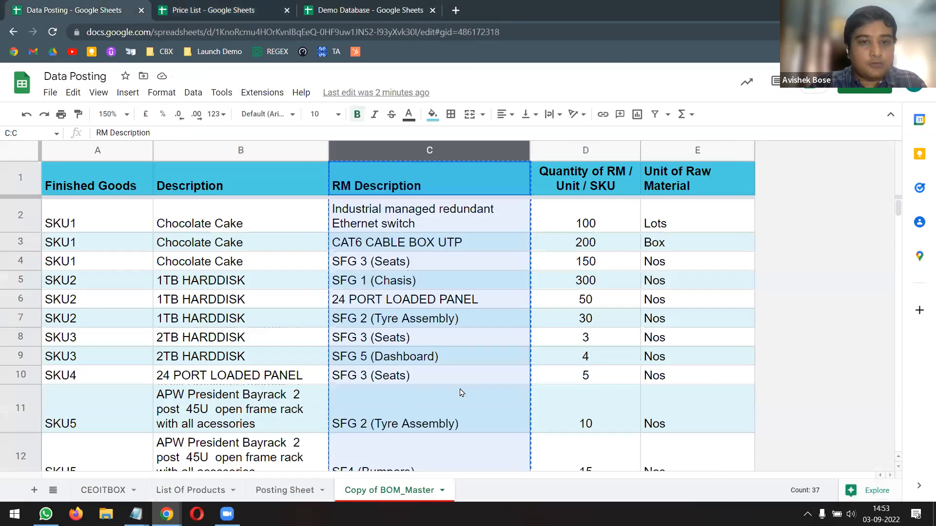
{"action": "left_click", "coordinate": [463, 377]}
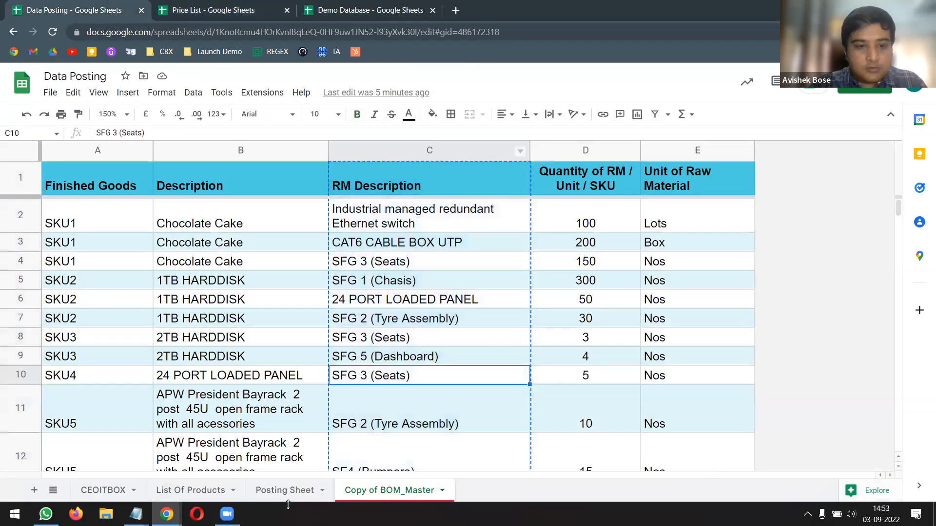
{"action": "double_click", "coordinate": [390, 496]}
{"action": "left_click", "coordinate": [382, 493]}
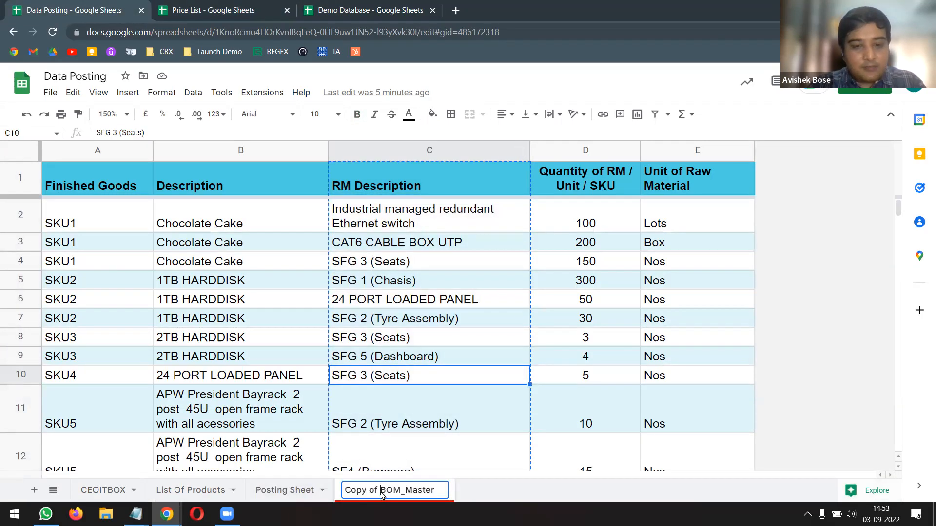
{"action": "key", "text": "BackSpace"}
{"action": "key", "text": "BackSpace"}
{"action": "key", "text": "BackSpace"}
{"action": "key", "text": "BackSpace"}
{"action": "key", "text": "BackSpace"}
{"action": "key", "text": "BackSpace"}
{"action": "key", "text": "BackSpace"}
{"action": "key", "text": "BackSpace"}
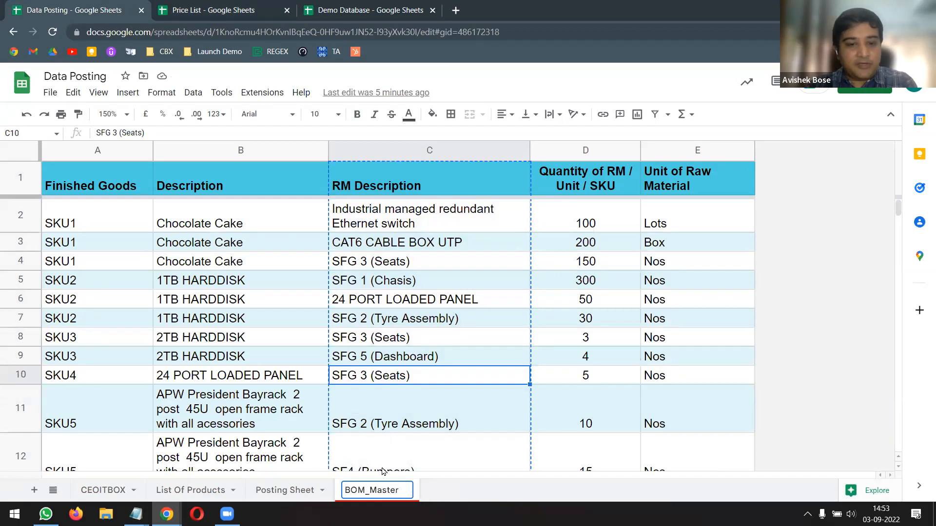
{"action": "left_click", "coordinate": [390, 450]}
Review the Data Posting sheets, comparing the sheet list on CEOITBOX with the finished goods and raw materials in BOM_Master
{"action": "left_click", "coordinate": [288, 491]}
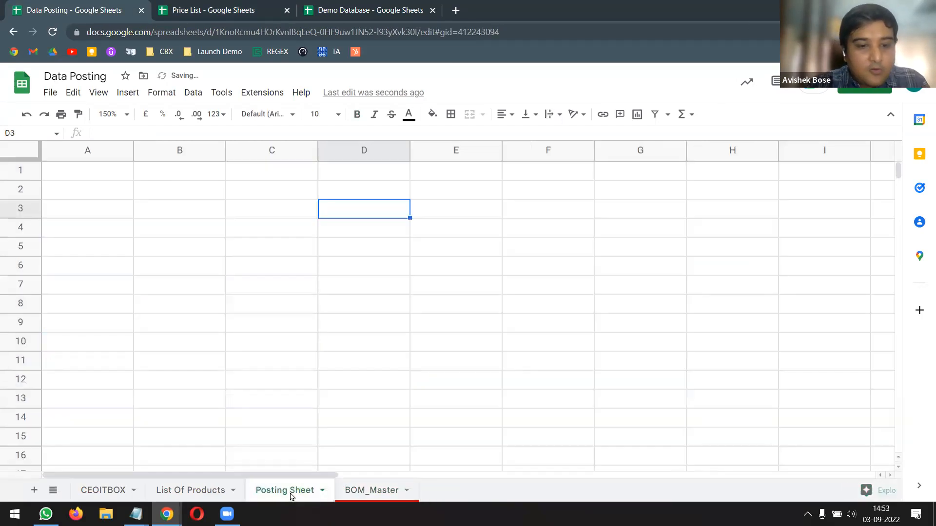
{"action": "left_click", "coordinate": [207, 492]}
{"action": "left_click", "coordinate": [378, 493]}
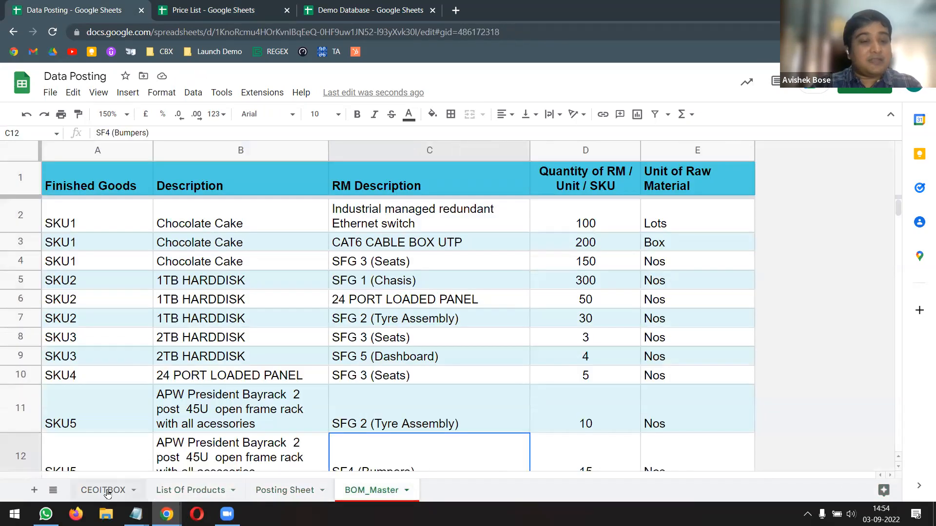
{"action": "left_click", "coordinate": [108, 492]}
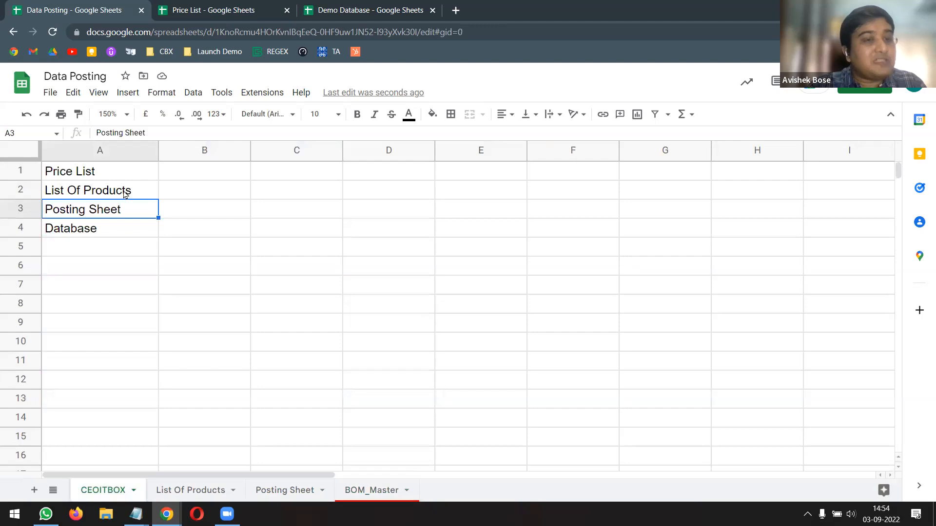
{"action": "left_click", "coordinate": [126, 194]}
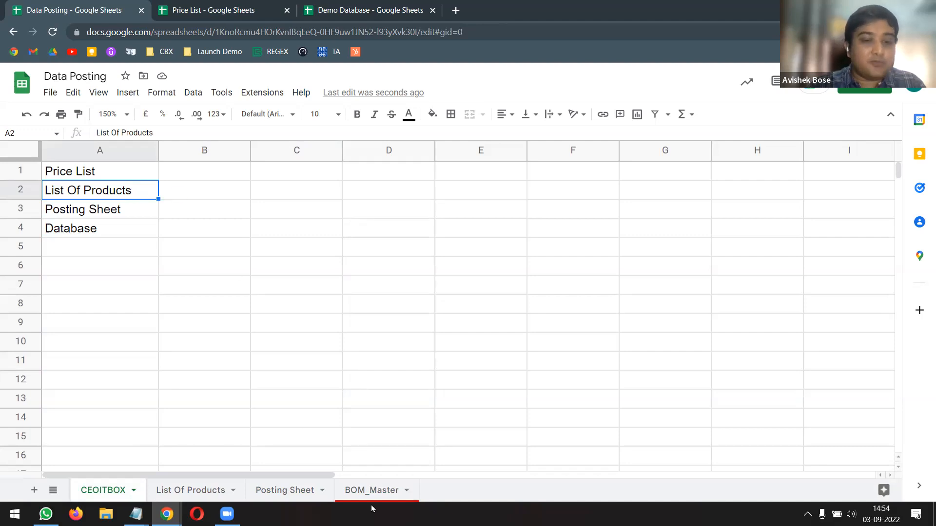
{"action": "left_click", "coordinate": [351, 490]}
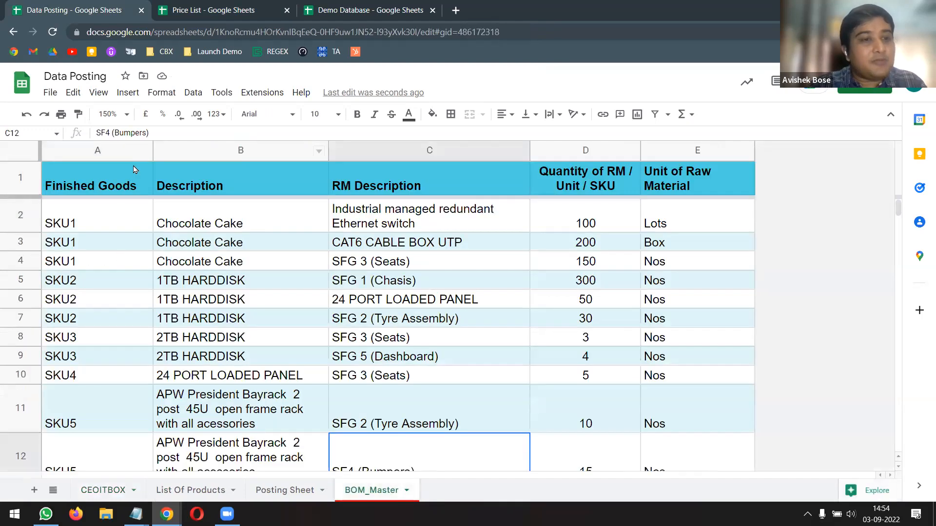
{"action": "left_click", "coordinate": [108, 154]}
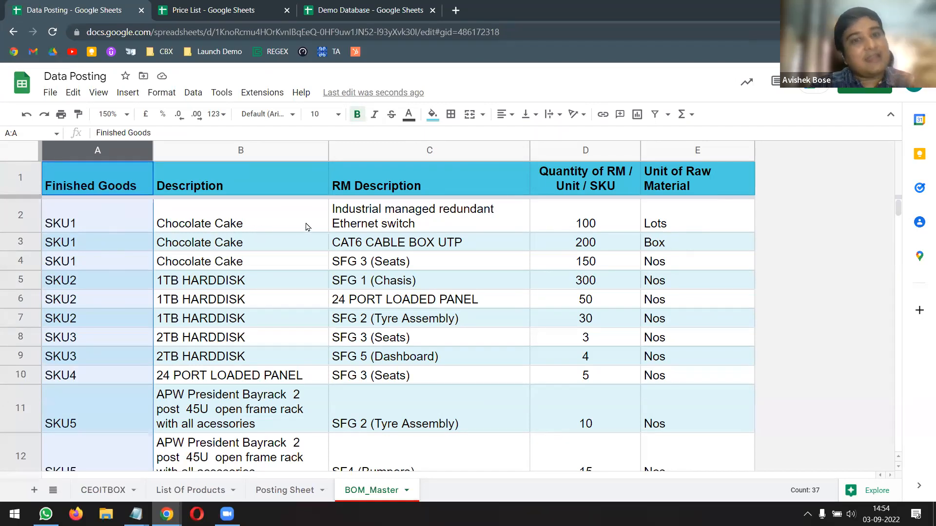
{"action": "left_click_drag", "start_coordinate": [235, 220], "coordinate": [237, 259]}
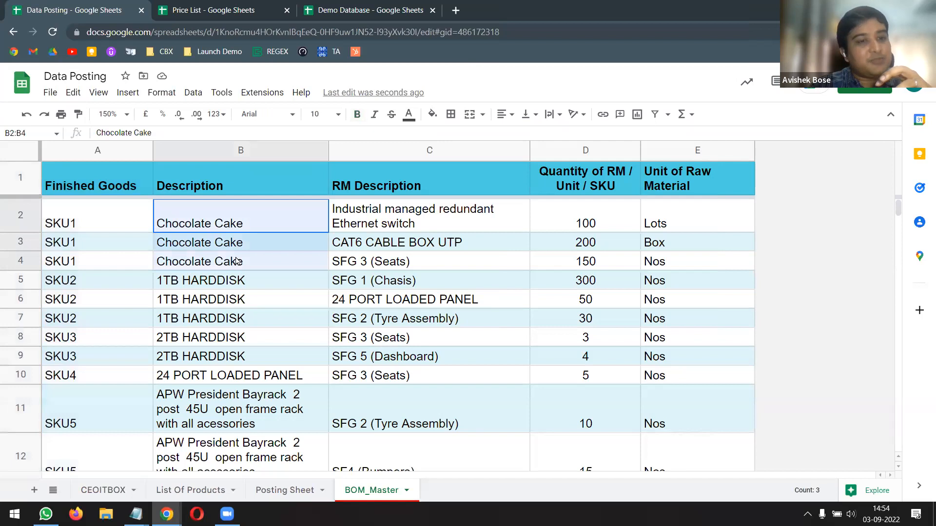
{"action": "left_click_drag", "start_coordinate": [385, 214], "coordinate": [385, 246]}
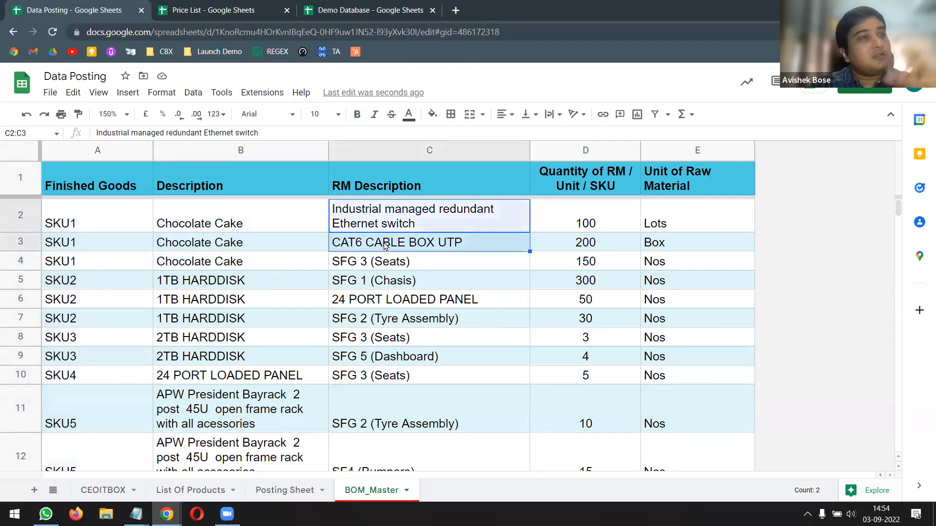
{"action": "left_click", "coordinate": [122, 488]}
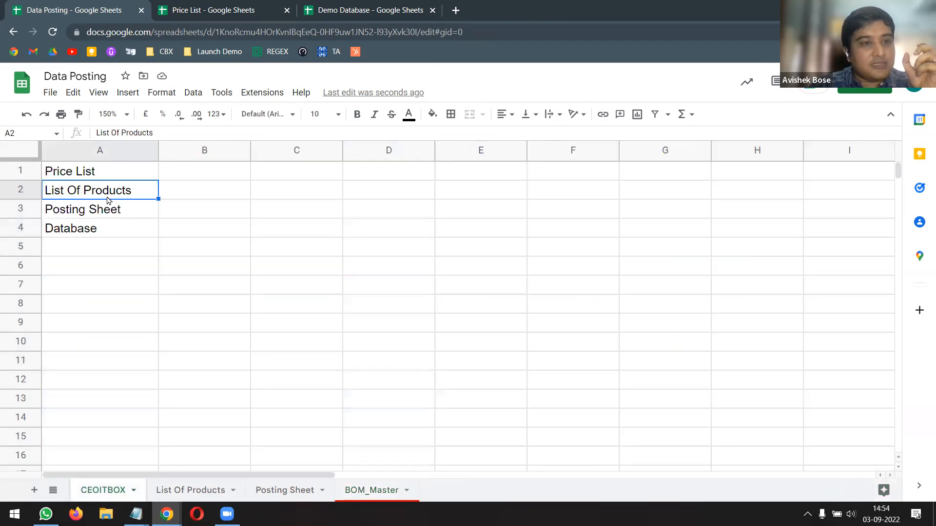
{"action": "left_click", "coordinate": [373, 490]}
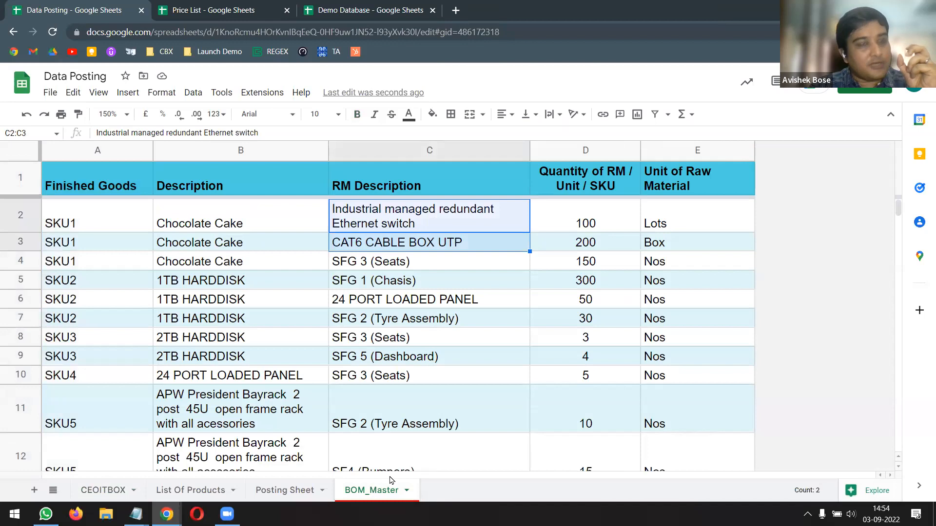
Delete the empty List Of Products sheet from the Data Posting file
{"action": "double_click", "coordinate": [200, 490]}
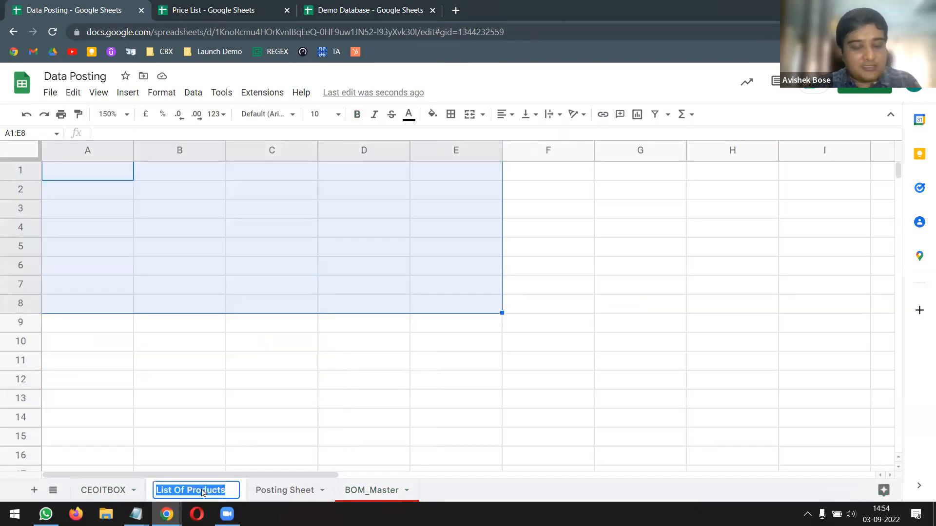
{"action": "left_click", "coordinate": [217, 439]}
{"action": "left_click", "coordinate": [233, 491]}
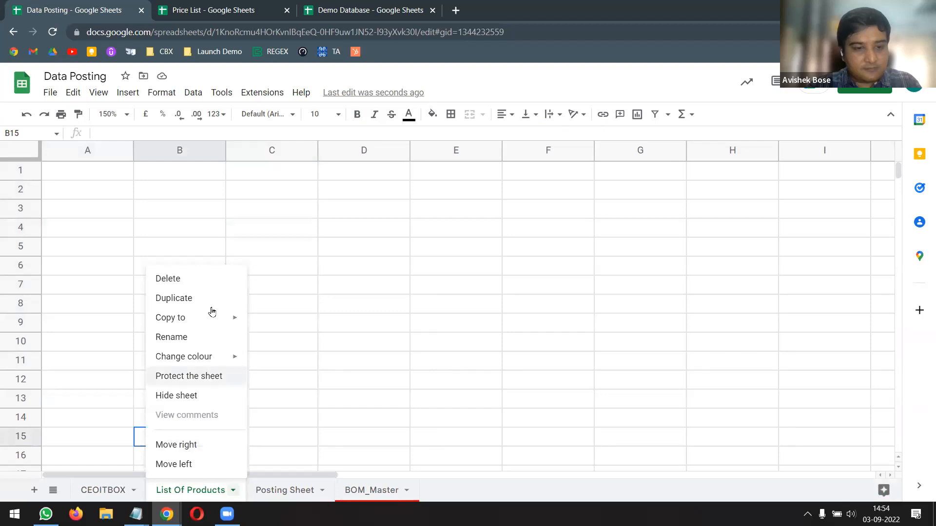
{"action": "left_click", "coordinate": [217, 278]}
{"action": "left_click", "coordinate": [603, 310]}
Copy the BOM_Master sheet name and paste it over List Of Products in A2 of the CEOITBOX sheet
{"action": "double_click", "coordinate": [274, 491]}
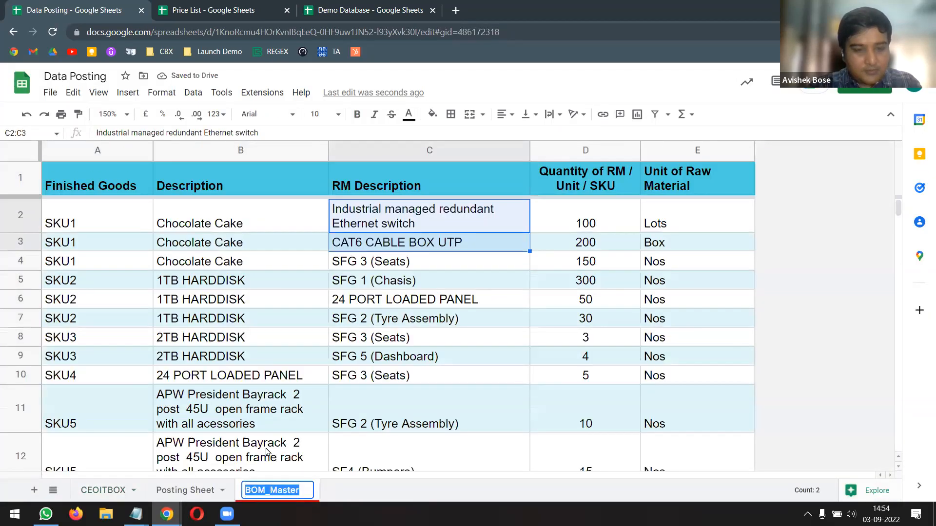
{"action": "left_click", "coordinate": [275, 429]}
{"action": "double_click", "coordinate": [279, 491]}
{"action": "key", "text": "ctrl+c"}
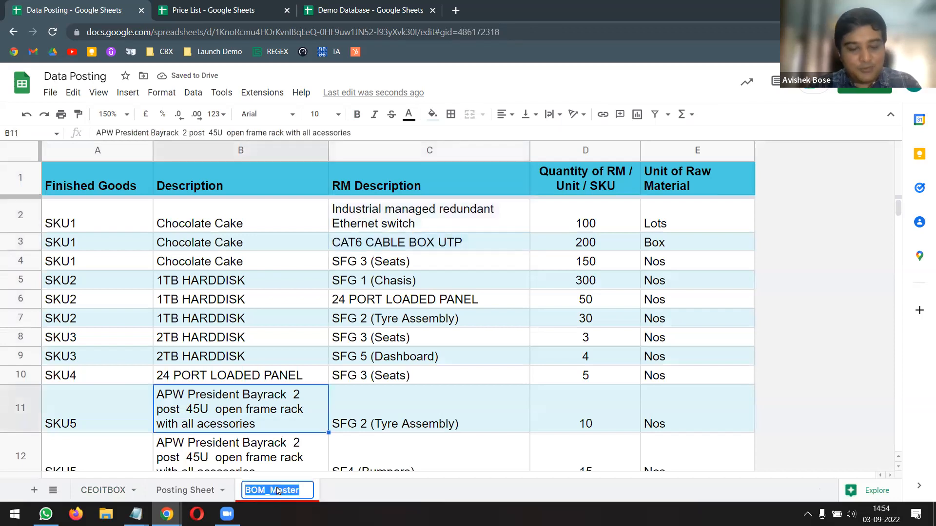
{"action": "left_click", "coordinate": [104, 490]}
{"action": "key", "text": "ctrl+v"}
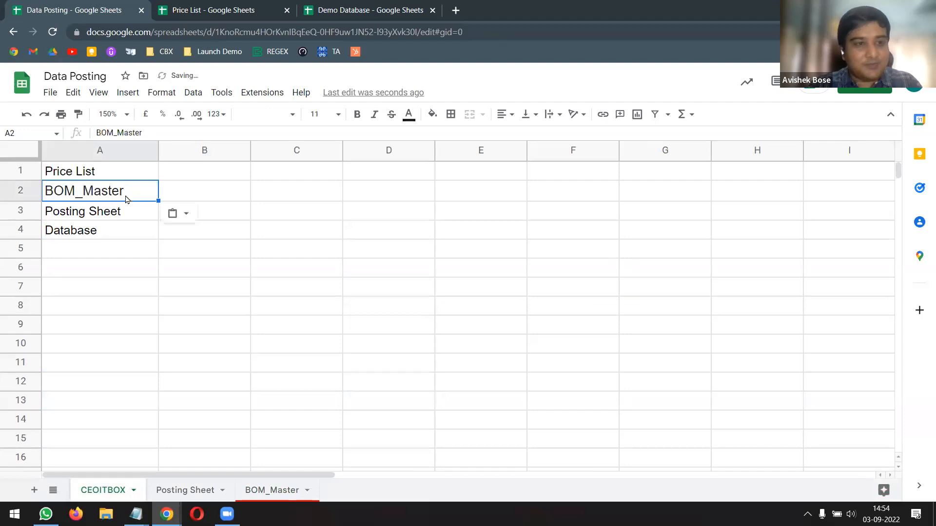
{"action": "left_click", "coordinate": [210, 195]}
Move the BOM_Master sheet ahead of Posting Sheet in the sheet order
{"action": "left_click", "coordinate": [267, 495]}
{"action": "left_click_drag", "start_coordinate": [285, 491], "coordinate": [205, 486]}
Enter the label Select Product in A1 of the Posting Sheet
{"action": "left_click", "coordinate": [280, 491]}
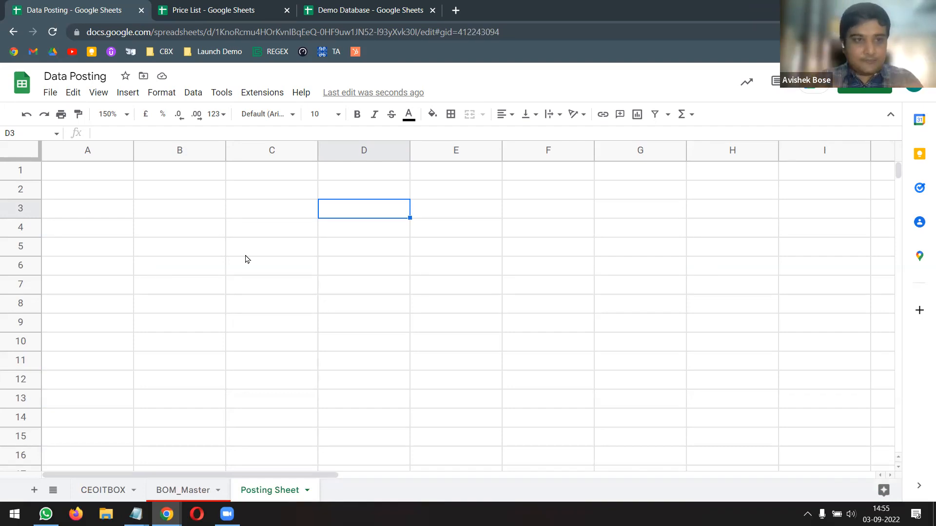
{"action": "left_click", "coordinate": [115, 177]}
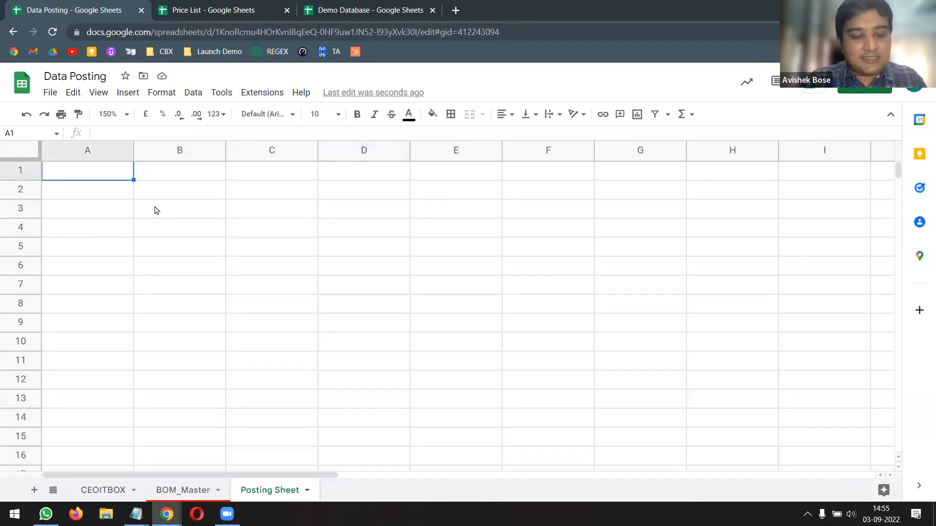
{"action": "type", "text": "Select "}
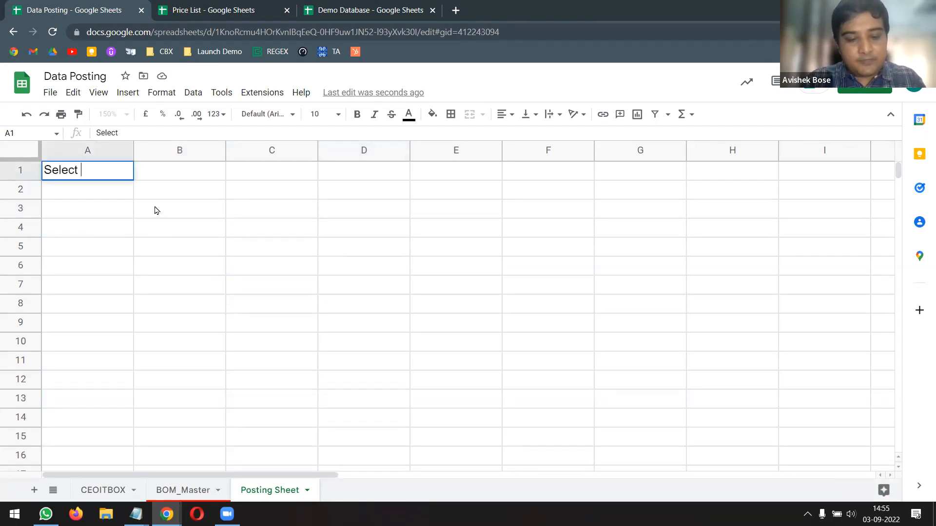
{"action": "type", "text": "Product"}
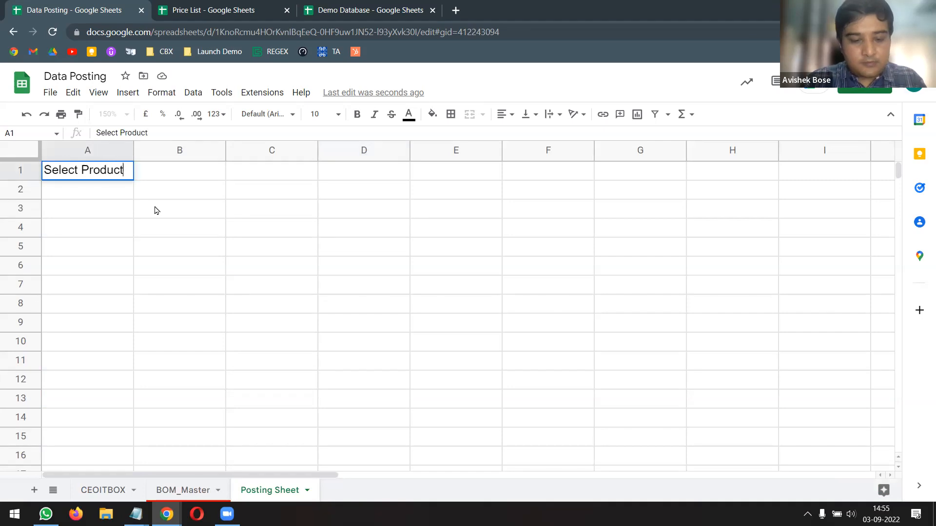
{"action": "key", "text": "Return"}
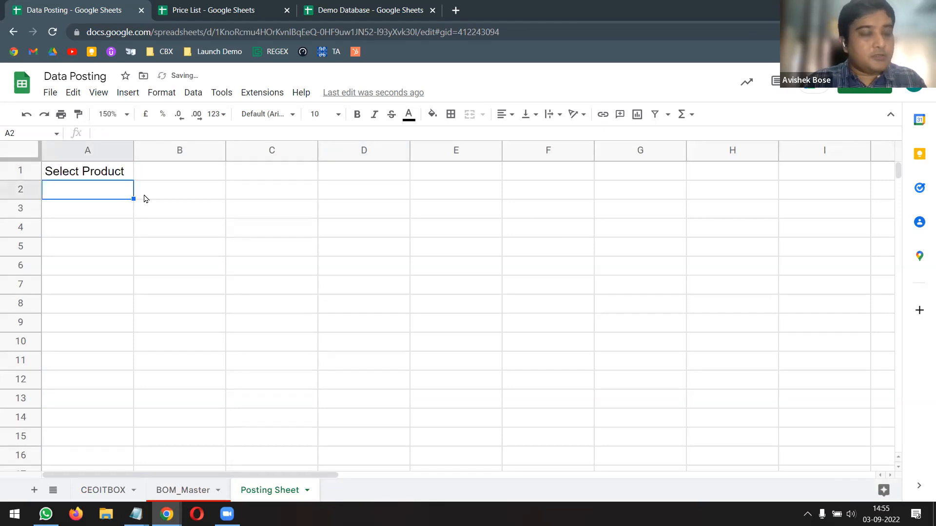
{"action": "left_click", "coordinate": [190, 490]}
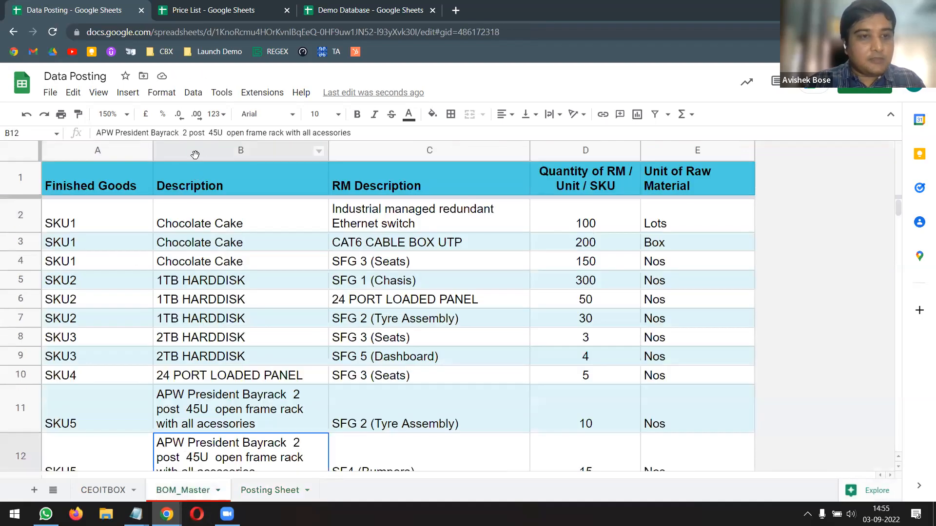
{"action": "left_click", "coordinate": [195, 154]}
{"action": "left_click", "coordinate": [92, 149]}
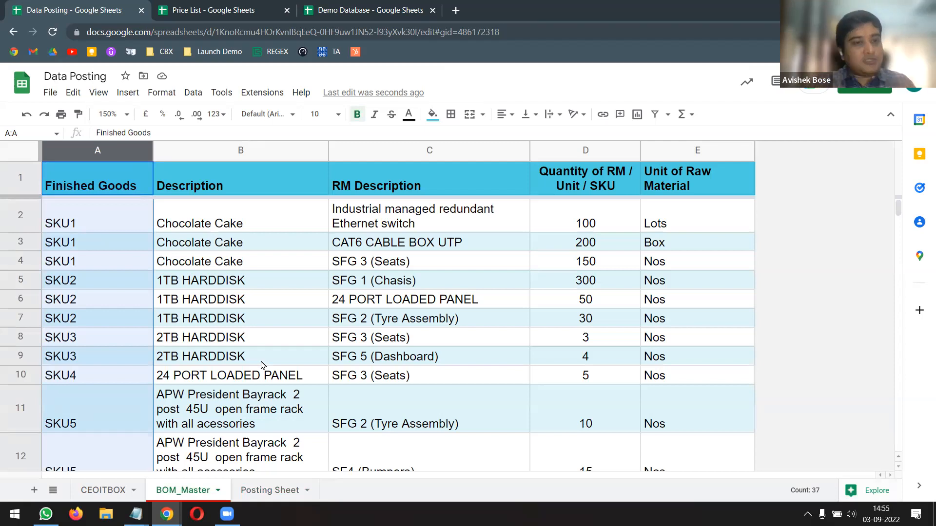
Open the data validation settings for cell B1 of the Posting Sheet, beside Select Product
{"action": "left_click", "coordinate": [272, 491]}
{"action": "left_click", "coordinate": [164, 168]}
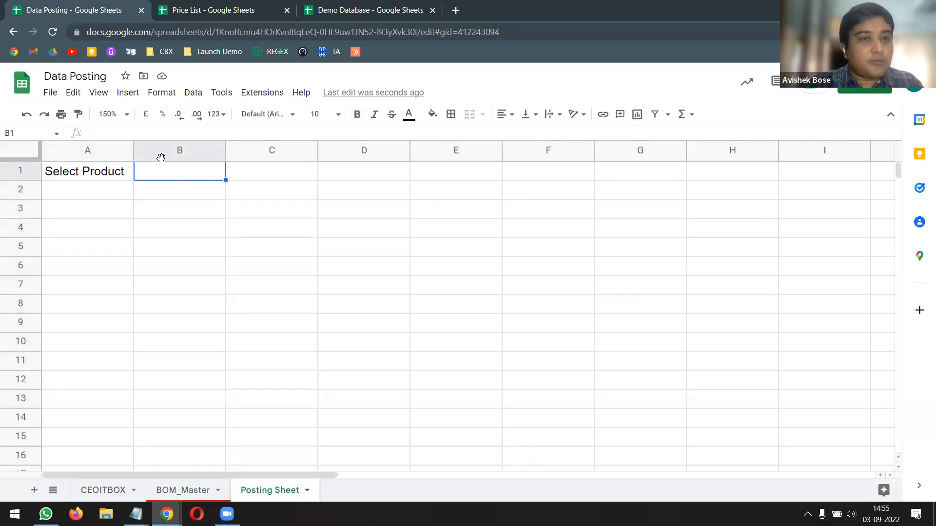
{"action": "left_click", "coordinate": [195, 93]}
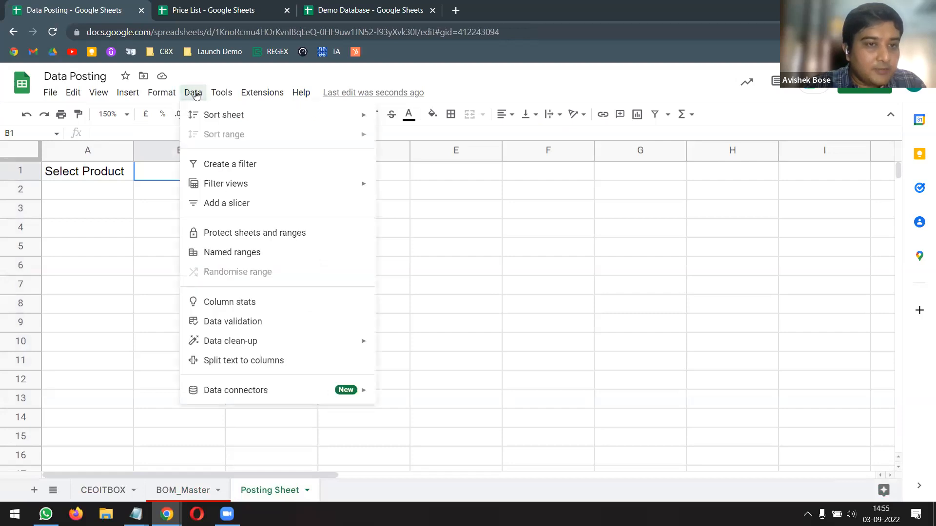
{"action": "left_click", "coordinate": [254, 330]}
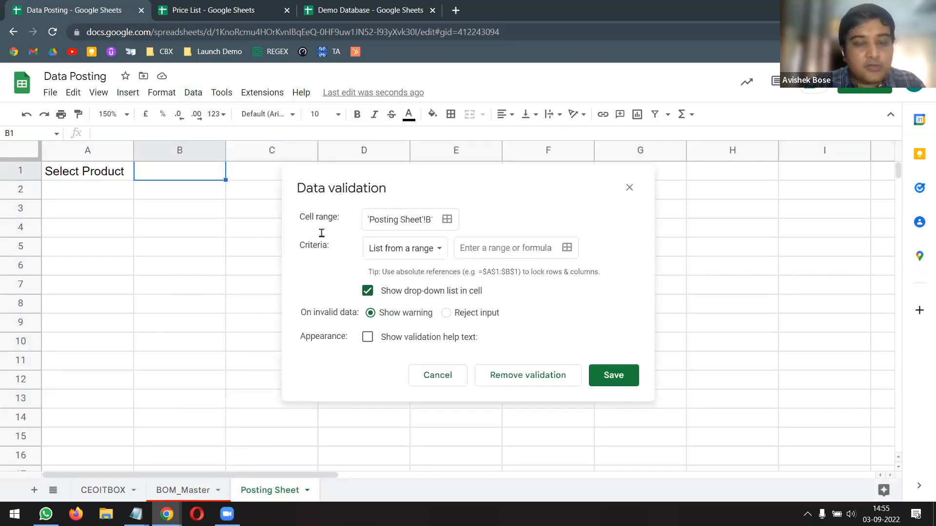
{"action": "left_click", "coordinate": [437, 252]}
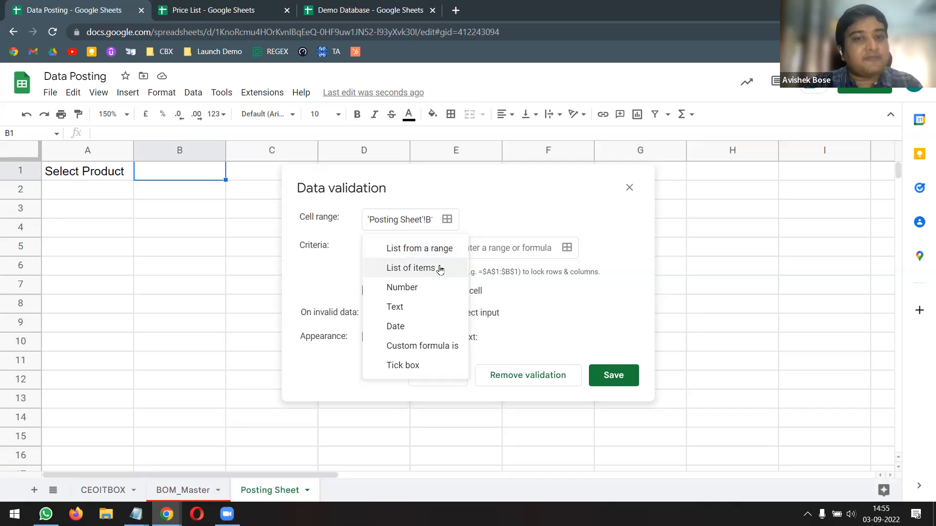
{"action": "left_click", "coordinate": [415, 269]}
{"action": "left_click", "coordinate": [472, 252]}
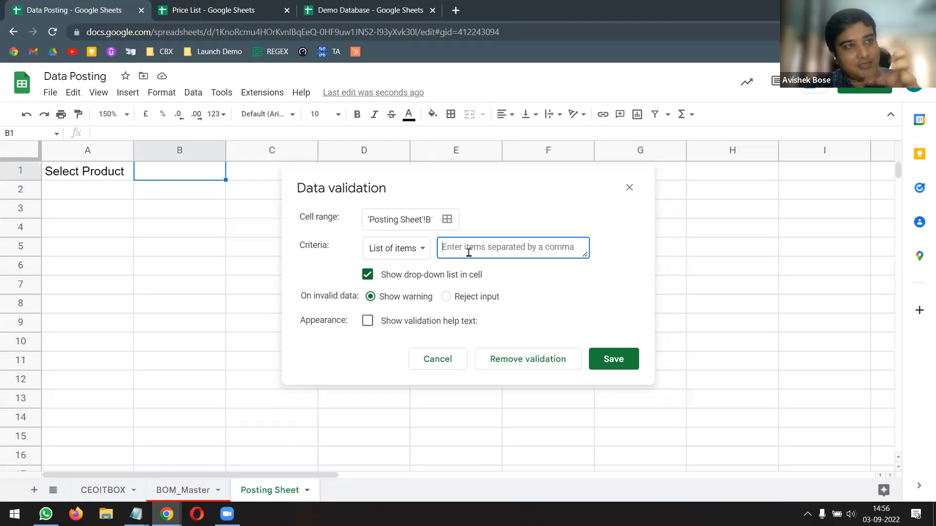
{"action": "left_click", "coordinate": [422, 253]}
{"action": "left_click", "coordinate": [425, 232]}
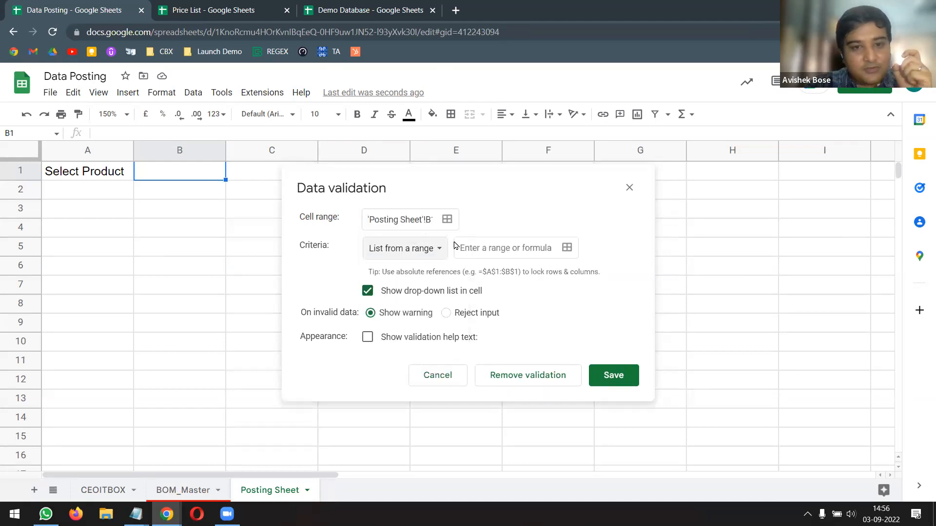
Set the B1 drop-down's source list to BOM_Master!B2:B, reject invalid input and save the validation rule
{"action": "left_click", "coordinate": [567, 249]}
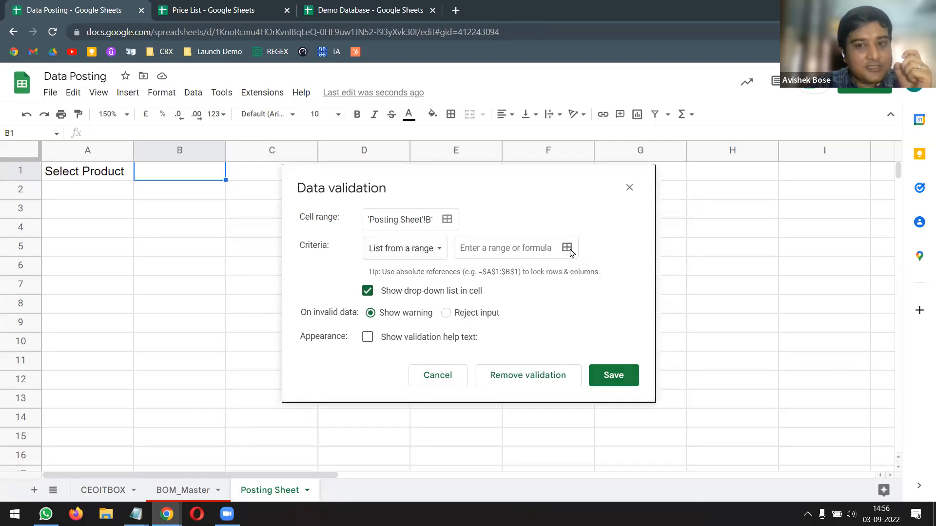
{"action": "left_click", "coordinate": [197, 489]}
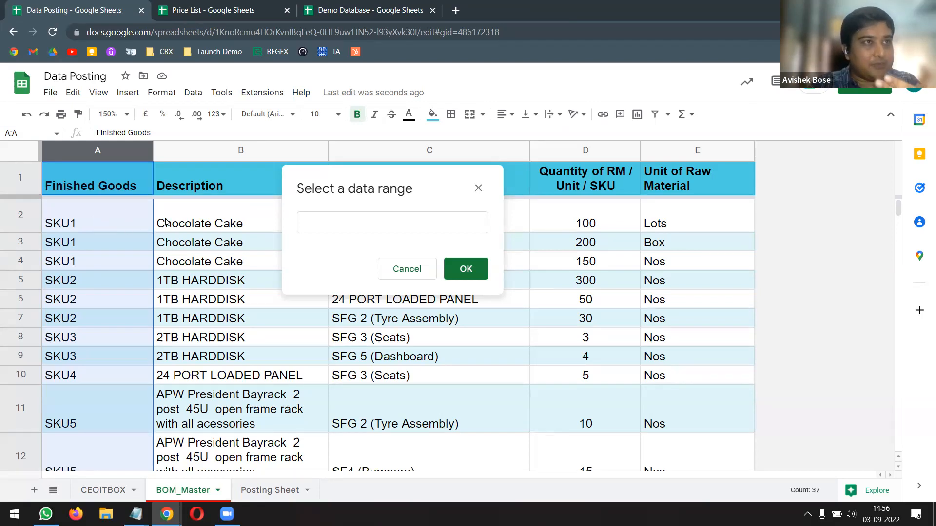
{"action": "left_click", "coordinate": [206, 223]}
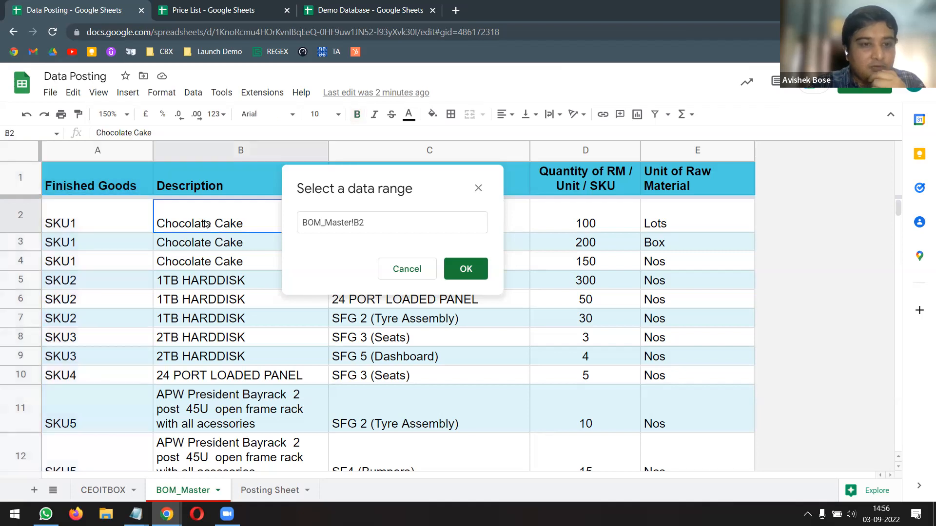
{"action": "left_click", "coordinate": [209, 296], "text": "shift"}
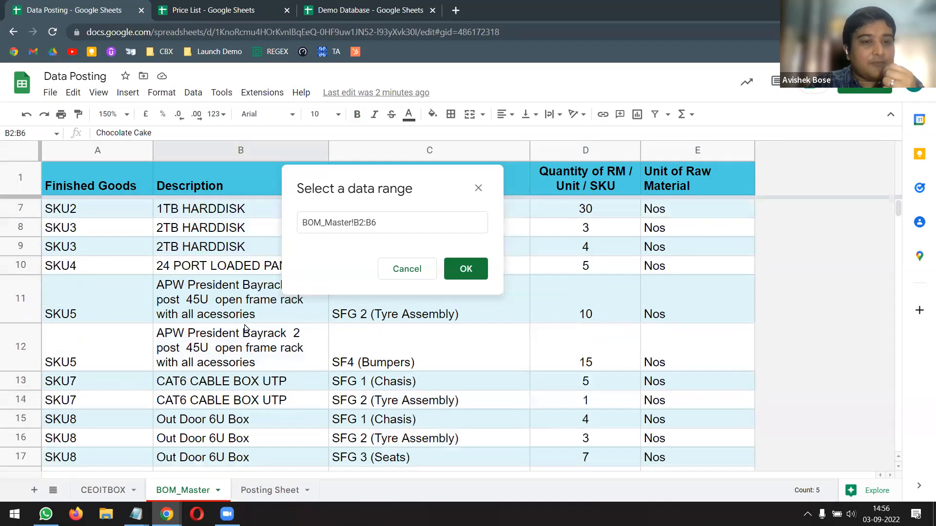
{"action": "scroll", "coordinate": [245, 328], "scroll_direction": "down", "scroll_amount": 10}
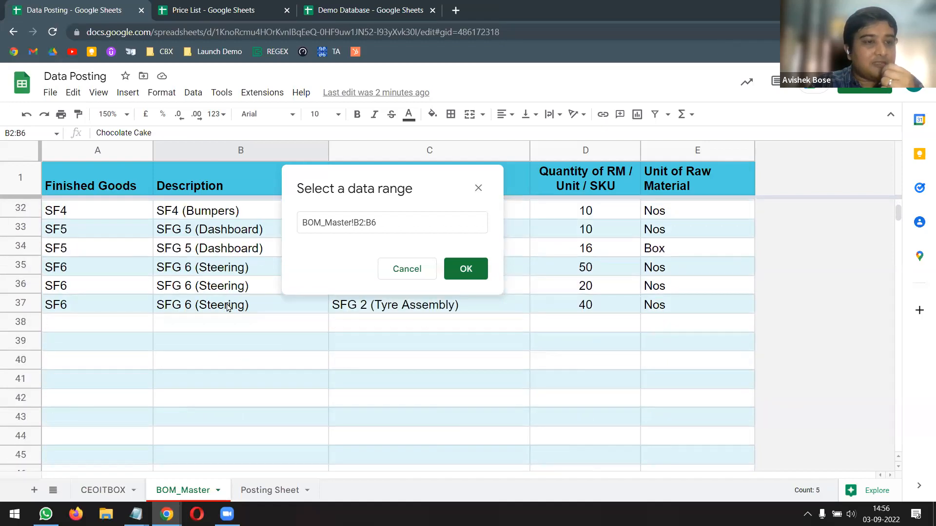
{"action": "left_click", "coordinate": [386, 223]}
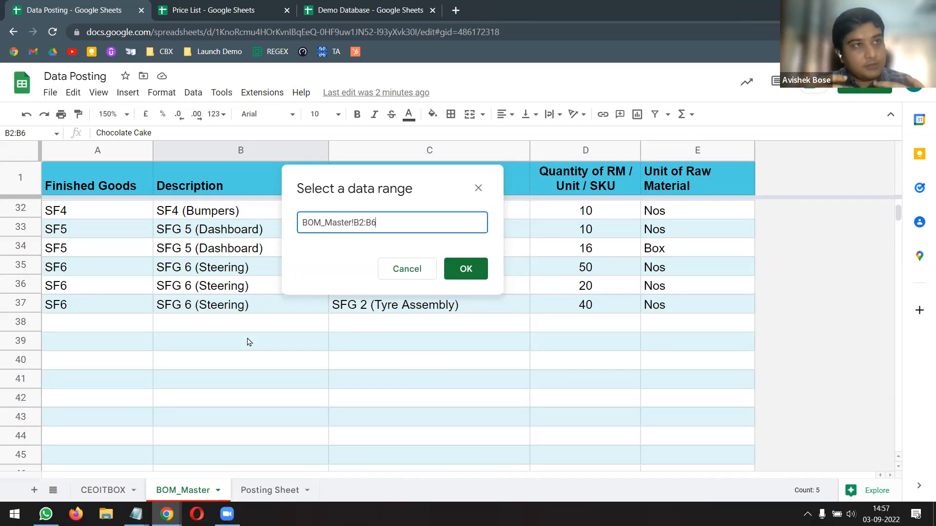
{"action": "left_click_drag", "start_coordinate": [374, 222], "coordinate": [385, 222]}
{"action": "key", "text": "BackSpace"}
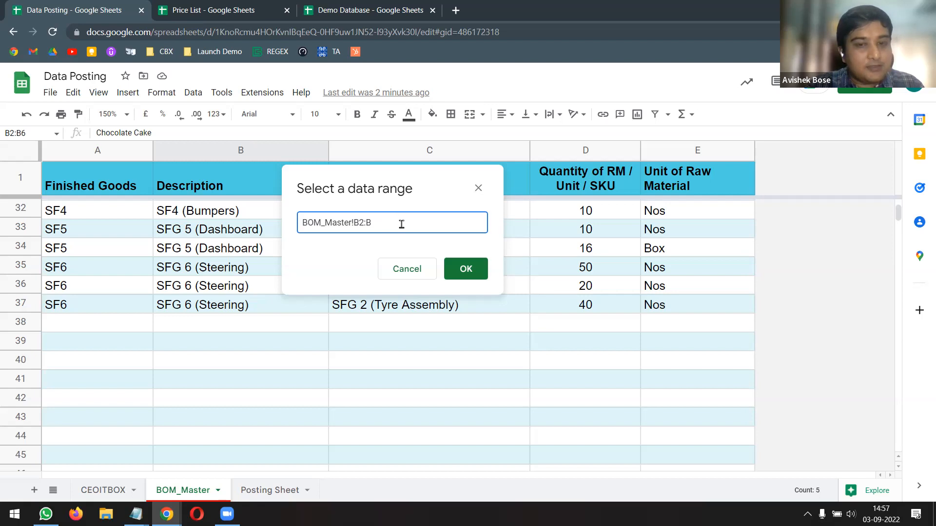
{"action": "left_click", "coordinate": [468, 273]}
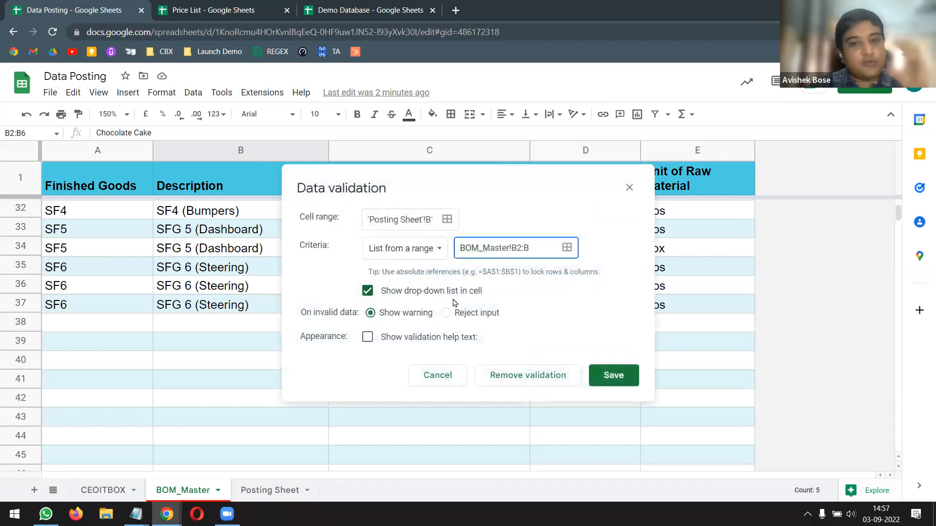
{"action": "left_click", "coordinate": [446, 313]}
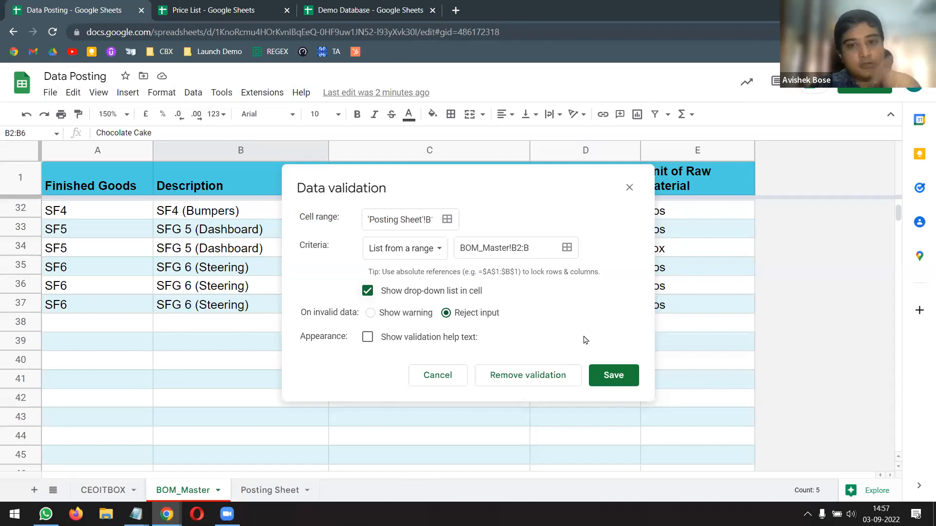
{"action": "left_click", "coordinate": [619, 378]}
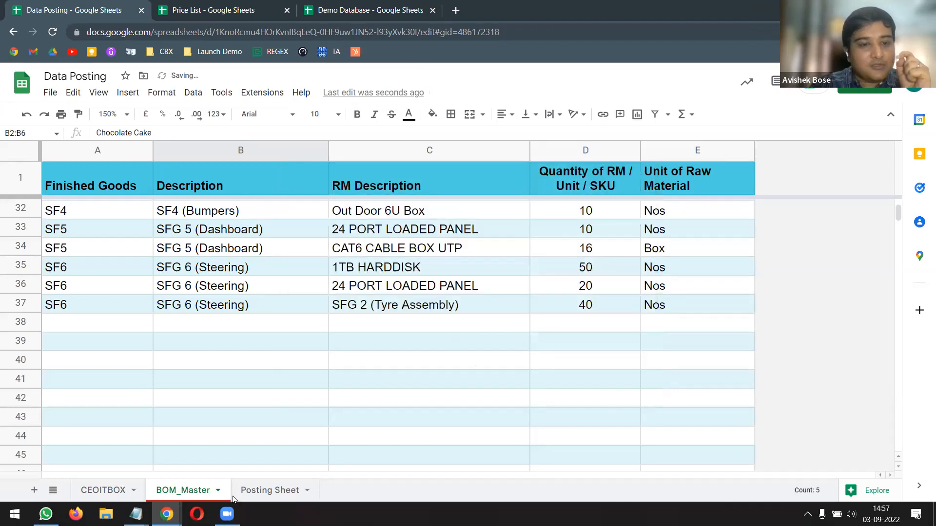
Choose Chocolate Cake as the product in B1 of the Posting Sheet and widen column B to fit it
{"action": "left_click", "coordinate": [270, 490]}
{"action": "left_click", "coordinate": [220, 171]}
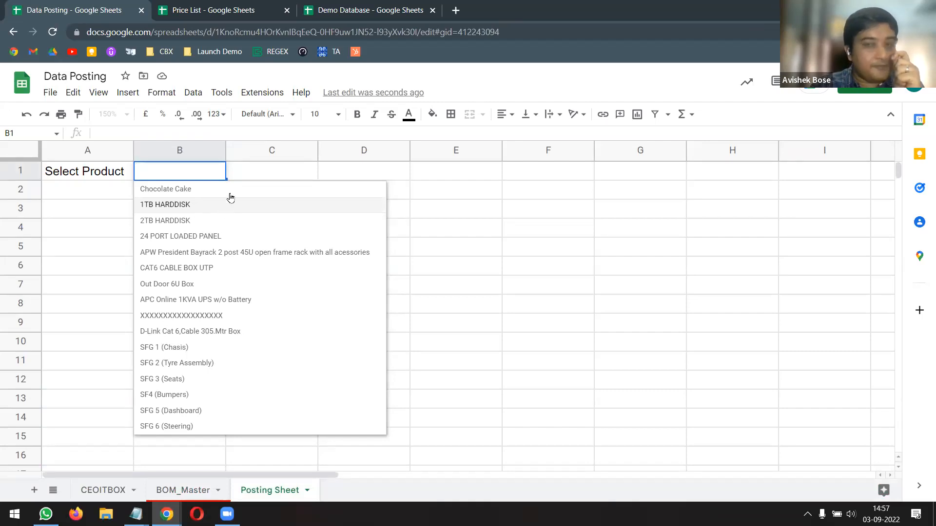
{"action": "left_click", "coordinate": [230, 10]}
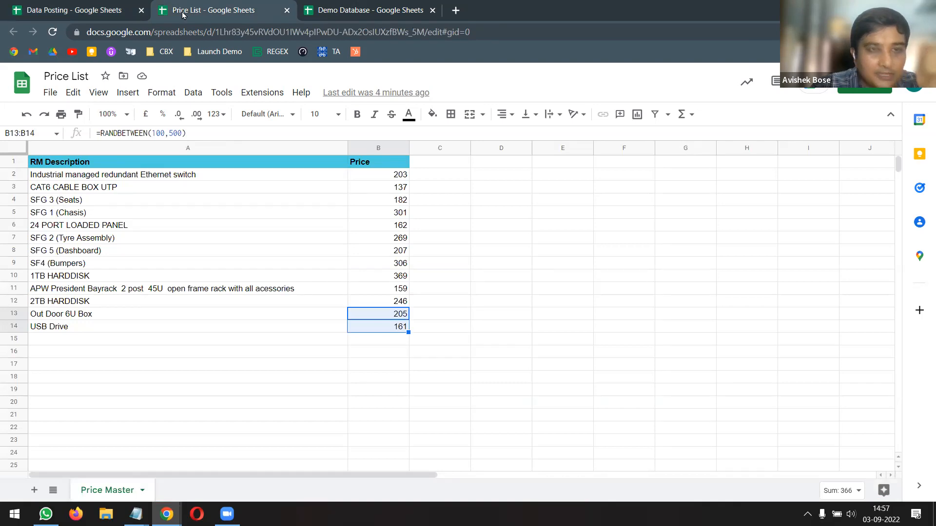
{"action": "left_click", "coordinate": [80, 9]}
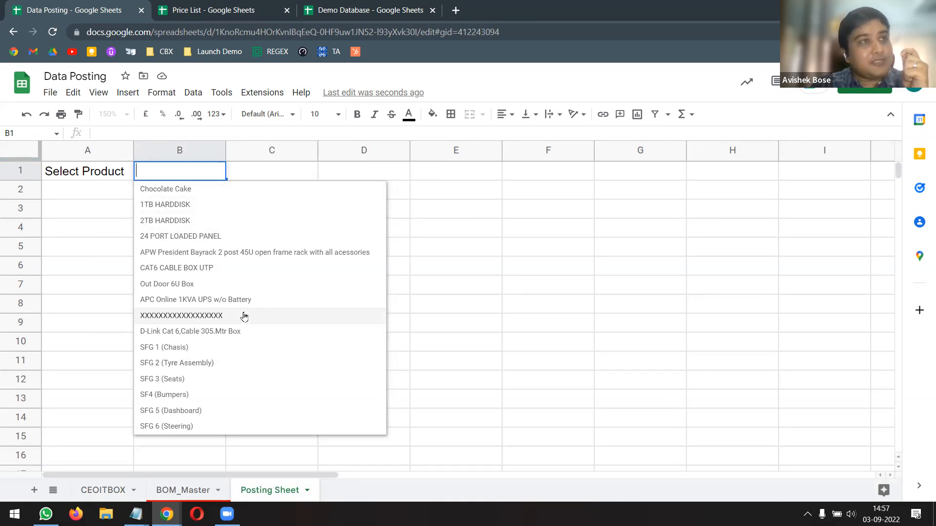
{"action": "left_click", "coordinate": [218, 196]}
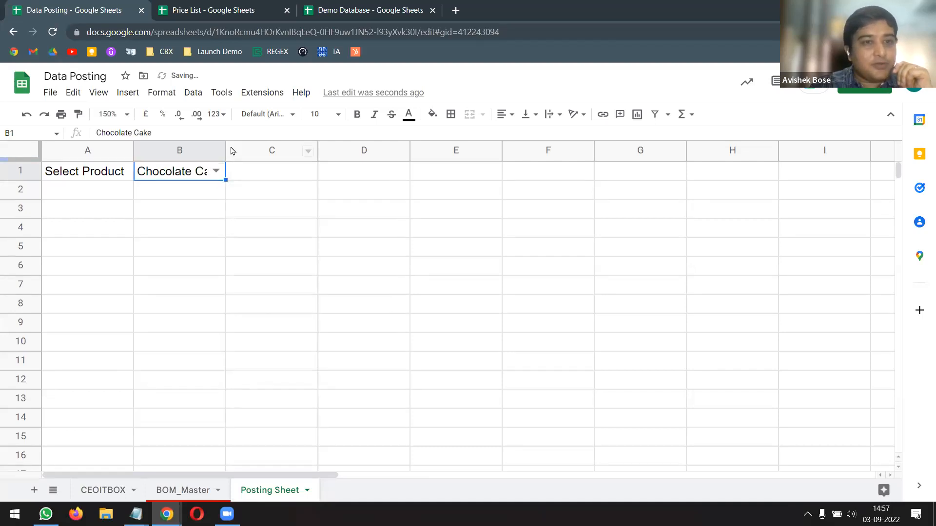
{"action": "left_click_drag", "start_coordinate": [227, 145], "coordinate": [301, 144]}
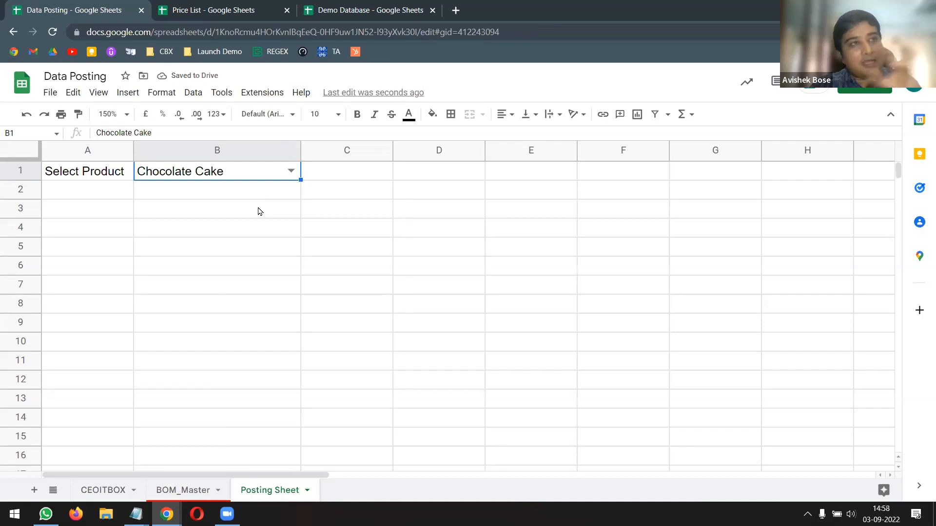
Copy the headers and first rows, A1:E6, from BOM_Master and paste them into the Posting Sheet starting at A3
{"action": "left_click", "coordinate": [183, 490]}
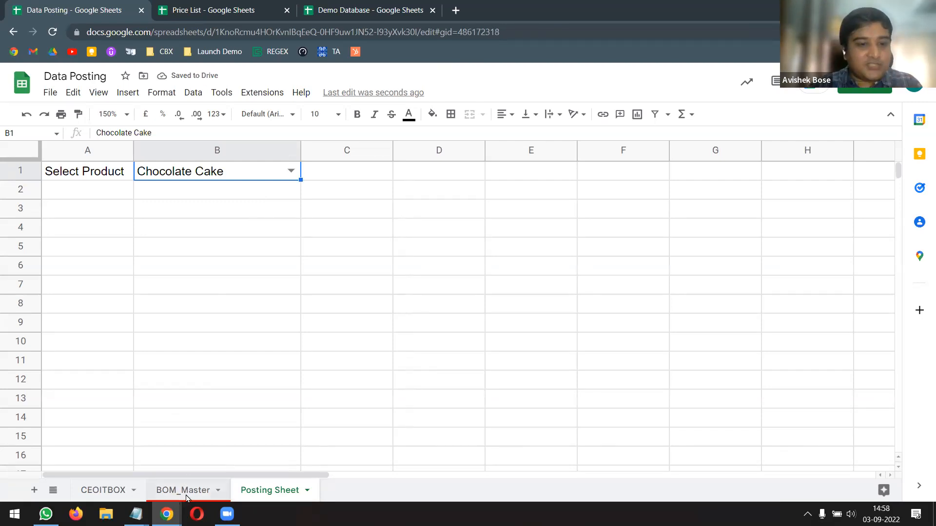
{"action": "left_click", "coordinate": [269, 490]}
{"action": "left_click_drag", "start_coordinate": [98, 210], "coordinate": [565, 407]}
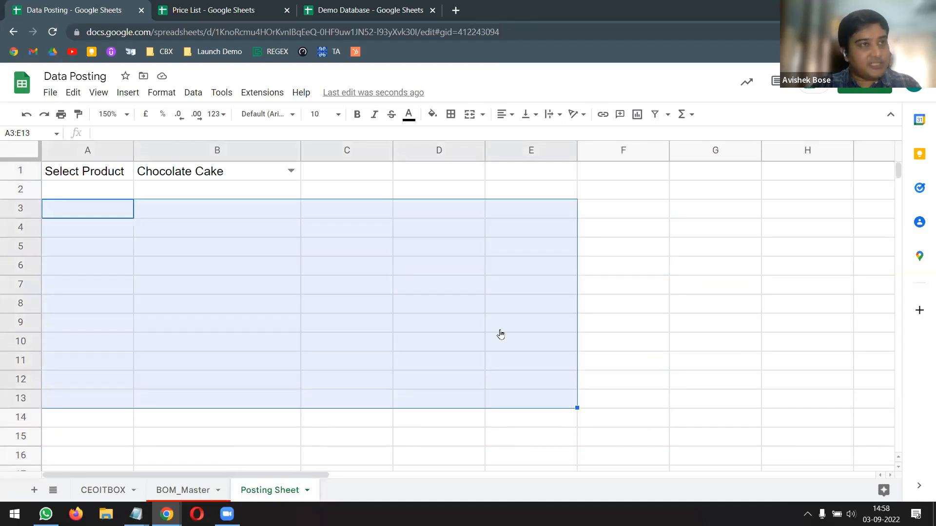
{"action": "left_click", "coordinate": [197, 492]}
{"action": "scroll", "coordinate": [314, 428], "scroll_direction": "up", "scroll_amount": 6}
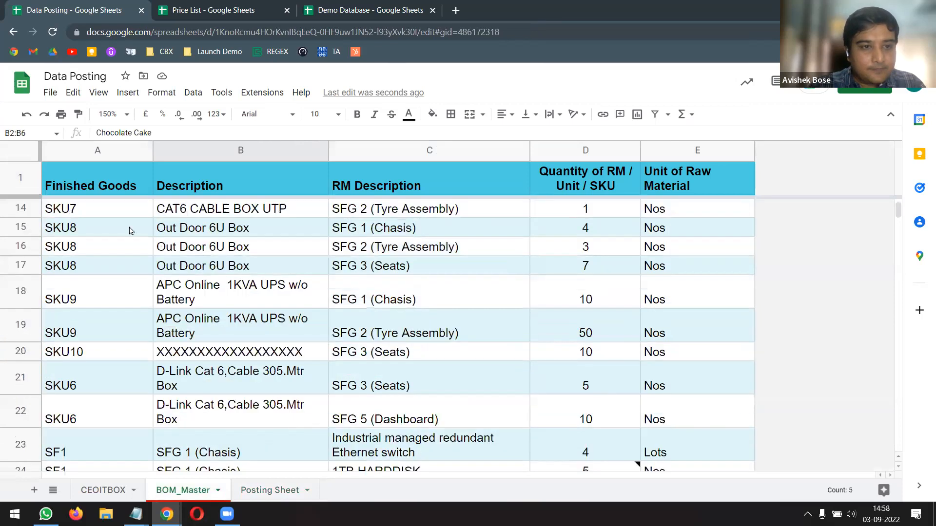
{"action": "scroll", "coordinate": [130, 230], "scroll_direction": "up", "scroll_amount": 4}
{"action": "left_click_drag", "start_coordinate": [83, 185], "coordinate": [93, 241]}
{"action": "left_click_drag", "start_coordinate": [525, 301], "coordinate": [646, 301]}
{"action": "key", "text": "ctrl+c"}
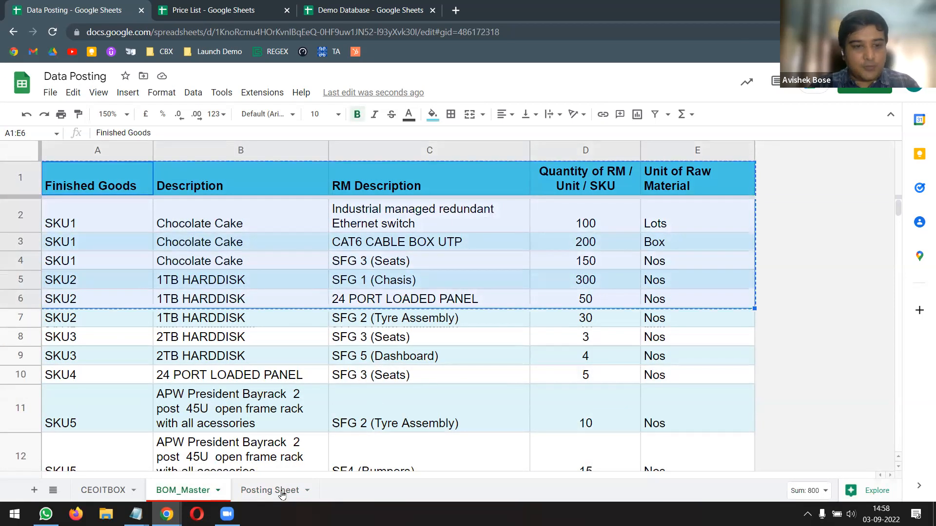
{"action": "left_click", "coordinate": [281, 492]}
{"action": "left_click", "coordinate": [96, 218]}
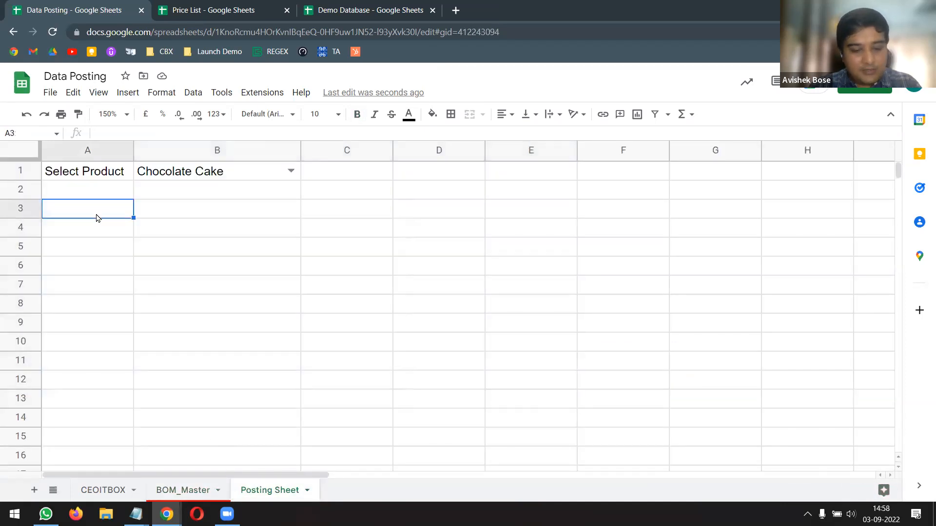
{"action": "key", "text": "ctrl+v"}
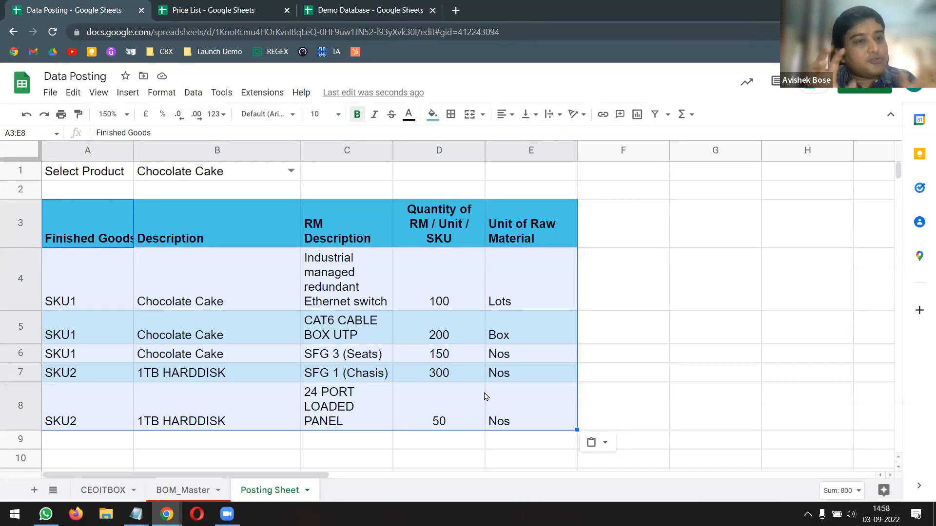
Clear the two pasted SKU2 rows, A7:E8, from the Posting Sheet
{"action": "left_click", "coordinate": [250, 172]}
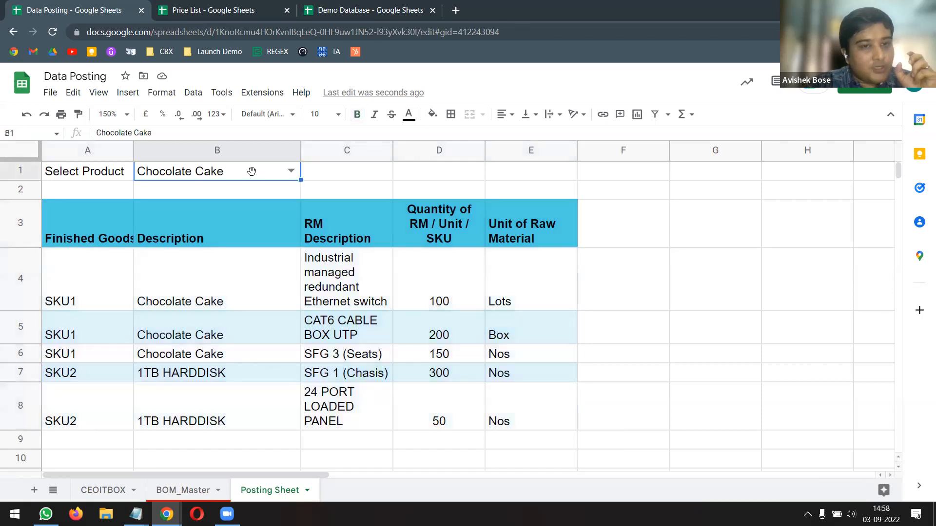
{"action": "left_click_drag", "start_coordinate": [90, 271], "coordinate": [539, 408]}
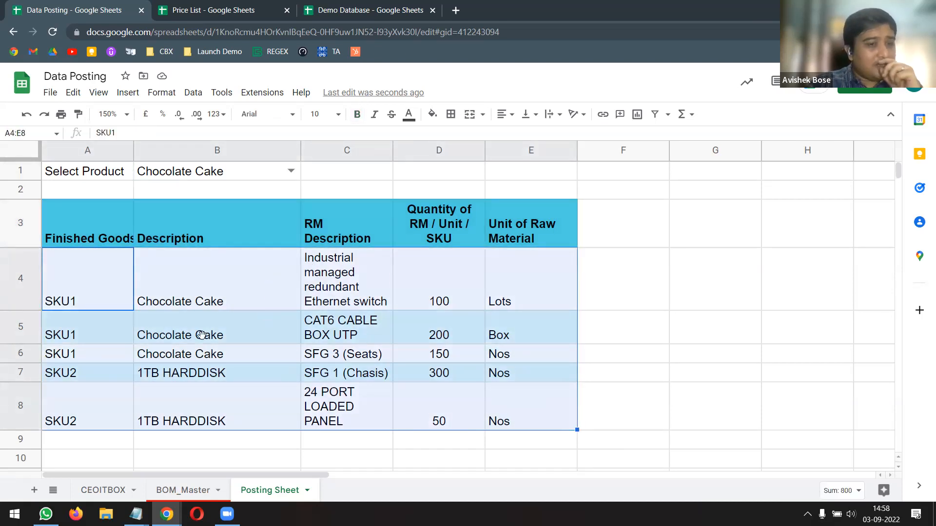
{"action": "left_click_drag", "start_coordinate": [102, 377], "coordinate": [521, 426]}
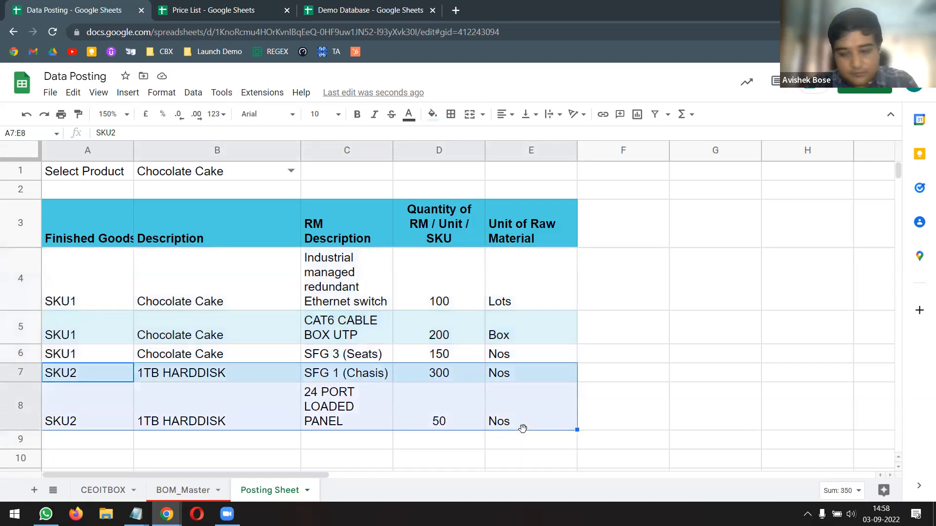
{"action": "key", "text": "Delete"}
Clear the remaining pasted SKU1 rows in A4:E7 so that only the header row keeps its text
{"action": "left_click_drag", "start_coordinate": [125, 299], "coordinate": [471, 363]}
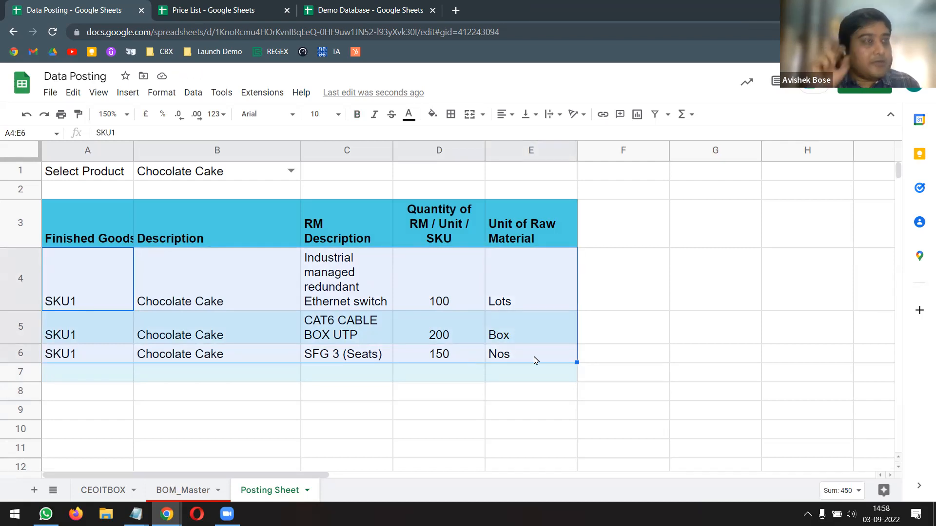
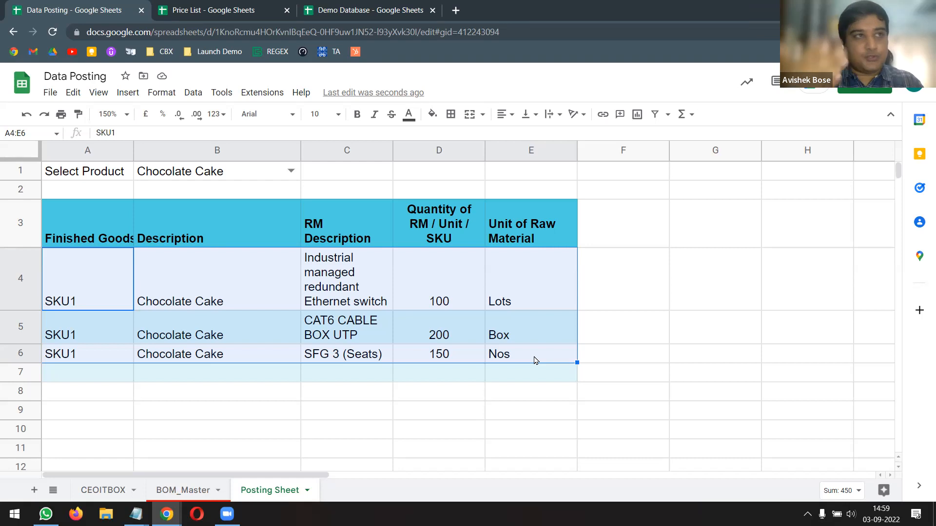
{"action": "left_click", "coordinate": [219, 408]}
{"action": "left_click_drag", "start_coordinate": [56, 298], "coordinate": [539, 371]}
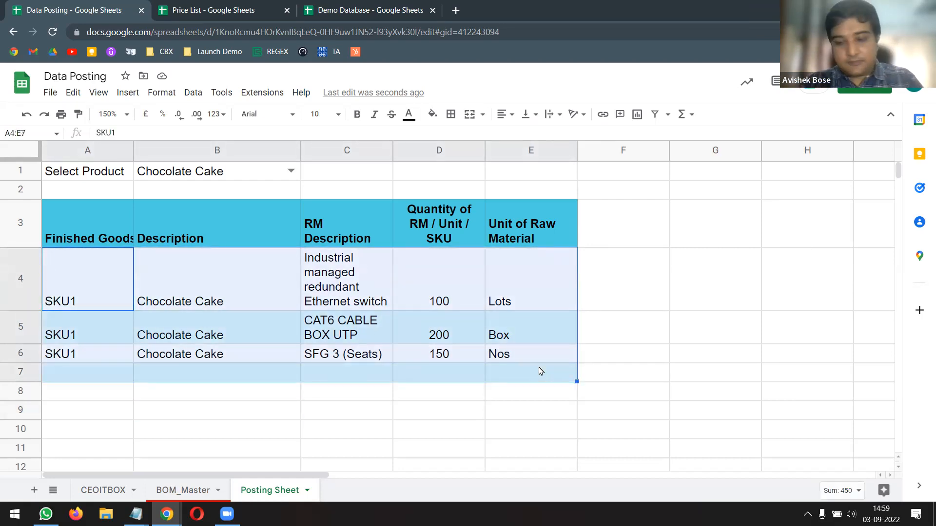
{"action": "key", "text": "Delete"}
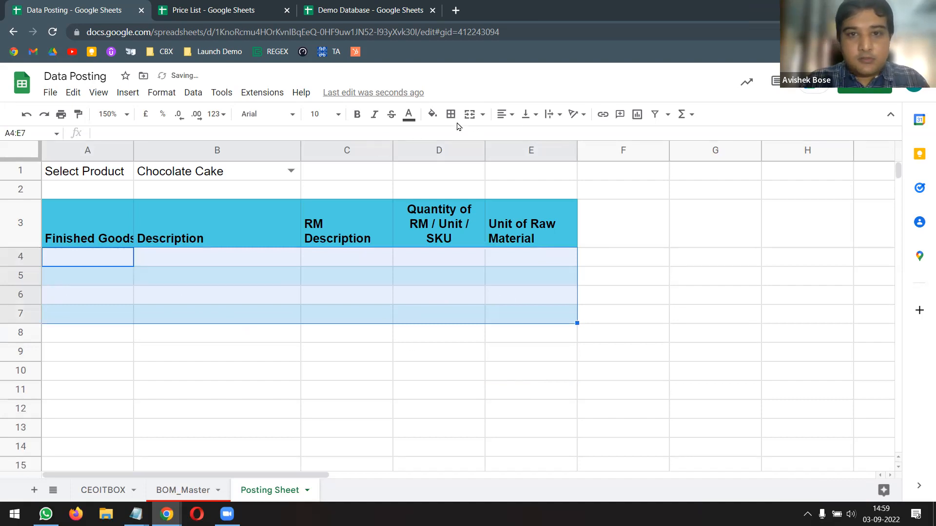
Remove the alternating colours from the pasted table range A3:E8
{"action": "left_click", "coordinate": [431, 114]}
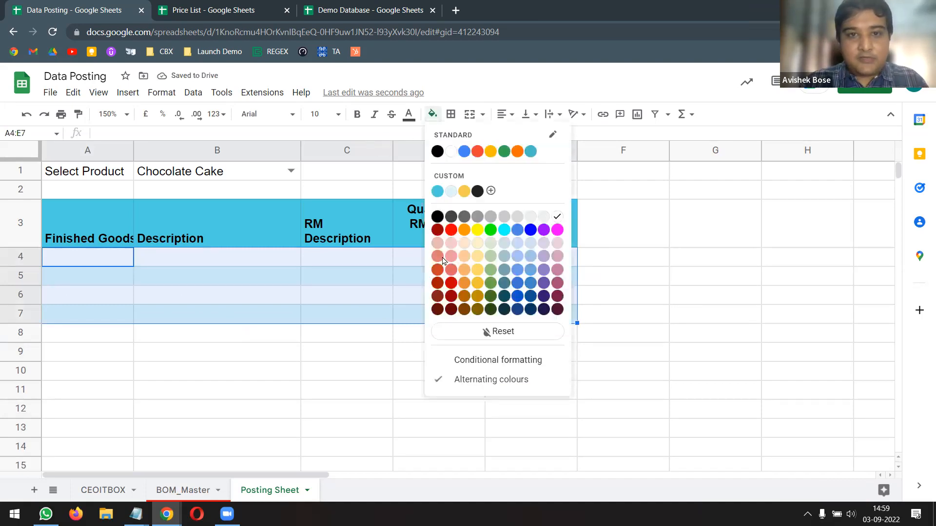
{"action": "left_click", "coordinate": [507, 386]}
{"action": "scroll", "coordinate": [875, 416], "scroll_direction": "down", "scroll_amount": 2}
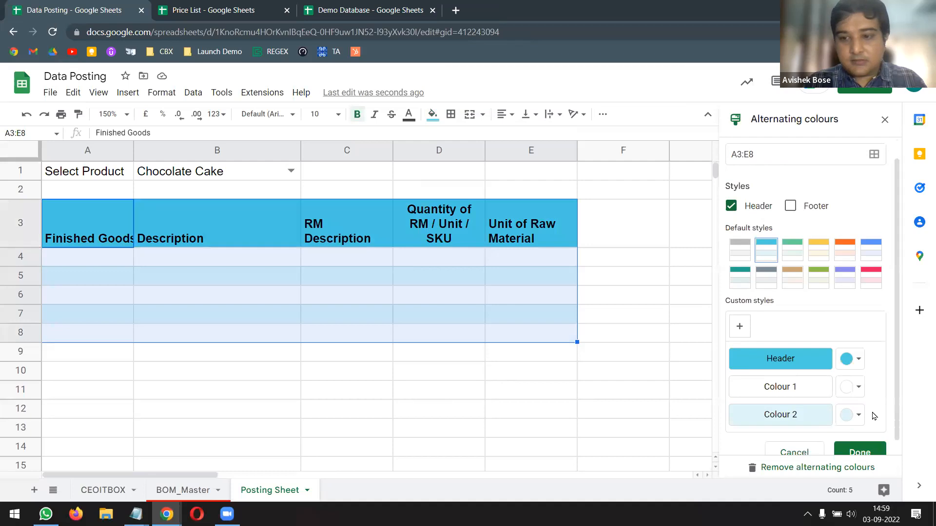
{"action": "left_click", "coordinate": [807, 470]}
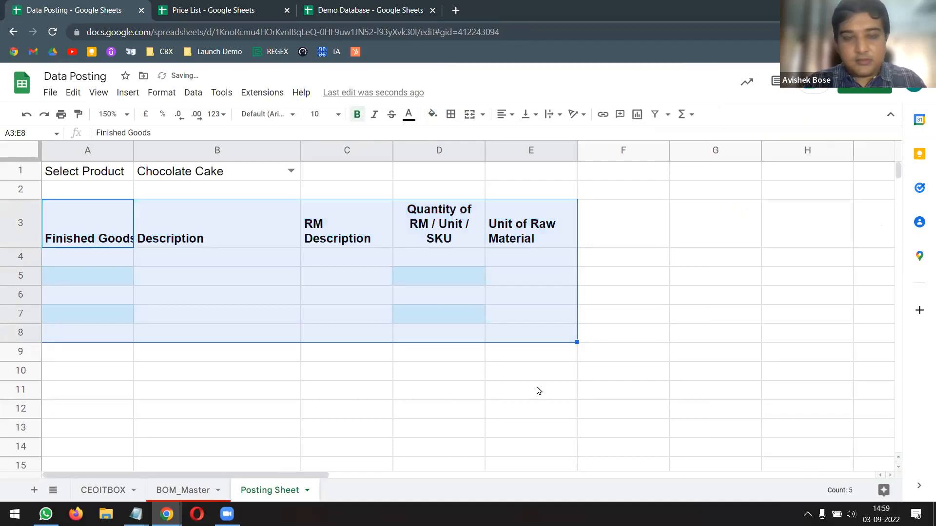
{"action": "left_click", "coordinate": [185, 336]}
{"action": "left_click_drag", "start_coordinate": [87, 266], "coordinate": [508, 360]}
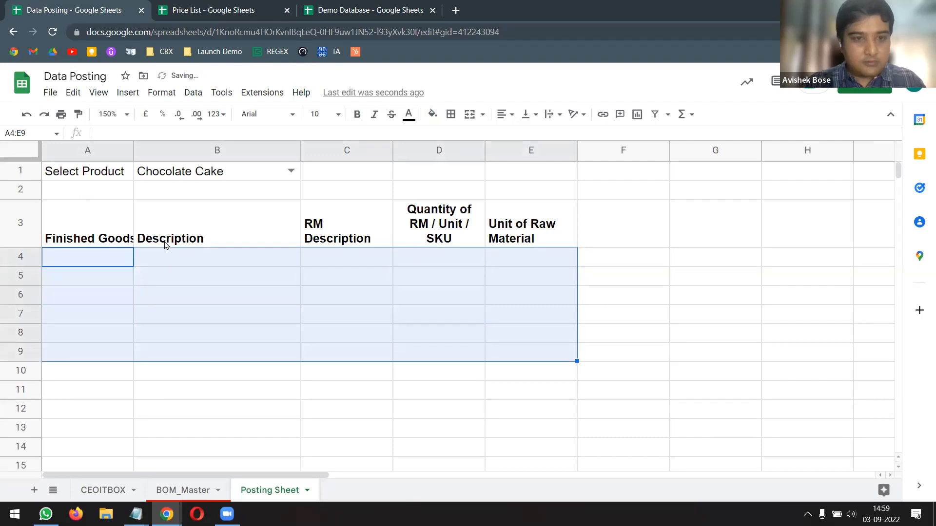
Widen column A to fit the Finished Goods header and select A4 beneath it
{"action": "left_click_drag", "start_coordinate": [89, 224], "coordinate": [563, 231]}
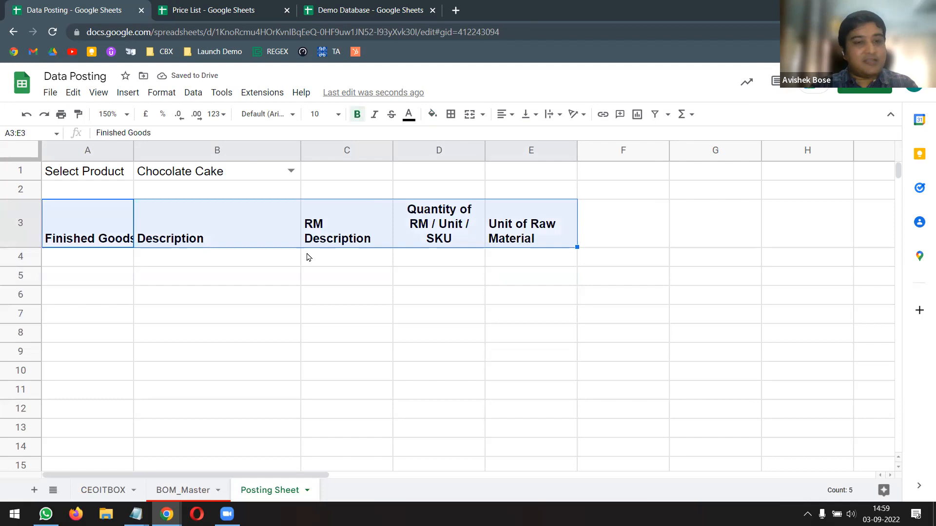
{"action": "left_click_drag", "start_coordinate": [134, 149], "coordinate": [168, 149]}
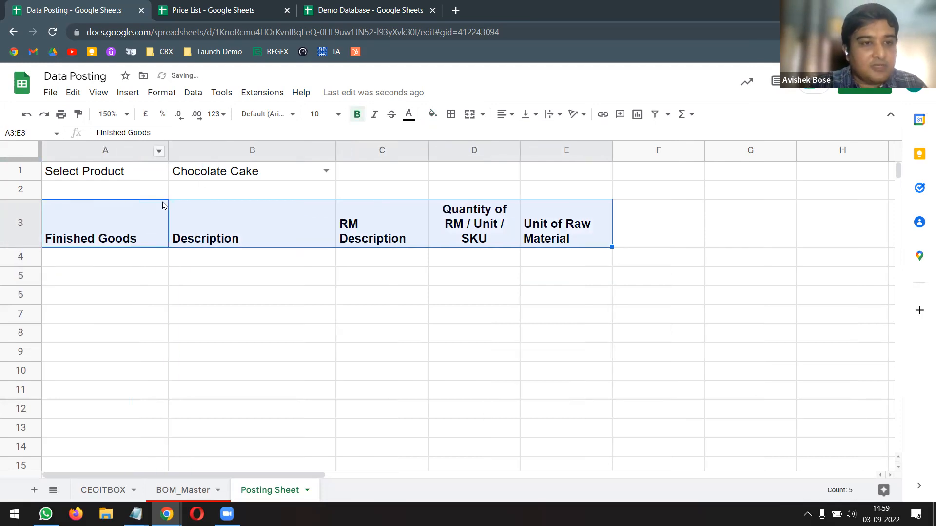
{"action": "left_click", "coordinate": [131, 264]}
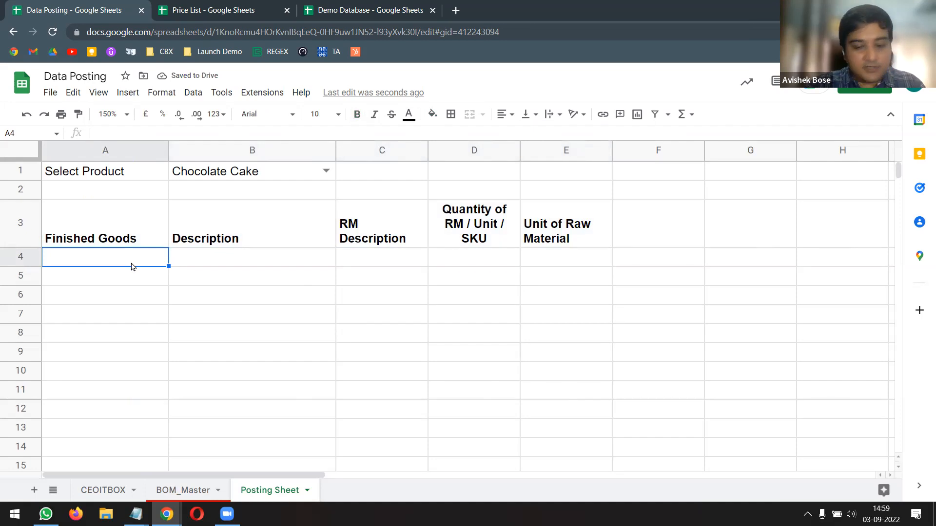
Enter a FILTER formula in A4 with BOM_Master!A1:E1859 as its range
{"action": "type", "text": "="}
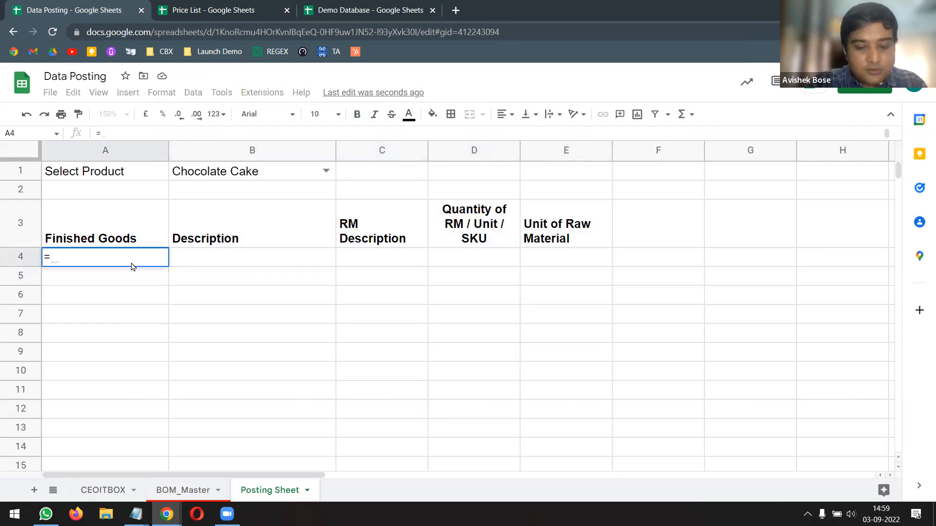
{"action": "type", "text": "fil"}
{"action": "key", "text": "Tab"}
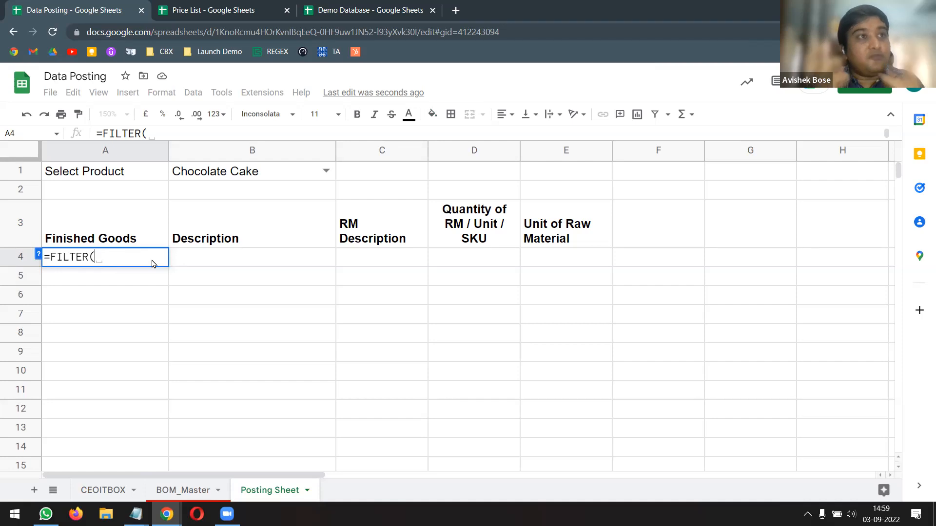
{"action": "left_click", "coordinate": [39, 254]}
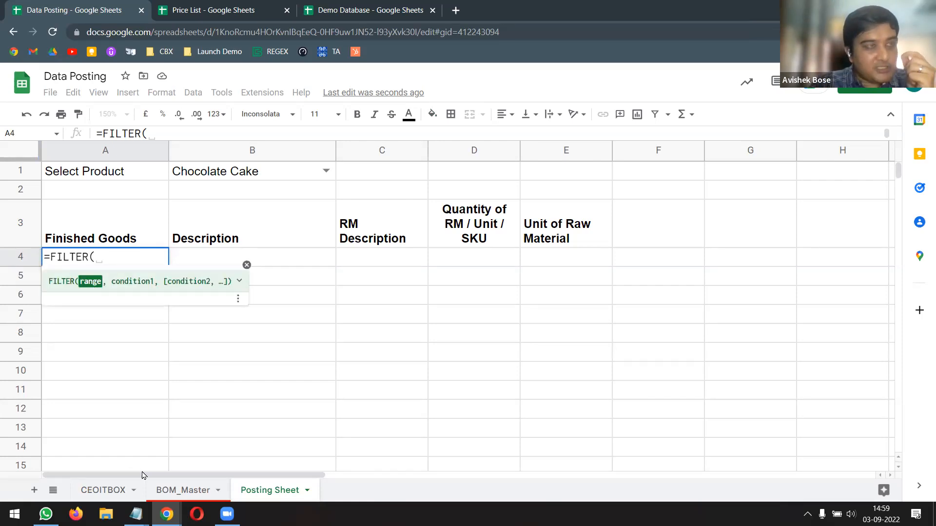
{"action": "left_click", "coordinate": [177, 495]}
{"action": "key", "text": "ctrl+a"}
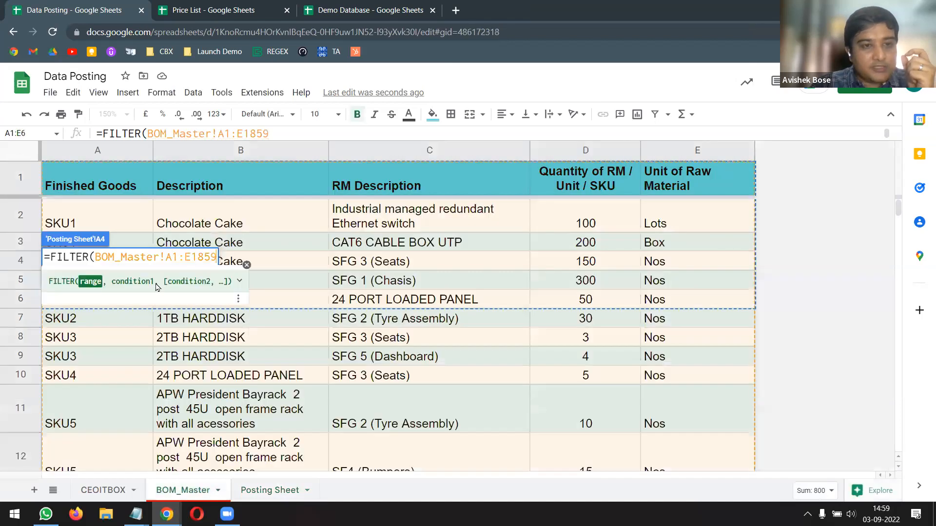
{"action": "key", "text": "Return"}
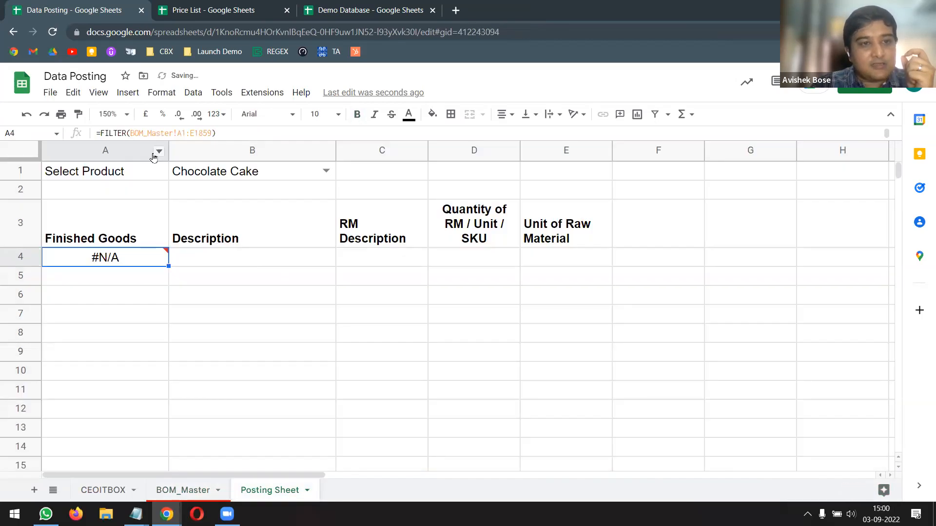
Shorten the range of the FILTER formula in A4 to BOM_Master!A1:E and add a comma for the first condition
{"action": "left_click", "coordinate": [190, 491]}
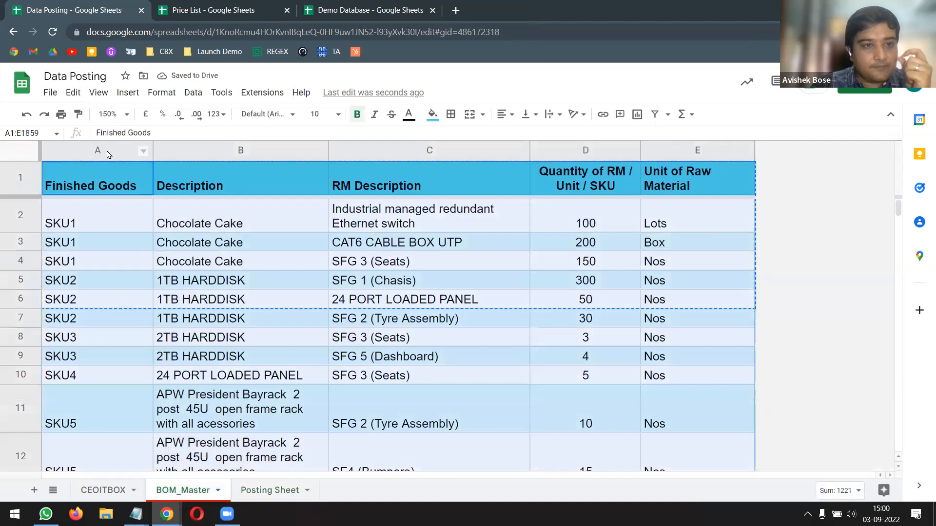
{"action": "left_click_drag", "start_coordinate": [109, 155], "coordinate": [690, 195]}
{"action": "left_click", "coordinate": [292, 490]}
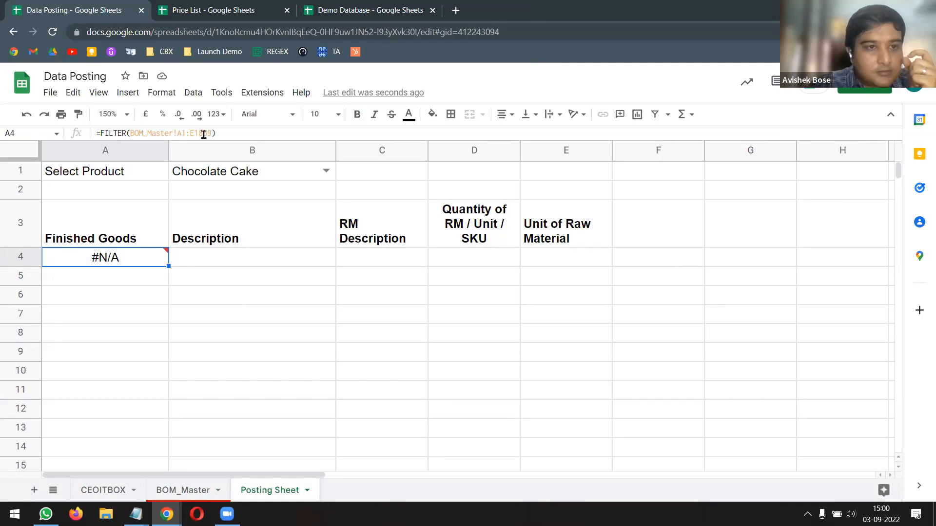
{"action": "left_click_drag", "start_coordinate": [194, 133], "coordinate": [211, 131]}
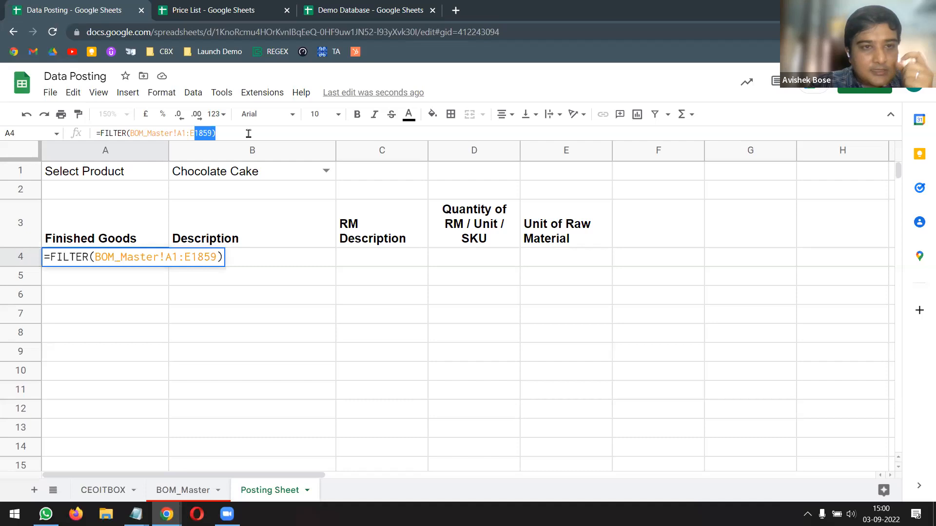
{"action": "key", "text": "BackSpace"}
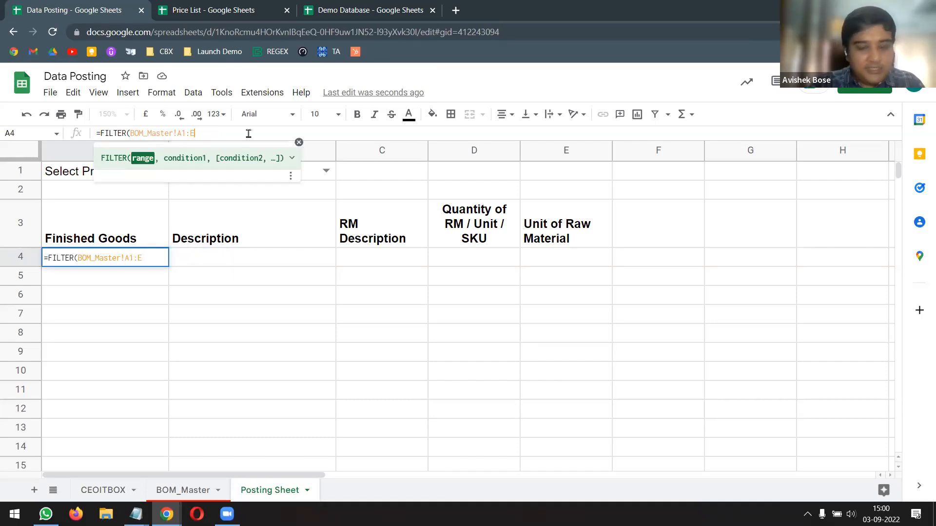
{"action": "type", "text": ","}
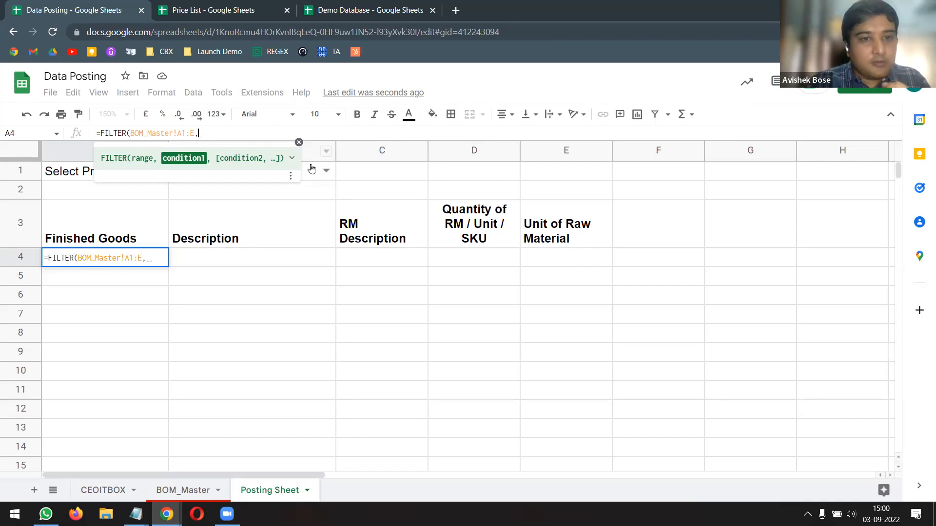
{"action": "left_click", "coordinate": [298, 142]}
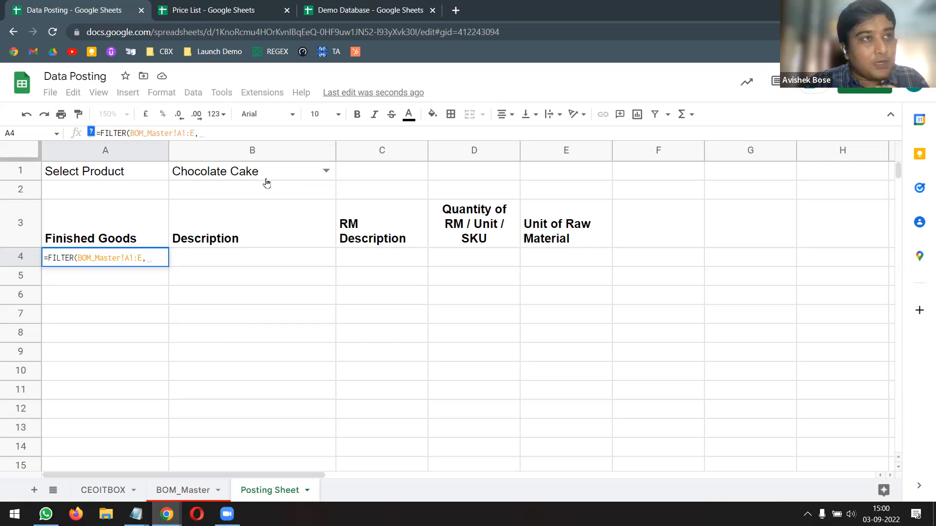
{"action": "left_click", "coordinate": [234, 136]}
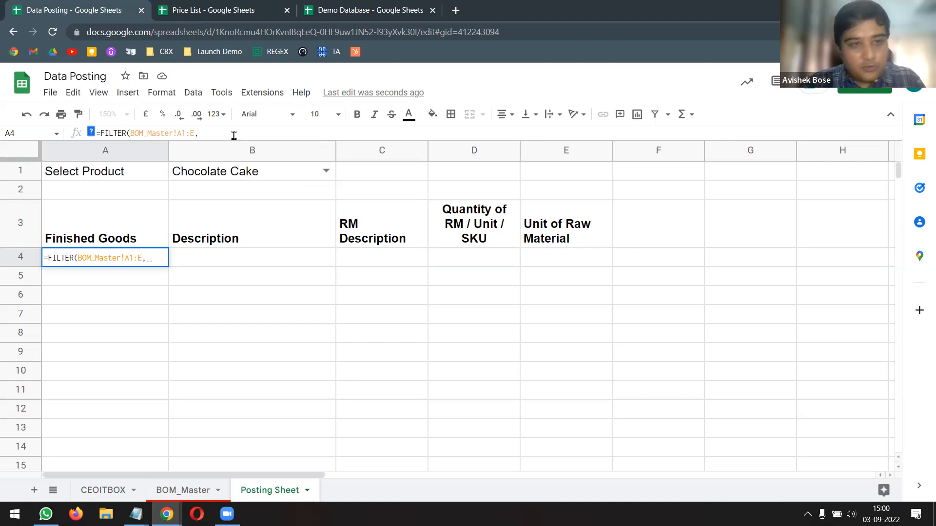
Try to pick column B of BOM_Master as the FILTER condition, and strip the formula back to its range
{"action": "left_click", "coordinate": [183, 490]}
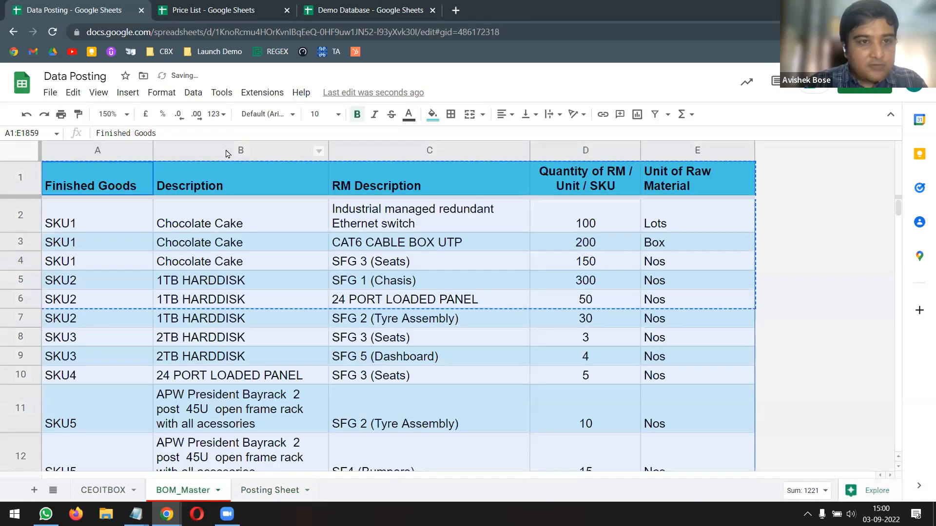
{"action": "left_click", "coordinate": [226, 152]}
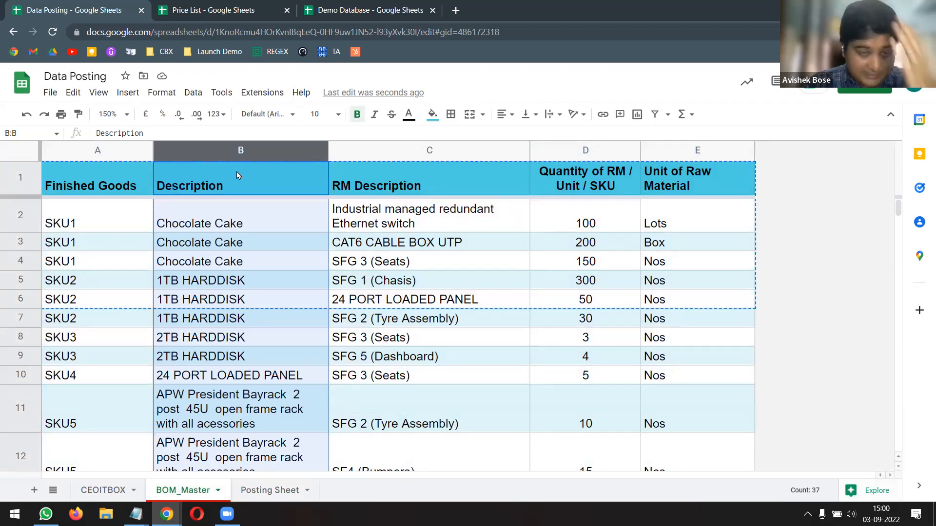
{"action": "left_click", "coordinate": [266, 490]}
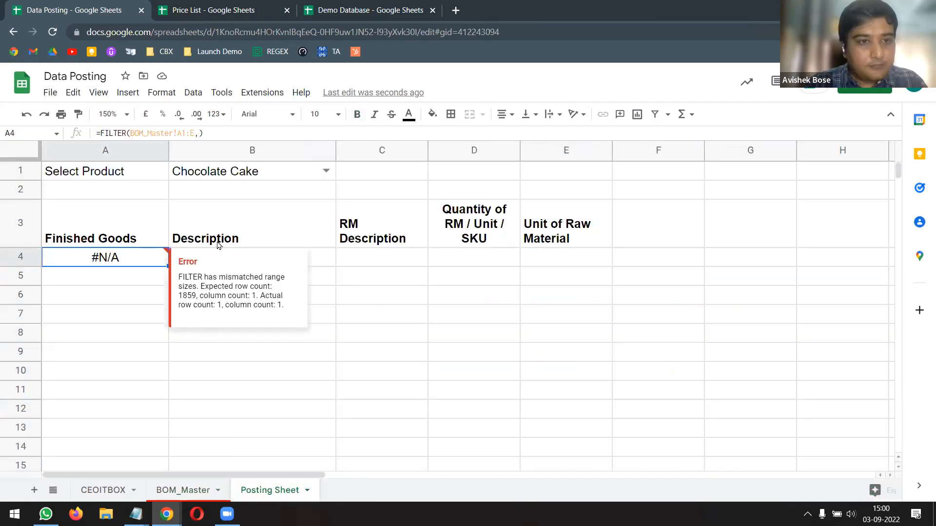
{"action": "left_click", "coordinate": [201, 133]}
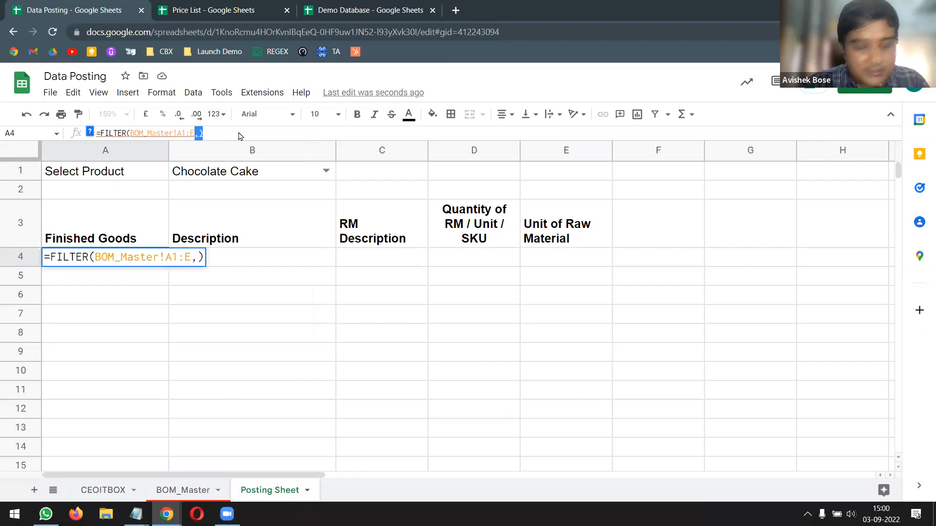
{"action": "key", "text": "BackSpace"}
{"action": "key", "text": "BackSpace"}
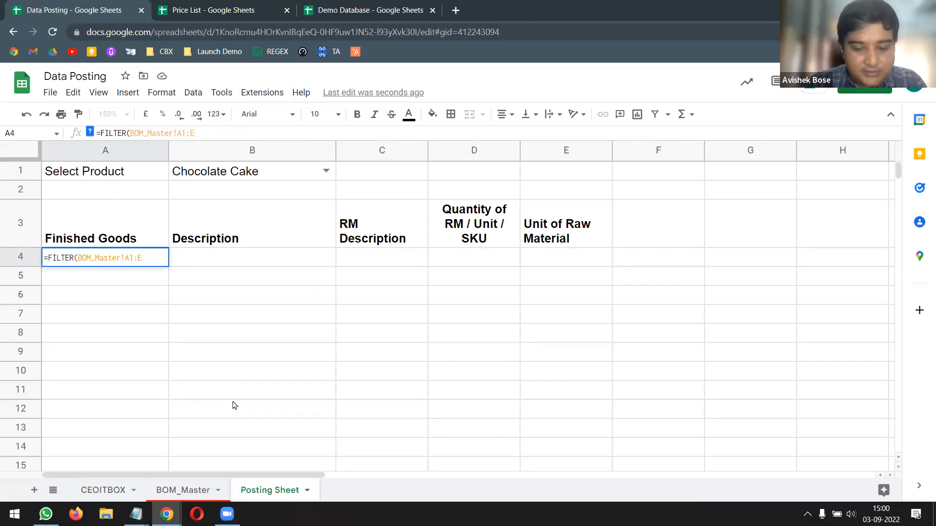
Try BOM_Master!A1:E1859 as the FILTER condition in A4, and remove it from the formula
{"action": "type", "text": ","}
{"action": "left_click", "coordinate": [190, 490]}
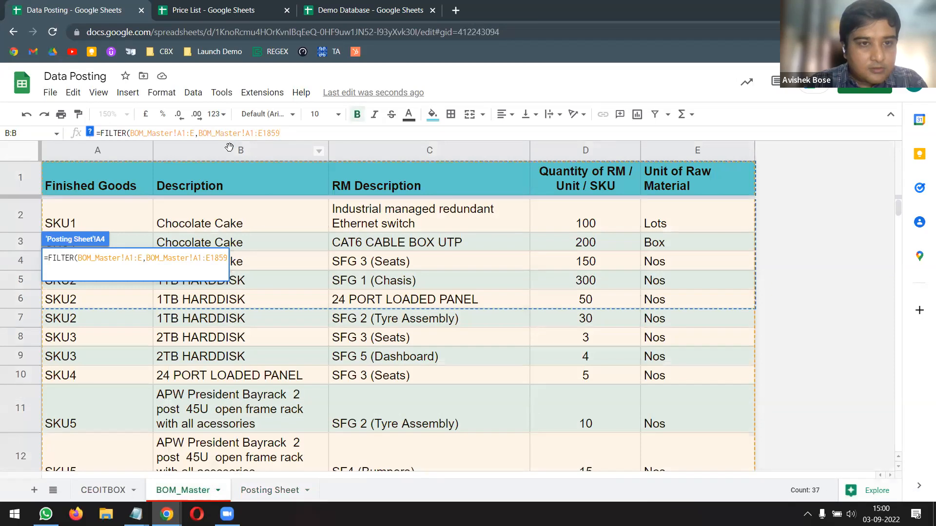
{"action": "key", "text": "Return"}
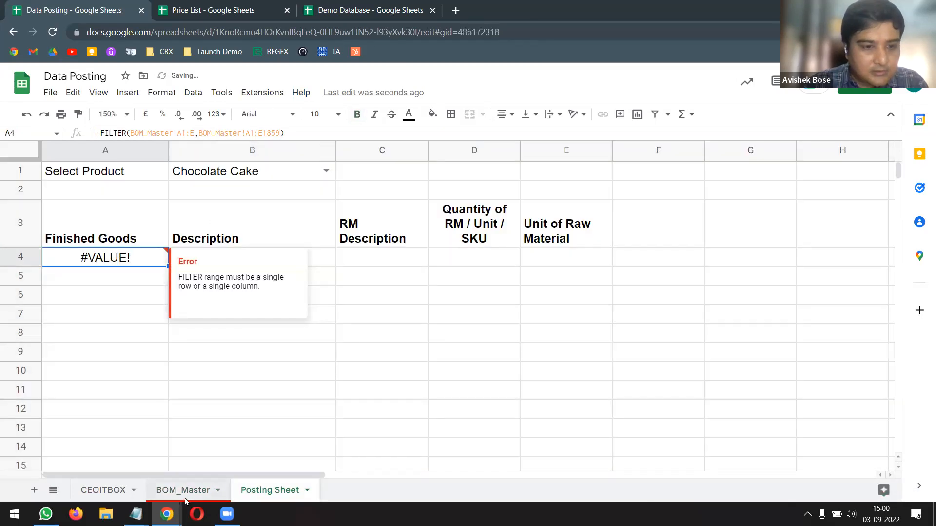
{"action": "left_click", "coordinate": [186, 492]}
{"action": "left_click", "coordinate": [229, 151]}
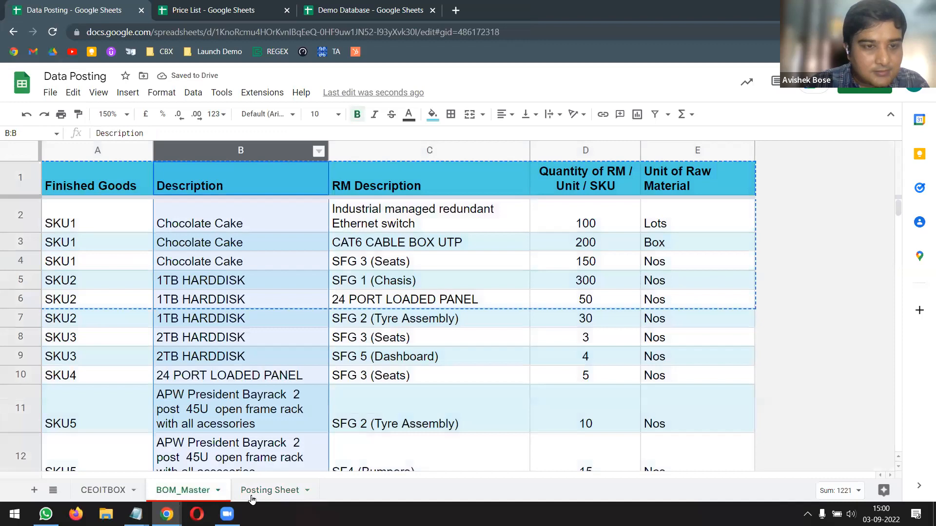
{"action": "left_click", "coordinate": [258, 490]}
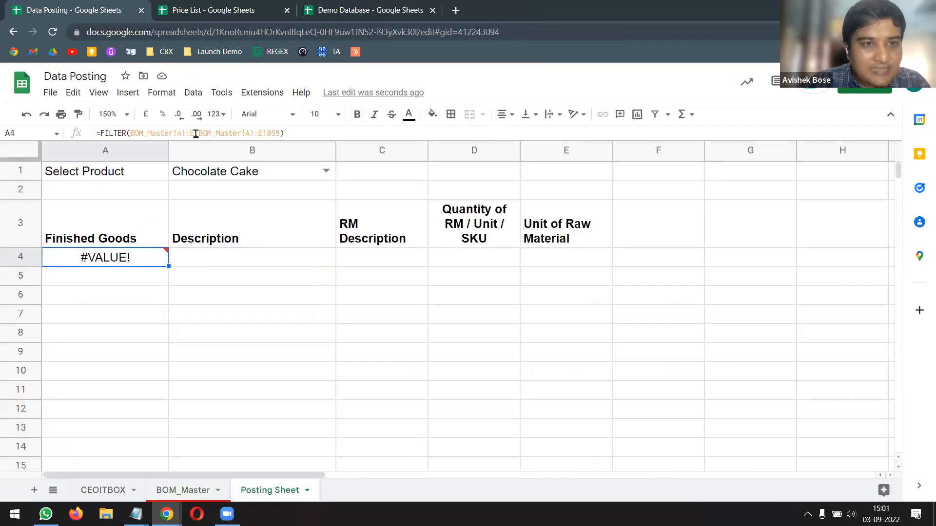
{"action": "left_click_drag", "start_coordinate": [195, 133], "coordinate": [337, 135]}
{"action": "key", "text": "BackSpace"}
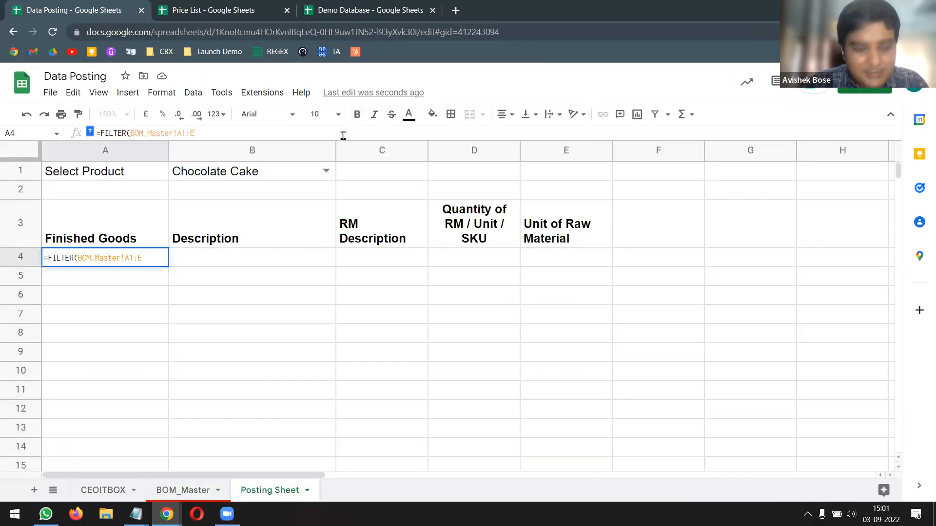
Complete the FILTER formula in A4 with BOM_Master!A1:E1859 as its condition range
{"action": "type", "text": ","}
{"action": "left_click", "coordinate": [190, 491]}
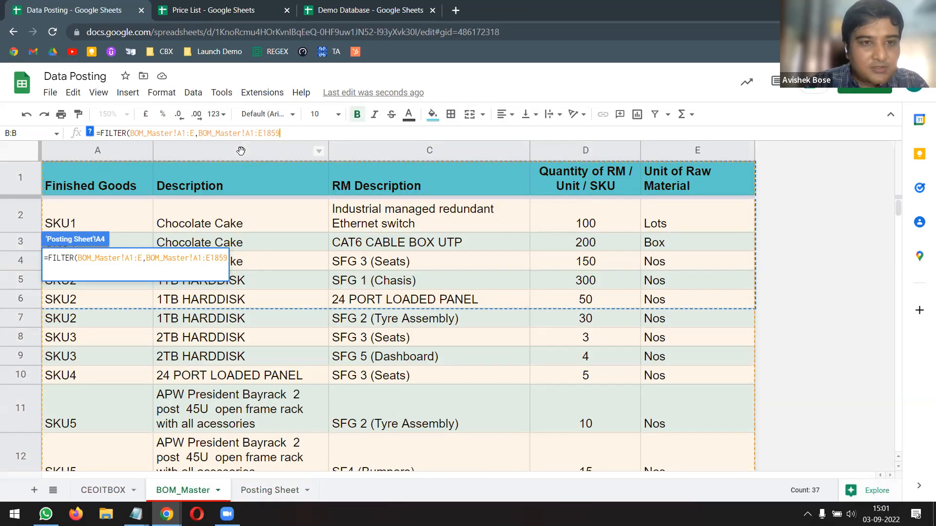
{"action": "type", "text": ")"}
{"action": "key", "text": "Return"}
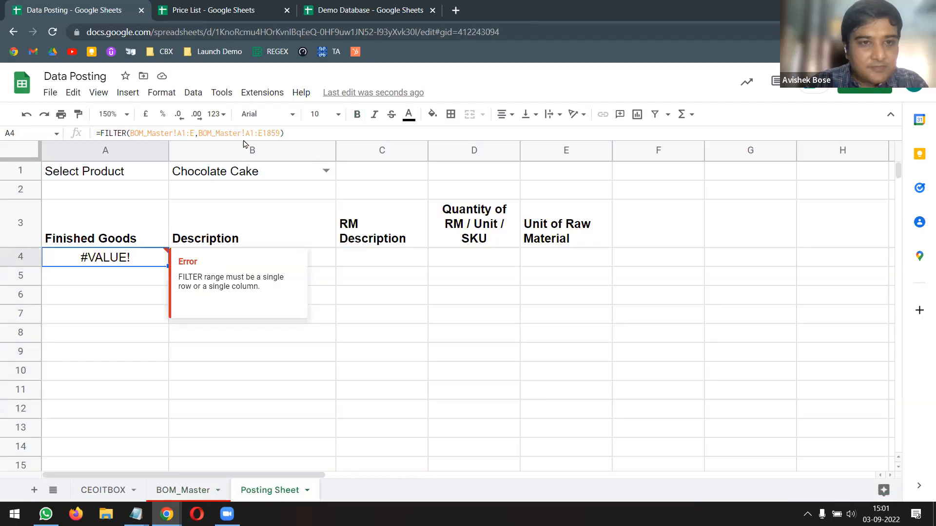
Change the FILTER formula's condition range to BOM_Master!B:B and its data range to BOM_Master!A:E
{"action": "left_click_drag", "start_coordinate": [245, 135], "coordinate": [262, 134]}
{"action": "type", "text": "B1:B"}
{"action": "key", "text": "Delete"}
{"action": "key", "text": "Delete"}
{"action": "key", "text": "Delete"}
{"action": "key", "text": "Delete"}
{"action": "key", "text": "Delete"}
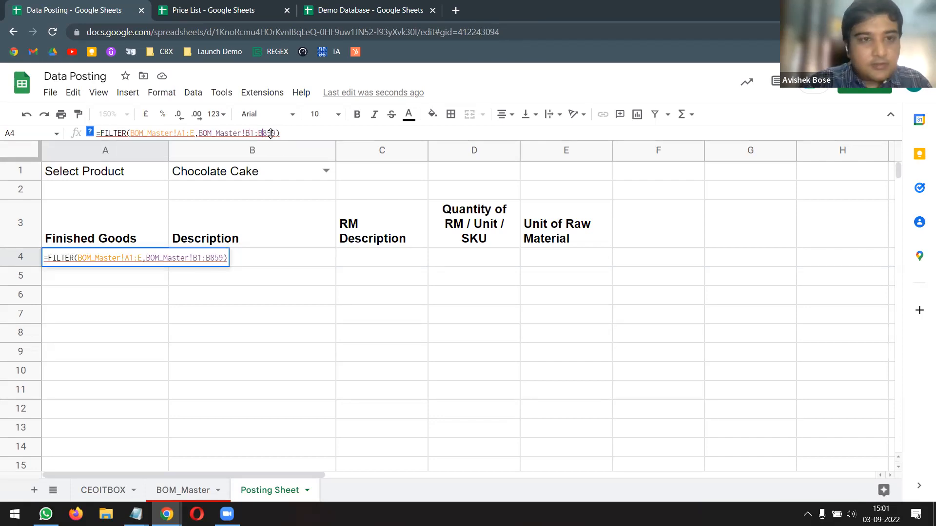
{"action": "left_click", "coordinate": [255, 132]}
{"action": "key", "text": "BackSpace"}
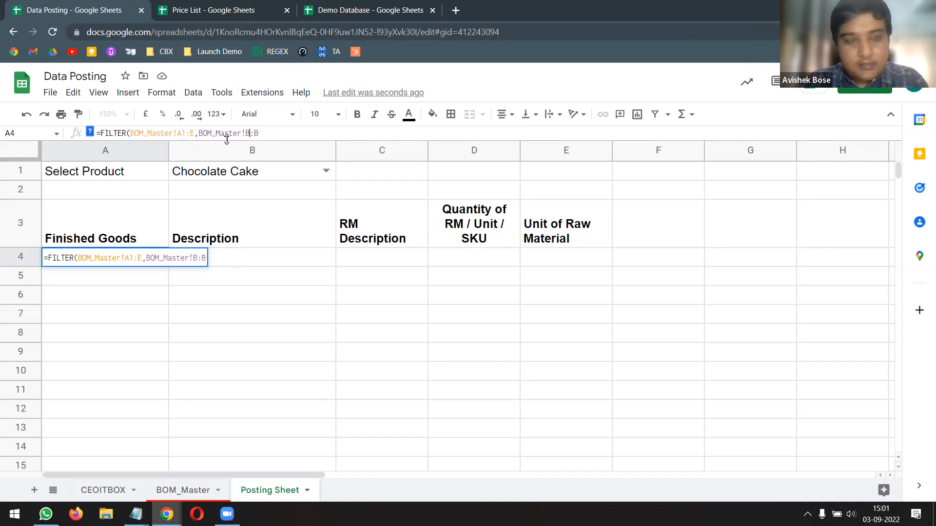
{"action": "left_click", "coordinate": [184, 133]}
{"action": "key", "text": "BackSpace"}
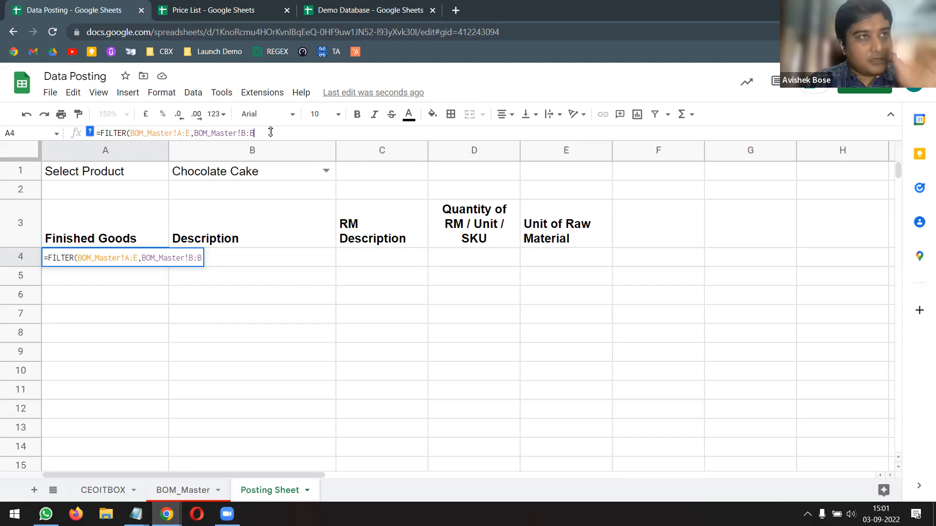
Make the FILTER condition require BOM_Master!B:B to equal the selected product in B1, and enter the formula
{"action": "left_click", "coordinate": [258, 170]}
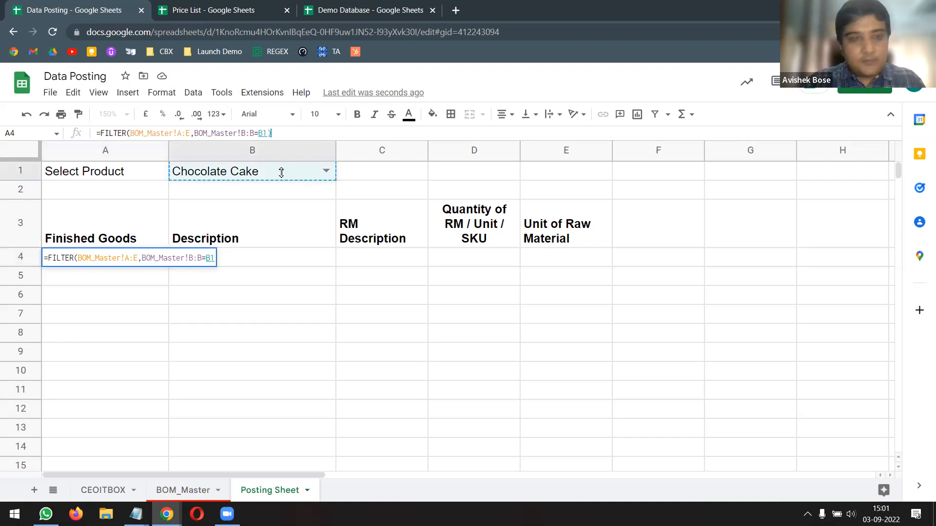
{"action": "type", "text": ")"}
{"action": "key", "text": "Return"}
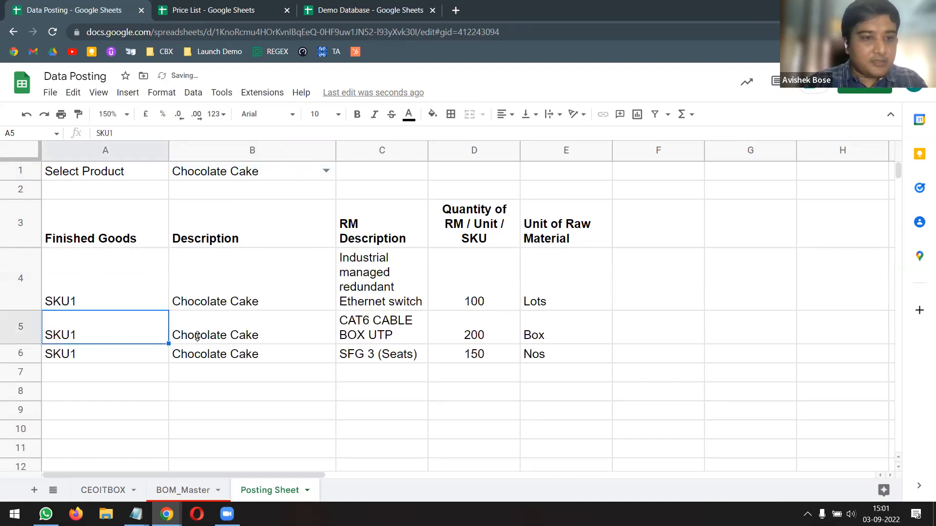
{"action": "left_click", "coordinate": [125, 292]}
Switch the product drop-down in B1 to 1TB HARDDISK and compare the filtered rows with BOM_Master
{"action": "left_click", "coordinate": [275, 177]}
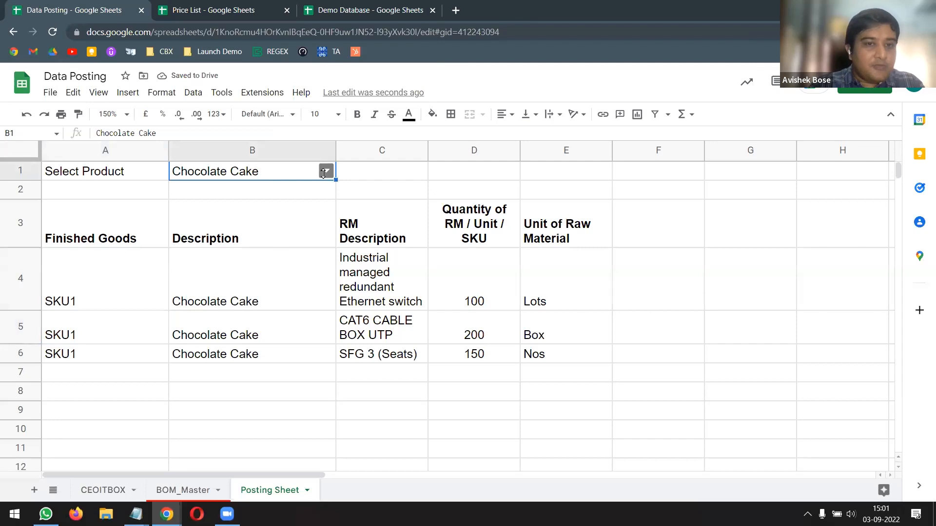
{"action": "left_click", "coordinate": [323, 172]}
{"action": "left_click", "coordinate": [265, 206]}
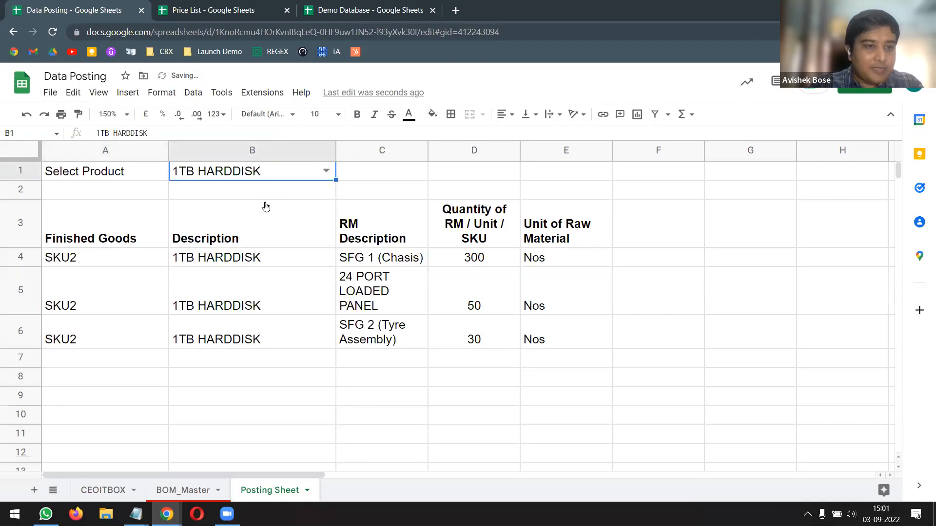
{"action": "left_click_drag", "start_coordinate": [113, 266], "coordinate": [535, 339]}
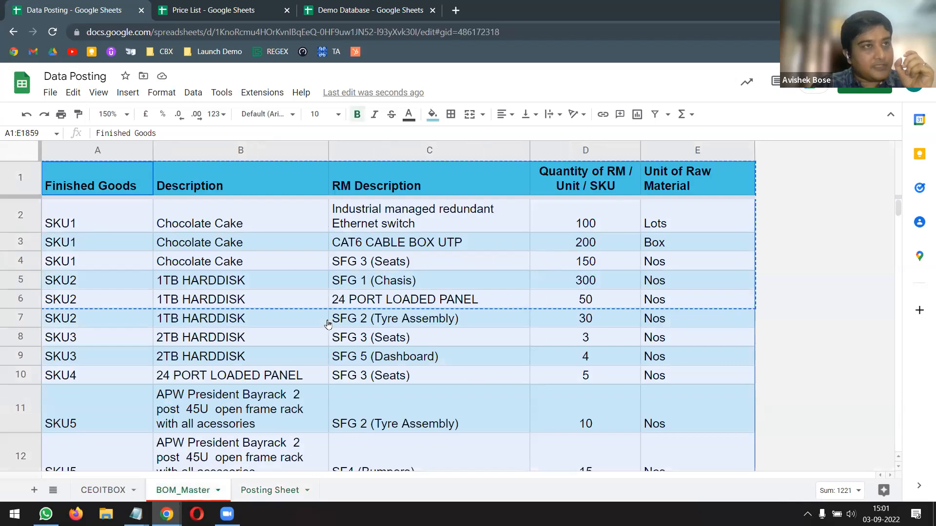
{"action": "left_click", "coordinate": [287, 489]}
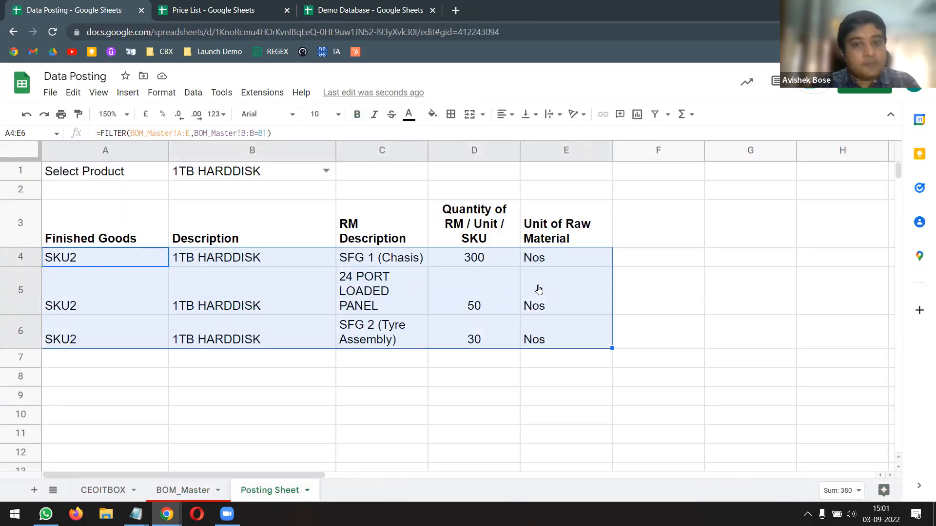
Widen column C of the Posting Sheet so each RM Description fits on one line
{"action": "left_click", "coordinate": [546, 263]}
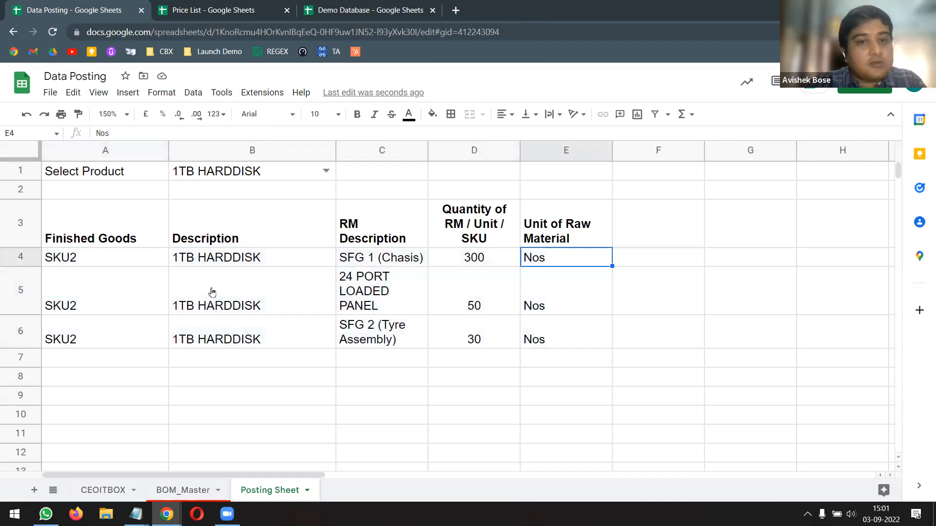
{"action": "left_click_drag", "start_coordinate": [429, 150], "coordinate": [519, 151]}
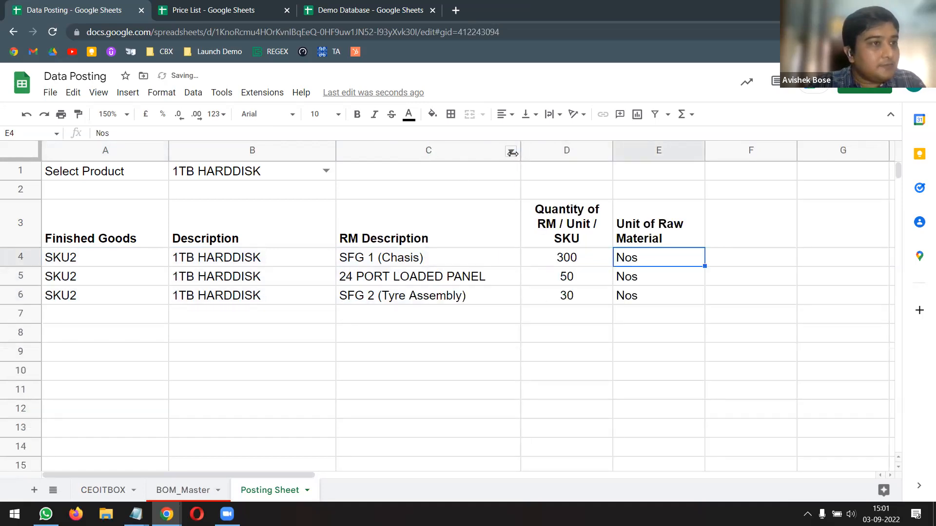
Review the FILTER formula in A4 of the Posting Sheet along with the column headers and the filtered raw material rows
{"action": "left_click", "coordinate": [95, 238]}
{"action": "left_click", "coordinate": [90, 263]}
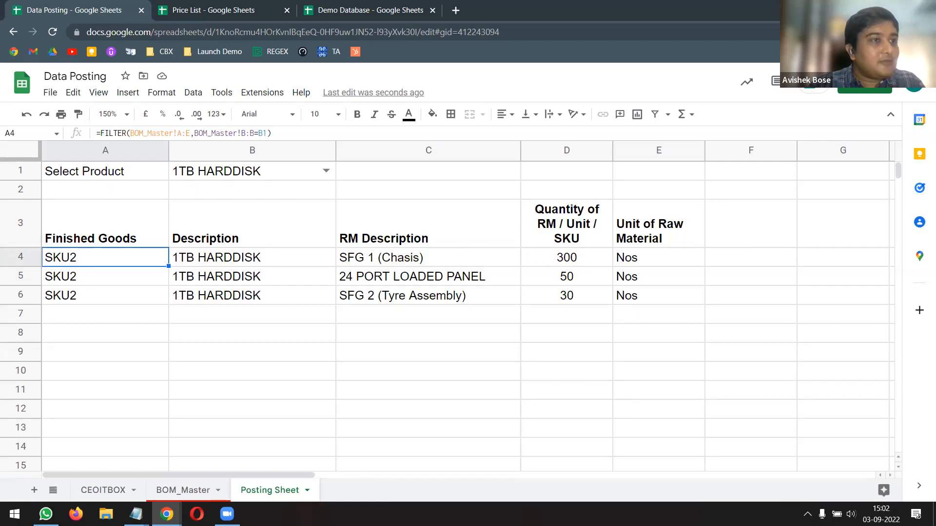
{"action": "scroll", "coordinate": [468, 303], "scroll_direction": "down", "scroll_amount": 2}
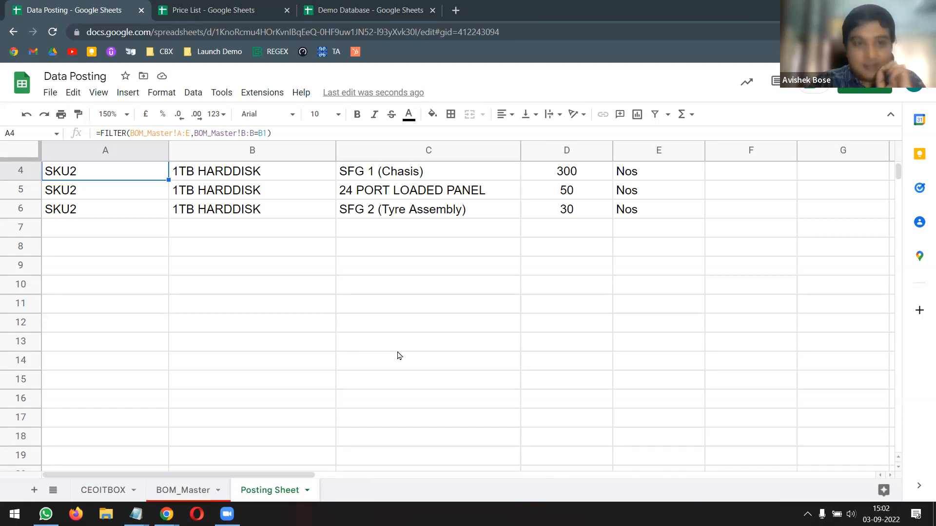
{"action": "scroll", "coordinate": [397, 356], "scroll_direction": "up", "scroll_amount": 3}
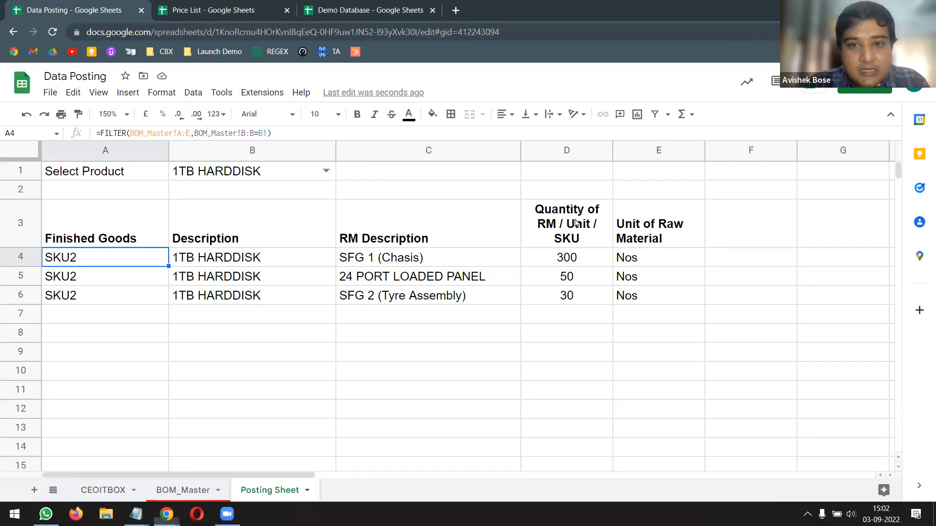
{"action": "left_click", "coordinate": [589, 236]}
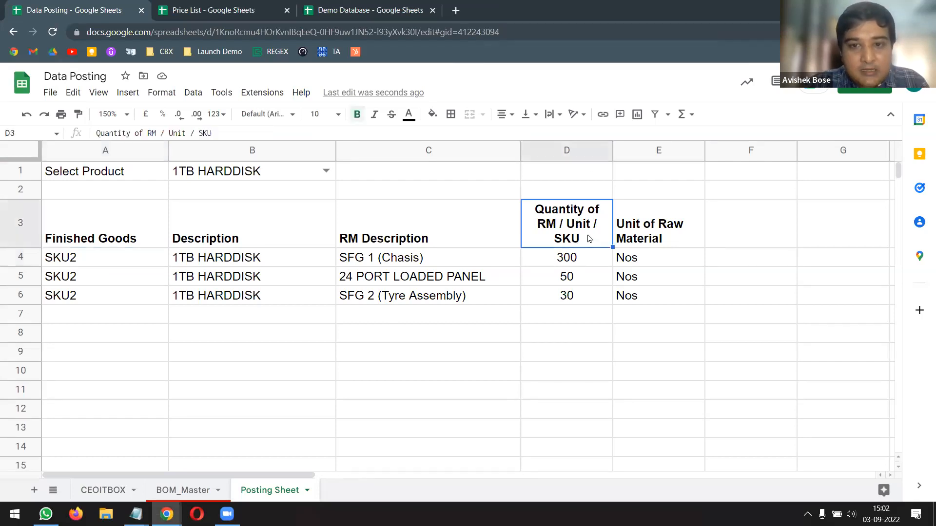
{"action": "left_click", "coordinate": [97, 251]}
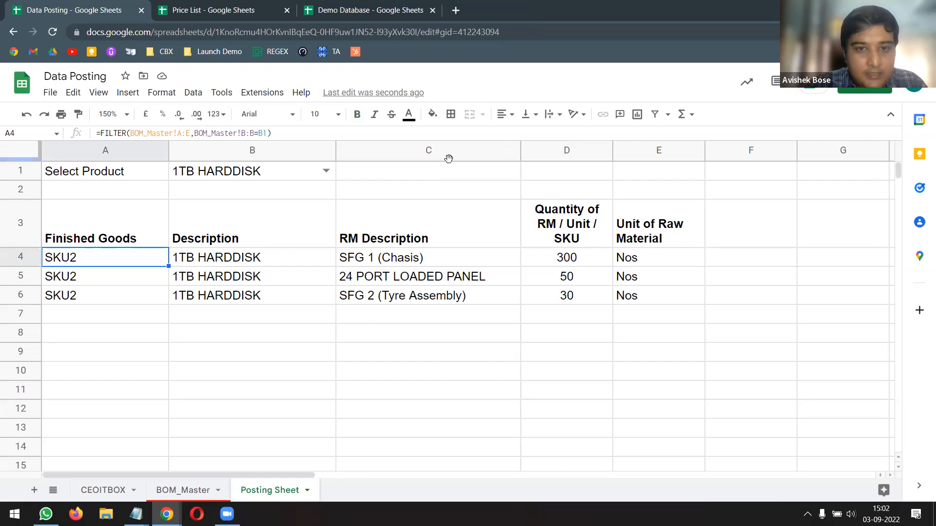
{"action": "scroll", "coordinate": [437, 257], "scroll_direction": "down", "scroll_amount": 5}
{"action": "scroll", "coordinate": [437, 247], "scroll_direction": "up", "scroll_amount": 5}
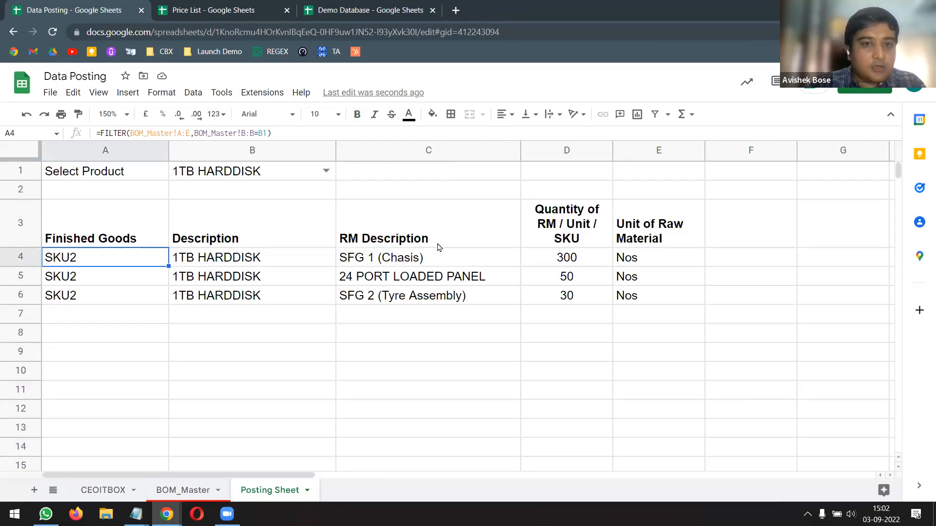
Freeze the Posting Sheet's top three rows so the header row stays fixed while scrolling
{"action": "left_click_drag", "start_coordinate": [443, 159], "coordinate": [444, 241]}
{"action": "scroll", "coordinate": [399, 301], "scroll_direction": "down", "scroll_amount": 4}
{"action": "scroll", "coordinate": [398, 301], "scroll_direction": "up", "scroll_amount": 4}
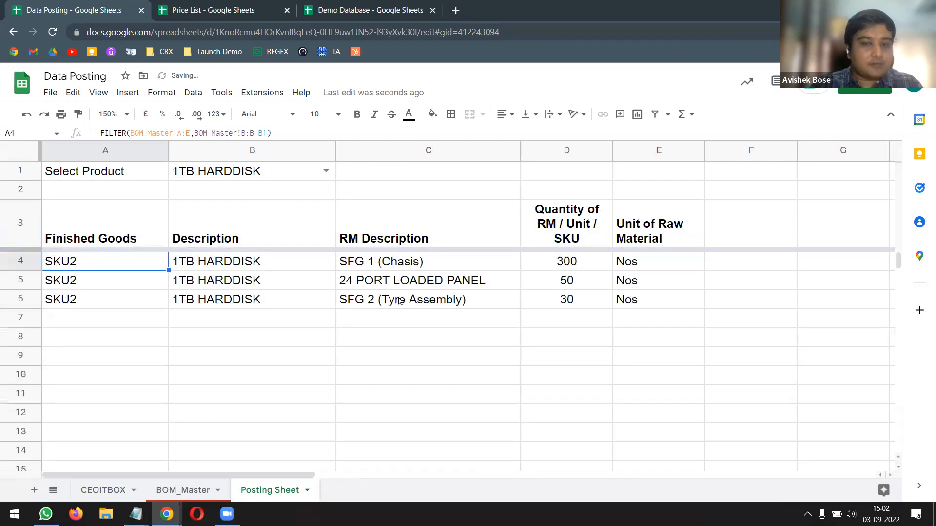
{"action": "left_click_drag", "start_coordinate": [76, 227], "coordinate": [687, 244]}
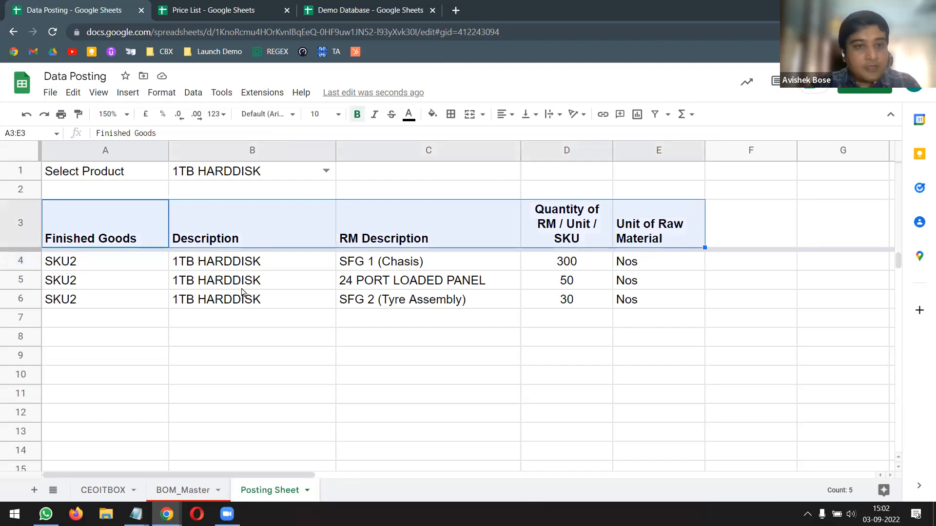
Switch the selected product in B1 to 24 PORT LOADED PANEL, then to SFG 3 (Seats), and select its listed RM descriptions
{"action": "left_click", "coordinate": [320, 174]}
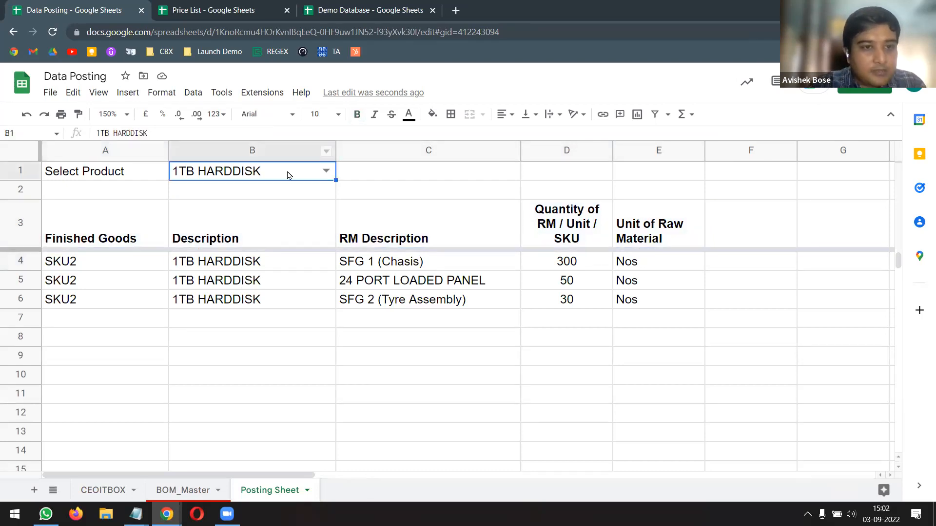
{"action": "left_click", "coordinate": [326, 171]}
{"action": "left_click", "coordinate": [274, 237]}
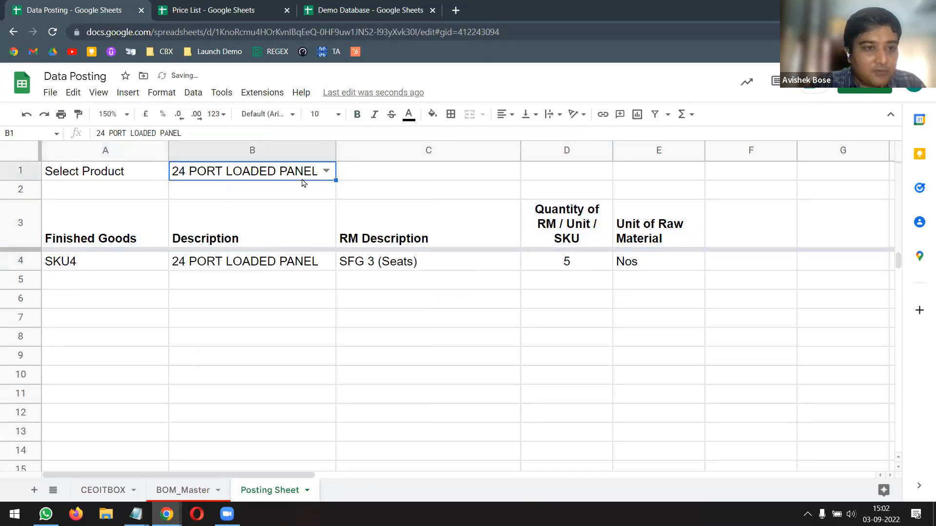
{"action": "left_click", "coordinate": [326, 170]}
{"action": "left_click", "coordinate": [240, 380]}
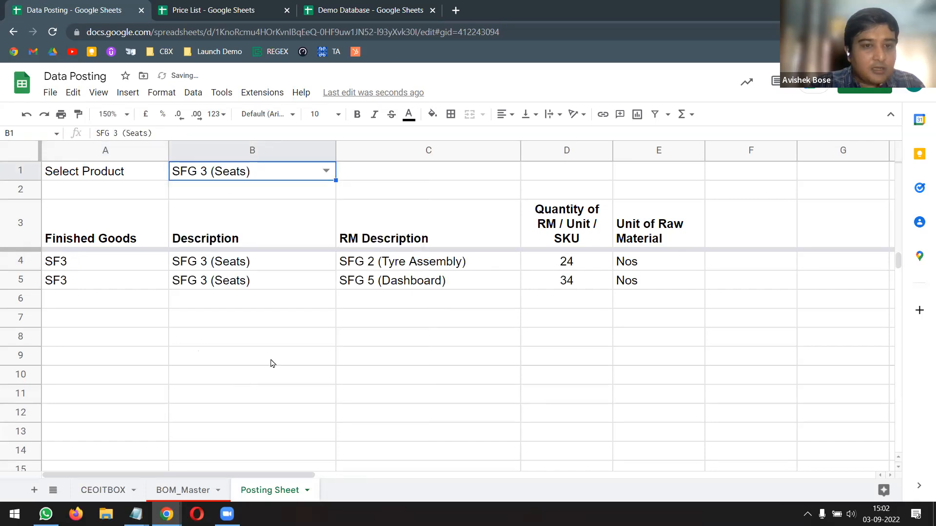
{"action": "left_click", "coordinate": [406, 266]}
{"action": "left_click", "coordinate": [408, 281], "text": "shift"}
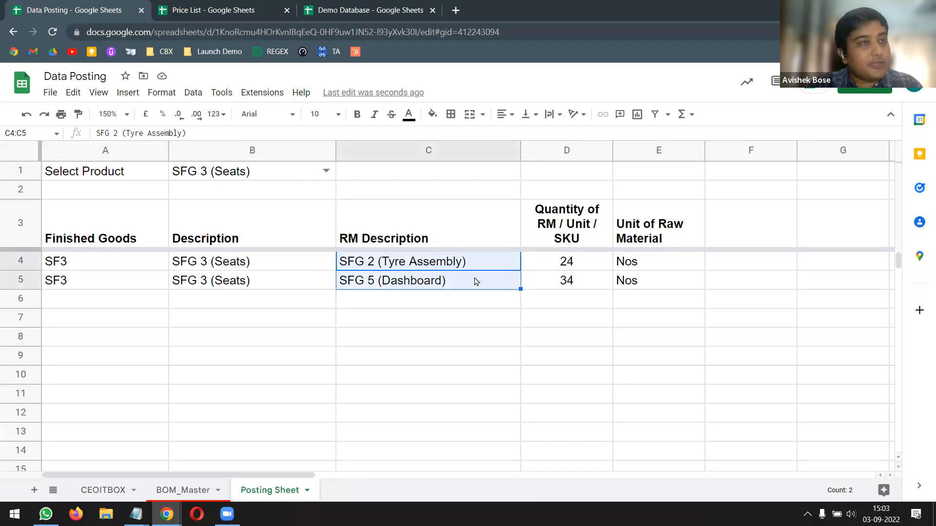
Add a "Price" header in cell F3, beside Unit of Raw Material
{"action": "left_click", "coordinate": [732, 231]}
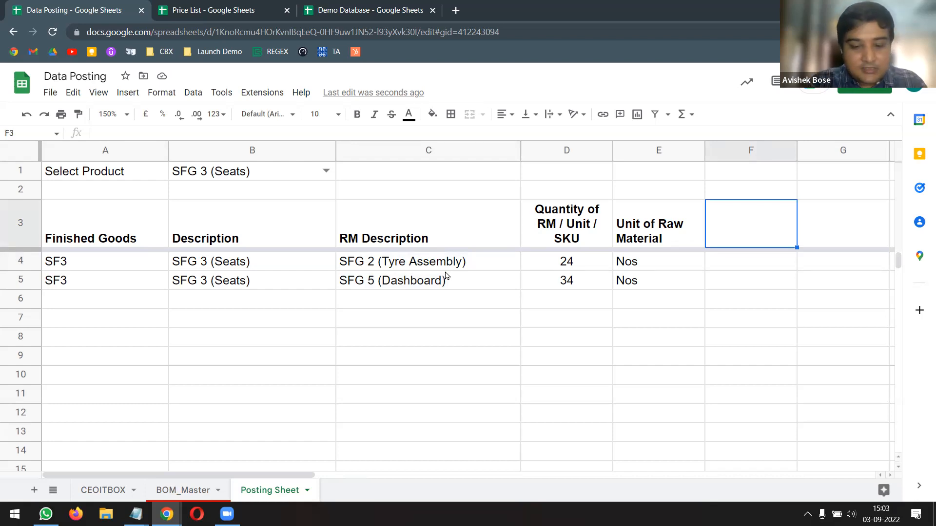
{"action": "type", "text": "Price"}
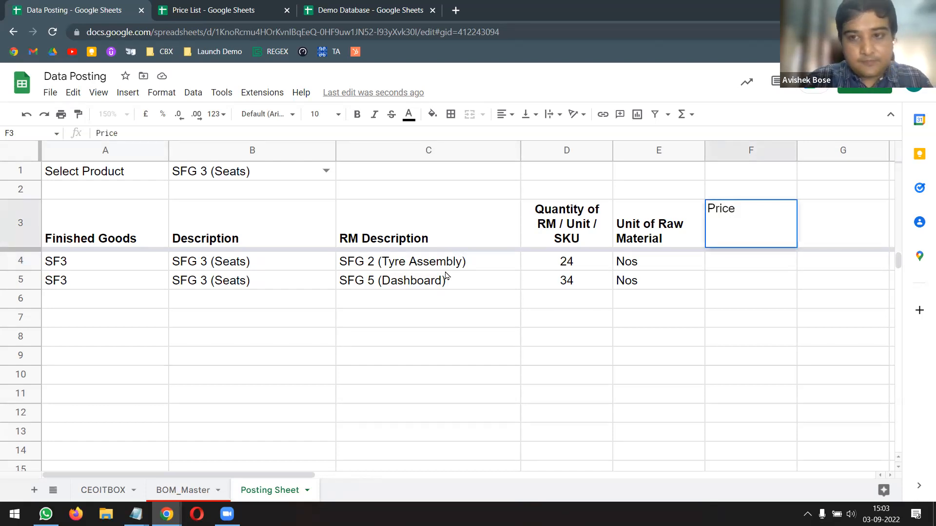
{"action": "key", "text": "Return"}
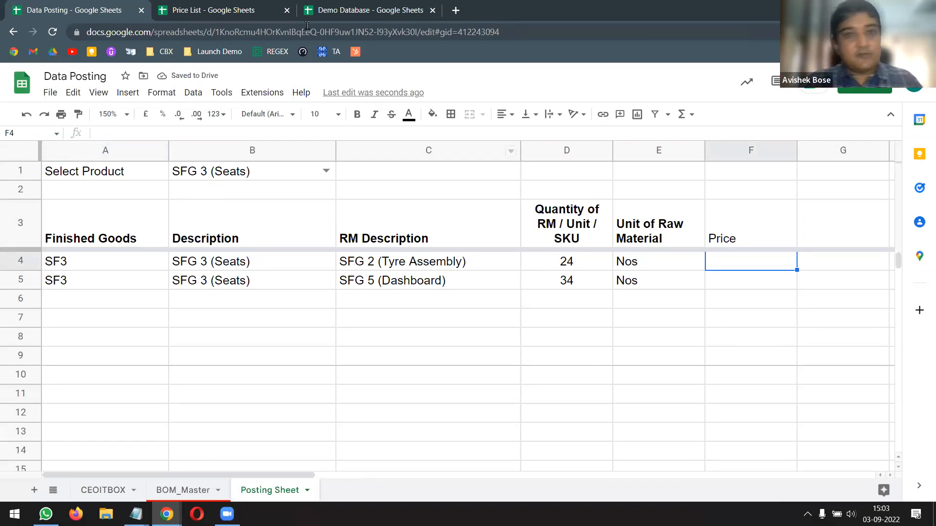
Review the Price List spreadsheet's RM prices against the FILTER results and RM descriptions on the Posting Sheet
{"action": "left_click", "coordinate": [243, 7]}
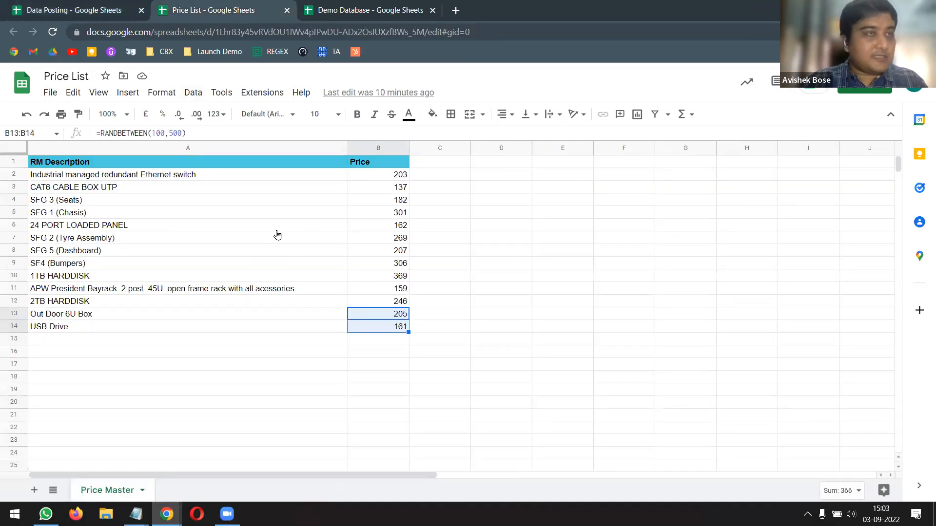
{"action": "left_click", "coordinate": [82, 11]}
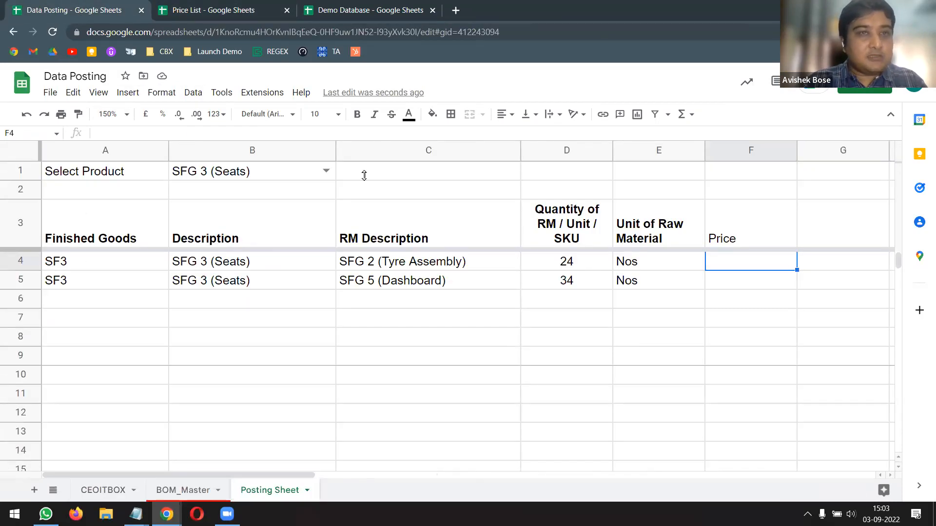
{"action": "left_click", "coordinate": [728, 232]}
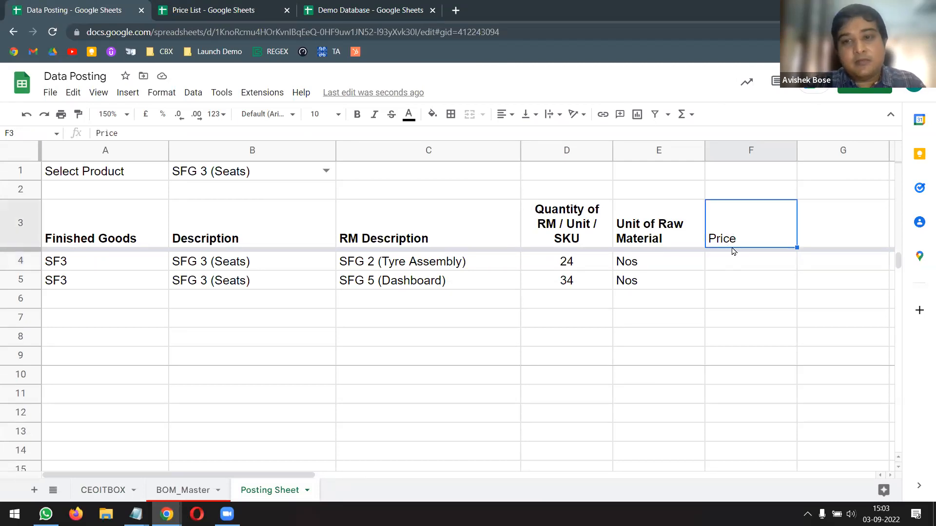
{"action": "left_click", "coordinate": [19, 226]}
{"action": "left_click", "coordinate": [95, 264]}
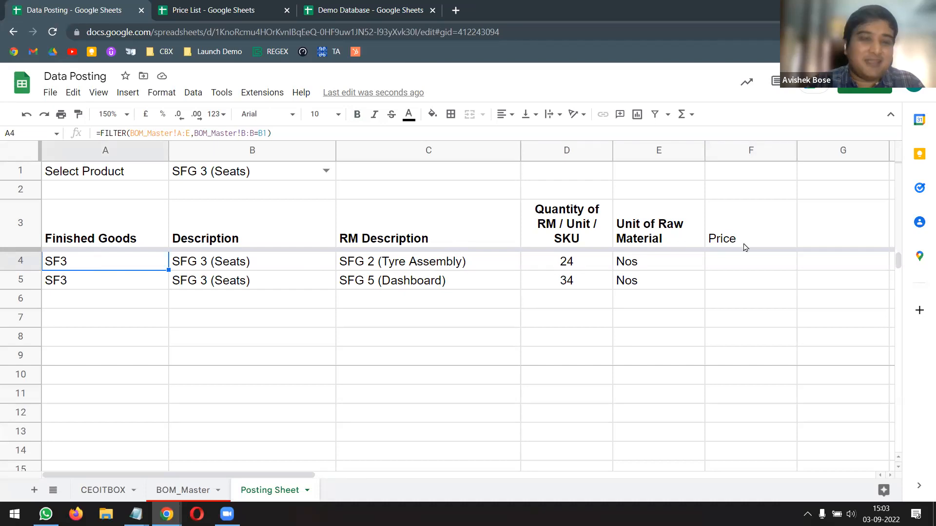
{"action": "left_click", "coordinate": [737, 270]}
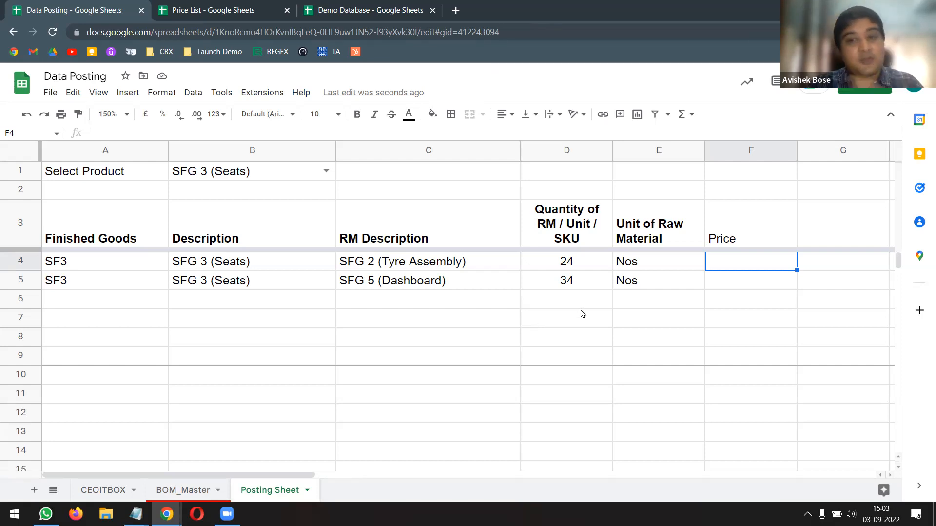
{"action": "left_click_drag", "start_coordinate": [409, 269], "coordinate": [425, 283]}
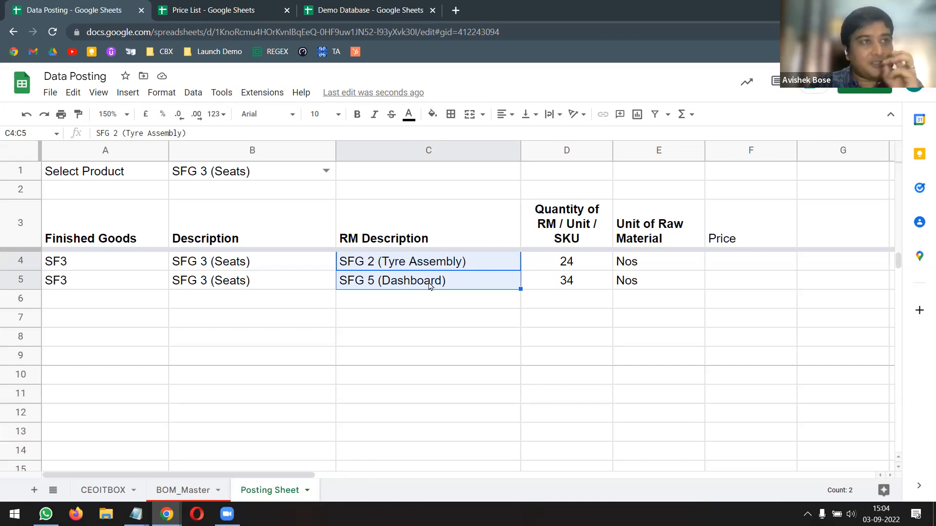
Start an IMPORTRANGE formula in cell F4 with its syntax help shown, and open the quotation for the spreadsheet reference
{"action": "left_click", "coordinate": [742, 271]}
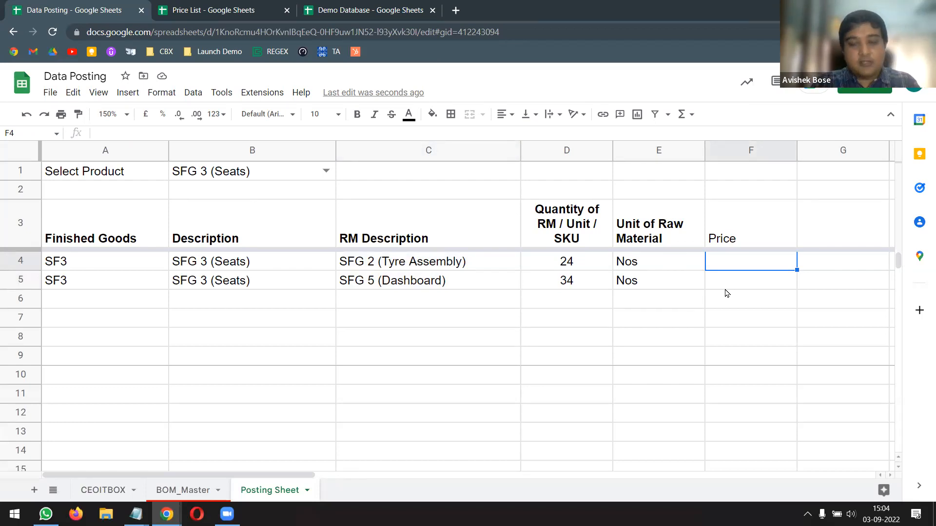
{"action": "type", "text": "=i"}
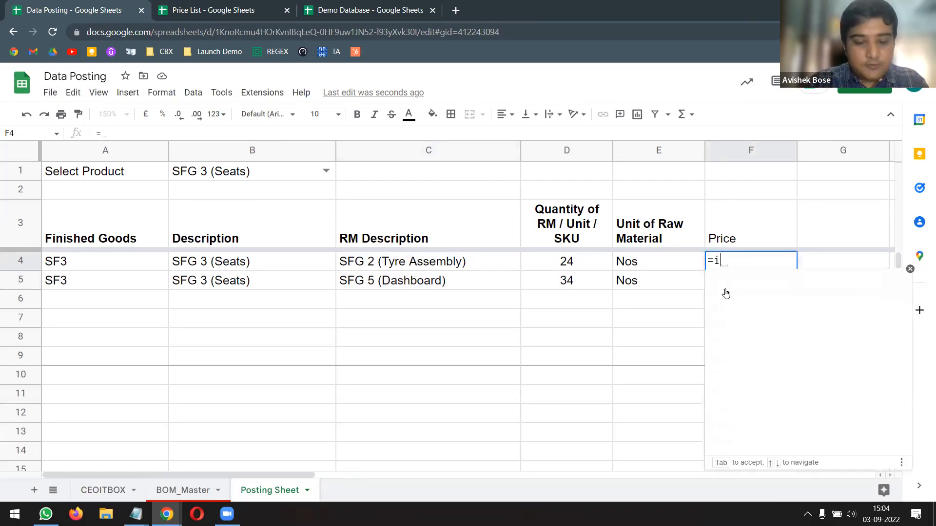
{"action": "type", "text": "mp1"}
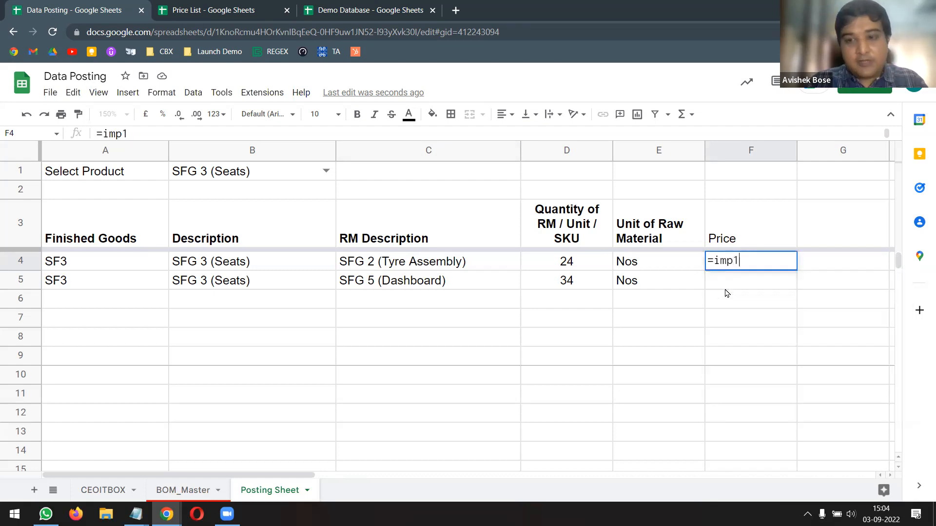
{"action": "key", "text": "BackSpace"}
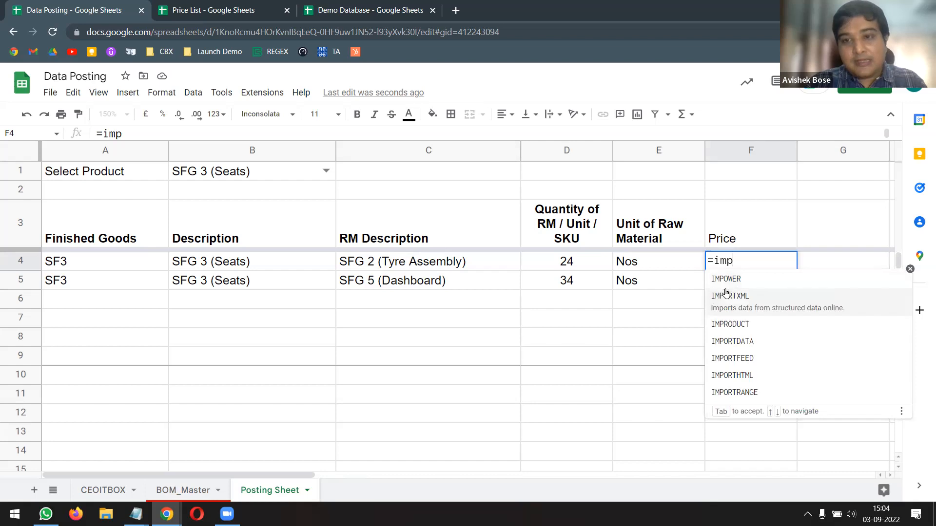
{"action": "left_click", "coordinate": [758, 392]}
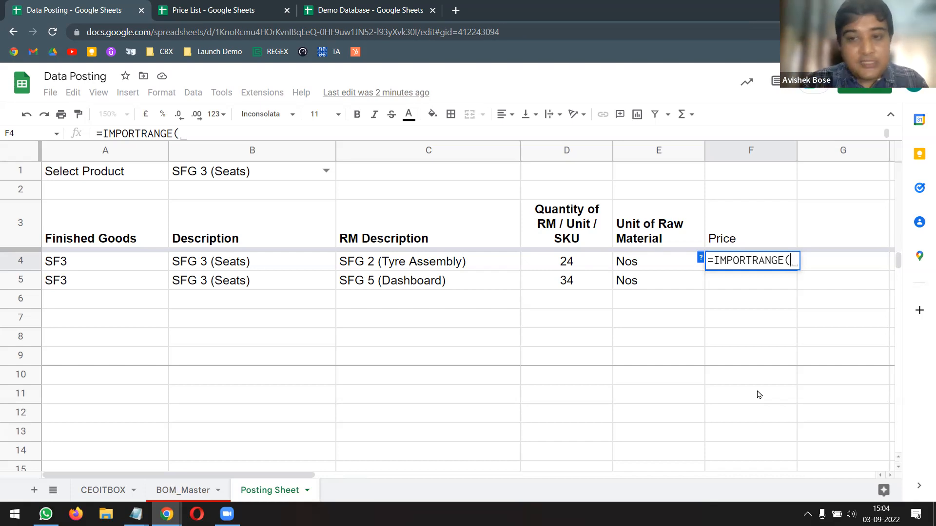
{"action": "left_click", "coordinate": [701, 257]}
{"action": "left_click_drag", "start_coordinate": [312, 476], "coordinate": [520, 479]}
{"action": "left_click_drag", "start_coordinate": [413, 477], "coordinate": [290, 478]}
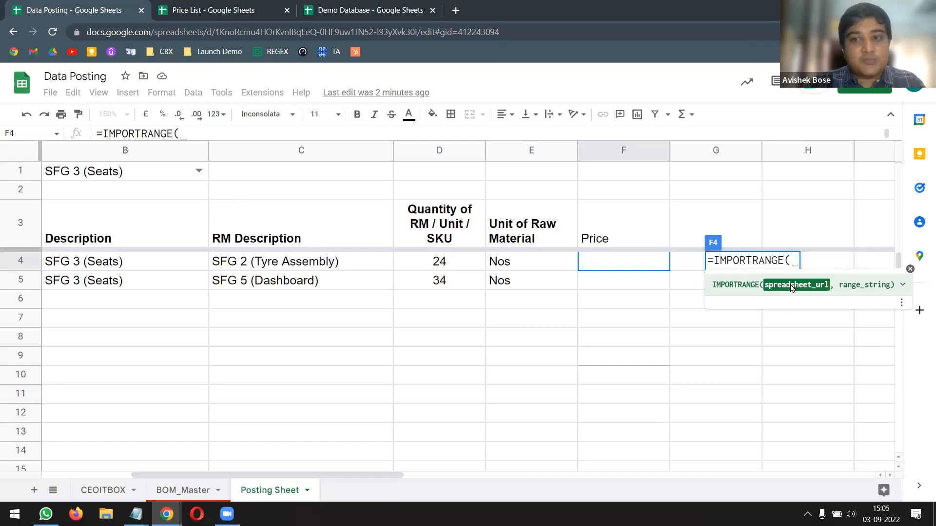
{"action": "type", "text": "\""}
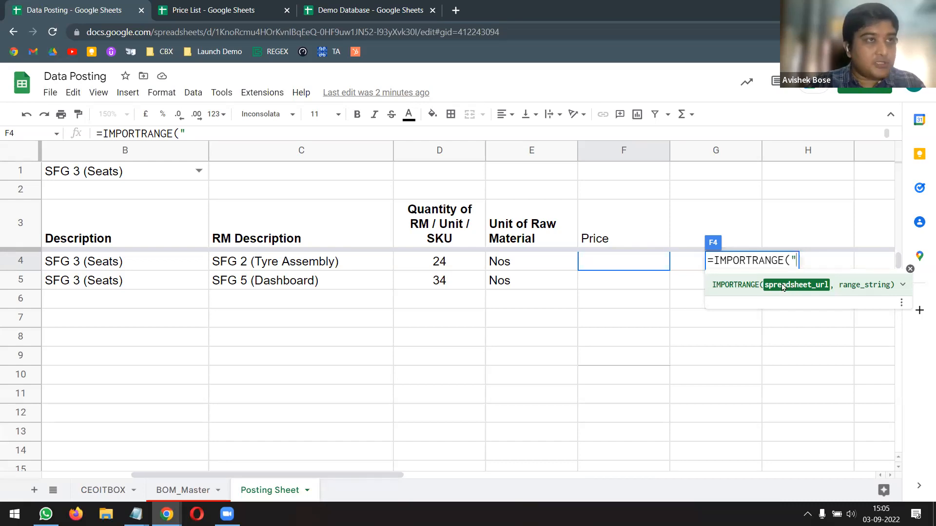
Copy the Price List spreadsheet's ID from its web address, hide the bookmarks bar and highlight the full address
{"action": "left_click", "coordinate": [239, 10]}
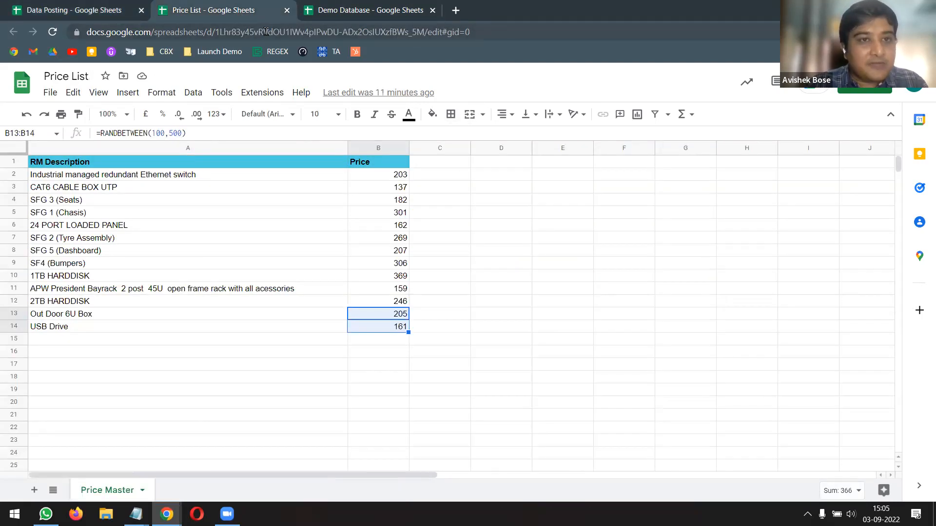
{"action": "left_click", "coordinate": [268, 32]}
{"action": "left_click", "coordinate": [277, 33]}
{"action": "left_click_drag", "start_coordinate": [243, 33], "coordinate": [451, 33]}
{"action": "key", "text": "ctrl+c"}
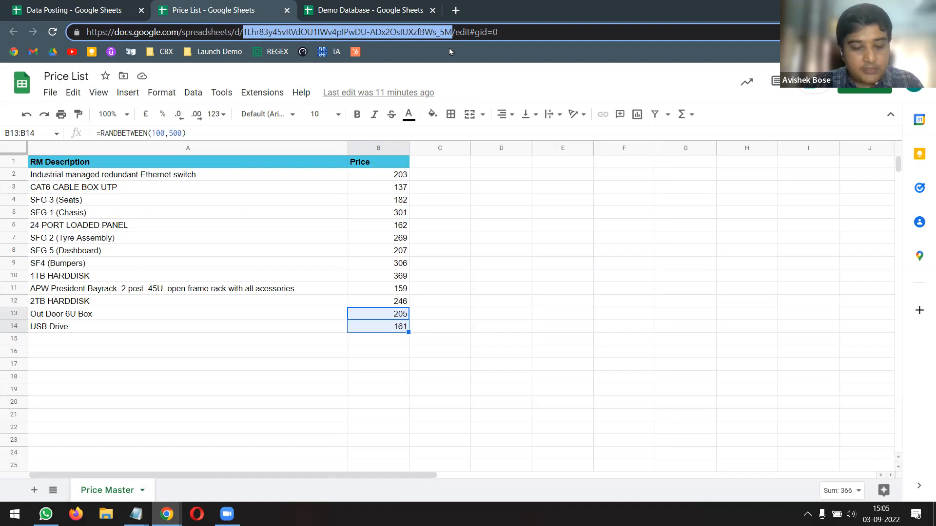
{"action": "key", "text": "ctrl+shift+b"}
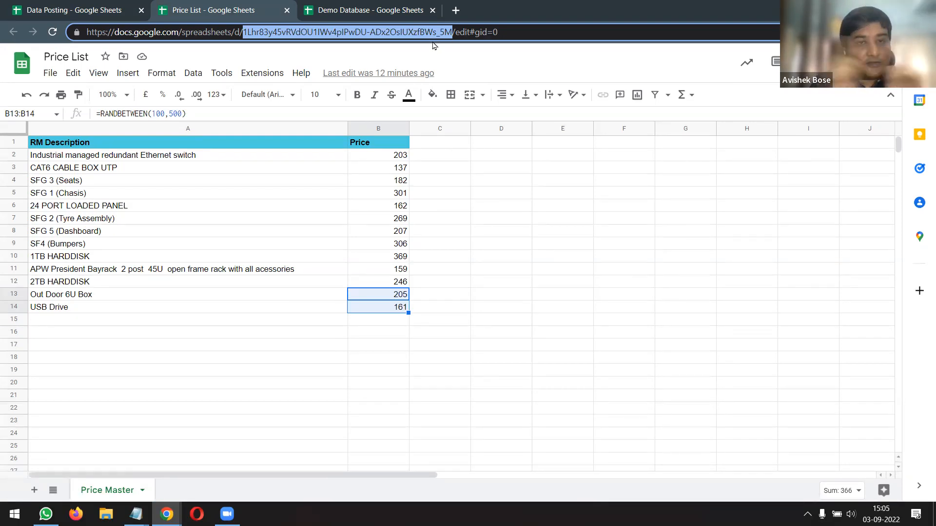
{"action": "left_click", "coordinate": [480, 31]}
{"action": "left_click_drag", "start_coordinate": [515, 33], "coordinate": [60, 59]}
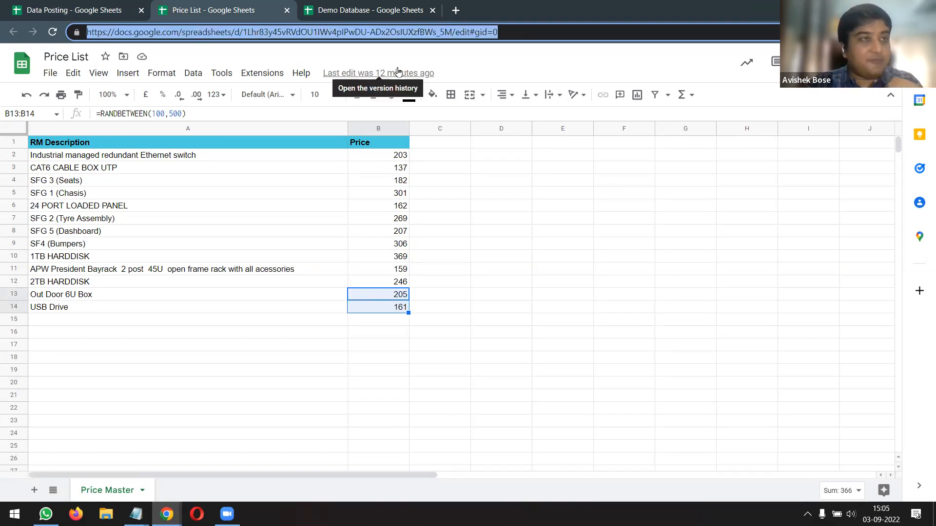
Insert the copied Price List spreadsheet ID as the quoted first argument of the F4 IMPORTRANGE formula and open the range string
{"action": "left_click", "coordinate": [95, 10]}
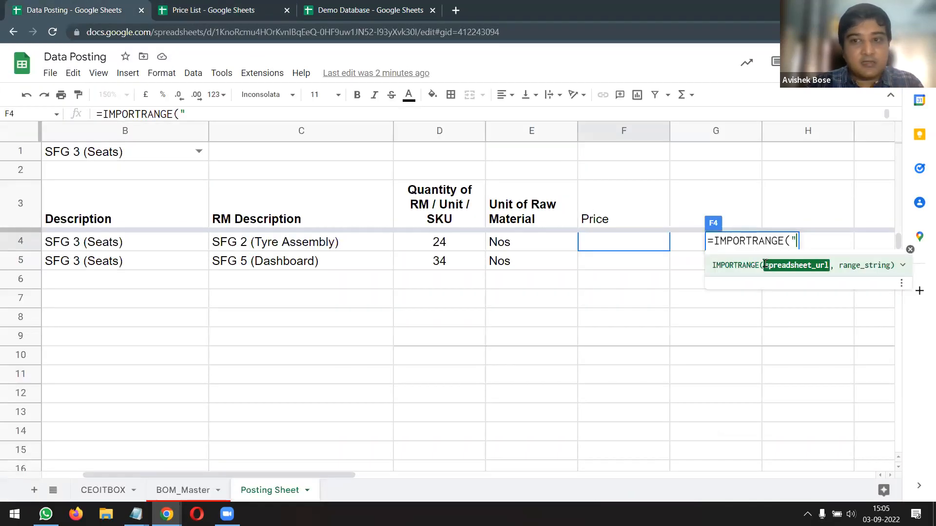
{"action": "left_click", "coordinate": [200, 112]}
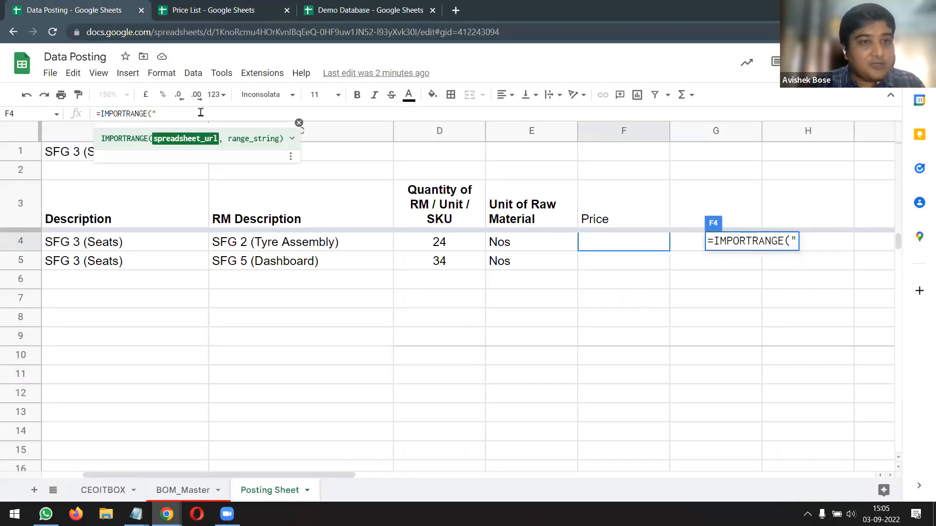
{"action": "key", "text": "ctrl+v"}
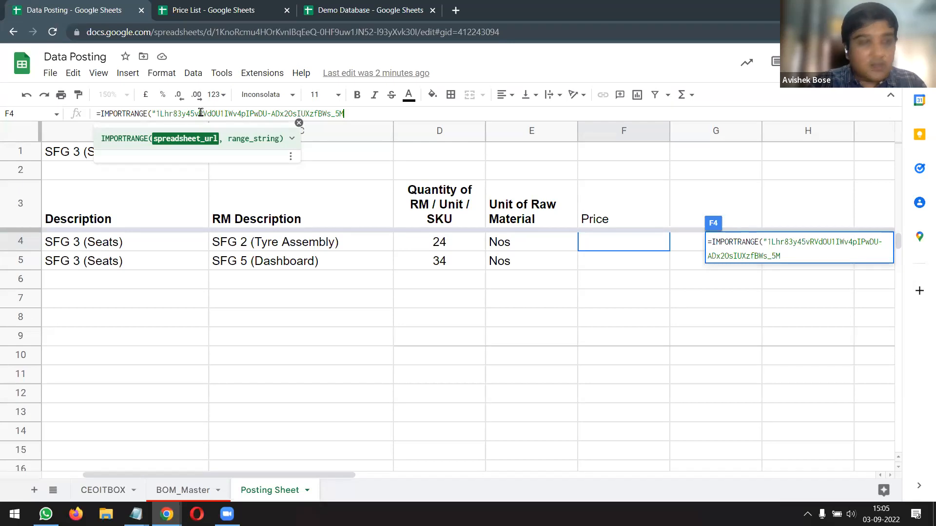
{"action": "type", "text": "\""}
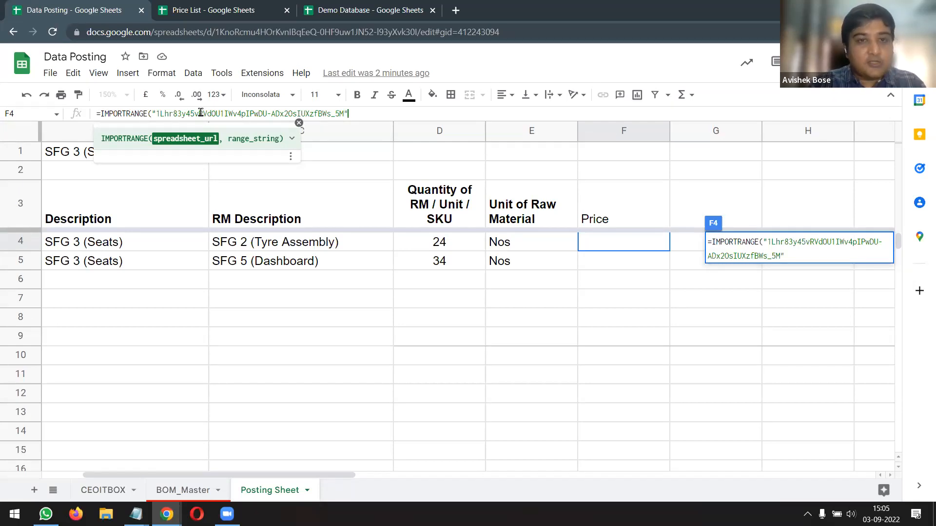
{"action": "type", "text": ","}
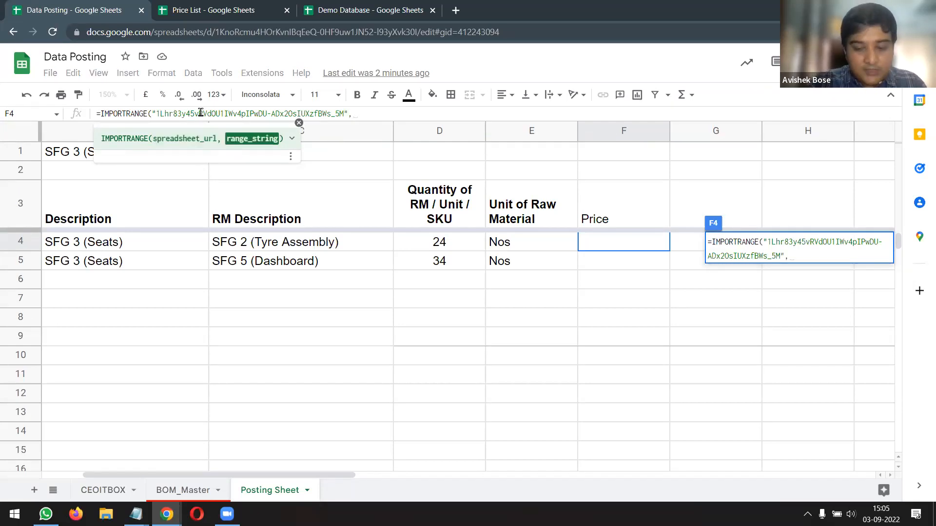
{"action": "type", "text": "\""}
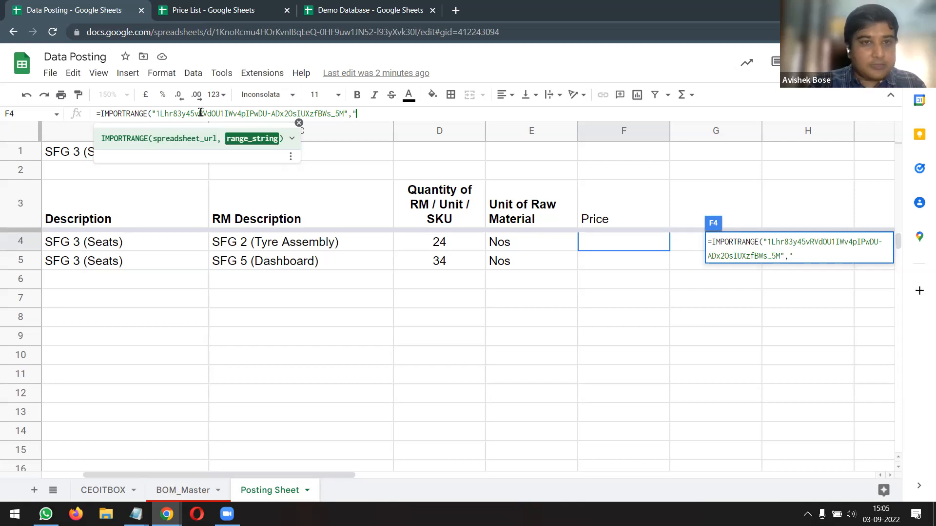
Copy the Price List spreadsheet's sheet name and insert "Price Master!" into the range string of the F4 IMPORTRANGE formula
{"action": "left_click", "coordinate": [204, 9]}
{"action": "double_click", "coordinate": [118, 490]}
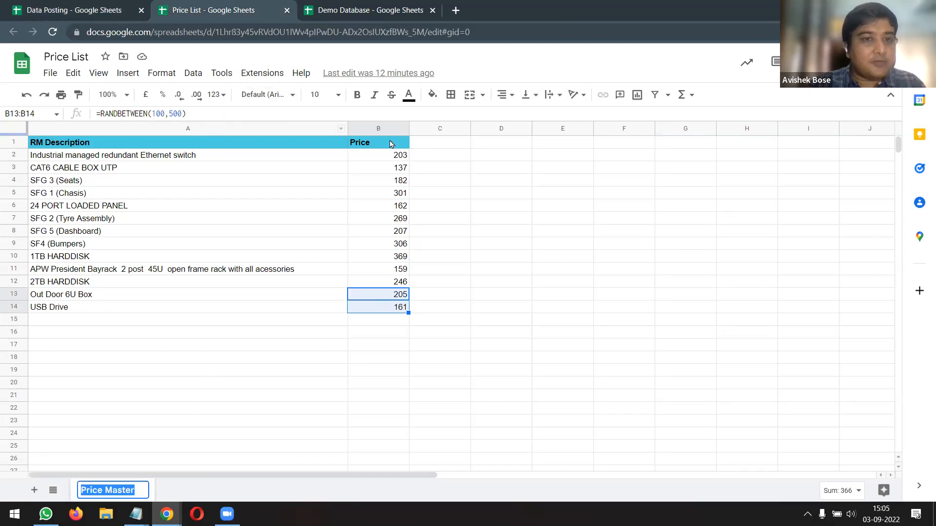
{"action": "left_click", "coordinate": [128, 11]}
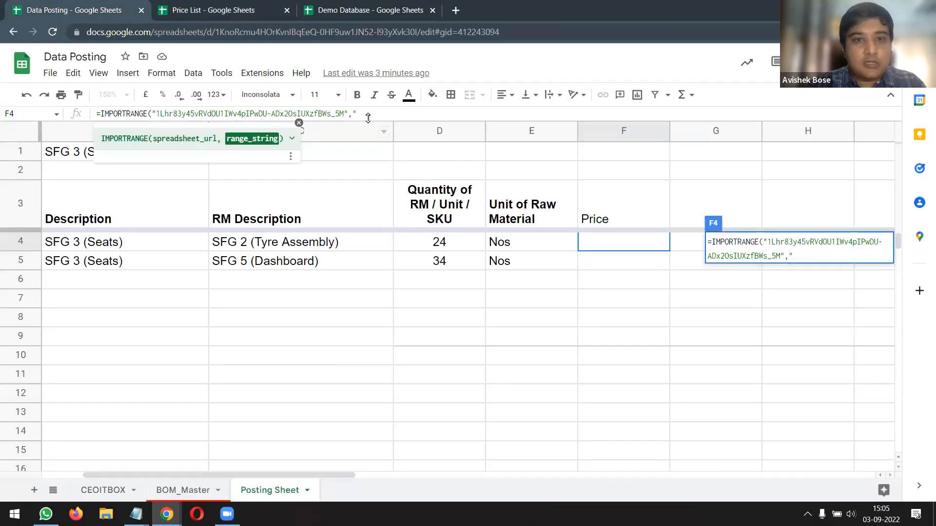
{"action": "type", "text": "Price Master"}
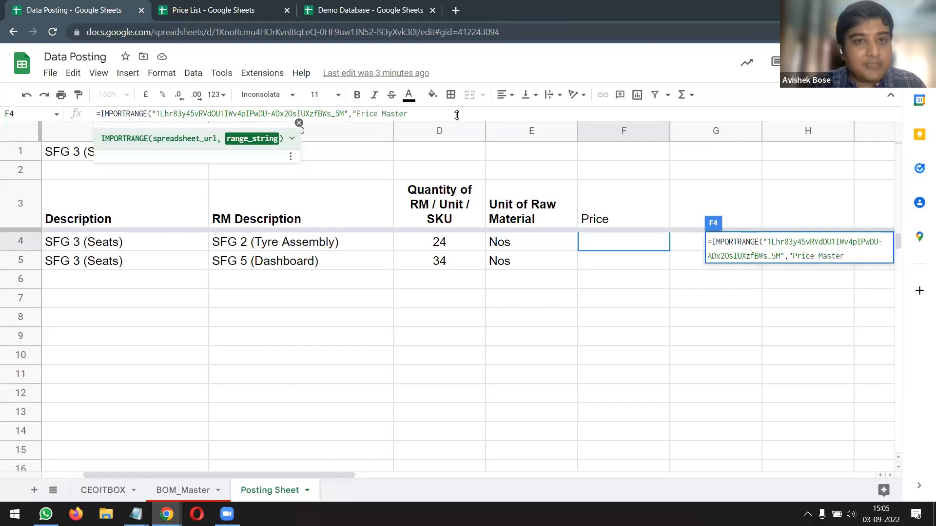
{"action": "type", "text": "!"}
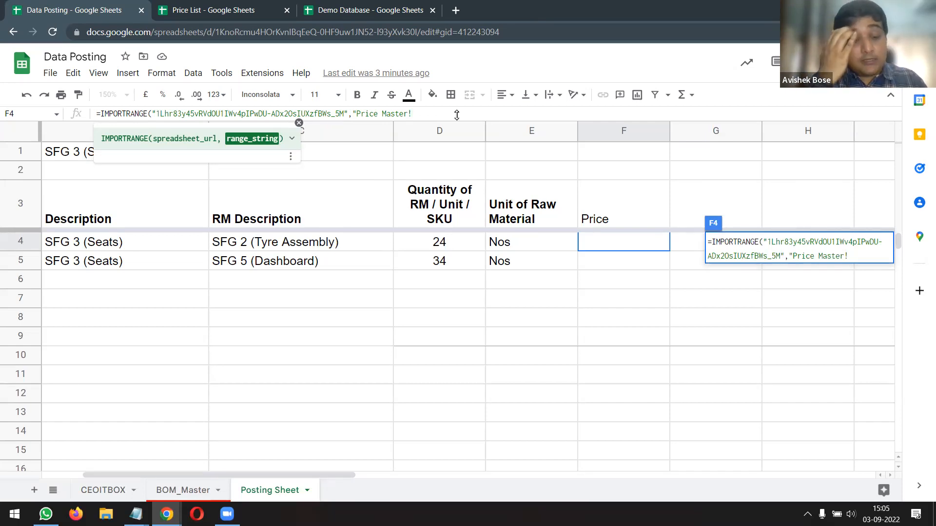
Complete the IMPORTRANGE range string with columns A:B, close the formula and enter it in cell F4
{"action": "type", "text": "A"}
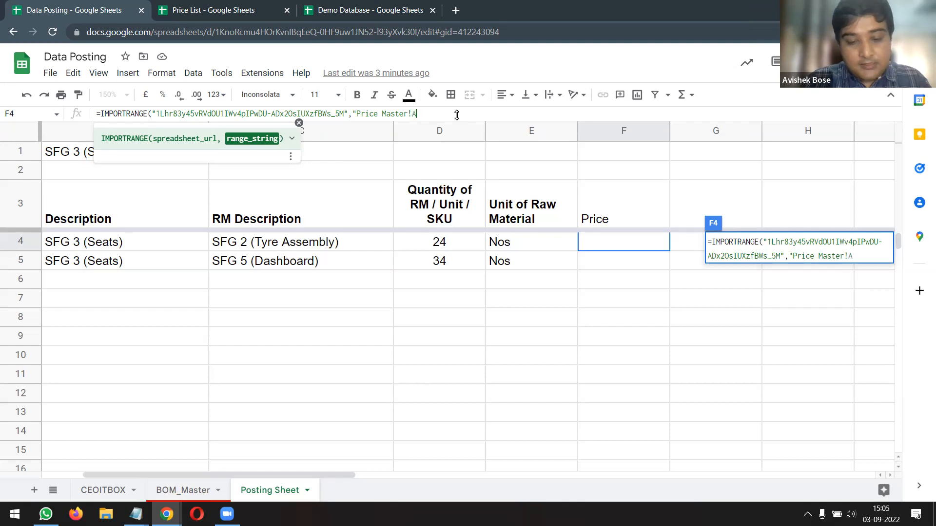
{"action": "type", "text": ":B"}
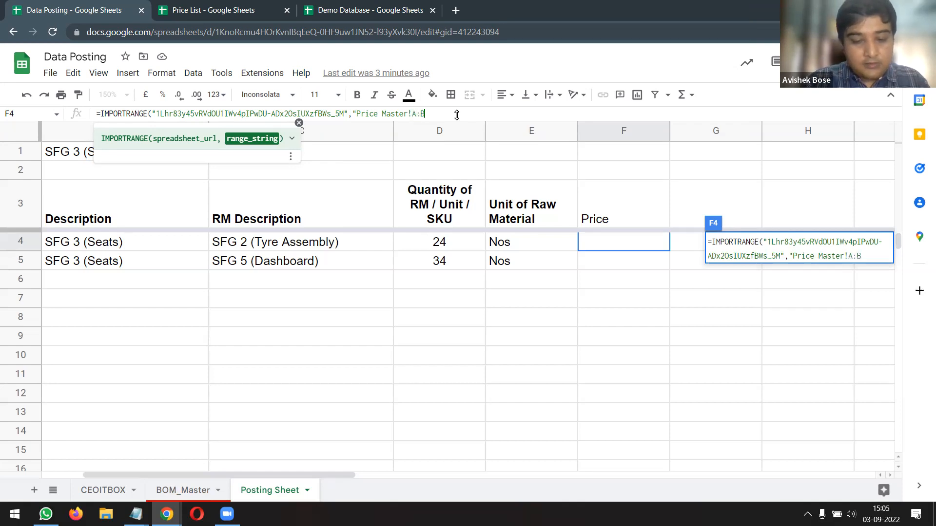
{"action": "type", "text": "\")"}
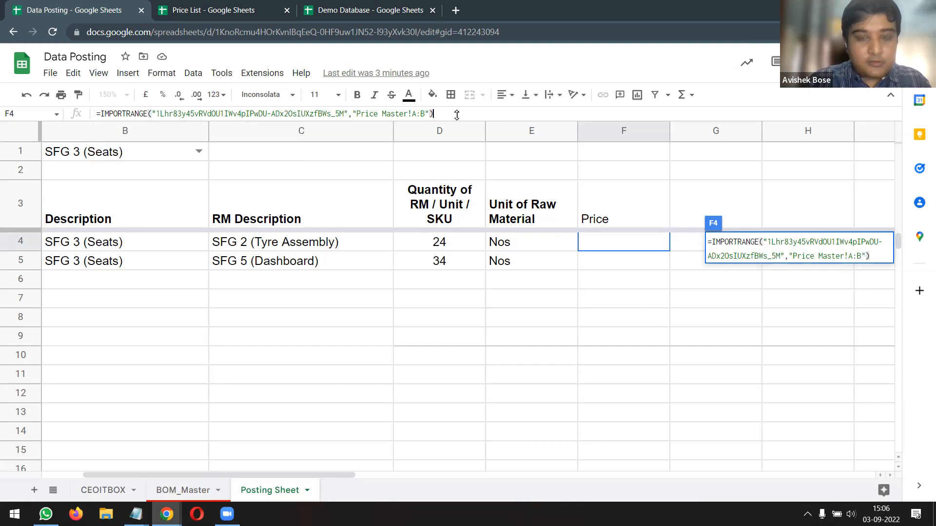
{"action": "key", "text": "Return"}
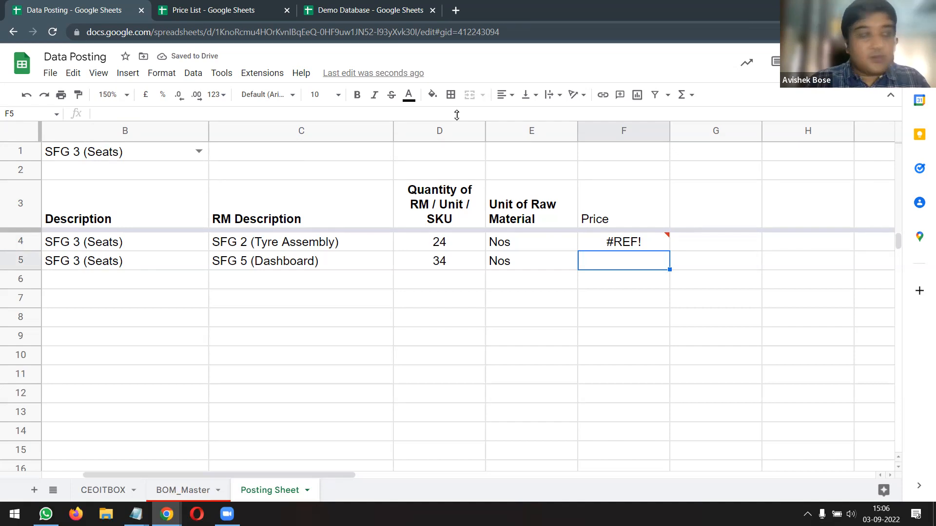
Allow access between the two spreadsheets from the error in cell F4
{"action": "left_click", "coordinate": [632, 248]}
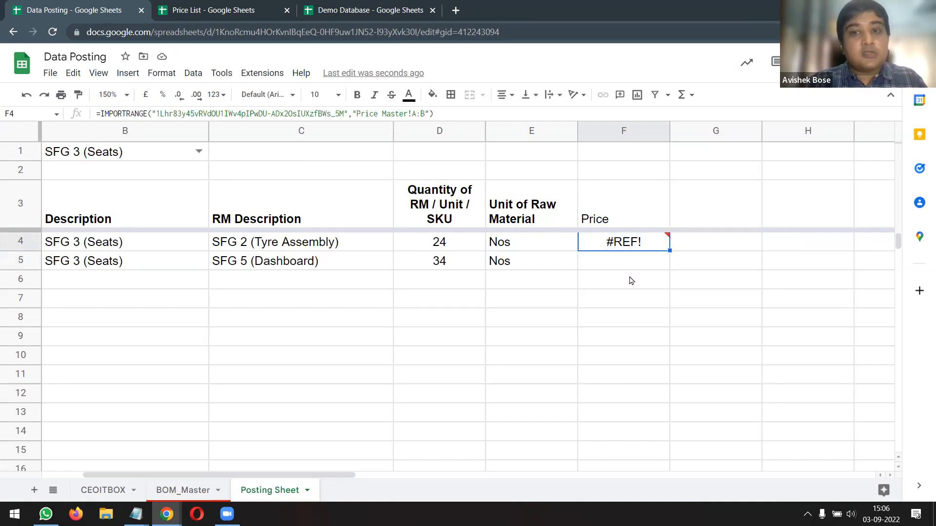
{"action": "mouse_move", "coordinate": [627, 250]}
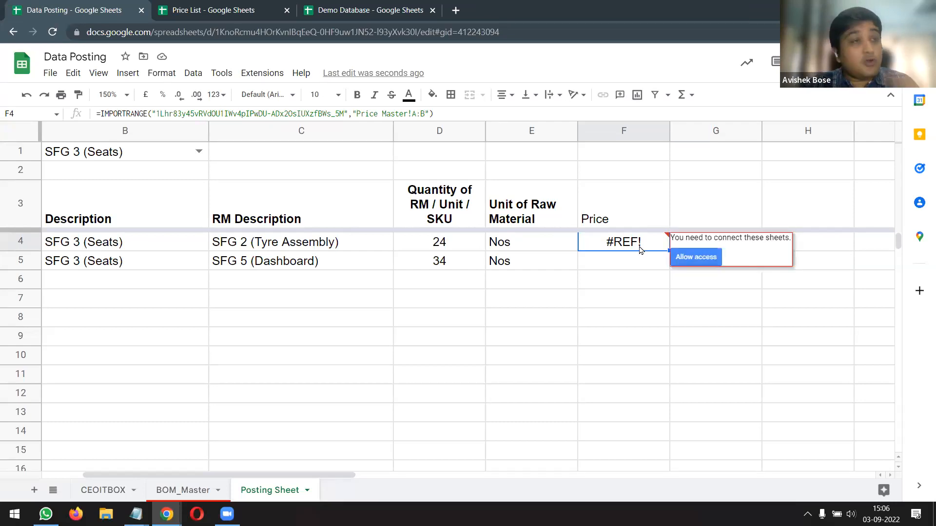
{"action": "left_click", "coordinate": [695, 262]}
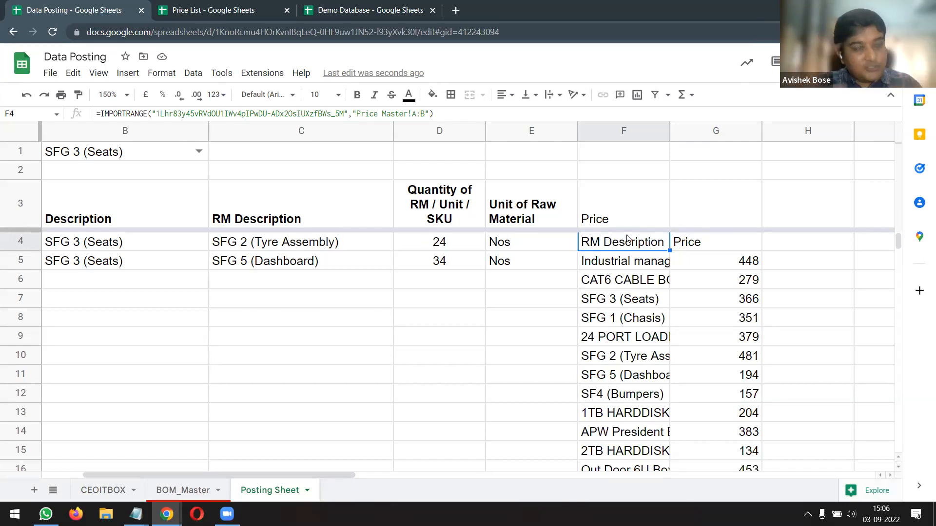
Compare the data imported into the Posting Sheet with the RM Description and Price columns of the Price List spreadsheet
{"action": "scroll", "coordinate": [700, 360], "scroll_direction": "down", "scroll_amount": 3}
{"action": "scroll", "coordinate": [700, 360], "scroll_direction": "up", "scroll_amount": 3}
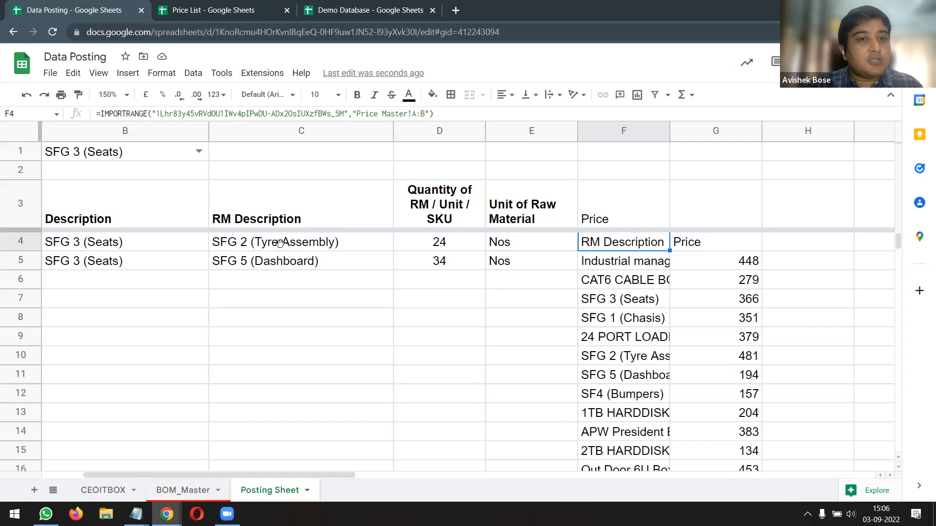
{"action": "left_click", "coordinate": [253, 13]}
{"action": "left_click", "coordinate": [155, 129]}
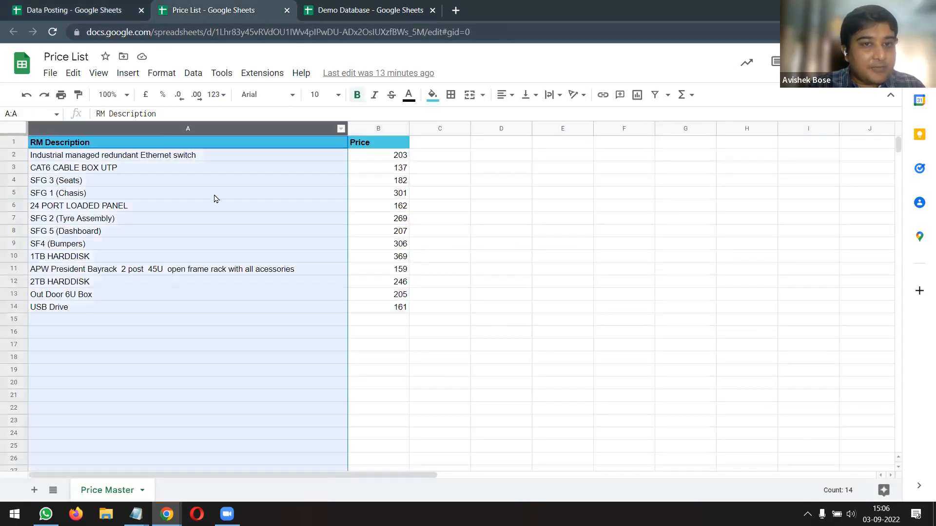
{"action": "left_click", "coordinate": [379, 131]}
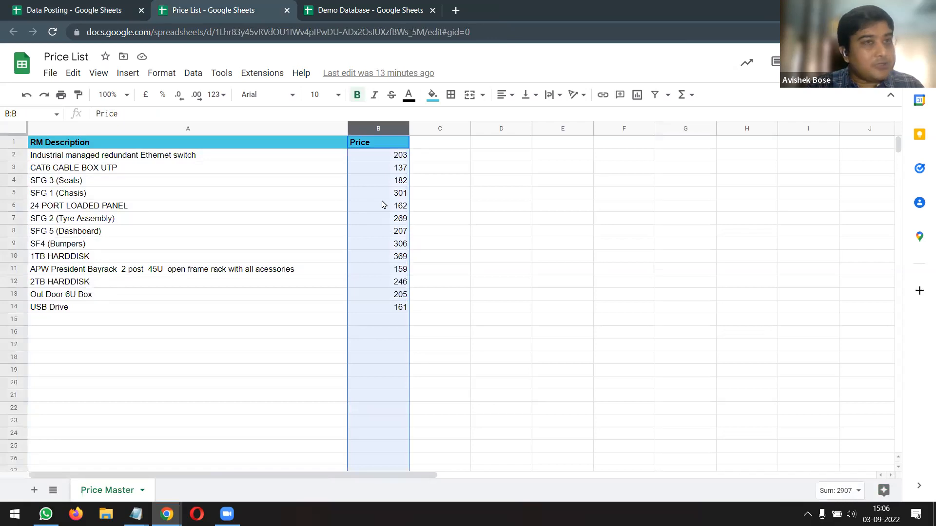
{"action": "left_click", "coordinate": [69, 10]}
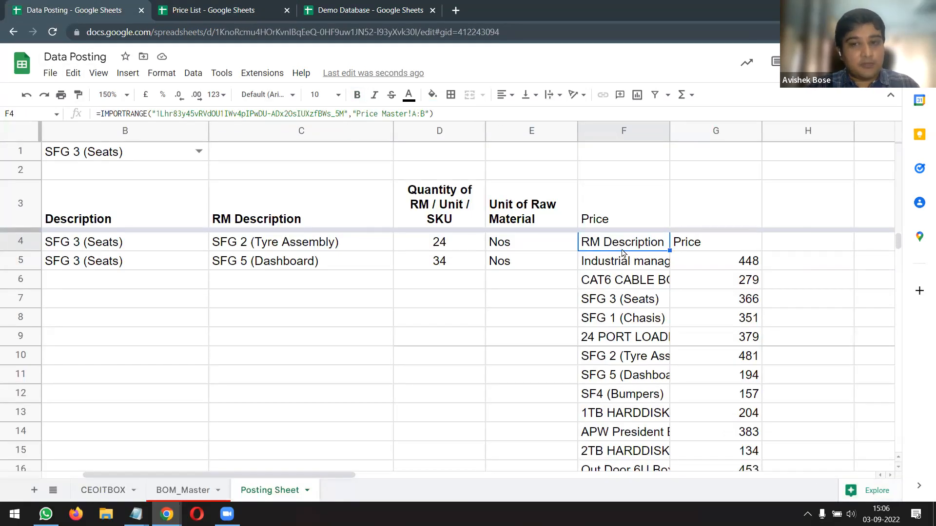
{"action": "left_click", "coordinate": [229, 9]}
{"action": "left_click_drag", "start_coordinate": [383, 284], "coordinate": [380, 282]}
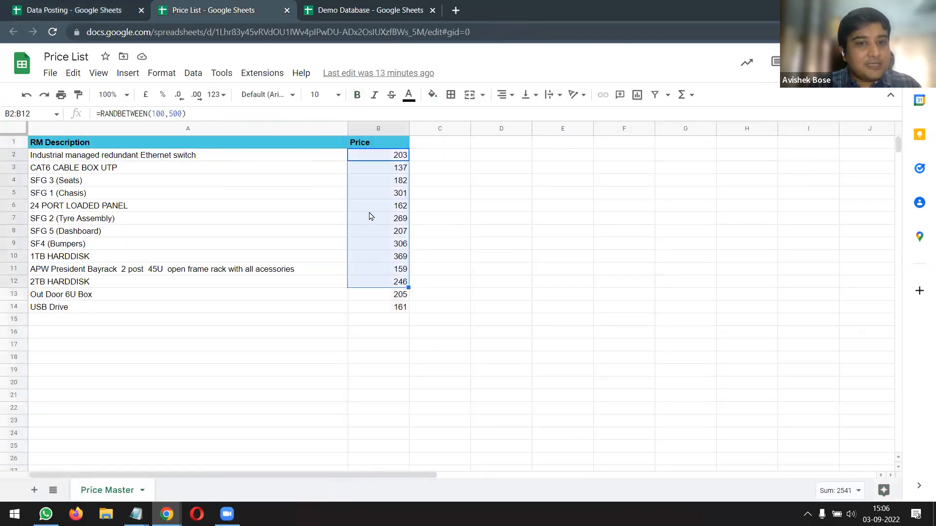
{"action": "left_click_drag", "start_coordinate": [177, 172], "coordinate": [178, 275]}
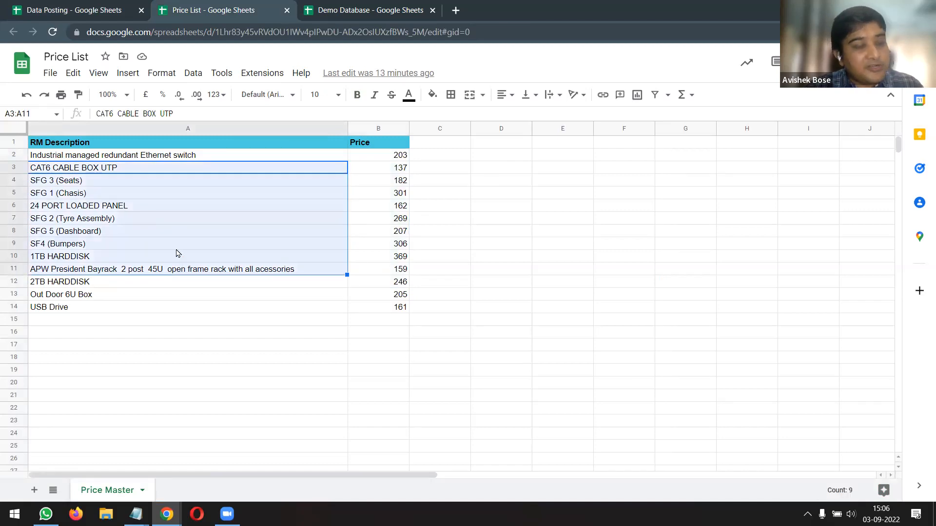
{"action": "left_click", "coordinate": [104, 9]}
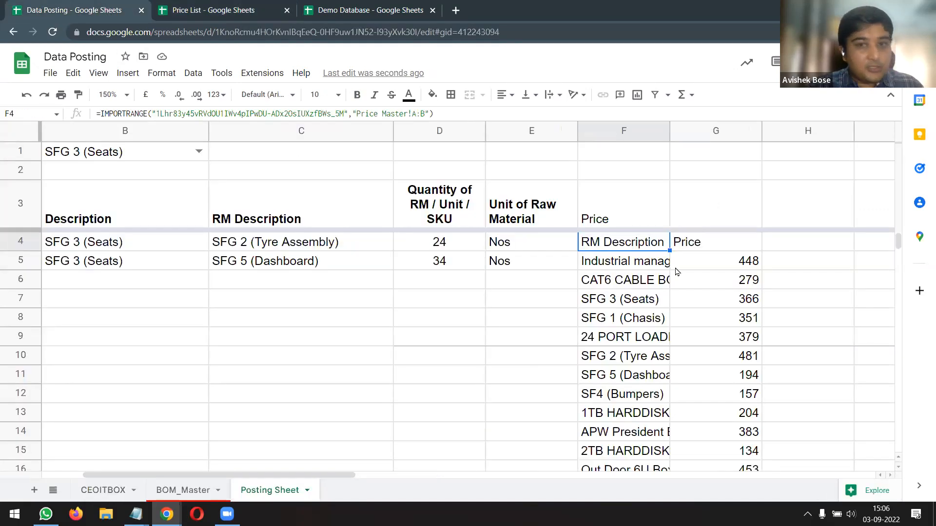
Start wrapping the IMPORTRANGE formula in cell F4 with a VLOOKUP function
{"action": "left_click", "coordinate": [103, 114]}
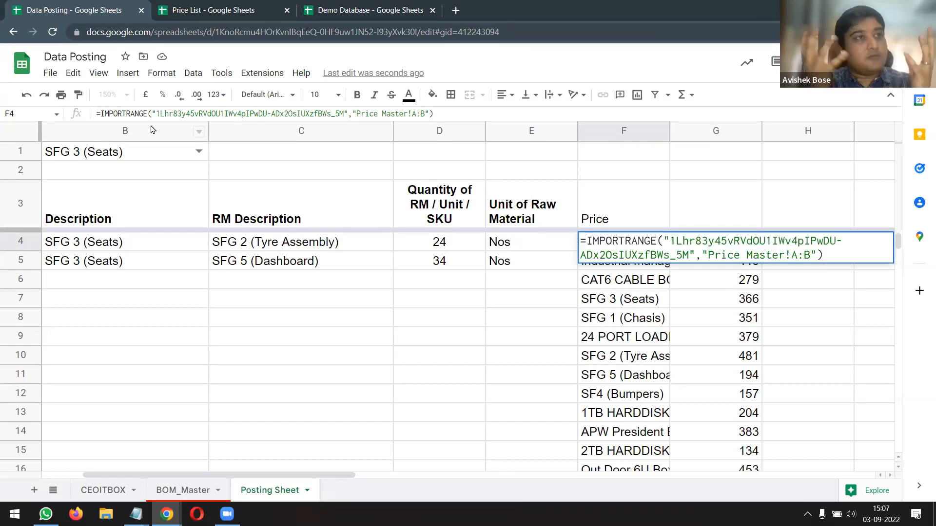
{"action": "type", "text": "v"}
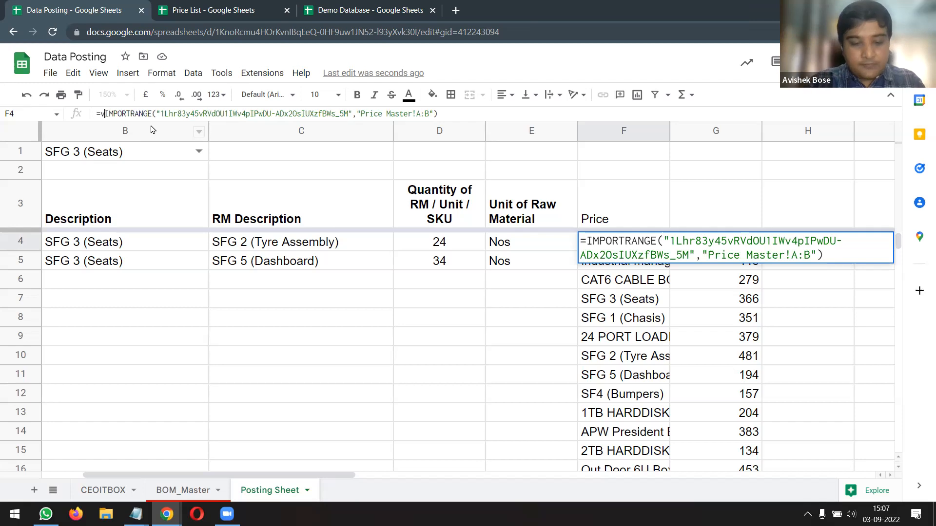
{"action": "type", "text": "l"}
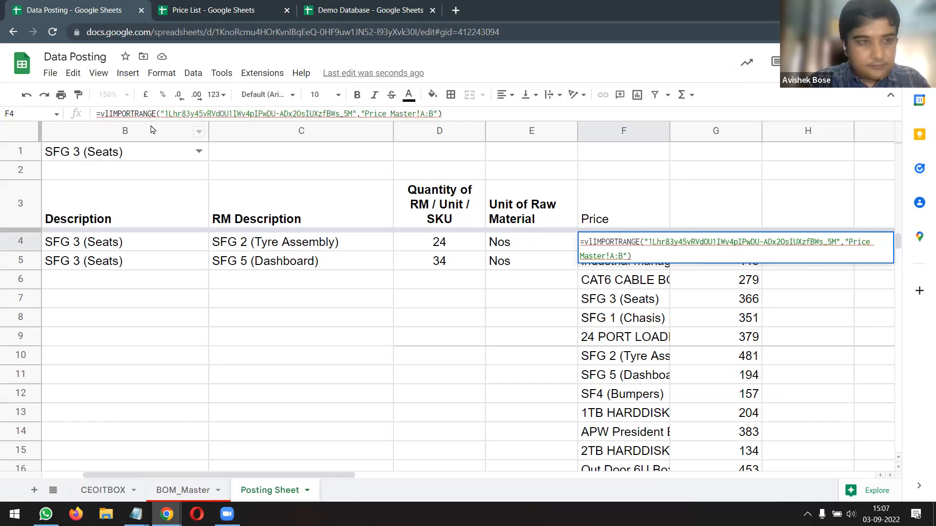
{"action": "type", "text": "ookup("}
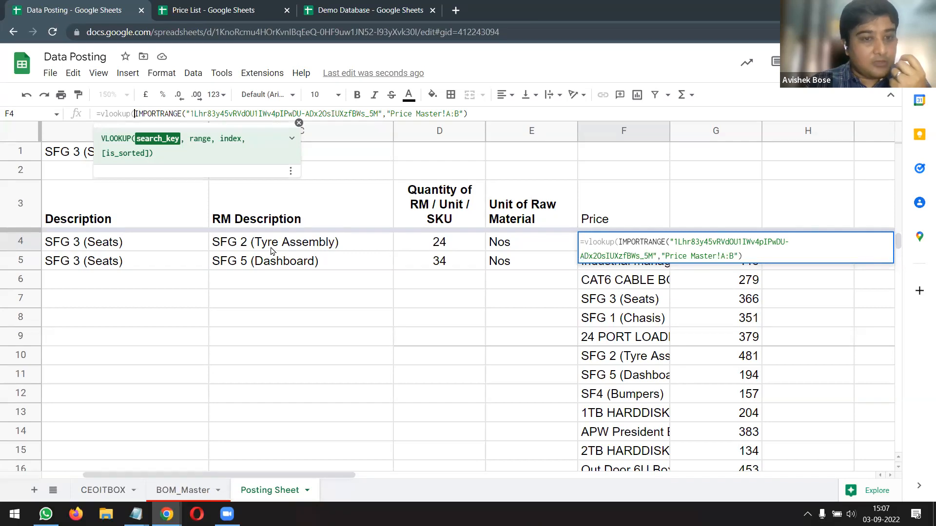
Set the VLOOKUP search key to the open-ended RM Description range C4:C, with the IMPORTRANGE as its lookup range
{"action": "left_click_drag", "start_coordinate": [269, 248], "coordinate": [266, 366]}
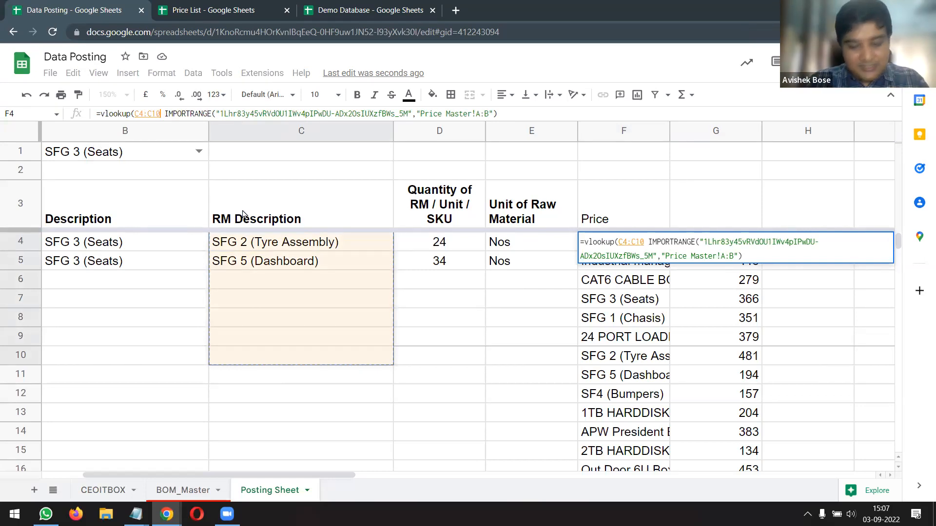
{"action": "key", "text": "BackSpace"}
{"action": "key", "text": "BackSpace"}
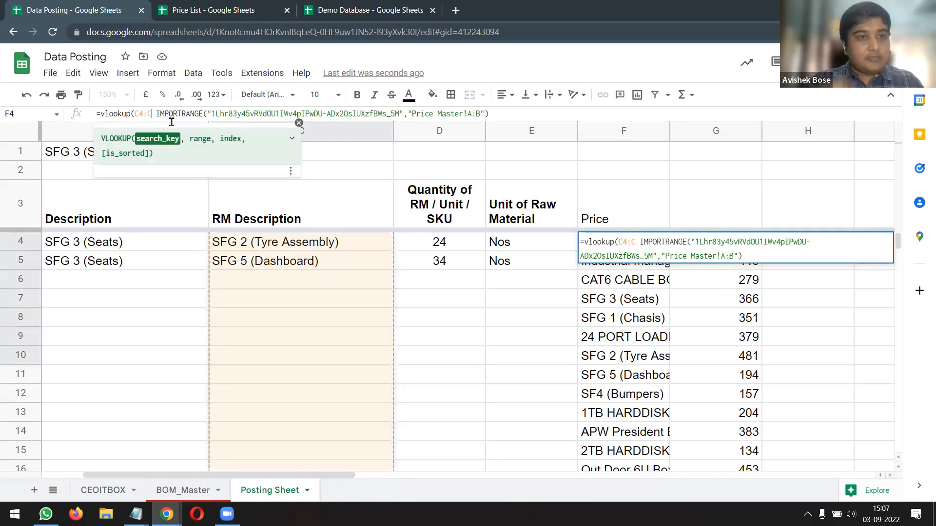
{"action": "type", "text": ","}
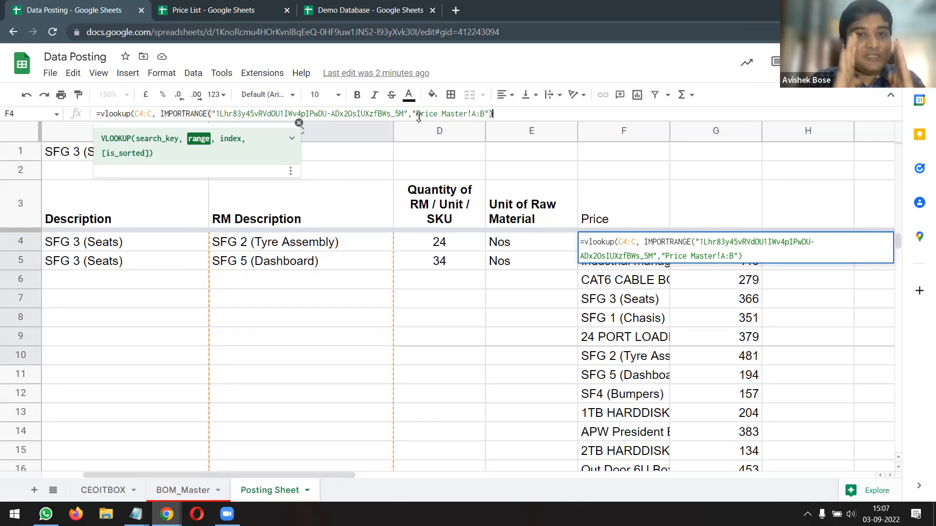
Finish the VLOOKUP with index 2 and is_sorted 0, wrap it in ArrayFormula and enter it in F4
{"action": "type", "text": ","}
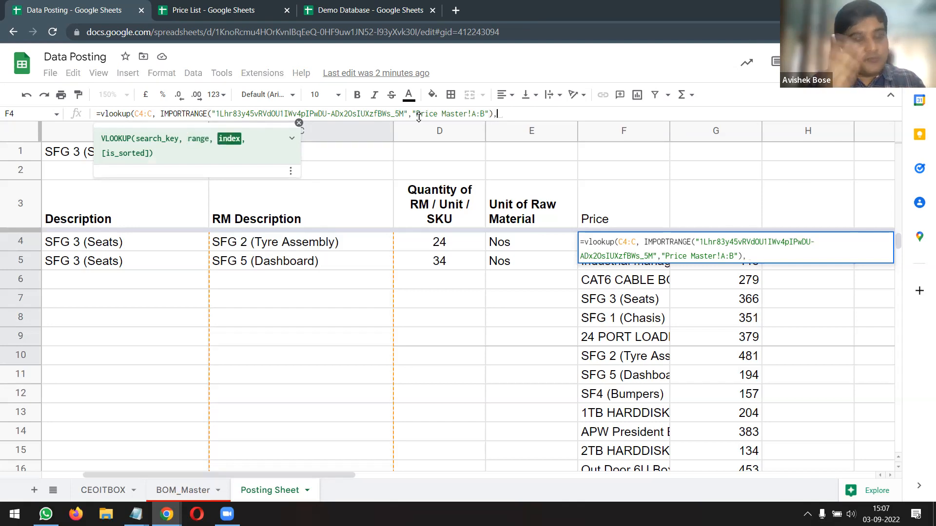
{"action": "type", "text": "2"}
{"action": "type", "text": ",0"}
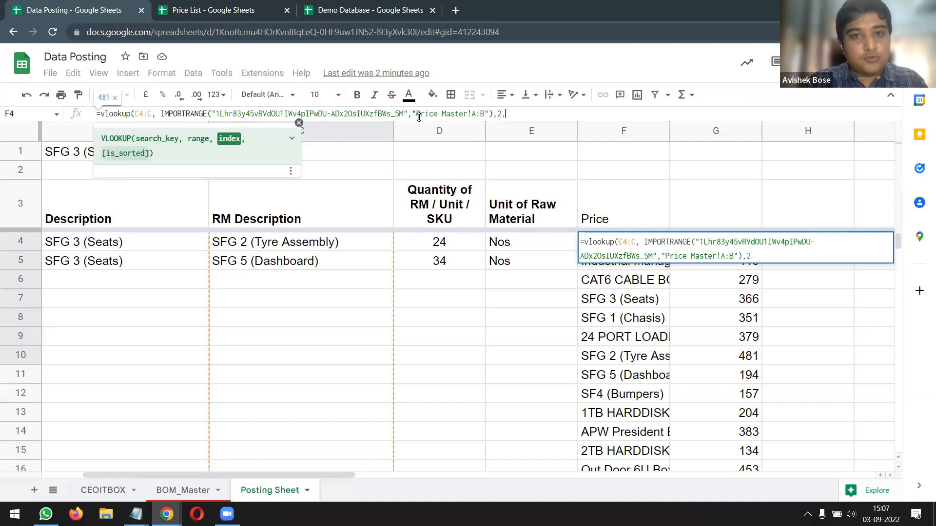
{"action": "type", "text": ")"}
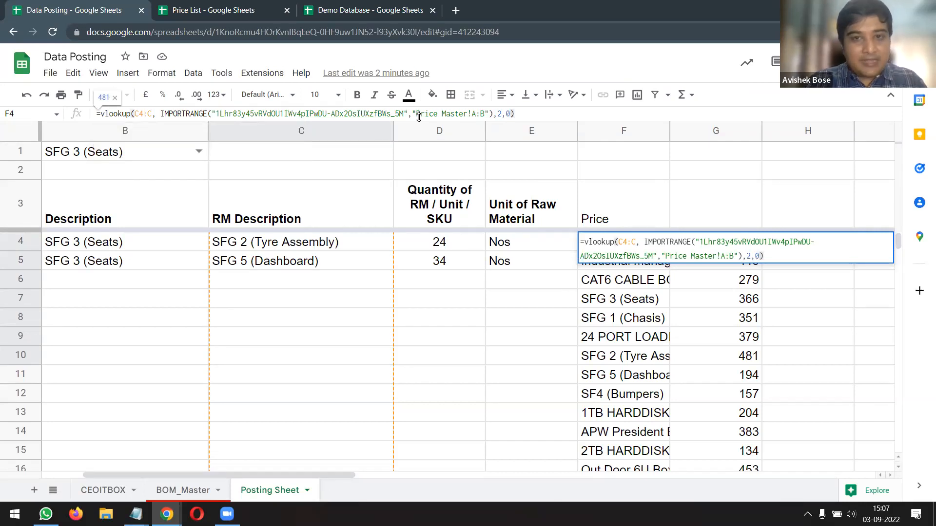
{"action": "key", "text": "ctrl+shift+Return"}
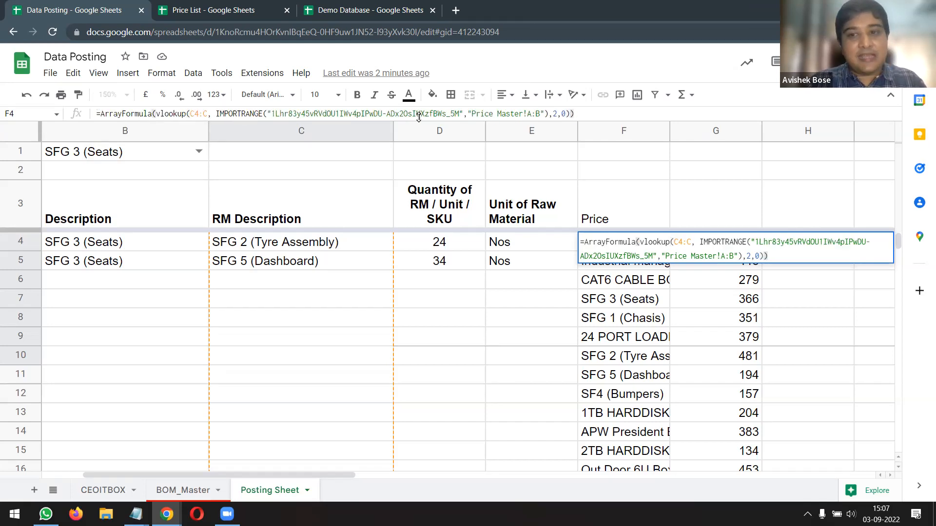
{"action": "key", "text": "Return"}
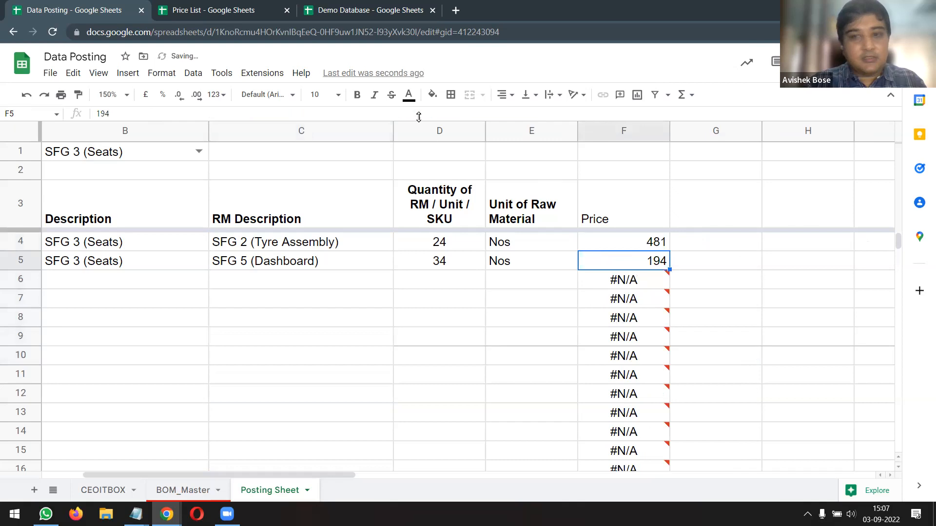
{"action": "key", "text": "Up"}
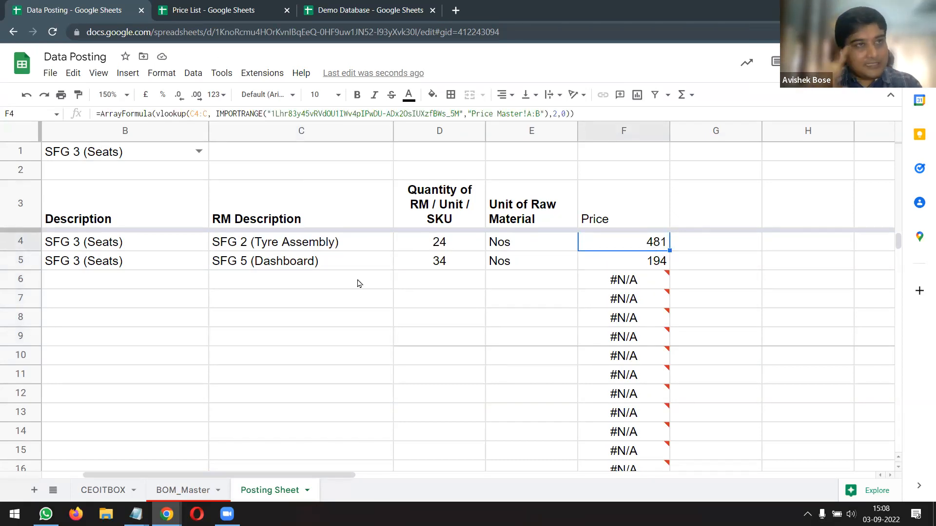
Copy the RM description from C4 and search the Price List spreadsheet for "SFG 2 (Tyre Assembly)" to check its price
{"action": "left_click", "coordinate": [277, 247]}
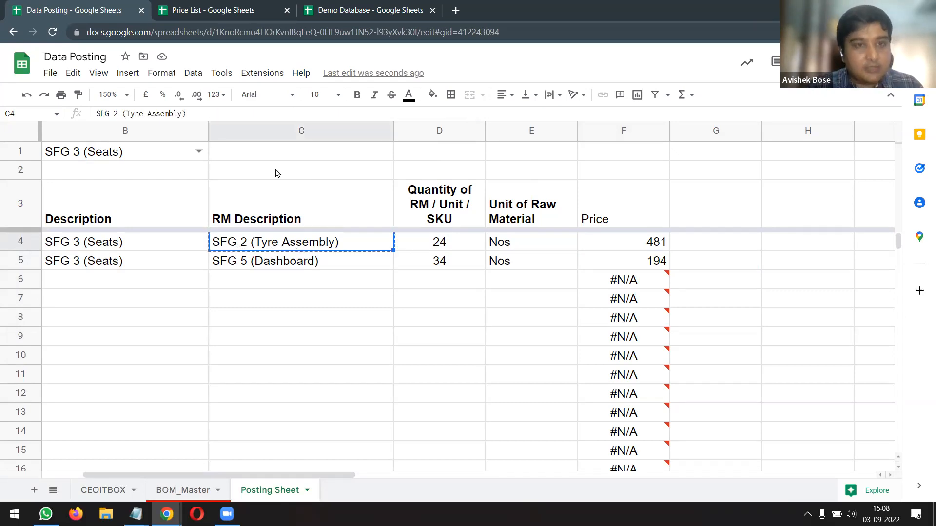
{"action": "key", "text": "ctrl+Tab"}
{"action": "left_click", "coordinate": [273, 236]}
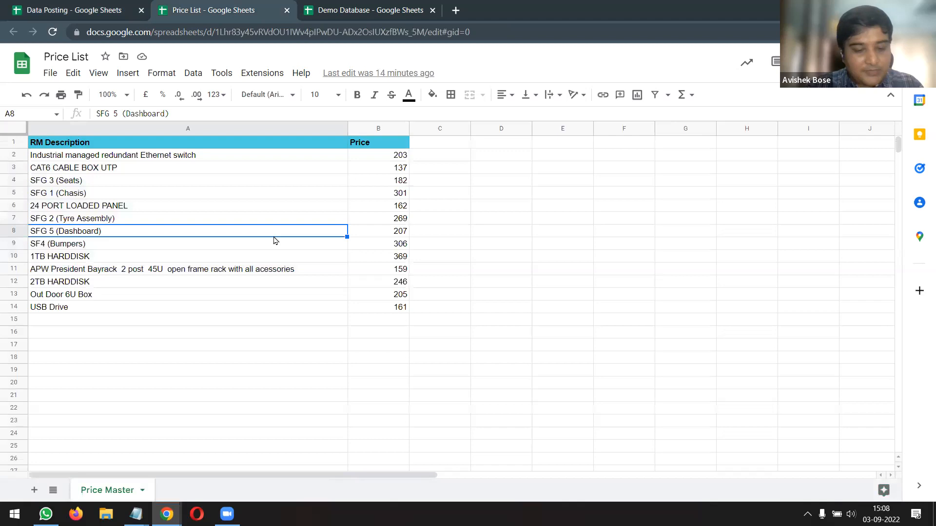
{"action": "key", "text": "ctrl+f"}
{"action": "type", "text": "SFG 2 (Tyre Assembly)"}
{"action": "left_click", "coordinate": [399, 226]}
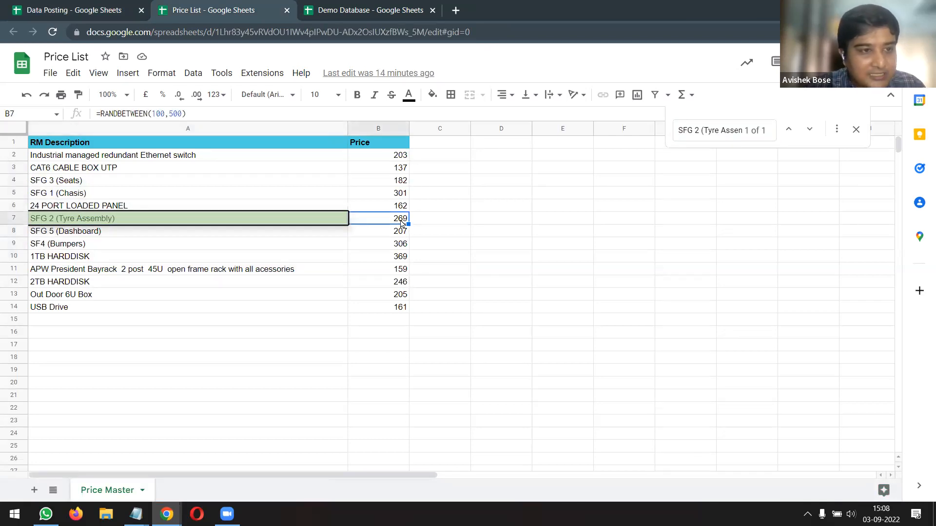
{"action": "left_click", "coordinate": [361, 10]}
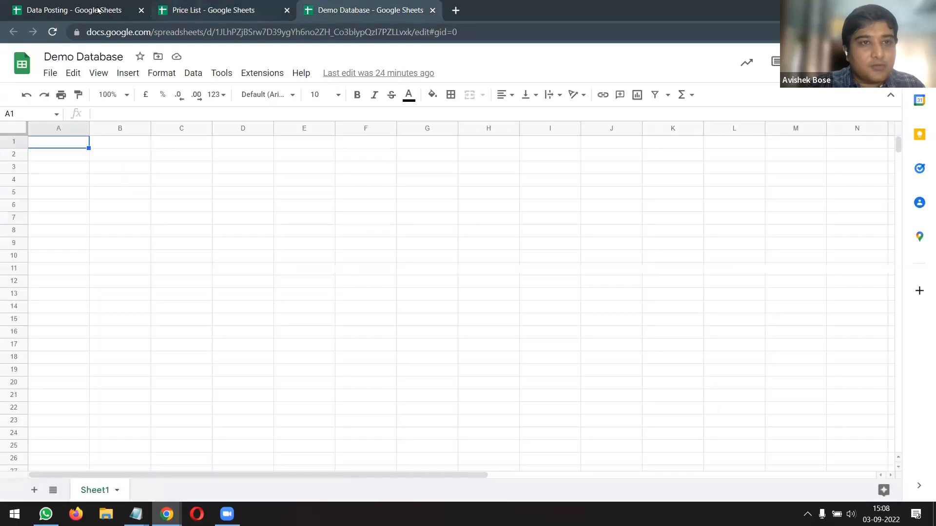
Compare the SFG 2 (Tyre Assembly) price in the Posting Sheet with its row in the Price List spreadsheet
{"action": "left_click", "coordinate": [98, 10]}
{"action": "left_click", "coordinate": [633, 245]}
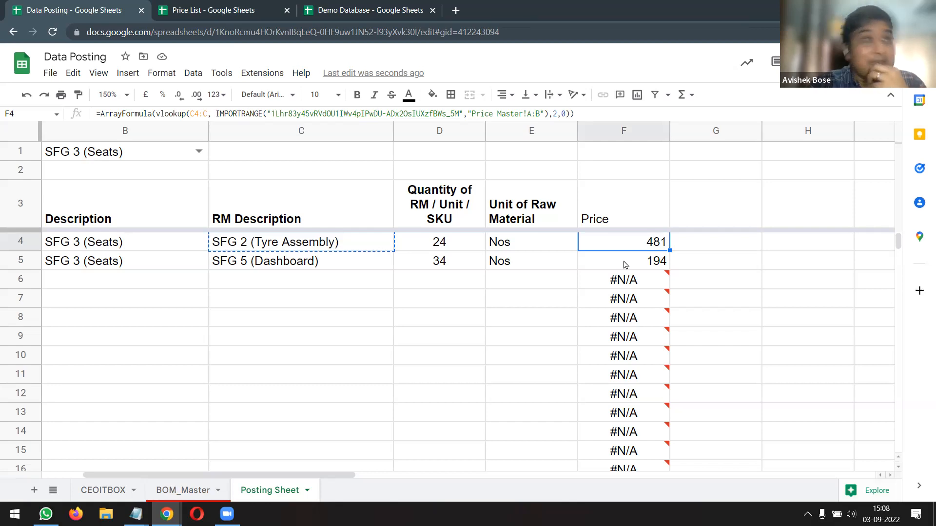
{"action": "left_click", "coordinate": [207, 10]}
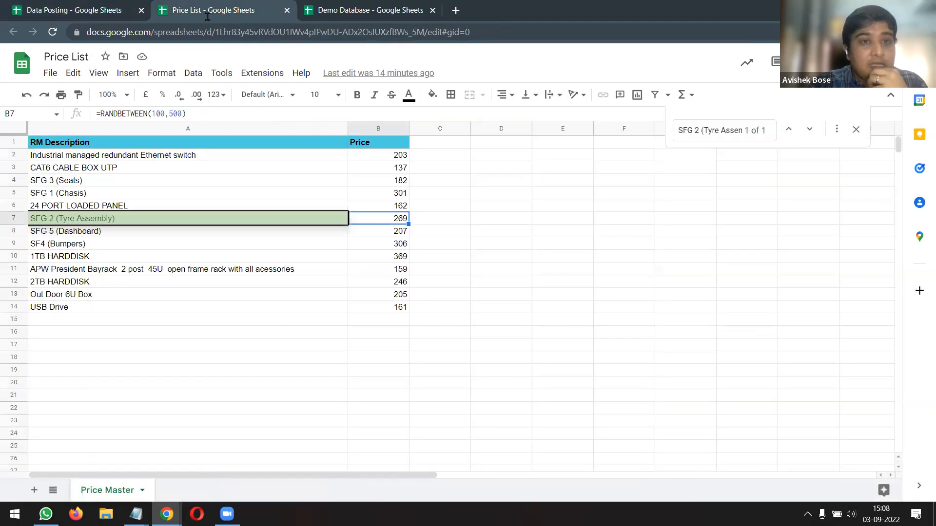
{"action": "left_click", "coordinate": [390, 168]}
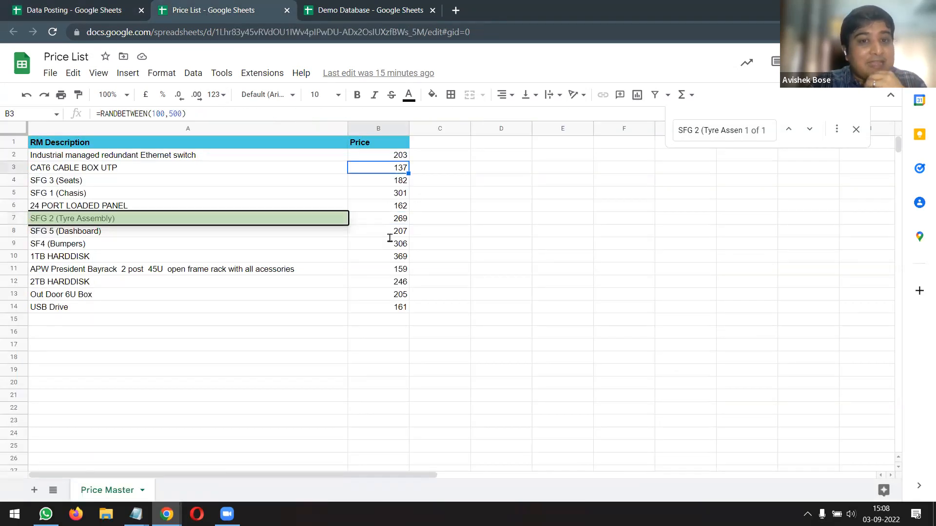
{"action": "left_click", "coordinate": [390, 220]}
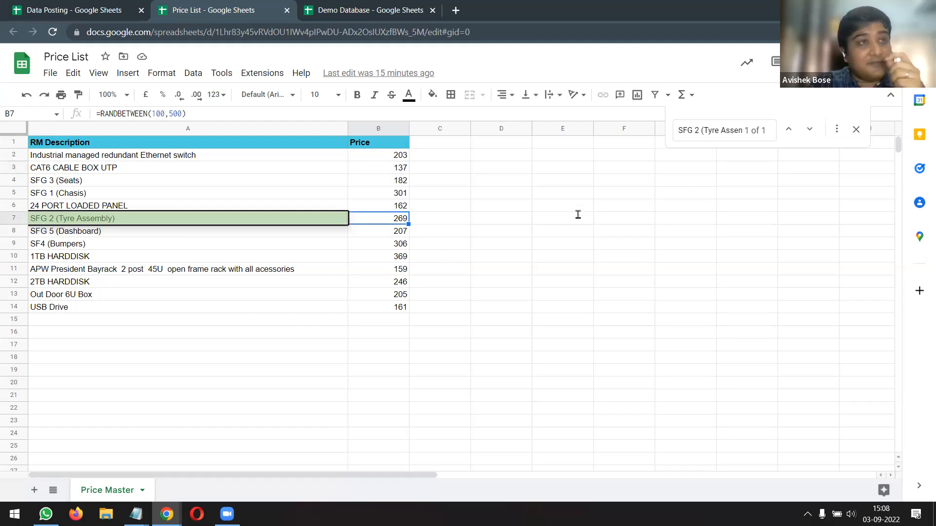
{"action": "left_click", "coordinate": [856, 129]}
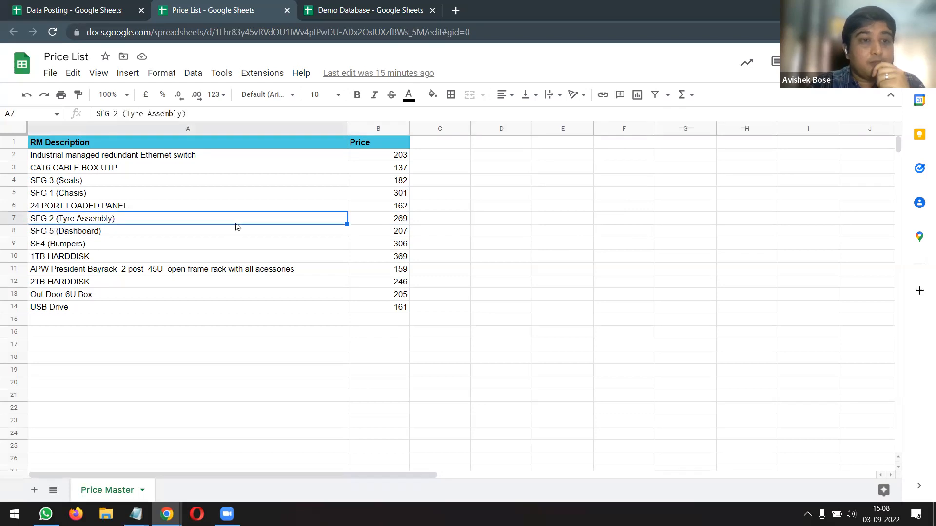
{"action": "left_click_drag", "start_coordinate": [398, 223], "coordinate": [303, 223]}
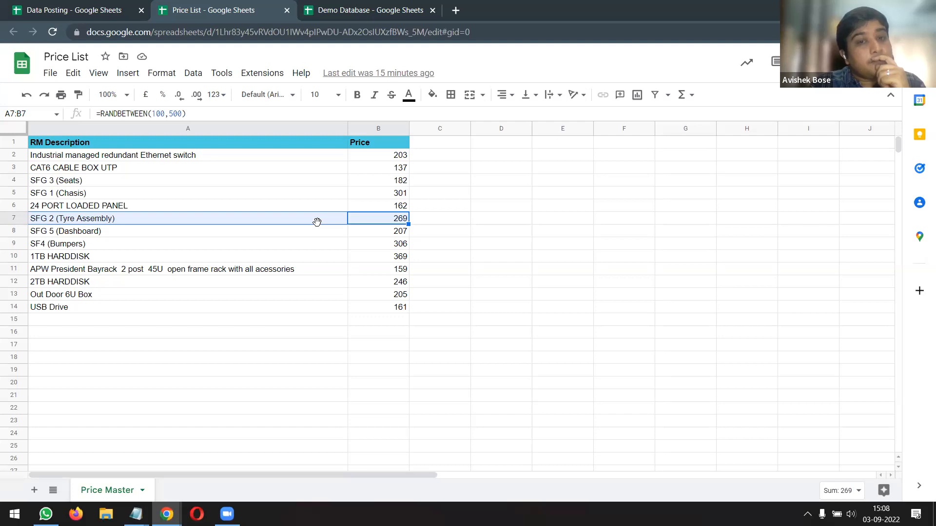
{"action": "left_click", "coordinate": [104, 13]}
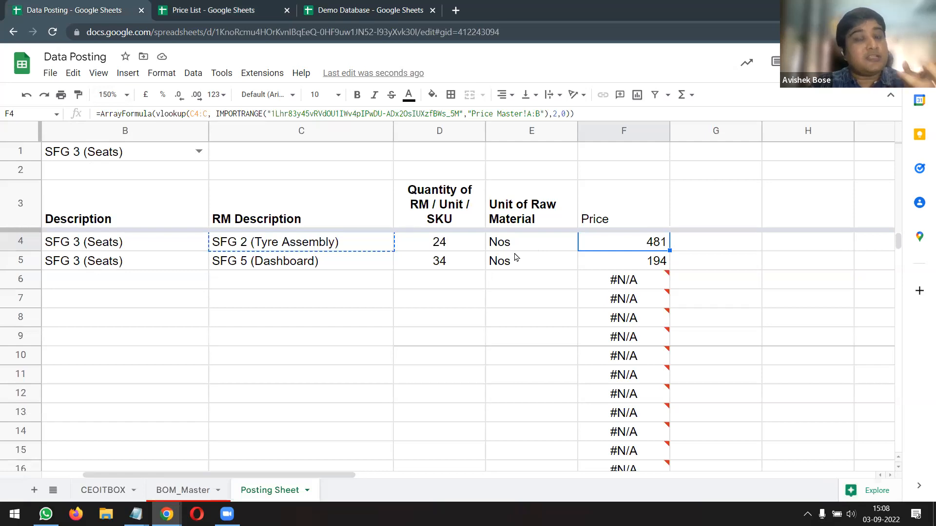
{"action": "left_click", "coordinate": [507, 285]}
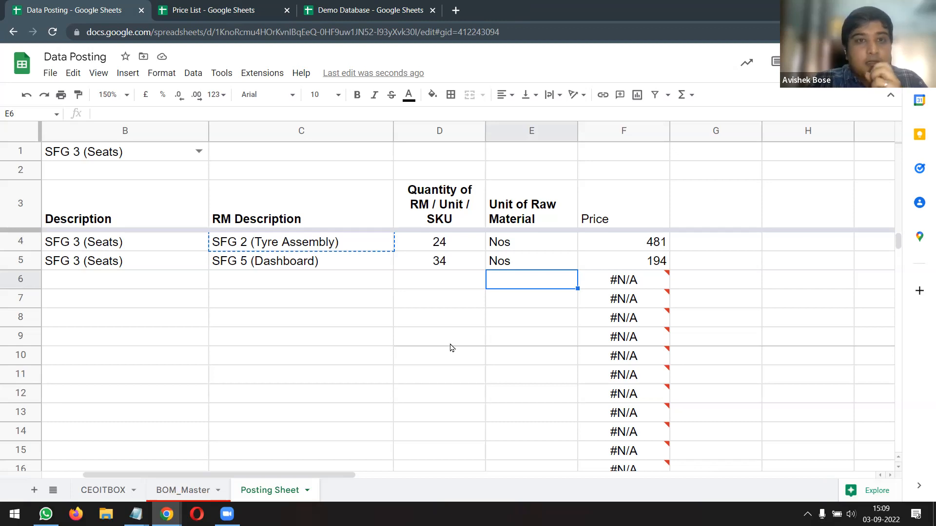
{"action": "key", "text": "ctrl+Tab"}
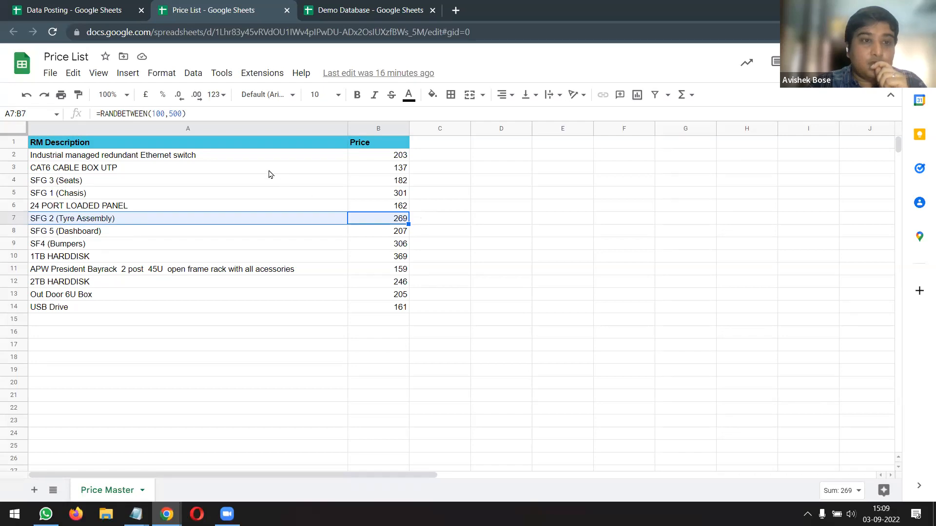
{"action": "left_click", "coordinate": [79, 9]}
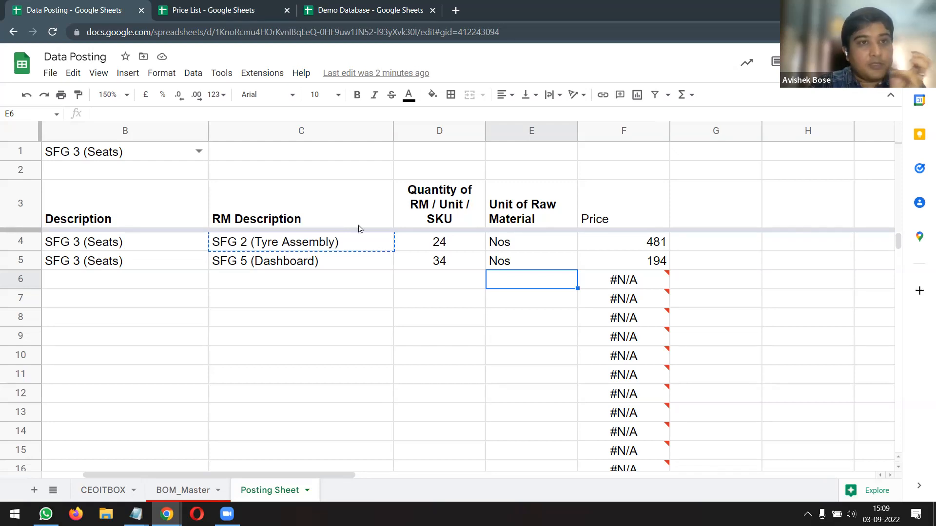
Switch to the Price List spreadsheet and add a "Date" heading in C1 next to Price
{"action": "left_click", "coordinate": [220, 10]}
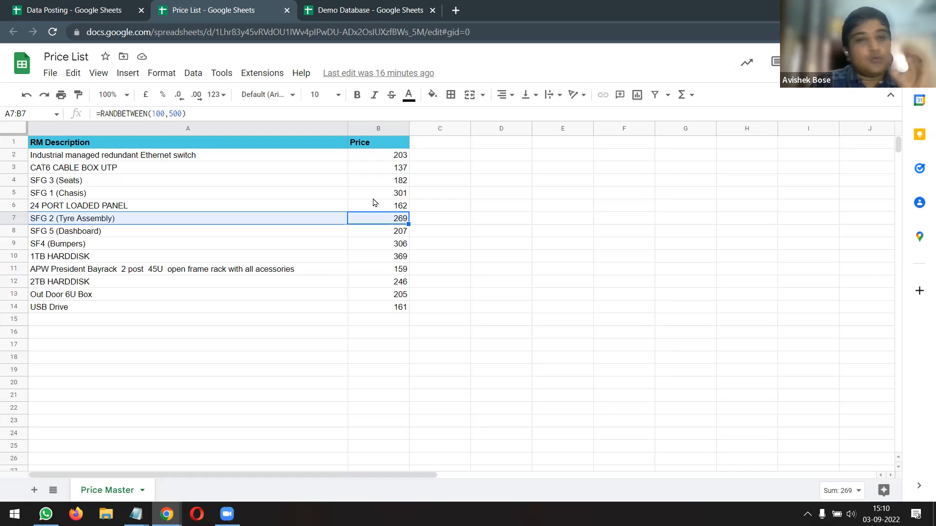
{"action": "left_click_drag", "start_coordinate": [236, 299], "coordinate": [375, 310]}
{"action": "left_click_drag", "start_coordinate": [376, 342], "coordinate": [379, 391]}
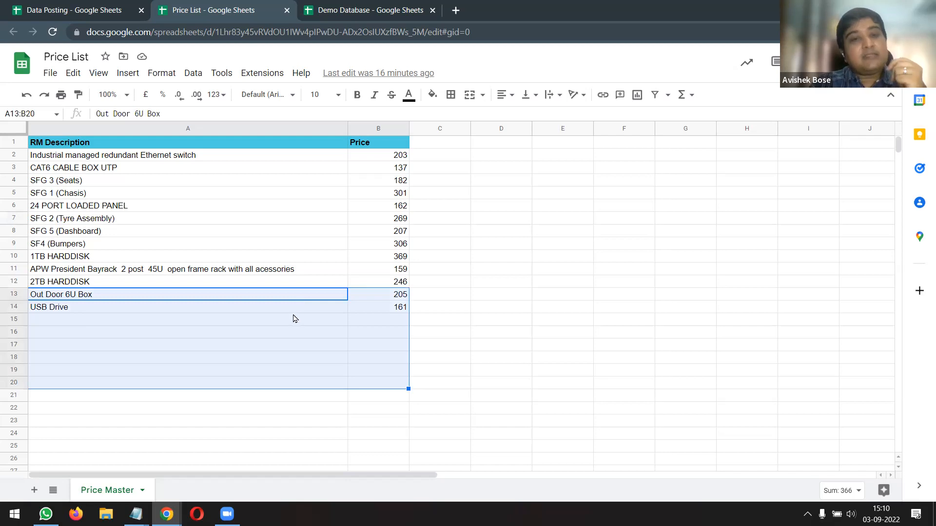
{"action": "key", "text": "Down"}
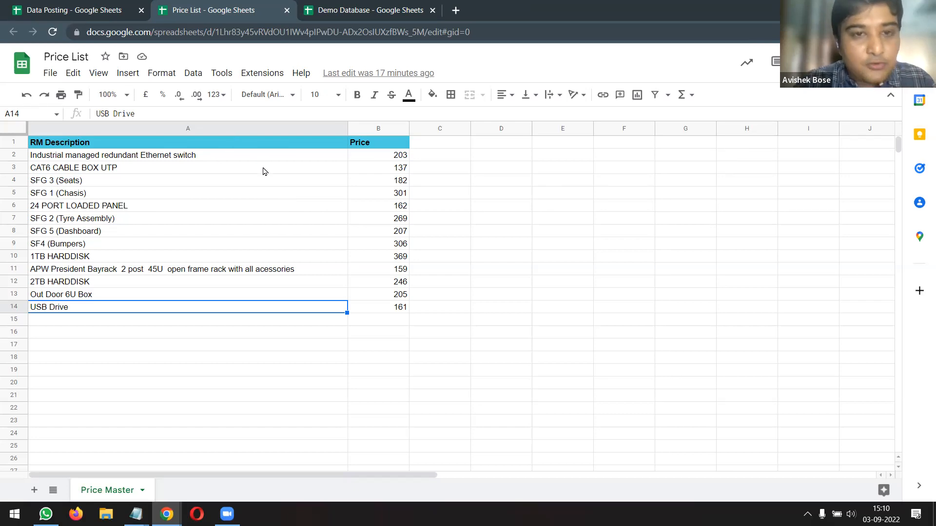
{"action": "left_click", "coordinate": [119, 128]}
{"action": "left_click", "coordinate": [437, 145]}
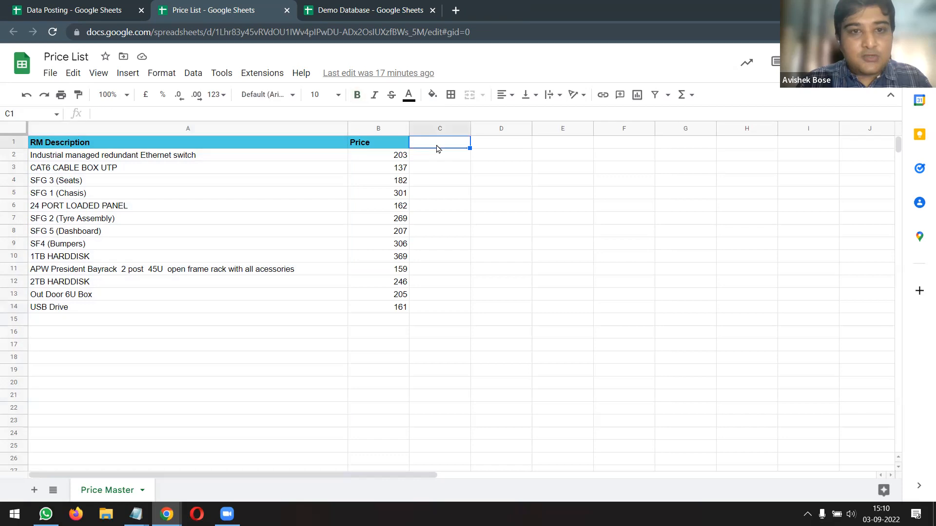
{"action": "type", "text": "Date"}
{"action": "key", "text": "Return"}
{"action": "left_click", "coordinate": [437, 142]}
Enter the date 02/09/2022 in C2 and fill it down to C14 for all listed materials
{"action": "left_click", "coordinate": [443, 155]}
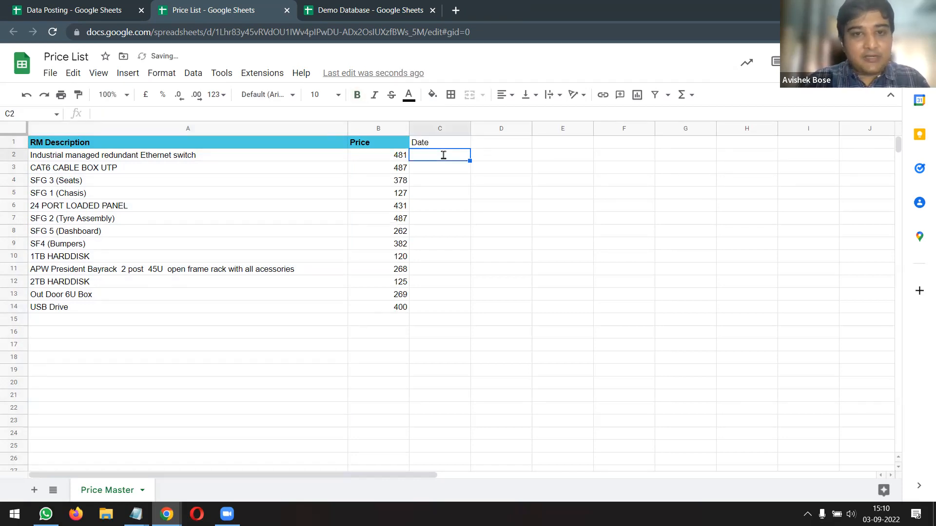
{"action": "key", "text": "ctrl+semicolon"}
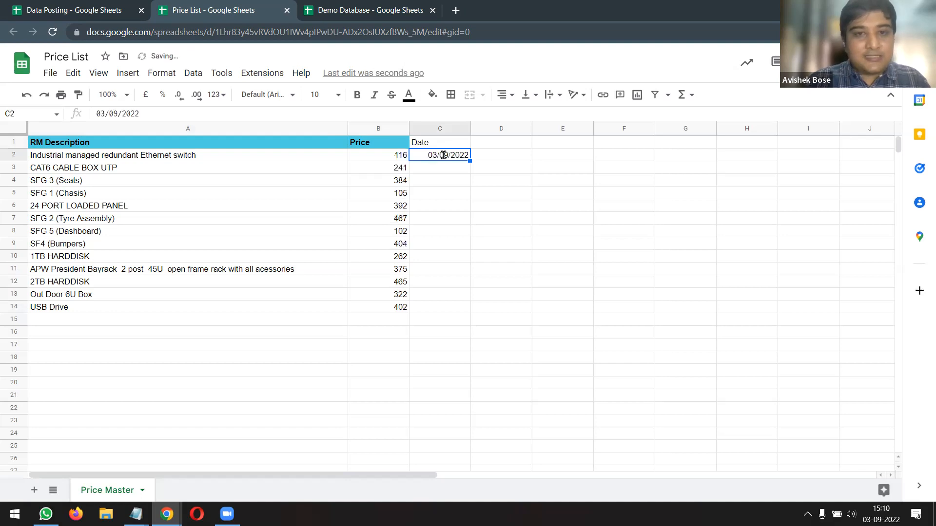
{"action": "double_click", "coordinate": [443, 155]}
{"action": "left_click", "coordinate": [455, 204]}
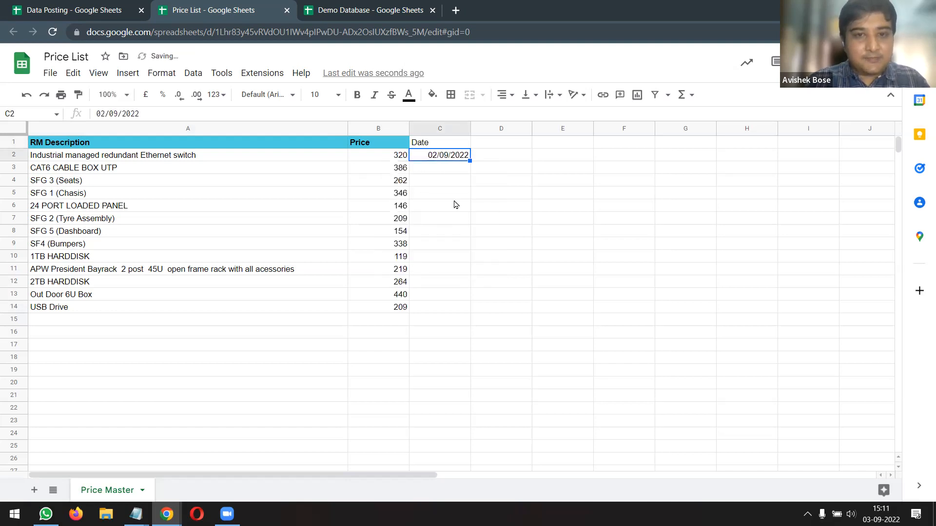
{"action": "left_click_drag", "start_coordinate": [455, 160], "coordinate": [443, 310]}
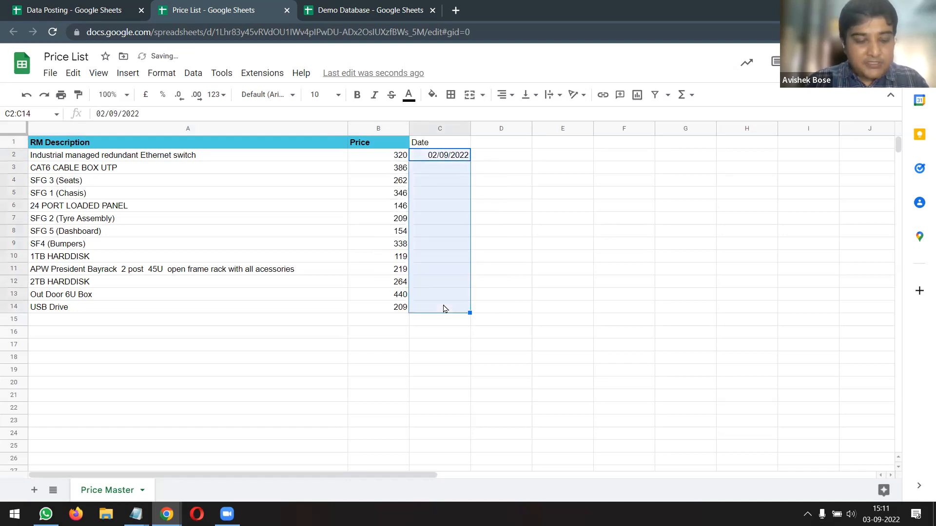
{"action": "key", "text": "ctrl+d"}
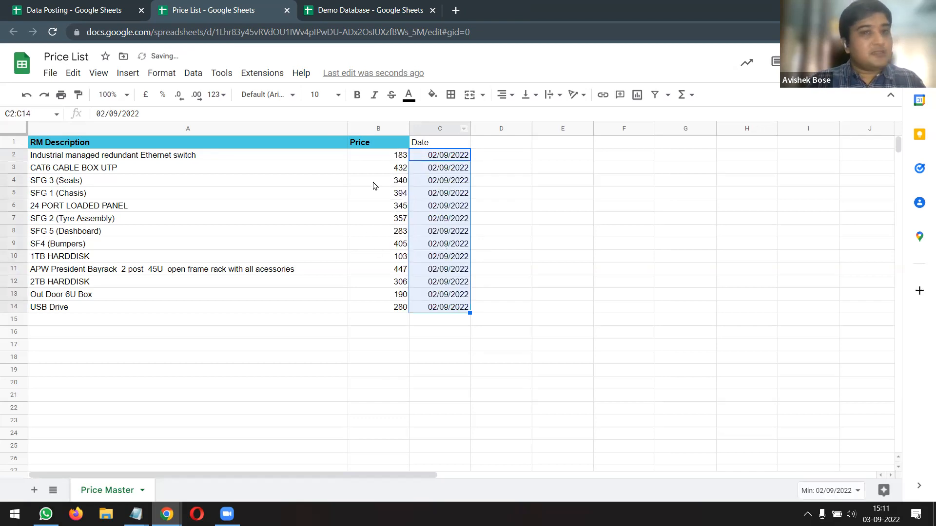
Copy the material, price and date rows A2:C14 and paste them as values only starting at A15
{"action": "left_click_drag", "start_coordinate": [132, 157], "coordinate": [436, 311]}
{"action": "key", "text": "ctrl+c"}
{"action": "left_click", "coordinate": [208, 325]}
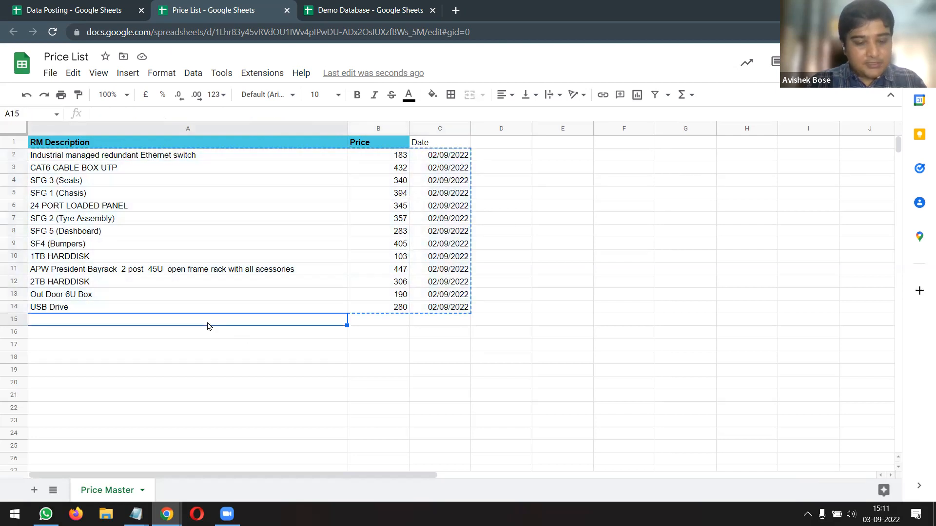
{"action": "key", "text": "ctrl+v"}
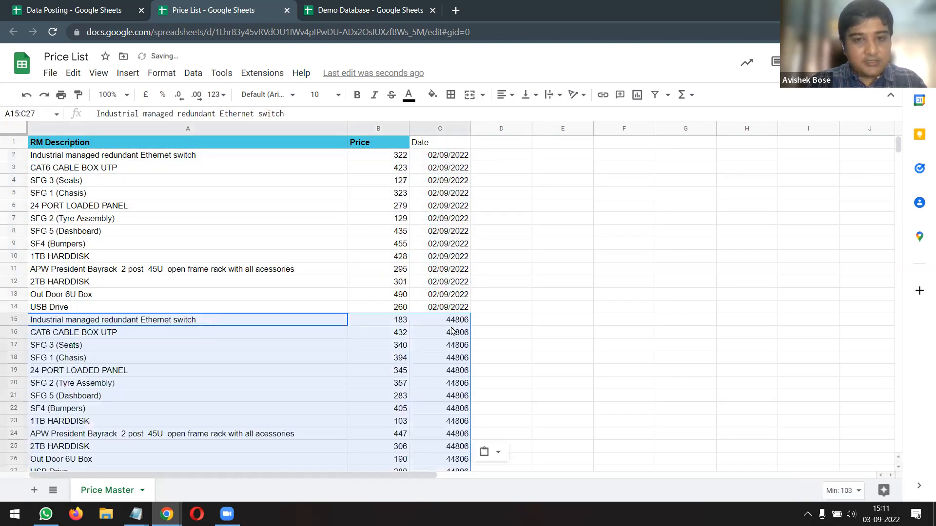
Format C15 as a date, set it to 03/09/2022, and repeat that same date down to C27
{"action": "left_click", "coordinate": [451, 326]}
{"action": "left_click_drag", "start_coordinate": [453, 308], "coordinate": [454, 326]}
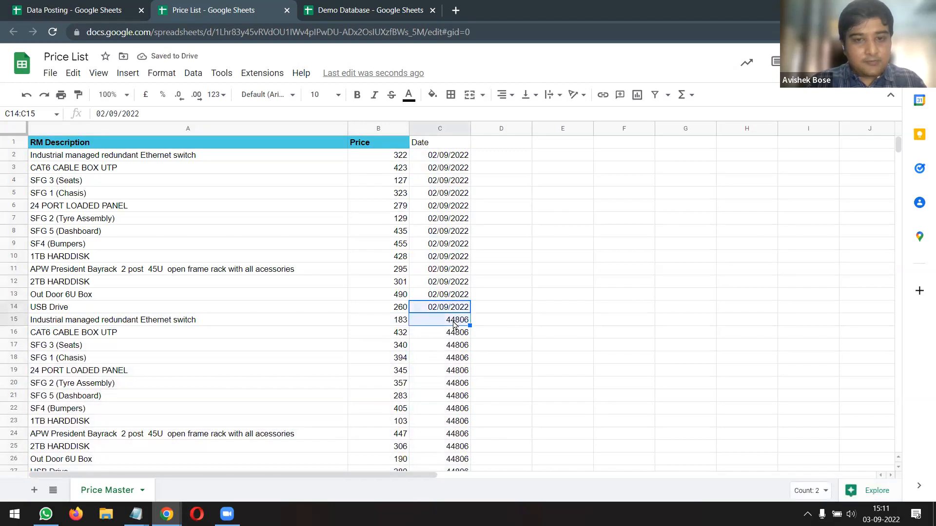
{"action": "key", "text": "ctrl+d"}
{"action": "double_click", "coordinate": [453, 324]}
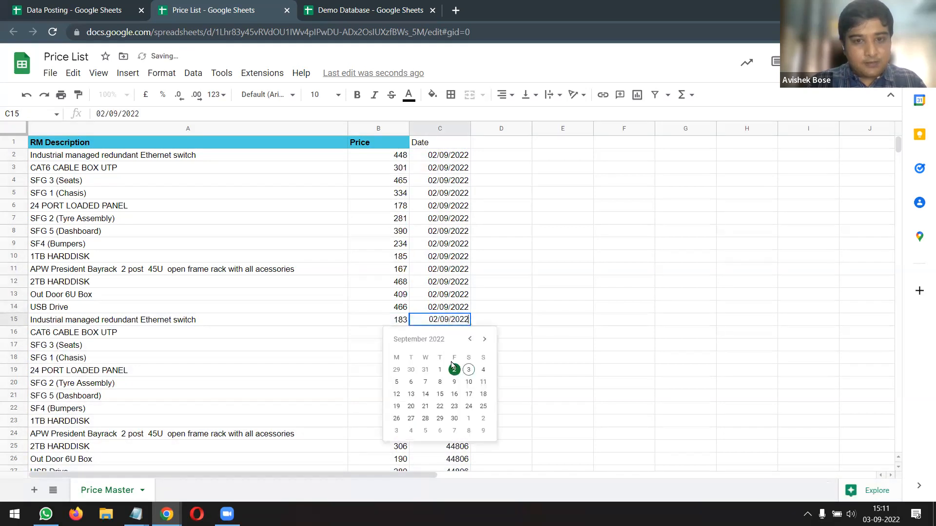
{"action": "left_click", "coordinate": [468, 371]}
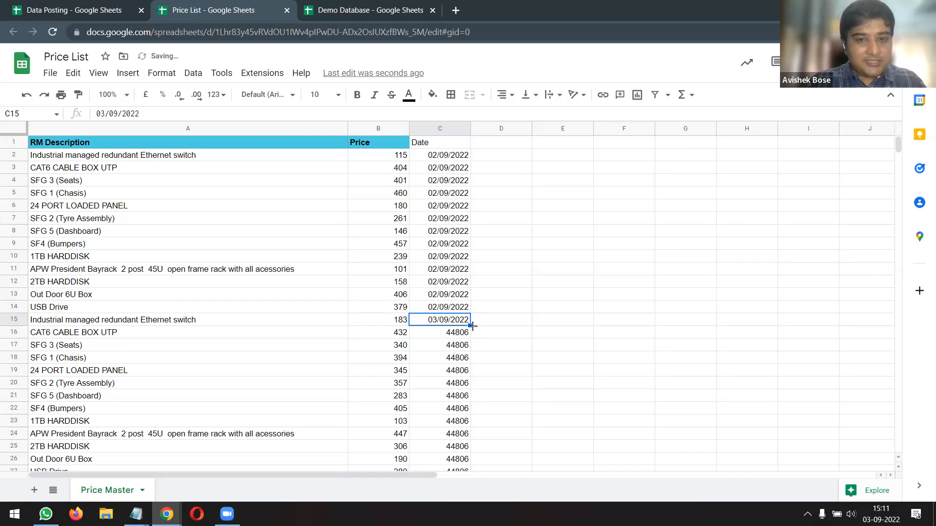
{"action": "left_click_drag", "start_coordinate": [469, 325], "coordinate": [469, 359]}
{"action": "scroll", "coordinate": [481, 302], "scroll_direction": "up", "scroll_amount": 3}
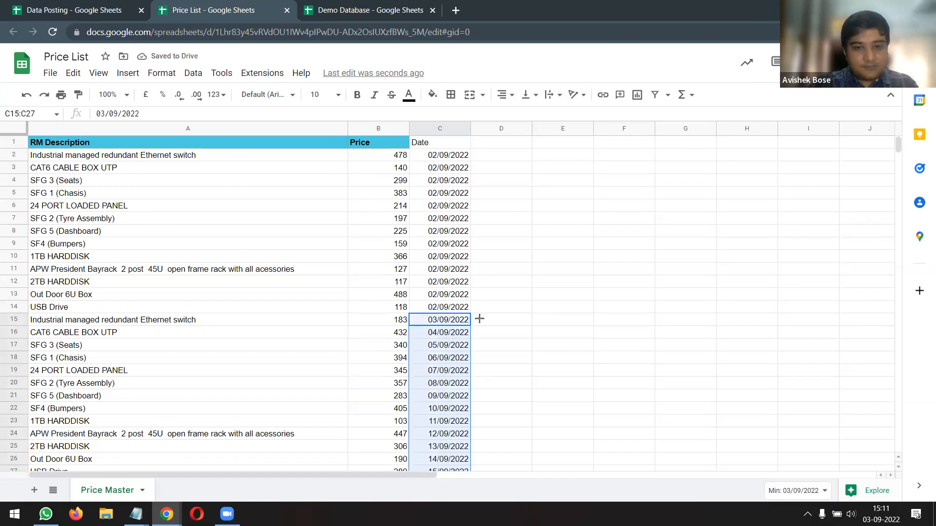
{"action": "key", "text": "ctrl+d"}
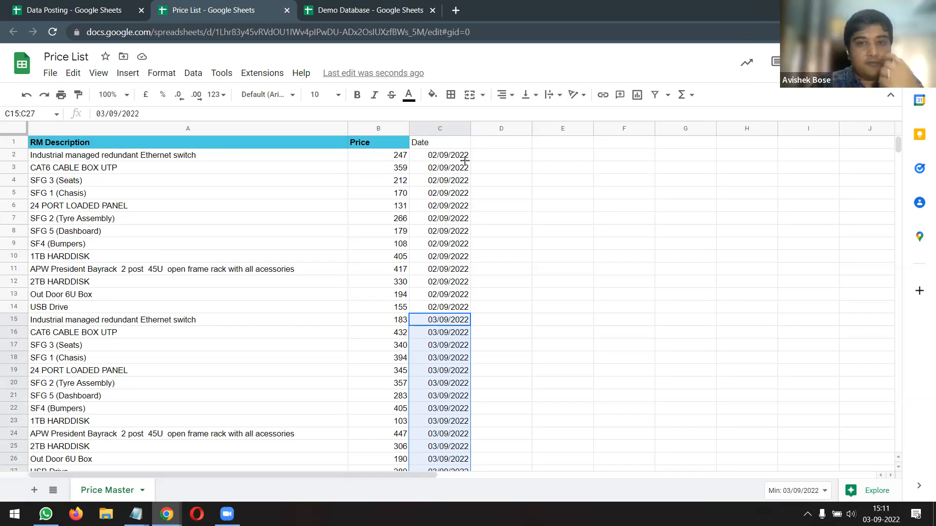
{"action": "left_click", "coordinate": [563, 141]}
{"action": "type", "text": "=sort"}
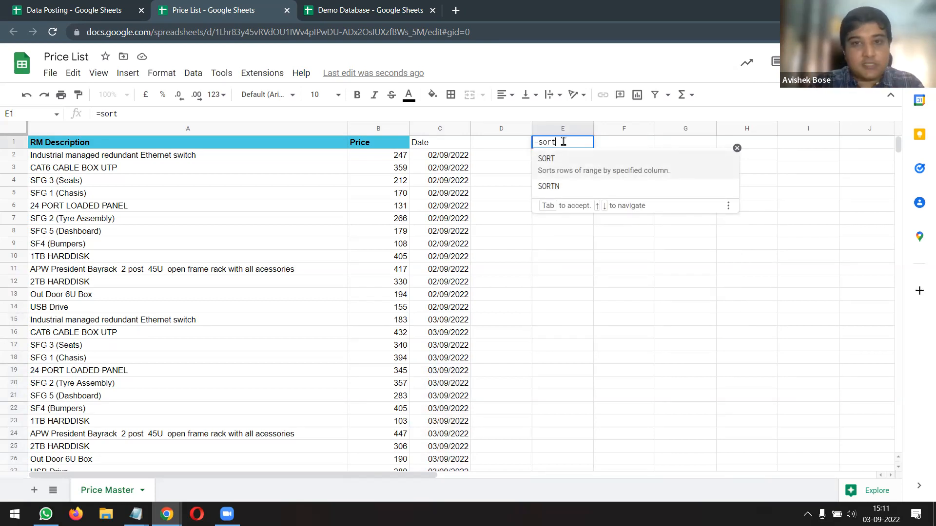
{"action": "key", "text": "Escape"}
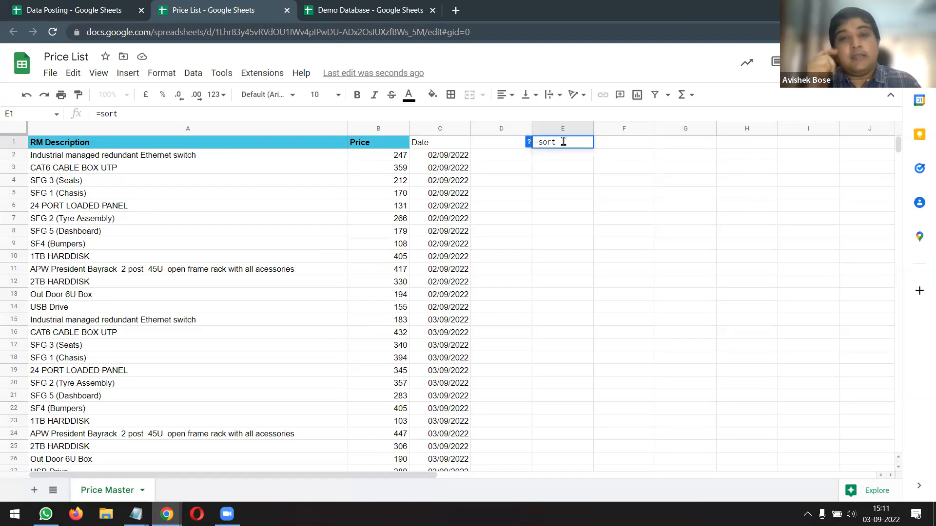
{"action": "key", "text": "Escape"}
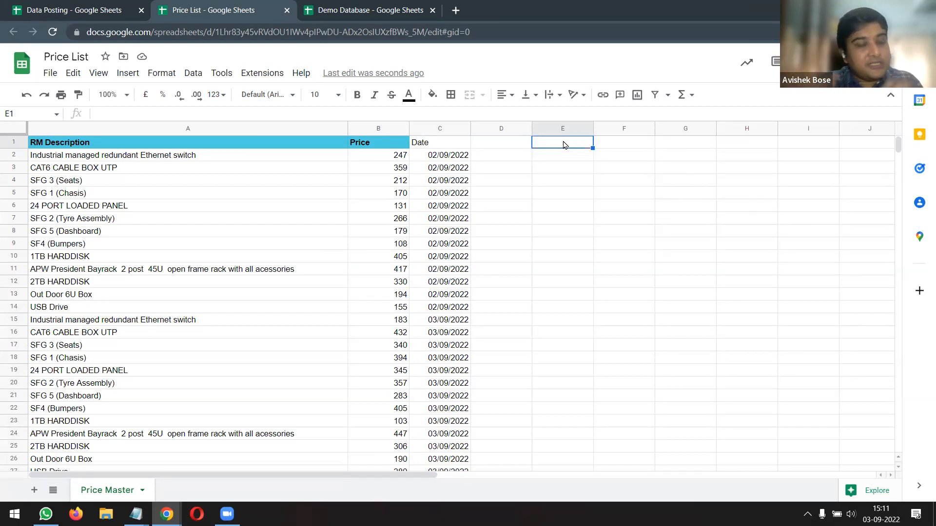
{"action": "left_click_drag", "start_coordinate": [292, 219], "coordinate": [416, 350]}
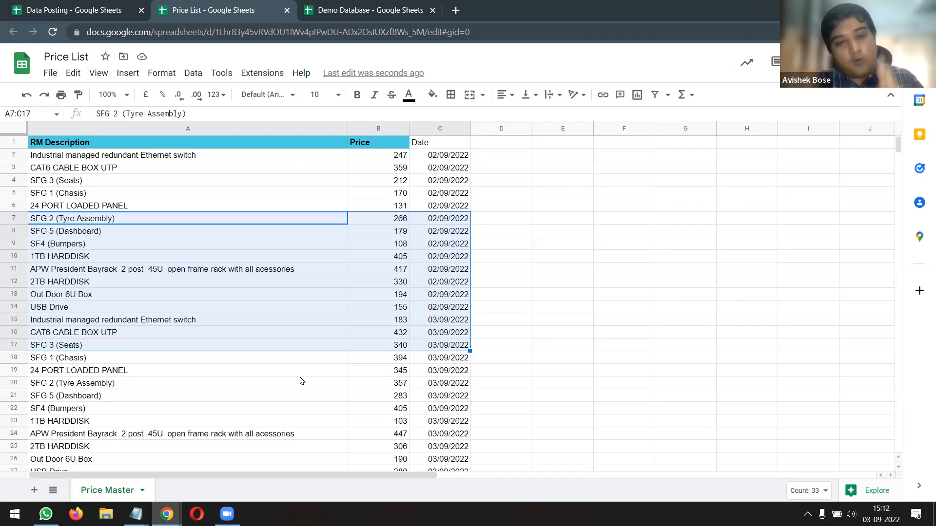
Add a new sheet to the Price List spreadsheet and name it "Sorted Price"
{"action": "left_click", "coordinate": [35, 490]}
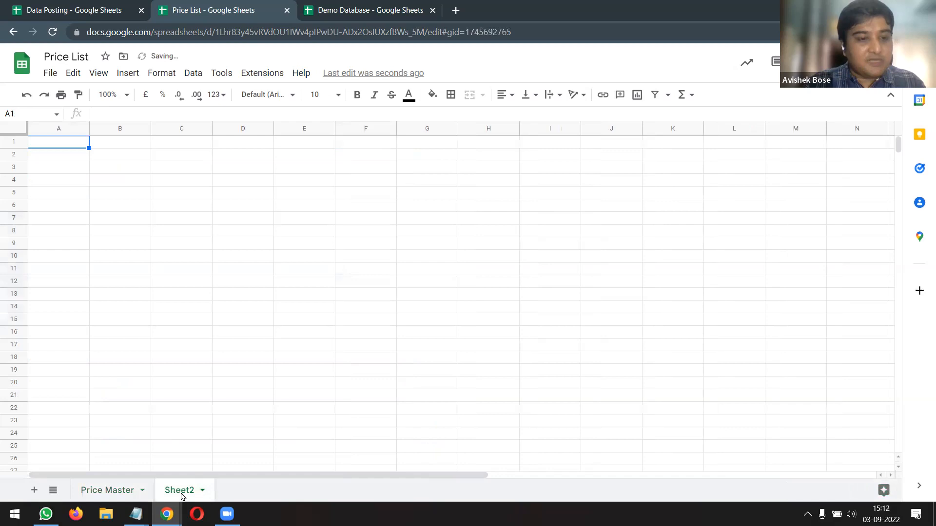
{"action": "double_click", "coordinate": [181, 492]}
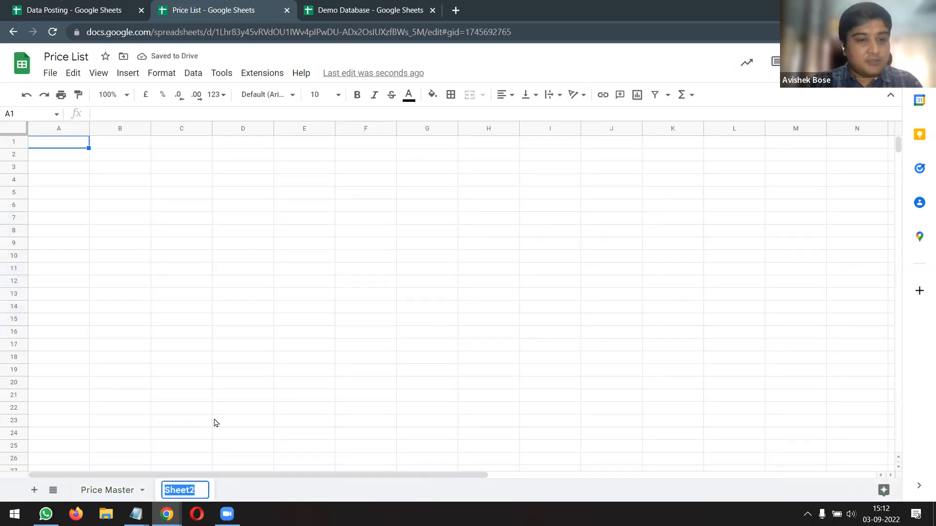
{"action": "type", "text": "Sorte"}
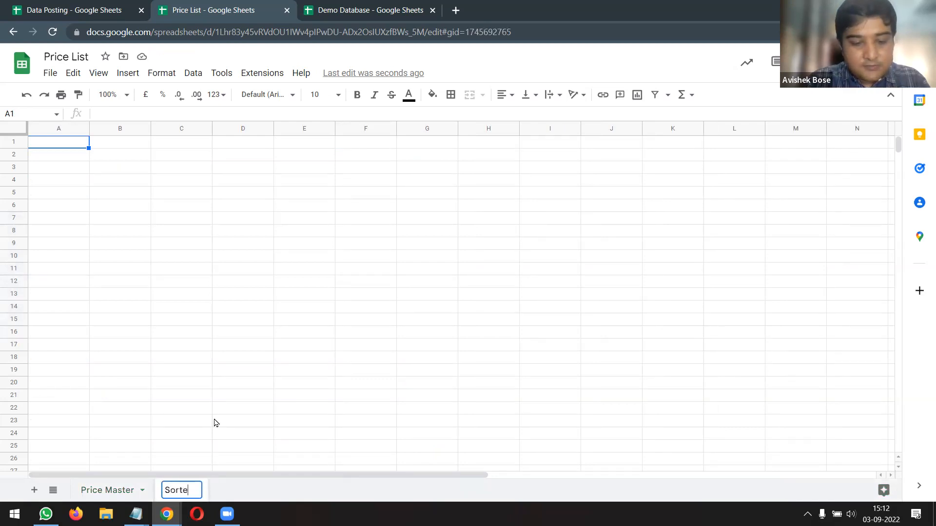
{"action": "type", "text": "d Price"}
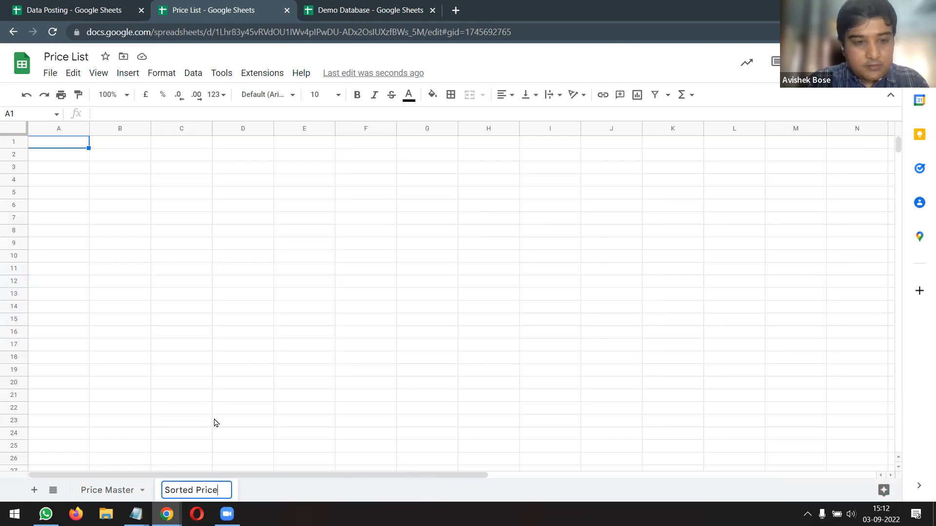
{"action": "key", "text": "Return"}
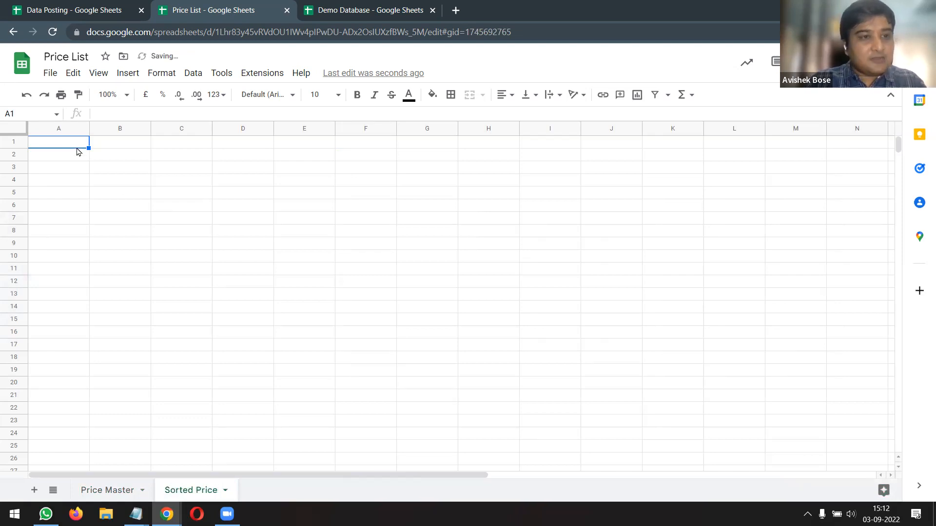
Copy the header row A1:C1 from the Price Master sheet into A1 of the Sorted Price sheet
{"action": "type", "text": "="}
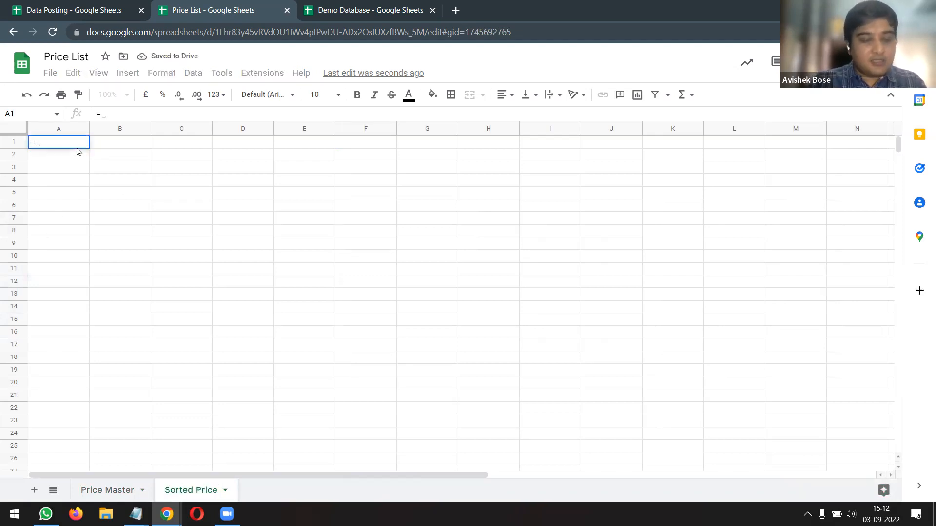
{"action": "key", "text": "Escape"}
{"action": "left_click", "coordinate": [130, 491]}
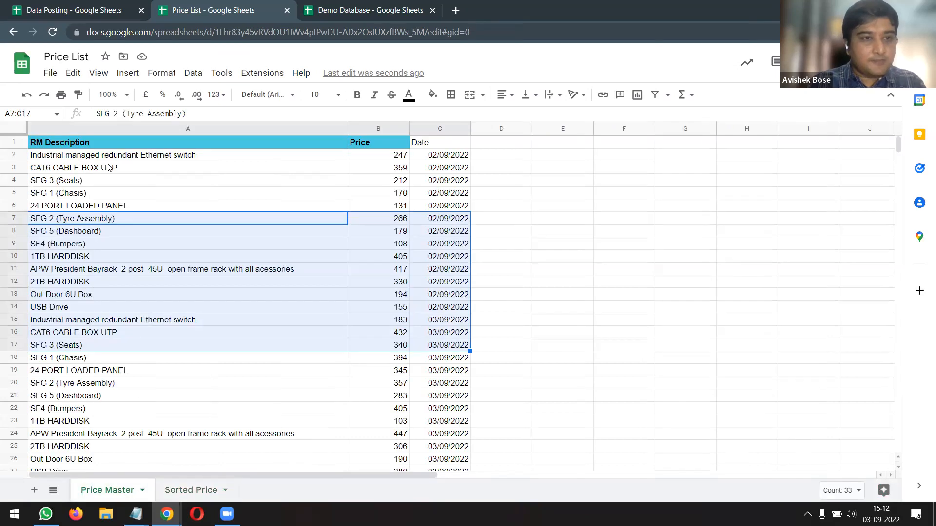
{"action": "left_click_drag", "start_coordinate": [116, 146], "coordinate": [439, 145]}
{"action": "key", "text": "ctrl+c"}
{"action": "left_click", "coordinate": [199, 489]}
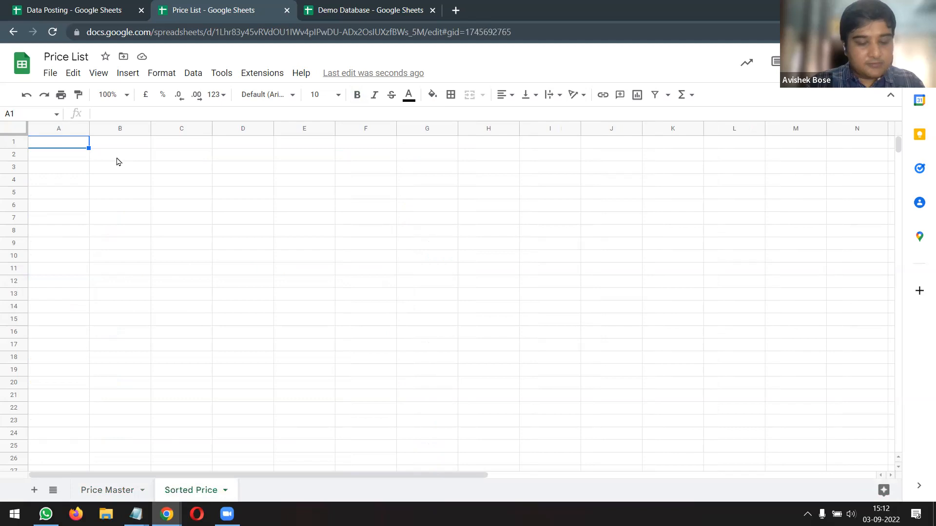
{"action": "key", "text": "ctrl+v"}
Enter =SORT('Price Master'!A2:C,3,false) in A2 of Sorted Price to list the prices by date in descending order
{"action": "key", "text": "Down"}
{"action": "type", "text": "=sort"}
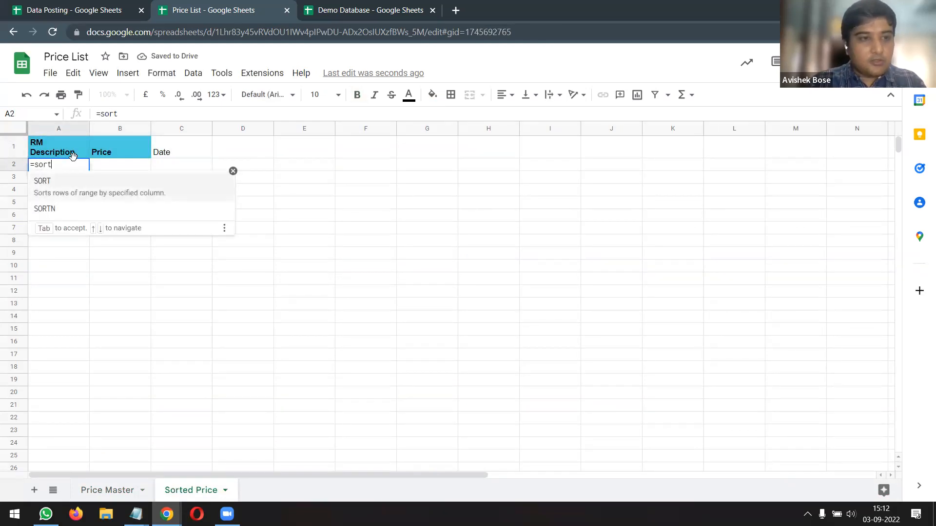
{"action": "key", "text": "Tab"}
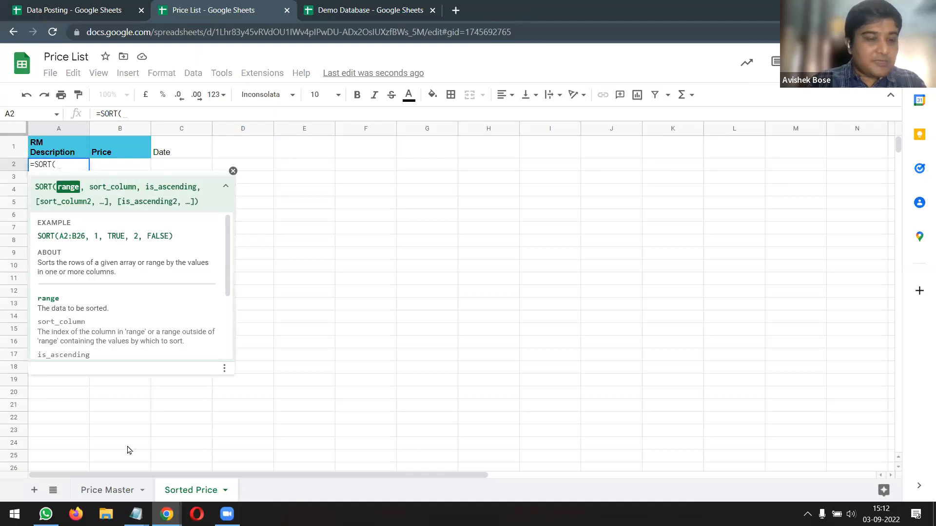
{"action": "left_click", "coordinate": [110, 490]}
{"action": "left_click_drag", "start_coordinate": [188, 159], "coordinate": [438, 270]}
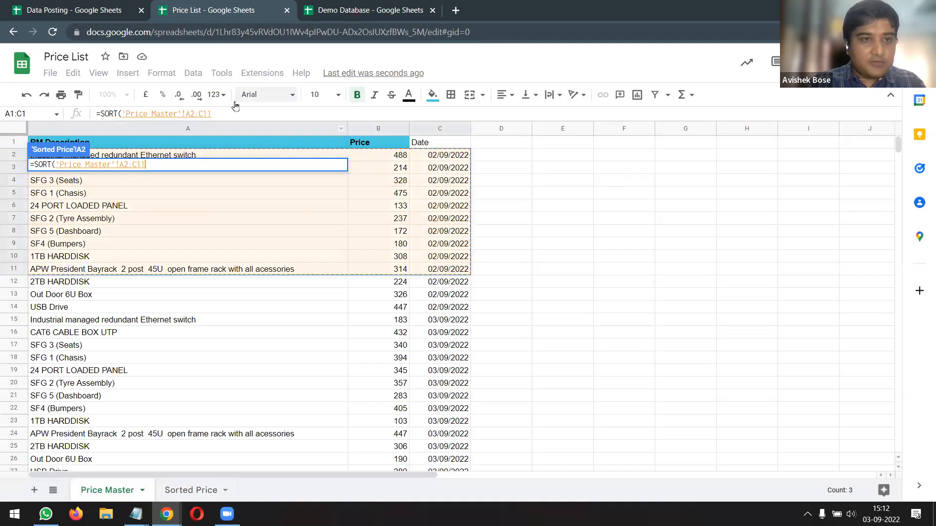
{"action": "key", "text": "BackSpace"}
{"action": "key", "text": "BackSpace"}
{"action": "type", "text": ","}
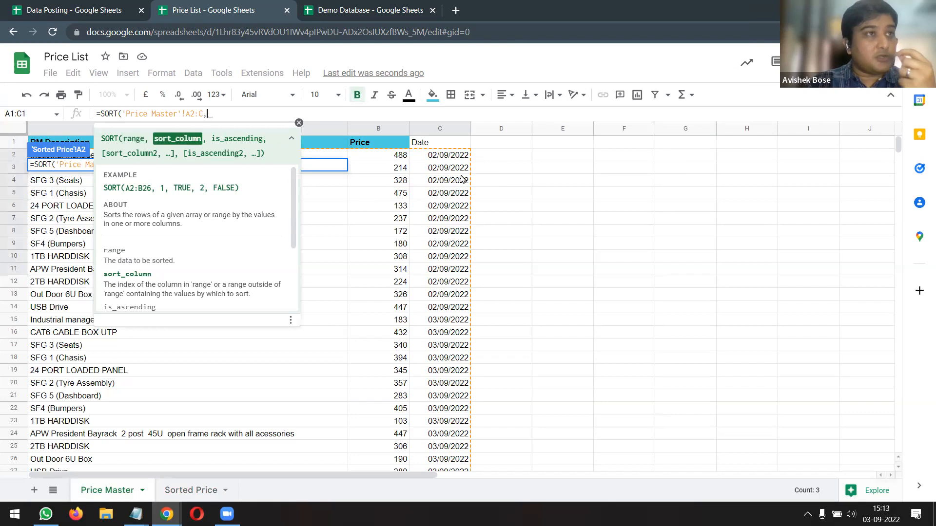
{"action": "type", "text": "3"}
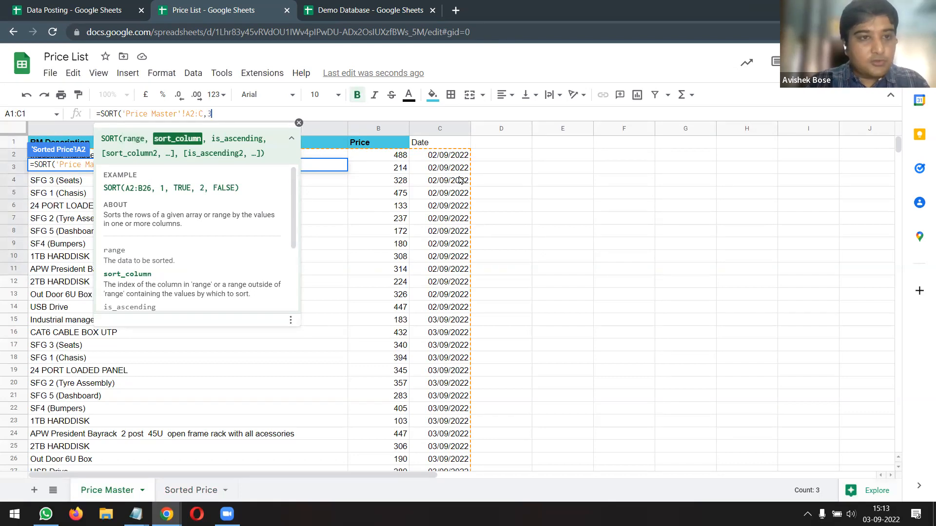
{"action": "type", "text": ","}
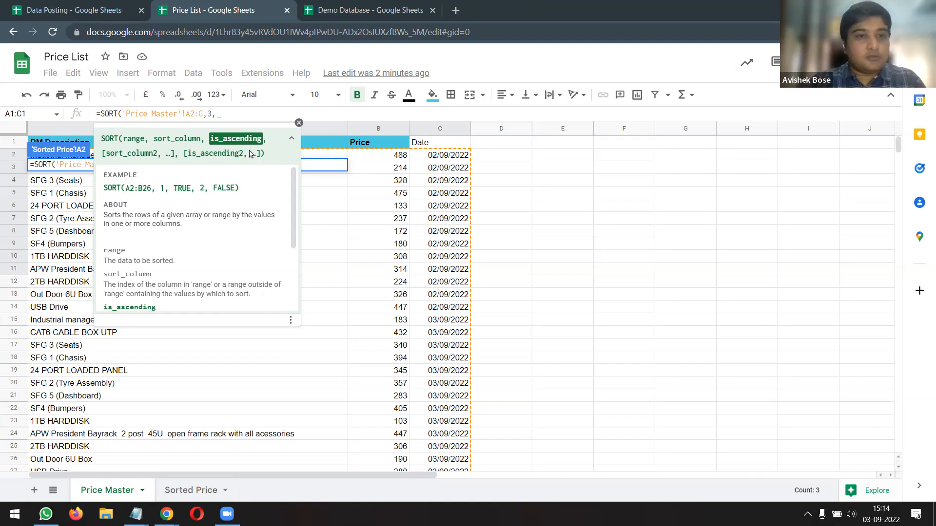
{"action": "left_click", "coordinate": [243, 115]}
{"action": "type", "text": "f"}
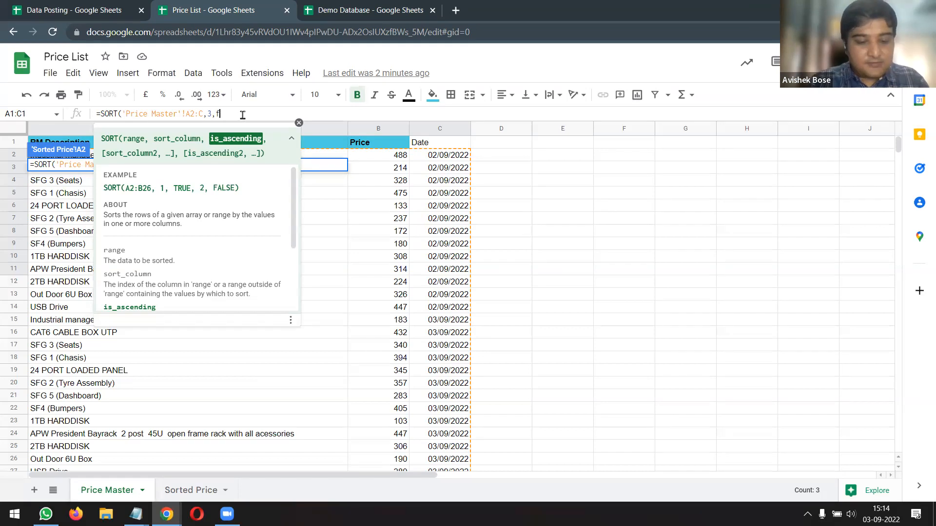
{"action": "type", "text": "alse)"}
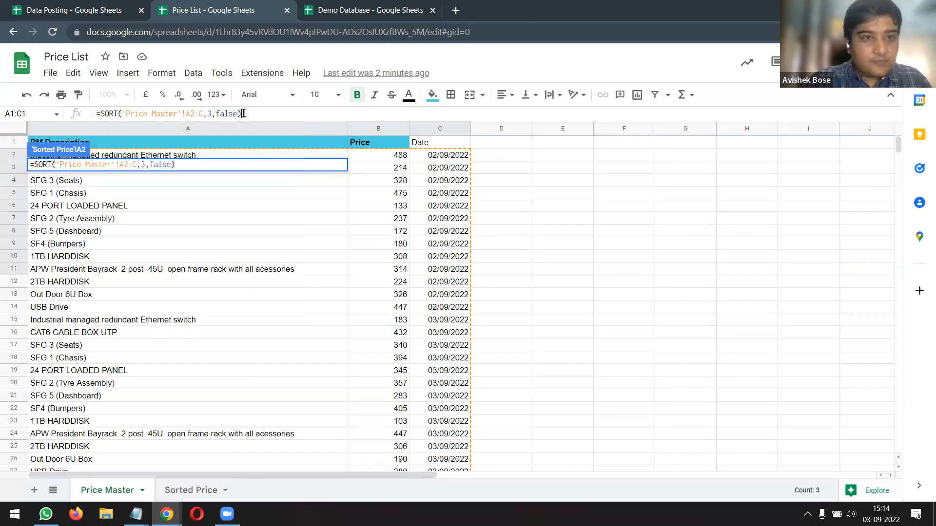
{"action": "key", "text": "Return"}
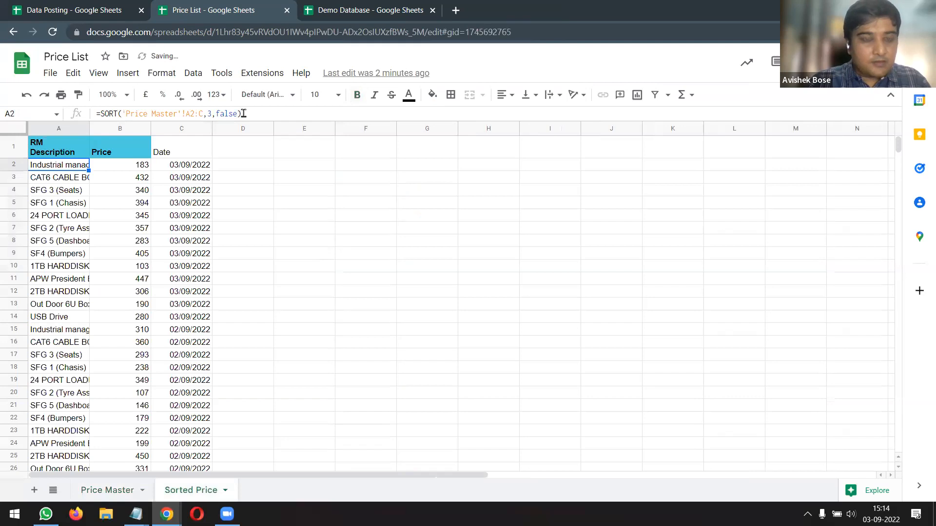
Widen the RM Description column on Sorted Price and check the order of the dates in column C
{"action": "left_click", "coordinate": [192, 170]}
{"action": "left_click_drag", "start_coordinate": [97, 129], "coordinate": [238, 129]}
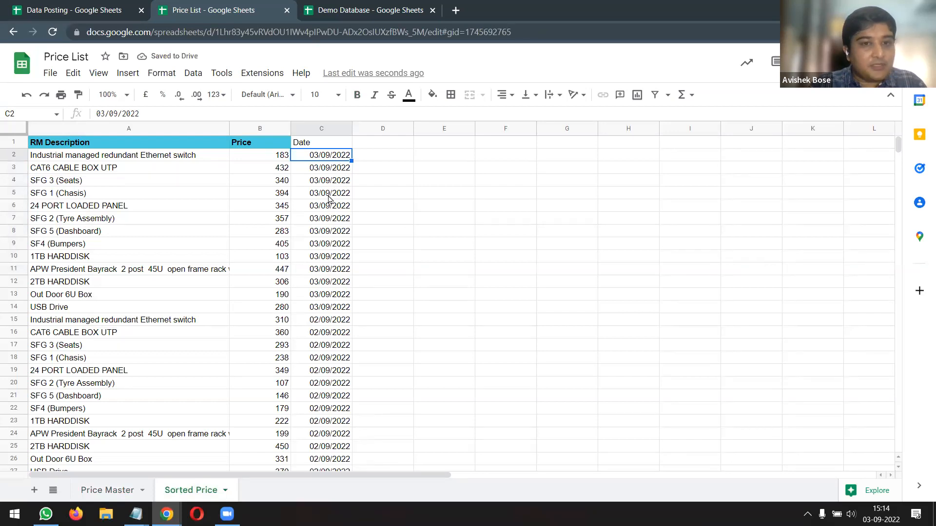
{"action": "scroll", "coordinate": [330, 197], "scroll_direction": "down", "scroll_amount": 4}
{"action": "scroll", "coordinate": [328, 293], "scroll_direction": "up", "scroll_amount": 2}
{"action": "scroll", "coordinate": [328, 305], "scroll_direction": "up", "scroll_amount": 3}
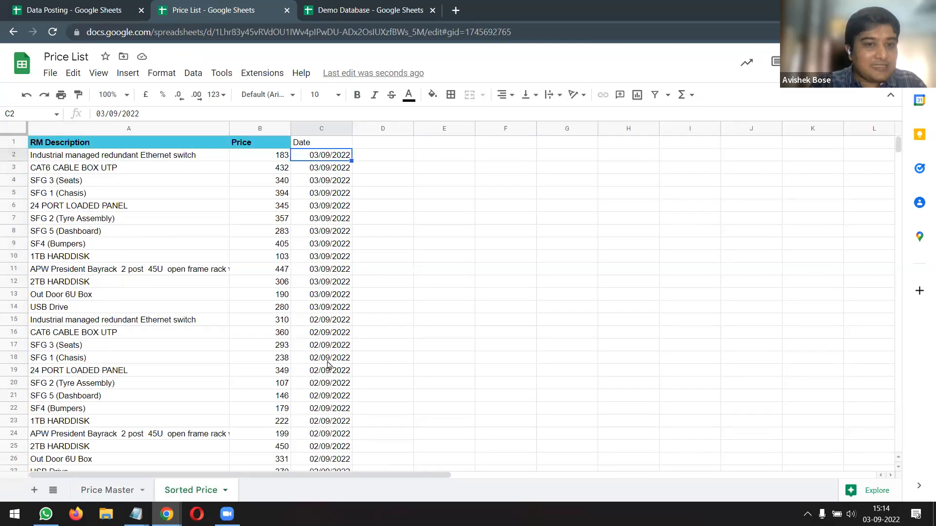
{"action": "left_click_drag", "start_coordinate": [328, 336], "coordinate": [328, 417]}
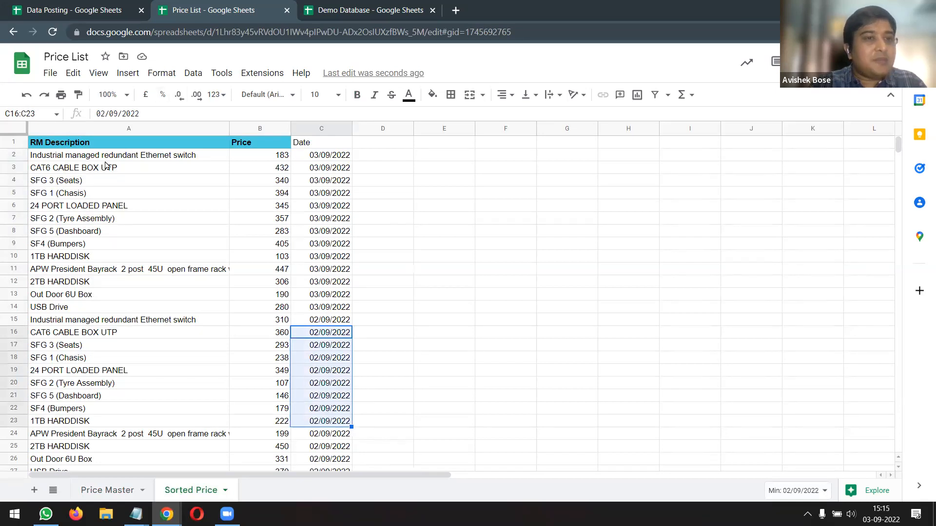
Copy the formatting of the Price header in B1 onto the Date header in C1
{"action": "left_click", "coordinate": [107, 144]}
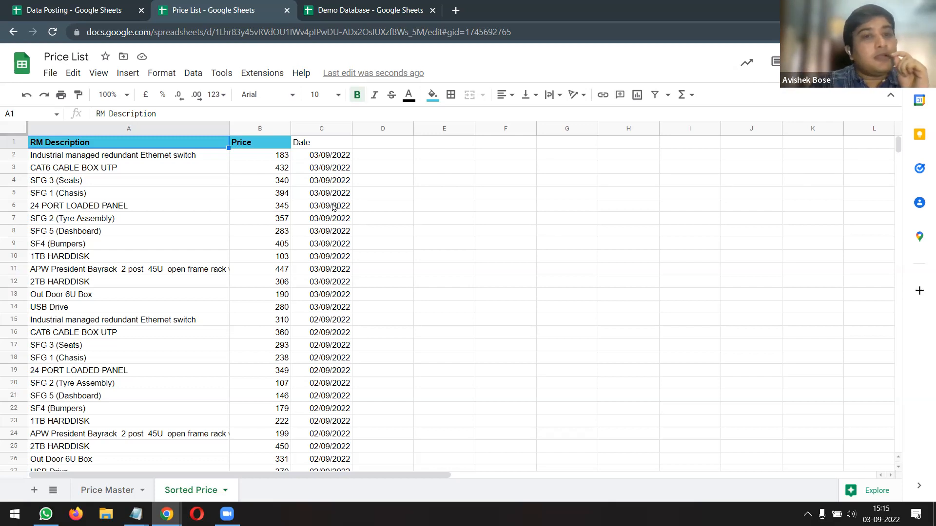
{"action": "left_click", "coordinate": [254, 146]}
{"action": "left_click", "coordinate": [78, 96]}
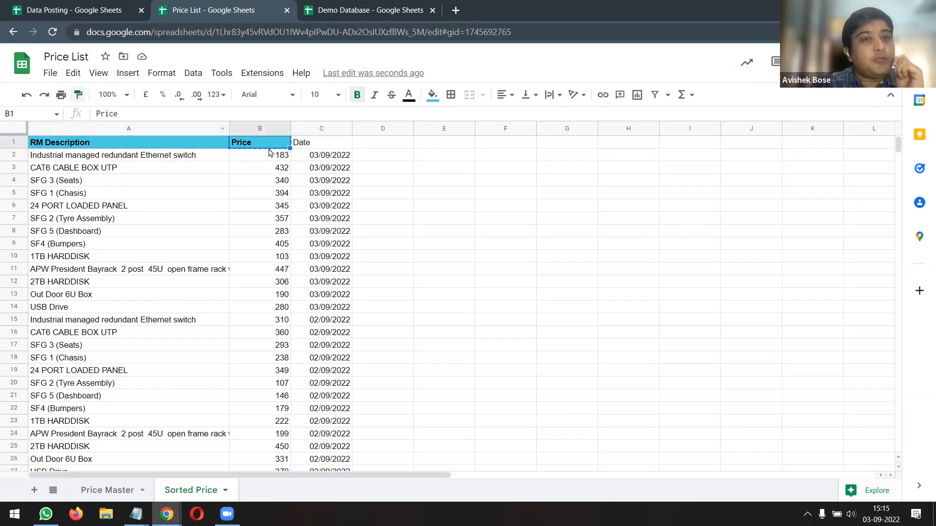
{"action": "left_click", "coordinate": [329, 146]}
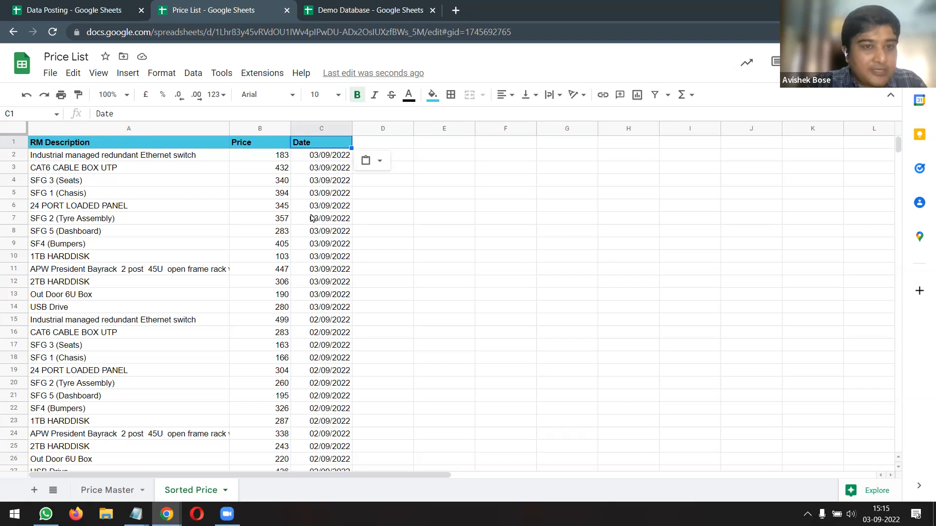
{"action": "left_click", "coordinate": [519, 163]}
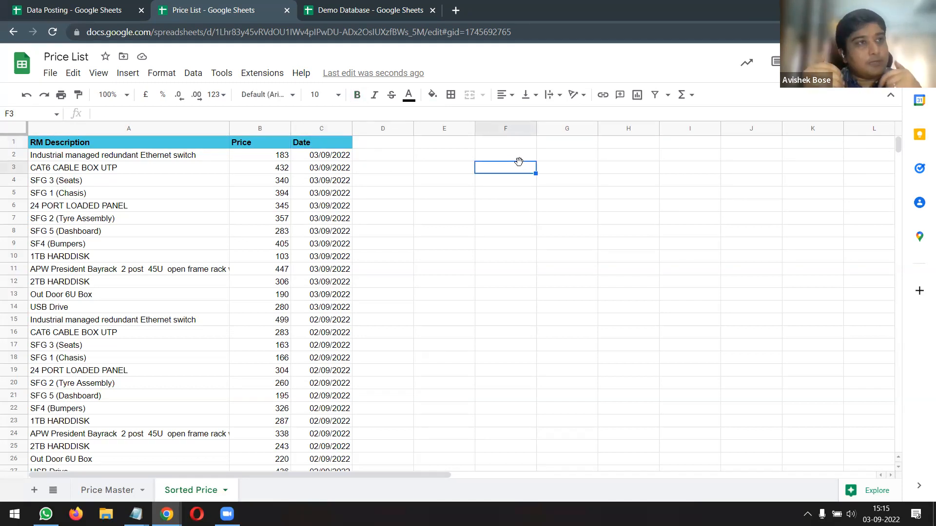
Compare the two APW President Bayrack entries and their prices in rows 11 and 24 of the sorted list
{"action": "left_click", "coordinate": [149, 177]}
{"action": "left_click_drag", "start_coordinate": [152, 155], "coordinate": [151, 261]}
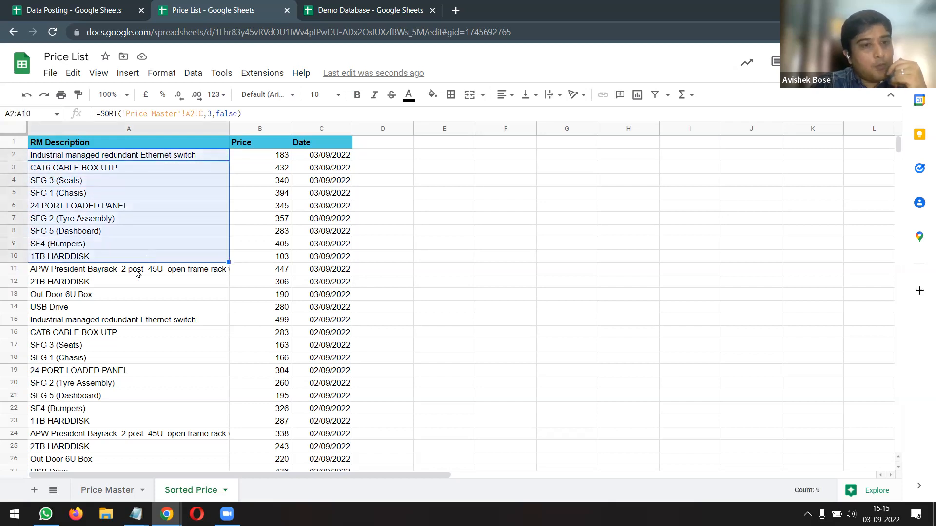
{"action": "left_click", "coordinate": [137, 274]}
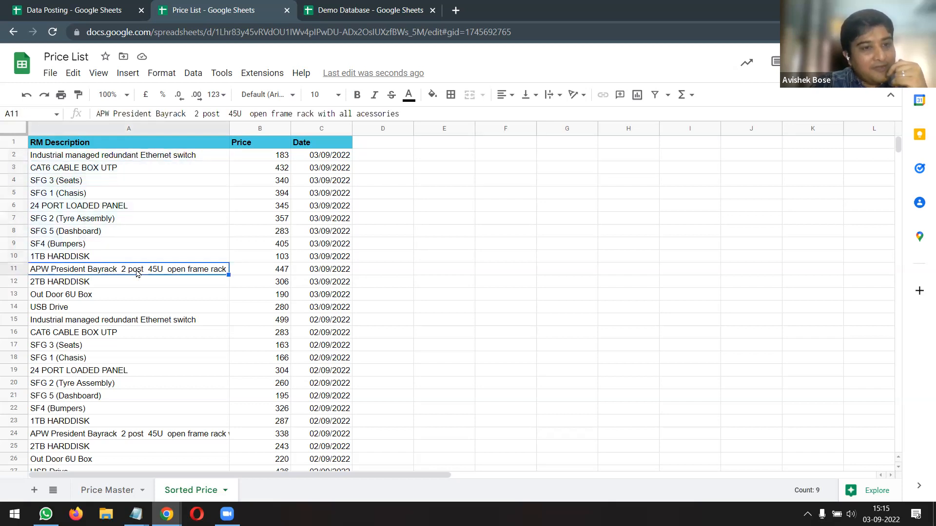
{"action": "left_click", "coordinate": [289, 275]}
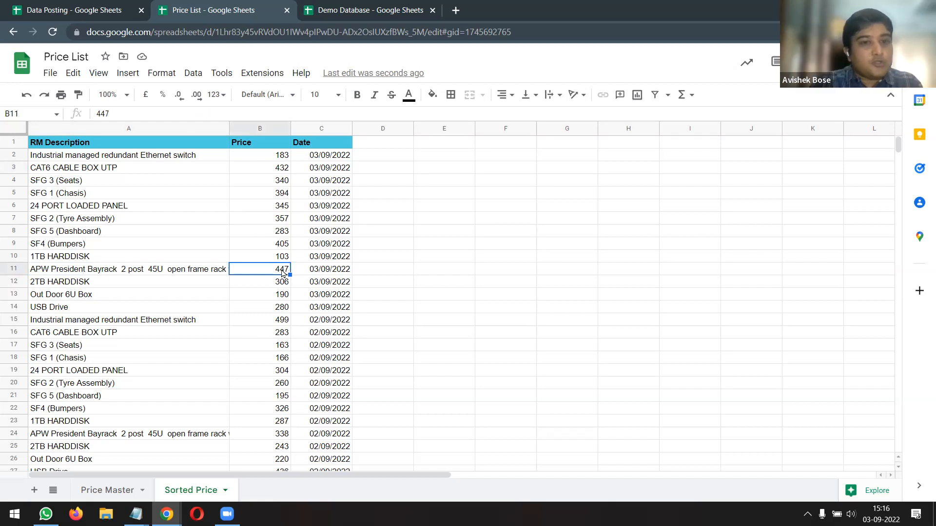
{"action": "left_click", "coordinate": [173, 275]}
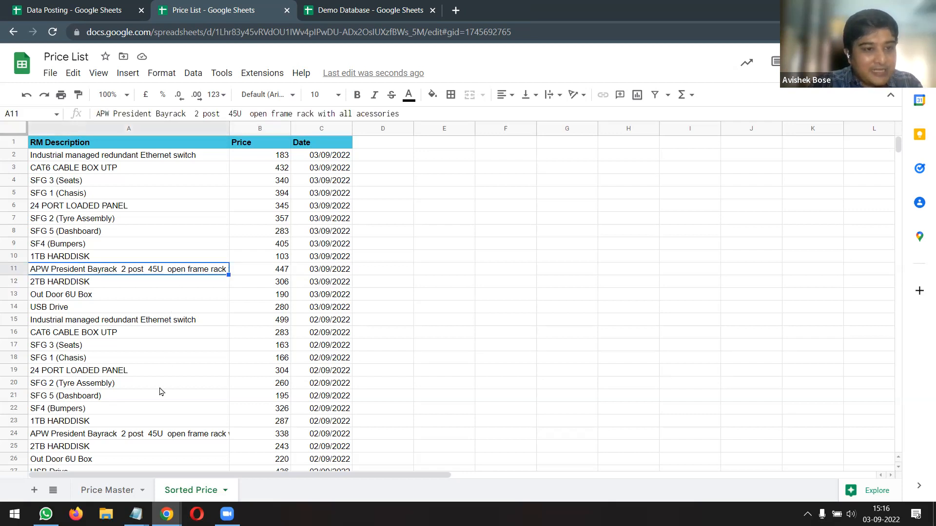
{"action": "left_click", "coordinate": [154, 440]}
{"action": "left_click", "coordinate": [277, 438]}
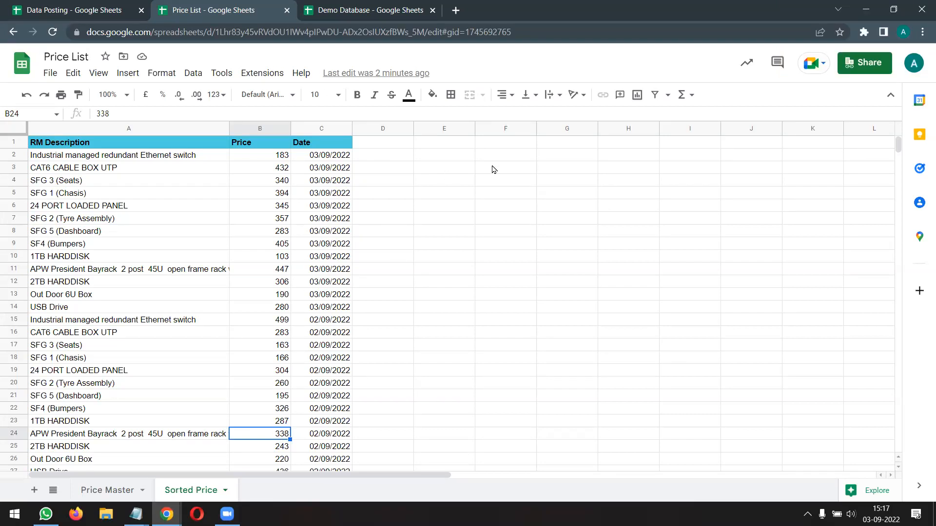
Copy the material names in A7:A10 and A20:A22 to a test list starting at F2, and widen column F
{"action": "left_click", "coordinate": [505, 154]}
{"action": "left_click_drag", "start_coordinate": [136, 218], "coordinate": [137, 258]}
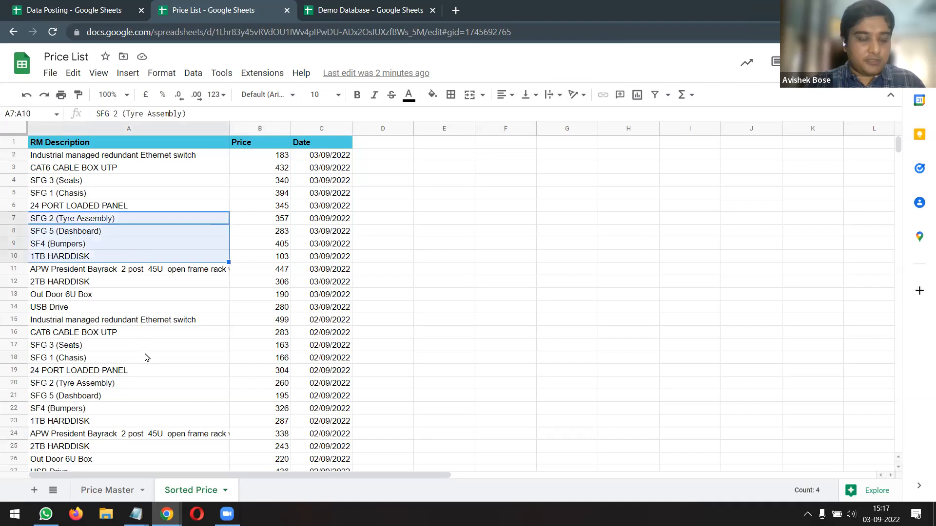
{"action": "key", "text": "ctrl+c"}
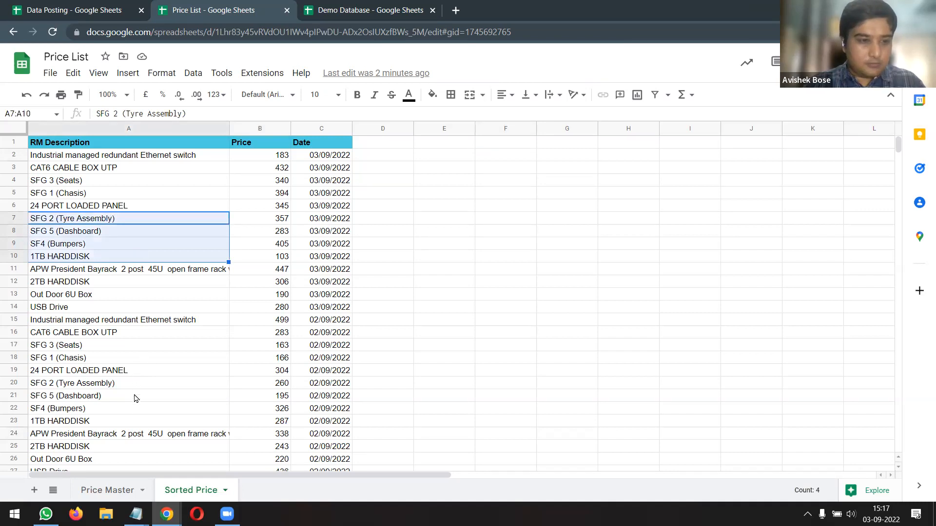
{"action": "left_click_drag", "start_coordinate": [137, 383], "coordinate": [140, 405]}
{"action": "left_click", "coordinate": [526, 159]}
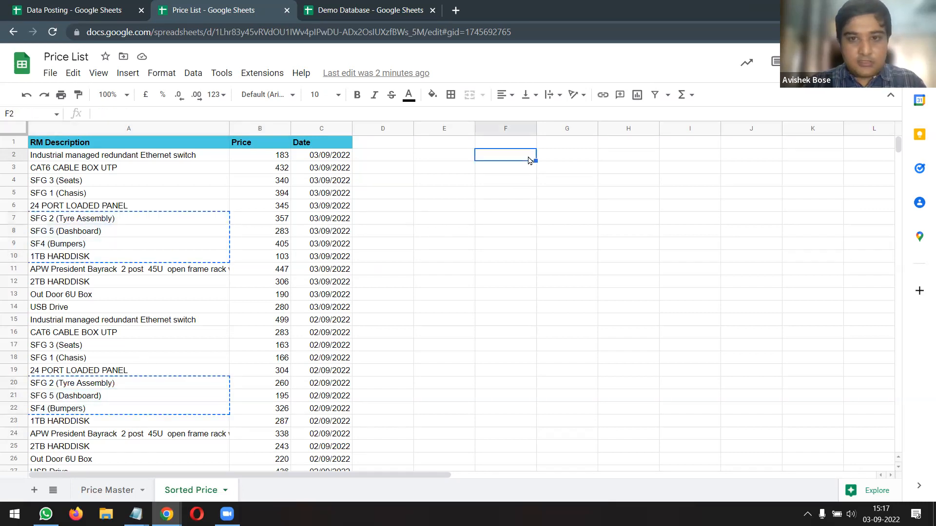
{"action": "key", "text": "ctrl+v"}
{"action": "left_click", "coordinate": [593, 157]}
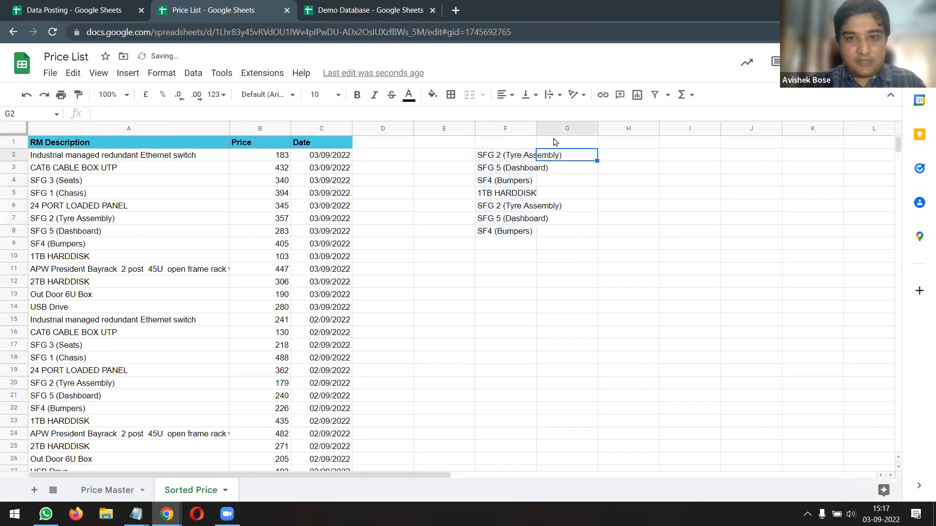
{"action": "left_click_drag", "start_coordinate": [536, 128], "coordinate": [590, 129]}
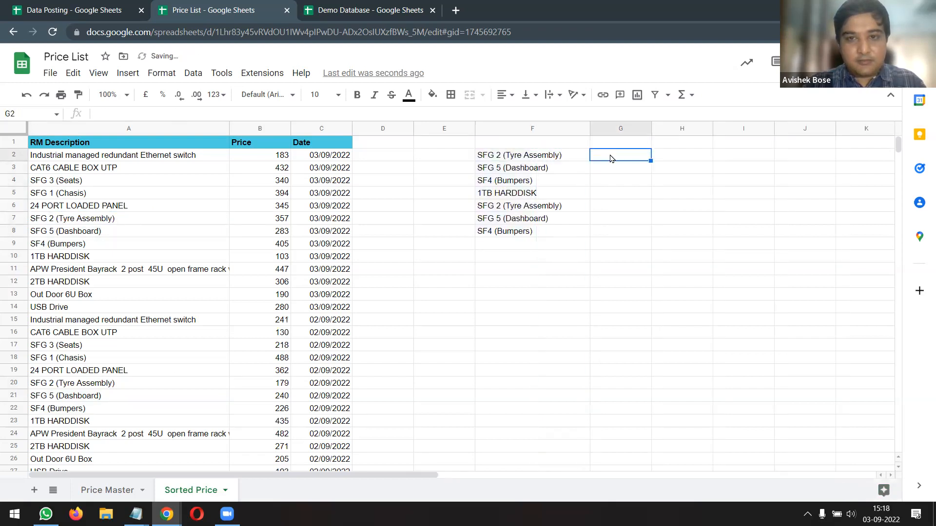
Enter =VLOOKUP(F2,A:B,2,1) in G2 and fill the formula down to G8 for the whole test list
{"action": "type", "text": "=VLOOKUP("}
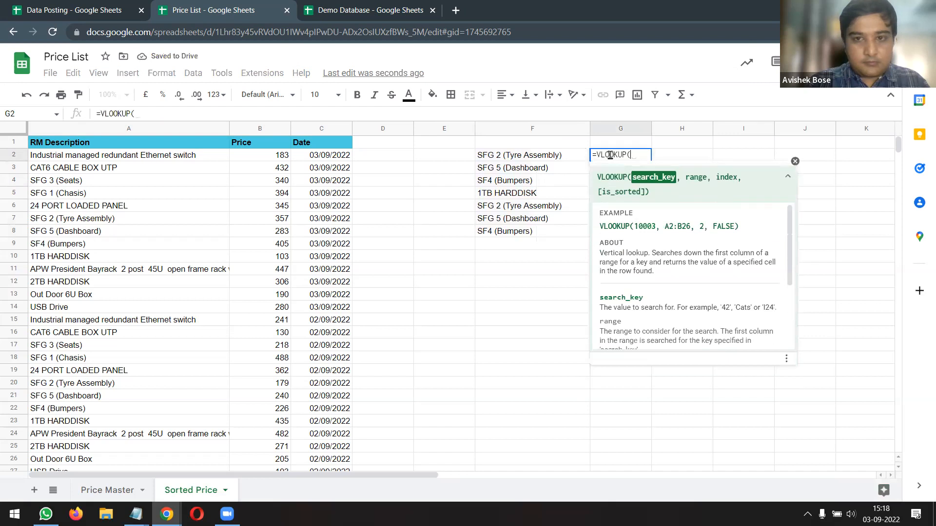
{"action": "left_click", "coordinate": [567, 156]}
{"action": "type", "text": ","}
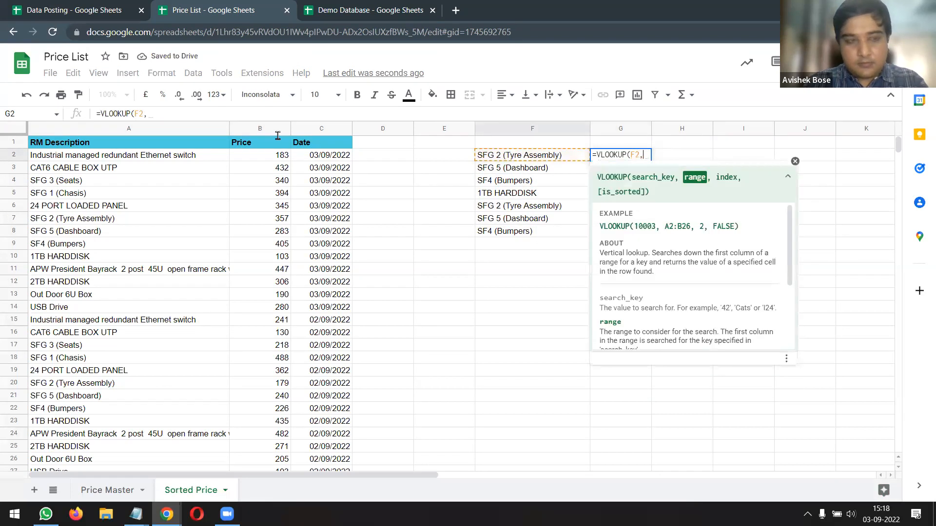
{"action": "left_click_drag", "start_coordinate": [203, 134], "coordinate": [251, 133]}
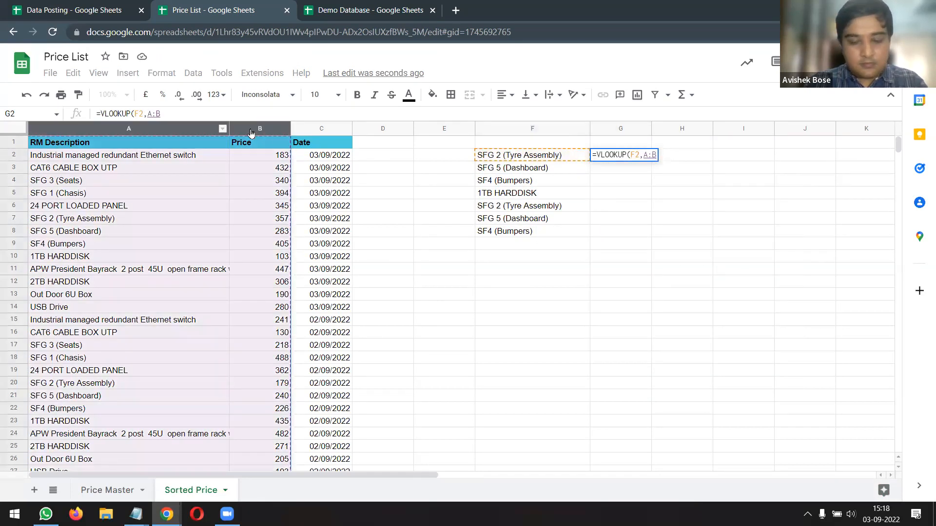
{"action": "type", "text": ","}
{"action": "type", "text": "2,1)"}
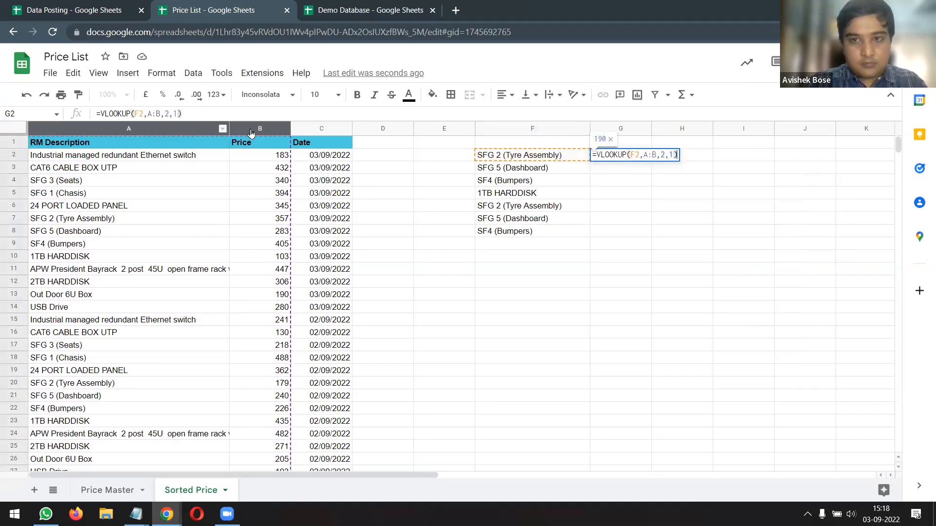
{"action": "key", "text": "Return"}
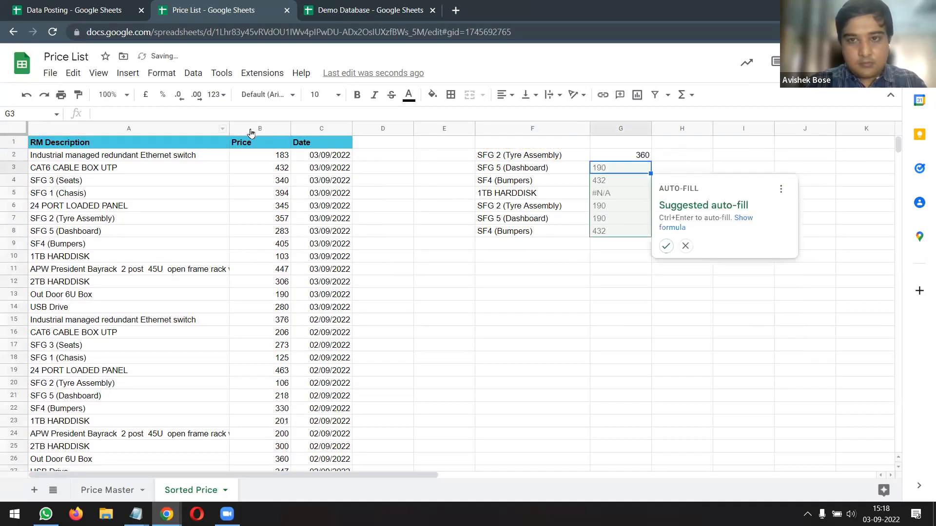
{"action": "key", "text": "ctrl+Return"}
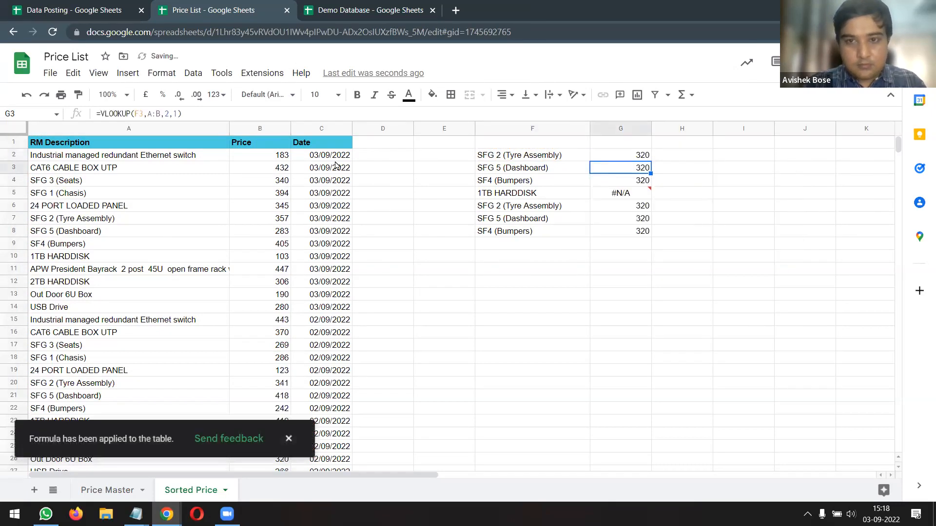
Examine the VLOOKUP results in G2:G8, the is_sorted argument in G2's formula and the error in G5
{"action": "left_click", "coordinate": [528, 198]}
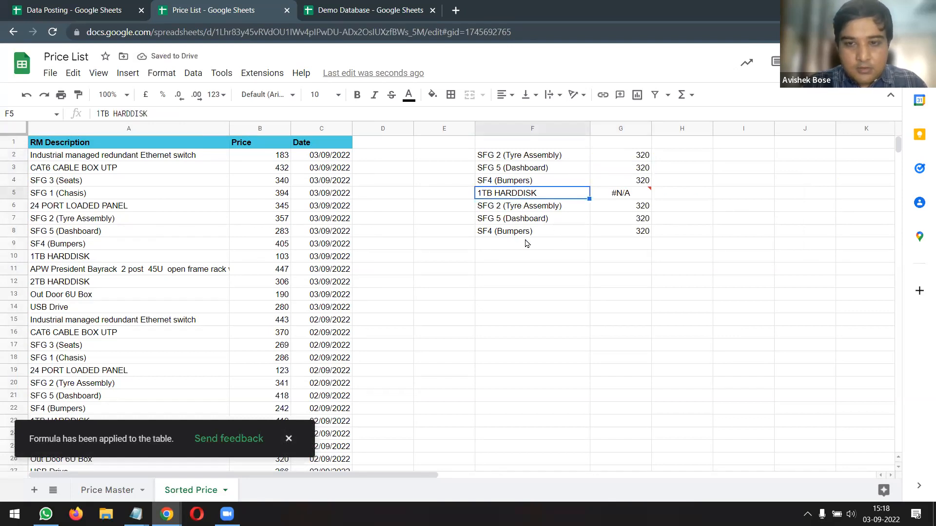
{"action": "left_click", "coordinate": [648, 194]}
{"action": "left_click", "coordinate": [623, 155]}
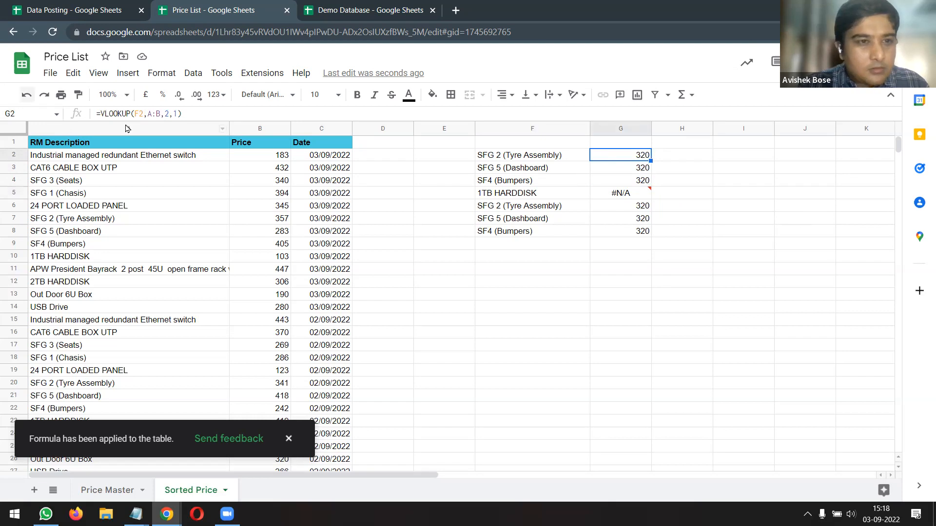
{"action": "left_click", "coordinate": [628, 175]}
{"action": "left_click", "coordinate": [631, 186]}
{"action": "left_click", "coordinate": [632, 207]}
{"action": "left_click", "coordinate": [632, 222]}
{"action": "left_click", "coordinate": [628, 230]}
{"action": "left_click", "coordinate": [632, 160]}
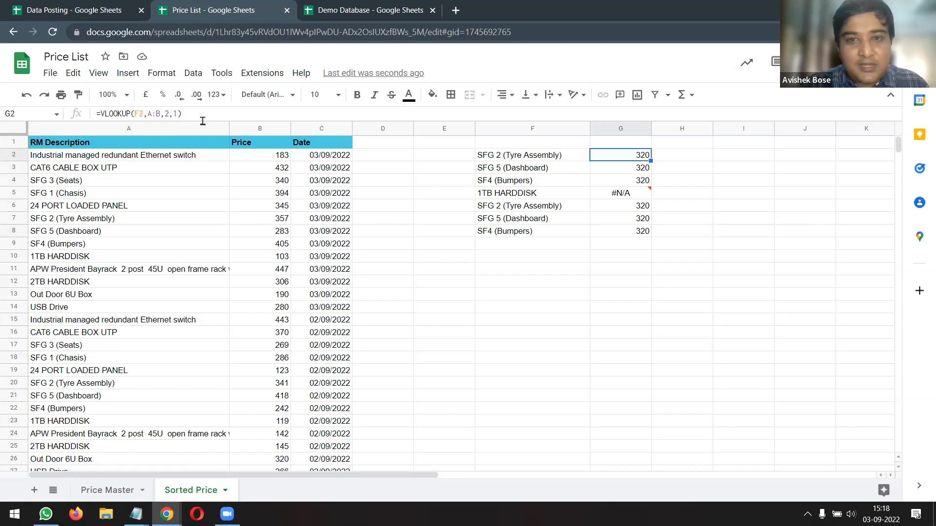
{"action": "double_click", "coordinate": [174, 114]}
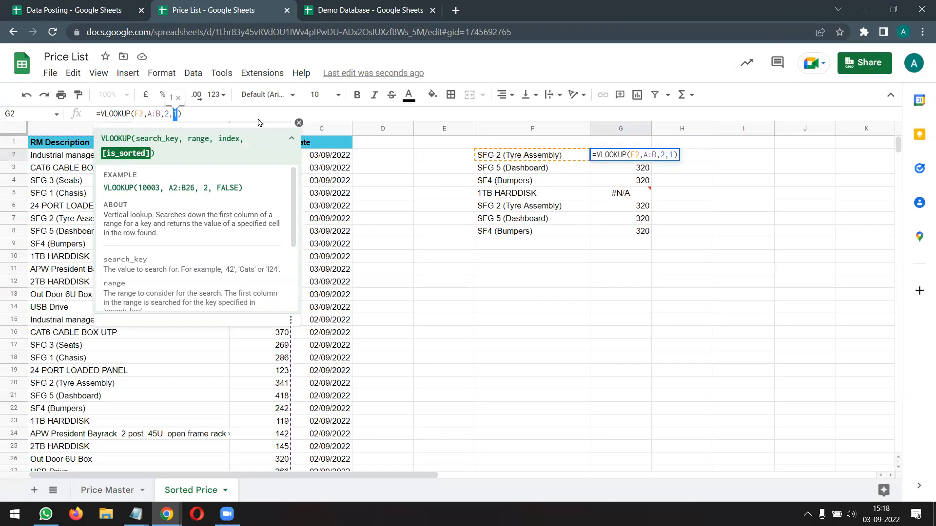
{"action": "left_click", "coordinate": [726, 193]}
{"action": "key", "text": "Escape"}
{"action": "left_click", "coordinate": [604, 194]}
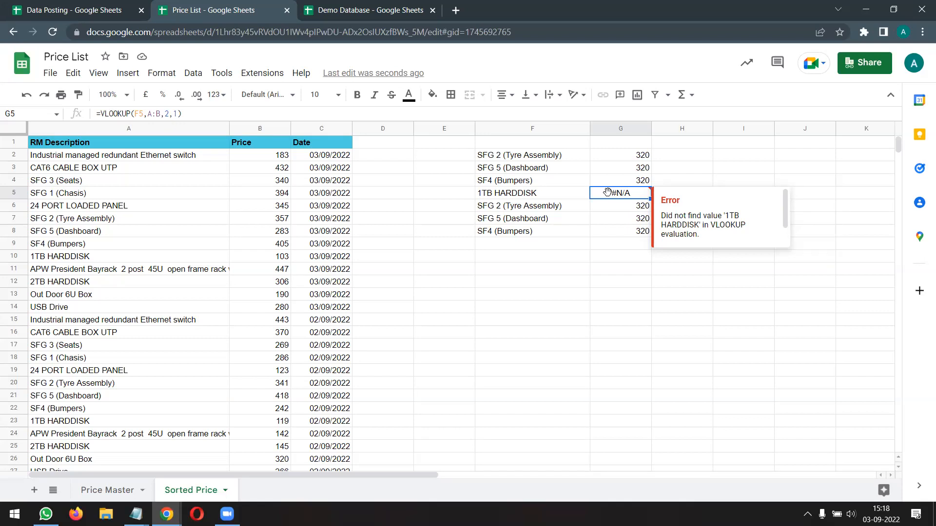
Change the last argument of G2's VLOOKUP to 0 and fill the formula down to G8
{"action": "left_click", "coordinate": [635, 160]}
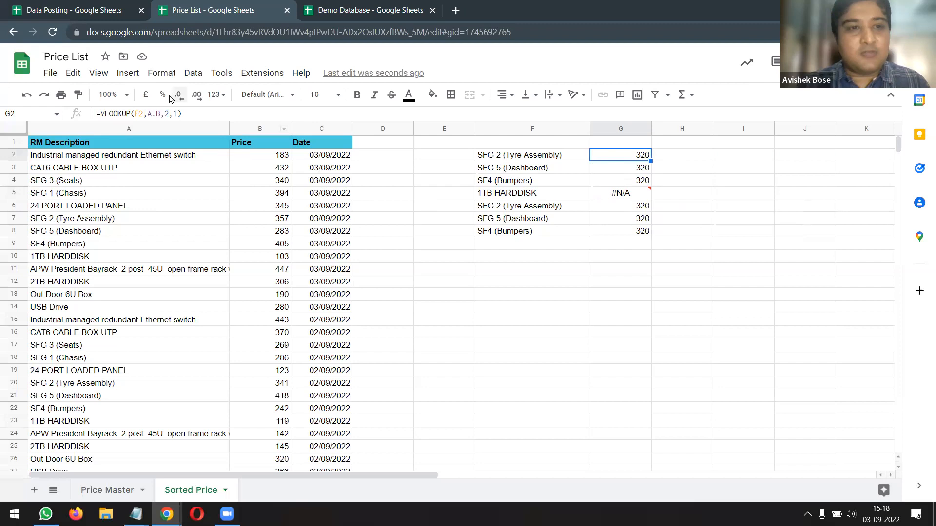
{"action": "double_click", "coordinate": [176, 114]}
{"action": "type", "text": "1"}
{"action": "key", "text": "Return"}
{"action": "left_click", "coordinate": [615, 157]}
{"action": "left_click_drag", "start_coordinate": [651, 161], "coordinate": [656, 239]}
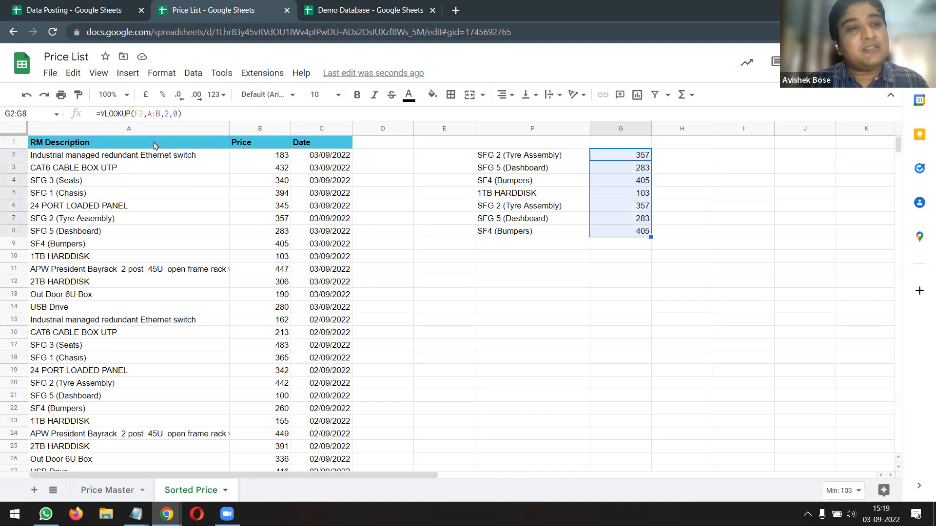
Clear the test list and its lookup formulas from F1:H9 on the Sorted Price sheet
{"action": "left_click", "coordinate": [166, 128]}
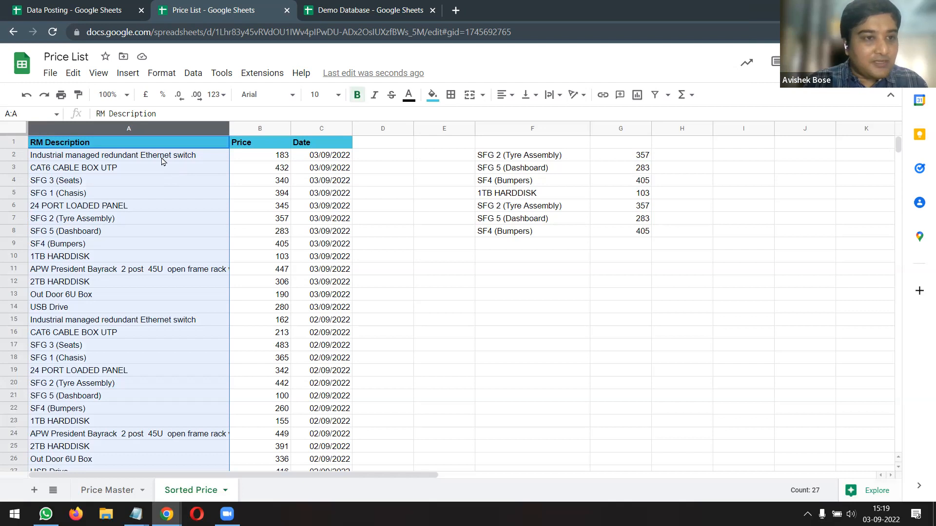
{"action": "left_click", "coordinate": [162, 157]}
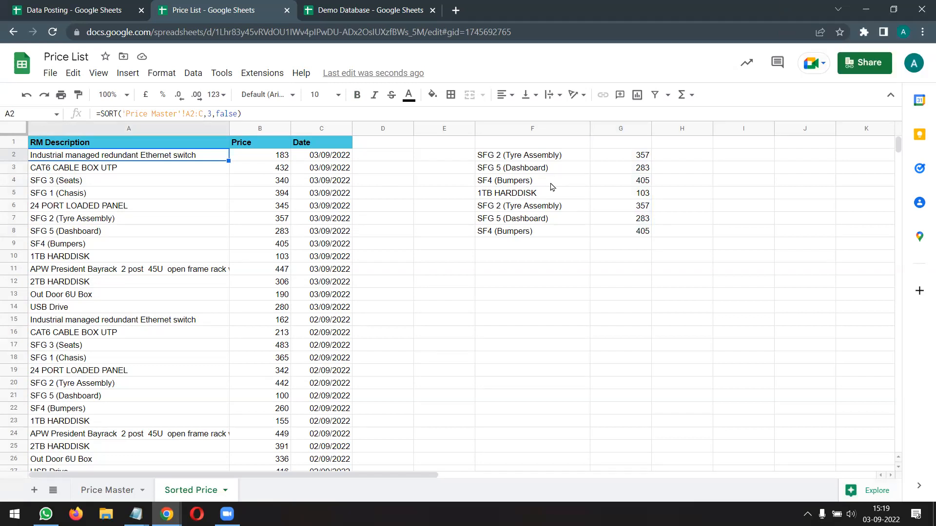
{"action": "left_click_drag", "start_coordinate": [537, 142], "coordinate": [682, 248]}
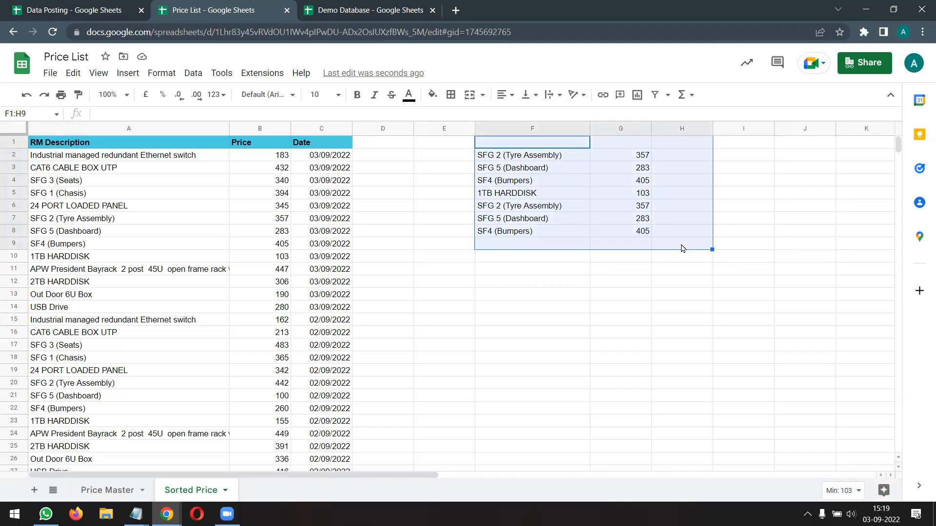
{"action": "key", "text": "Delete"}
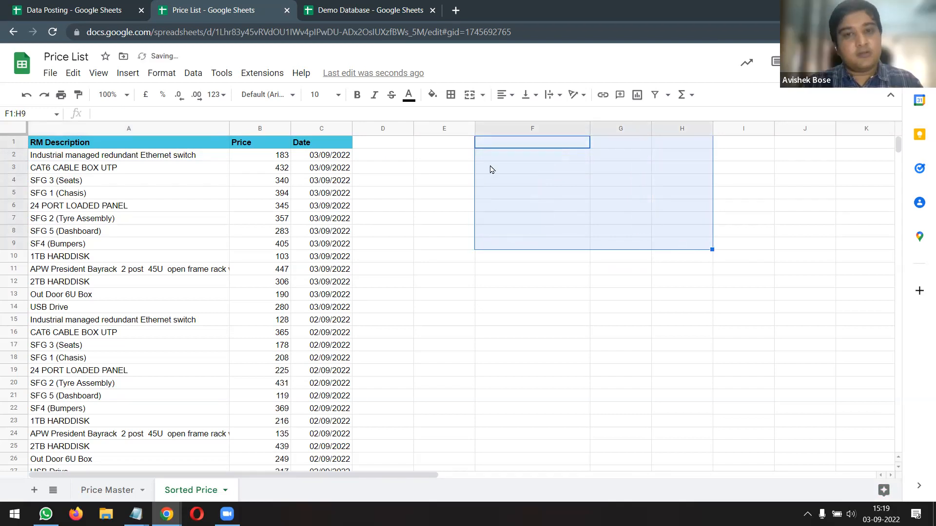
{"action": "left_click", "coordinate": [526, 147]}
{"action": "left_click", "coordinate": [283, 156]}
{"action": "left_click", "coordinate": [271, 196]}
Review the Price Master sheet's prices and dates and the price lookup formula in F4 of the Posting Sheet
{"action": "left_click", "coordinate": [116, 489]}
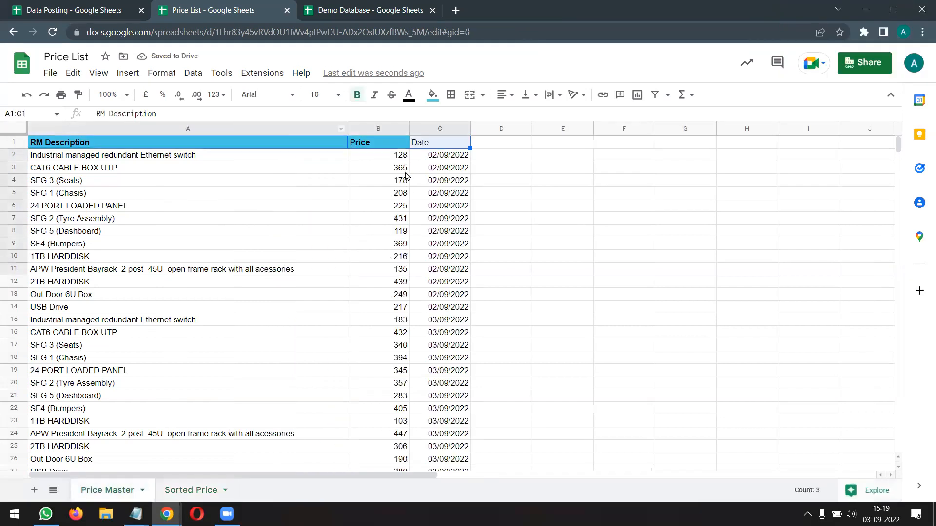
{"action": "left_click", "coordinate": [380, 157]}
{"action": "scroll", "coordinate": [384, 266], "scroll_direction": "down", "scroll_amount": 6}
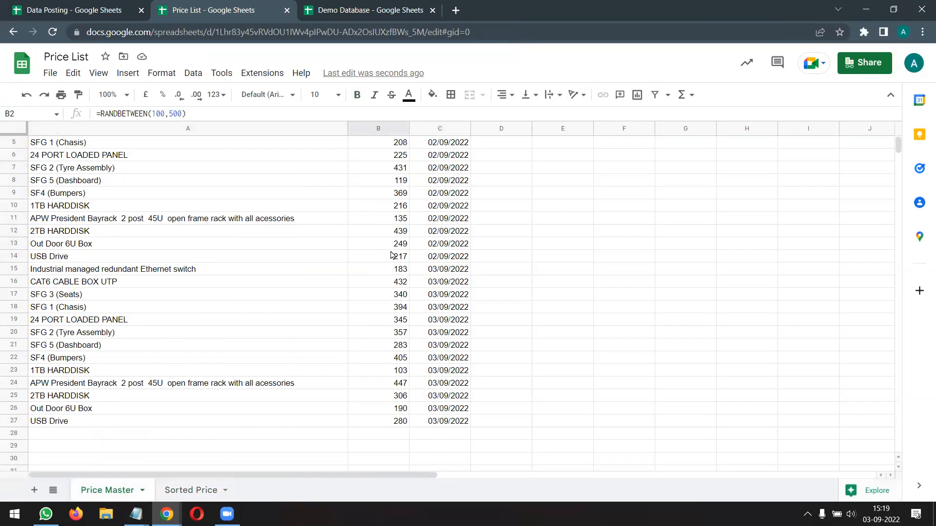
{"action": "scroll", "coordinate": [390, 253], "scroll_direction": "up", "scroll_amount": 6}
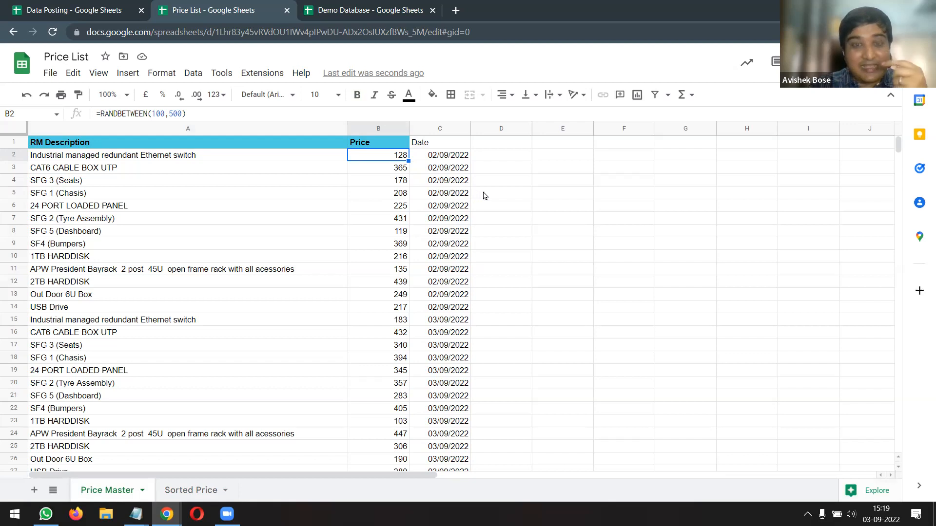
{"action": "left_click", "coordinate": [513, 196]}
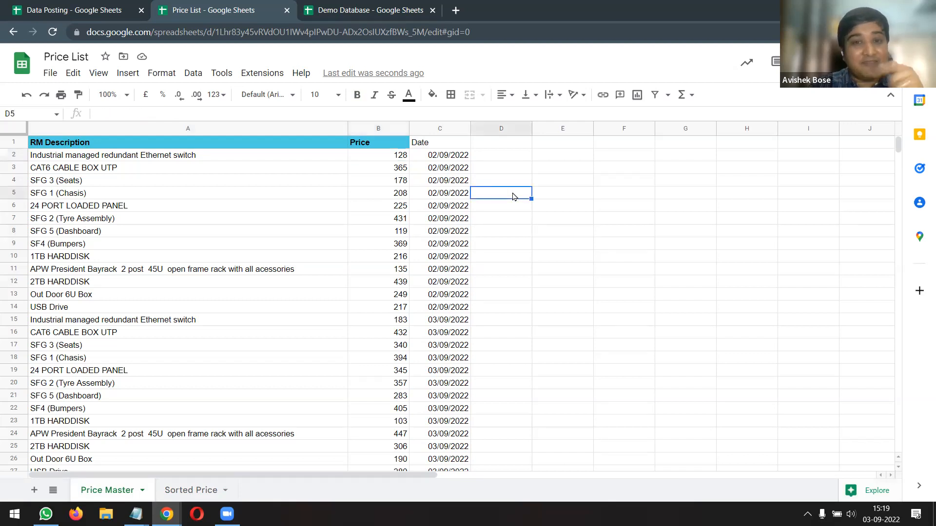
{"action": "left_click", "coordinate": [361, 8]}
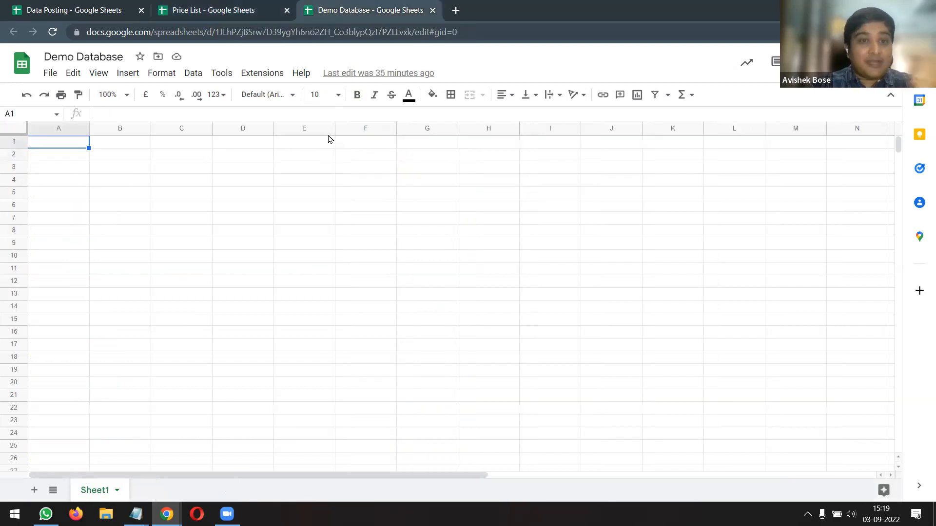
{"action": "left_click", "coordinate": [80, 13]}
{"action": "left_click", "coordinate": [627, 250]}
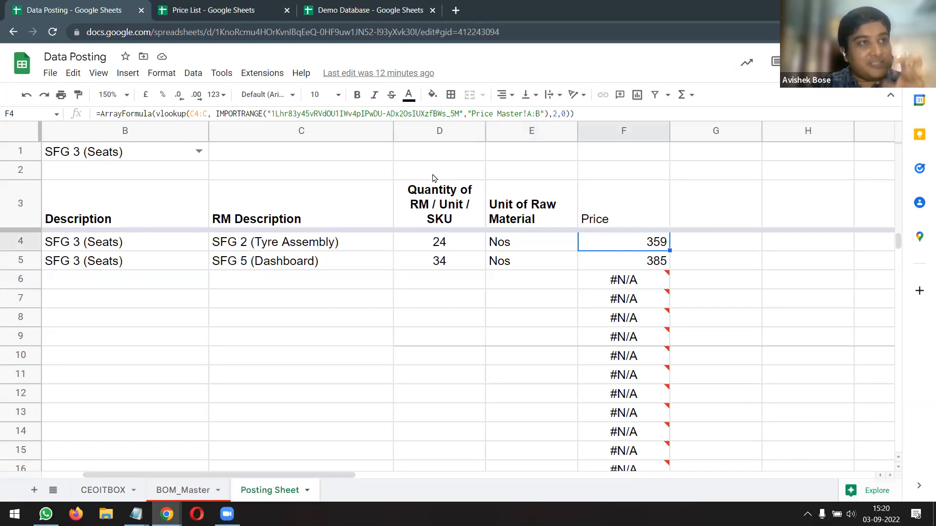
{"action": "left_click", "coordinate": [235, 11]}
{"action": "left_click", "coordinate": [385, 133]}
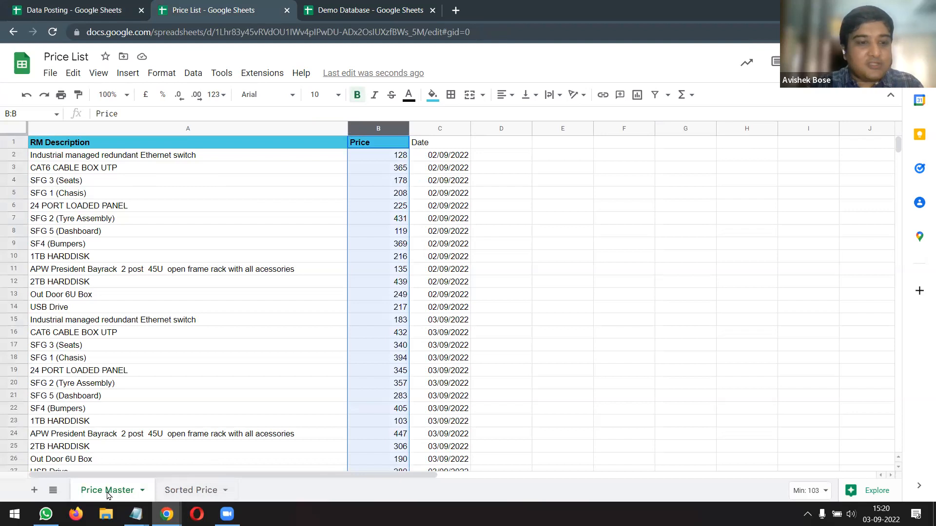
Copy the Sorted Price sheet name and use it to replace Price Master in the IMPORTRANGE of F4 on the Posting Sheet
{"action": "left_click", "coordinate": [206, 491]}
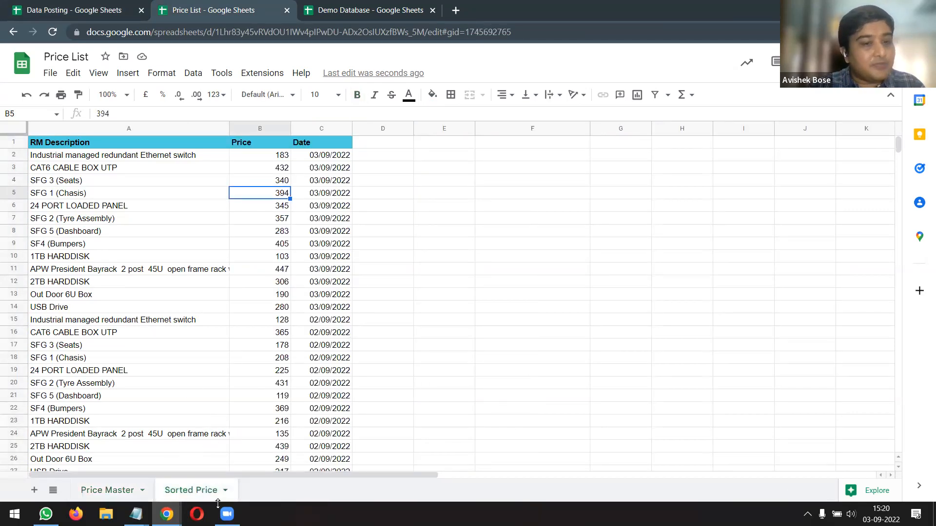
{"action": "double_click", "coordinate": [199, 496]}
{"action": "key", "text": "ctrl+c"}
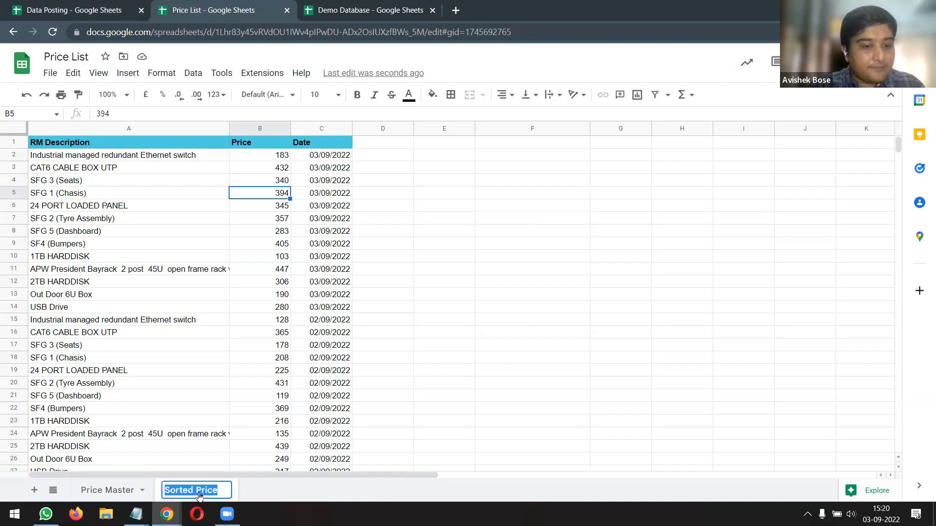
{"action": "left_click", "coordinate": [108, 10]}
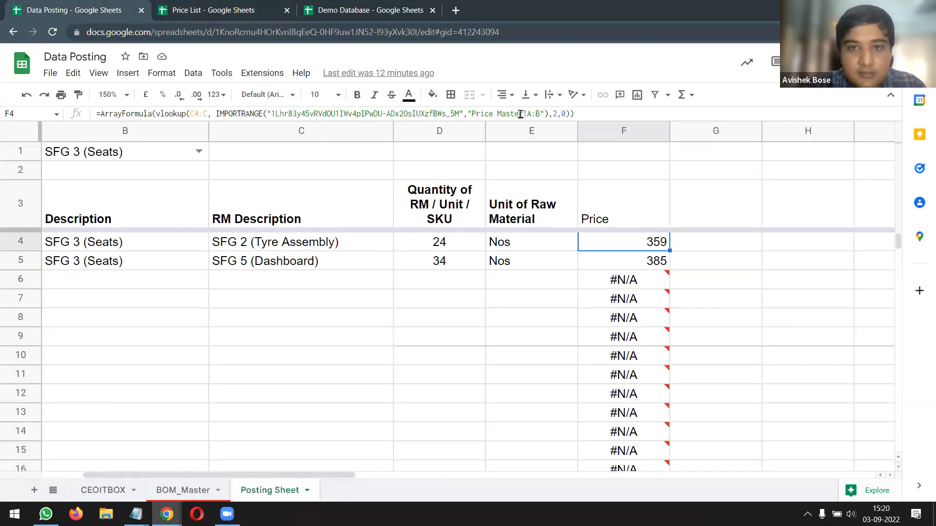
{"action": "left_click_drag", "start_coordinate": [522, 114], "coordinate": [485, 116]}
{"action": "key", "text": "ctrl+v"}
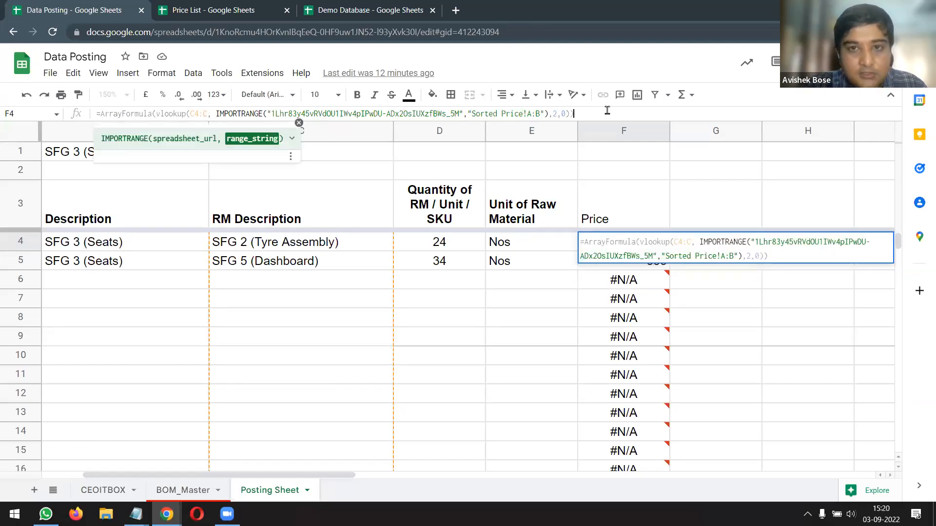
{"action": "key", "text": "Return"}
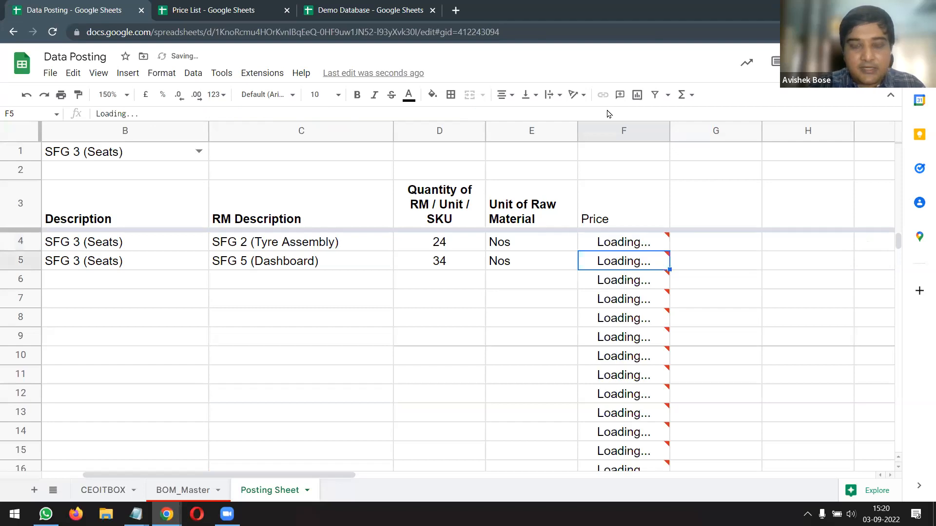
{"action": "left_click", "coordinate": [667, 246]}
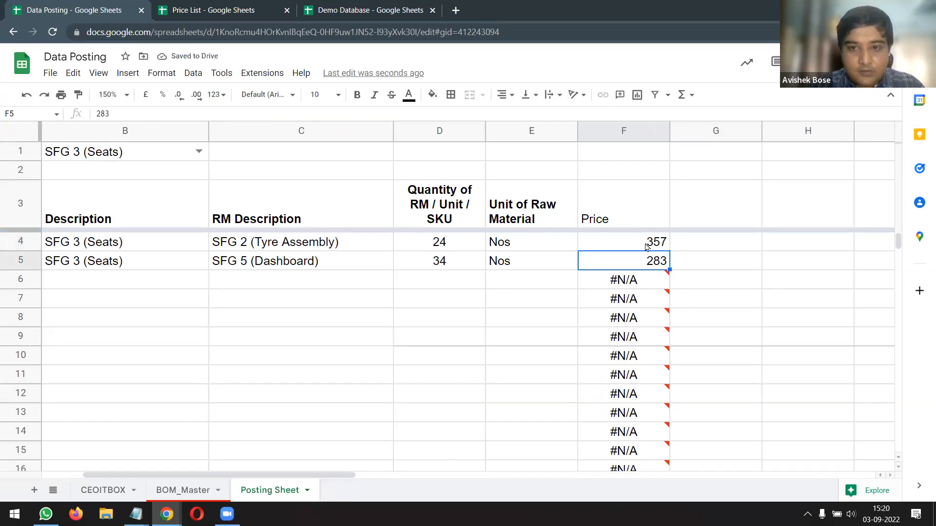
Search the Sorted Price sheet for SFG 2 (Tyre Assembly) from C4 of the Posting Sheet and compare the prices of its entries
{"action": "left_click", "coordinate": [255, 247]}
{"action": "key", "text": "ctrl+c"}
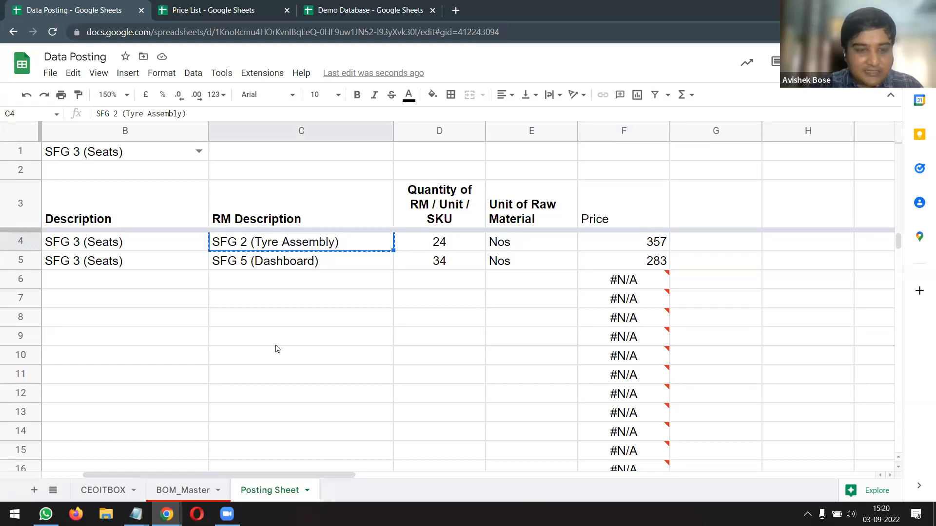
{"action": "left_click", "coordinate": [214, 11]}
{"action": "left_click", "coordinate": [516, 279]}
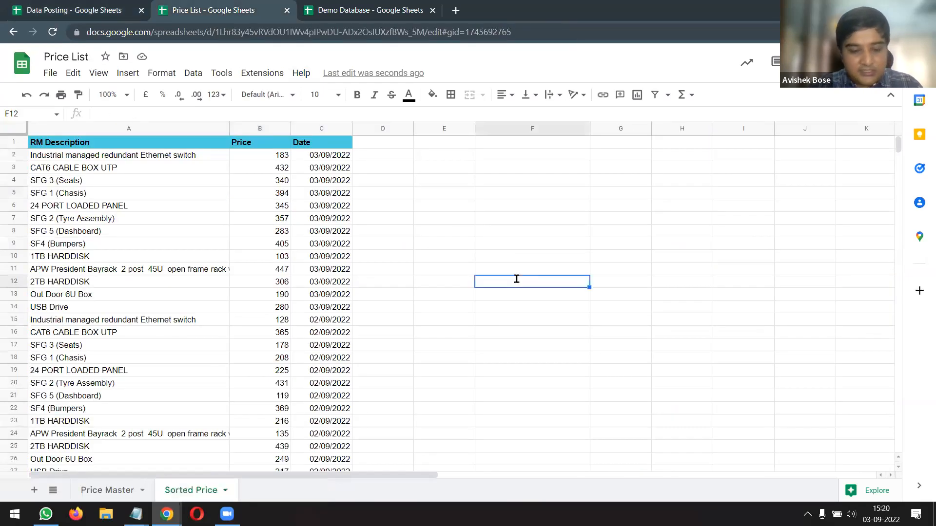
{"action": "key", "text": "ctrl+f"}
{"action": "key", "text": "ctrl+v"}
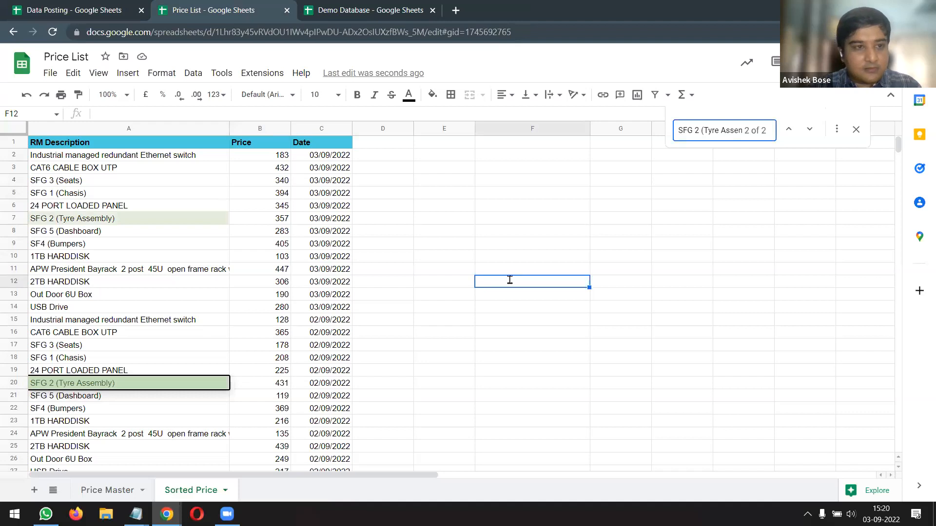
{"action": "left_click", "coordinate": [106, 219]}
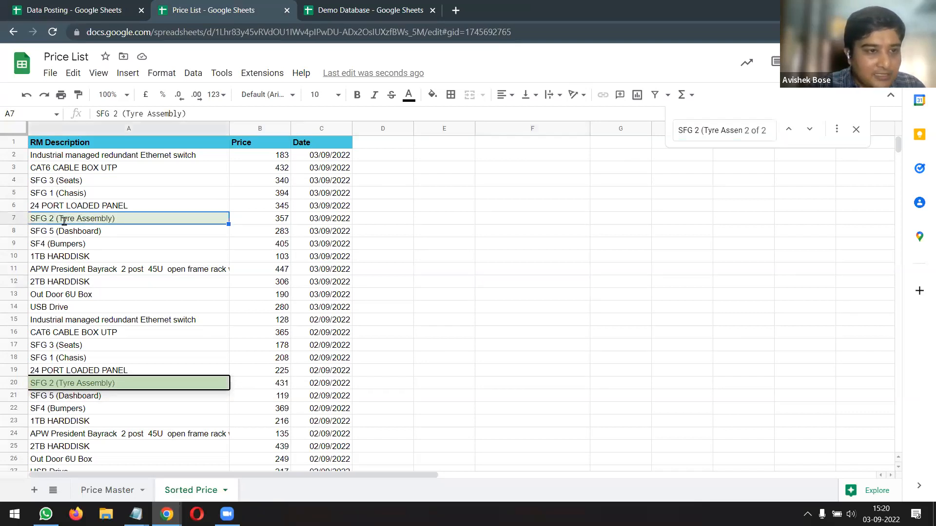
{"action": "left_click", "coordinate": [273, 219]}
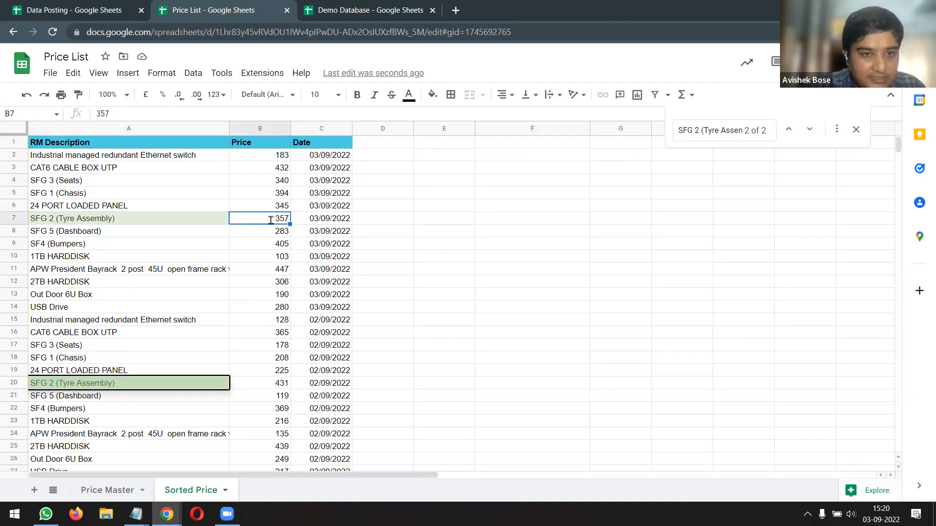
{"action": "left_click", "coordinate": [179, 383]}
{"action": "left_click", "coordinate": [278, 383]}
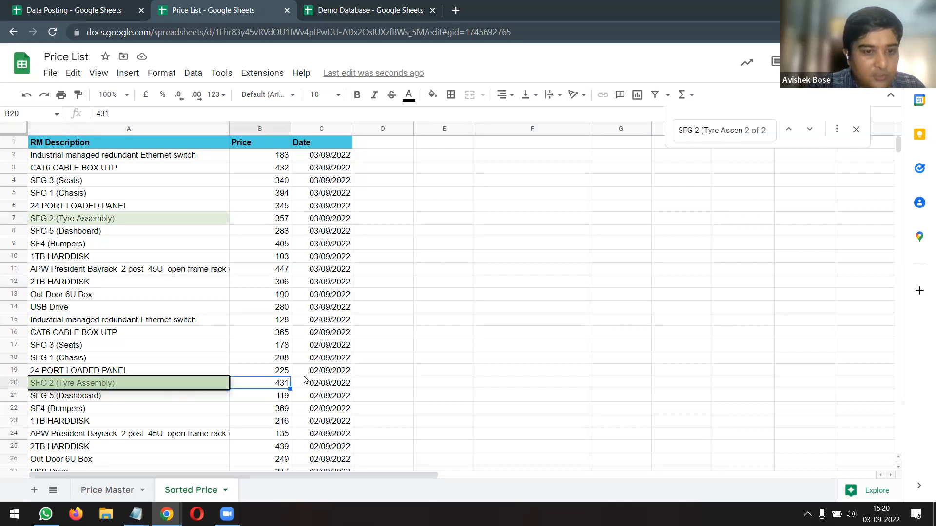
Search the Sorted Price sheet for SFG 5 (Dashboard), copied from C5 of the Posting Sheet
{"action": "left_click", "coordinate": [76, 11]}
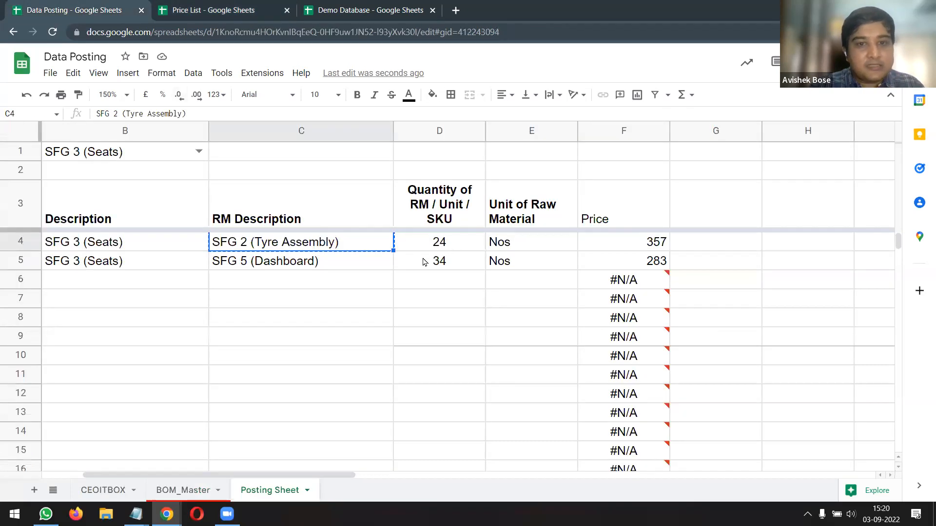
{"action": "left_click", "coordinate": [334, 263]}
{"action": "key", "text": "ctrl+c"}
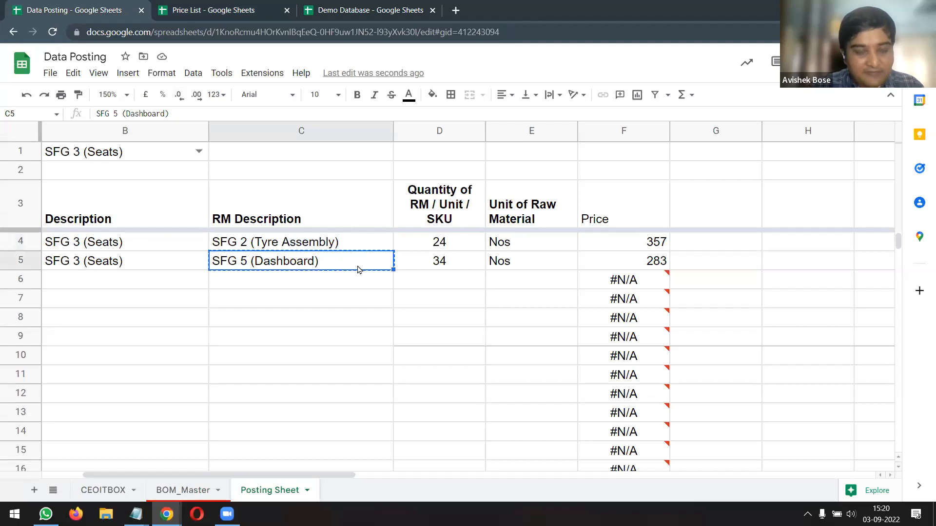
{"action": "left_click", "coordinate": [248, 10]}
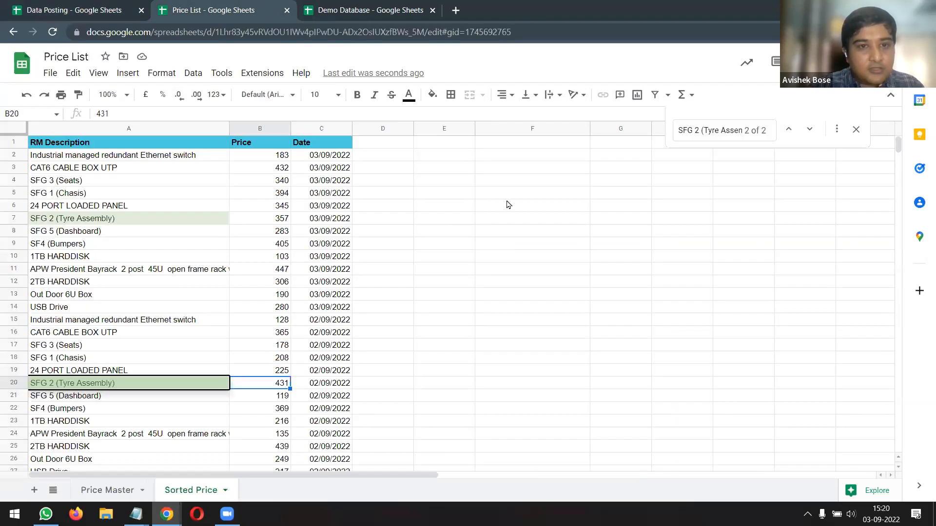
{"action": "left_click", "coordinate": [744, 139]}
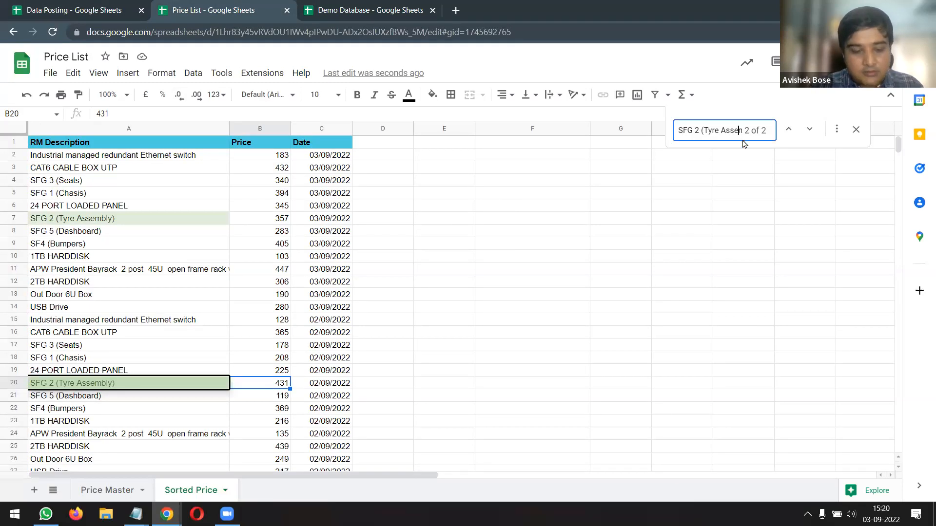
{"action": "key", "text": "ctrl+a"}
{"action": "key", "text": "ctrl+v"}
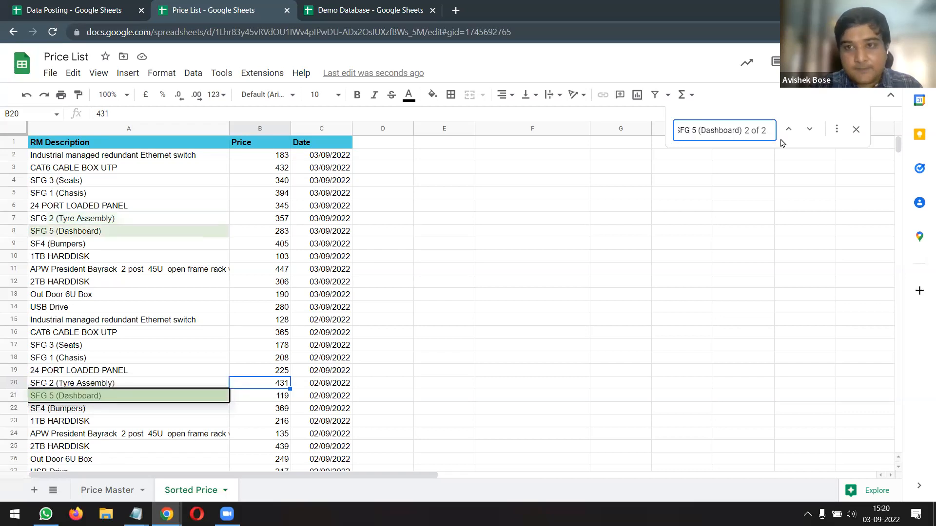
Compare the prices of both SFG 5 (Dashboard) entries on the Sorted Price sheet with F5 of the Posting Sheet
{"action": "key", "text": "Return"}
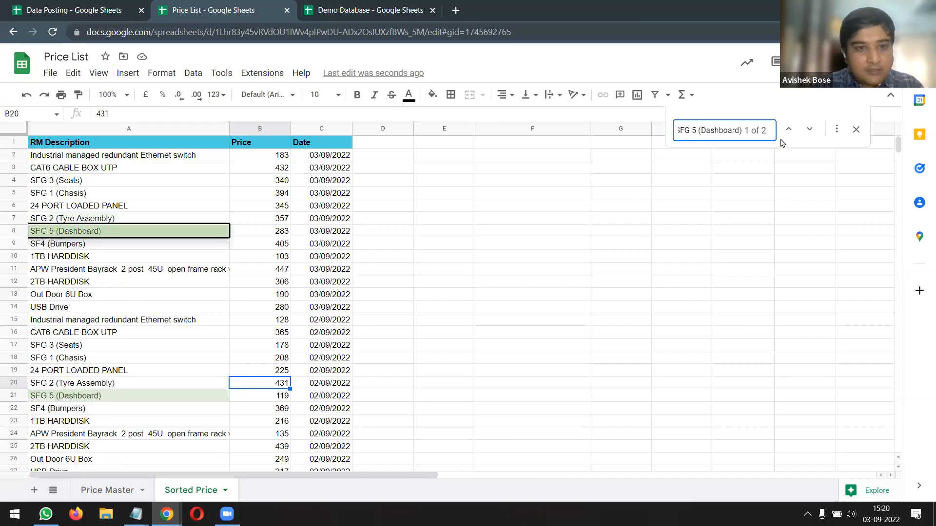
{"action": "left_click", "coordinate": [152, 238]}
{"action": "left_click", "coordinate": [274, 232]}
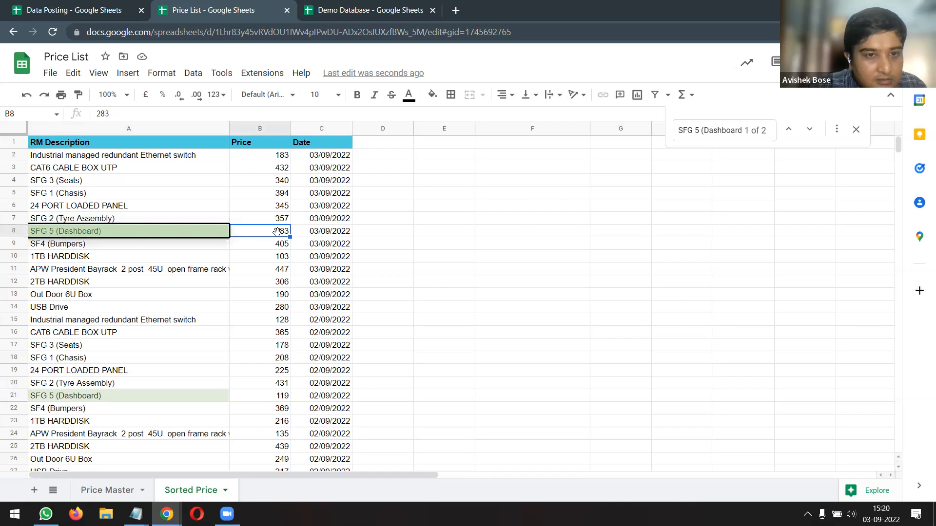
{"action": "left_click", "coordinate": [244, 395]}
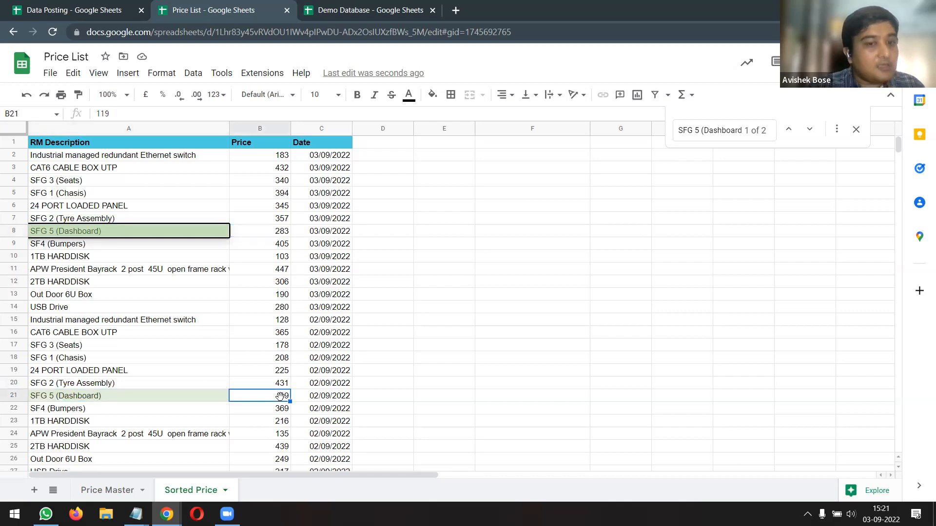
{"action": "left_click", "coordinate": [117, 9]}
{"action": "left_click", "coordinate": [634, 262]}
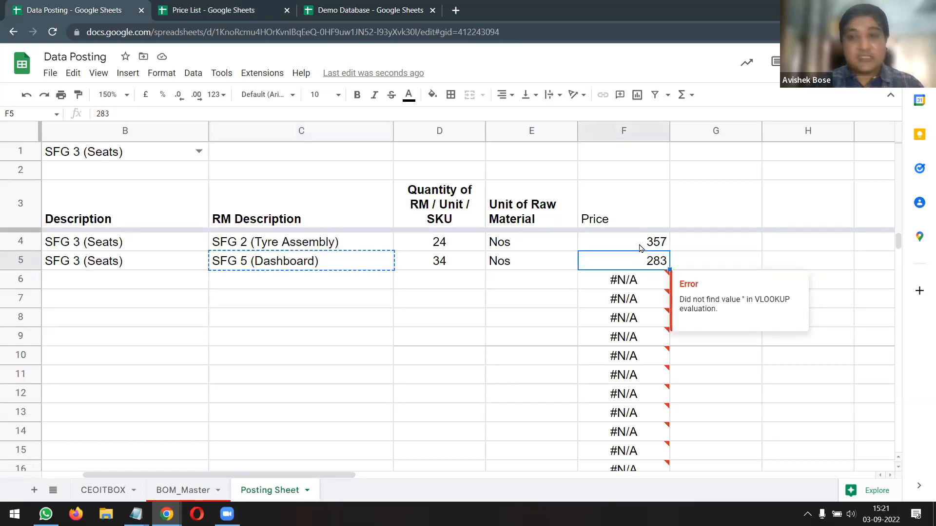
Insert an IF in front of the VLOOKUP in F4's array formula, with the condition B4:B=""
{"action": "left_click", "coordinate": [640, 247]}
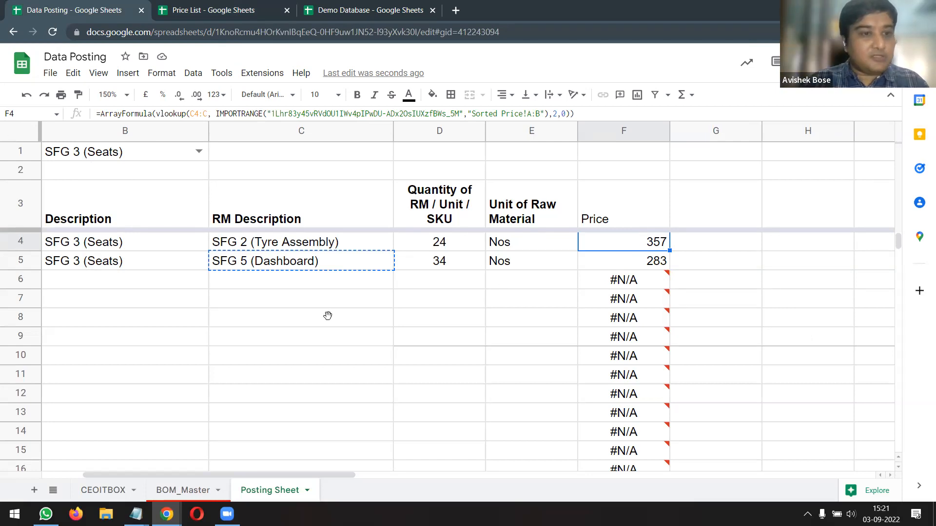
{"action": "left_click", "coordinate": [155, 114]}
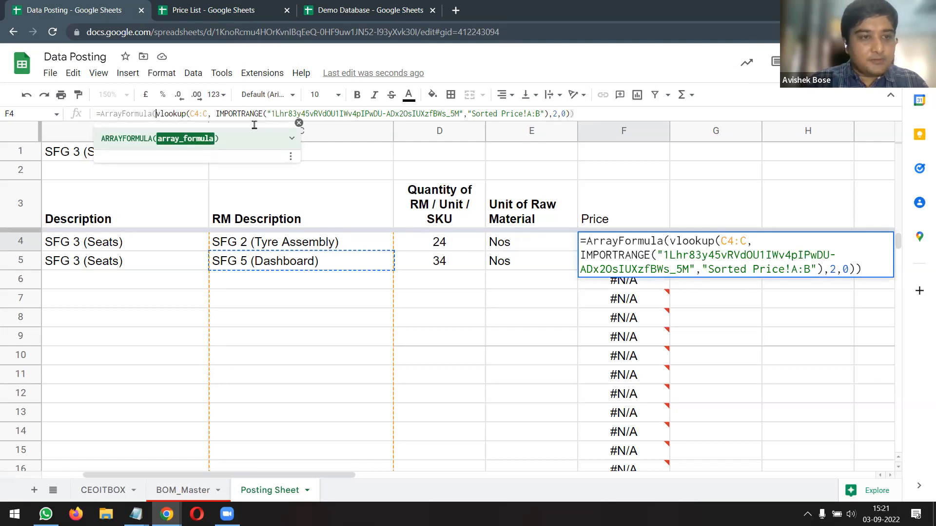
{"action": "type", "text": "if("}
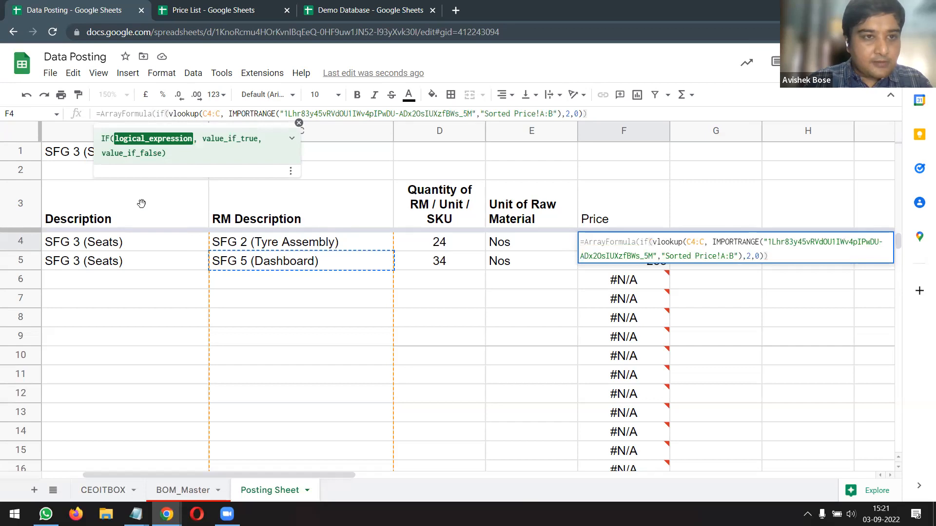
{"action": "left_click_drag", "start_coordinate": [106, 252], "coordinate": [106, 288]}
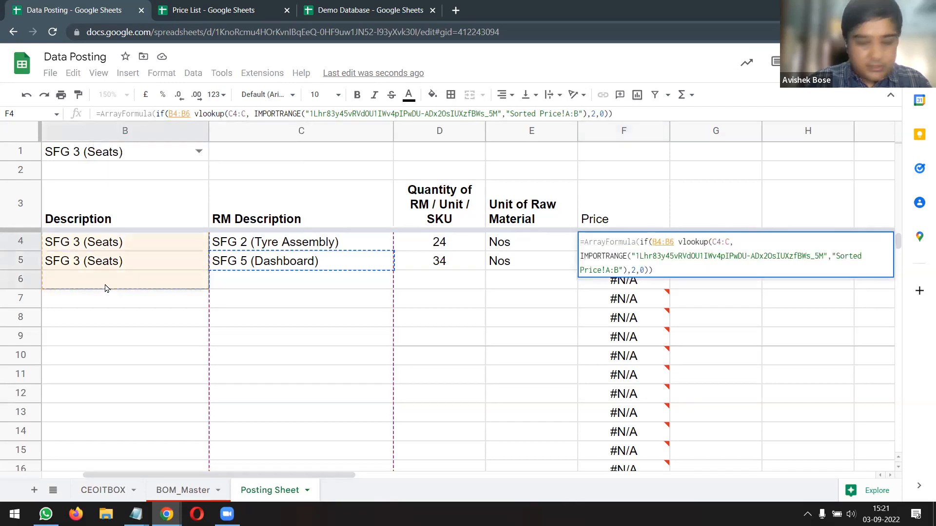
{"action": "key", "text": "BackSpace"}
{"action": "type", "text": "="}
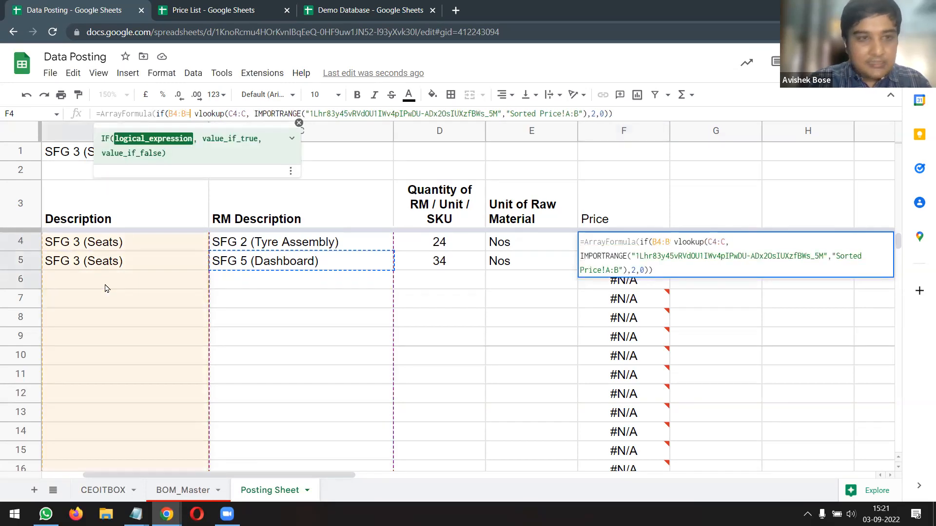
{"action": "type", "text": "\"\","}
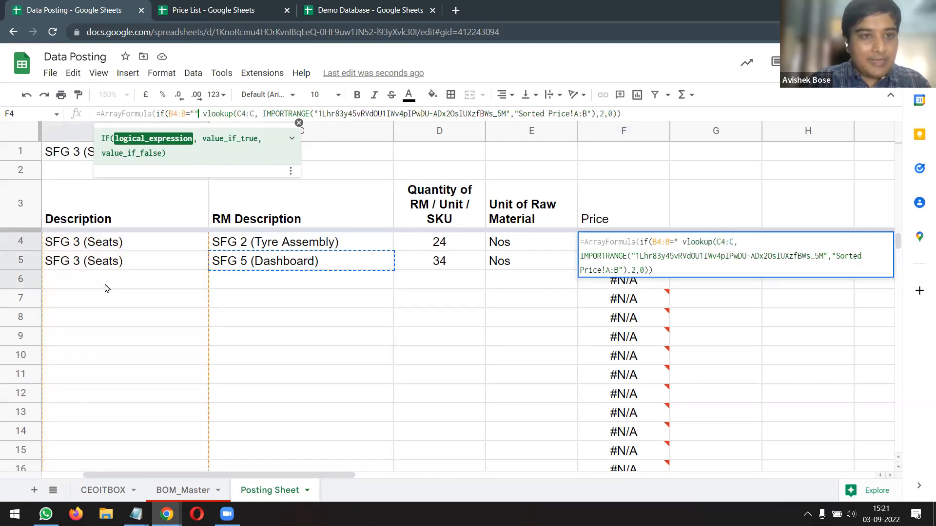
Set the IF's true value to "" in F4, keep the VLOOKUP as its false value and complete the formula
{"action": "type", "text": ","}
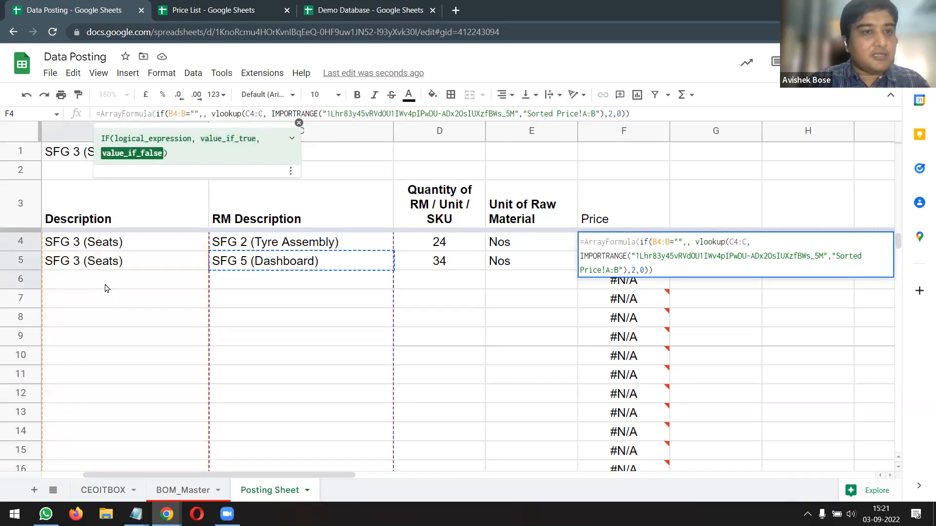
{"action": "key", "text": "BackSpace"}
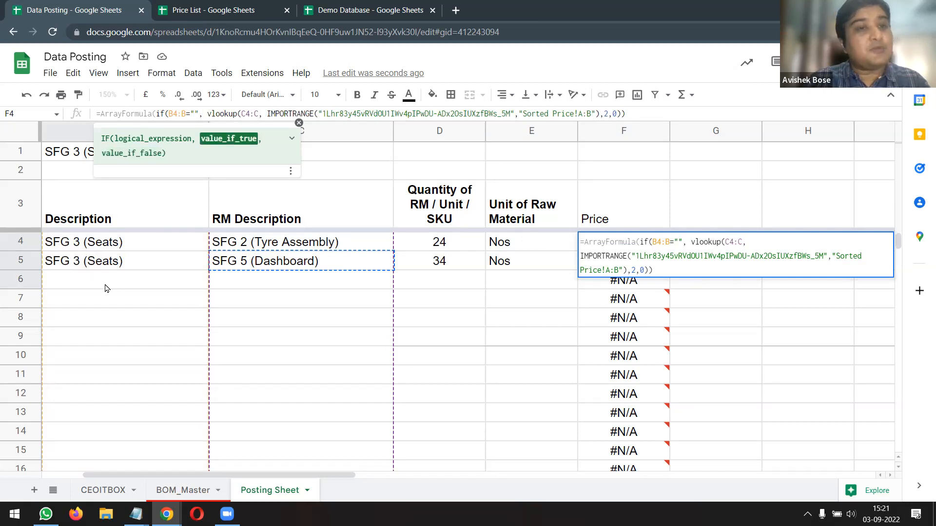
{"action": "type", "text": "\"\""}
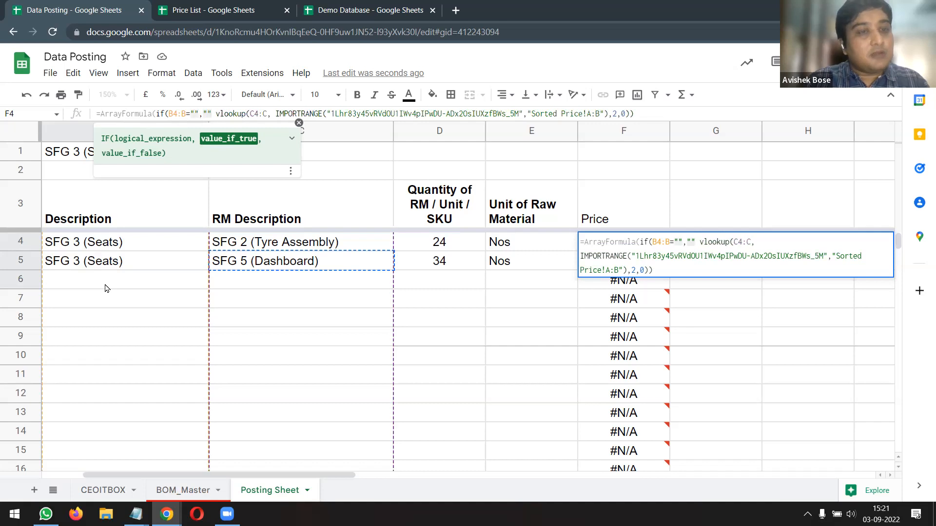
{"action": "type", "text": ","}
{"action": "left_click_drag", "start_coordinate": [203, 115], "coordinate": [211, 114]}
{"action": "left_click", "coordinate": [219, 113]}
{"action": "left_click", "coordinate": [652, 113]}
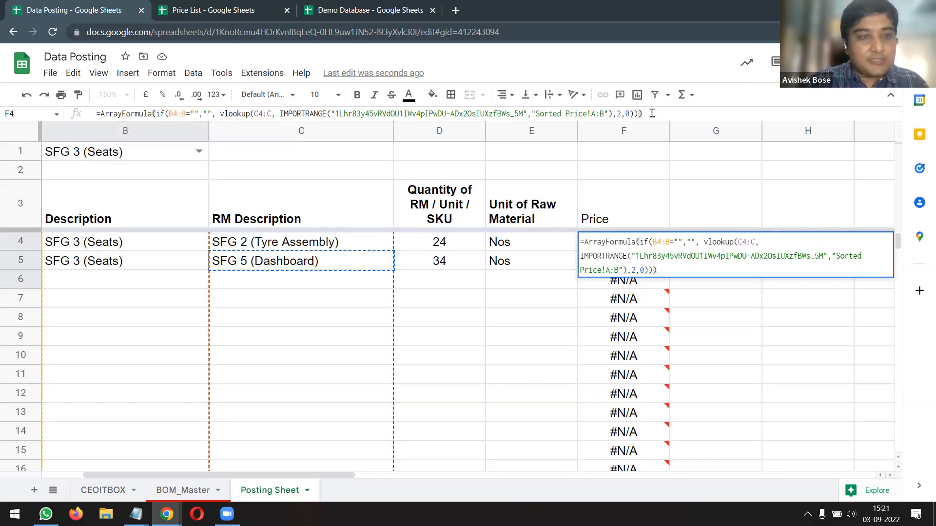
{"action": "key", "text": "Return"}
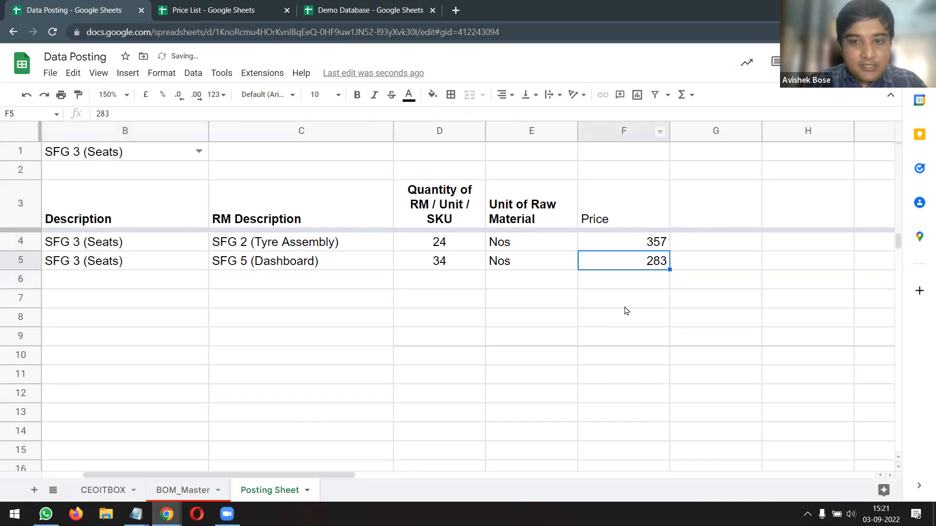
Examine the Price column cells below F5 and the formula in F4
{"action": "left_click_drag", "start_coordinate": [624, 280], "coordinate": [629, 416]}
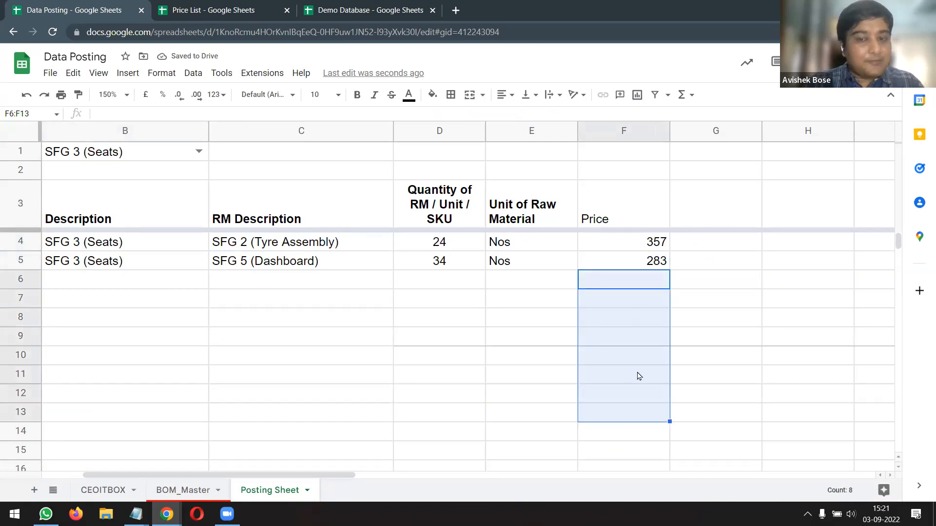
{"action": "left_click", "coordinate": [650, 246]}
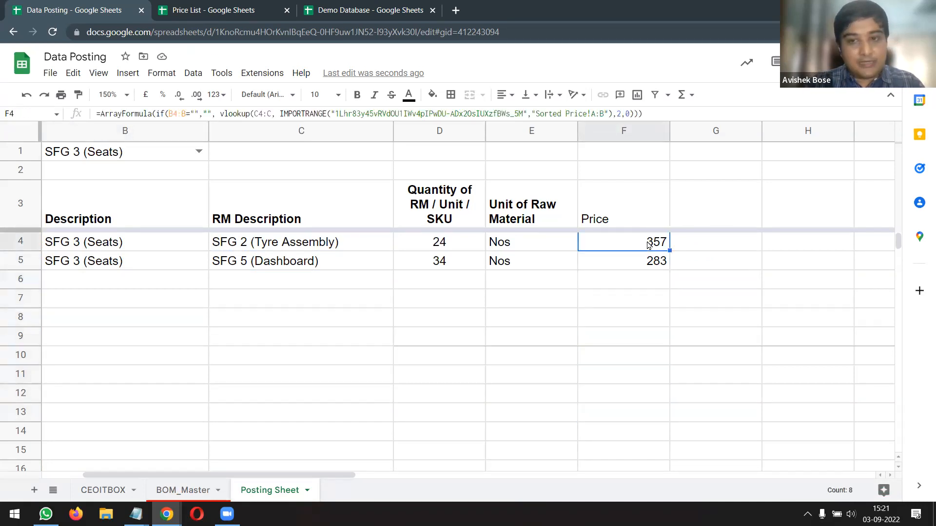
{"action": "left_click", "coordinate": [648, 282]}
{"action": "left_click_drag", "start_coordinate": [648, 364], "coordinate": [649, 371]}
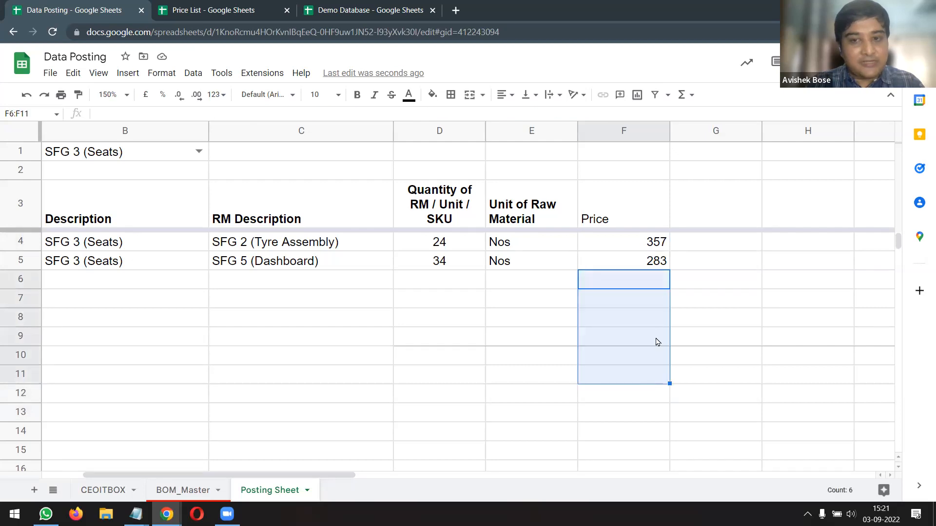
Count the non-empty cells of the Price column with =COUNTA(F:F) in G2 and compare with the cells below F5
{"action": "left_click", "coordinate": [687, 169]}
{"action": "type", "text": "="}
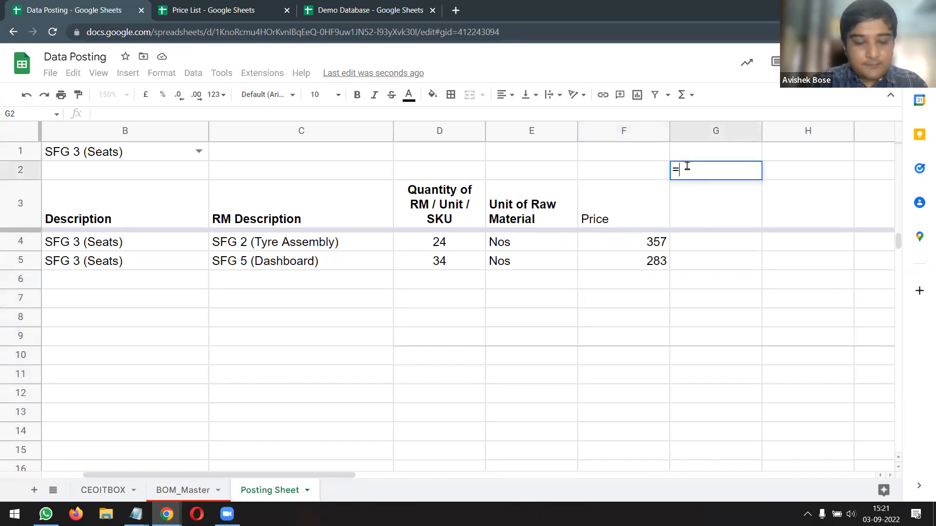
{"action": "type", "text": "counta"}
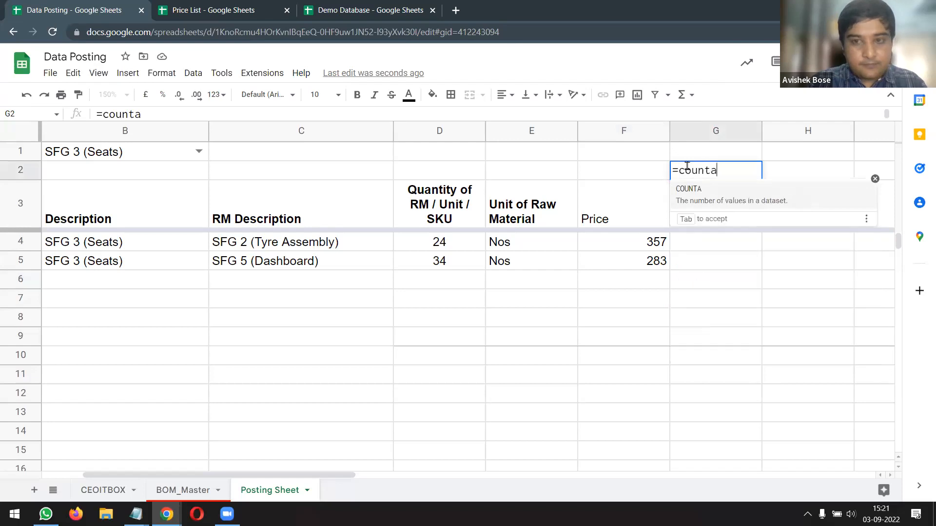
{"action": "type", "text": "("}
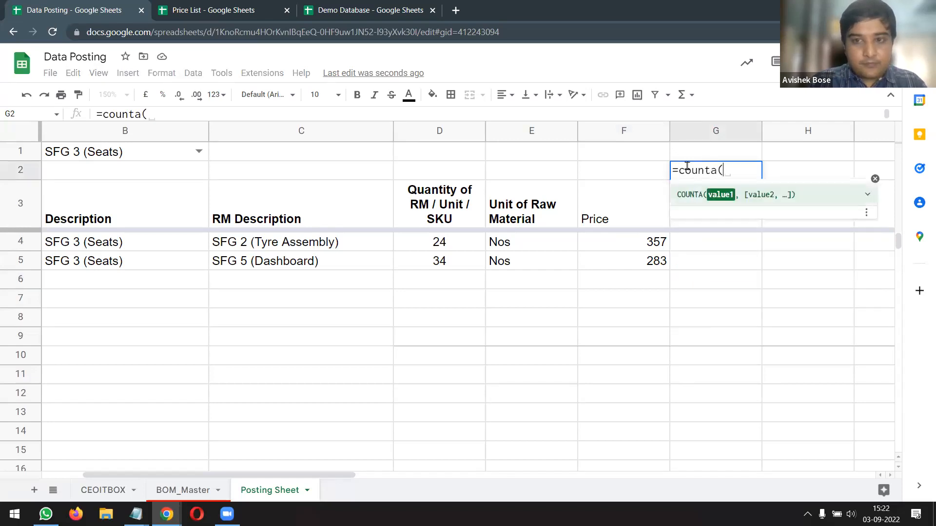
{"action": "left_click", "coordinate": [625, 122]}
{"action": "key", "text": "Return"}
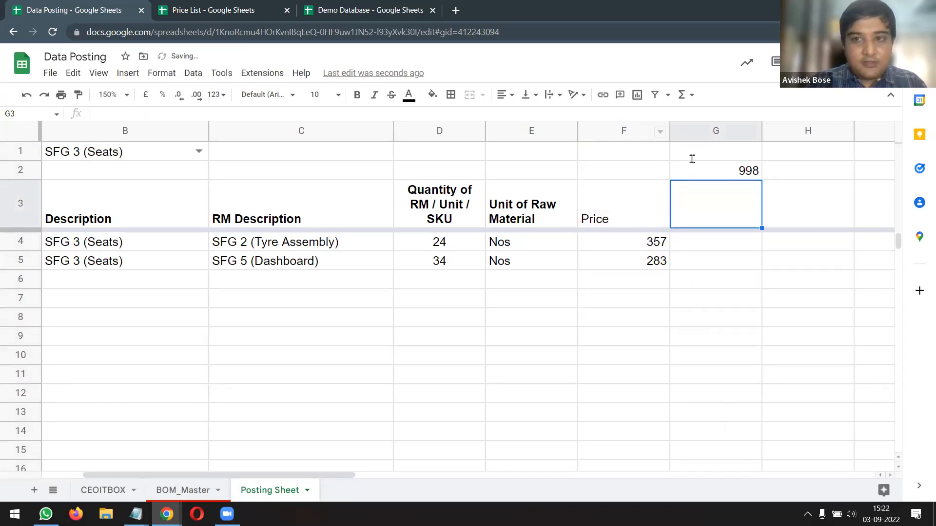
{"action": "left_click", "coordinate": [746, 174]}
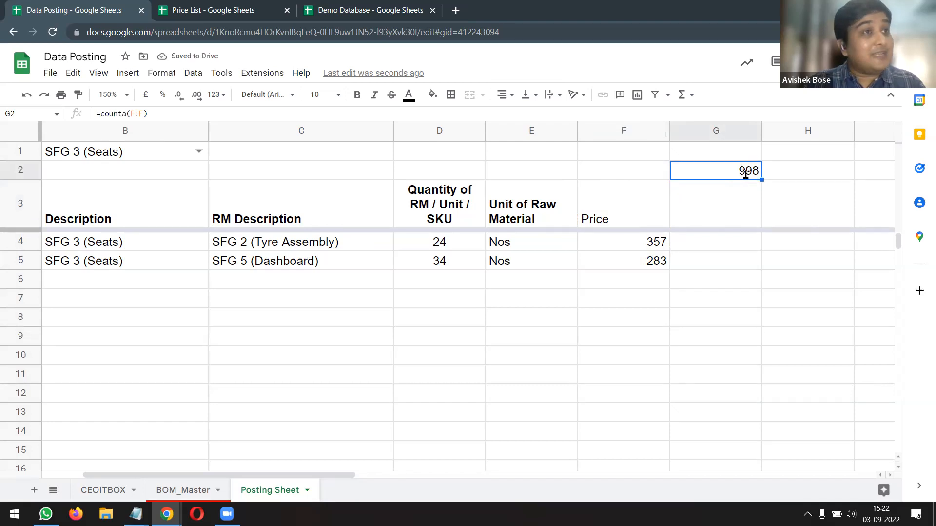
{"action": "left_click_drag", "start_coordinate": [652, 281], "coordinate": [641, 403]}
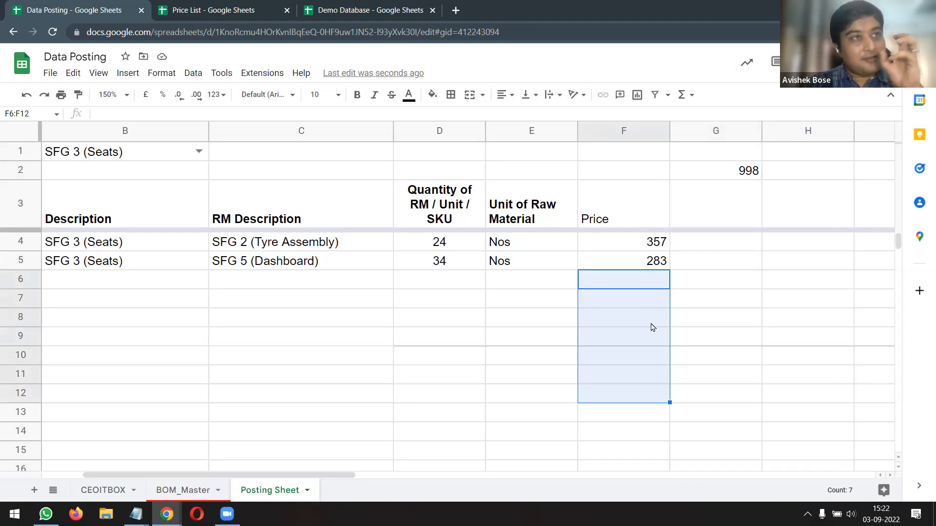
Remove the "" from the IF's true value in F4, leaving that argument empty between the commas
{"action": "left_click", "coordinate": [644, 248]}
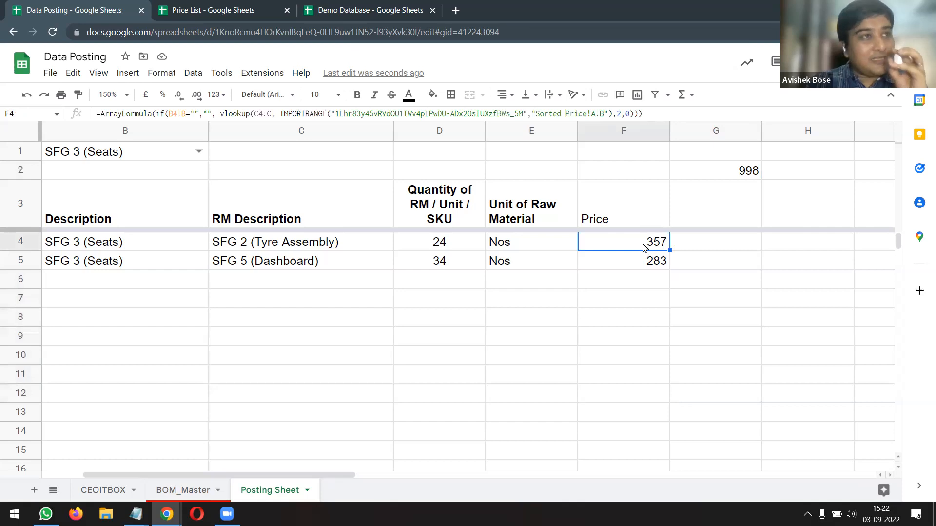
{"action": "left_click", "coordinate": [220, 115]}
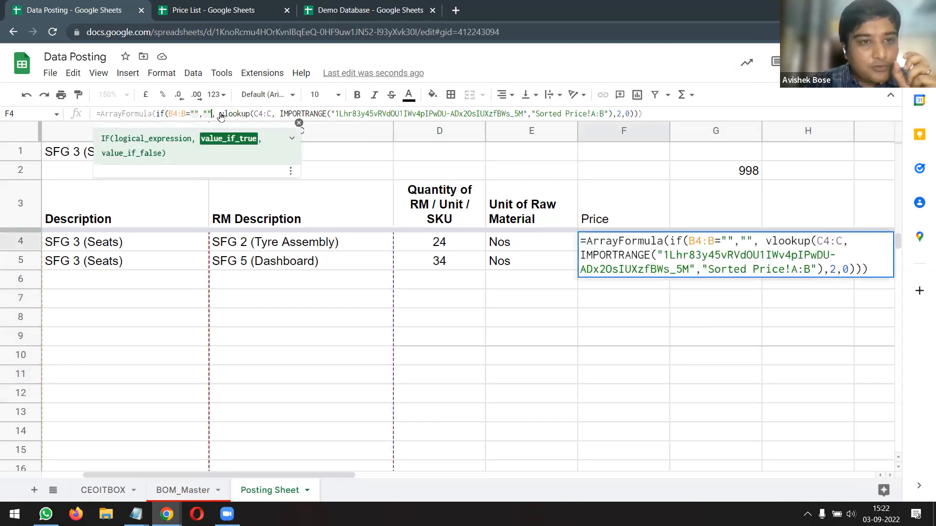
{"action": "key", "text": "BackSpace"}
{"action": "key", "text": "BackSpace"}
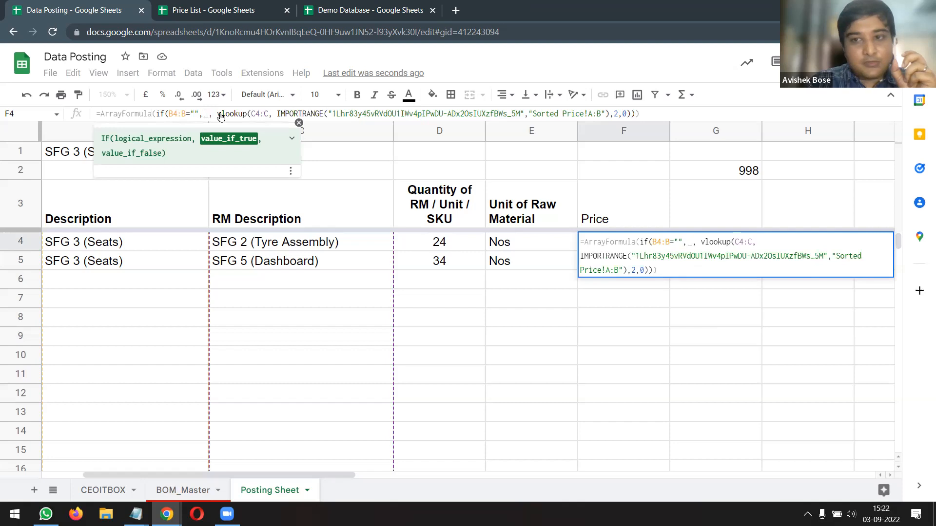
{"action": "key", "text": "Return"}
Recheck the COUNTA cell G2 against the cells below F5 and review the IF's empty argument in F4
{"action": "left_click", "coordinate": [737, 174]}
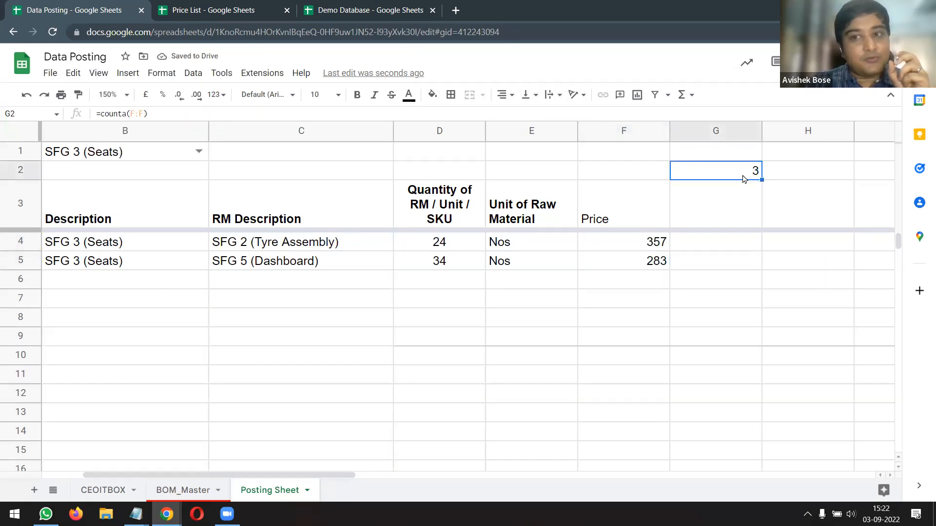
{"action": "left_click_drag", "start_coordinate": [629, 288], "coordinate": [629, 378]}
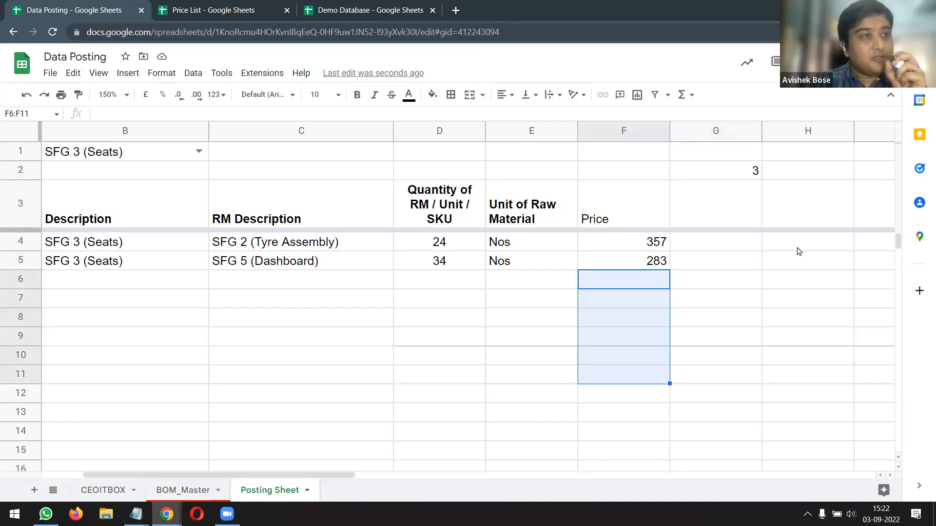
{"action": "left_click", "coordinate": [745, 178]}
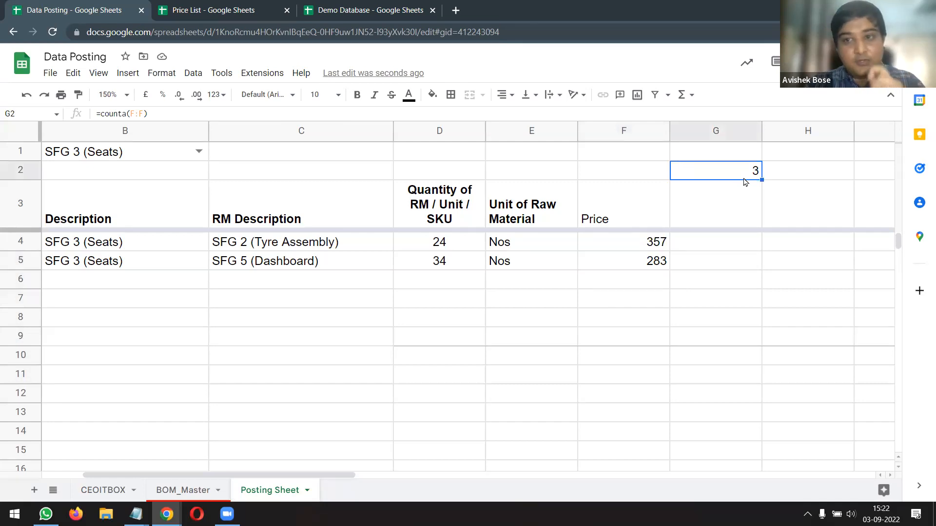
{"action": "left_click", "coordinate": [650, 241]}
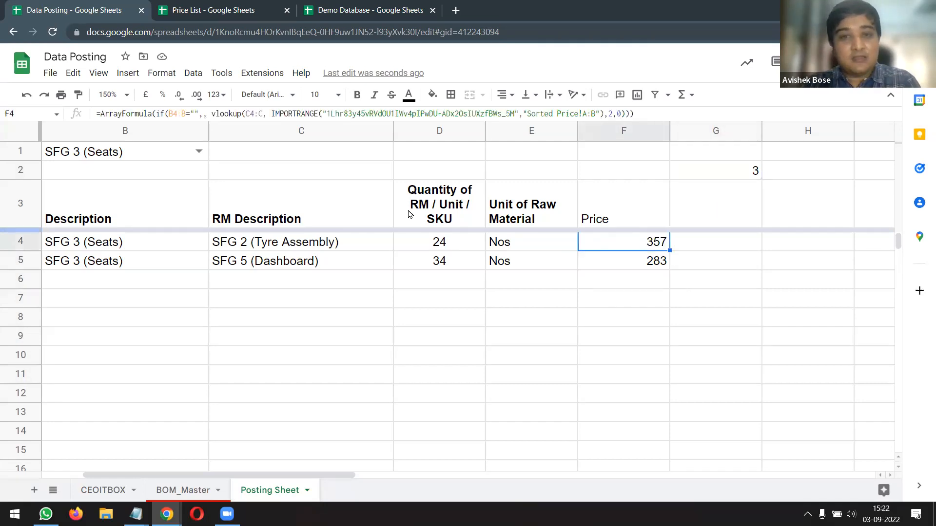
{"action": "left_click", "coordinate": [208, 116]}
{"action": "type", "text": ","}
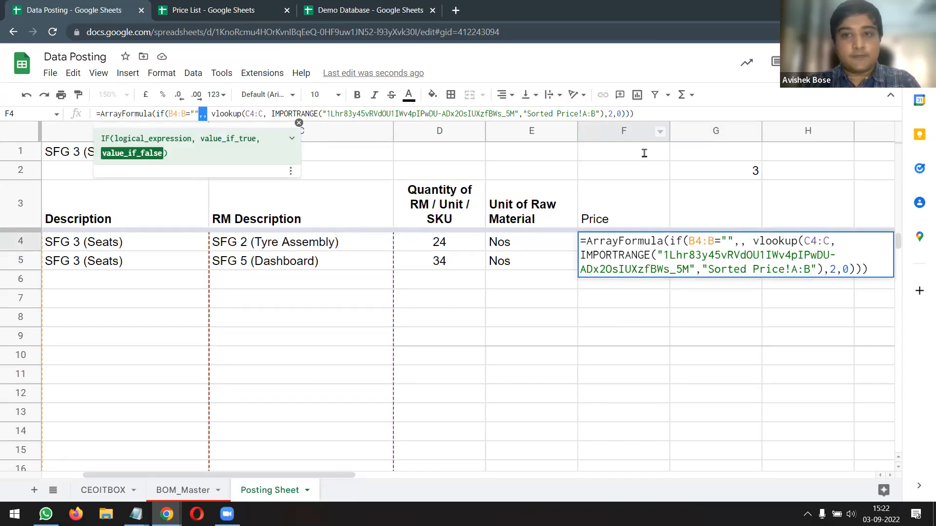
{"action": "key", "text": "Tab"}
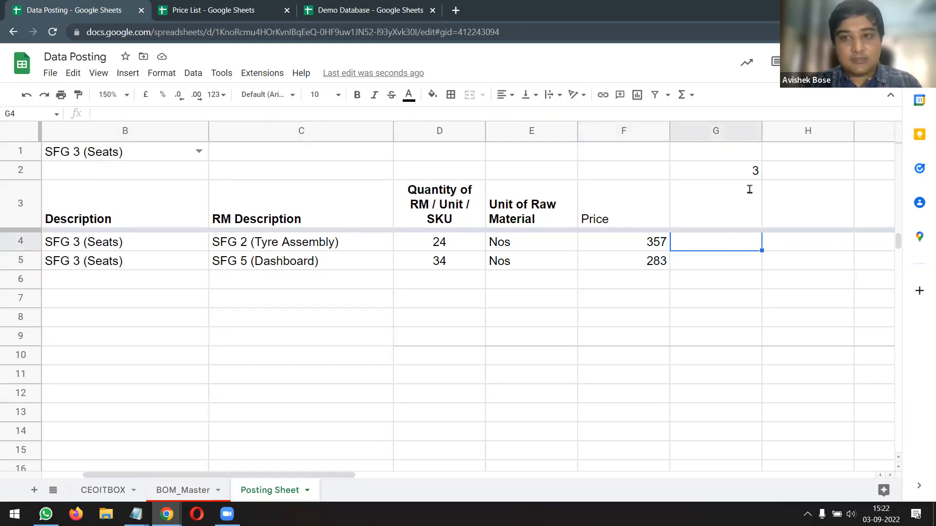
Clear the count formula from G2 and copy the Unit of Raw Material header's formatting onto the Price header in F3
{"action": "left_click", "coordinate": [743, 172]}
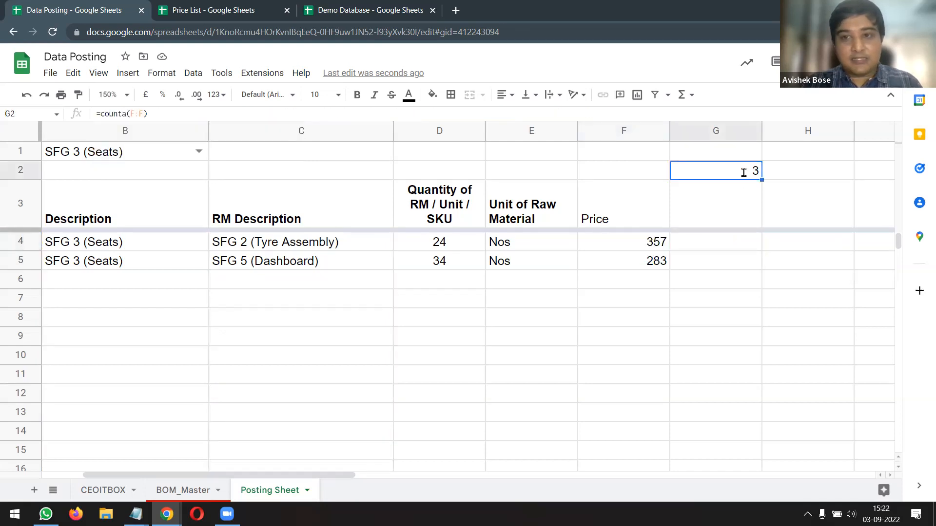
{"action": "left_click", "coordinate": [639, 218]}
{"action": "left_click", "coordinate": [535, 214]}
{"action": "left_click", "coordinate": [78, 94]}
{"action": "left_click", "coordinate": [619, 215]}
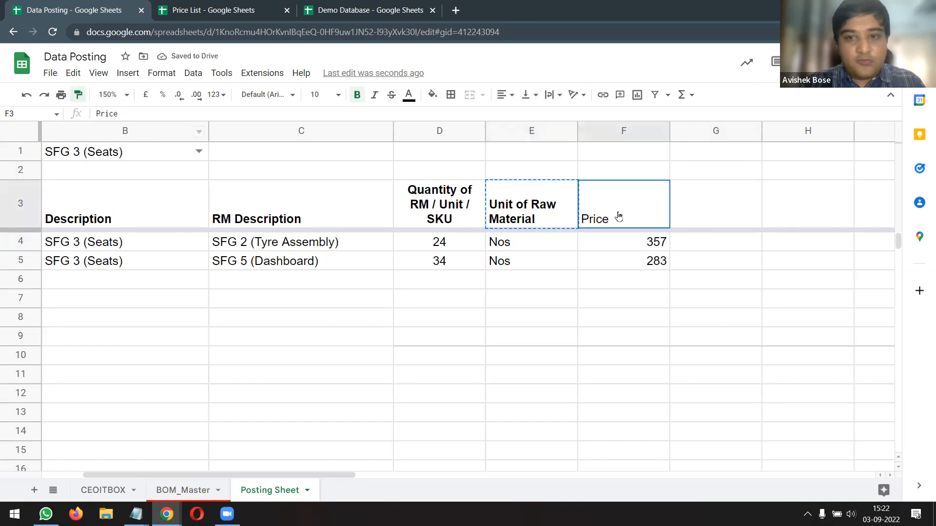
{"action": "left_click", "coordinate": [734, 215]}
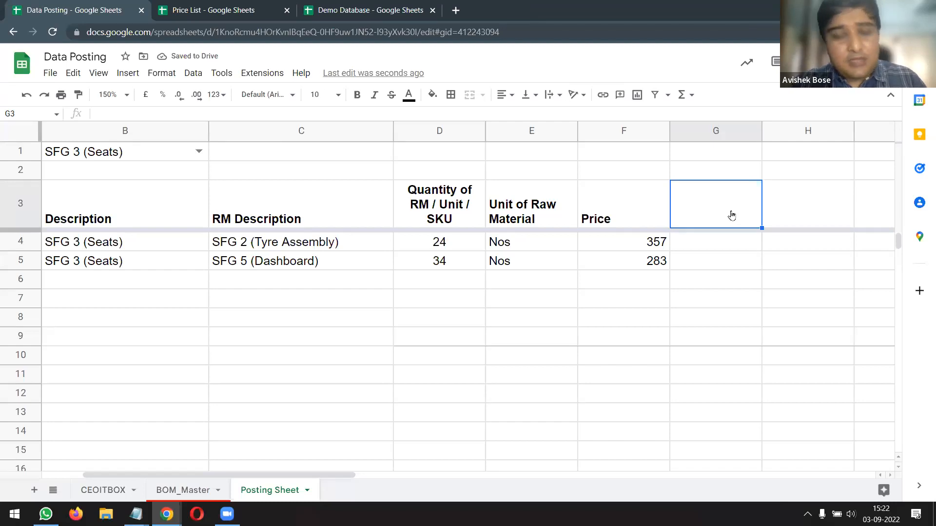
{"action": "left_click_drag", "start_coordinate": [444, 246], "coordinate": [445, 263]}
{"action": "left_click_drag", "start_coordinate": [659, 241], "coordinate": [656, 254]}
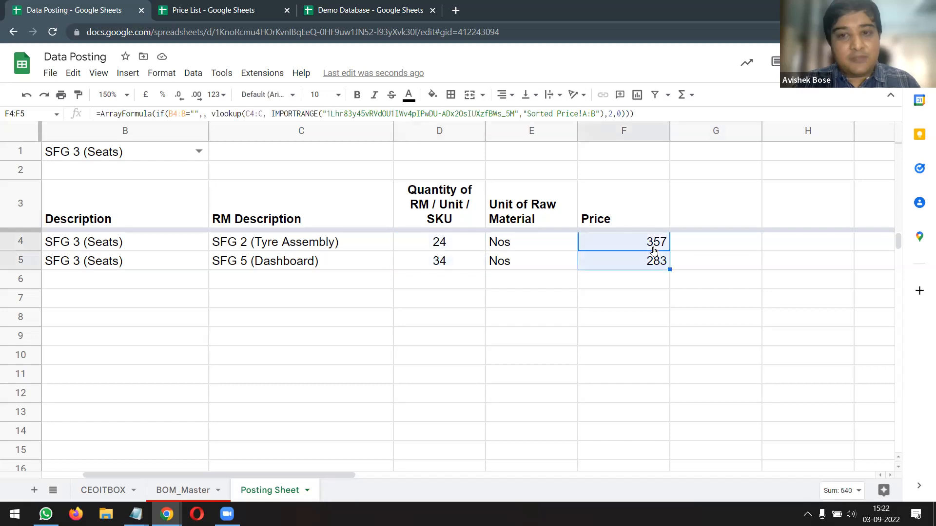
{"action": "left_click", "coordinate": [710, 219]}
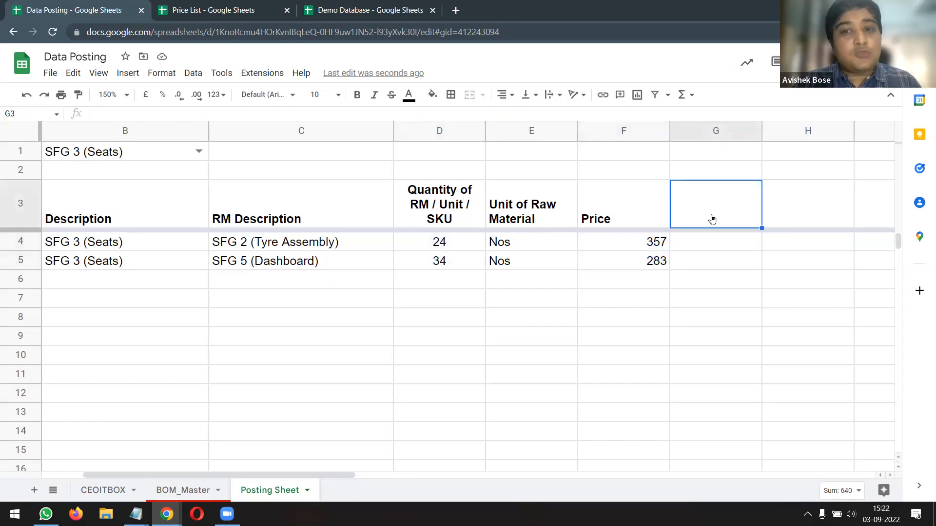
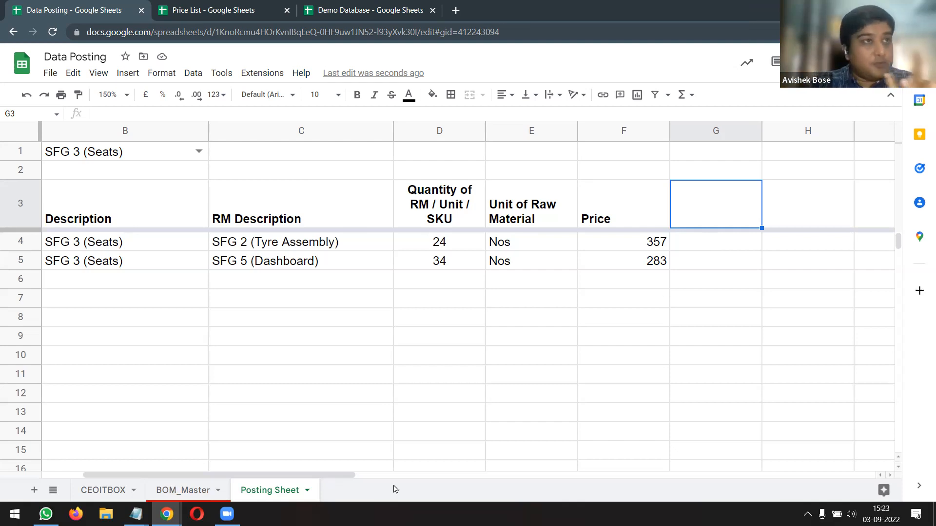
Enter the label Ordered Quantity in A2, below Select Product
{"action": "left_click_drag", "start_coordinate": [310, 476], "coordinate": [183, 469]}
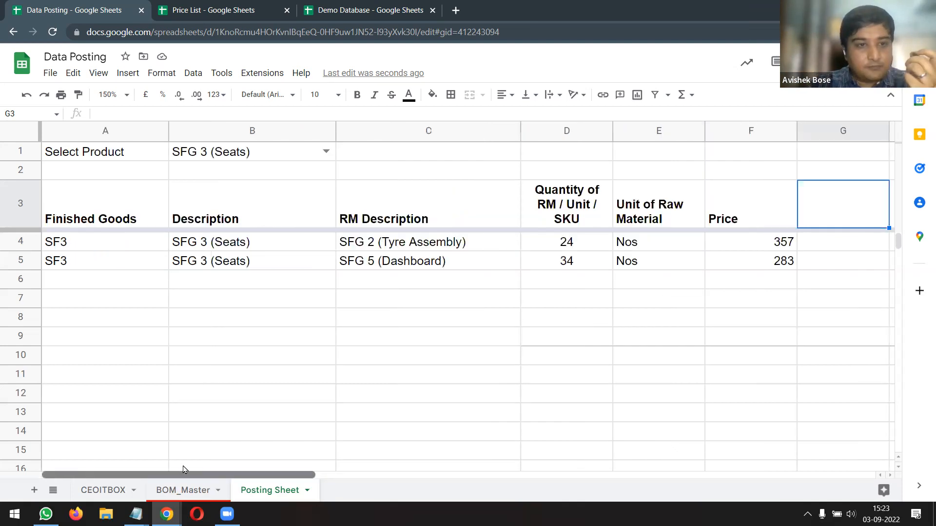
{"action": "left_click", "coordinate": [100, 173]}
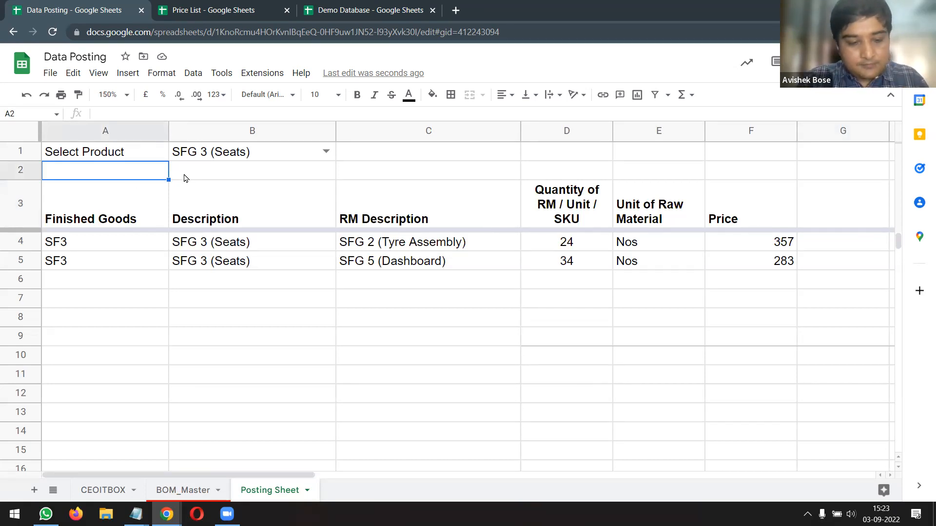
{"action": "type", "text": "Orde"}
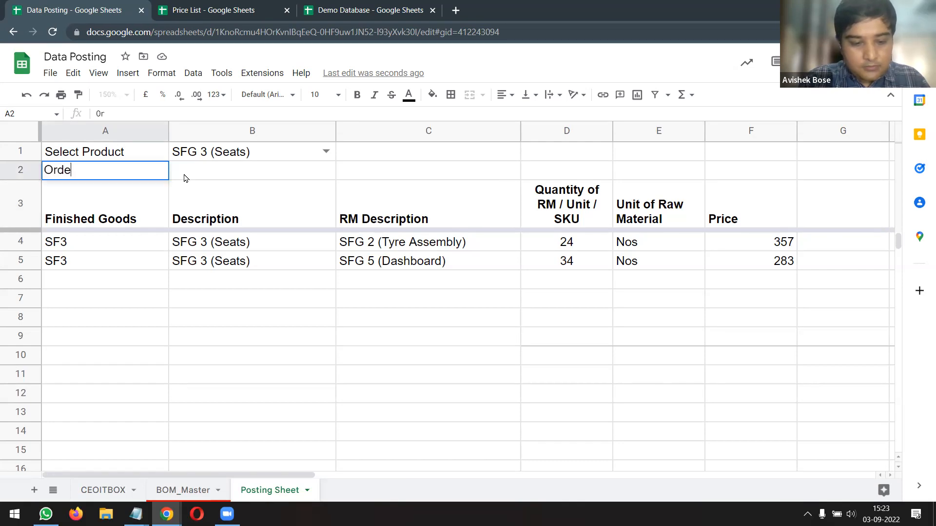
{"action": "type", "text": "red Qua"}
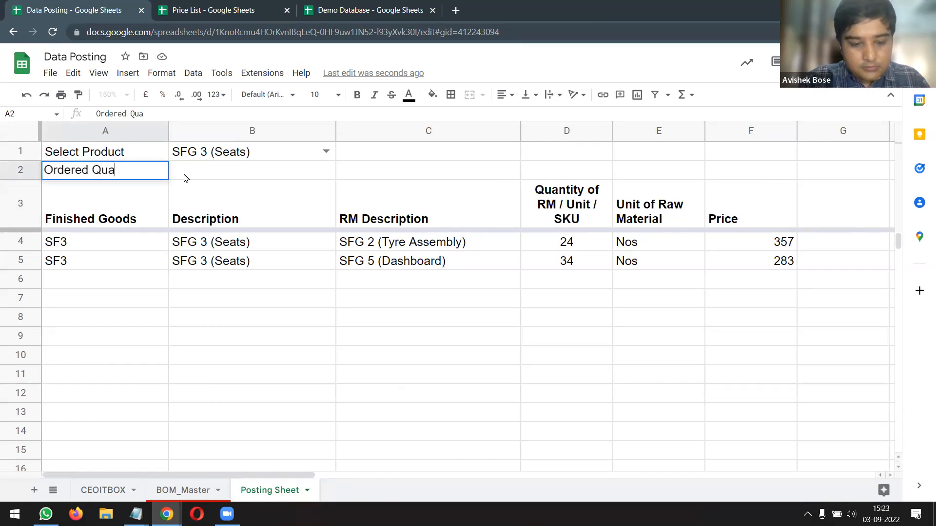
{"action": "type", "text": "ntity"}
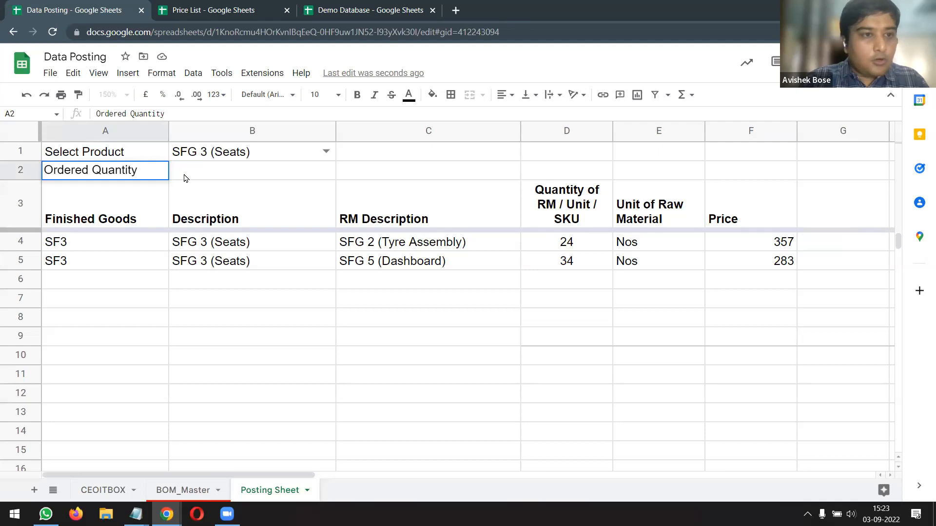
{"action": "left_click", "coordinate": [184, 178]}
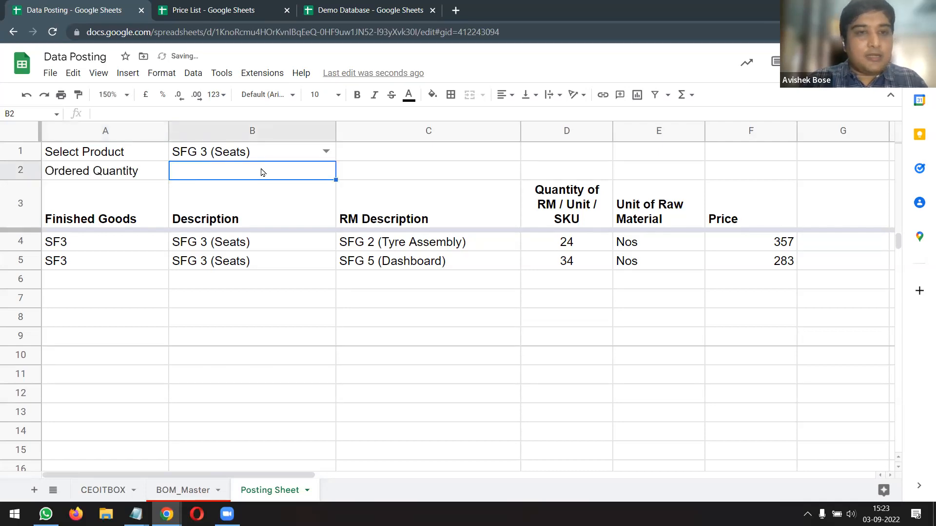
Fill the product and ordered quantity input cells B1:B2 with light green
{"action": "left_click_drag", "start_coordinate": [272, 155], "coordinate": [300, 164]}
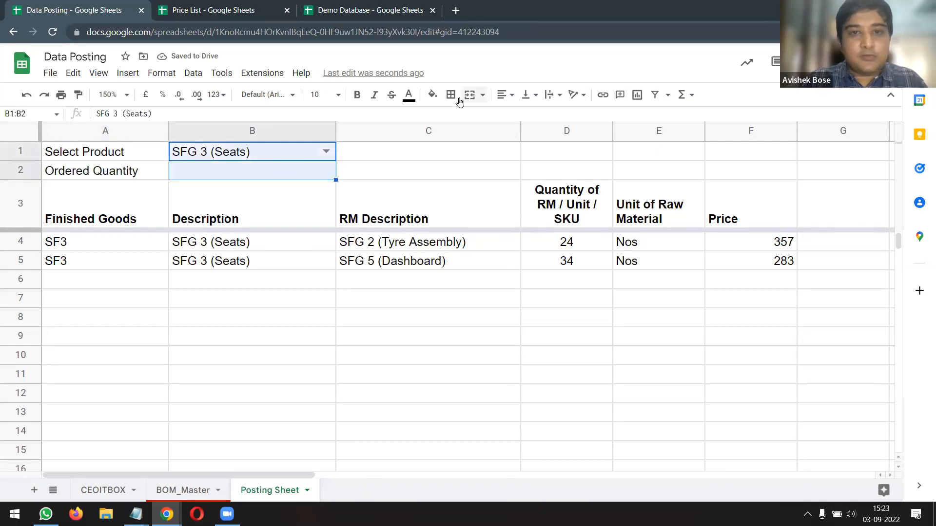
{"action": "left_click", "coordinate": [432, 95]}
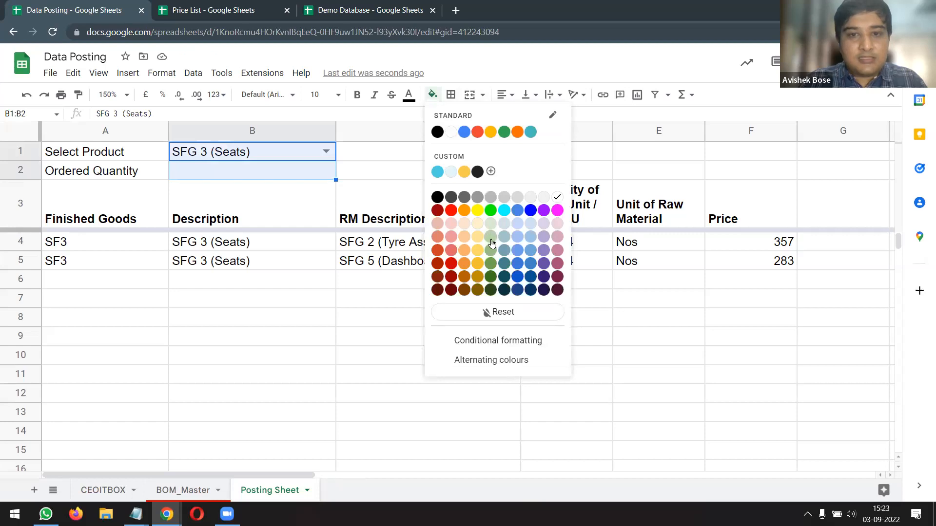
{"action": "left_click", "coordinate": [491, 240]}
{"action": "left_click", "coordinate": [356, 173]}
{"action": "left_click_drag", "start_coordinate": [299, 157], "coordinate": [298, 178]}
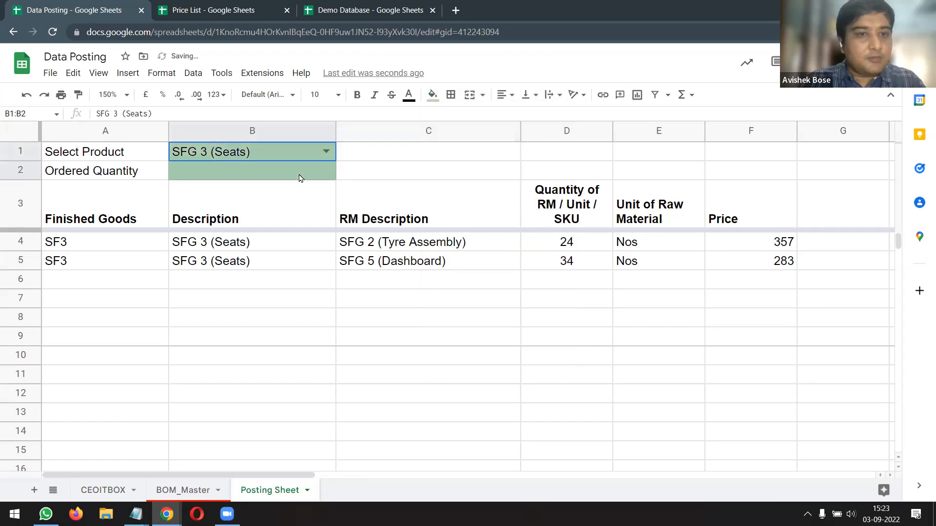
{"action": "left_click", "coordinate": [386, 177]}
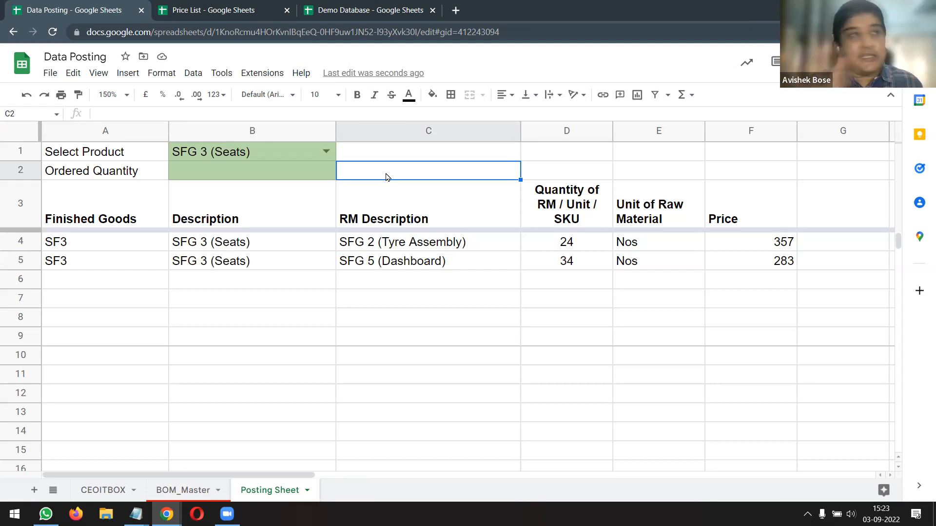
{"action": "left_click_drag", "start_coordinate": [315, 151], "coordinate": [313, 172]}
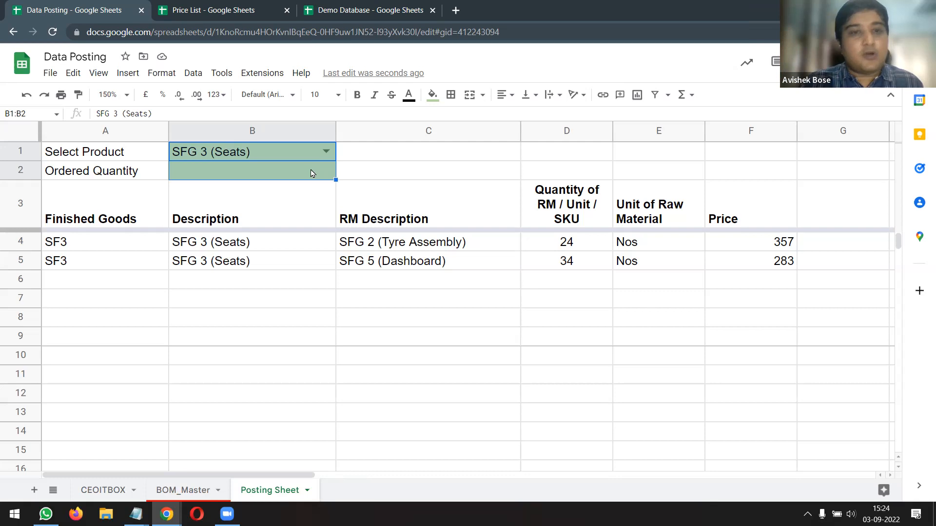
{"action": "left_click", "coordinate": [307, 170]}
{"action": "left_click_drag", "start_coordinate": [302, 154], "coordinate": [301, 167]}
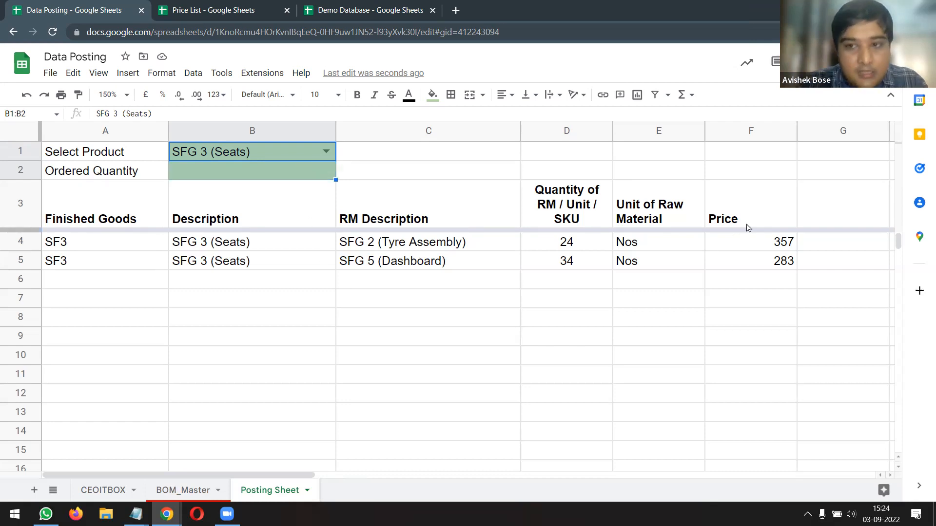
{"action": "left_click", "coordinate": [748, 228]}
{"action": "left_click", "coordinate": [716, 262], "text": "shift"}
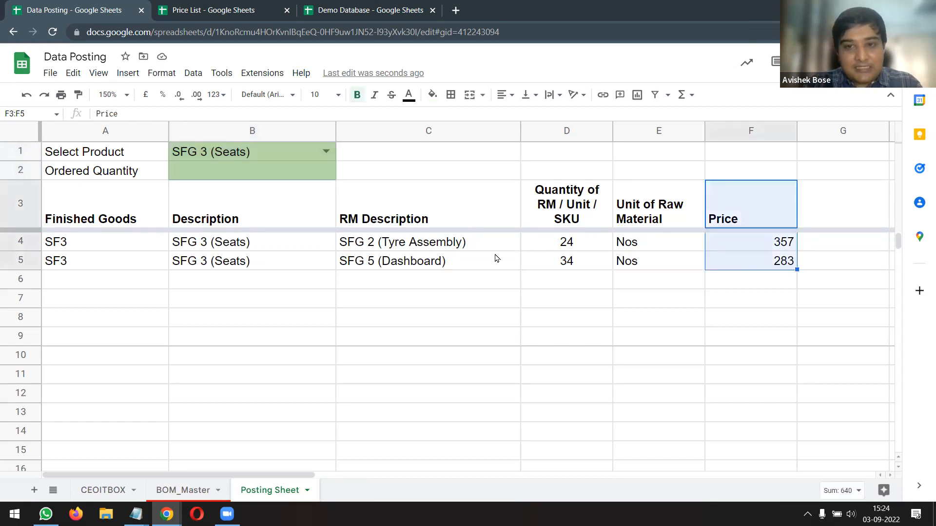
Copy the Ordered Quantity label from A2 into G3 as a column header next to Price
{"action": "left_click", "coordinate": [133, 175]}
{"action": "key", "text": "ctrl+c"}
{"action": "left_click", "coordinate": [824, 217]}
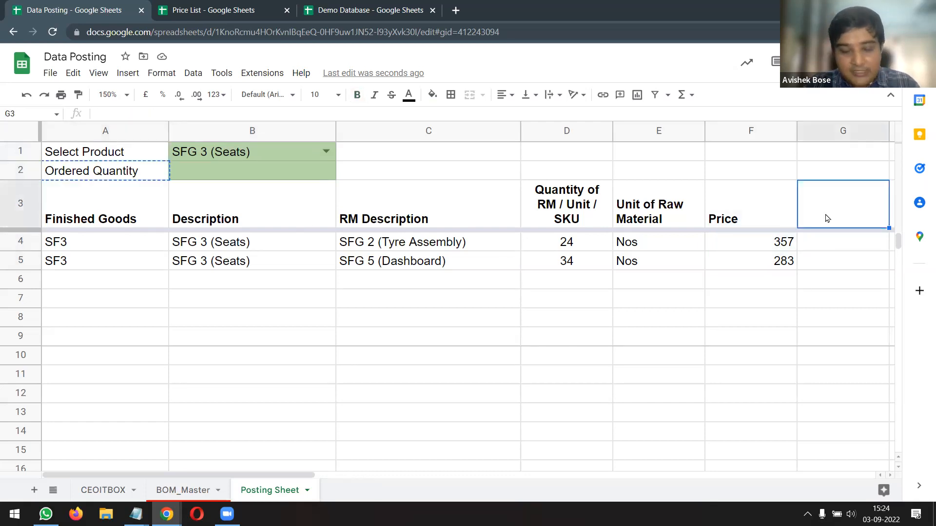
{"action": "key", "text": "ctrl+v"}
{"action": "left_click", "coordinate": [820, 242]}
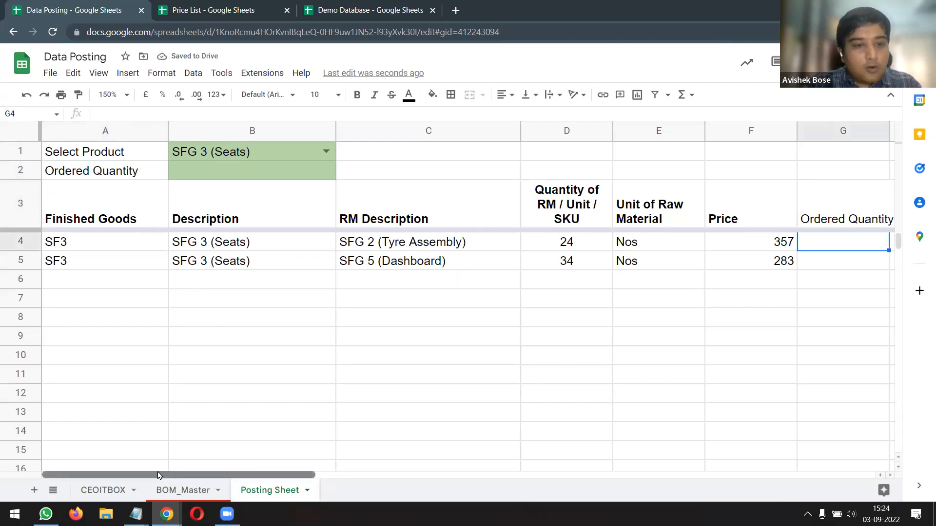
Enter an ordered quantity of 6 in B2
{"action": "left_click_drag", "start_coordinate": [77, 249], "coordinate": [79, 270]}
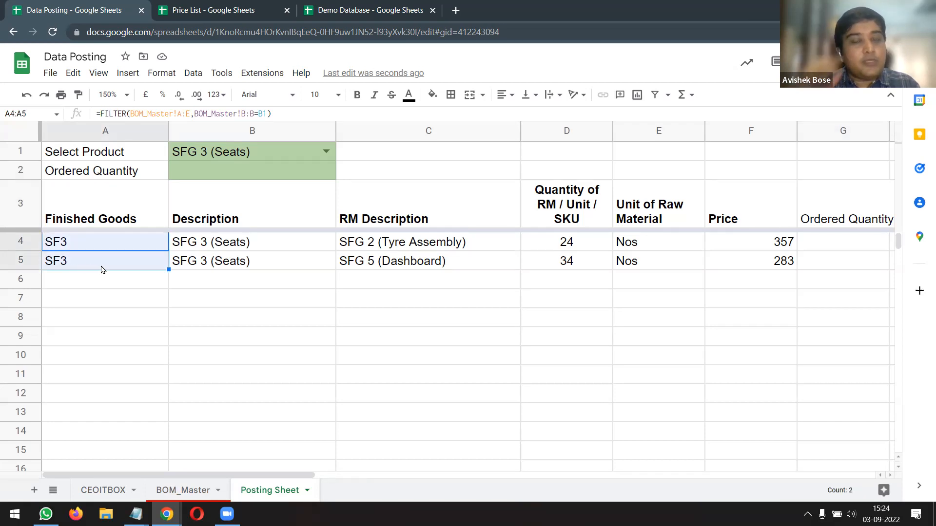
{"action": "left_click", "coordinate": [220, 171]}
{"action": "type", "text": "6"}
{"action": "key", "text": "Return"}
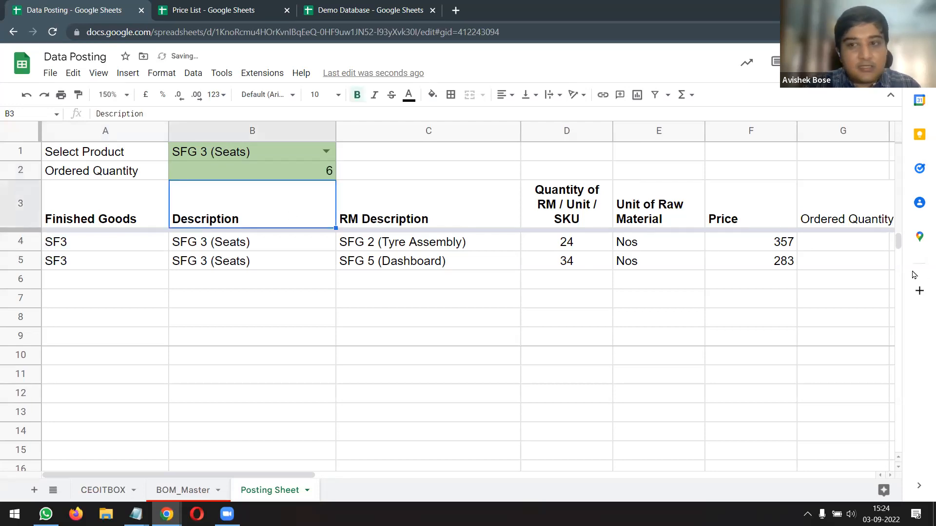
{"action": "left_click", "coordinate": [848, 248]}
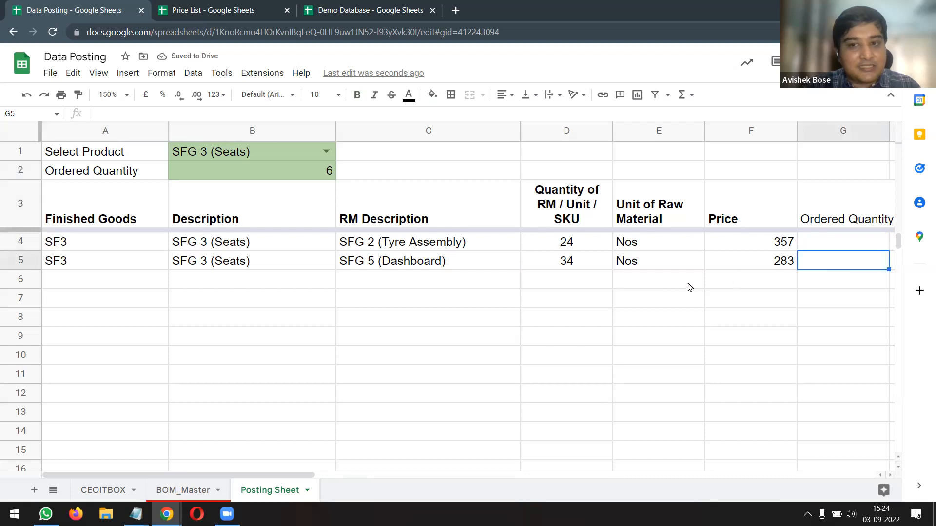
{"action": "left_click", "coordinate": [373, 247]}
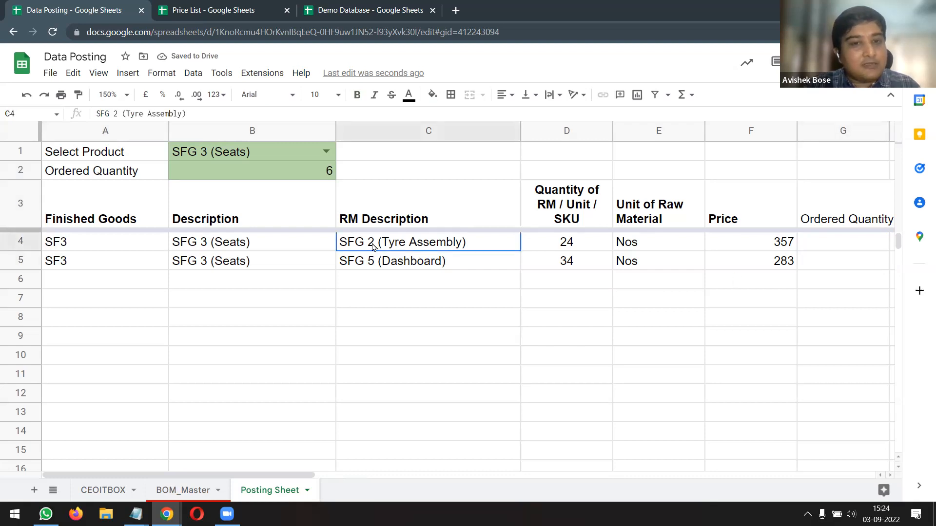
{"action": "left_click", "coordinate": [448, 262]}
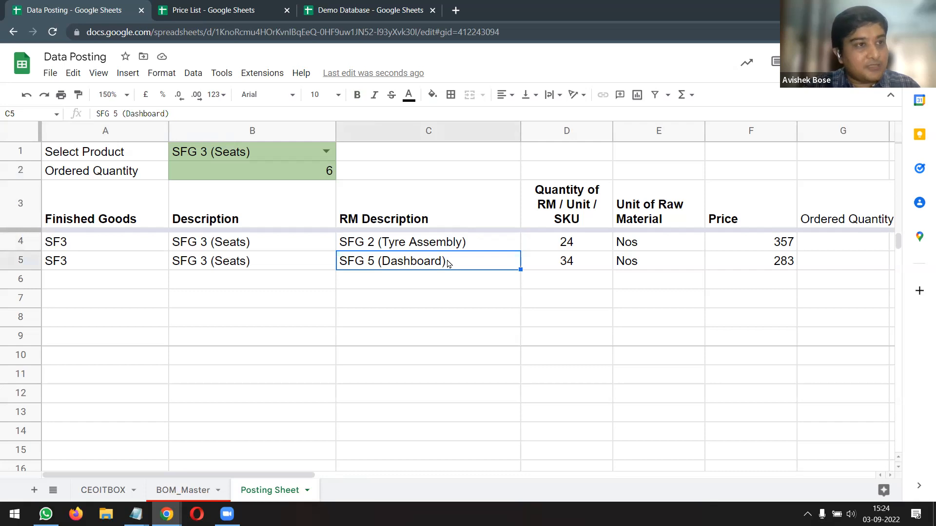
{"action": "left_click", "coordinate": [833, 246]}
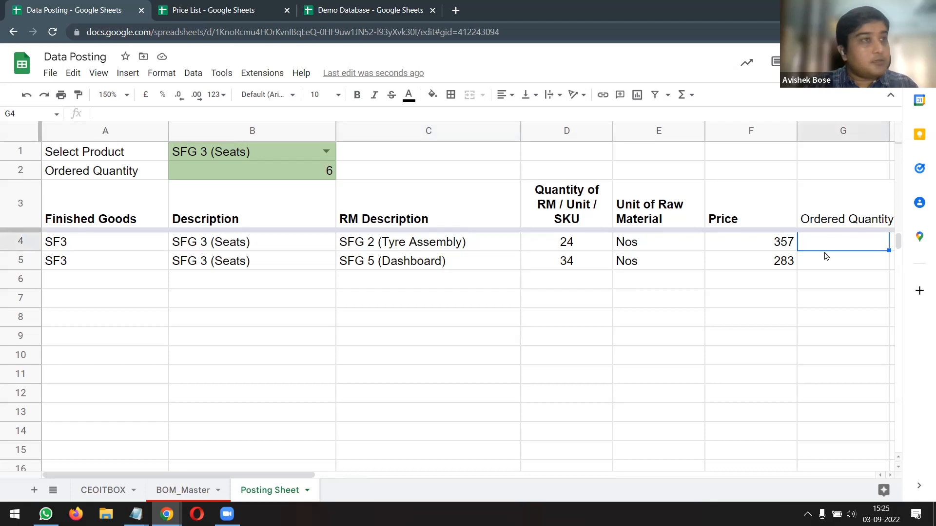
Copy the opening part =ArrayFormula(if(B4:B="",, from the Price formula in F4 into G4
{"action": "left_click", "coordinate": [765, 249]}
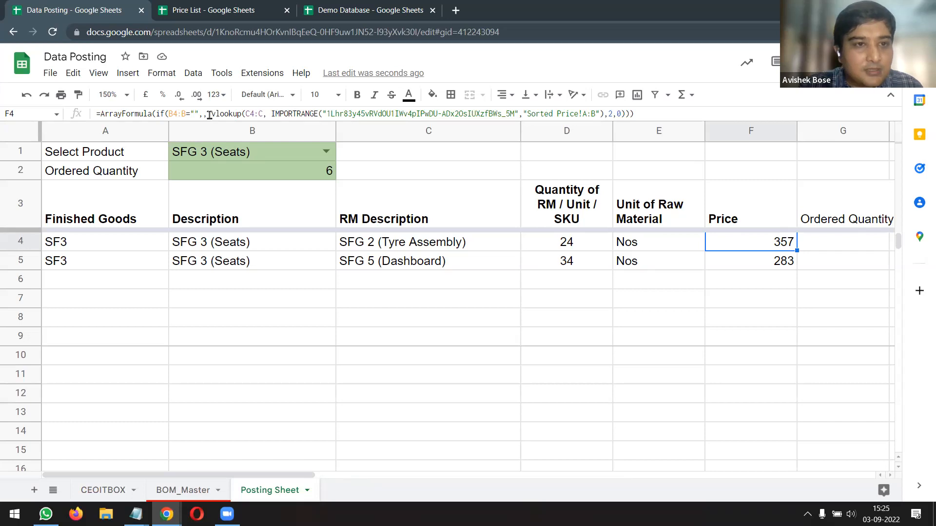
{"action": "left_click_drag", "start_coordinate": [209, 114], "coordinate": [96, 113]}
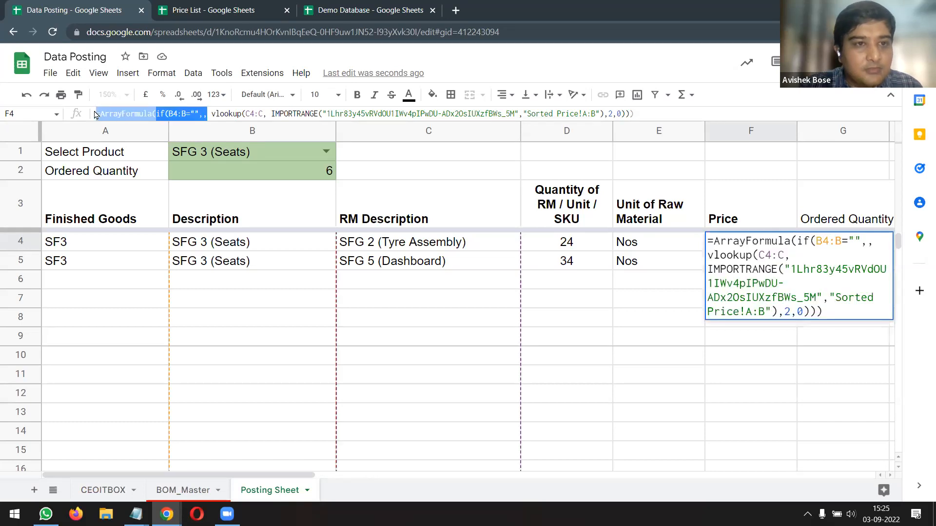
{"action": "key", "text": "ctrl+c"}
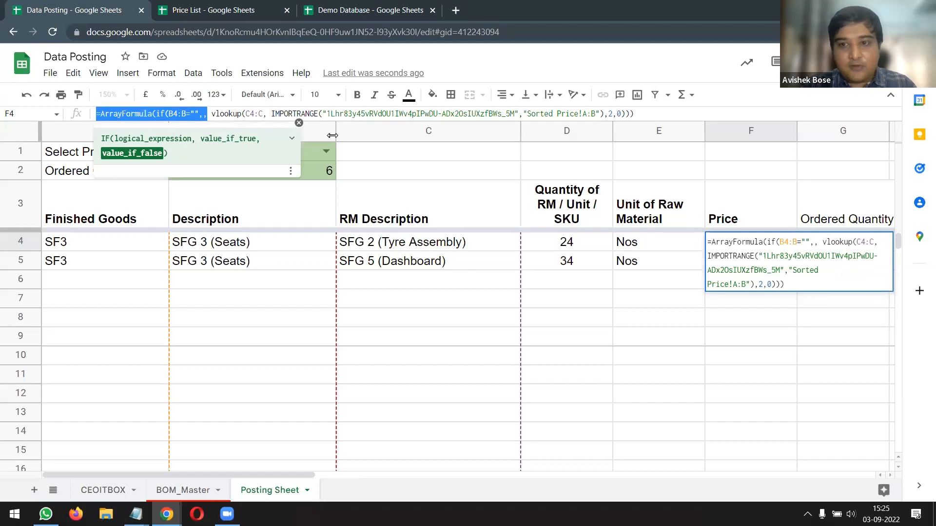
{"action": "key", "text": "Tab"}
{"action": "left_click", "coordinate": [177, 113]}
{"action": "key", "text": "ctrl+v"}
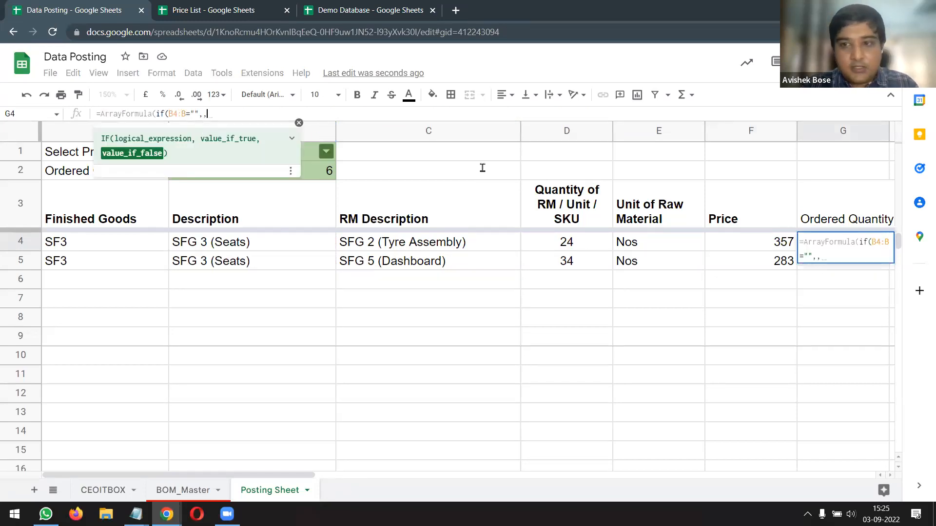
Complete the G4 formula with the absolute reference $B$2 as the IF's false value and close both brackets
{"action": "left_click", "coordinate": [857, 256]}
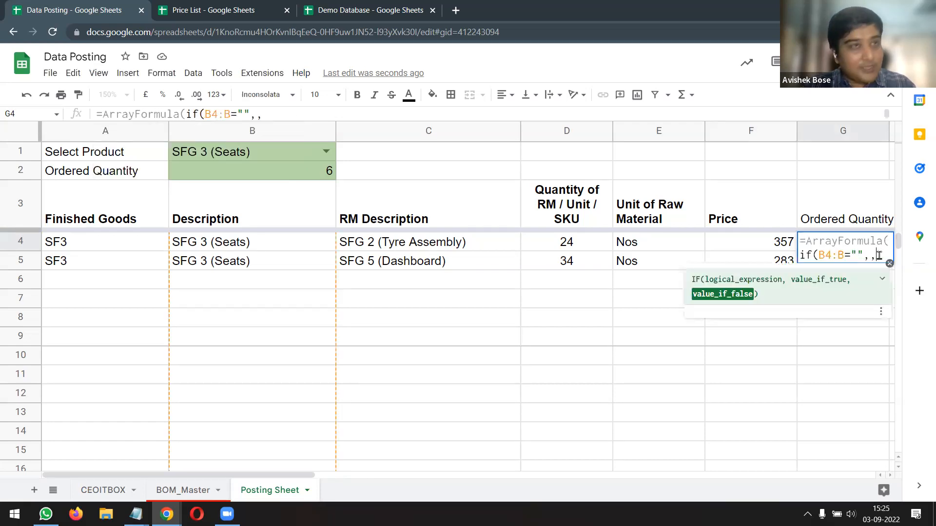
{"action": "left_click", "coordinate": [271, 167]}
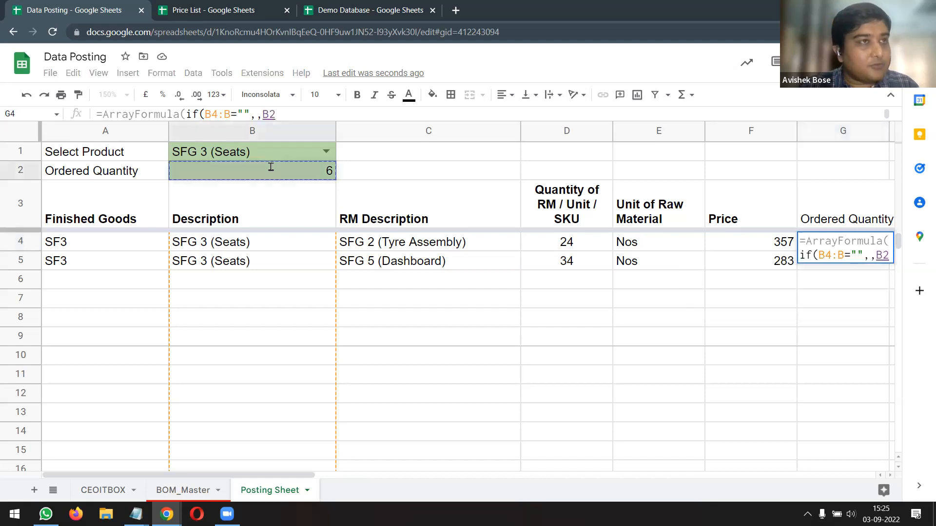
{"action": "key", "text": "F4"}
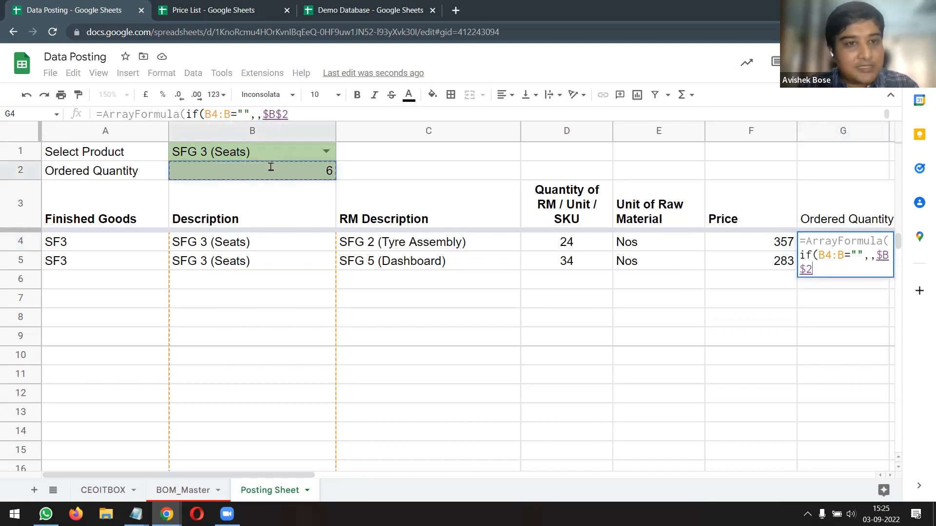
{"action": "type", "text": "))"}
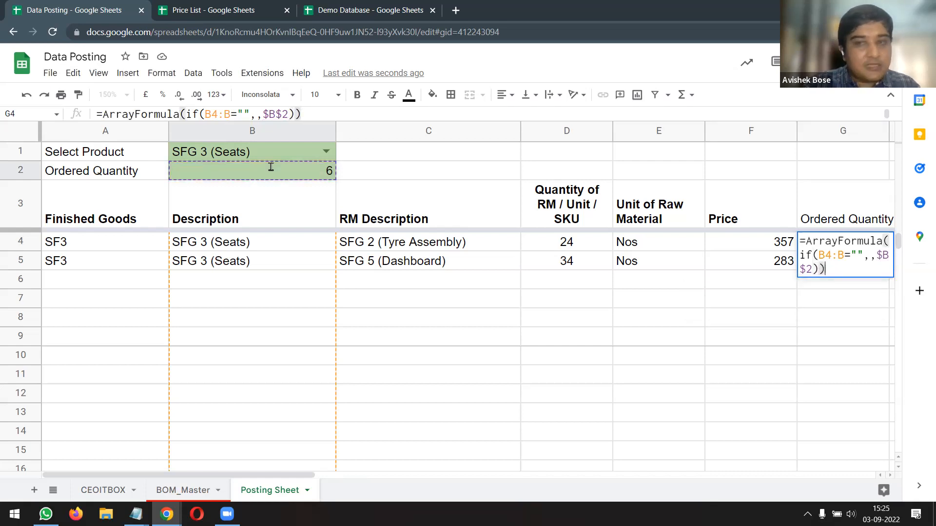
{"action": "key", "text": "Return"}
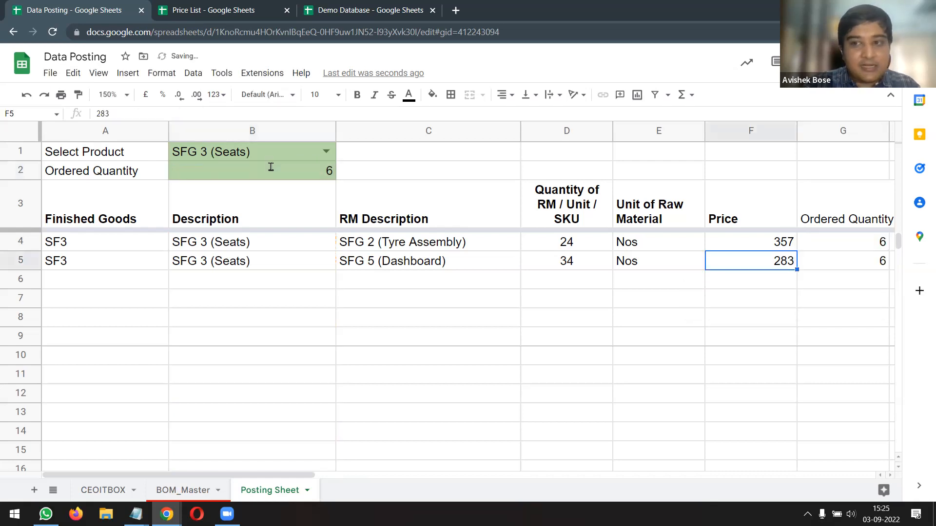
Narrow column G and apply the Quantity of RM header's formatting to the Ordered Quantity header in G3
{"action": "left_click", "coordinate": [837, 236]}
{"action": "left_click_drag", "start_coordinate": [876, 130], "coordinate": [853, 132]}
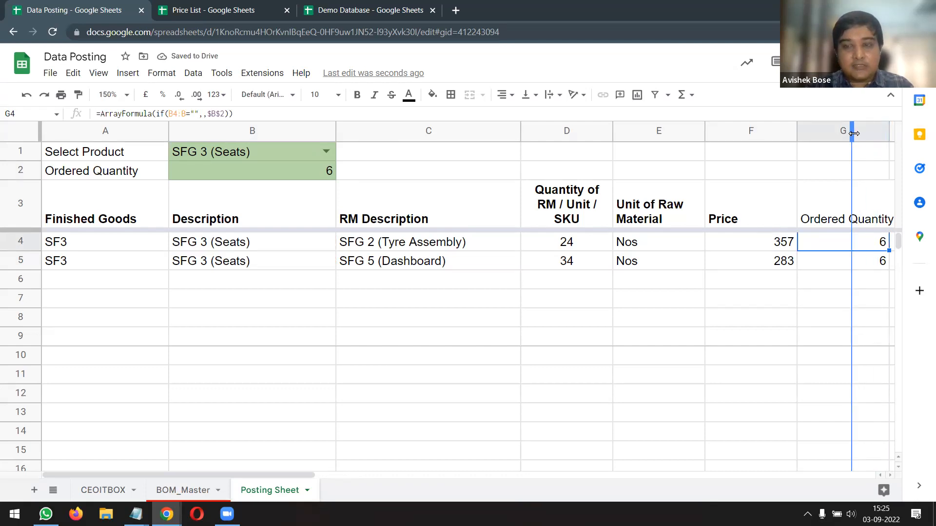
{"action": "left_click", "coordinate": [600, 220]}
{"action": "left_click", "coordinate": [78, 94]}
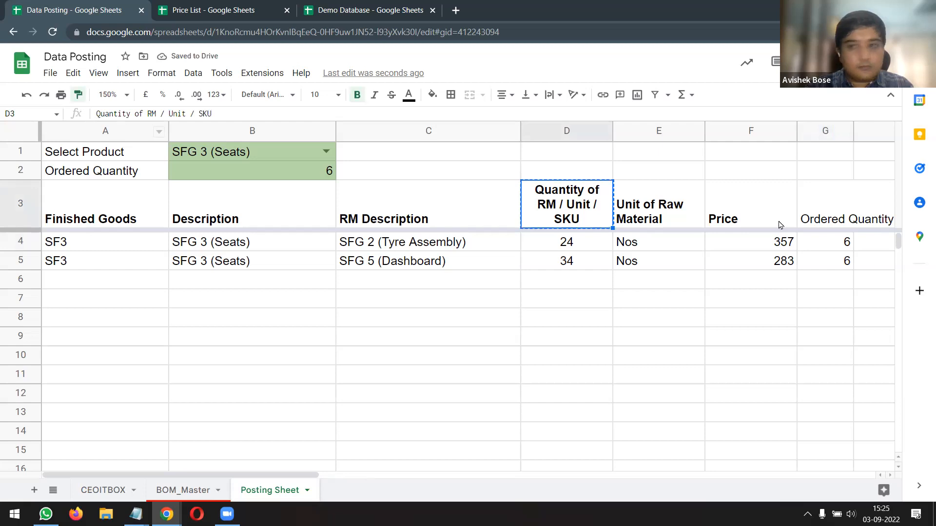
{"action": "left_click", "coordinate": [809, 214]}
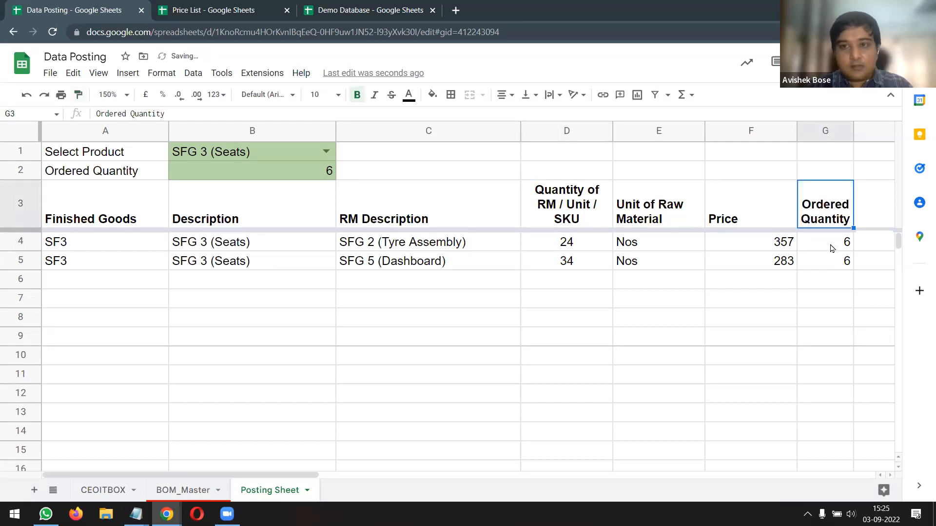
Select Chocolate Cake as the product in B1
{"action": "left_click_drag", "start_coordinate": [832, 244], "coordinate": [832, 263]}
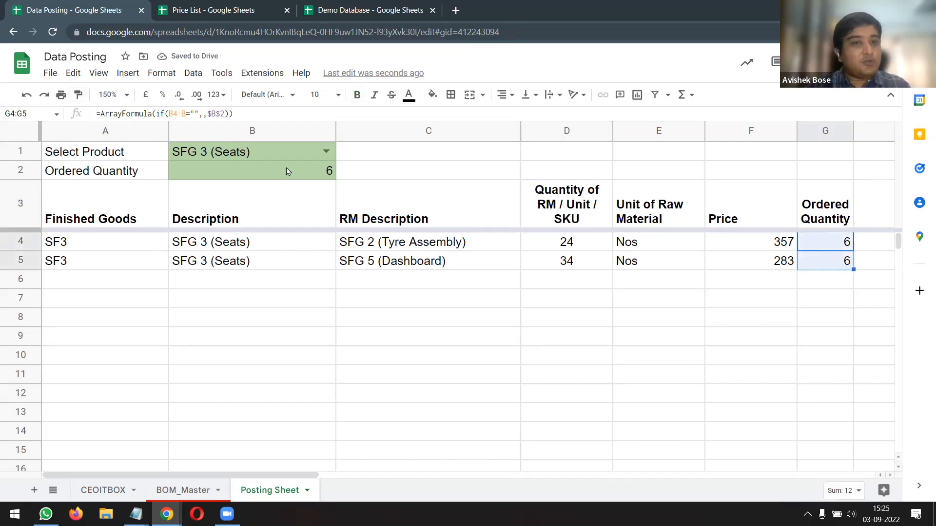
{"action": "left_click", "coordinate": [324, 152]}
{"action": "left_click", "coordinate": [326, 151]}
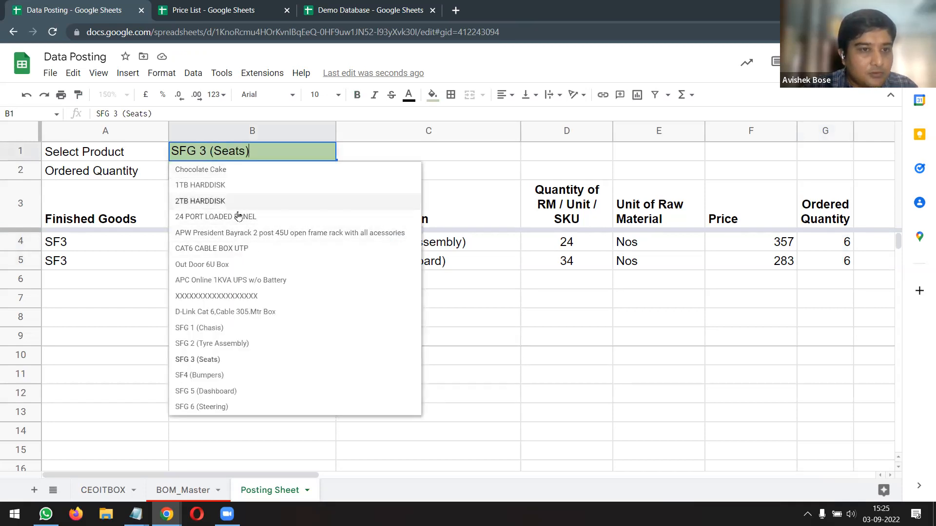
{"action": "left_click", "coordinate": [220, 169]}
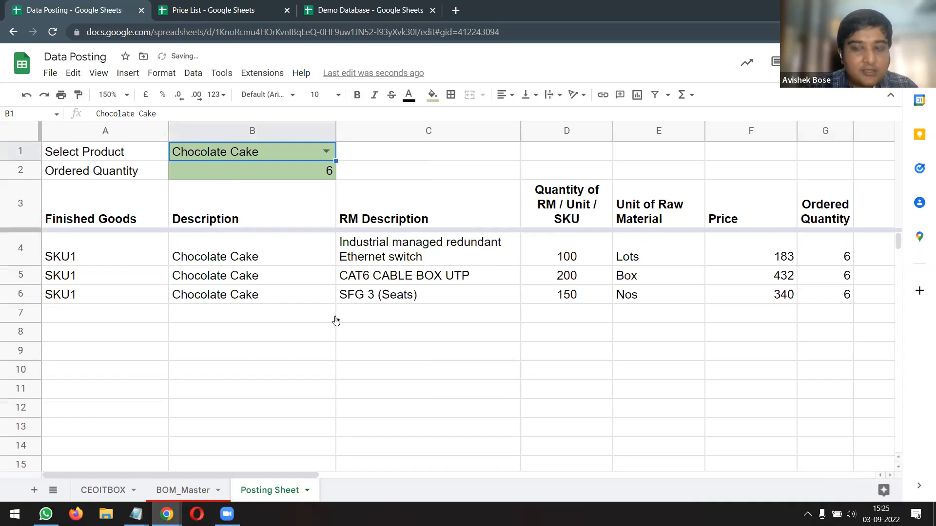
Narrow the Unit of Raw Material and Price columns to fit their contents
{"action": "left_click_drag", "start_coordinate": [105, 259], "coordinate": [449, 303]}
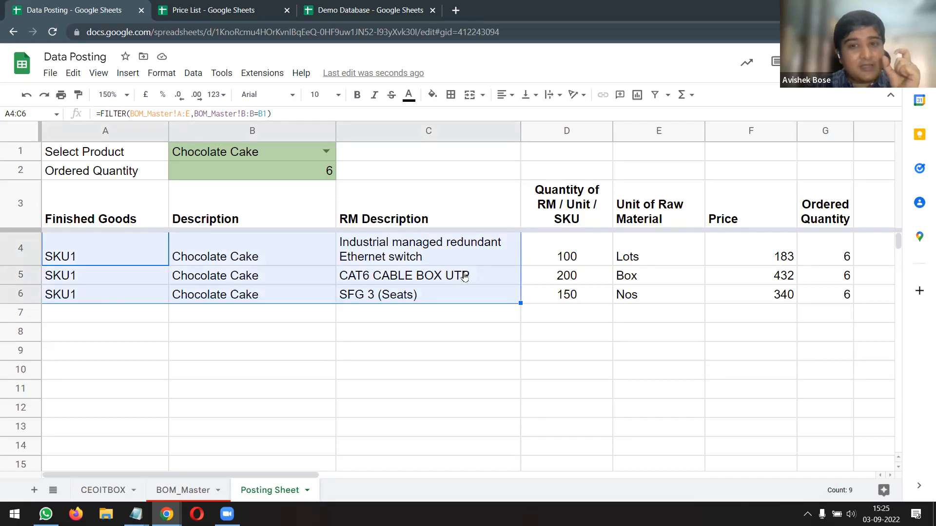
{"action": "left_click_drag", "start_coordinate": [568, 256], "coordinate": [570, 300]}
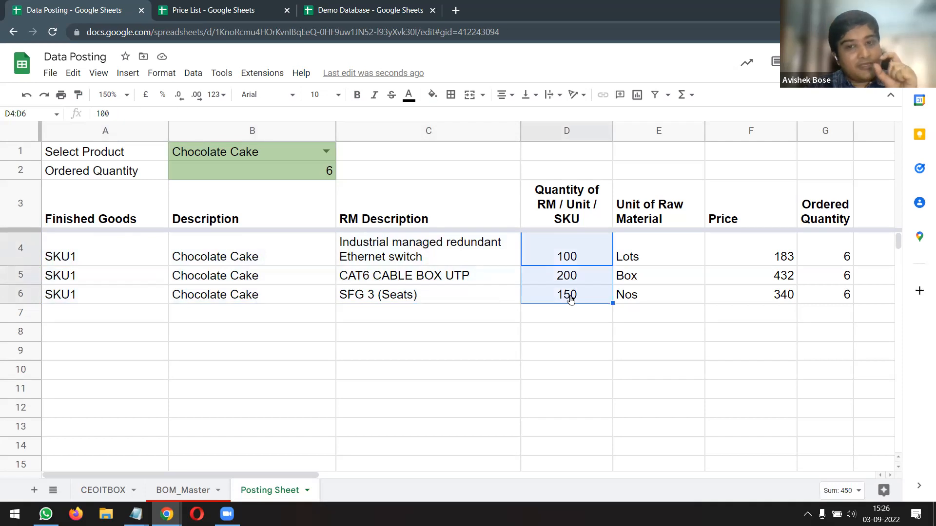
{"action": "left_click_drag", "start_coordinate": [705, 131], "coordinate": [678, 134]}
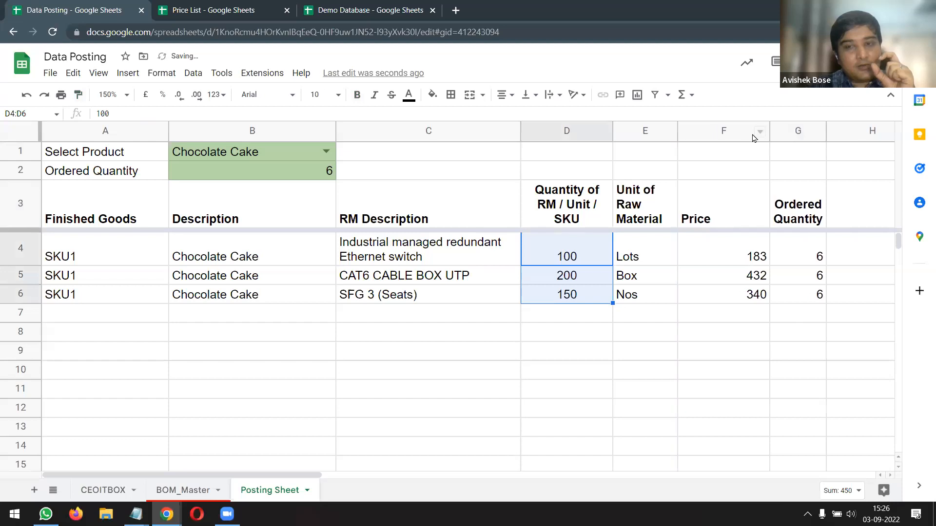
{"action": "left_click_drag", "start_coordinate": [769, 132], "coordinate": [732, 132]}
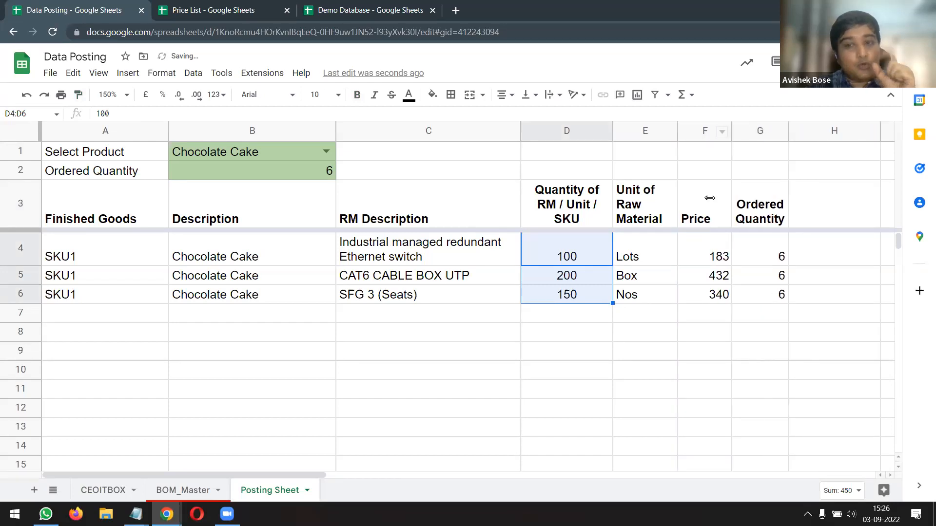
Review the Ordered Quantity values in G4:G6 against the quantity entered in B2
{"action": "left_click", "coordinate": [202, 14]}
{"action": "left_click", "coordinate": [78, 13]}
{"action": "left_click_drag", "start_coordinate": [754, 258], "coordinate": [772, 293]}
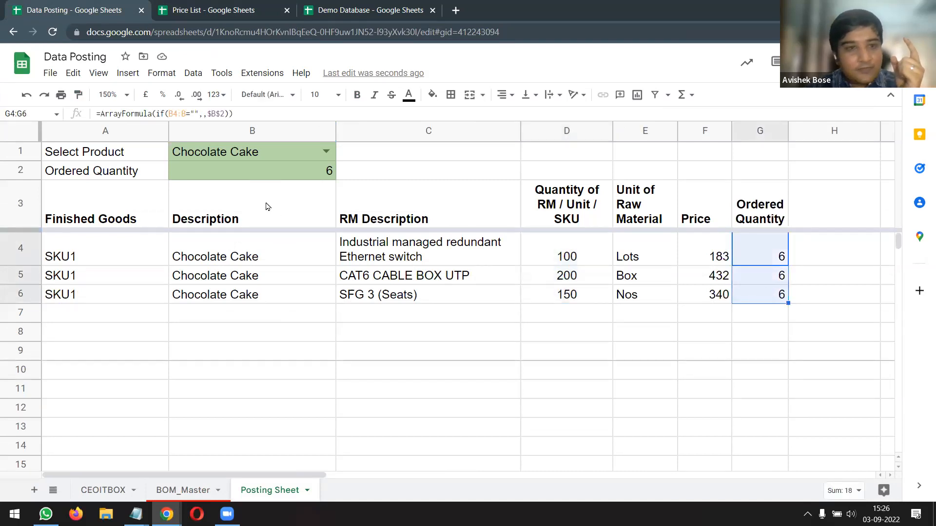
{"action": "left_click", "coordinate": [272, 176]}
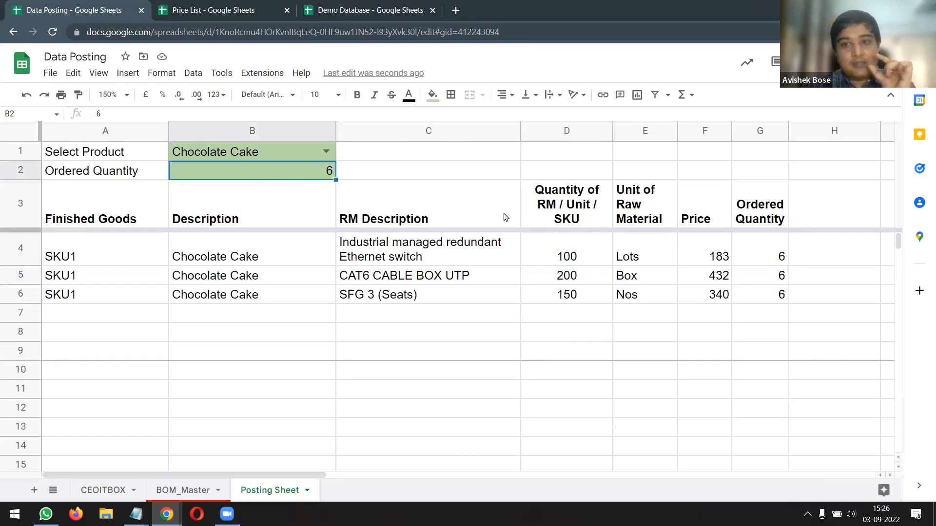
{"action": "left_click", "coordinate": [834, 217]}
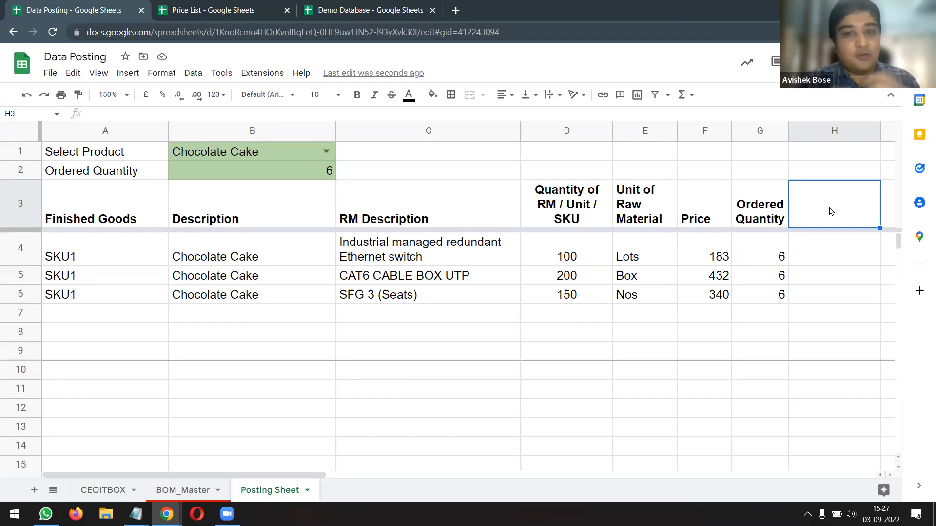
In BOM_Master, replace Chocolate Cake's three raw materials in C2:C4 with Maida, Eggs and Chocolate
{"action": "left_click", "coordinate": [440, 256]}
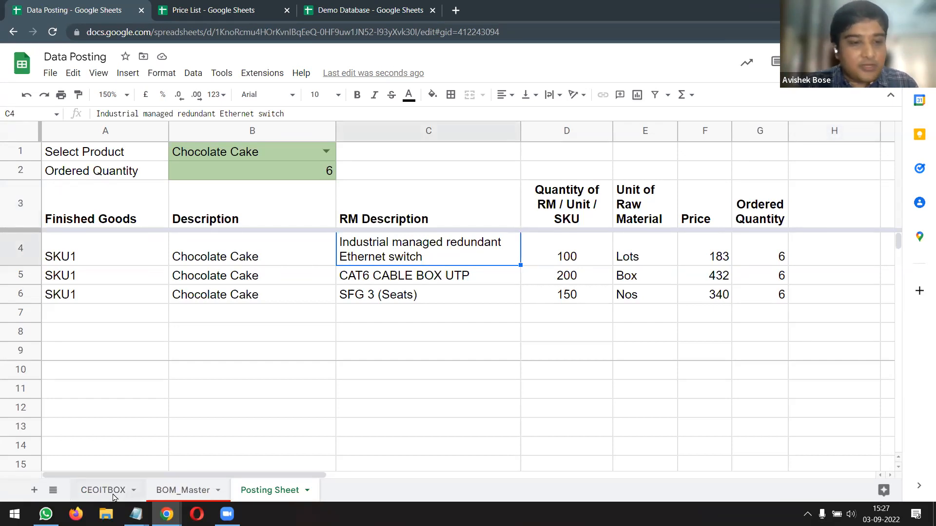
{"action": "left_click", "coordinate": [196, 490]}
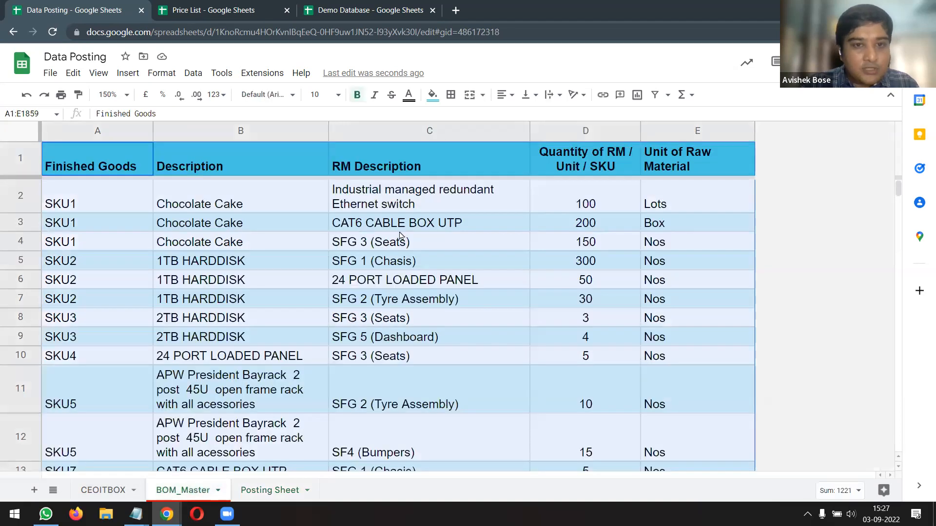
{"action": "left_click", "coordinate": [395, 207]}
{"action": "type", "text": "Maida"}
{"action": "key", "text": "Return"}
{"action": "type", "text": "Eggs"}
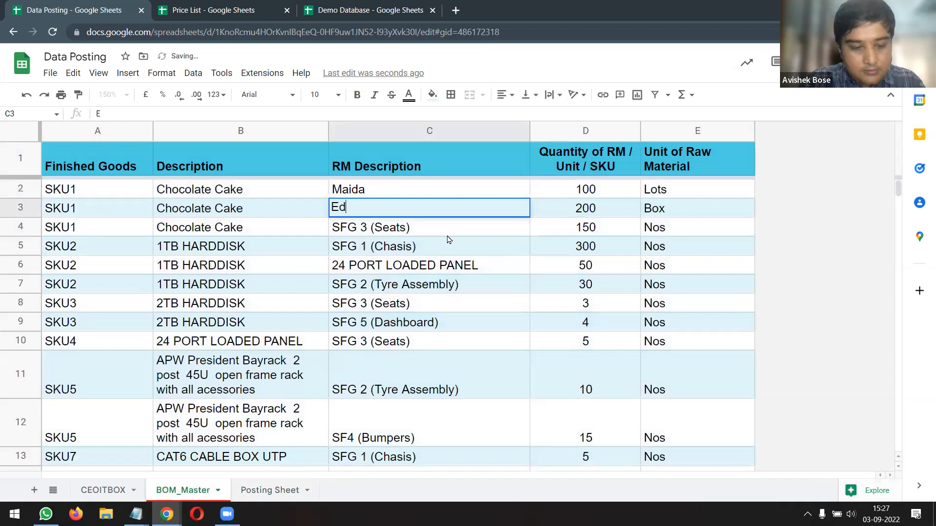
{"action": "key", "text": "Return"}
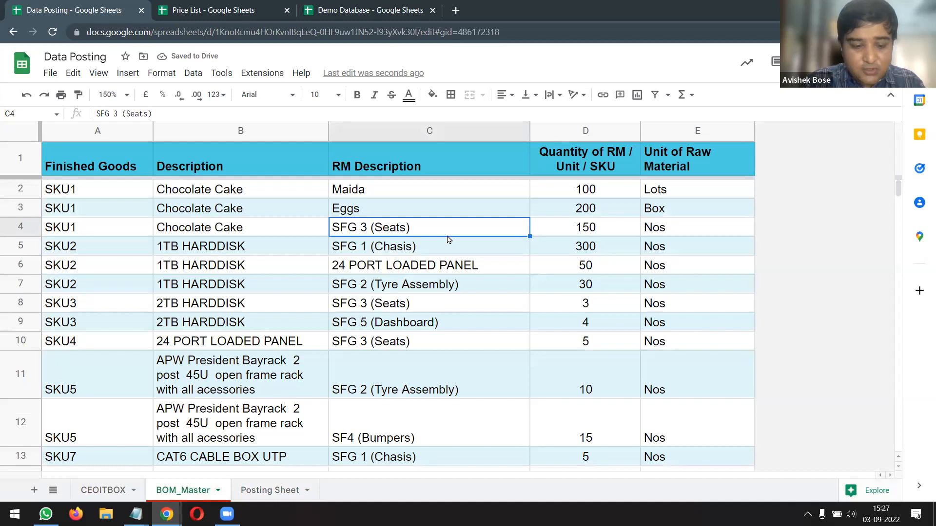
{"action": "type", "text": "Chocolate"}
{"action": "key", "text": "Return"}
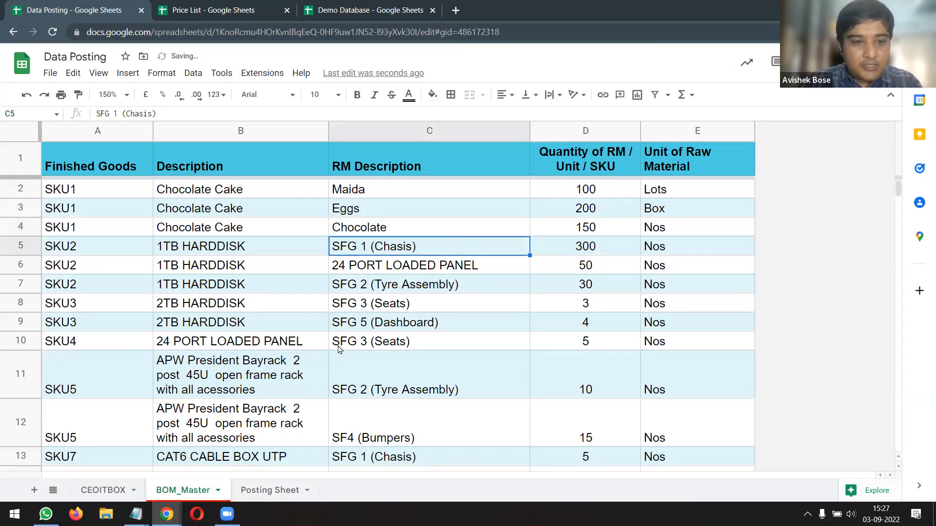
Examine the Chocolate Cake rows in Posting Sheet and compare their raw materials with those in BOM_Master
{"action": "left_click", "coordinate": [269, 495]}
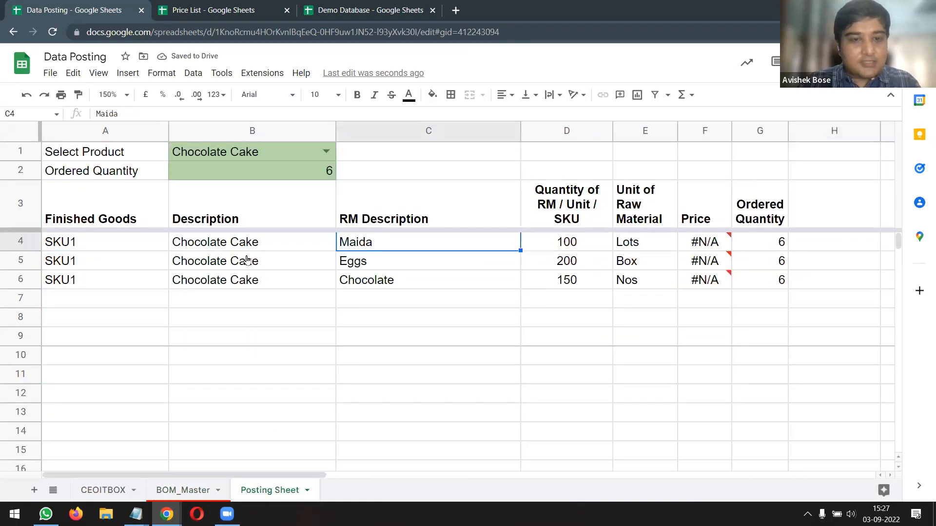
{"action": "left_click_drag", "start_coordinate": [221, 249], "coordinate": [223, 276]}
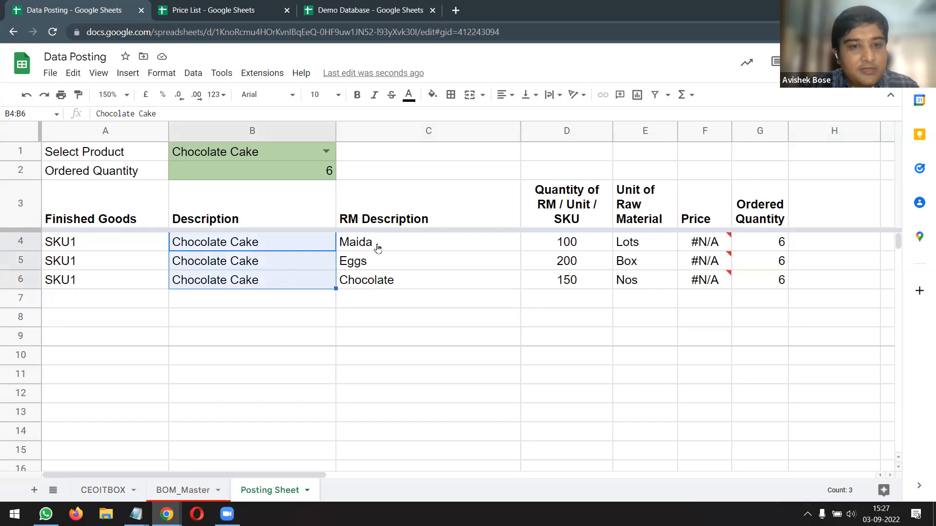
{"action": "left_click", "coordinate": [378, 248]}
{"action": "left_click", "coordinate": [379, 269]}
{"action": "left_click", "coordinate": [389, 284]}
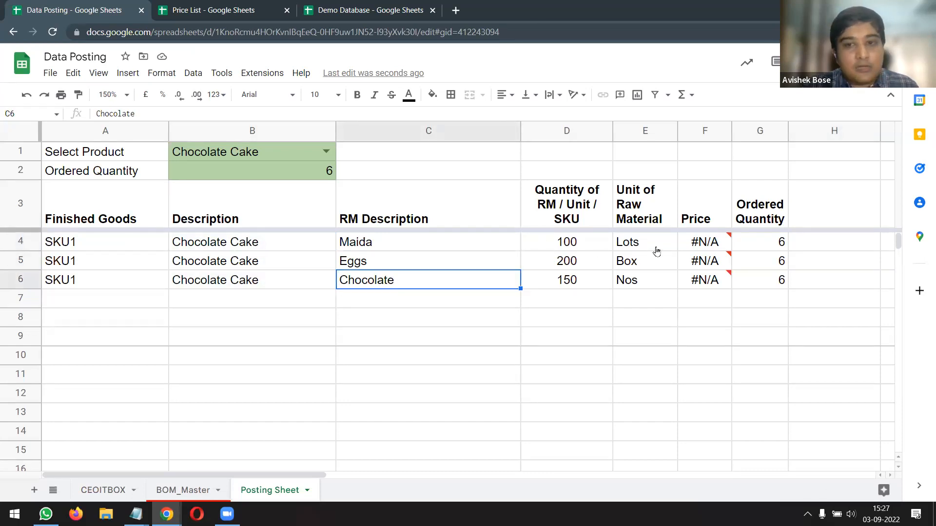
{"action": "left_click", "coordinate": [166, 491]}
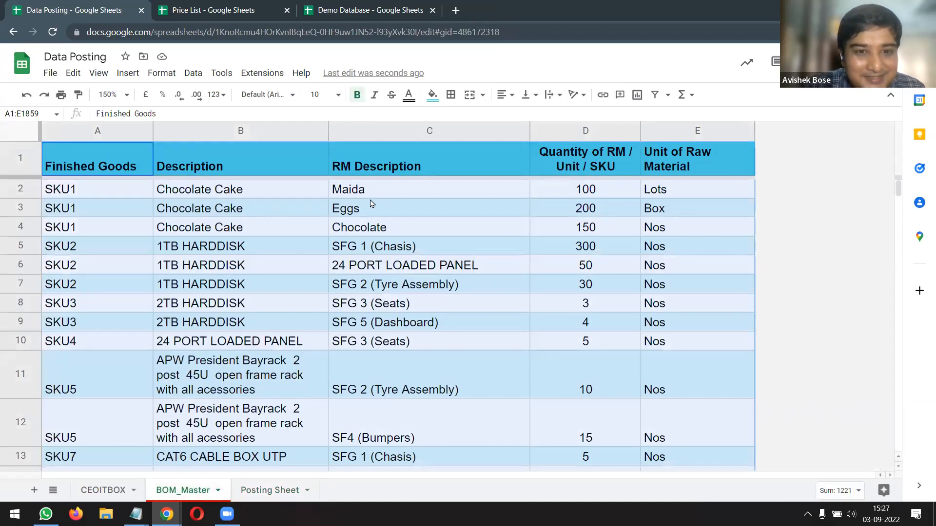
{"action": "left_click_drag", "start_coordinate": [372, 192], "coordinate": [376, 227]}
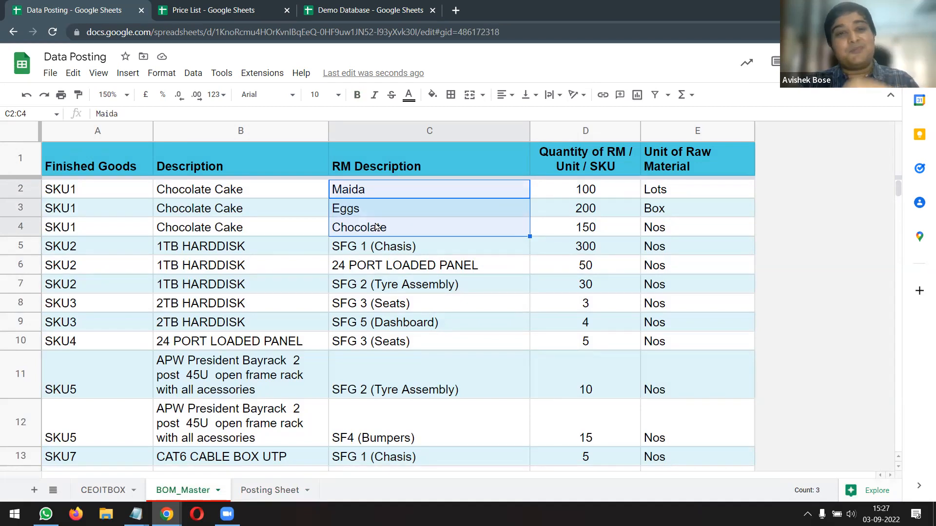
Look through Sorted Price in the Price List for the new raw materials and inspect Price cells F4:F6 in Posting Sheet
{"action": "left_click", "coordinate": [192, 6]}
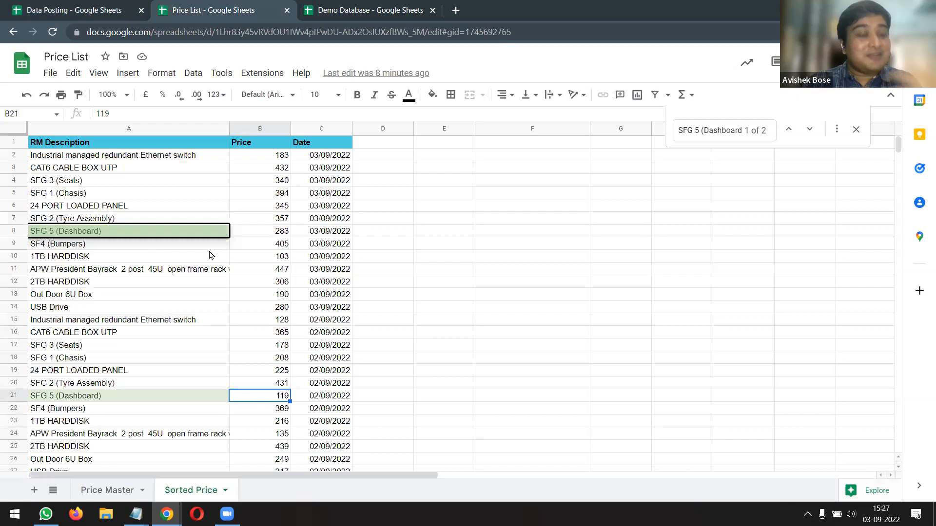
{"action": "scroll", "coordinate": [211, 259], "scroll_direction": "down", "scroll_amount": 2}
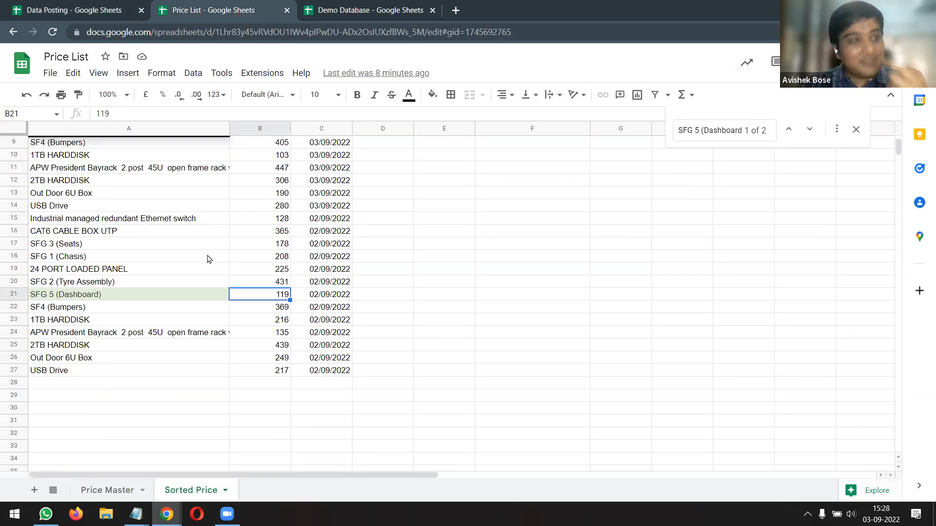
{"action": "scroll", "coordinate": [207, 259], "scroll_direction": "up", "scroll_amount": 2}
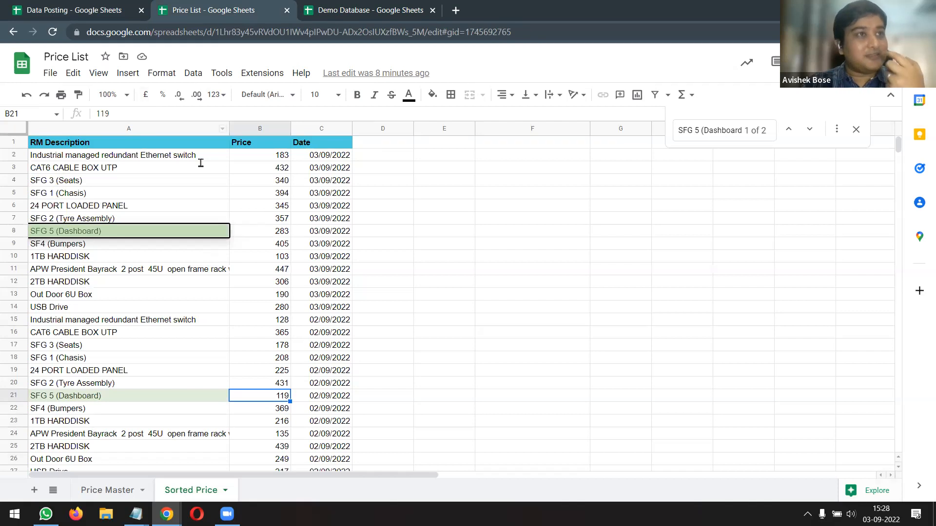
{"action": "left_click", "coordinate": [80, 9]}
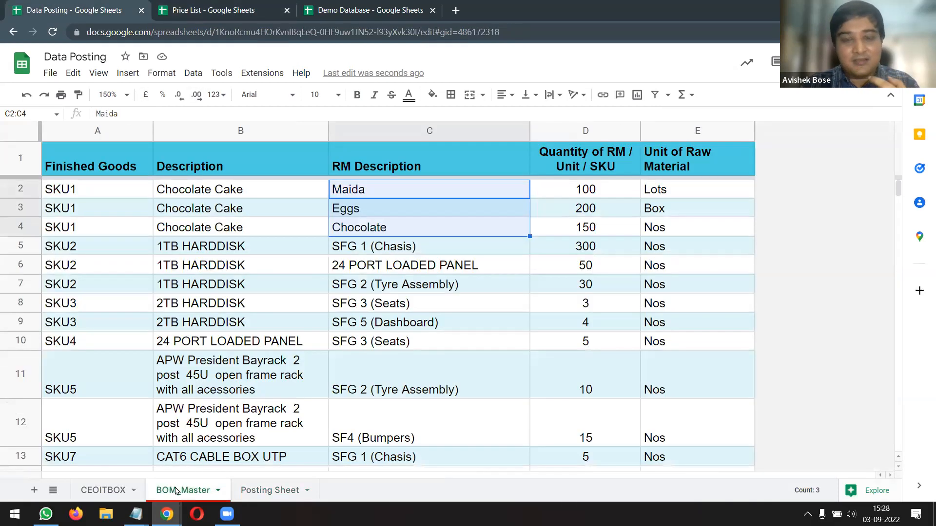
{"action": "left_click", "coordinate": [268, 490]}
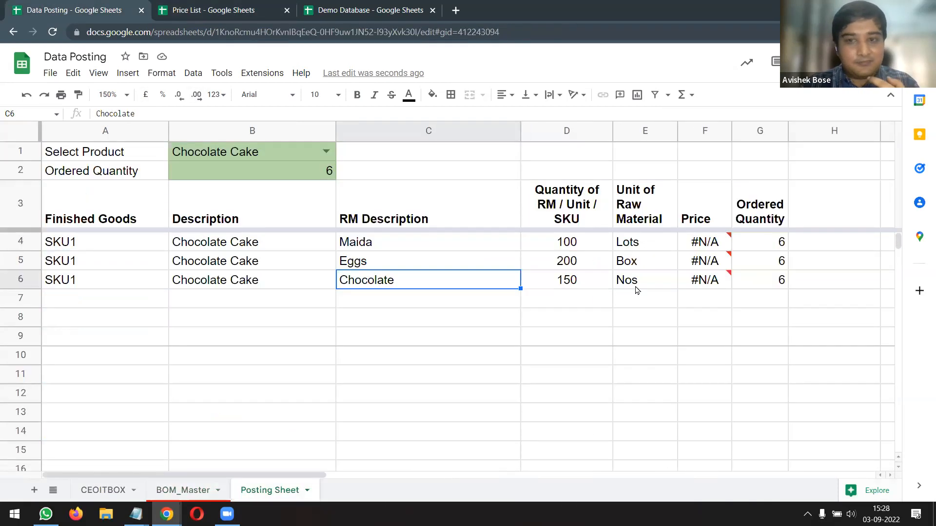
{"action": "left_click", "coordinate": [699, 283], "text": "shift"}
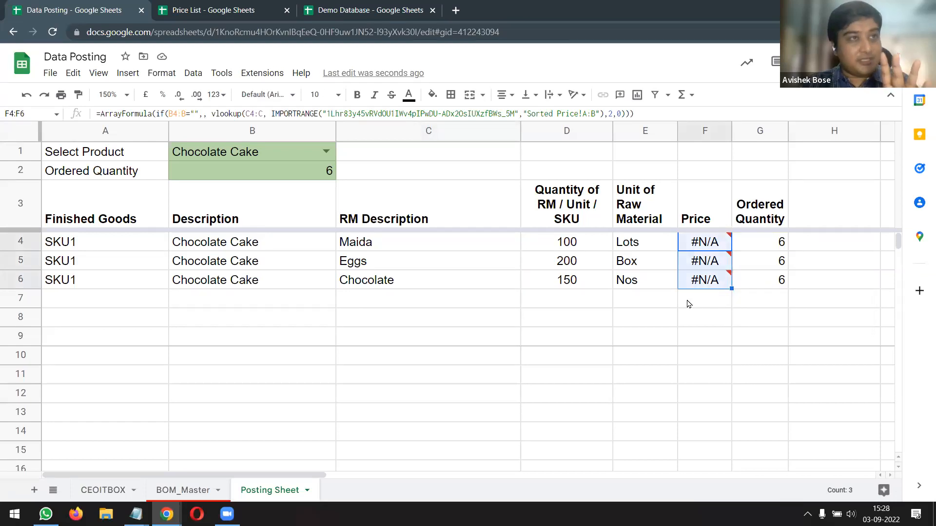
Copy the raw material names from C4:C6 and select the first empty cell, A28, in the Price List's Sorted Price sheet
{"action": "left_click", "coordinate": [411, 248]}
{"action": "left_click", "coordinate": [410, 281], "text": "shift"}
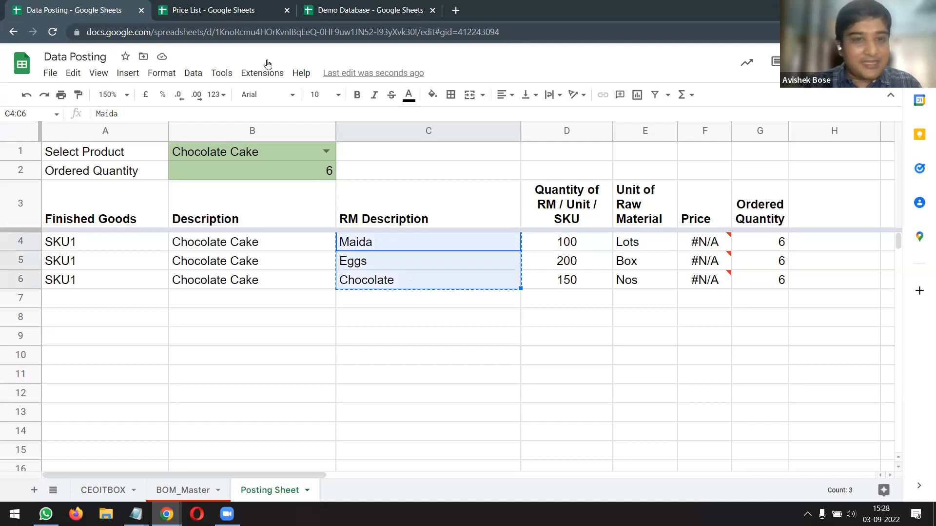
{"action": "left_click", "coordinate": [236, 9]}
{"action": "scroll", "coordinate": [151, 385], "scroll_direction": "down", "scroll_amount": 5}
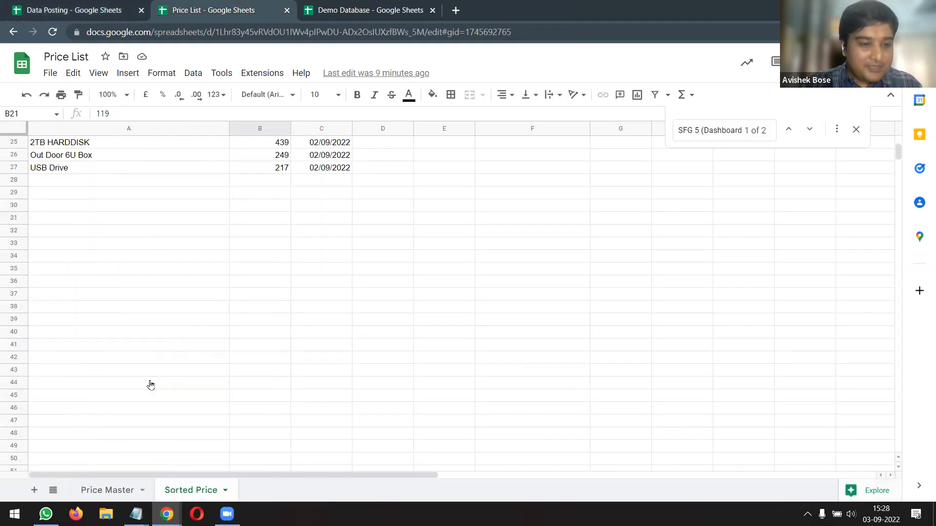
{"action": "left_click", "coordinate": [103, 183]}
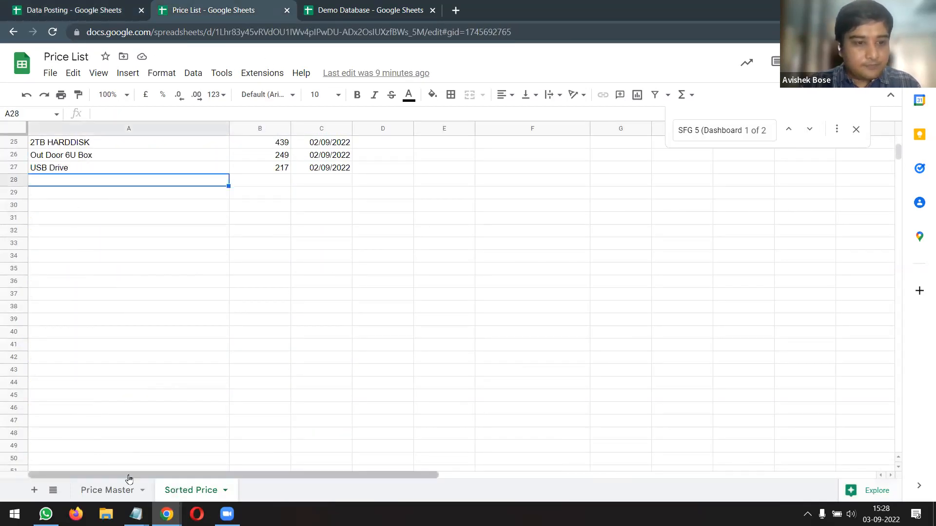
Protect the entire Sorted Price sheet, restricting editing permissions to Only you
{"action": "left_click", "coordinate": [103, 493]}
{"action": "left_click", "coordinate": [191, 490]}
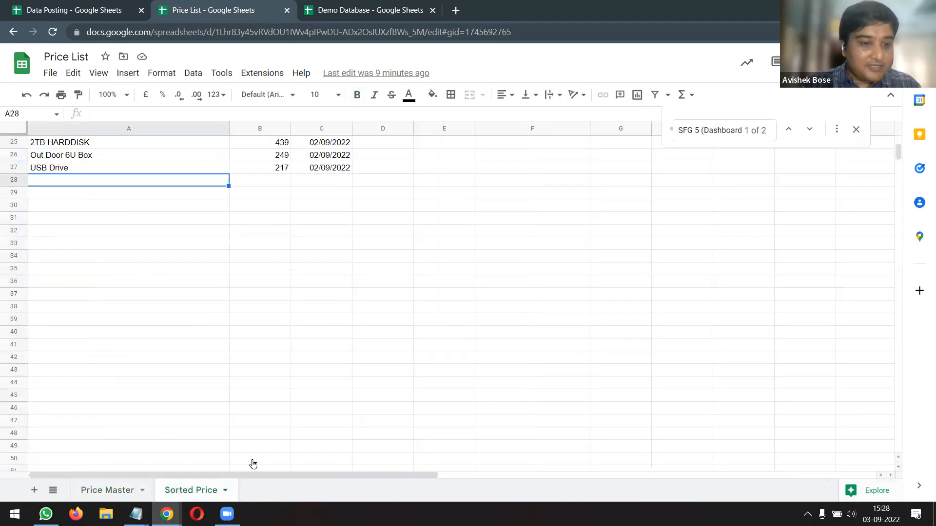
{"action": "left_click", "coordinate": [224, 491]}
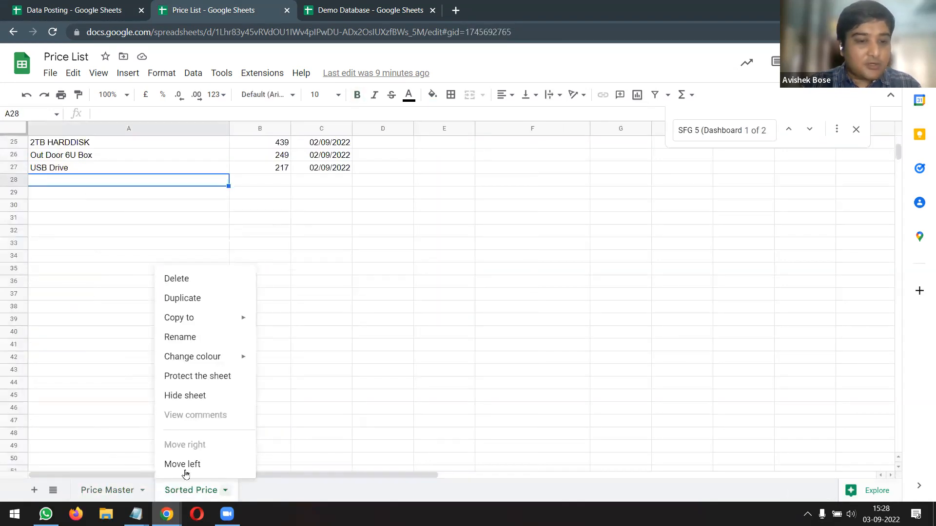
{"action": "left_click", "coordinate": [204, 378]}
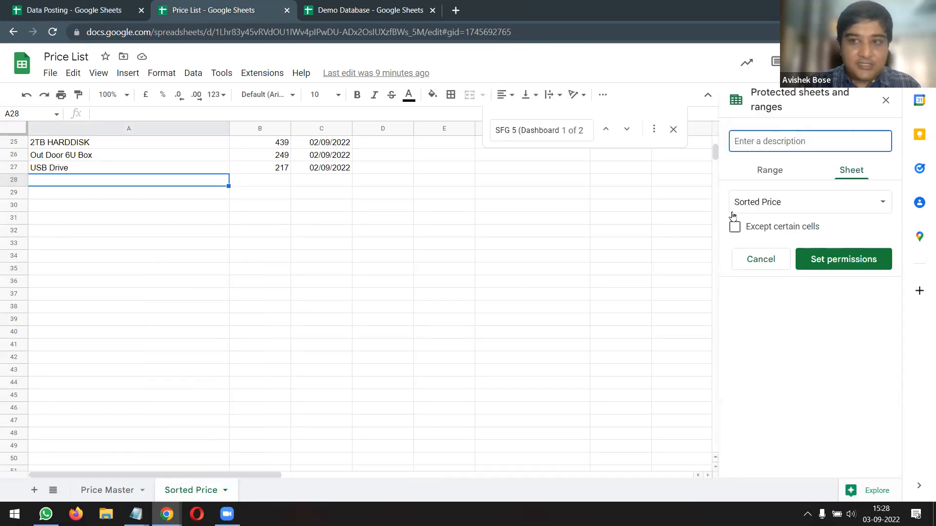
{"action": "left_click", "coordinate": [837, 260]}
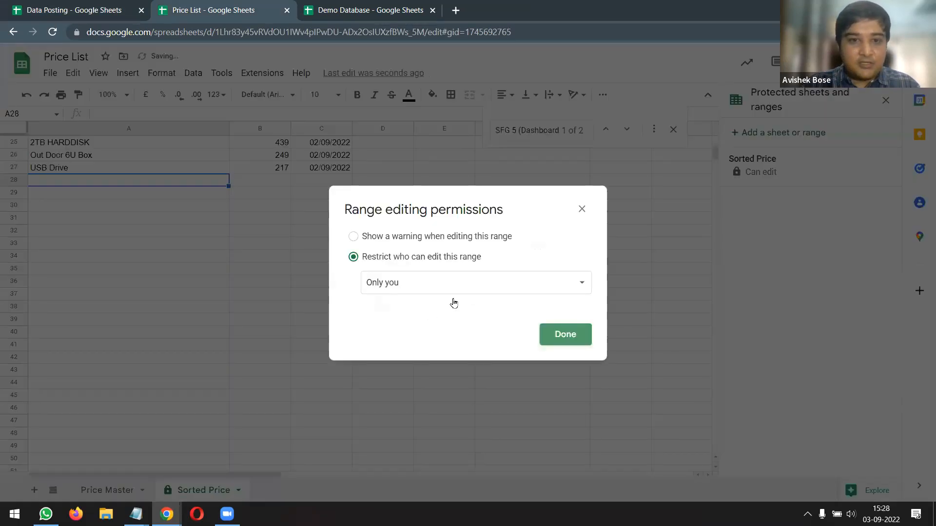
{"action": "left_click", "coordinate": [574, 330]}
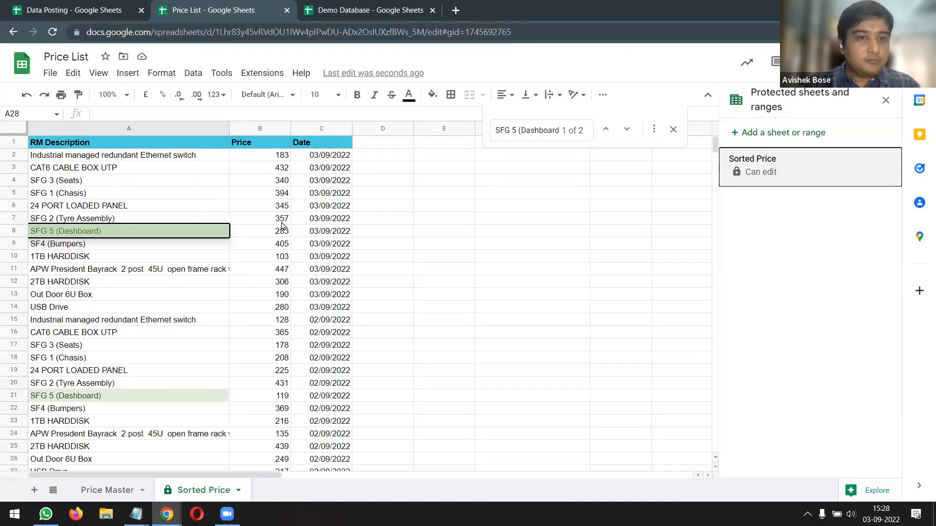
Hide the protected Sorted Price sheet so that only Price Master remains available for entries
{"action": "left_click", "coordinate": [117, 144]}
{"action": "left_click", "coordinate": [243, 491]}
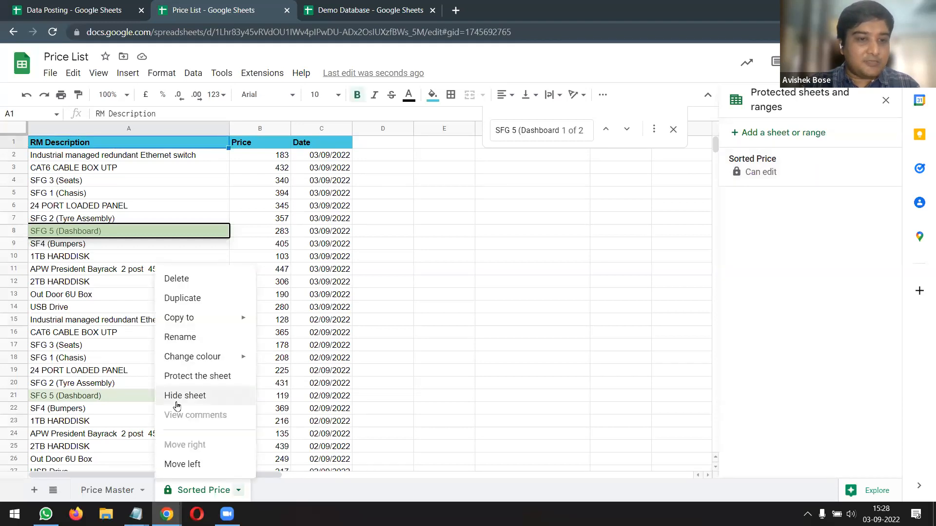
{"action": "left_click", "coordinate": [216, 396]}
Paste the copied raw material names Maida, Eggs and Chocolate below the last Price Master entry, in A28:A30
{"action": "left_click", "coordinate": [260, 302]}
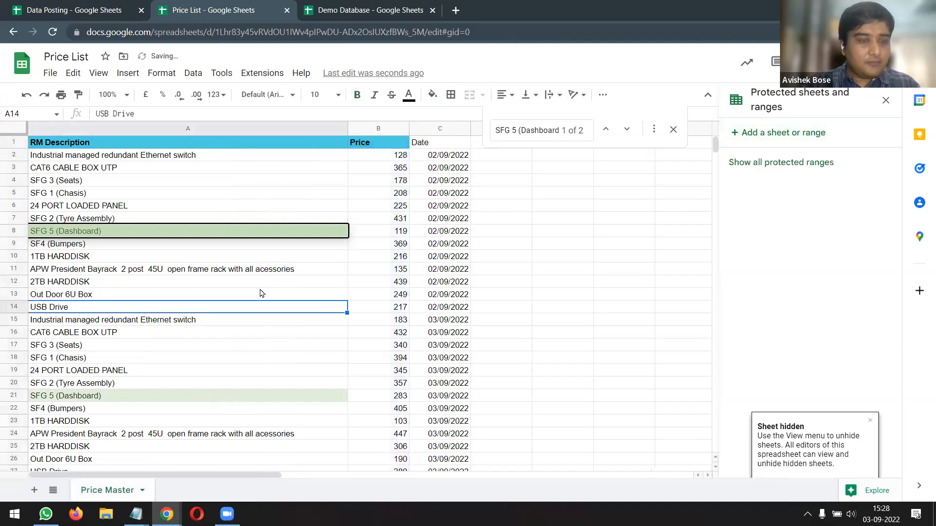
{"action": "key", "text": "ctrl+Down"}
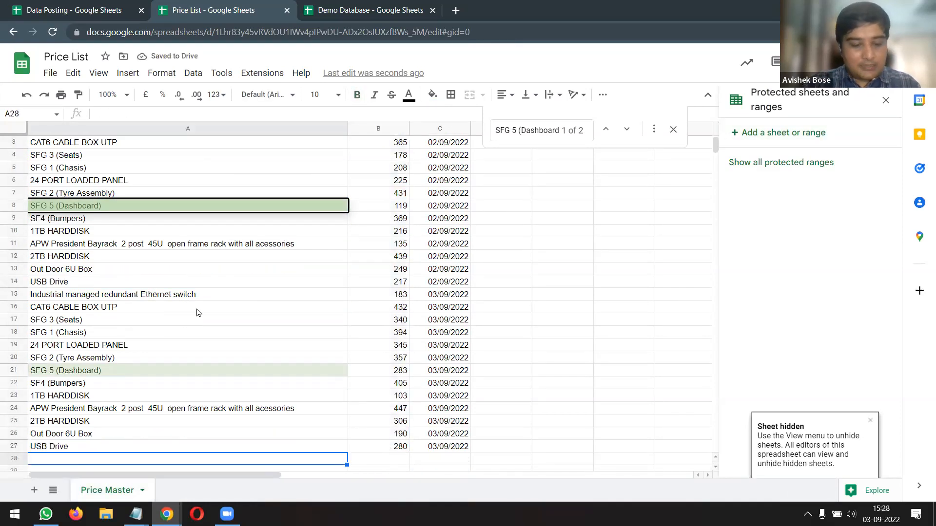
{"action": "key", "text": "ctrl+v"}
{"action": "scroll", "coordinate": [200, 312], "scroll_direction": "down", "scroll_amount": 3}
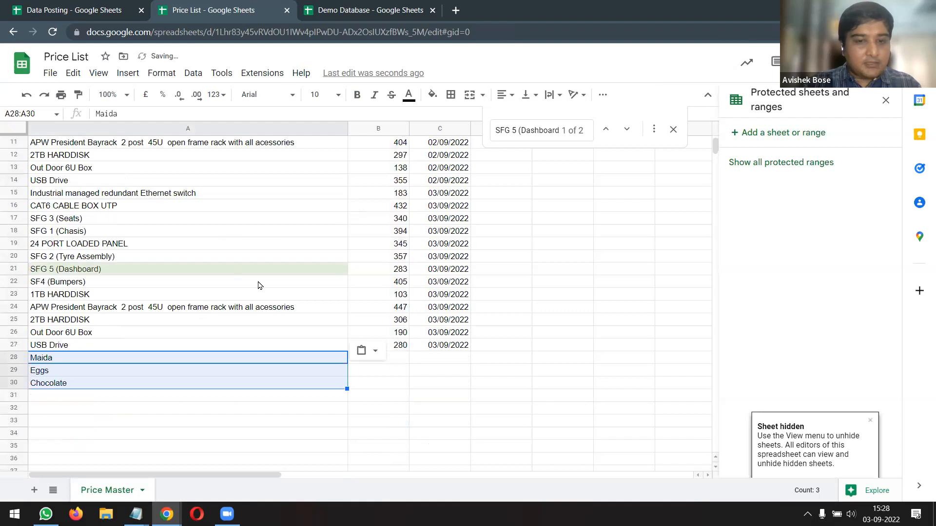
Fill the USB Drive row's price 280 and date 03/09/2022 down to the Maida, Eggs and Chocolate rows
{"action": "left_click", "coordinate": [390, 346]}
{"action": "left_click_drag", "start_coordinate": [409, 350], "coordinate": [408, 385]}
{"action": "left_click_drag", "start_coordinate": [441, 347], "coordinate": [441, 388]}
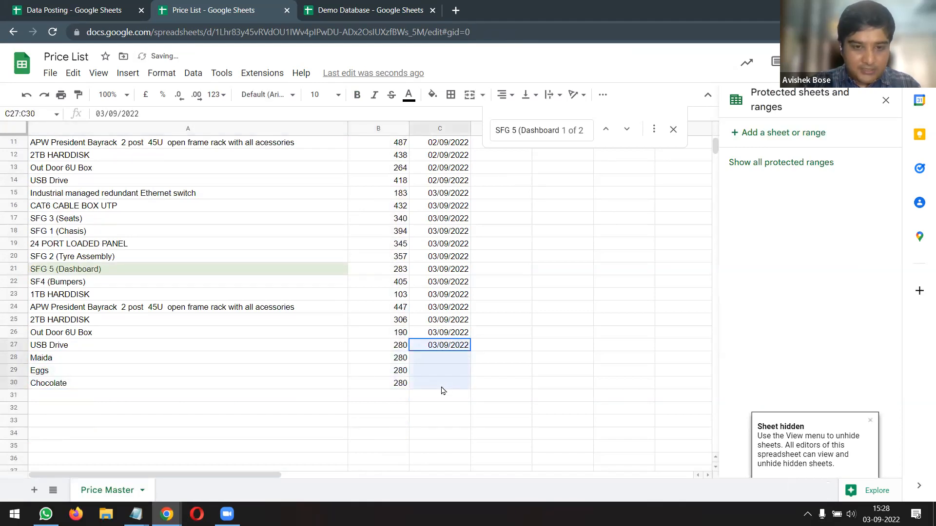
{"action": "key", "text": "ctrl+d"}
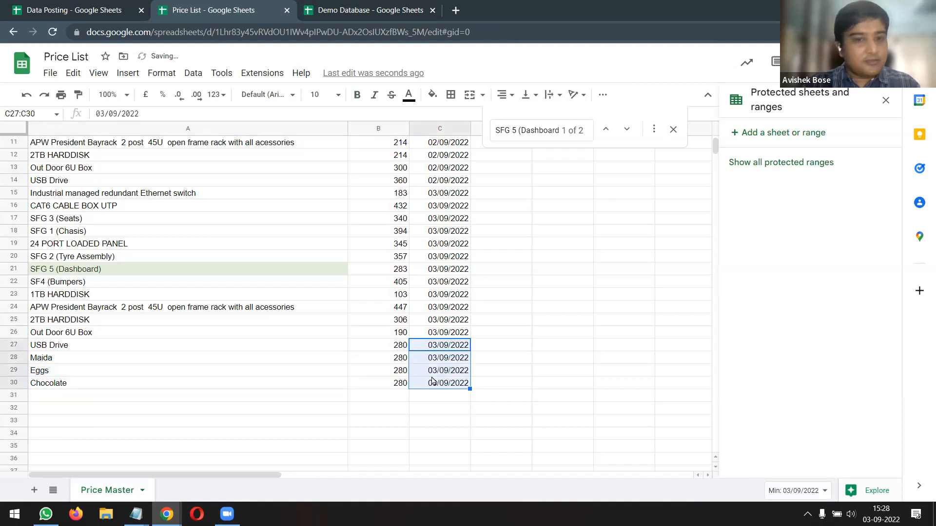
{"action": "left_click", "coordinate": [433, 373]}
Fill the formula =RANDBETWEEN(100,500) from B2 down the Price column to the Chocolate row
{"action": "left_click", "coordinate": [385, 348]}
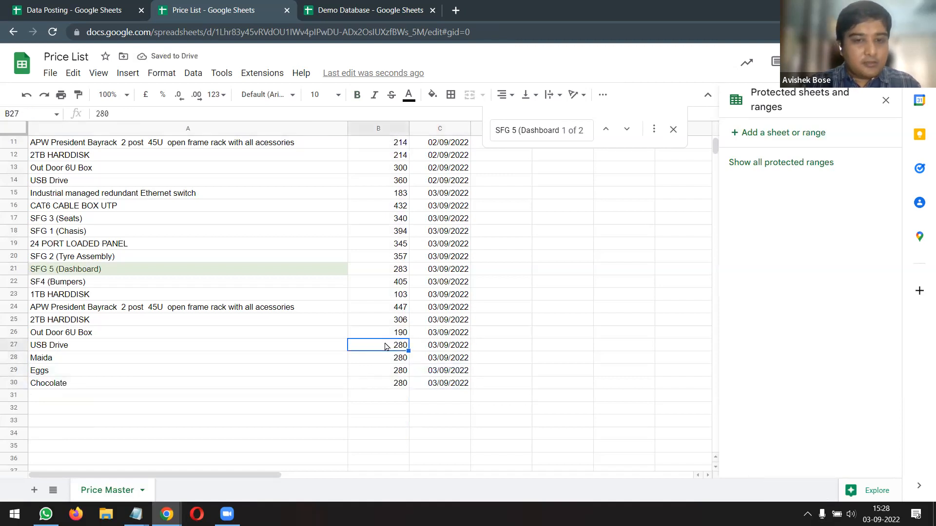
{"action": "left_click", "coordinate": [389, 324]}
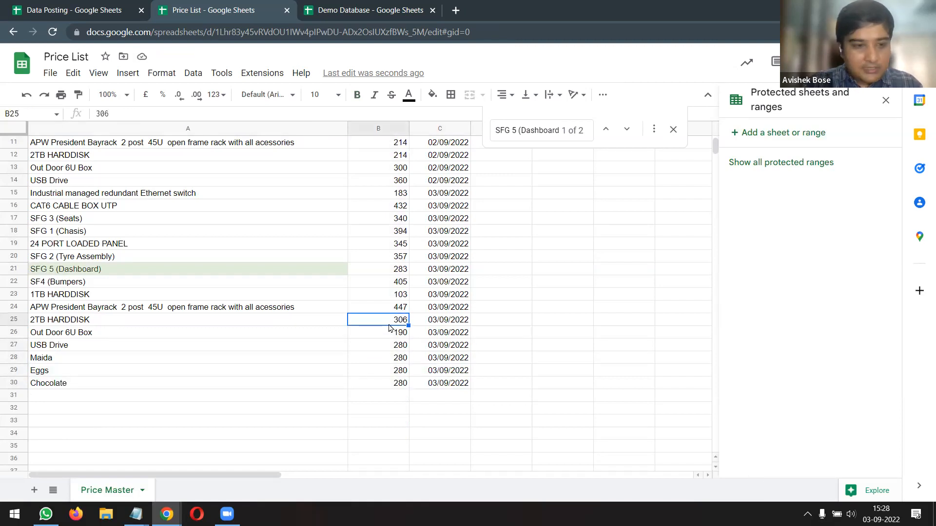
{"action": "key", "text": "ctrl+Up"}
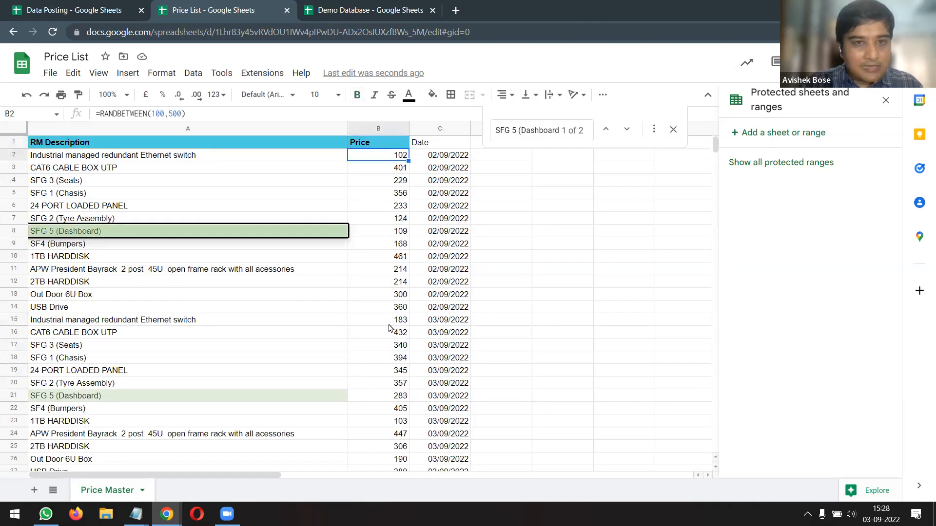
{"action": "key", "text": "ctrl+shift+Down"}
{"action": "key", "text": "ctrl+d"}
{"action": "key", "text": "ctrl+shift+Up"}
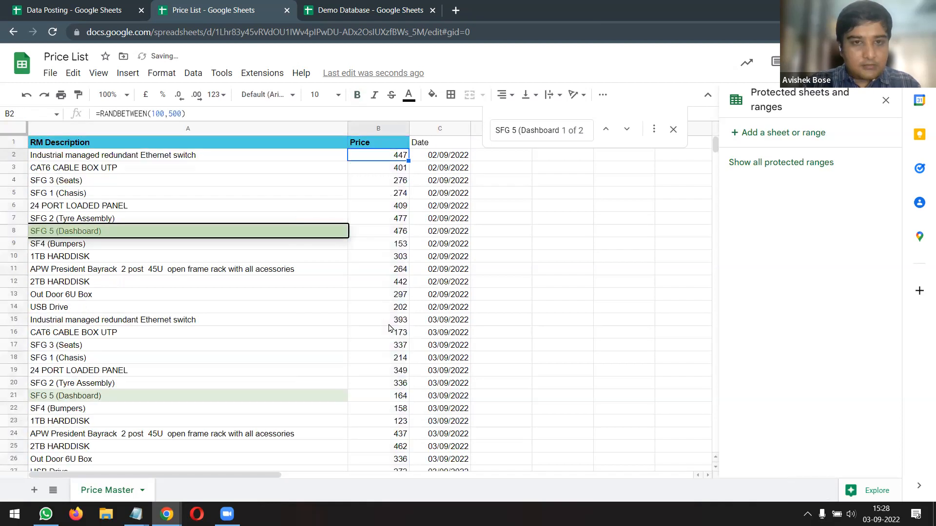
{"action": "key", "text": "ctrl+Down"}
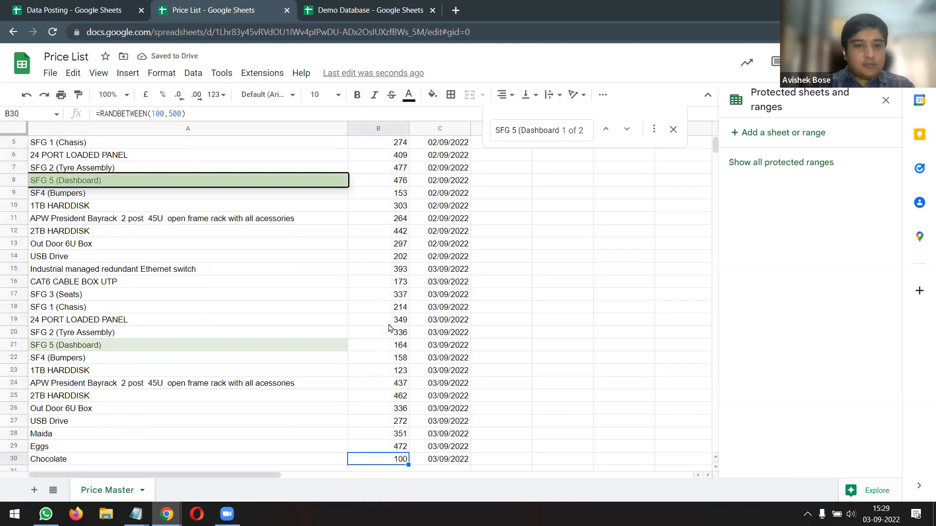
{"action": "scroll", "coordinate": [165, 355], "scroll_direction": "down", "scroll_amount": 3}
{"action": "left_click", "coordinate": [110, 333]}
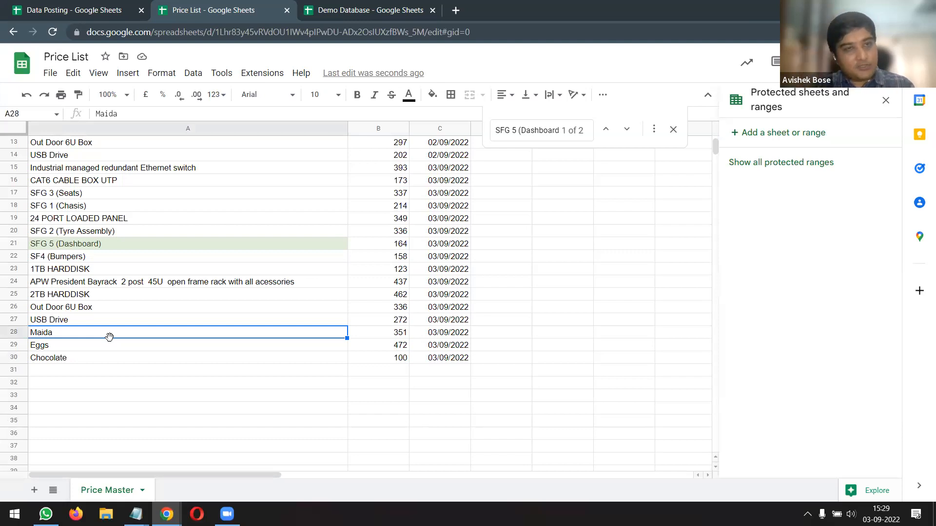
Switch to the Data Posting spreadsheet and examine the prices and per-unit quantities of the Chocolate Cake raw materials
{"action": "left_click", "coordinate": [86, 14]}
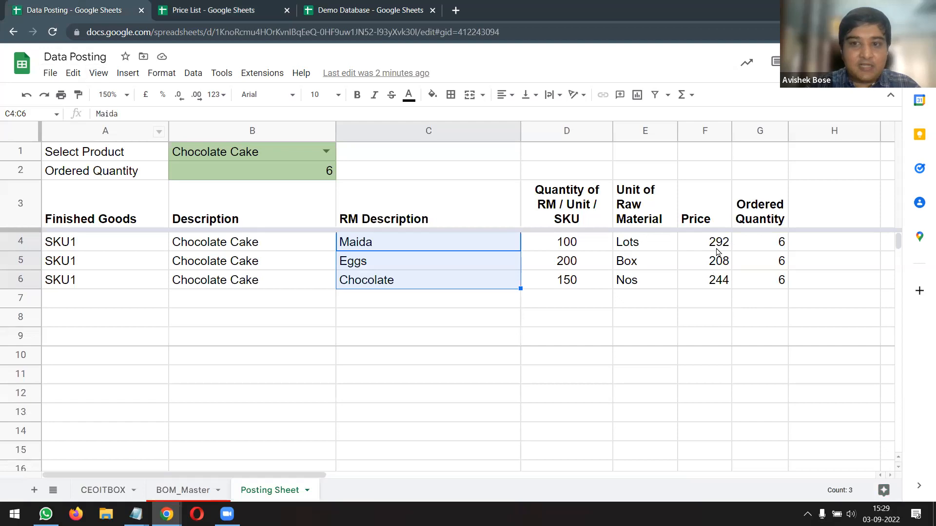
{"action": "left_click", "coordinate": [717, 274], "text": "shift"}
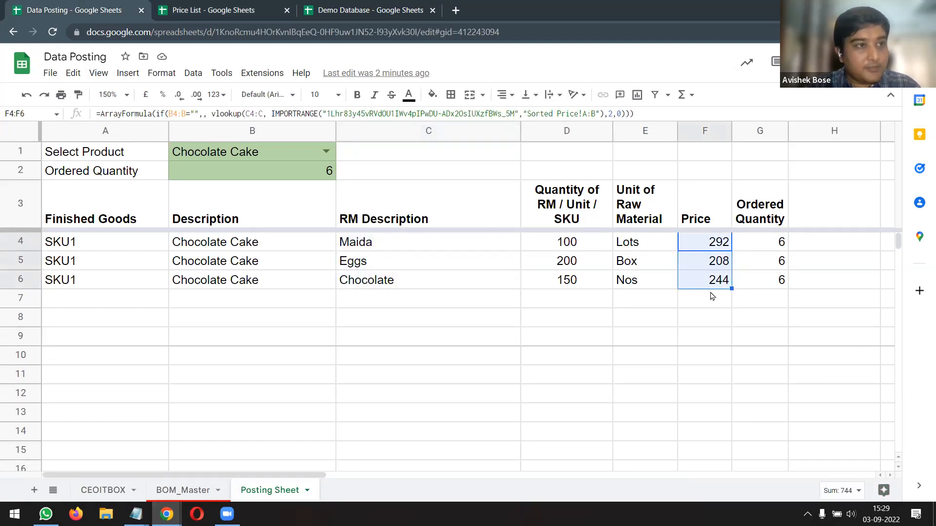
{"action": "left_click", "coordinate": [807, 213]}
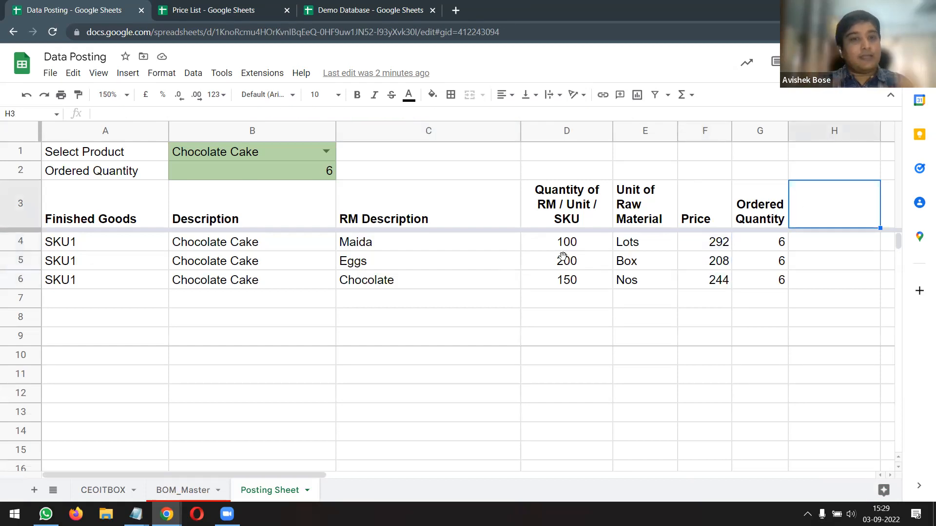
{"action": "left_click", "coordinate": [446, 243]}
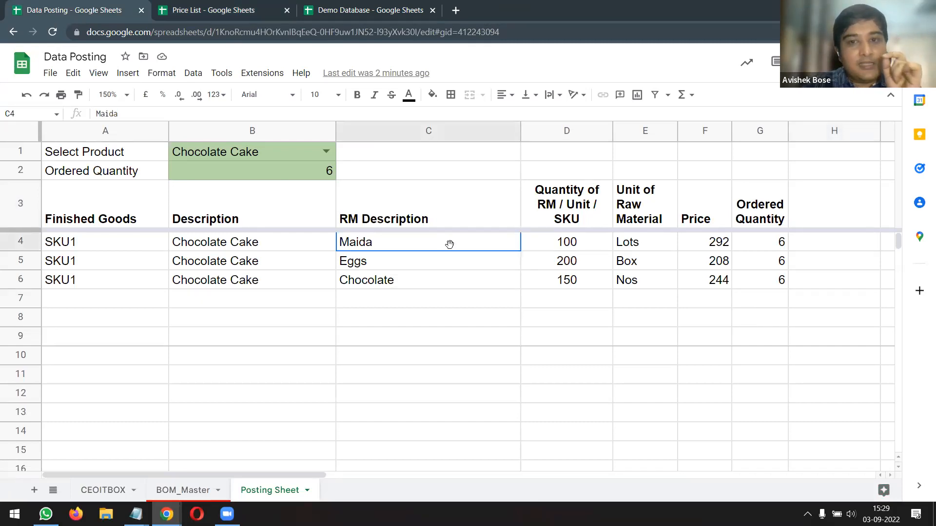
{"action": "key", "text": "shift+Right"}
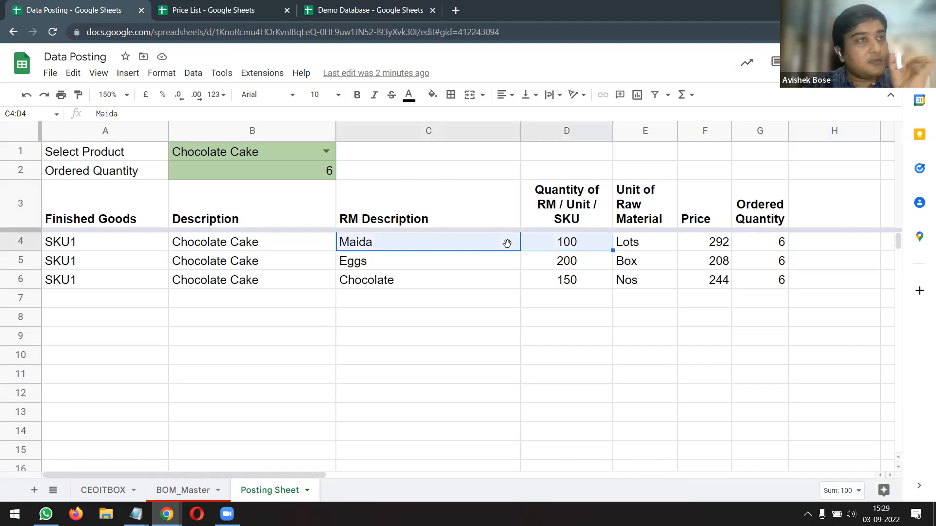
{"action": "left_click", "coordinate": [439, 261]}
{"action": "key", "text": "shift+Right"}
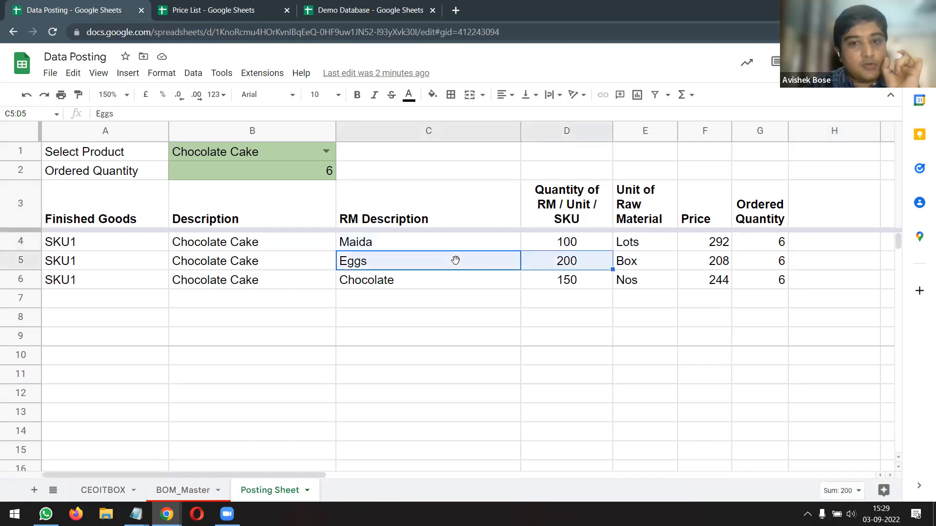
{"action": "left_click_drag", "start_coordinate": [434, 281], "coordinate": [566, 280]}
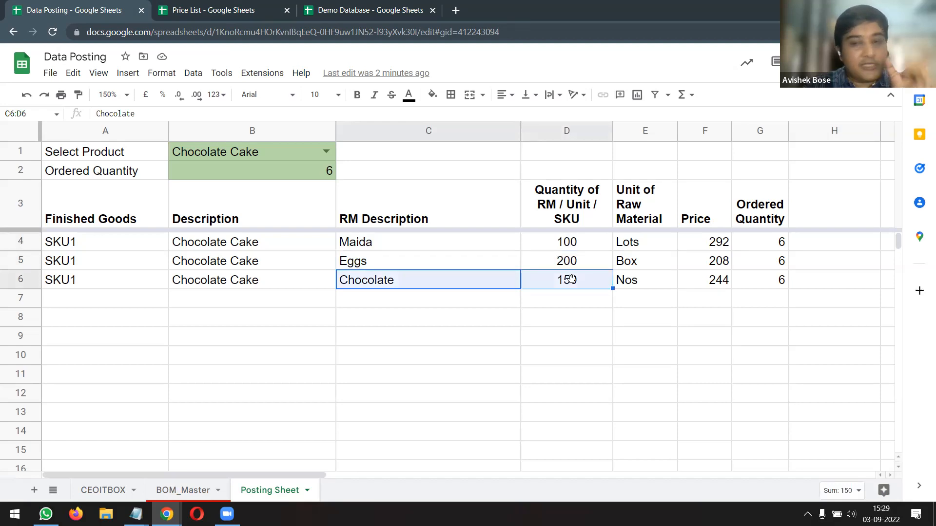
{"action": "left_click_drag", "start_coordinate": [566, 241], "coordinate": [505, 280]}
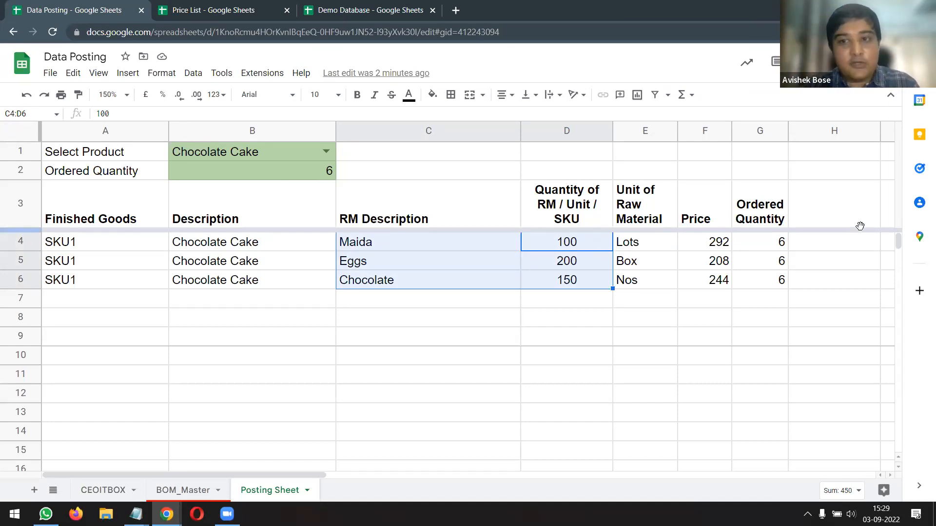
{"action": "left_click", "coordinate": [836, 248]}
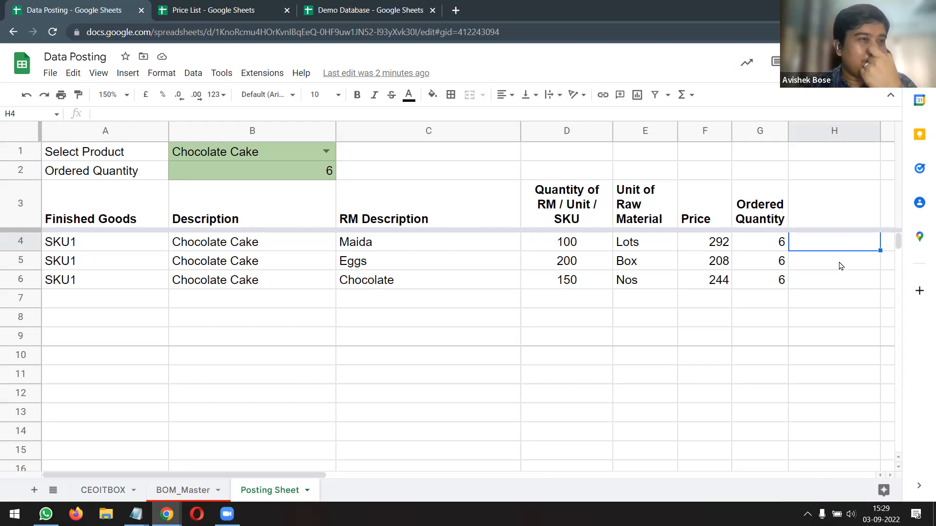
Copy the Ordered Quantity array formula from G4 into H4 and remove its ending $B$2))
{"action": "left_click", "coordinate": [769, 249]}
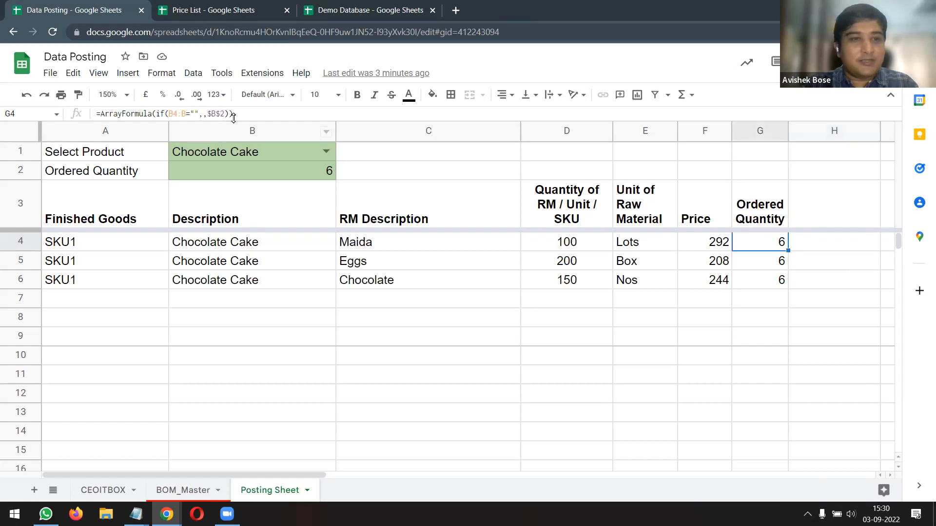
{"action": "left_click_drag", "start_coordinate": [233, 115], "coordinate": [77, 118]}
{"action": "key", "text": "ctrl+c"}
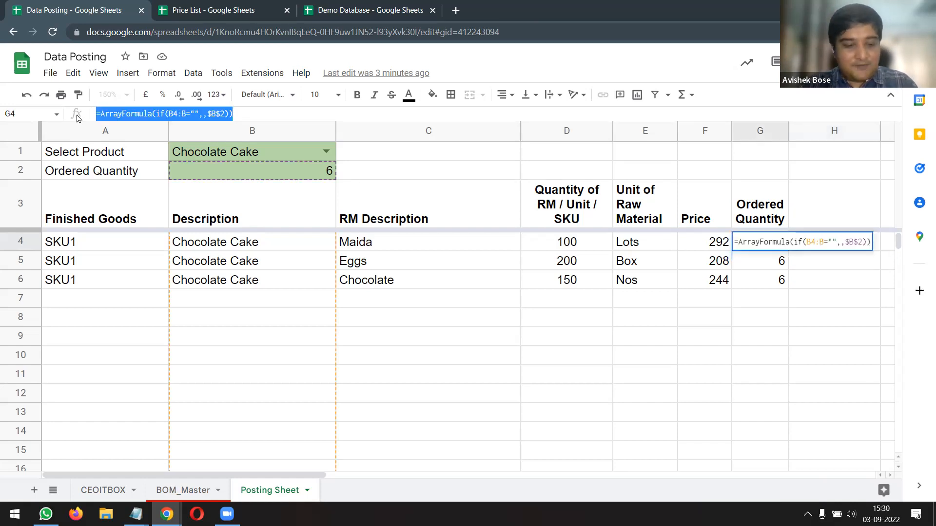
{"action": "key", "text": "Tab"}
{"action": "key", "text": "ctrl+v"}
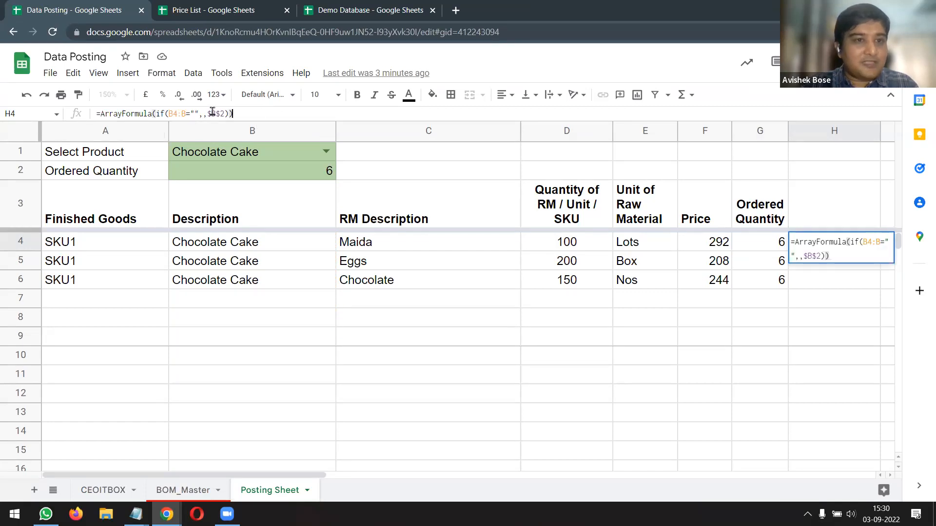
{"action": "left_click_drag", "start_coordinate": [207, 113], "coordinate": [234, 113]}
{"action": "key", "text": "BackSpace"}
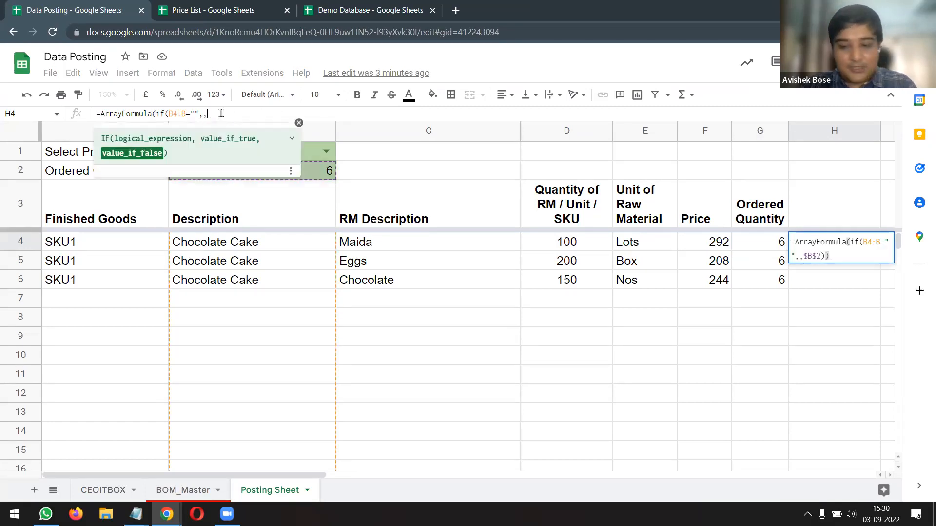
Add the product D4:D9*F4:F9*G4:G6 as the value-if-false part of the formula in H4
{"action": "left_click_drag", "start_coordinate": [570, 243], "coordinate": [567, 346]}
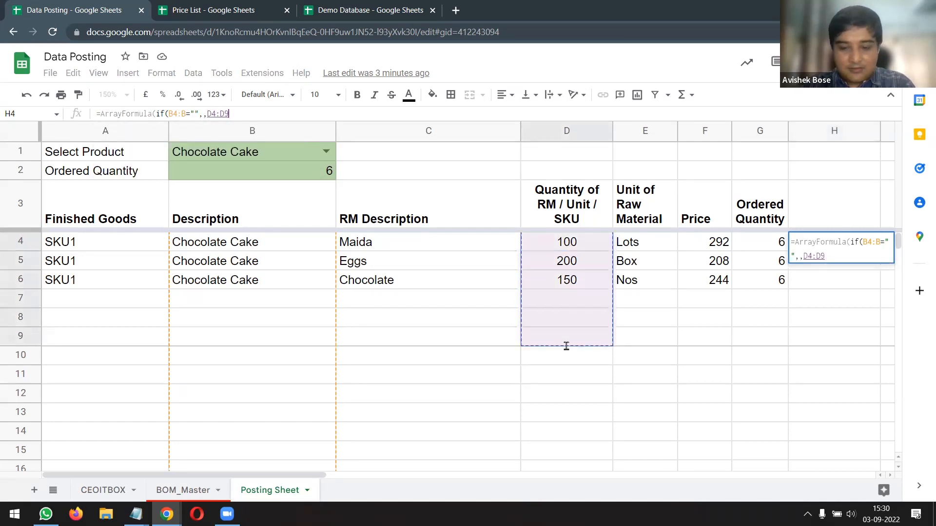
{"action": "type", "text": "*"}
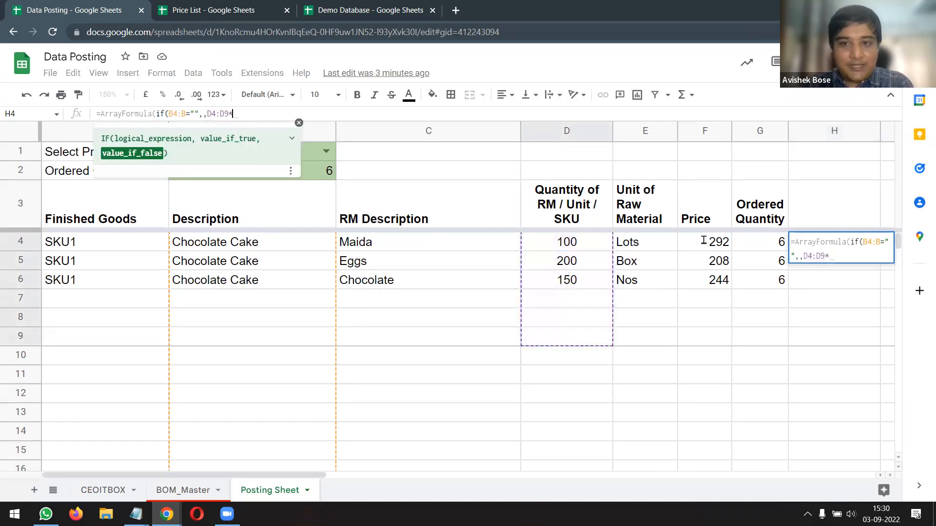
{"action": "left_click_drag", "start_coordinate": [706, 239], "coordinate": [712, 332]}
{"action": "type", "text": "*"}
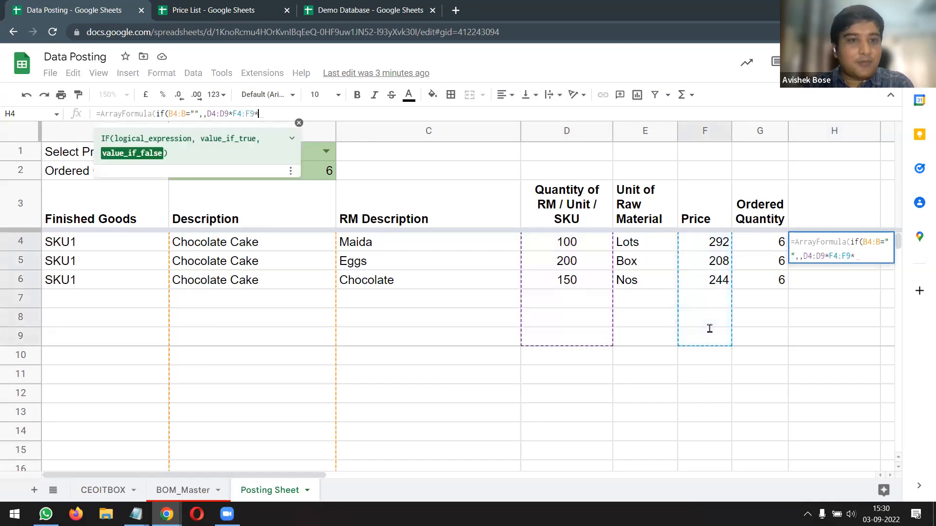
{"action": "left_click_drag", "start_coordinate": [765, 244], "coordinate": [758, 287]}
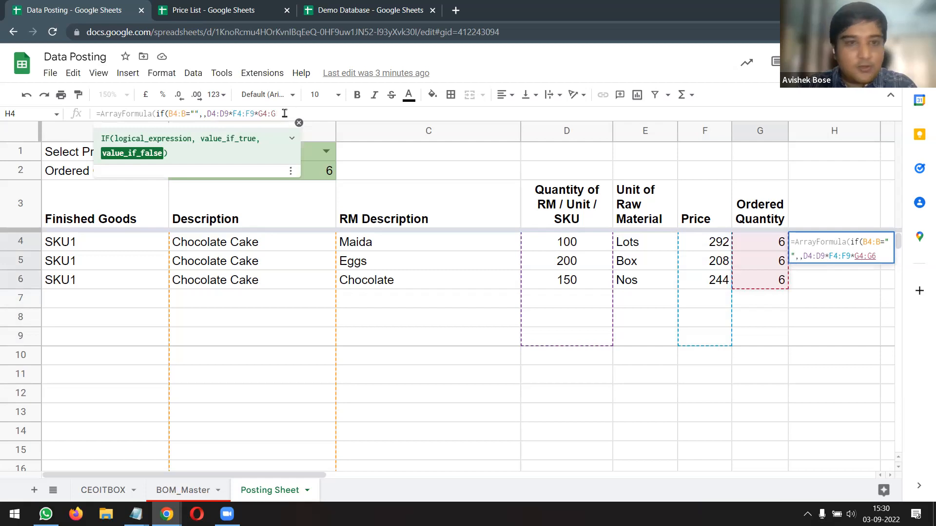
Make the ranges in the H4 formula open-ended as D4:D*F4:F*G4:G, close both parentheses and enter it
{"action": "key", "text": "BackSpace"}
{"action": "left_click", "coordinate": [257, 113]}
{"action": "key", "text": "BackSpace"}
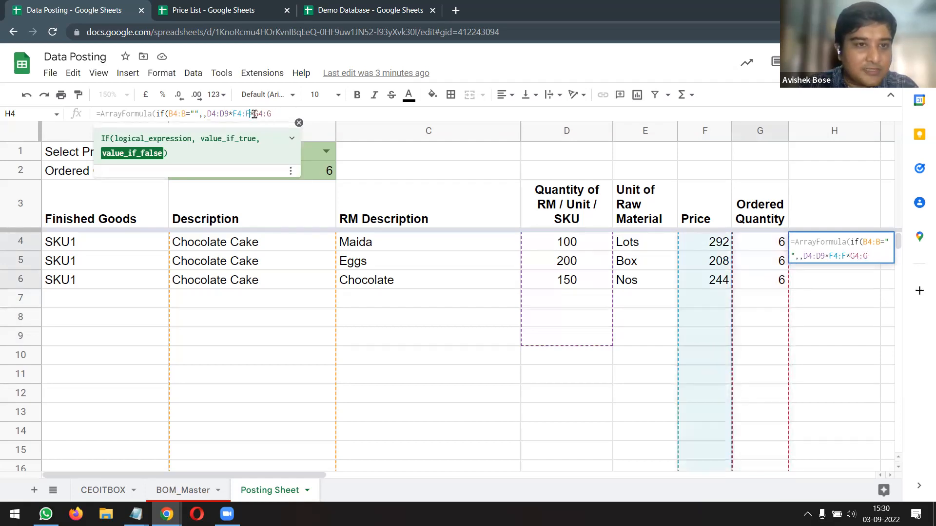
{"action": "left_click", "coordinate": [229, 113]}
{"action": "key", "text": "BackSpace"}
{"action": "left_click", "coordinate": [303, 114]}
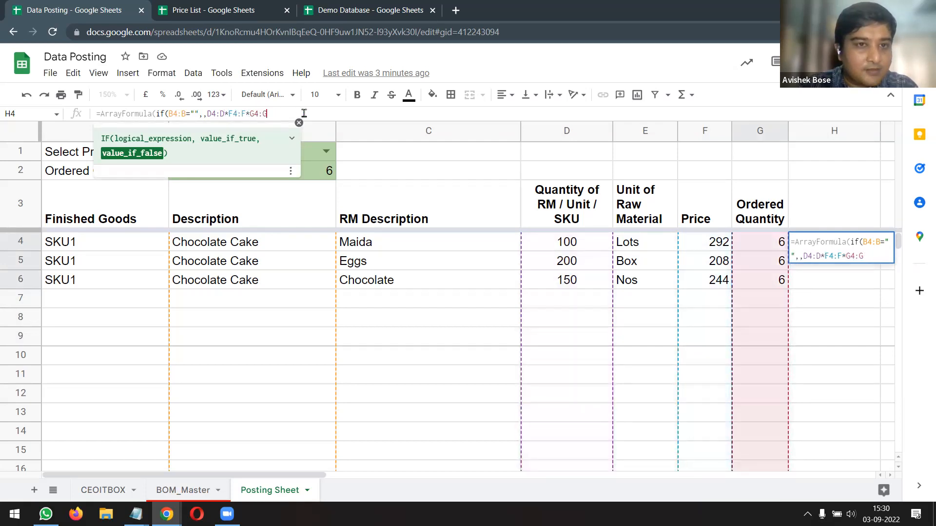
{"action": "type", "text": ")"}
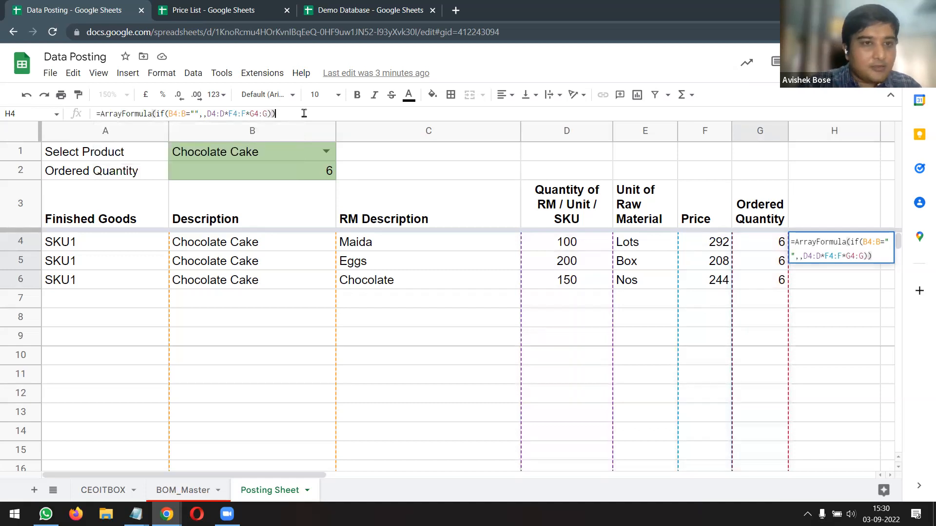
{"action": "key", "text": "Return"}
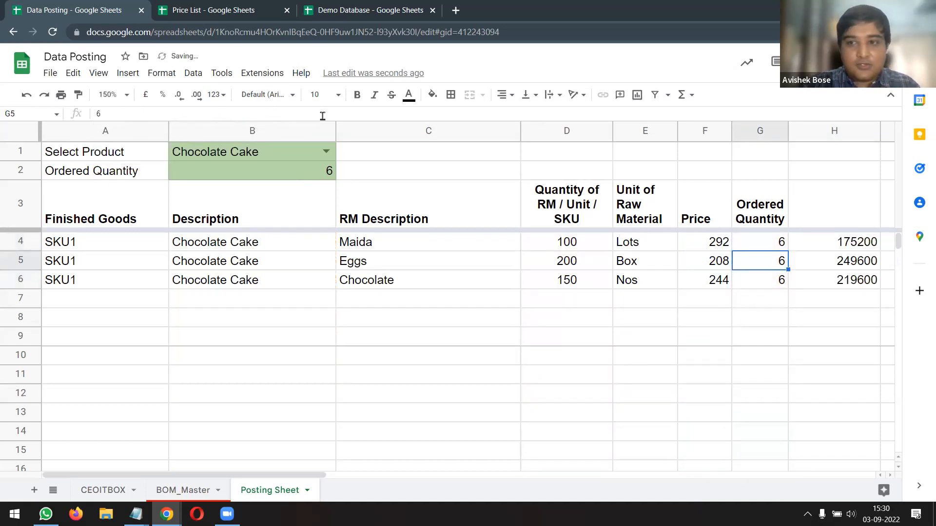
{"action": "left_click", "coordinate": [852, 249]}
{"action": "left_click_drag", "start_coordinate": [852, 248], "coordinate": [852, 288]}
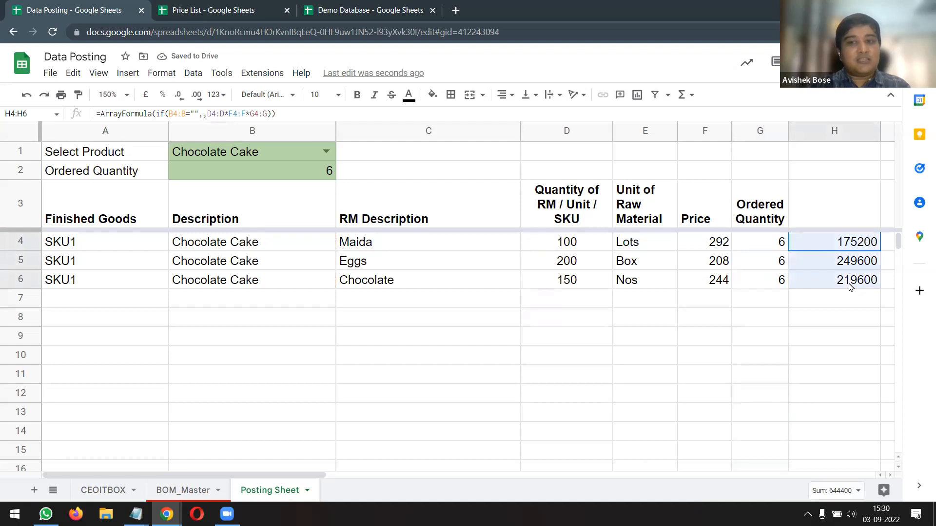
Enter the heading "Total Cost" in H3 above the calculated costs
{"action": "left_click", "coordinate": [837, 216]}
{"action": "type", "text": "Total Cost"}
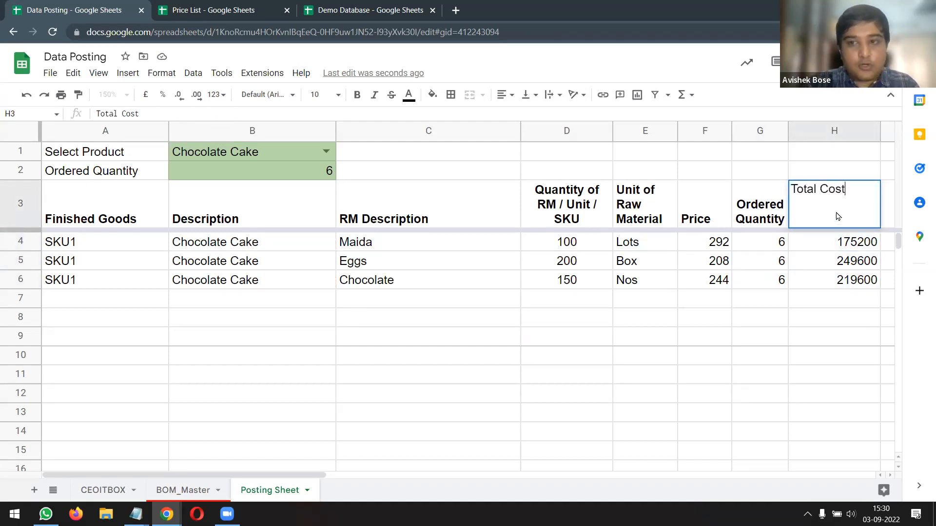
{"action": "key", "text": "Return"}
Enter the heading "Total Quantity" in I3, beside the Total Cost column
{"action": "left_click_drag", "start_coordinate": [316, 475], "coordinate": [419, 458]}
{"action": "left_click", "coordinate": [555, 207]}
{"action": "left_click", "coordinate": [615, 215]}
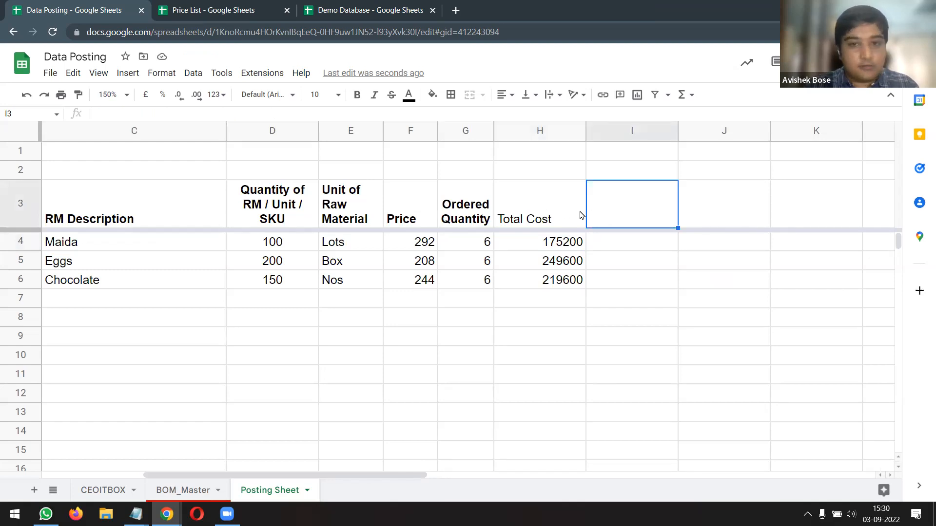
{"action": "type", "text": "Total "}
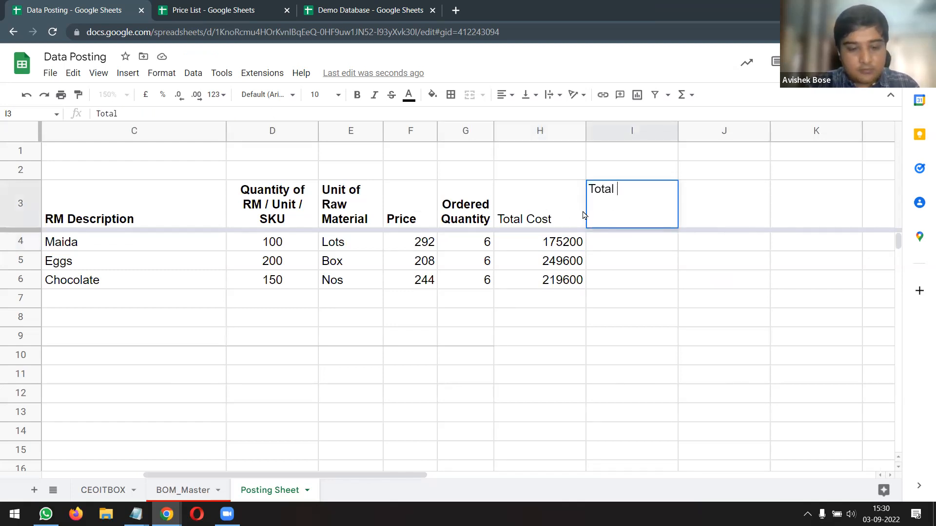
{"action": "type", "text": "Quantity"}
{"action": "key", "text": "Return"}
{"action": "left_click", "coordinate": [633, 216]}
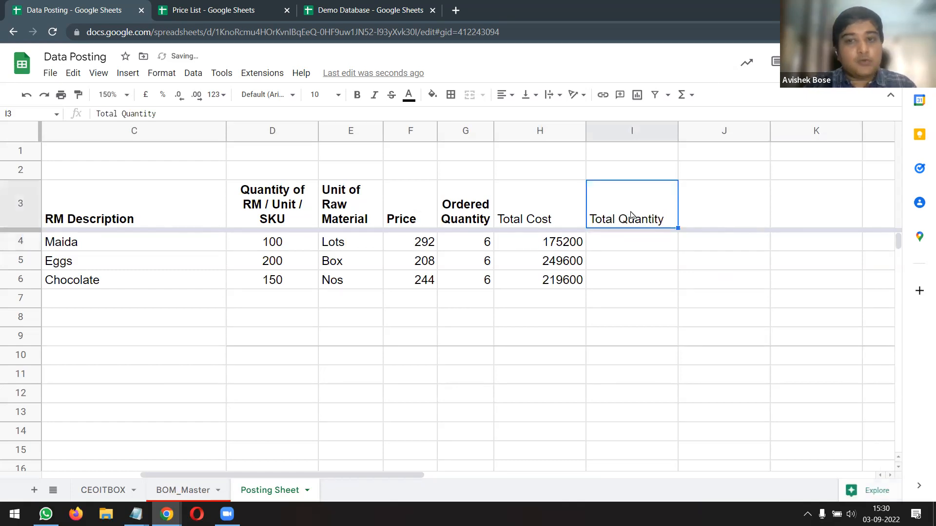
{"action": "left_click", "coordinate": [287, 248]}
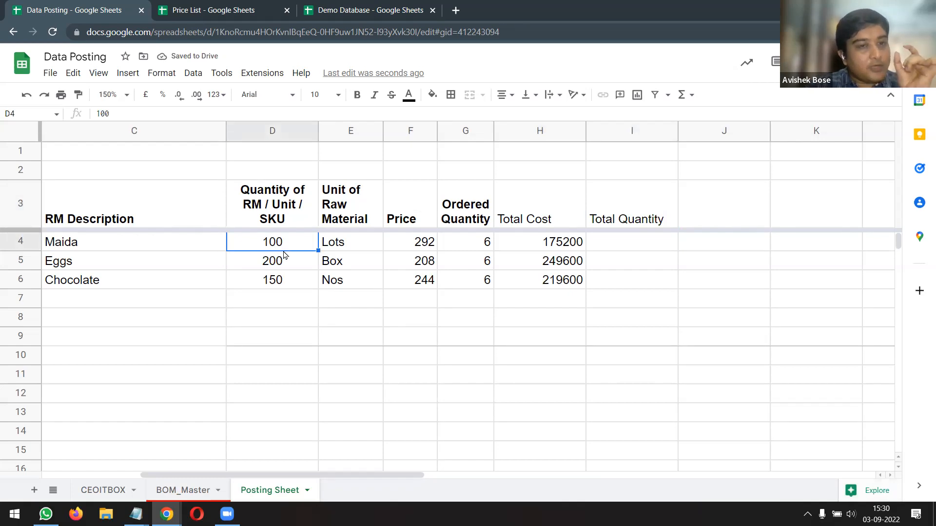
Review the raw material quantities per unit in D4:D6 and the ordered quantity in A2:B2
{"action": "left_click_drag", "start_coordinate": [284, 247], "coordinate": [226, 288]}
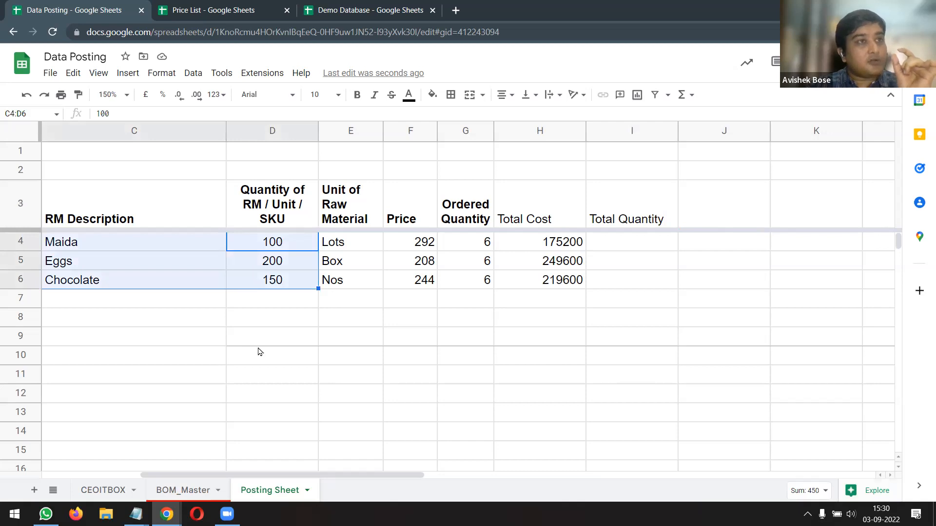
{"action": "left_click_drag", "start_coordinate": [259, 476], "coordinate": [161, 475]}
{"action": "left_click_drag", "start_coordinate": [161, 171], "coordinate": [267, 179]}
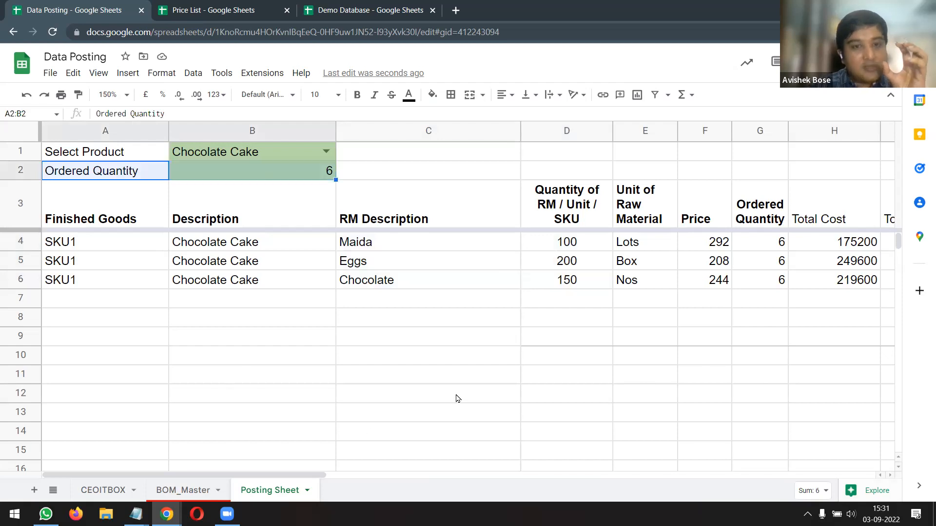
{"action": "left_click_drag", "start_coordinate": [576, 250], "coordinate": [532, 285]}
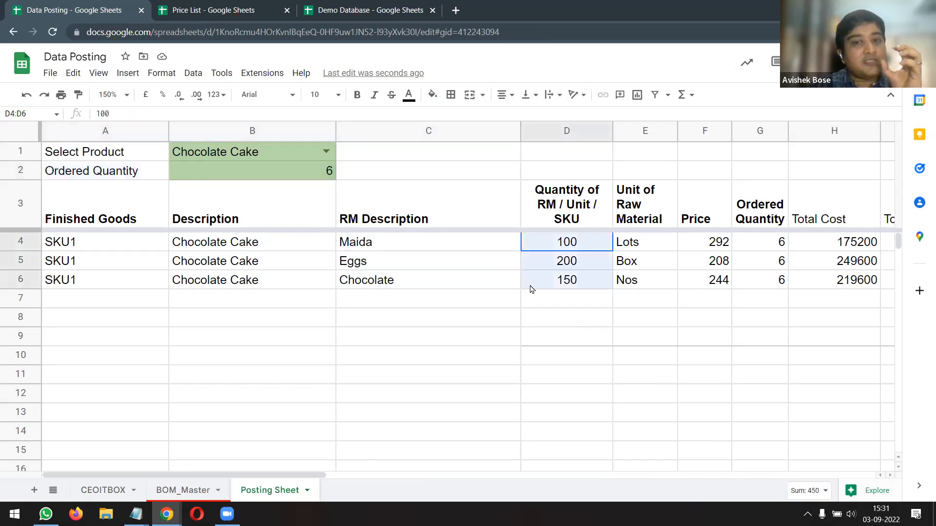
{"action": "left_click_drag", "start_coordinate": [118, 175], "coordinate": [240, 173]}
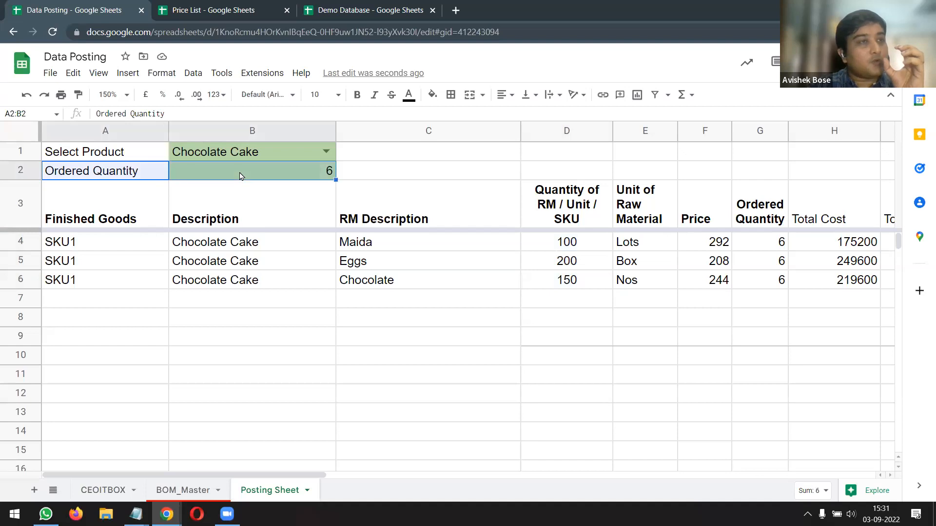
{"action": "left_click_drag", "start_coordinate": [299, 479], "coordinate": [468, 477]}
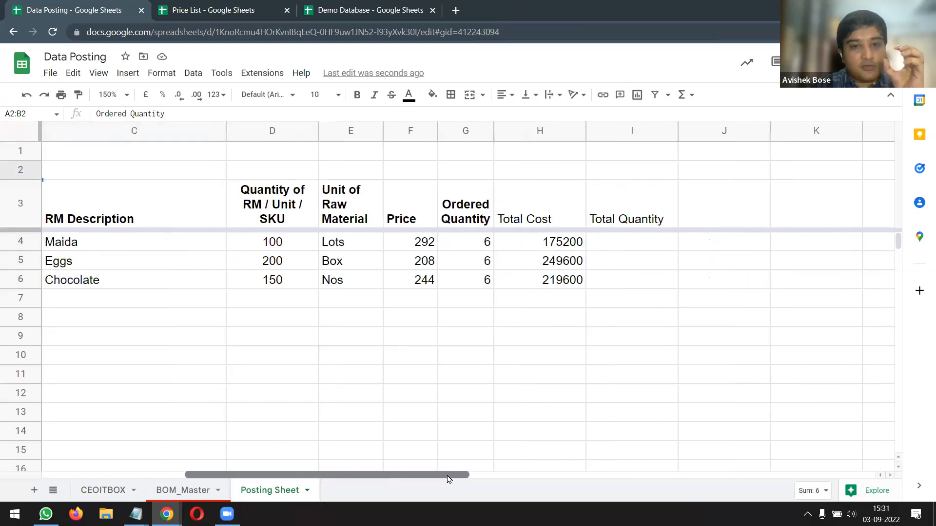
Copy the array formula text from H4 into I4 under the Total Quantity heading
{"action": "left_click", "coordinate": [559, 245]}
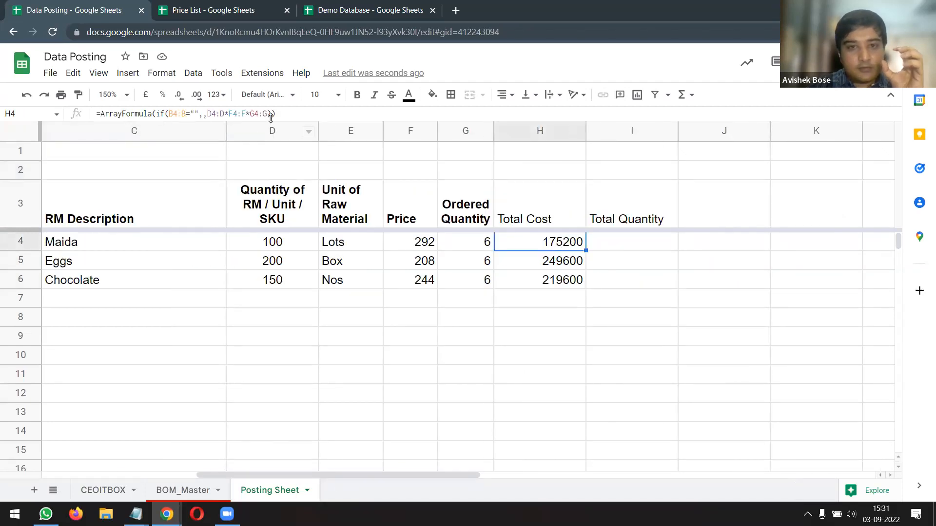
{"action": "triple_click", "coordinate": [253, 113]}
{"action": "key", "text": "ctrl+c"}
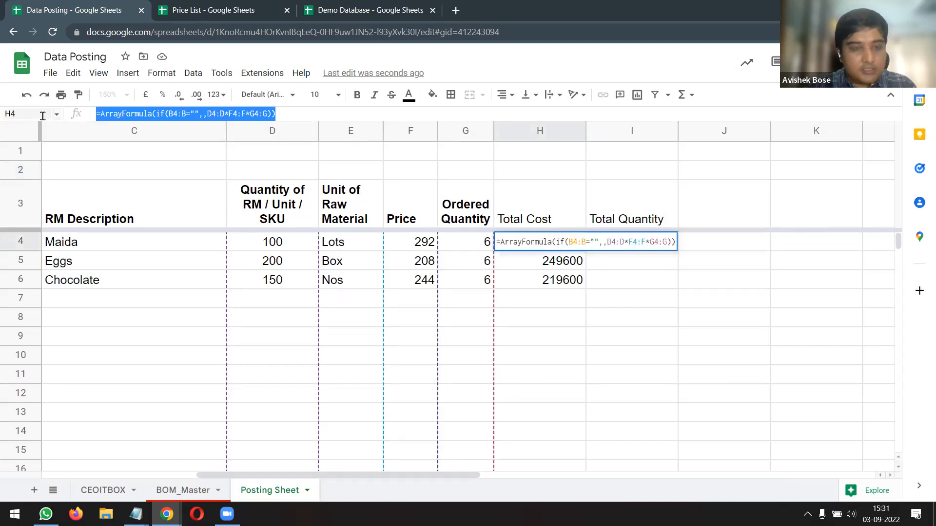
{"action": "key", "text": "Tab"}
{"action": "key", "text": "Return"}
{"action": "key", "text": "ctrl+v"}
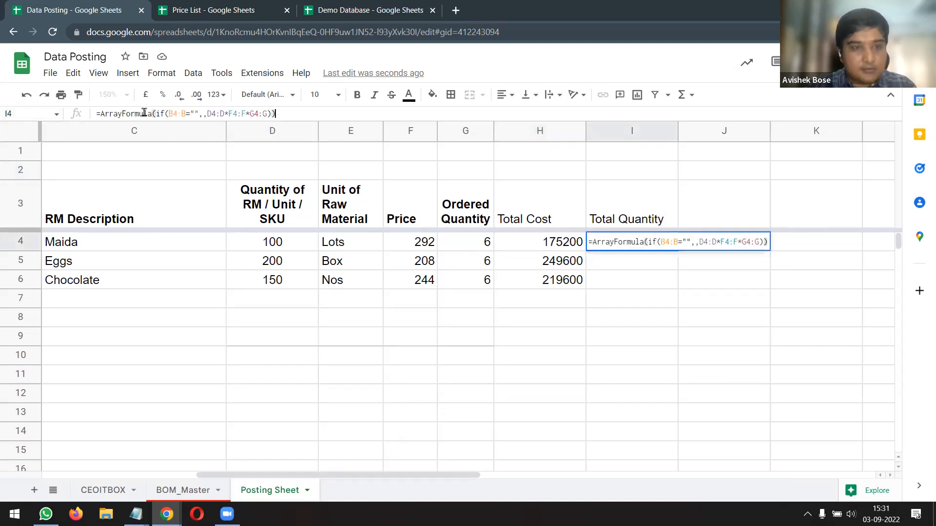
Remove the price factor *F4:F from the I4 formula so it multiplies only D4:D*G4:G, and enter it
{"action": "left_click_drag", "start_coordinate": [246, 114], "coordinate": [259, 115]}
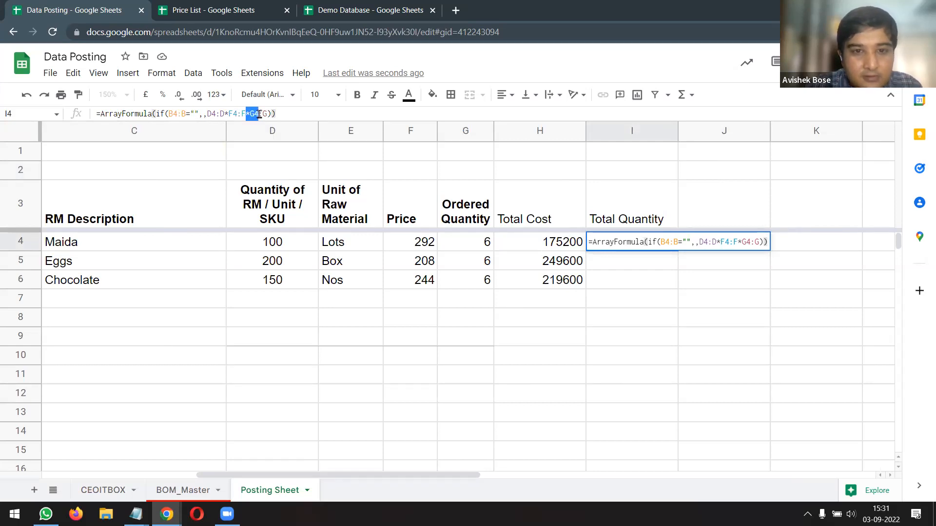
{"action": "left_click_drag", "start_coordinate": [246, 114], "coordinate": [226, 114]}
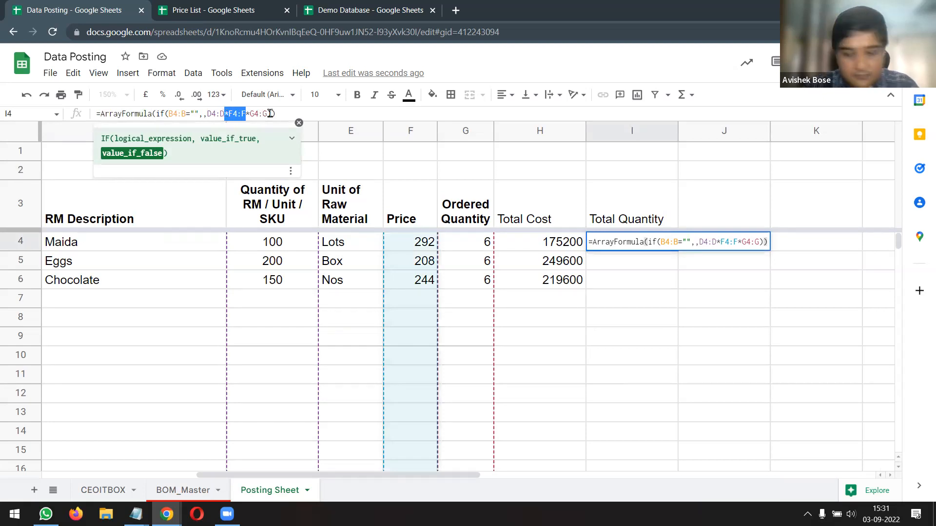
{"action": "key", "text": "BackSpace"}
{"action": "left_click", "coordinate": [540, 260]}
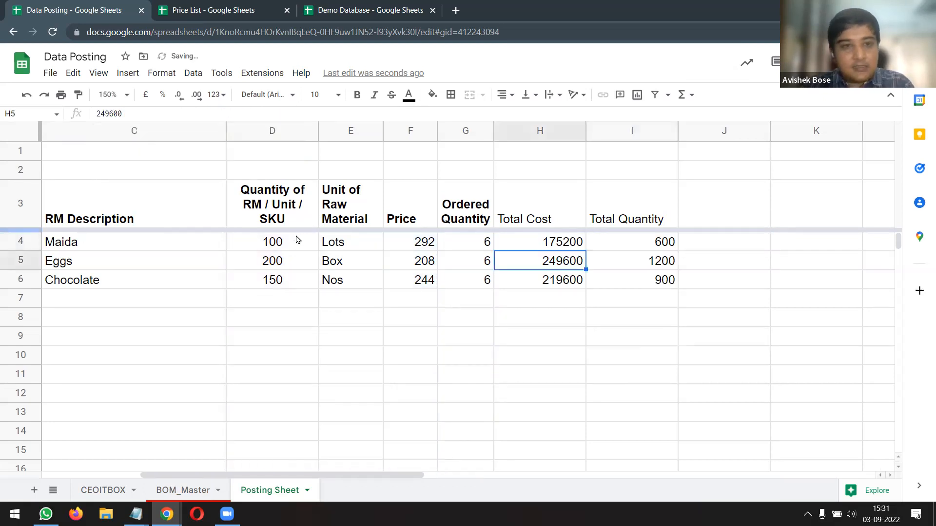
Check the quantities in I4:I6 and change the heading in I3 to "Total Required Quantity"
{"action": "left_click", "coordinate": [291, 244]}
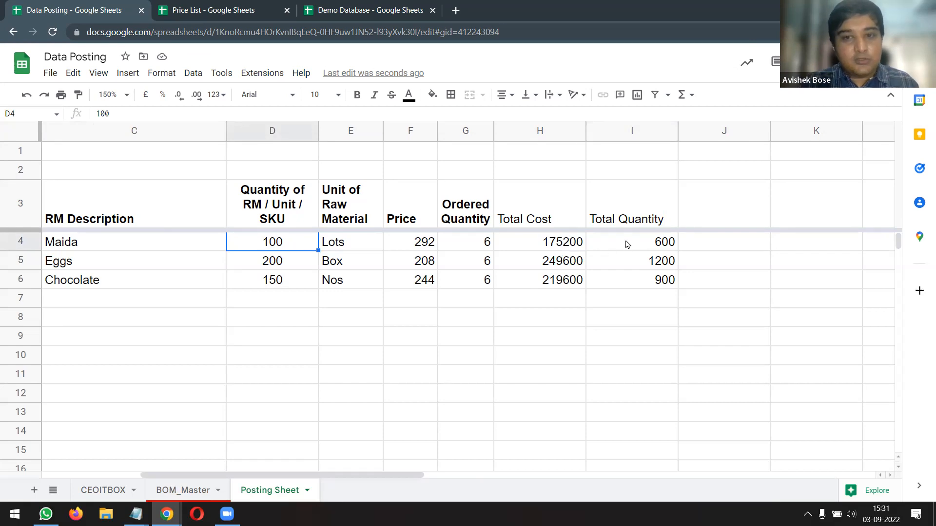
{"action": "left_click_drag", "start_coordinate": [625, 243], "coordinate": [627, 286]}
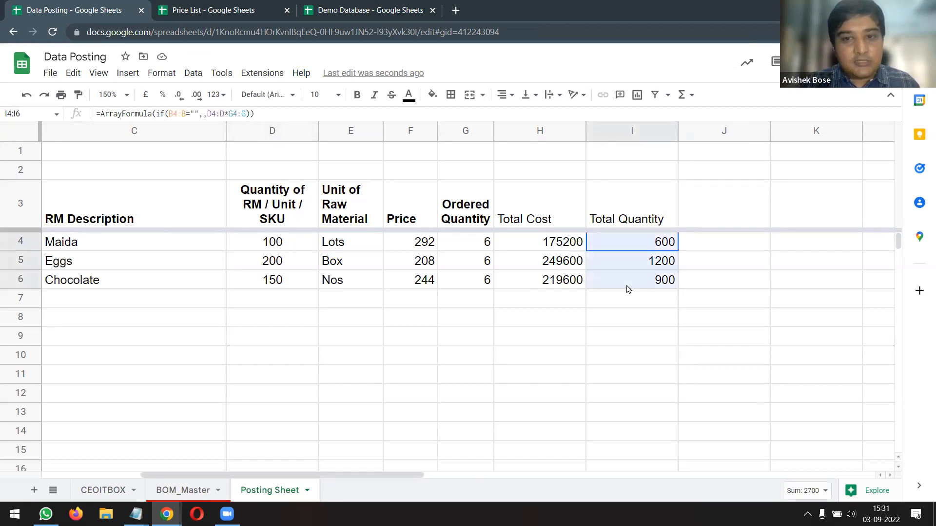
{"action": "left_click", "coordinate": [628, 220]}
{"action": "left_click", "coordinate": [126, 114]}
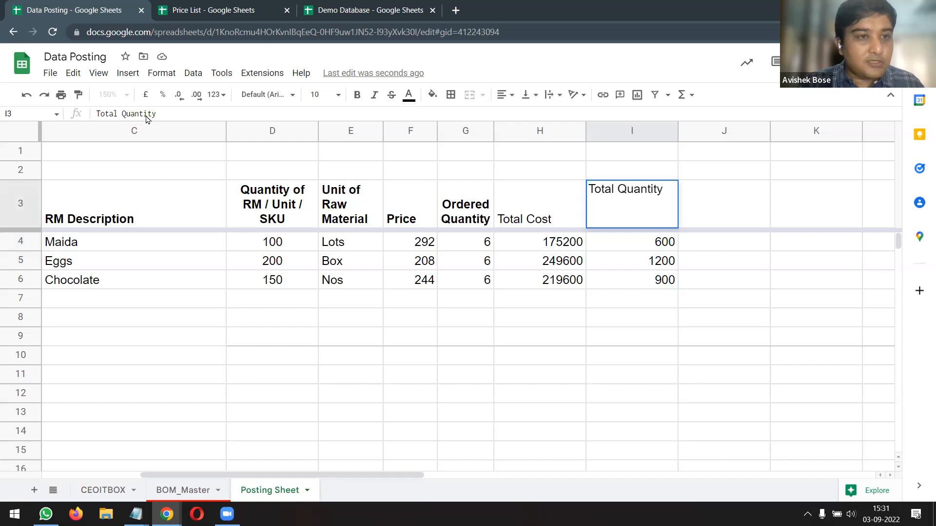
{"action": "type", "text": "Required"}
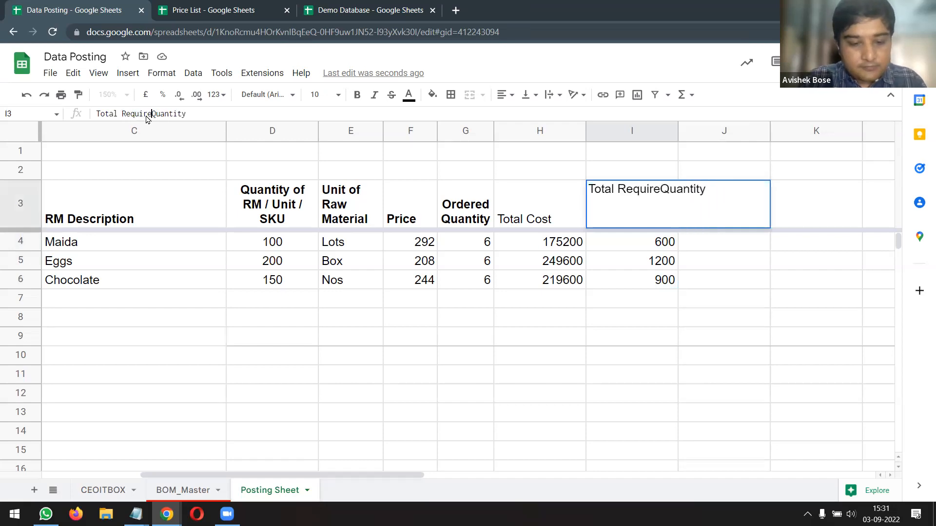
{"action": "key", "text": "Return"}
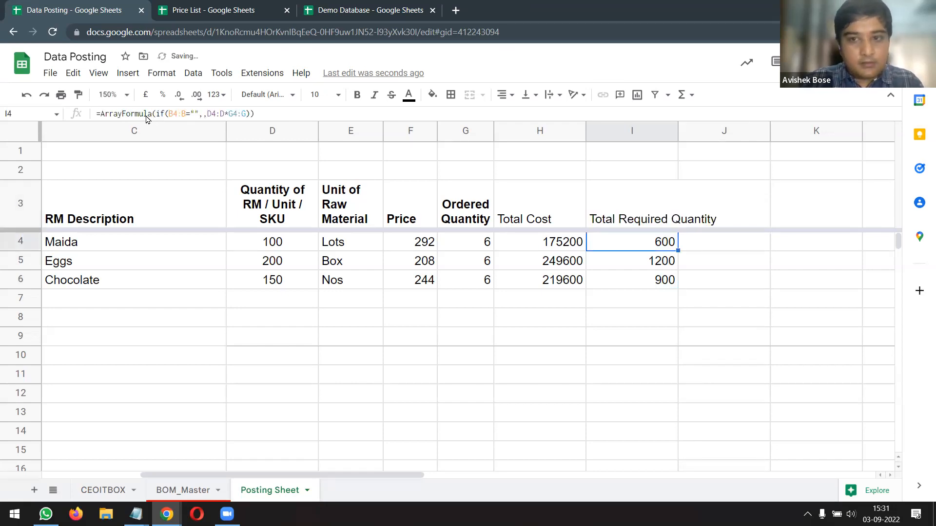
Copy the heading format of Ordered Quantity in G3 onto the headings in H3:I3
{"action": "left_click", "coordinate": [472, 215]}
{"action": "left_click", "coordinate": [78, 95]}
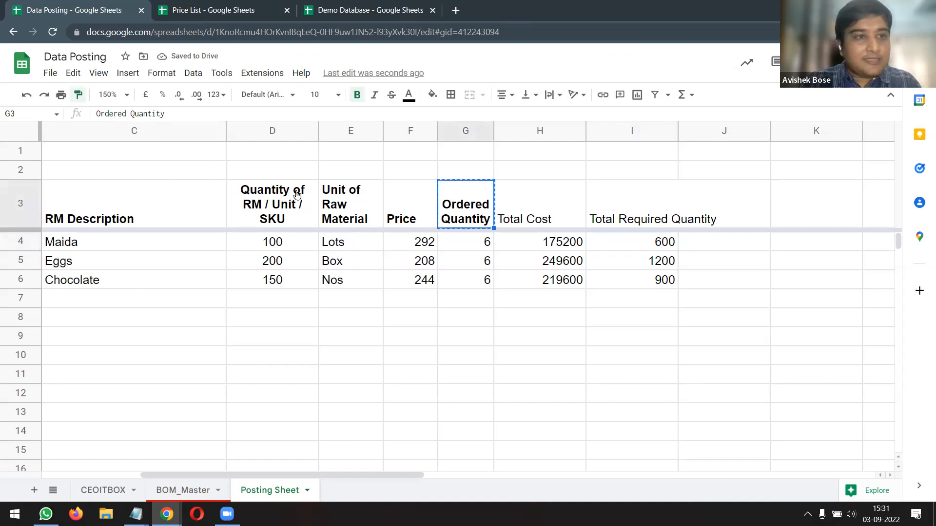
{"action": "left_click_drag", "start_coordinate": [528, 219], "coordinate": [615, 218]}
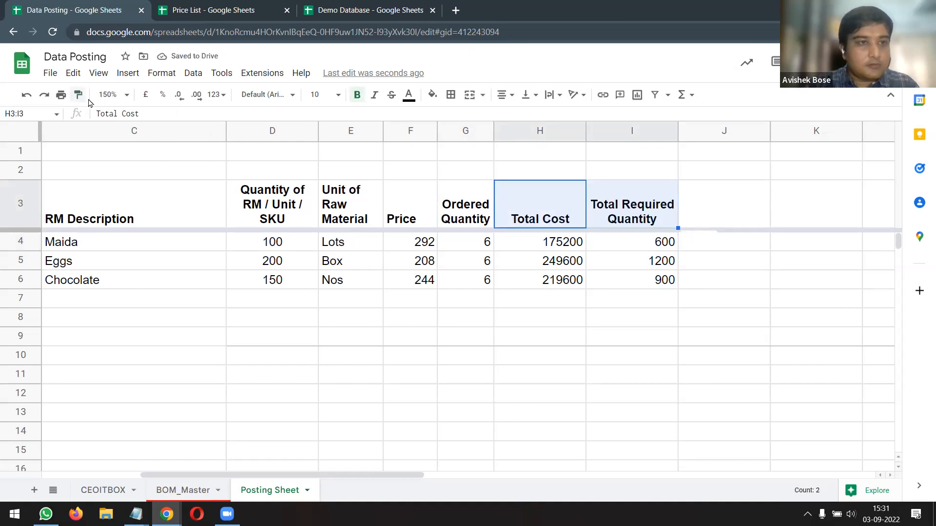
Set the sheet zoom to 100% and bring the whole table from column A into view
{"action": "left_click", "coordinate": [117, 95]}
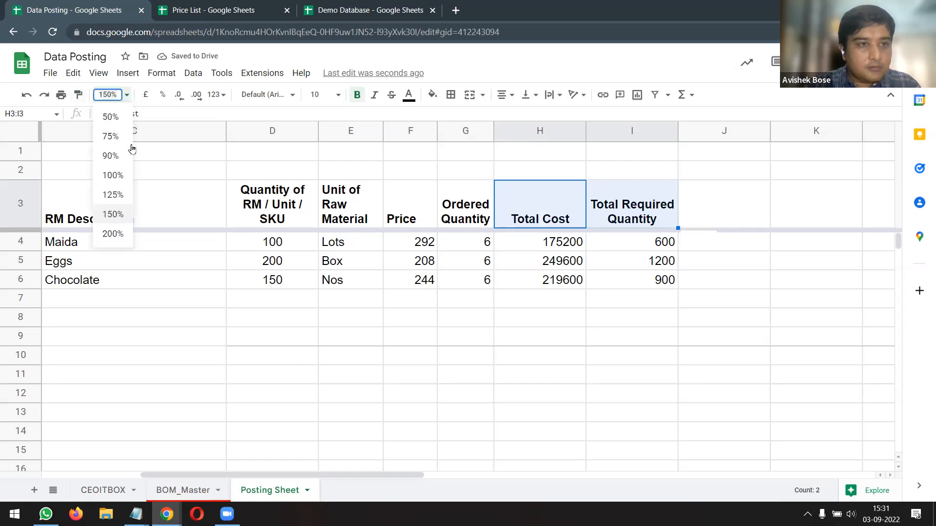
{"action": "left_click", "coordinate": [114, 178]}
{"action": "left_click_drag", "start_coordinate": [439, 392], "coordinate": [439, 406]}
{"action": "left_click_drag", "start_coordinate": [411, 476], "coordinate": [229, 476]}
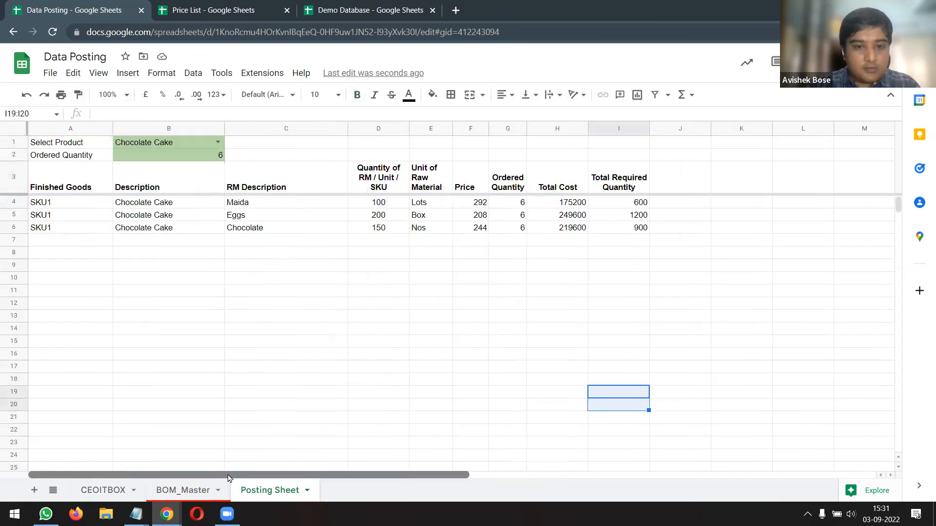
{"action": "left_click", "coordinate": [245, 294]}
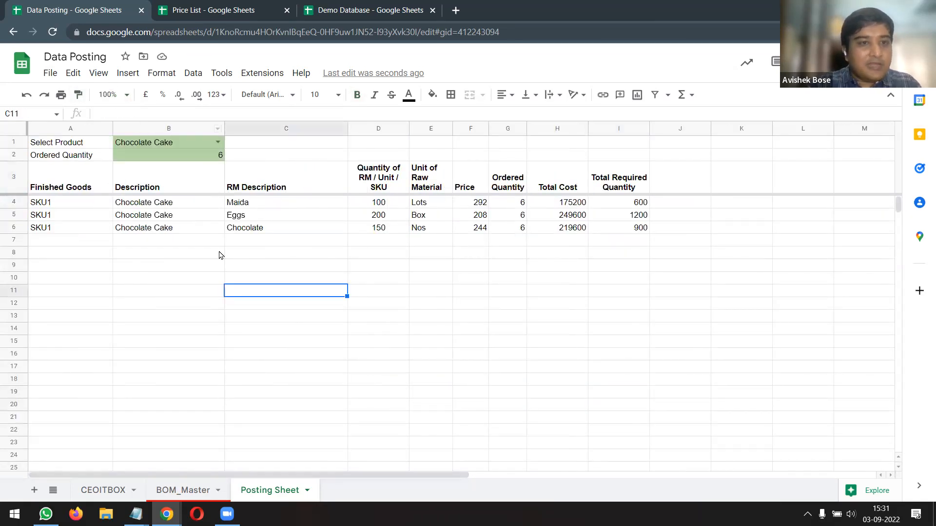
{"action": "left_click", "coordinate": [159, 256]}
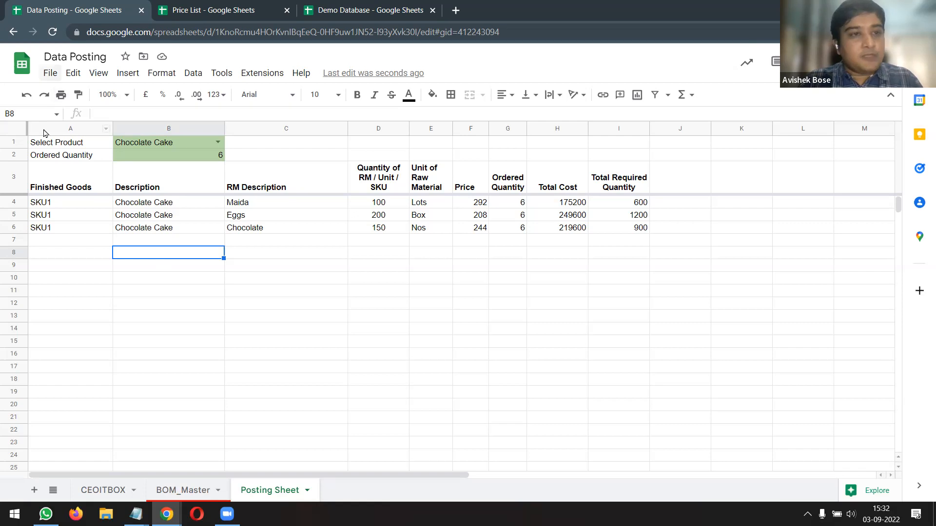
Insert one empty column before column A, ahead of the Finished Goods column
{"action": "left_click_drag", "start_coordinate": [683, 181], "coordinate": [685, 230]}
{"action": "left_click_drag", "start_coordinate": [61, 181], "coordinate": [63, 232]}
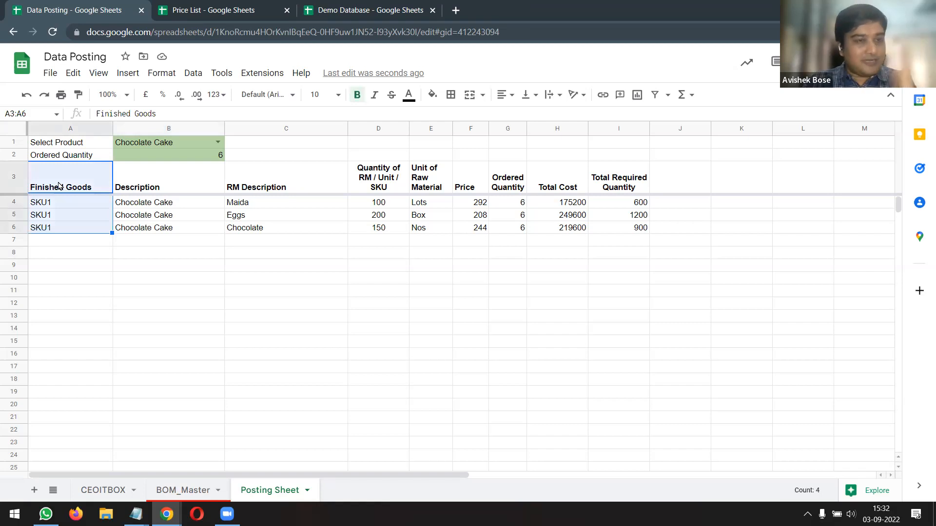
{"action": "left_click", "coordinate": [61, 128]}
{"action": "right_click", "coordinate": [61, 128]}
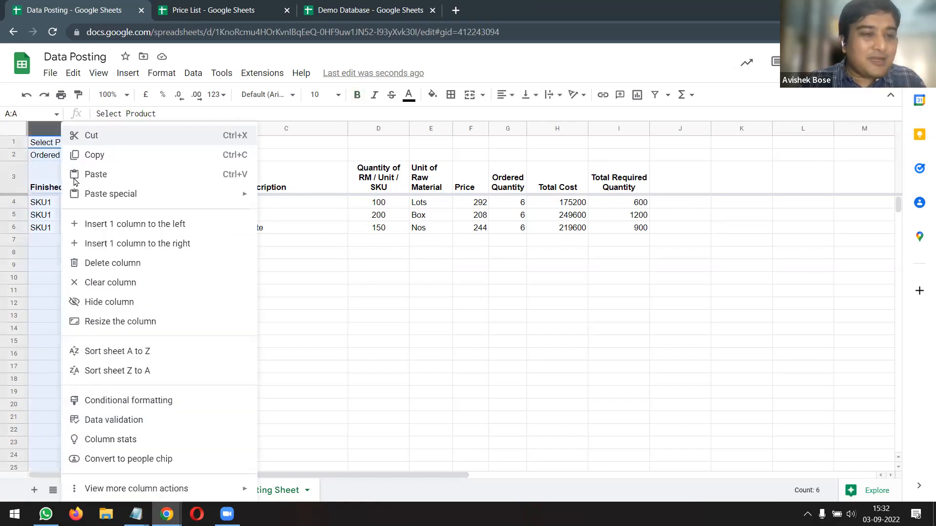
{"action": "left_click", "coordinate": [83, 224]}
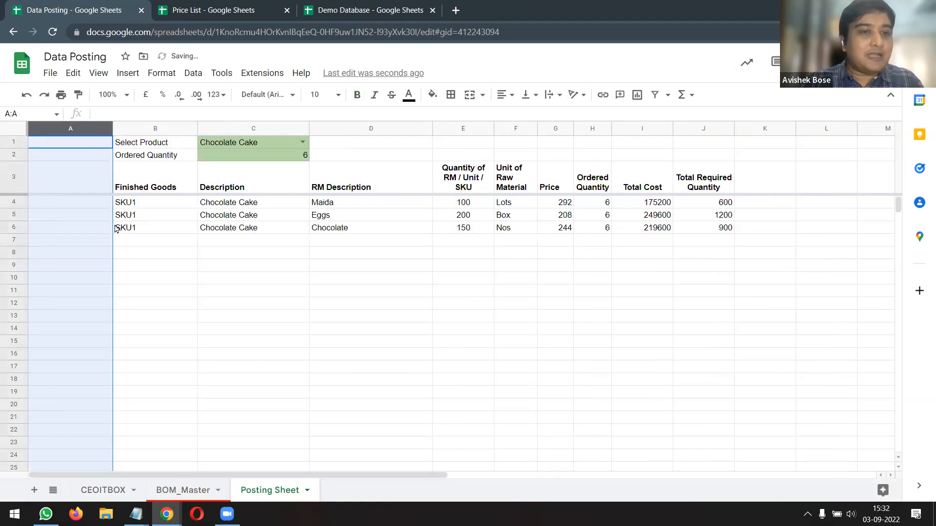
Look over the new column A and check the Demo Database spreadsheet before returning to Data Posting
{"action": "left_click", "coordinate": [85, 206]}
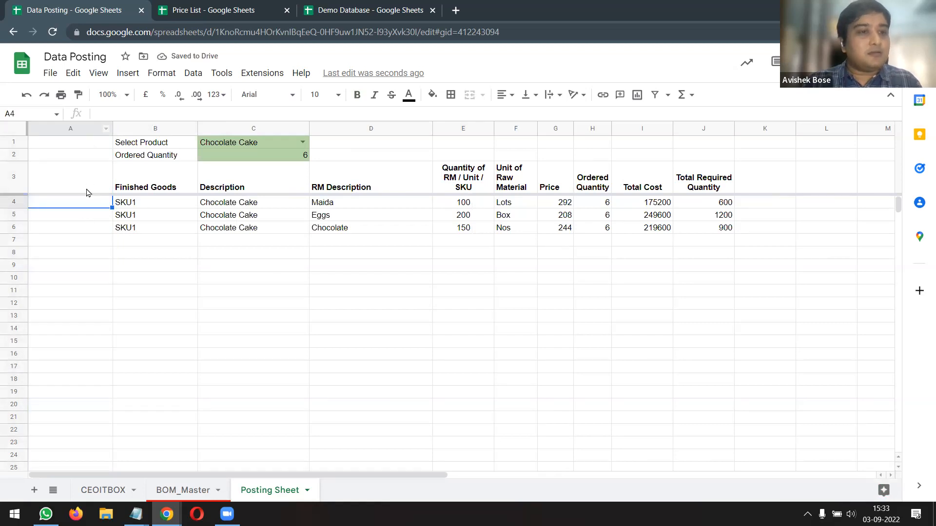
{"action": "left_click_drag", "start_coordinate": [88, 193], "coordinate": [89, 241]}
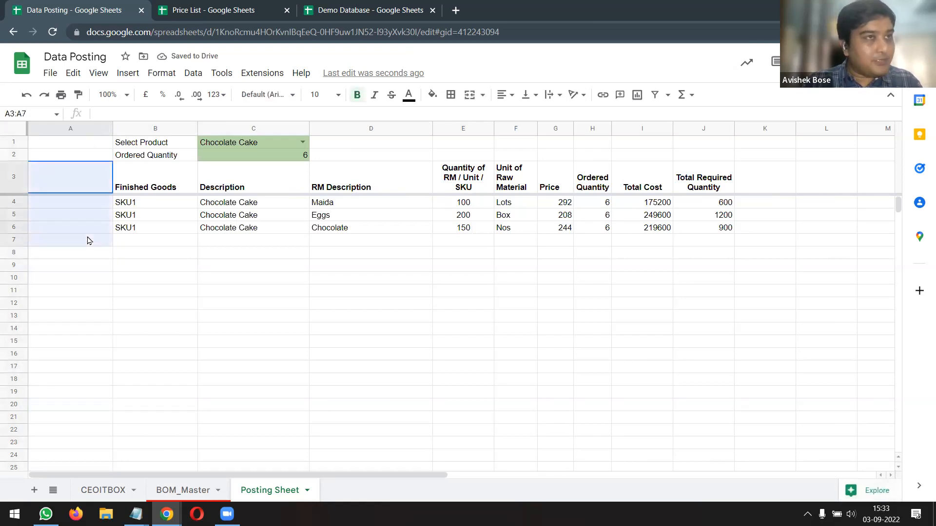
{"action": "left_click", "coordinate": [90, 128]}
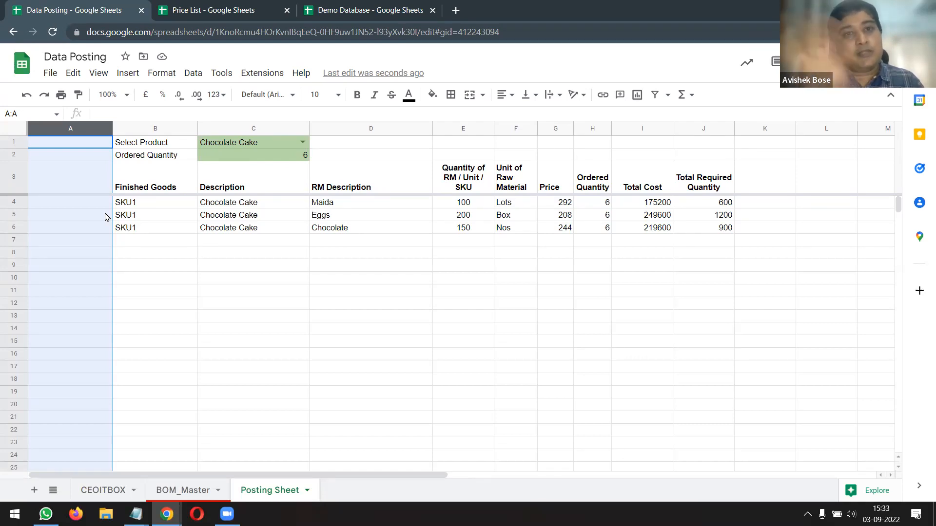
{"action": "left_click", "coordinate": [371, 10]}
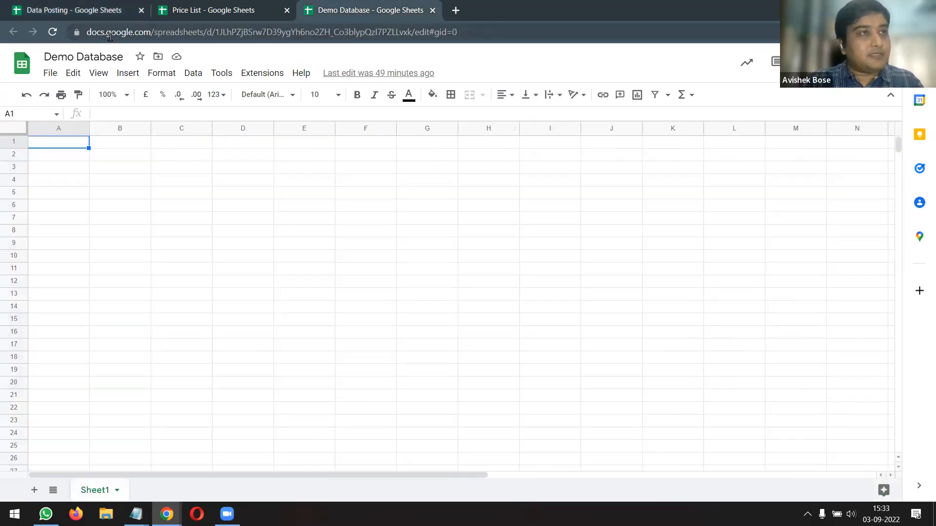
{"action": "left_click", "coordinate": [115, 6]}
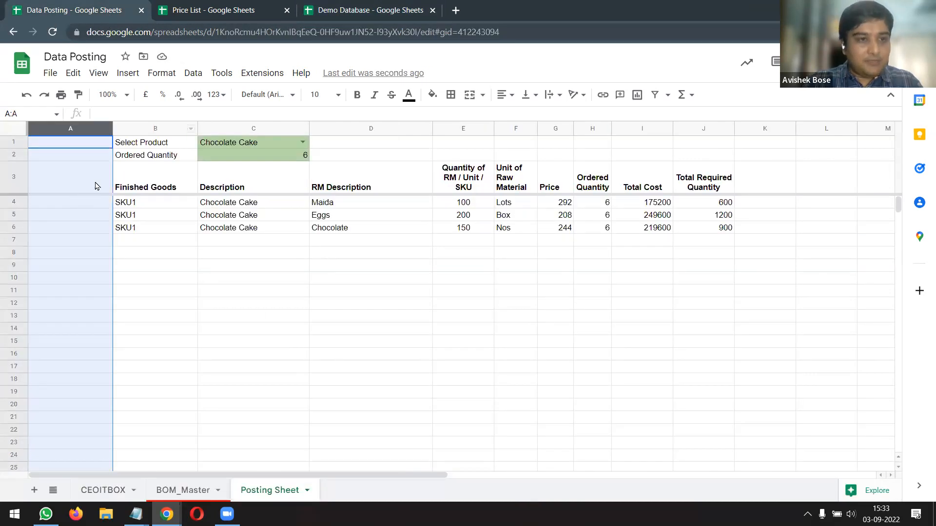
Enter the heading "Timestamp" in A3, before the Finished Goods heading
{"action": "left_click", "coordinate": [95, 186]}
{"action": "type", "text": "Time"}
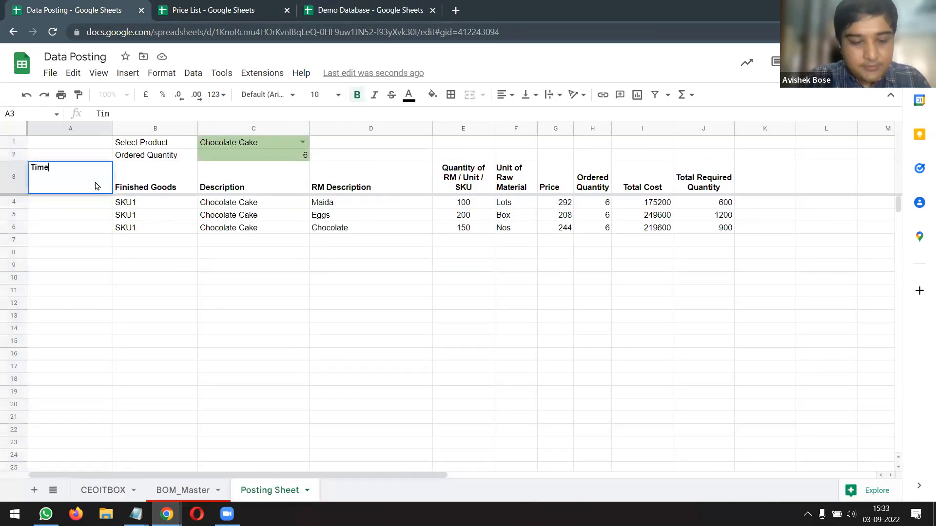
{"action": "type", "text": "stamp"}
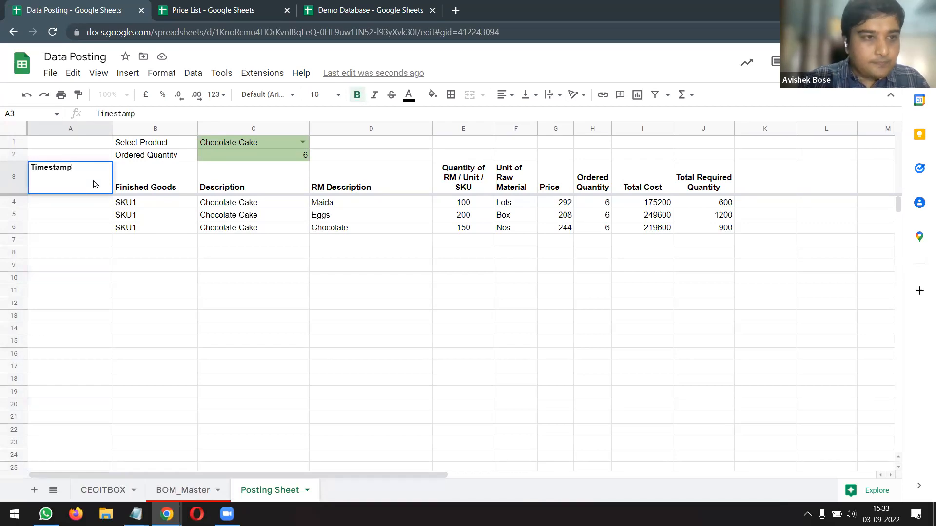
{"action": "key", "text": "Return"}
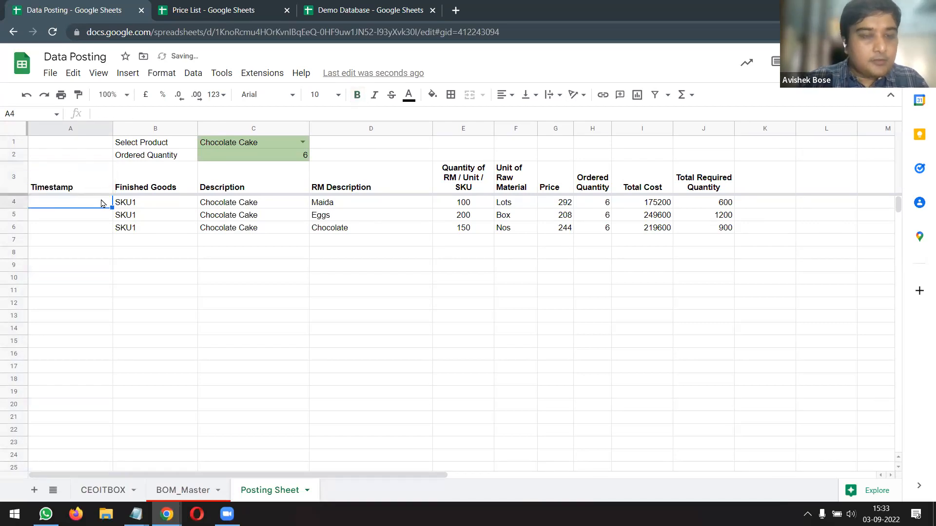
Select the empty cells A4:A8 below the Timestamp heading
{"action": "left_click", "coordinate": [69, 147]}
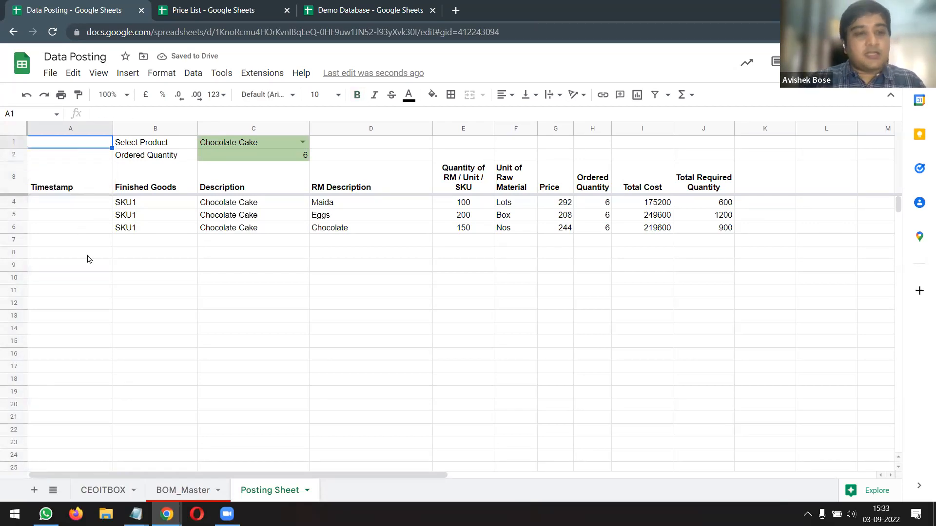
{"action": "left_click", "coordinate": [94, 207]}
{"action": "left_click_drag", "start_coordinate": [94, 217], "coordinate": [93, 259]}
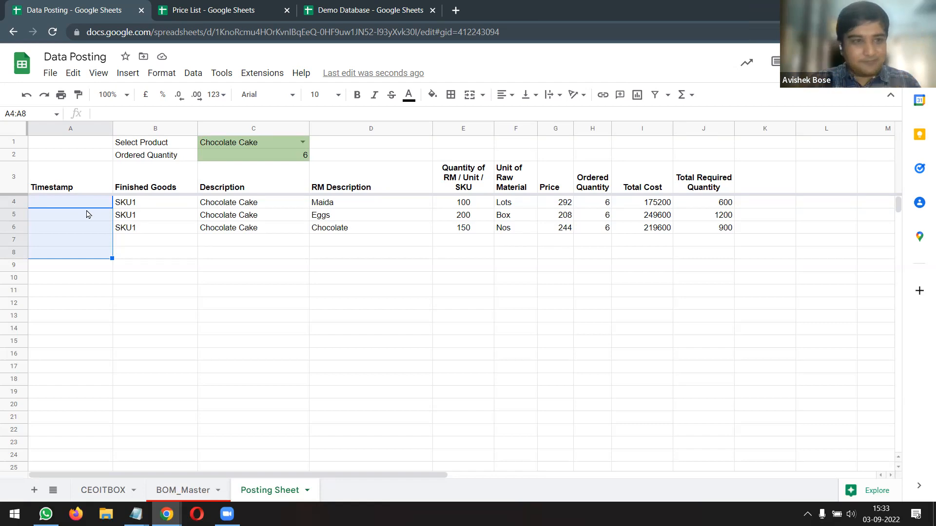
Enter the formula =now() in cell A1 of the Posting Sheet
{"action": "left_click", "coordinate": [63, 148]}
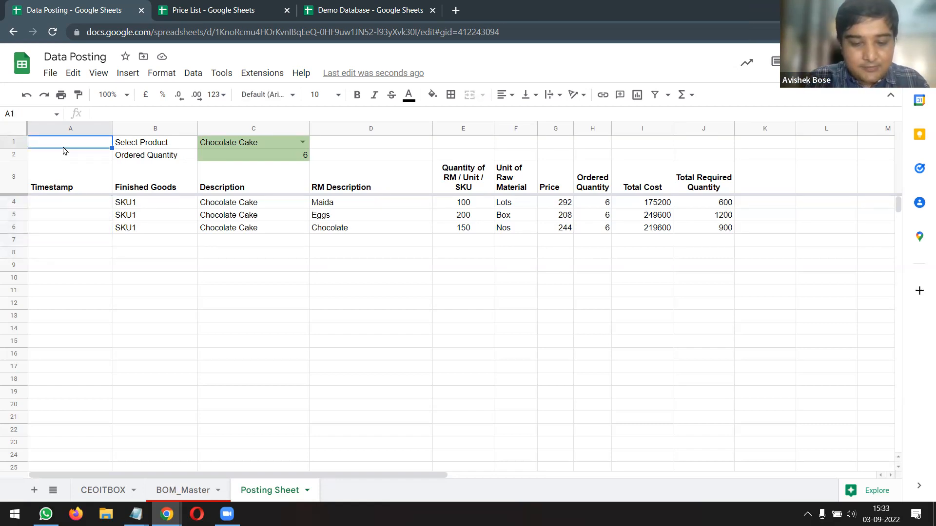
{"action": "type", "text": "=no"}
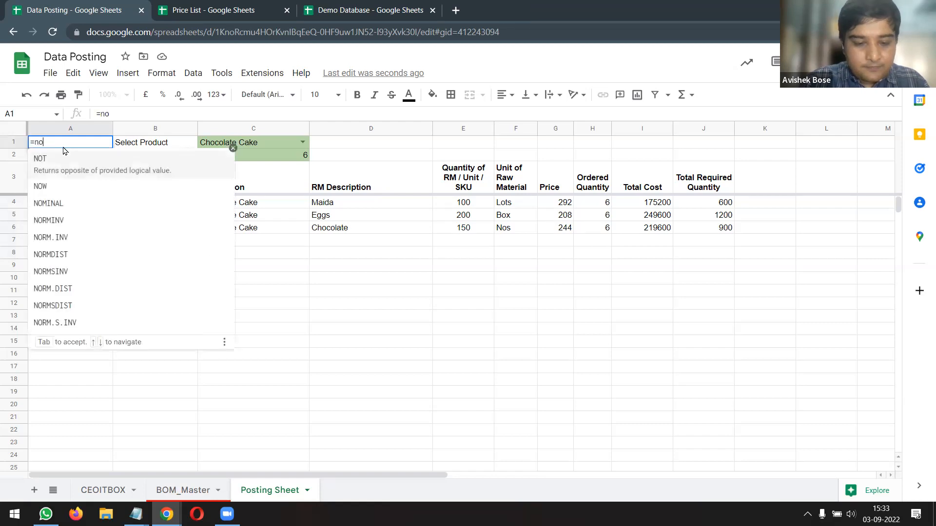
{"action": "type", "text": "w()"}
{"action": "key", "text": "Return"}
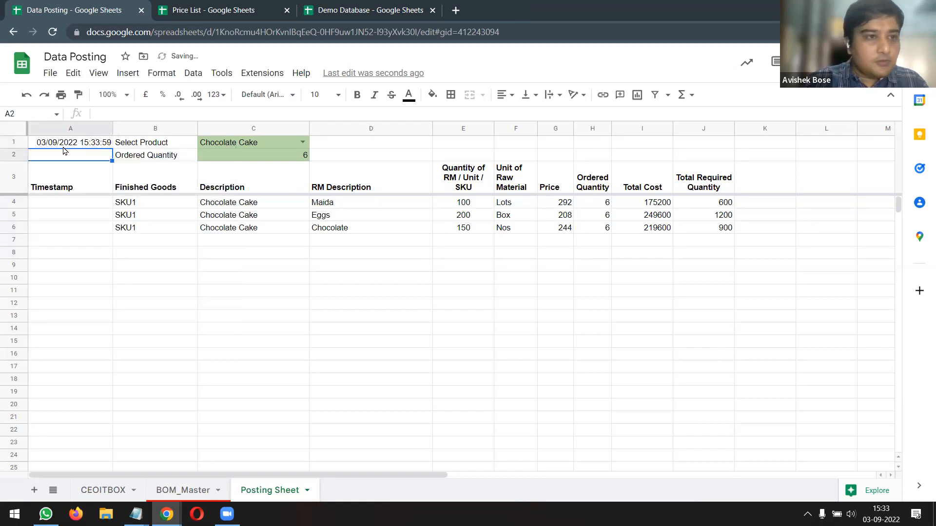
Fill the Timestamp column from A4 with =ArrayFormula(if(C4:C="",,$A$1)), reusing the beginning of the Ordered Quantity formula in H4
{"action": "left_click", "coordinate": [90, 208]}
{"action": "left_click_drag", "start_coordinate": [156, 209], "coordinate": [447, 326]}
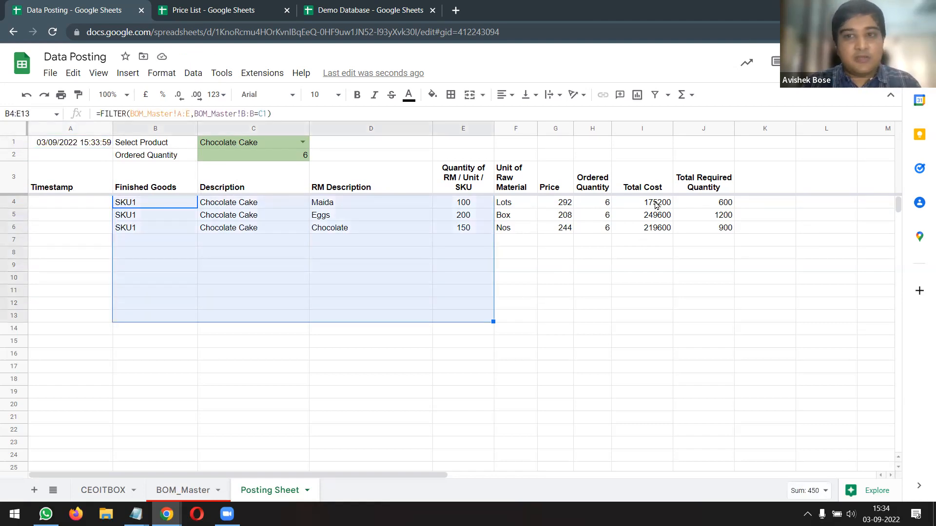
{"action": "left_click", "coordinate": [656, 203]}
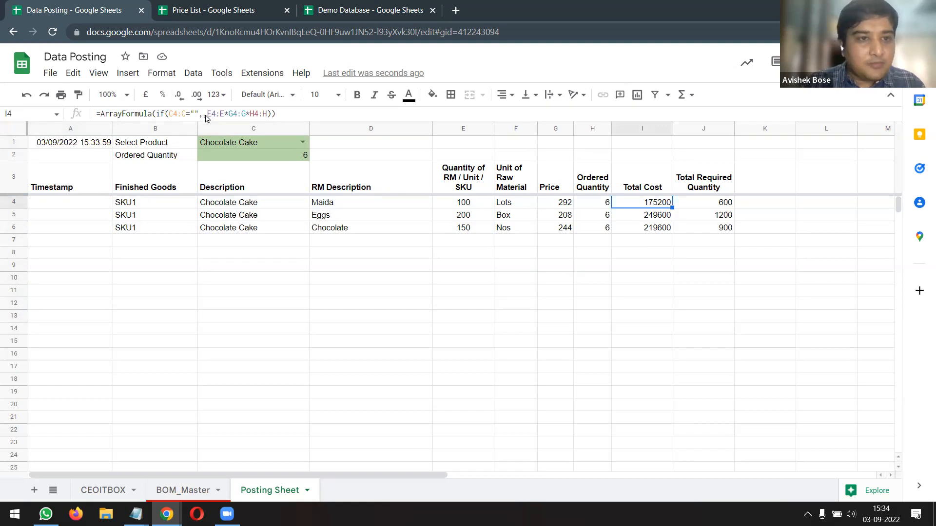
{"action": "left_click", "coordinate": [599, 208]}
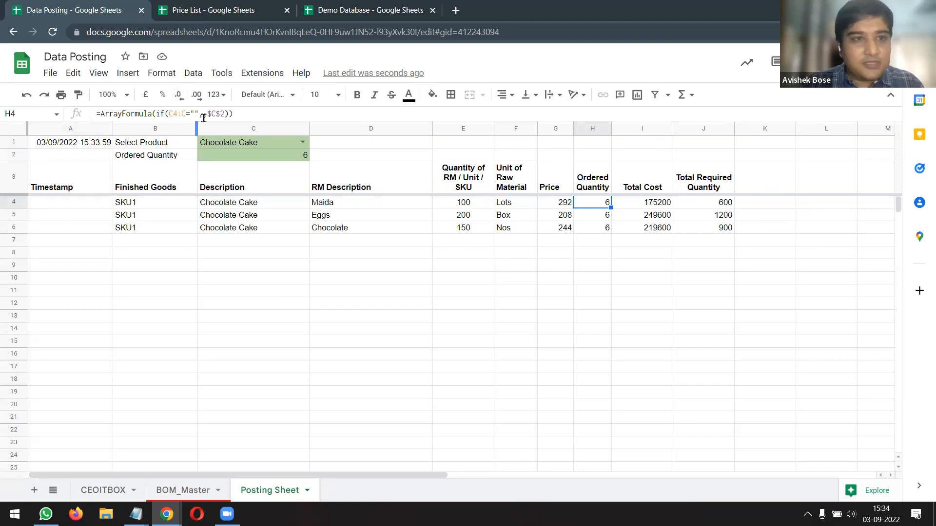
{"action": "left_click_drag", "start_coordinate": [208, 114], "coordinate": [54, 115]}
{"action": "key", "text": "ctrl+c"}
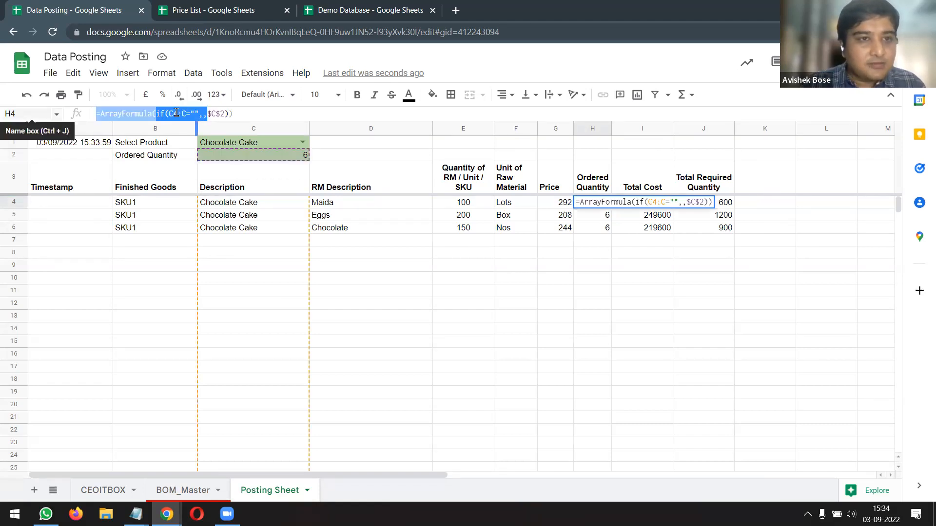
{"action": "double_click", "coordinate": [78, 200]}
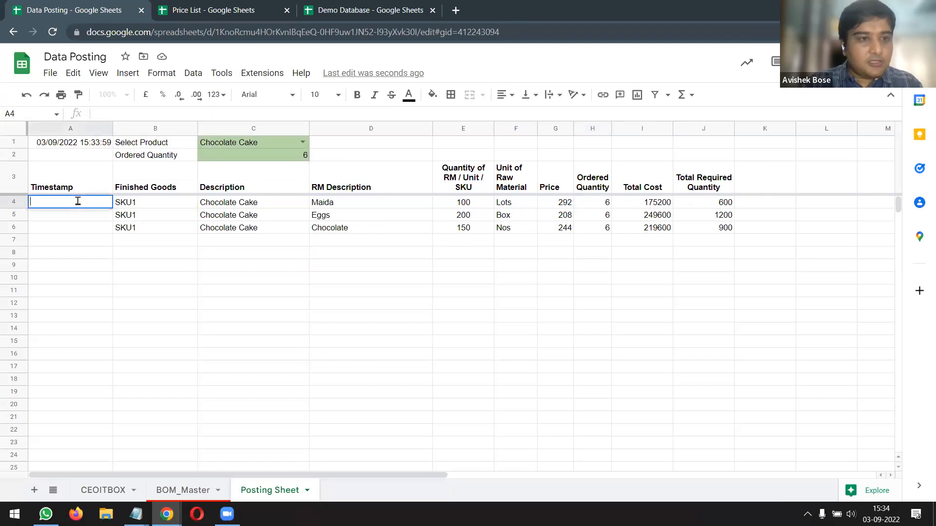
{"action": "key", "text": "ctrl+v"}
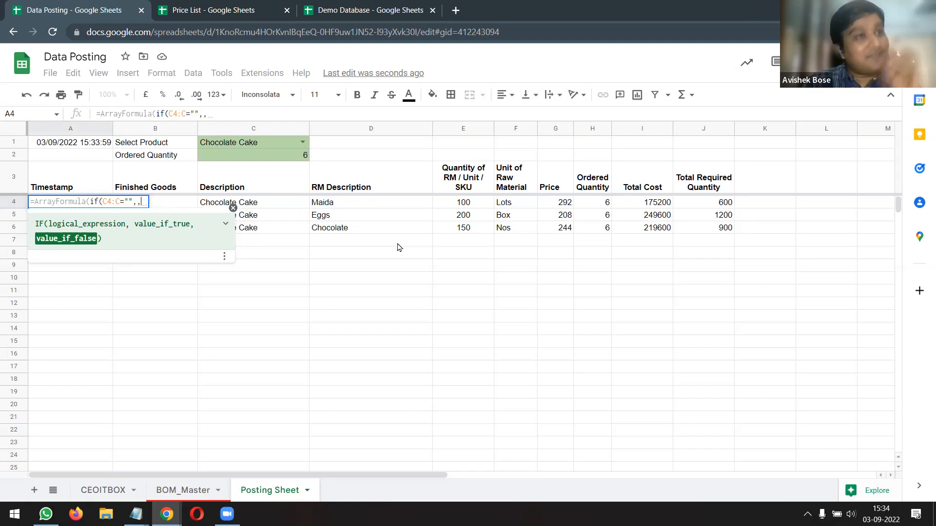
{"action": "left_click", "coordinate": [75, 142]}
{"action": "key", "text": "F4"}
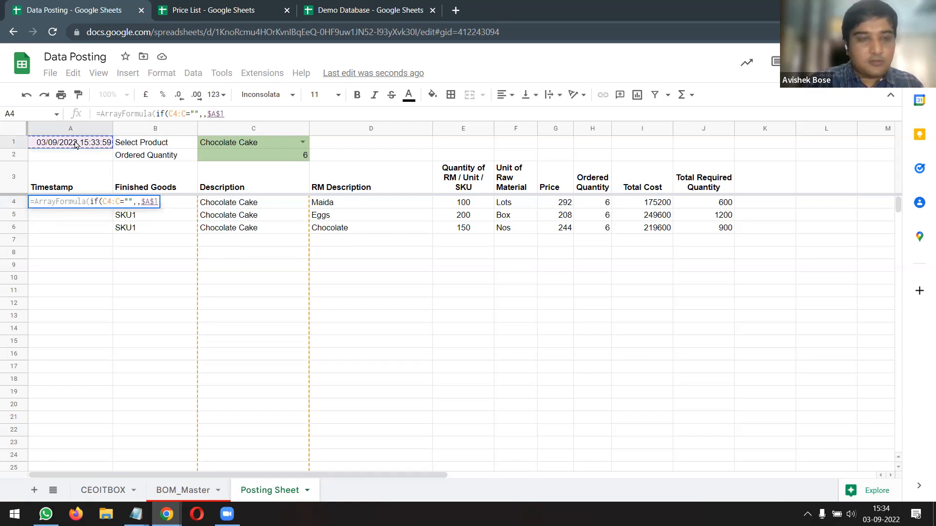
{"action": "type", "text": ")"}
{"action": "key", "text": "Return"}
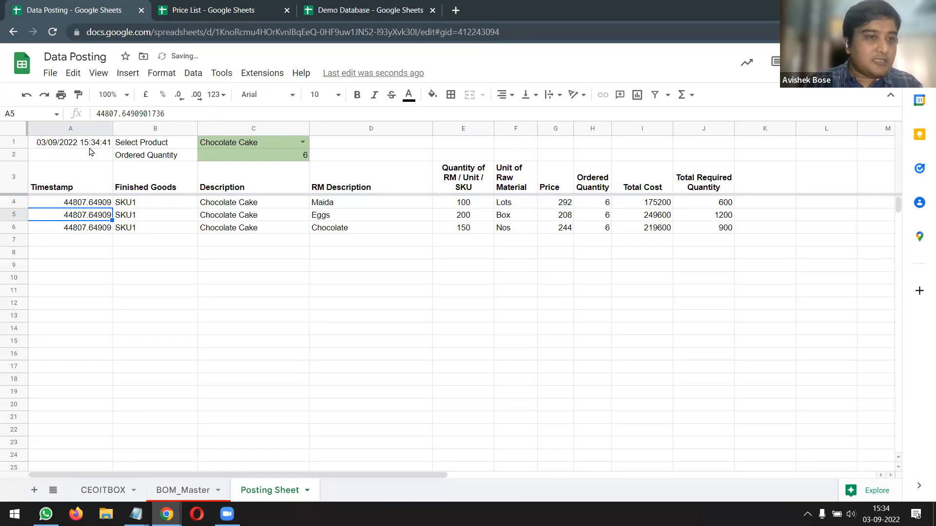
Format the whole Timestamp column A as Date time
{"action": "left_click", "coordinate": [91, 129]}
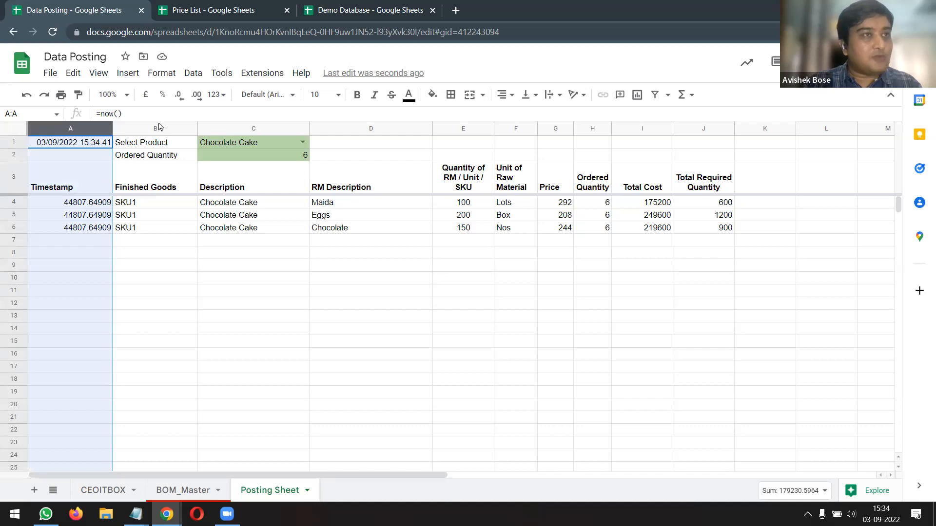
{"action": "left_click", "coordinate": [224, 95]}
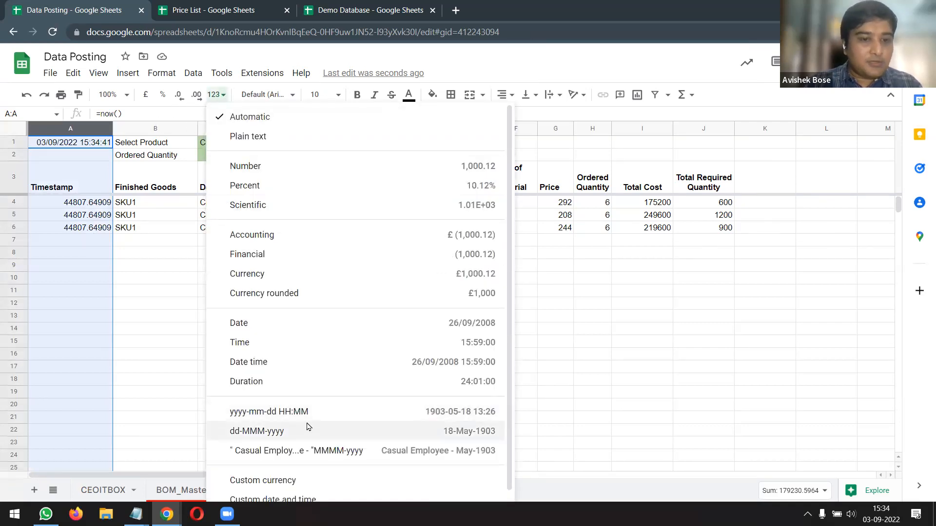
{"action": "left_click", "coordinate": [324, 373]}
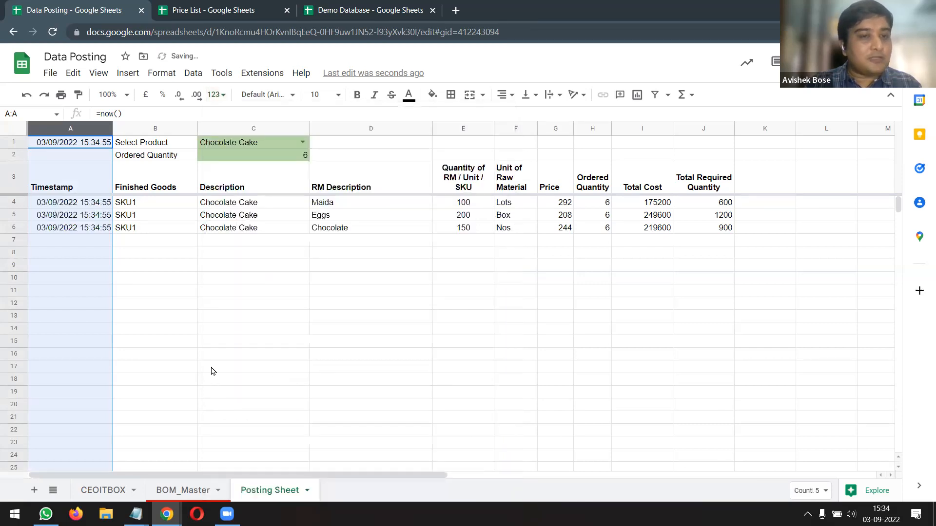
{"action": "left_click", "coordinate": [105, 246]}
Hide the Timestamp column A on the Posting Sheet
{"action": "left_click", "coordinate": [86, 130]}
{"action": "right_click", "coordinate": [83, 128]}
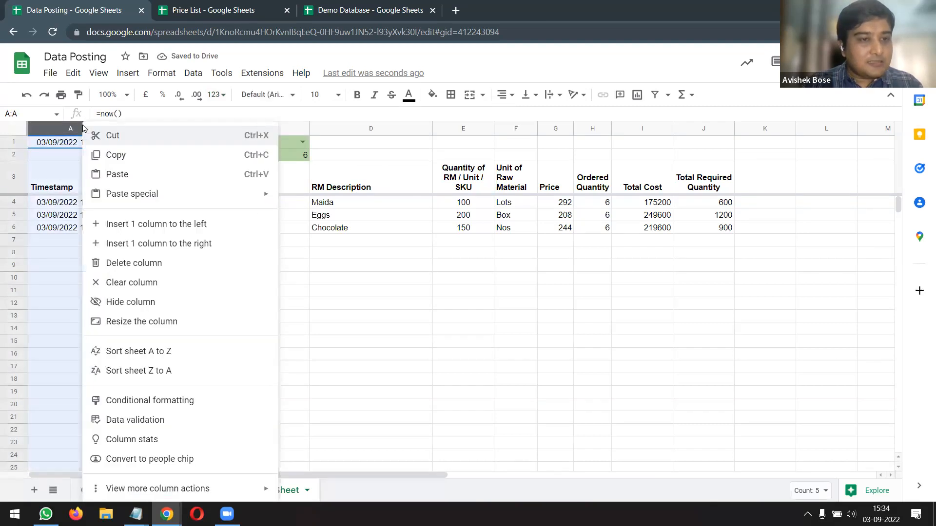
{"action": "left_click", "coordinate": [133, 303]}
{"action": "left_click", "coordinate": [104, 269]}
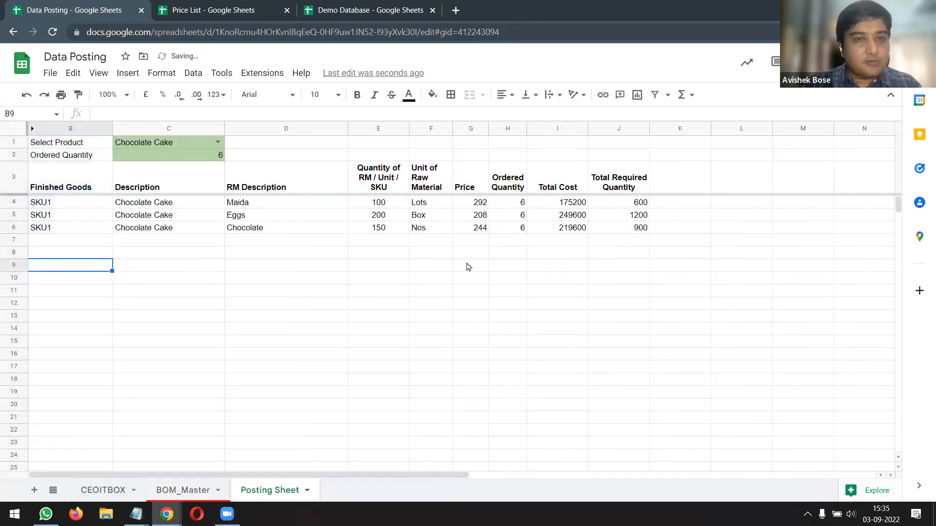
{"action": "left_click", "coordinate": [464, 291]}
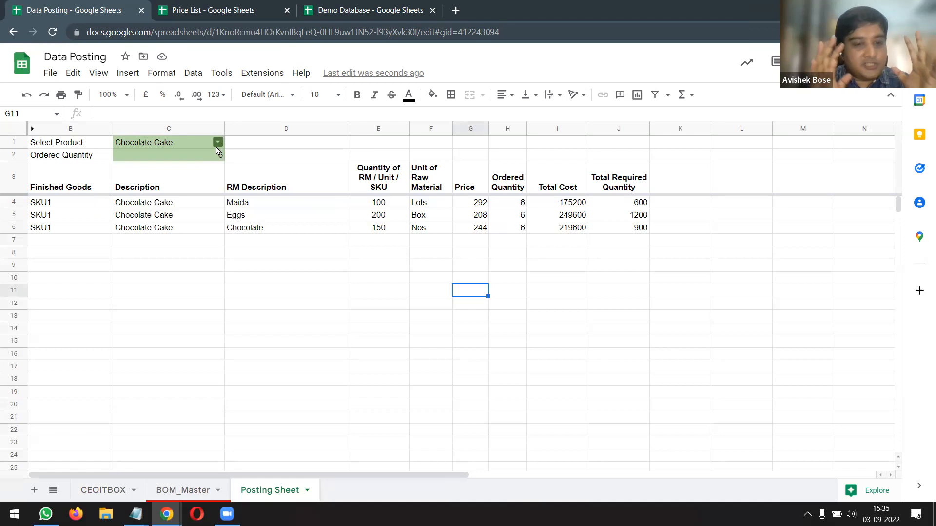
Review the component list in CEOITBOX from Price List to Database, checking it against the Posting Sheet
{"action": "left_click", "coordinate": [197, 495]}
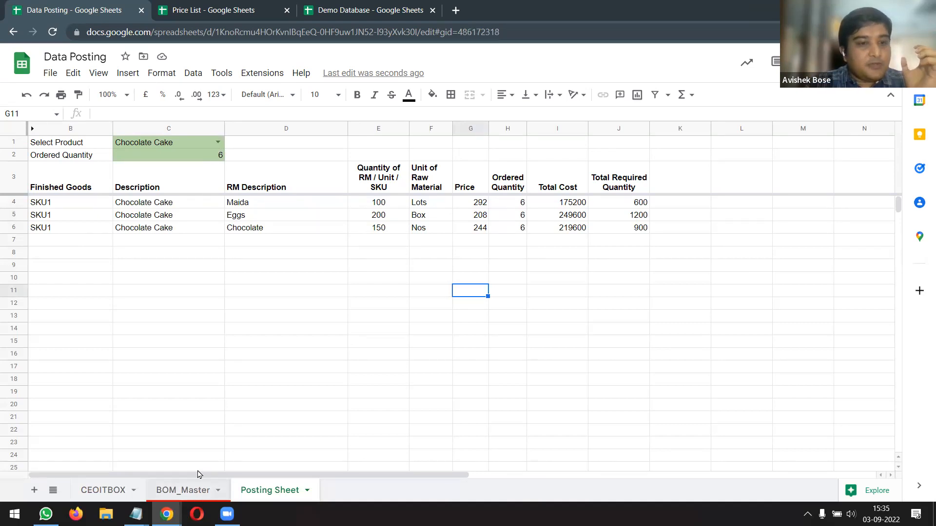
{"action": "left_click", "coordinate": [104, 490]}
{"action": "left_click", "coordinate": [83, 147]}
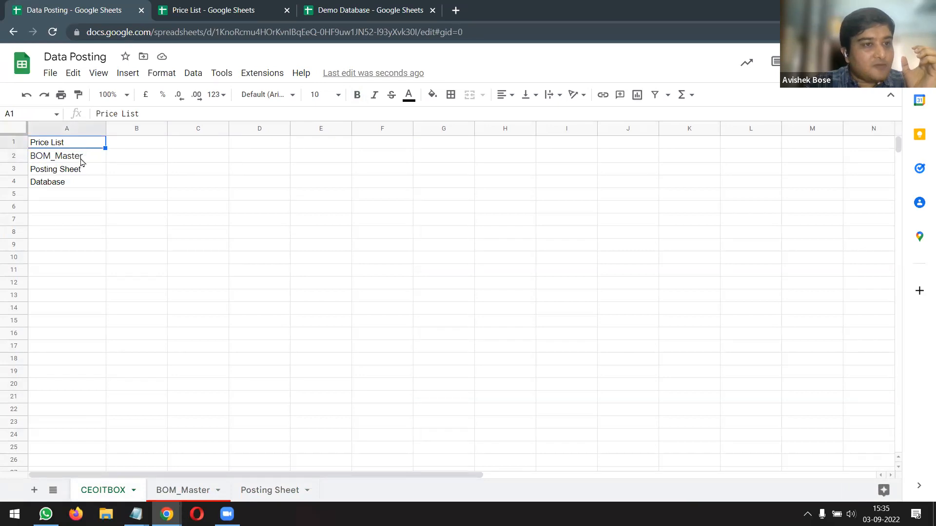
{"action": "left_click", "coordinate": [81, 161]}
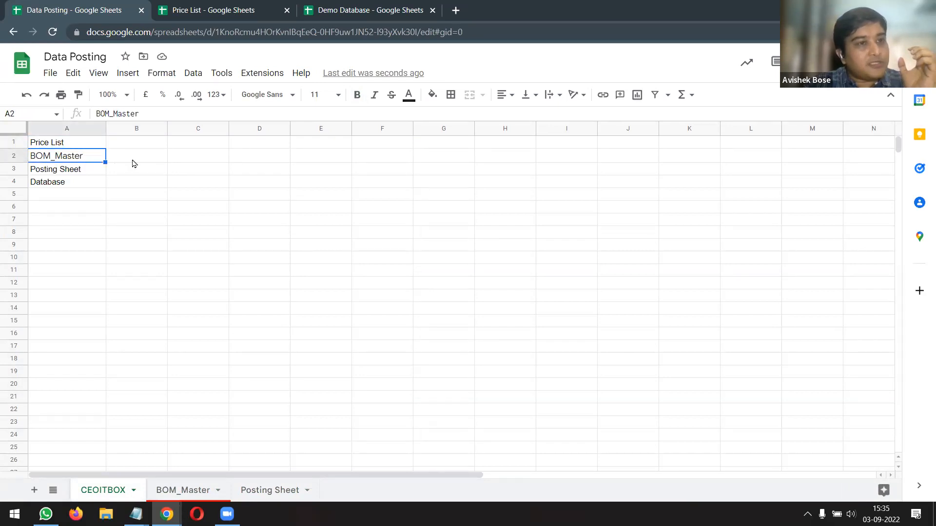
{"action": "left_click", "coordinate": [82, 172]}
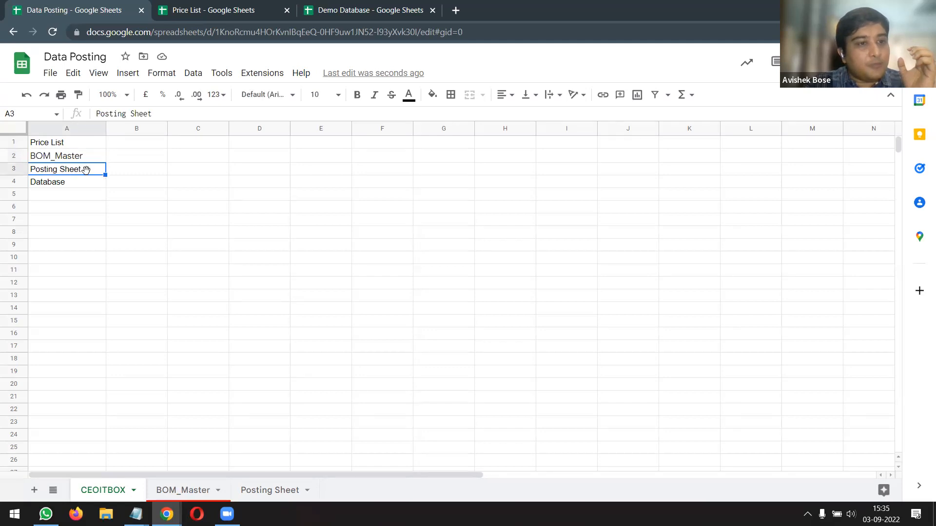
{"action": "left_click", "coordinate": [293, 489]}
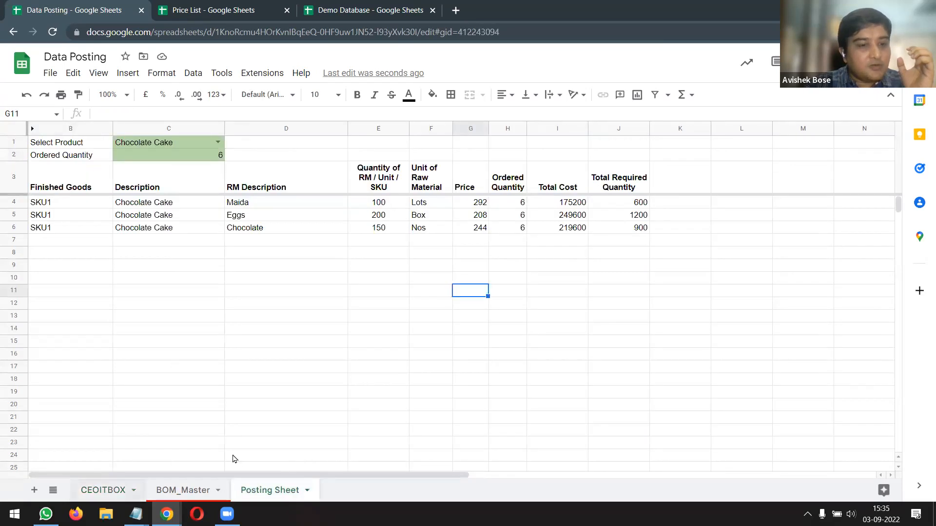
{"action": "left_click", "coordinate": [110, 489]}
{"action": "left_click", "coordinate": [62, 183]}
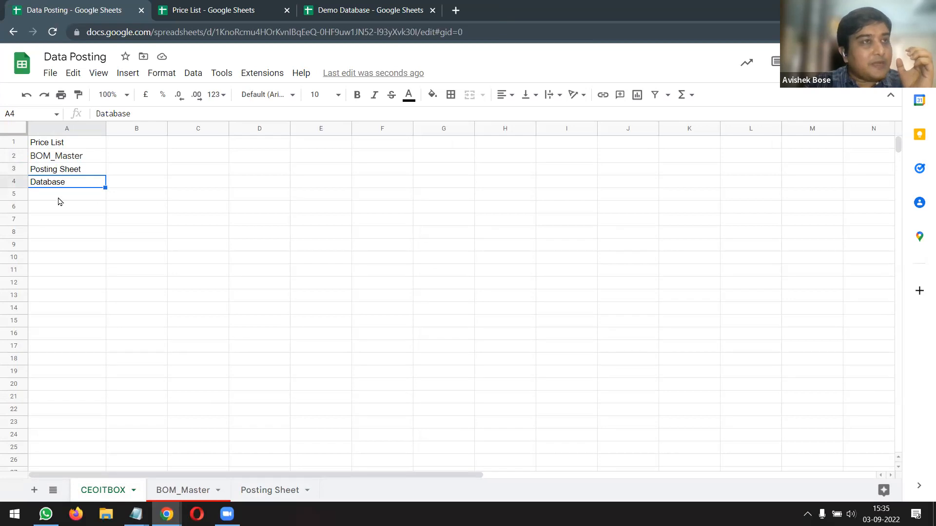
{"action": "left_click", "coordinate": [277, 489]}
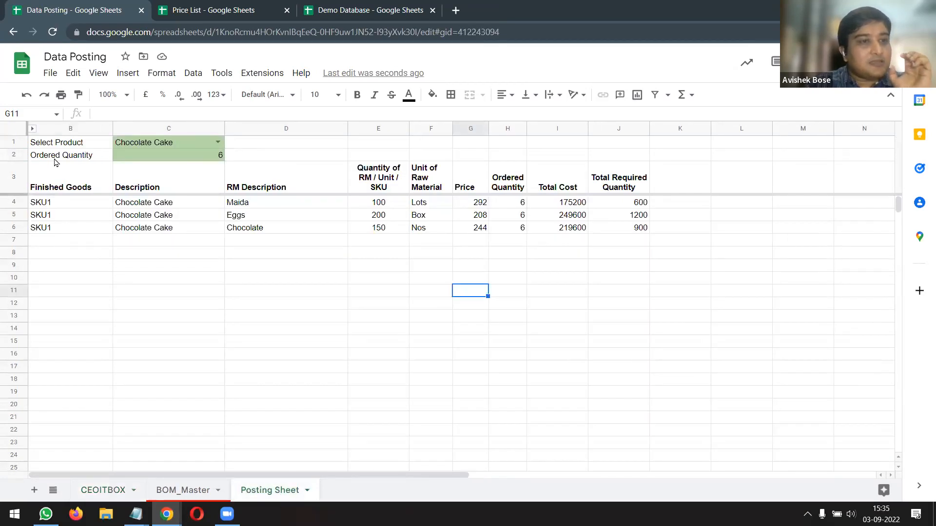
Undo hiding the Timestamp column and copy headings A3:J3 without formatting into row 1 of the Demo Database spreadsheet
{"action": "key", "text": "ctrl+z"}
{"action": "left_click_drag", "start_coordinate": [86, 187], "coordinate": [698, 191]}
{"action": "key", "text": "ctrl+c"}
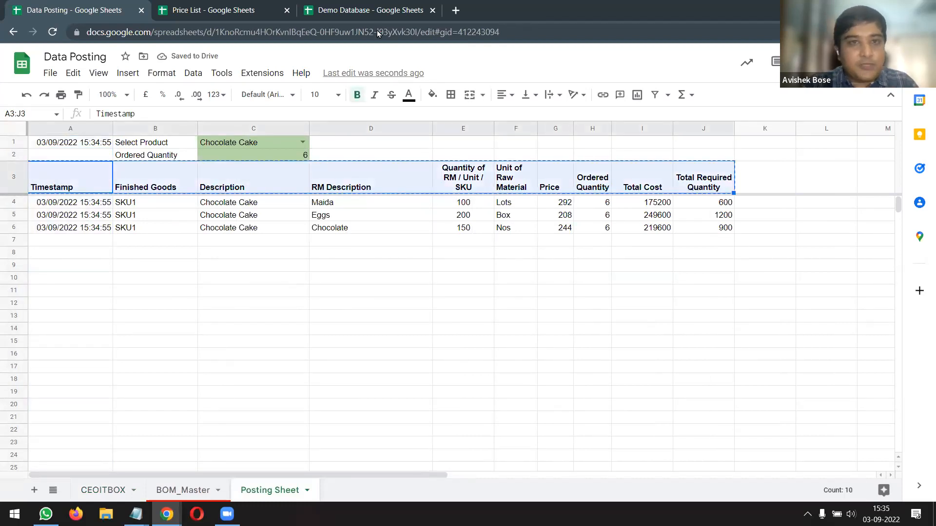
{"action": "left_click", "coordinate": [370, 10]}
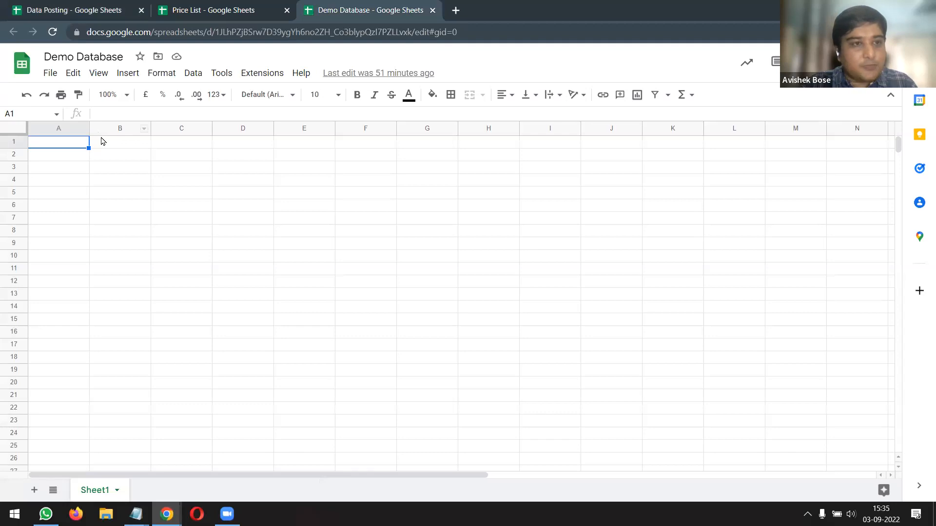
{"action": "key", "text": "ctrl+v"}
{"action": "left_click", "coordinate": [163, 180]}
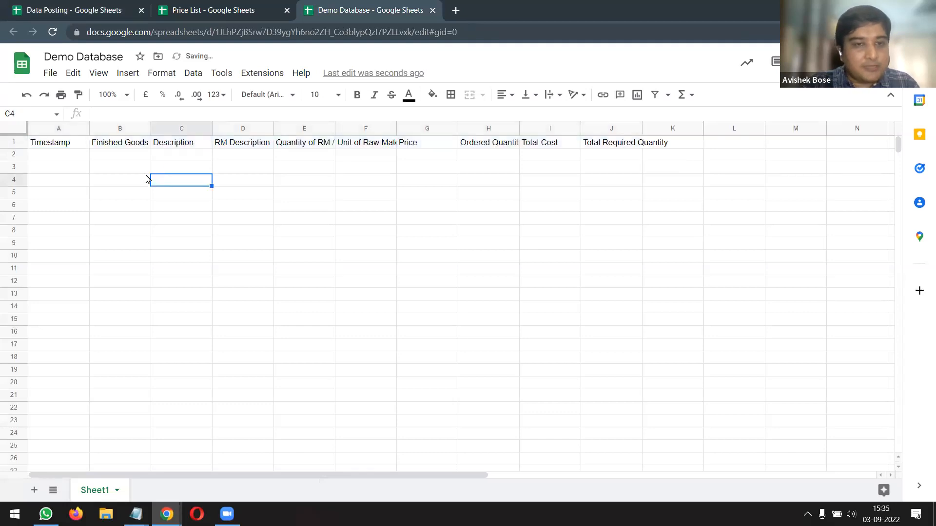
Return to the Data Posting spreadsheet and merge the empty cells K1:L2 on the Posting Sheet
{"action": "left_click", "coordinate": [261, 6]}
{"action": "left_click", "coordinate": [73, 10]}
{"action": "left_click", "coordinate": [368, 288]}
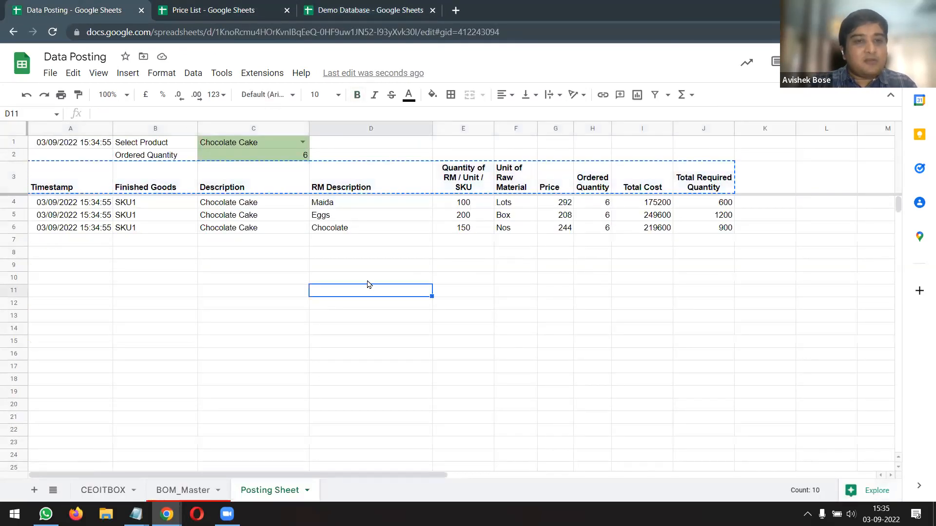
{"action": "left_click", "coordinate": [809, 146]}
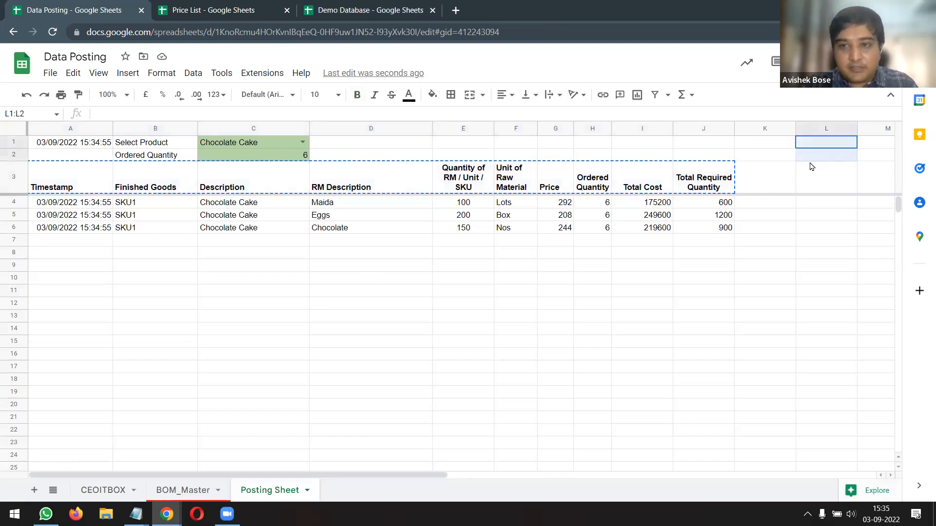
{"action": "left_click_drag", "start_coordinate": [787, 146], "coordinate": [803, 161]}
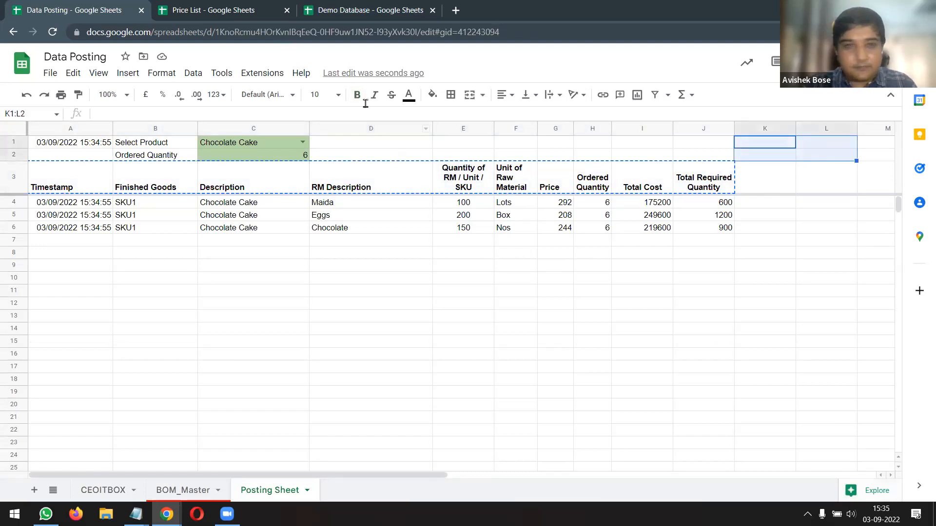
{"action": "left_click", "coordinate": [469, 97]}
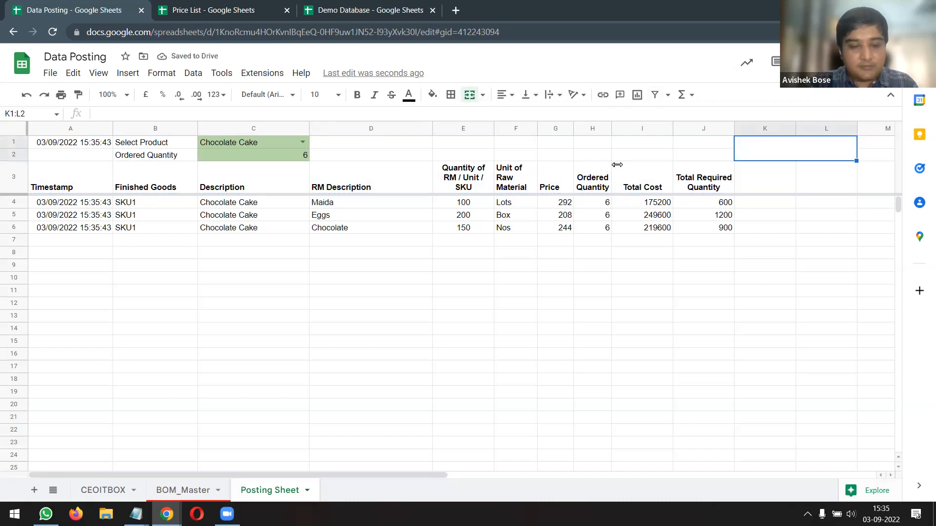
Enter the label "Posting Button" in the merged cell K1:L2 and make it bold
{"action": "type", "text": "Posting Button"}
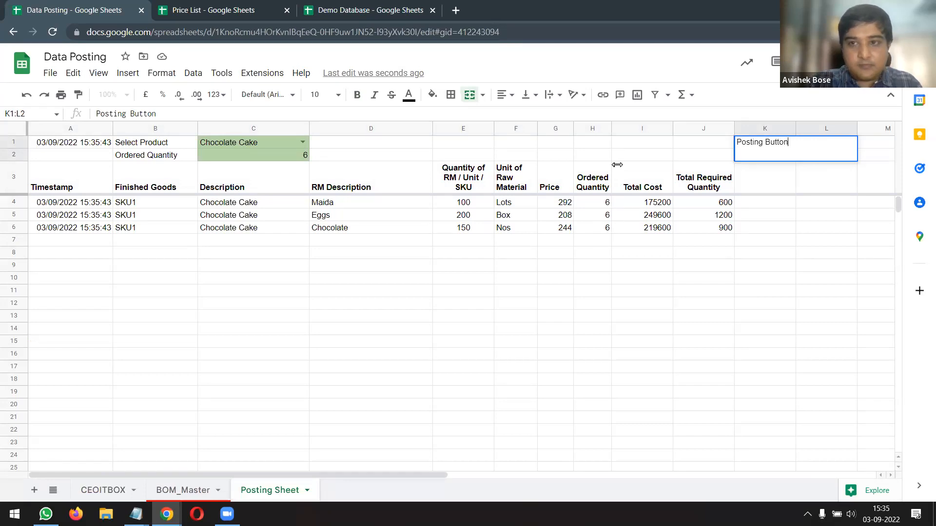
{"action": "key", "text": "Return"}
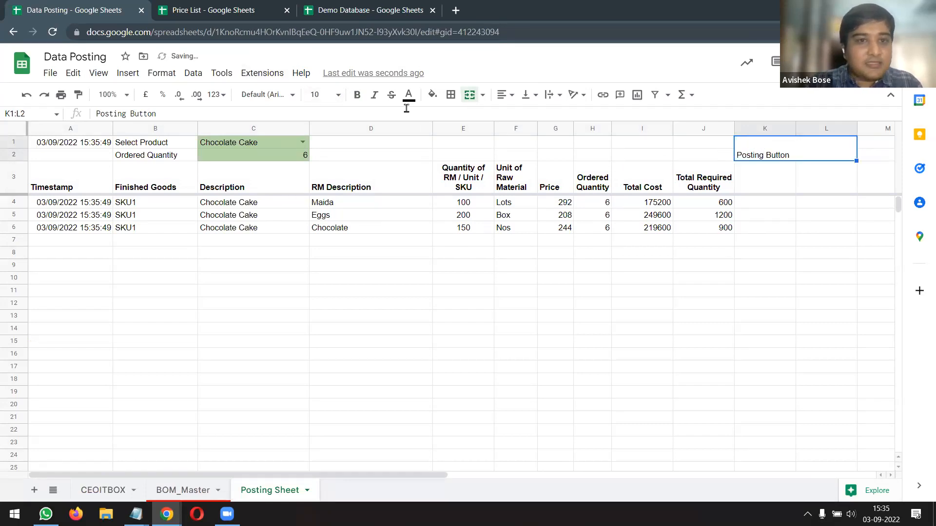
{"action": "left_click", "coordinate": [358, 96]}
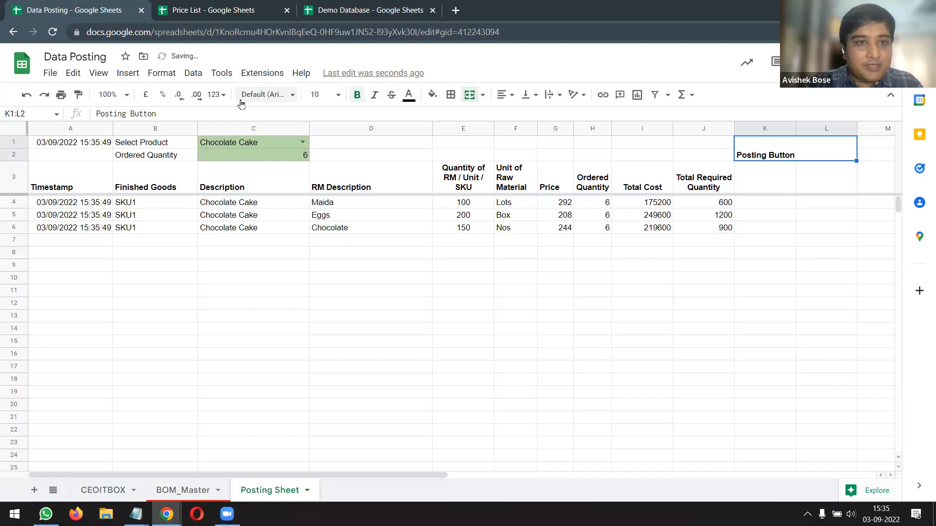
{"action": "left_click", "coordinate": [216, 95]}
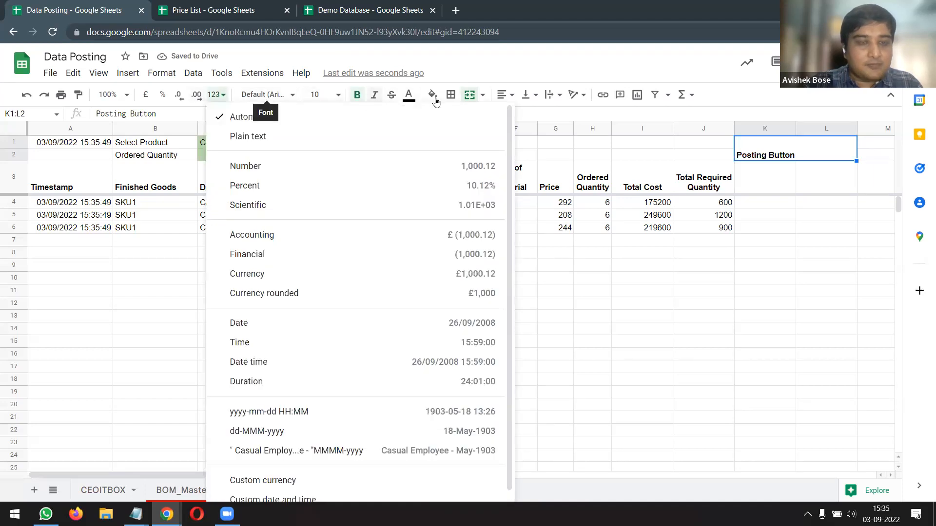
Set the Posting Button label in K1:L2 to size 18 and give the cell a blue double-line outer border
{"action": "left_click", "coordinate": [338, 96]}
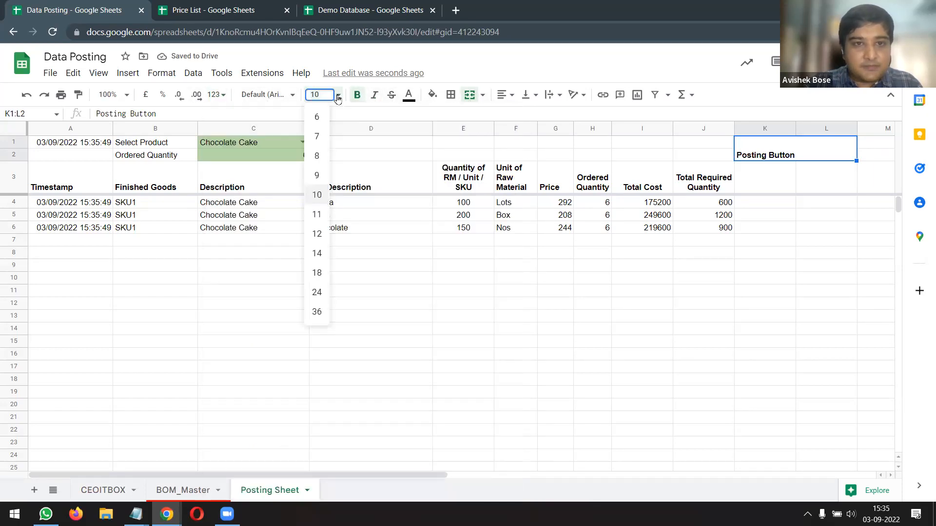
{"action": "left_click", "coordinate": [318, 274]}
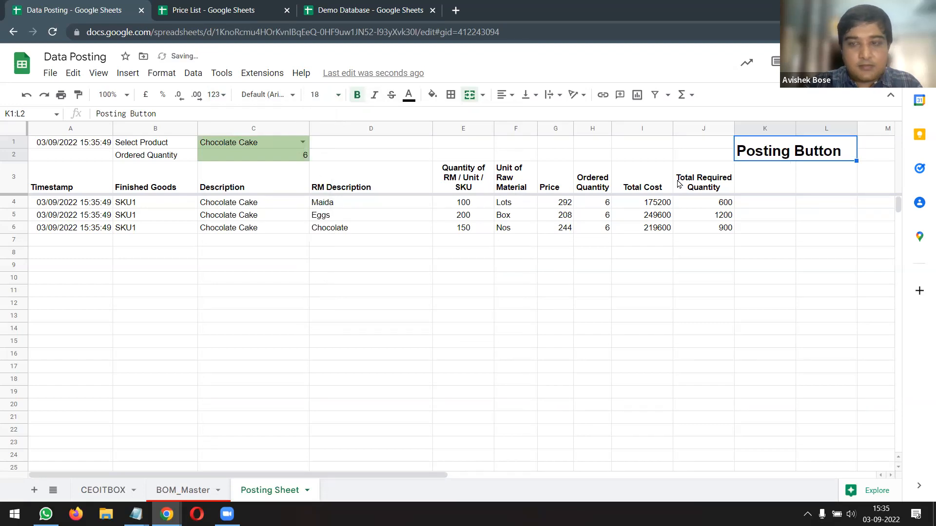
{"action": "left_click", "coordinate": [452, 97]}
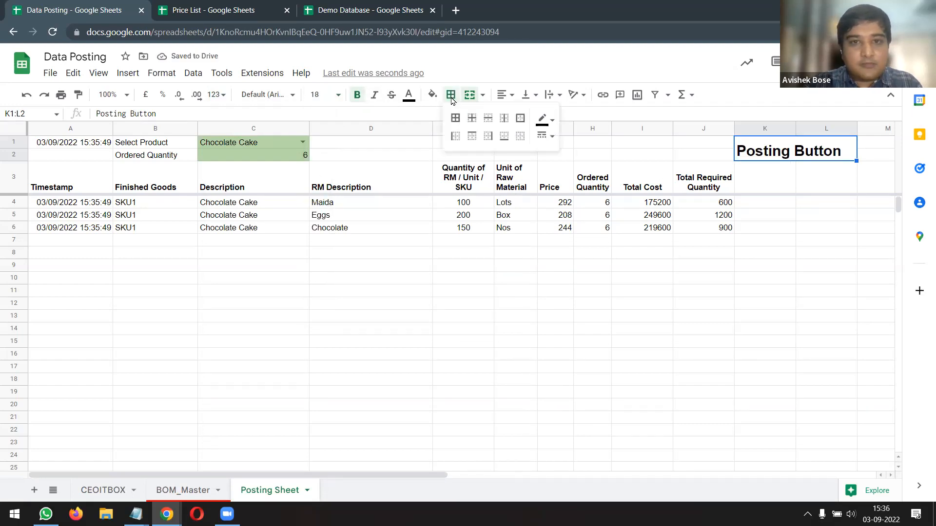
{"action": "left_click", "coordinate": [545, 135]}
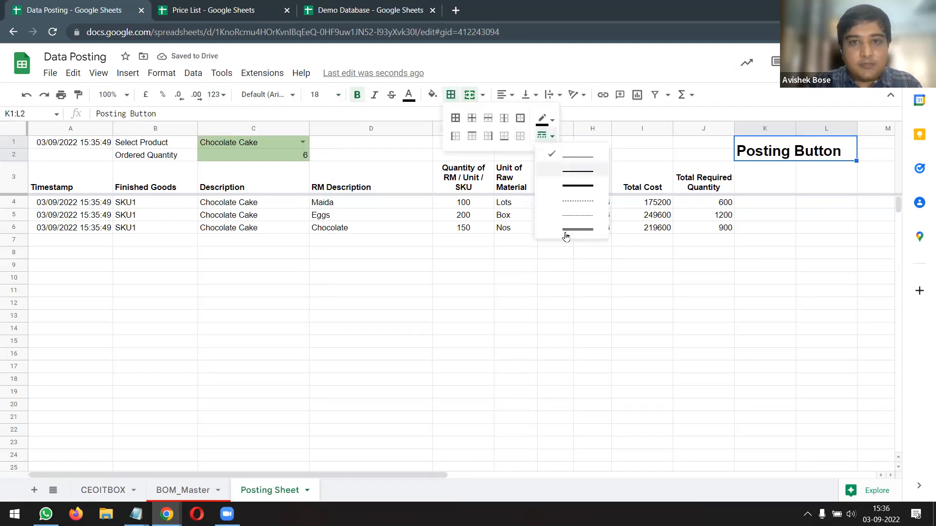
{"action": "left_click", "coordinate": [567, 233]}
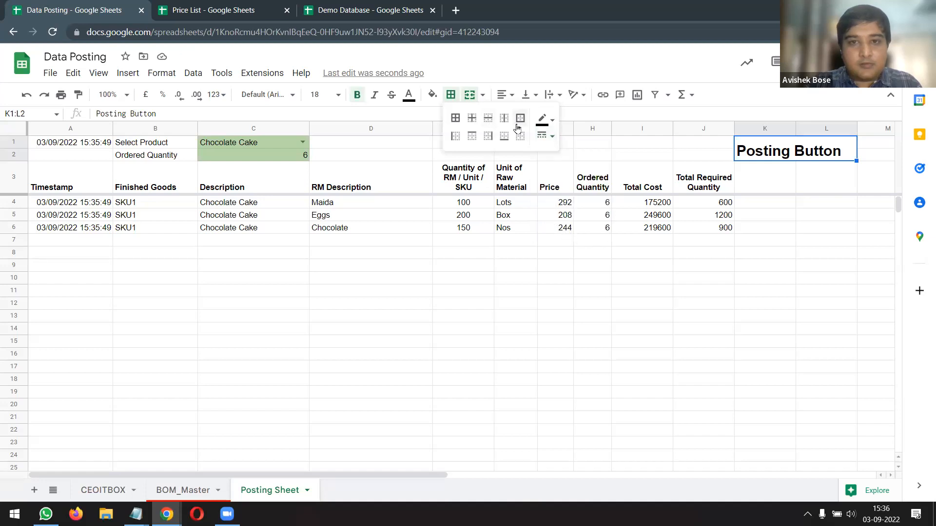
{"action": "left_click", "coordinate": [548, 120]}
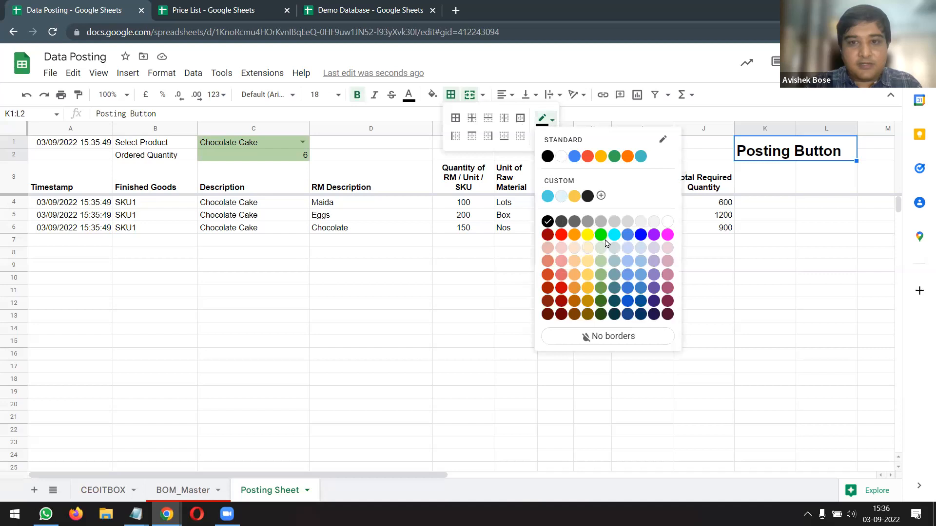
{"action": "left_click", "coordinate": [639, 237]}
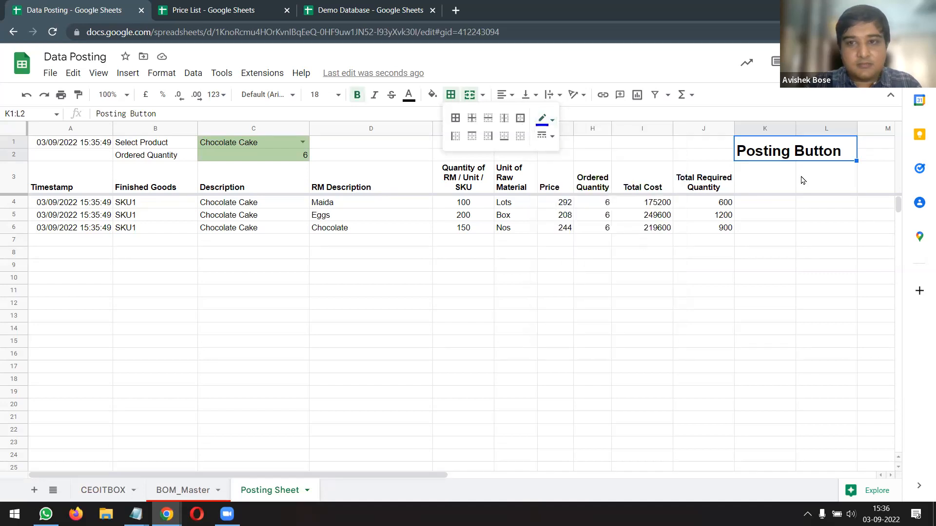
{"action": "left_click", "coordinate": [520, 118]}
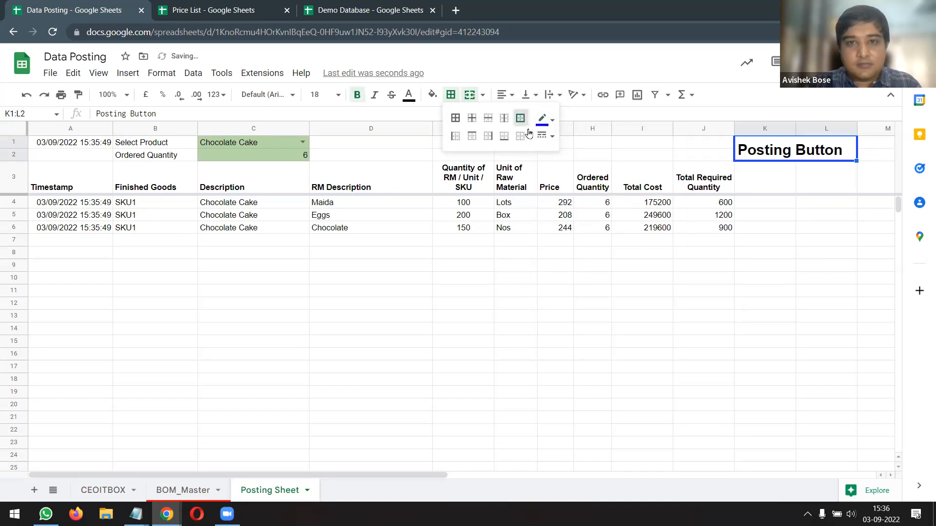
Center the Posting Button label horizontally and vertically within the merged cell K1:L2
{"action": "left_click", "coordinate": [509, 95]}
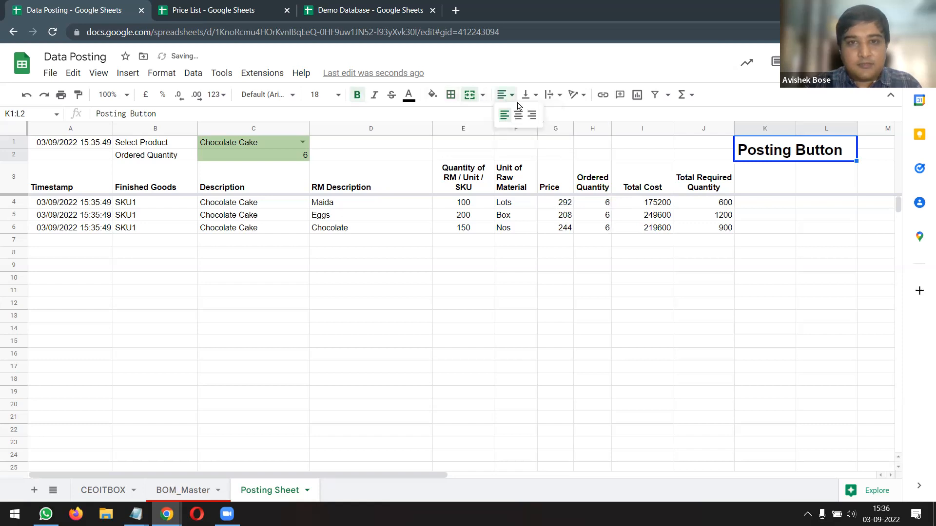
{"action": "left_click", "coordinate": [518, 116]}
{"action": "left_click", "coordinate": [531, 95]}
{"action": "left_click", "coordinate": [543, 119]}
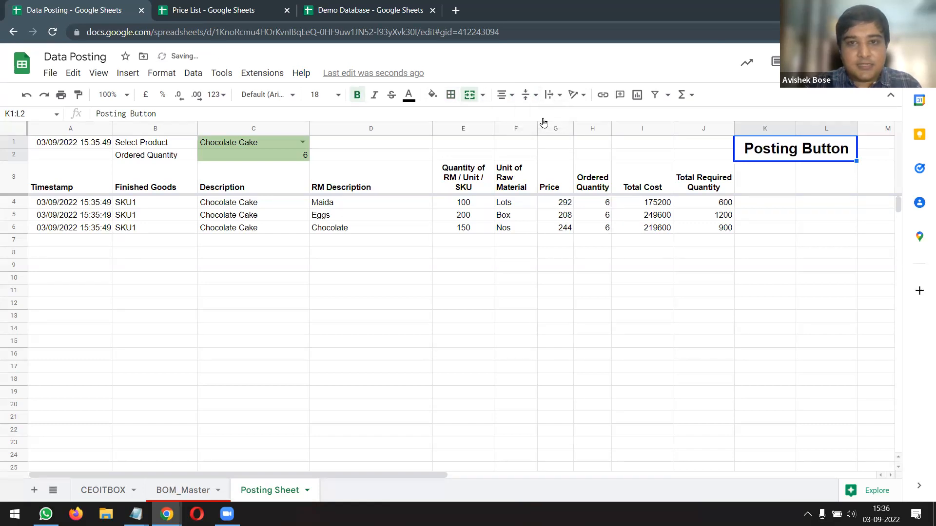
{"action": "left_click", "coordinate": [824, 191]}
{"action": "left_click", "coordinate": [786, 281]}
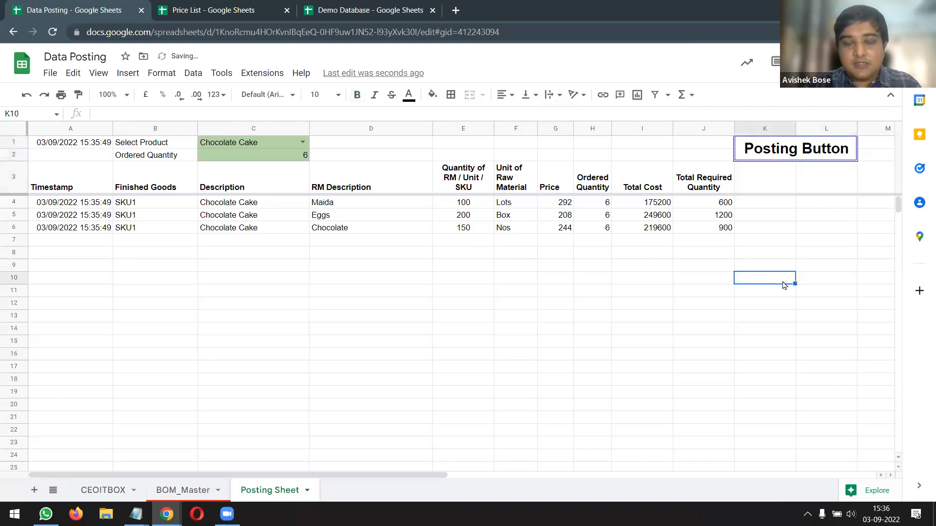
{"action": "left_click", "coordinate": [726, 257]}
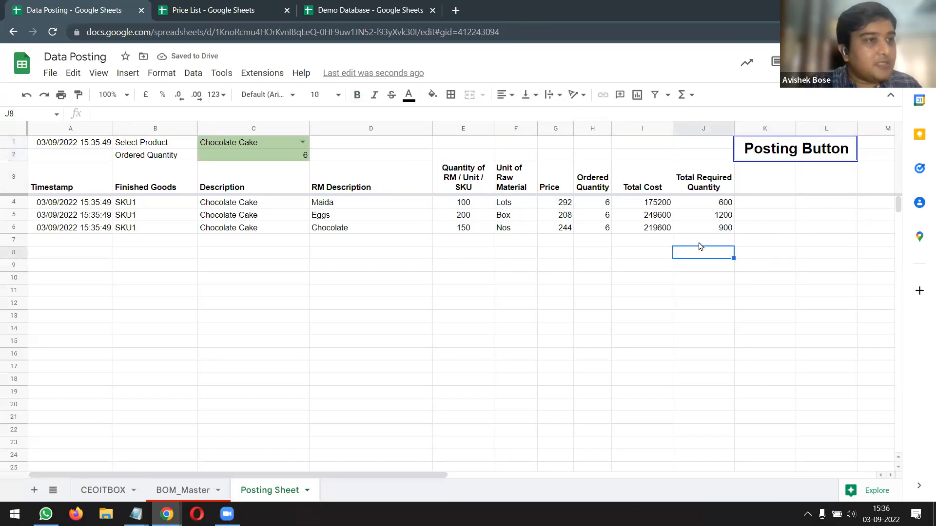
Compare the rows below the Demo Database headings with the calculated rows A4:J6 on the Posting Sheet
{"action": "left_click", "coordinate": [802, 160]}
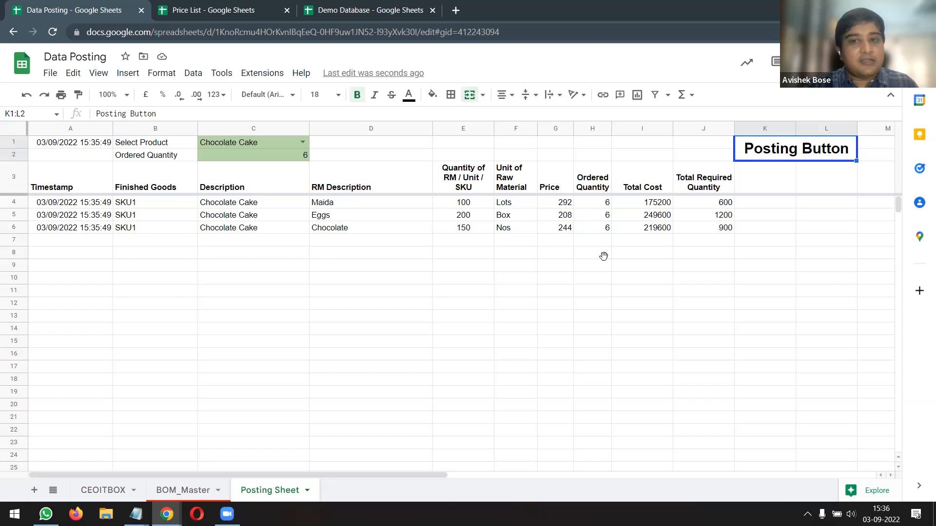
{"action": "left_click", "coordinate": [370, 9]}
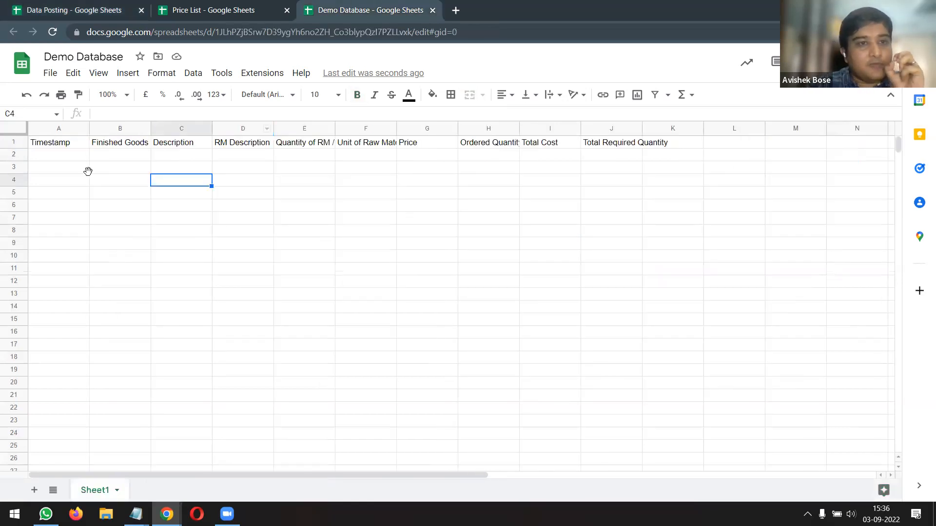
{"action": "left_click_drag", "start_coordinate": [59, 160], "coordinate": [626, 285]}
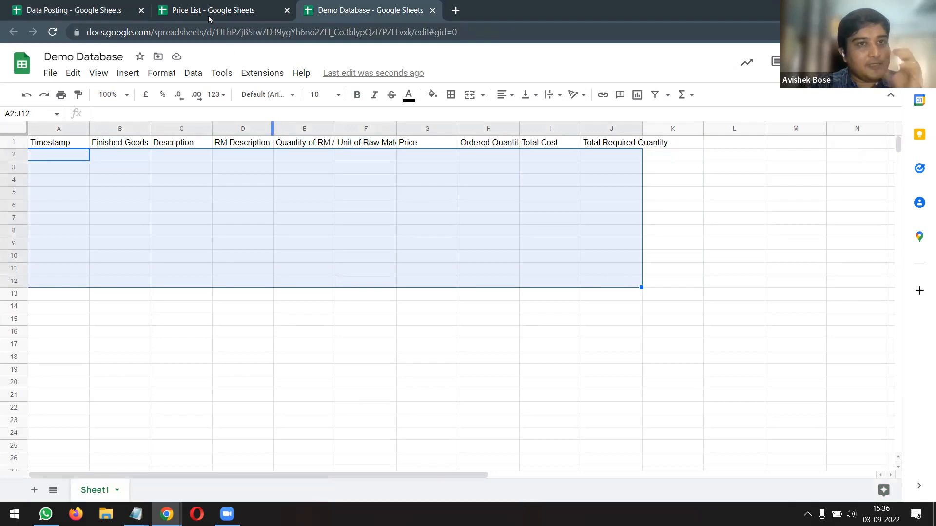
{"action": "left_click", "coordinate": [78, 10]}
{"action": "left_click_drag", "start_coordinate": [70, 208], "coordinate": [719, 234]}
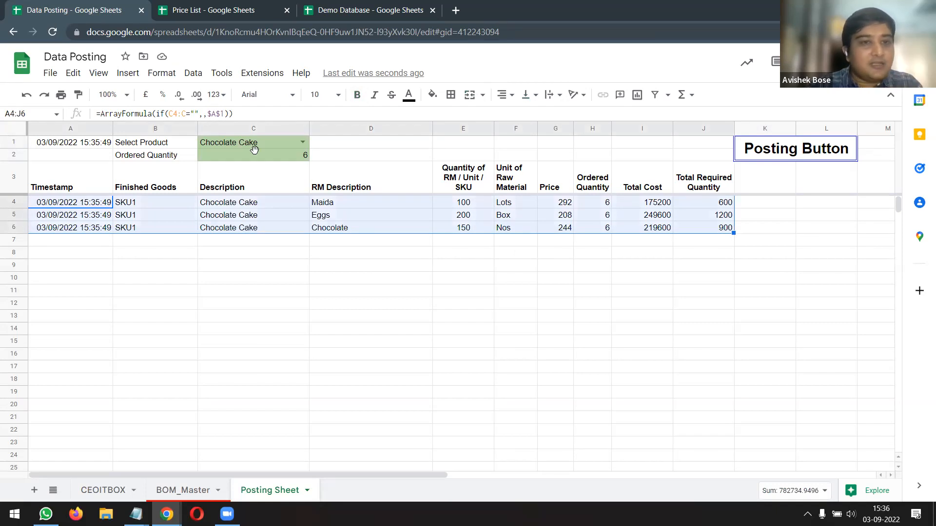
Clear the inputs in C1:C2 of the Posting Sheet, and select the product 2TB HARDDISK with an ordered quantity of 5
{"action": "left_click", "coordinate": [269, 143]}
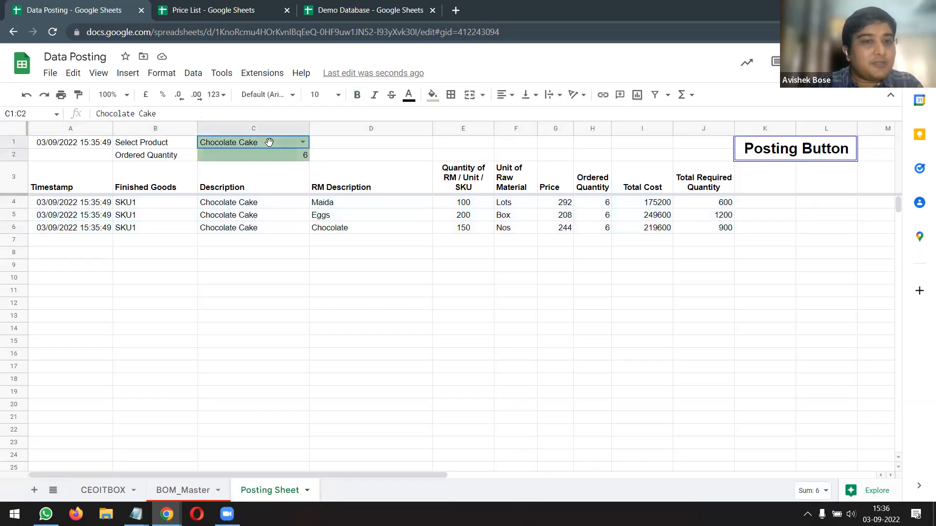
{"action": "key", "text": "Delete"}
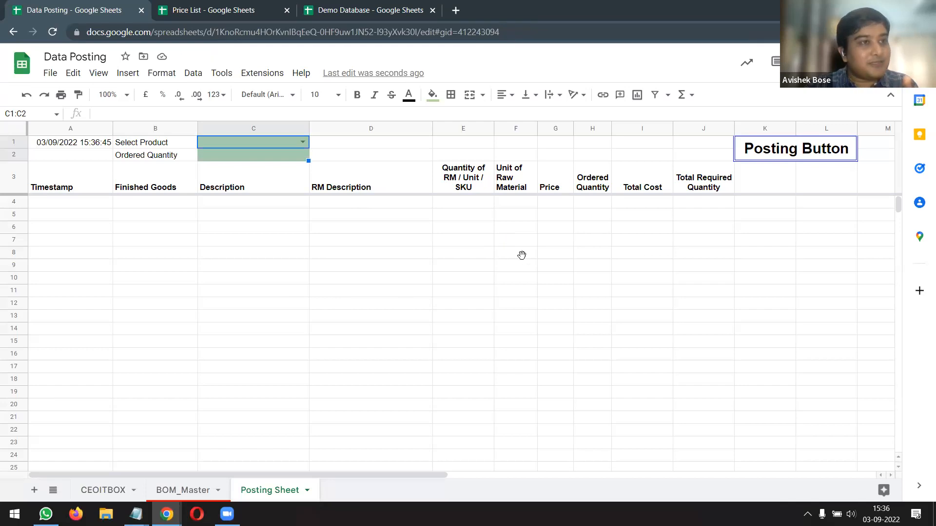
{"action": "left_click", "coordinate": [423, 14]}
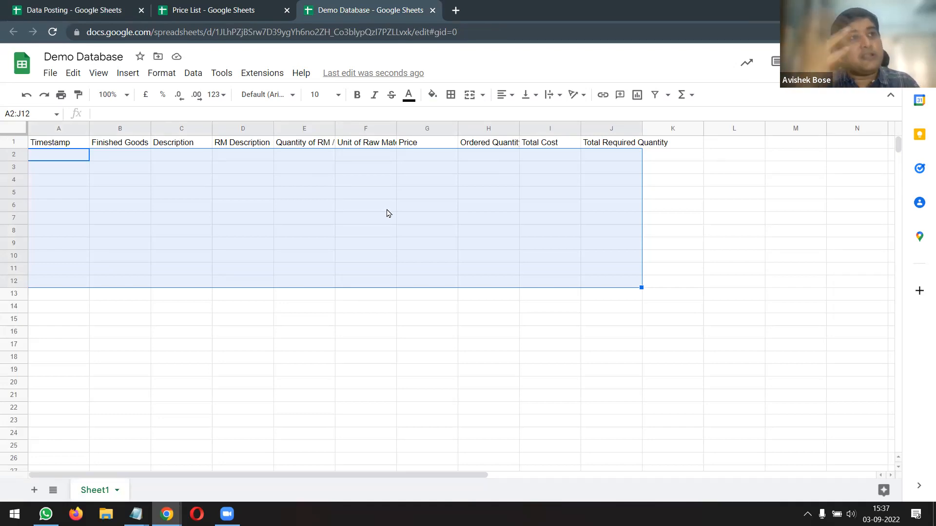
{"action": "left_click", "coordinate": [73, 9]}
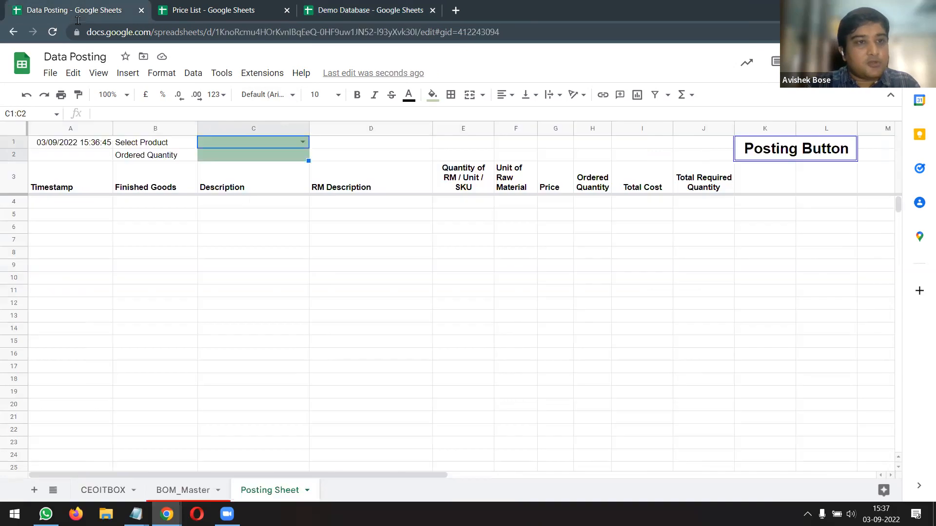
{"action": "left_click", "coordinate": [303, 144]}
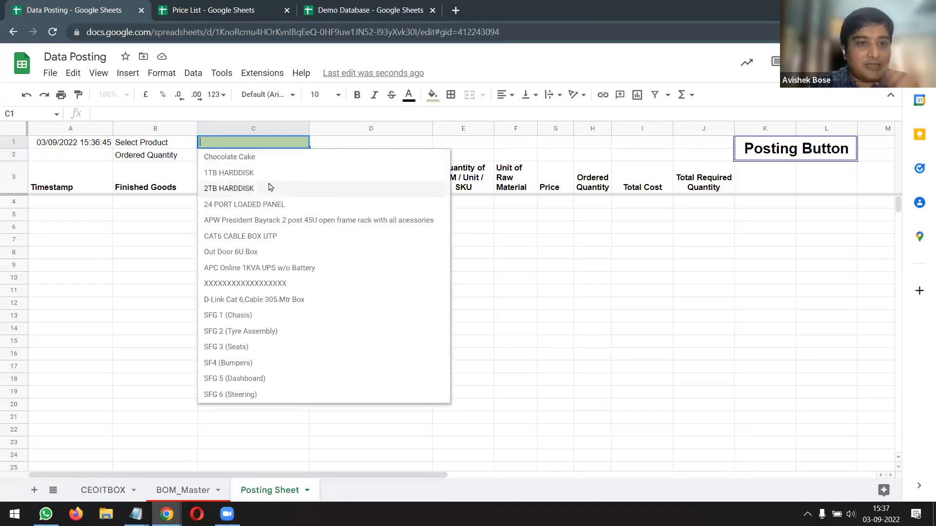
{"action": "left_click", "coordinate": [268, 187]}
{"action": "left_click", "coordinate": [281, 157]}
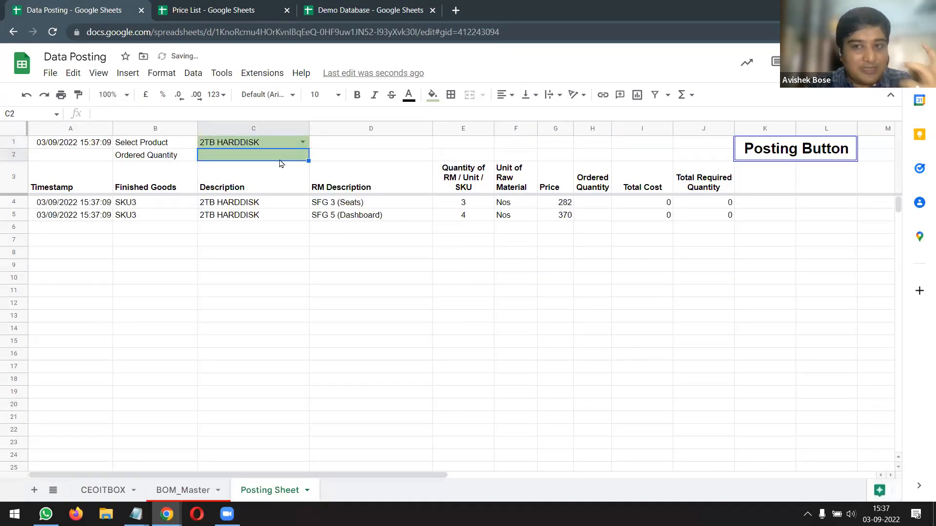
{"action": "type", "text": "5"}
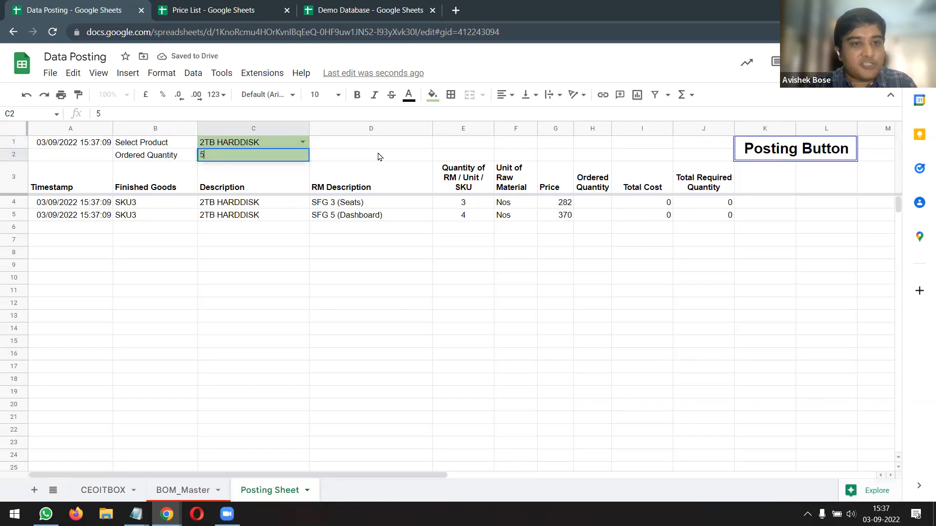
{"action": "left_click", "coordinate": [380, 157]}
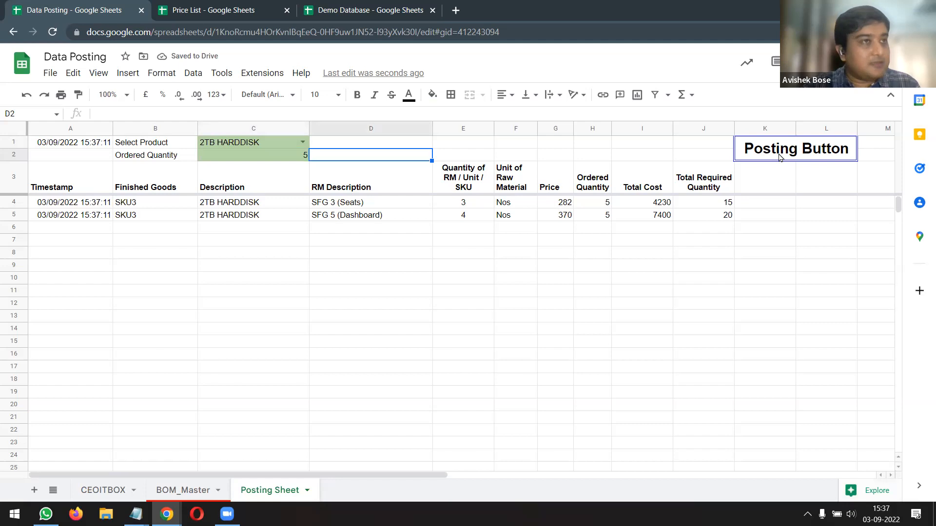
Copy the calculated rows A4:J5 from the Posting Sheet into the Demo Database starting at A2
{"action": "left_click_drag", "start_coordinate": [73, 202], "coordinate": [727, 219]}
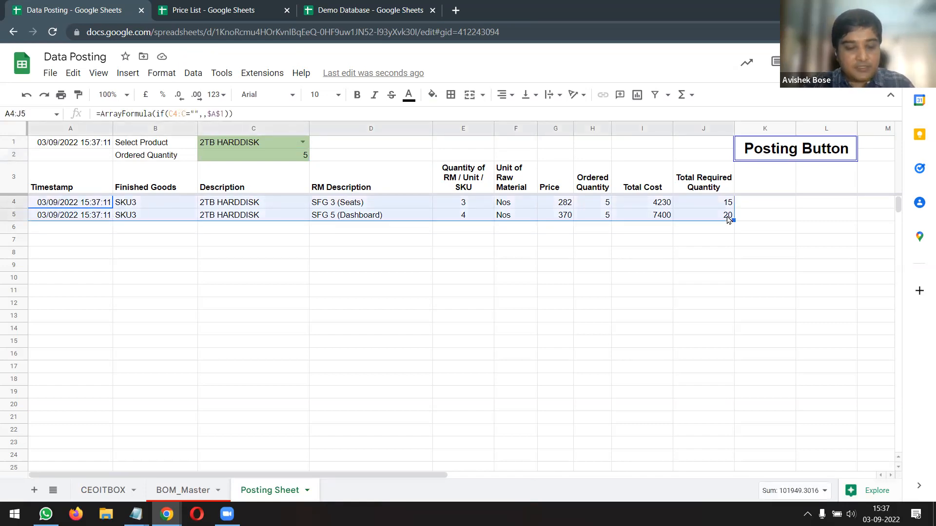
{"action": "left_click", "coordinate": [360, 8]}
{"action": "left_click", "coordinate": [73, 155]}
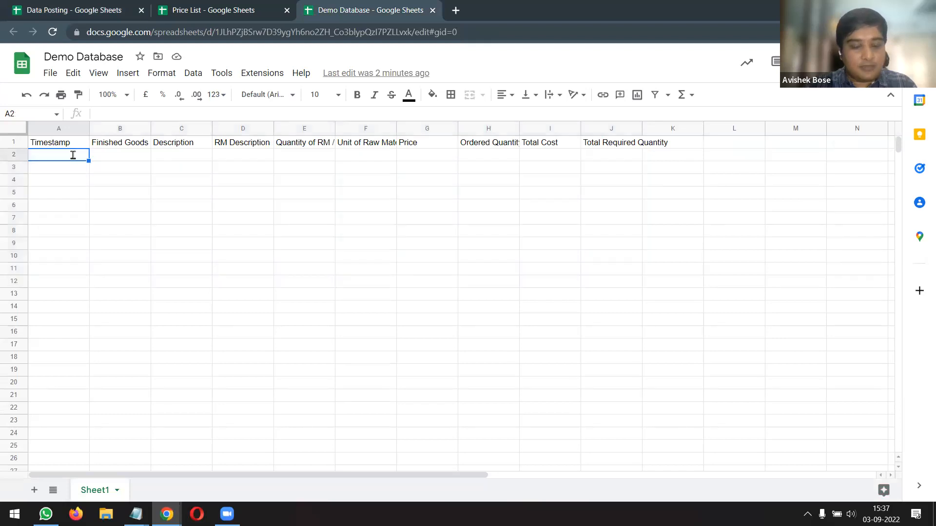
{"action": "key", "text": "ctrl+v"}
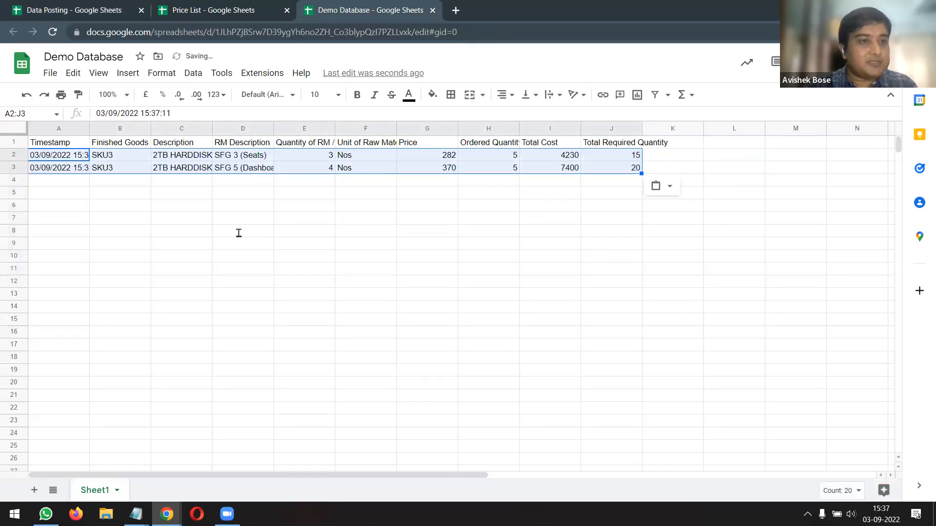
Place the Price List spreadsheet ahead of Data Posting in the browser and return to Data Posting
{"action": "left_click", "coordinate": [211, 13]}
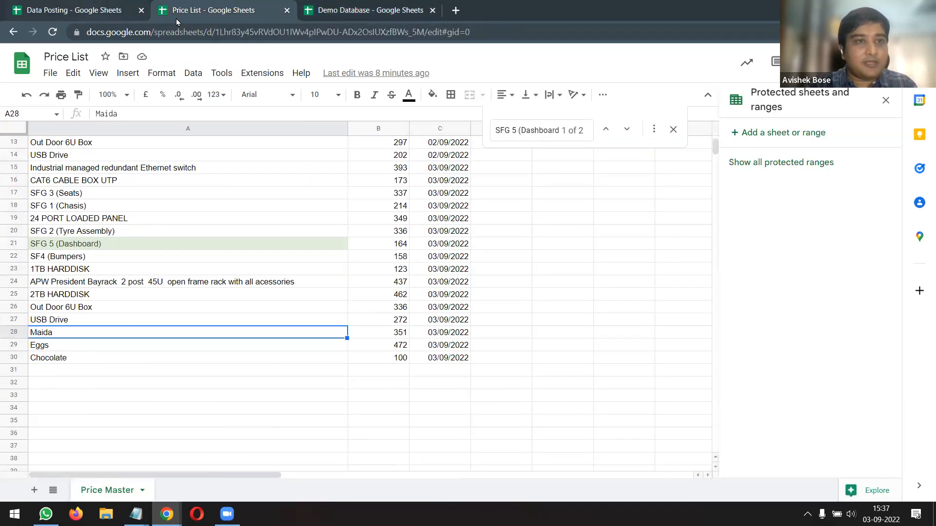
{"action": "left_click_drag", "start_coordinate": [226, 12], "coordinate": [141, 11]}
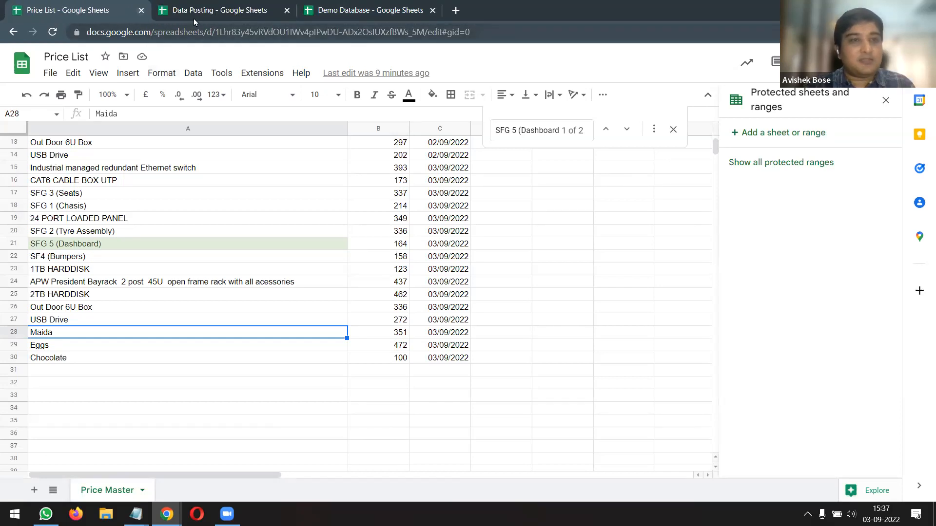
{"action": "key", "text": "ctrl+Tab"}
Select 2TB HARDDISK as the product on the Posting Sheet again and set its ordered quantity to 4
{"action": "left_click", "coordinate": [302, 142]}
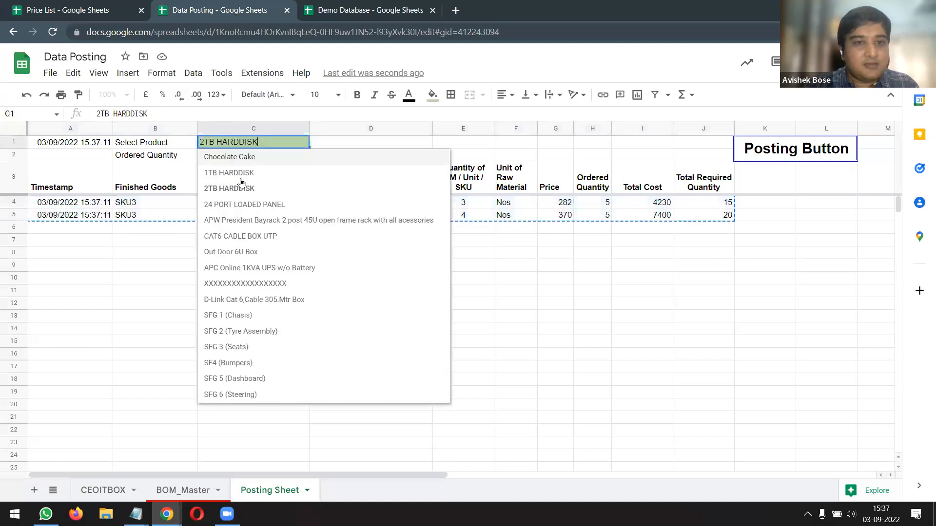
{"action": "left_click", "coordinate": [239, 190]}
{"action": "left_click", "coordinate": [305, 159]}
{"action": "type", "text": "4"}
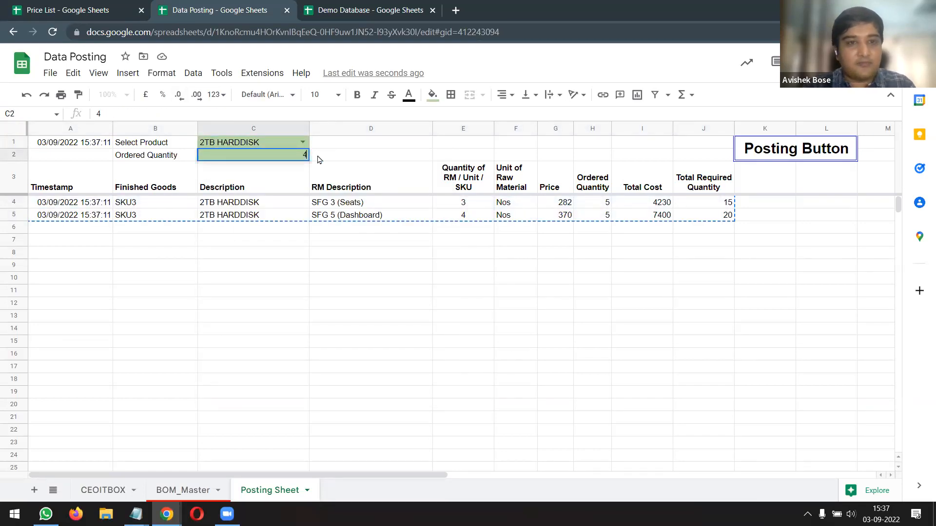
{"action": "key", "text": "Tab"}
Copy the recalculated rows A4:J5 from the Posting Sheet below the existing Demo Database entries, starting at A4
{"action": "left_click_drag", "start_coordinate": [80, 208], "coordinate": [727, 217]}
{"action": "key", "text": "ctrl+c"}
{"action": "left_click", "coordinate": [385, 9]}
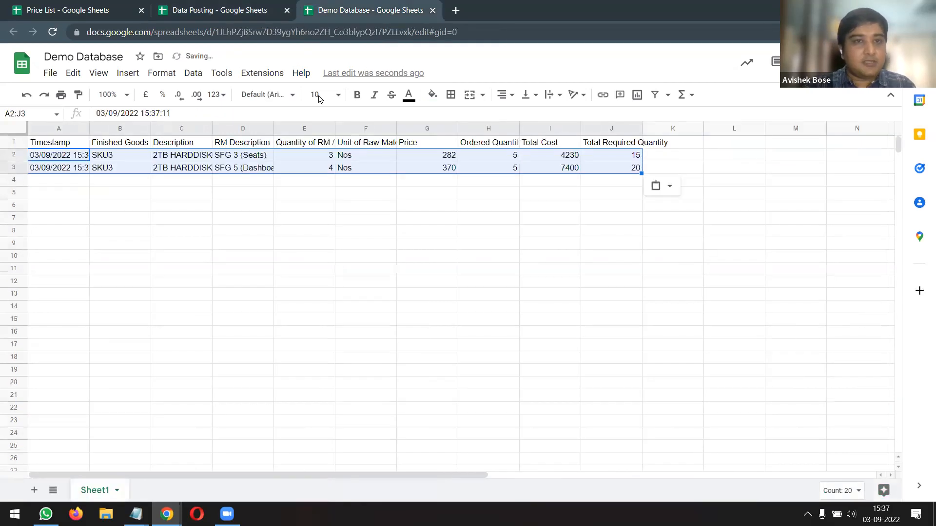
{"action": "left_click", "coordinate": [73, 181]}
{"action": "key", "text": "ctrl+v"}
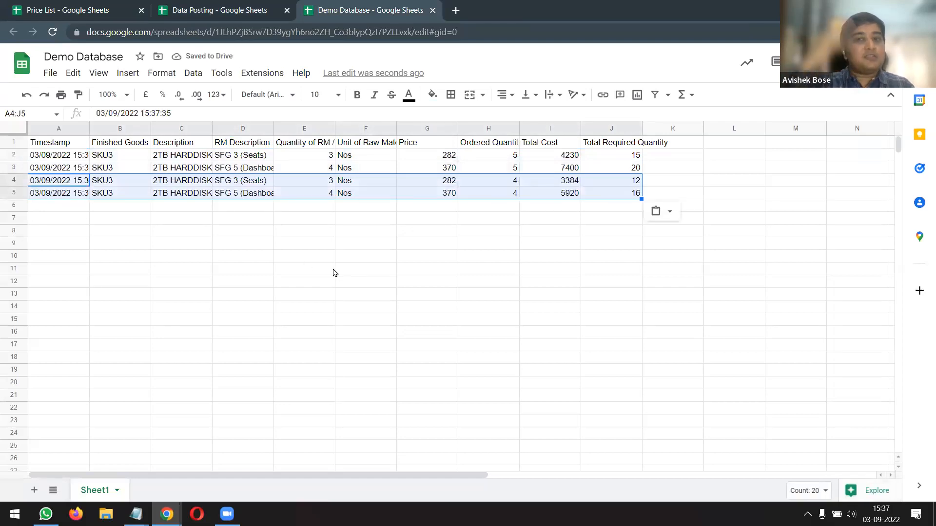
Make the headings in A1:J1 of the Demo Database bold
{"action": "left_click_drag", "start_coordinate": [49, 143], "coordinate": [615, 144]}
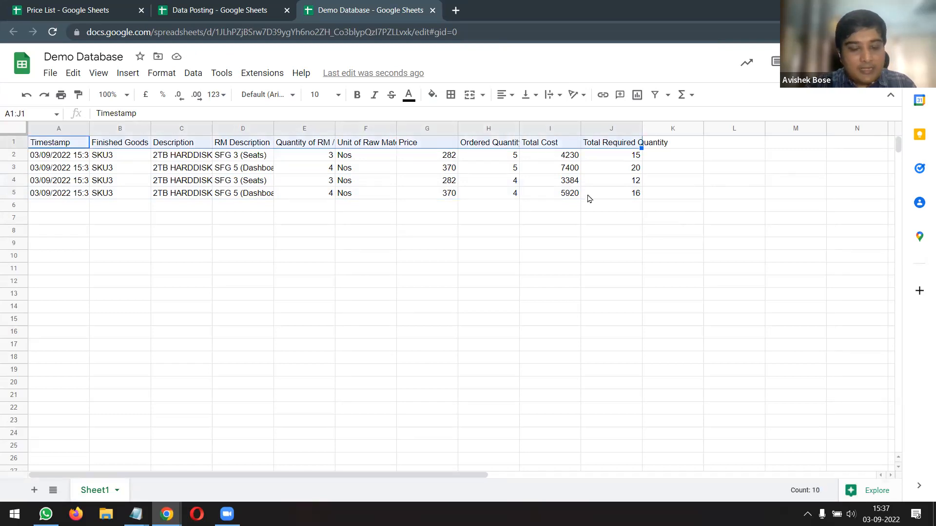
{"action": "key", "text": "ctrl+b"}
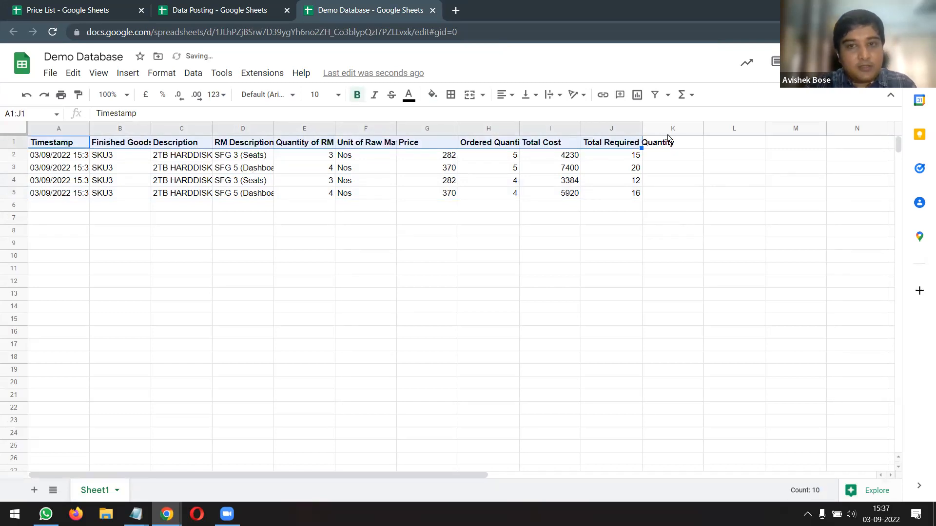
Freeze the heading row of the Demo Database and fit all column widths to their contents
{"action": "left_click_drag", "start_coordinate": [687, 137], "coordinate": [689, 147]}
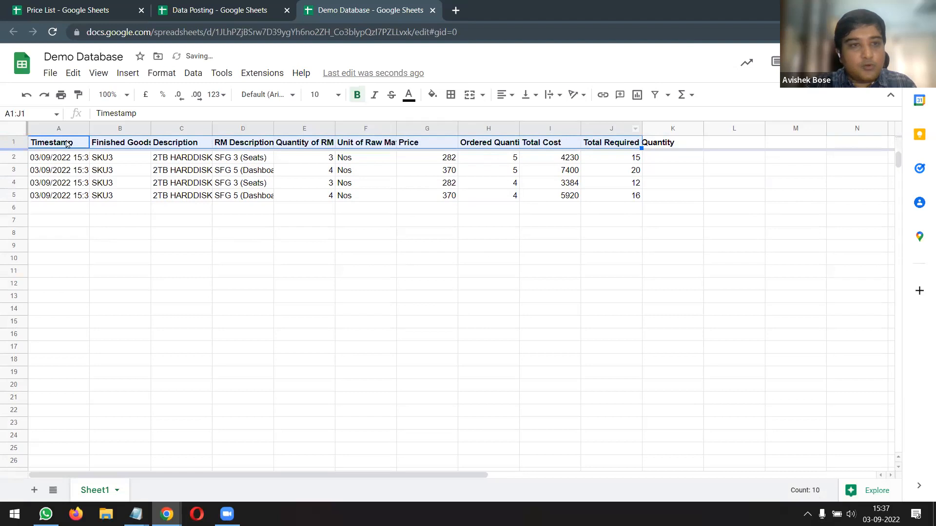
{"action": "left_click", "coordinate": [25, 133]}
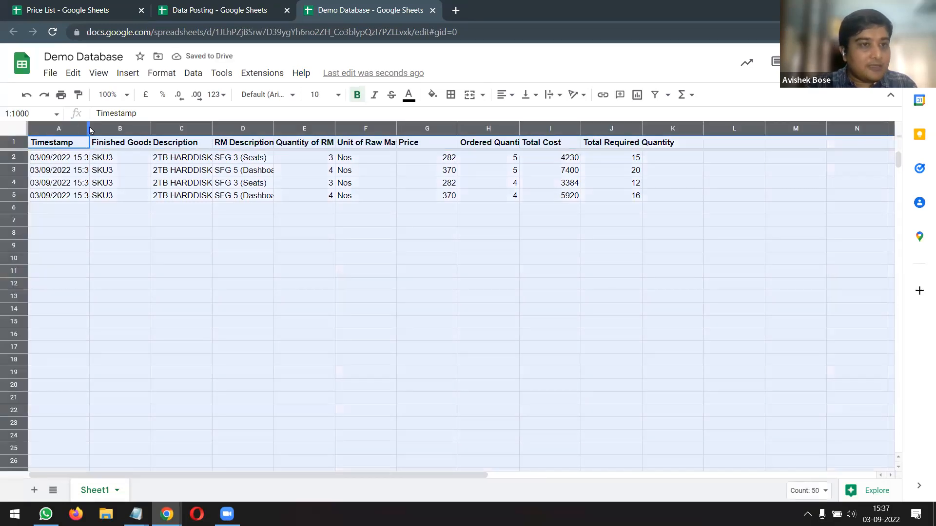
{"action": "double_click", "coordinate": [89, 128]}
{"action": "left_click", "coordinate": [85, 142]}
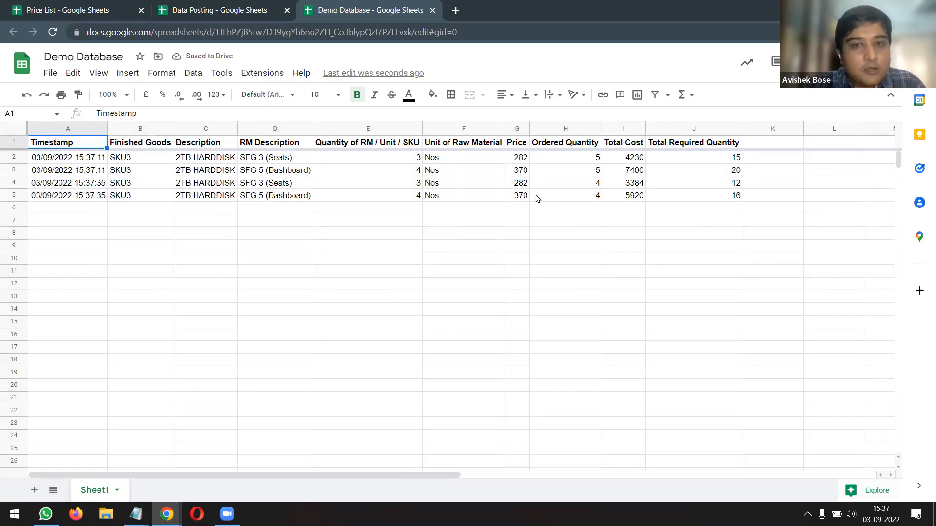
Examine the posted prices in G2:G5 and the timestamp of the last Demo Database entry
{"action": "left_click", "coordinate": [520, 159]}
{"action": "key", "text": "Down"}
{"action": "key", "text": "Down"}
{"action": "key", "text": "Down"}
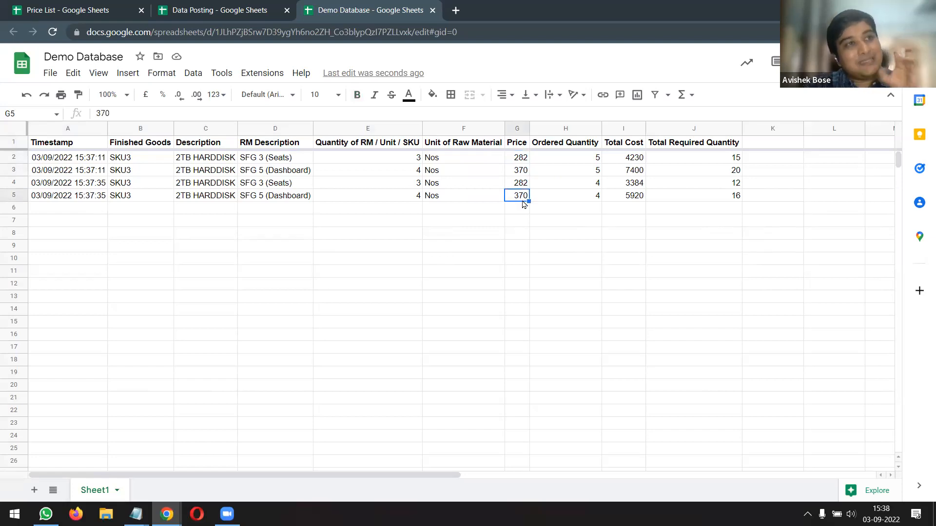
{"action": "left_click", "coordinate": [524, 159]}
{"action": "key", "text": "Down"}
{"action": "key", "text": "Down"}
{"action": "key", "text": "Down"}
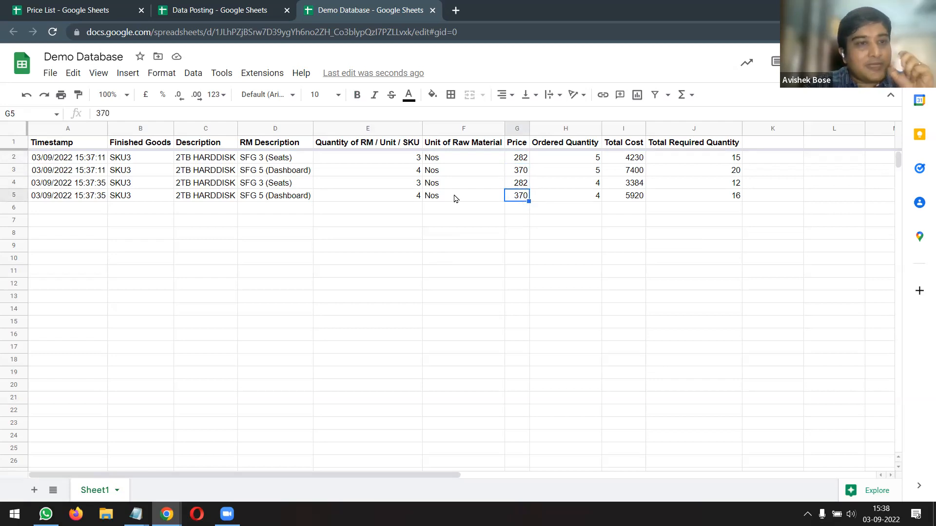
{"action": "left_click", "coordinate": [75, 196]}
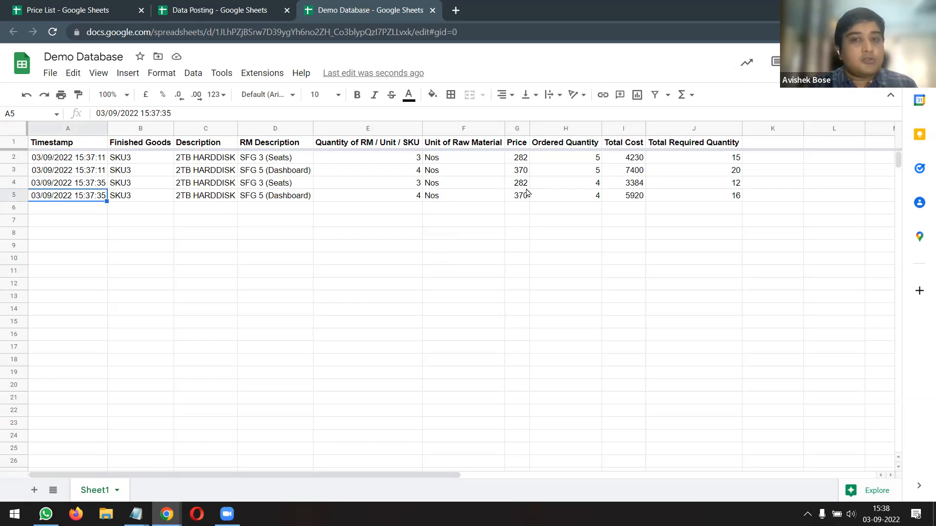
Switch to the Data Posting spreadsheet and select Out Door 6U Box as the product on the Posting Sheet
{"action": "left_click", "coordinate": [217, 10]}
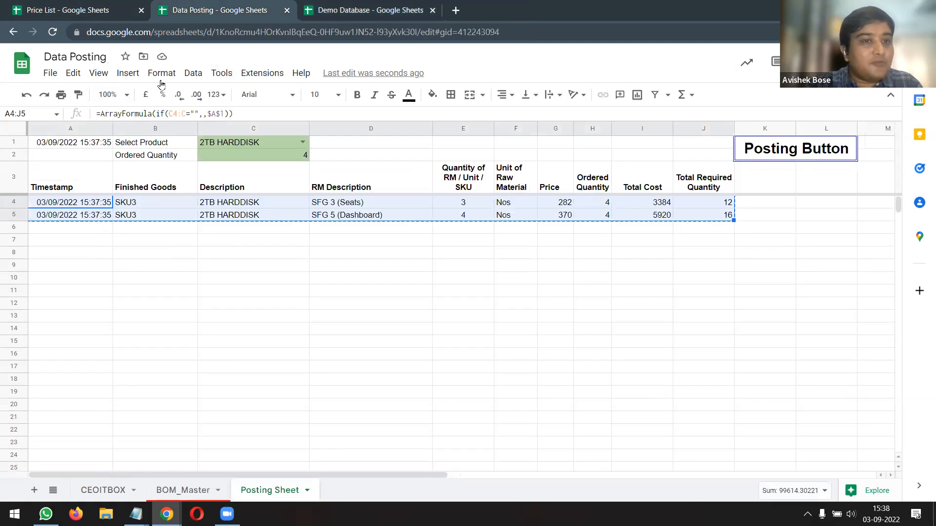
{"action": "left_click", "coordinate": [303, 142]}
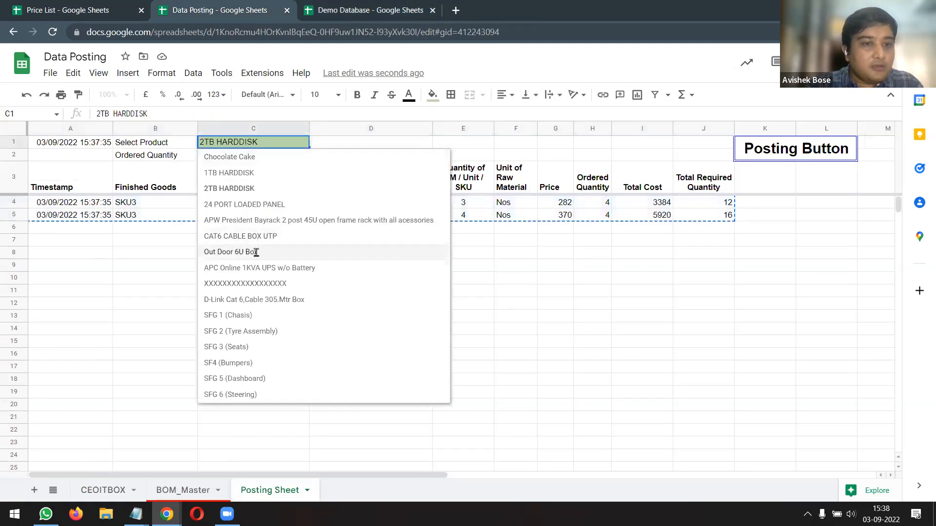
{"action": "left_click", "coordinate": [256, 252]}
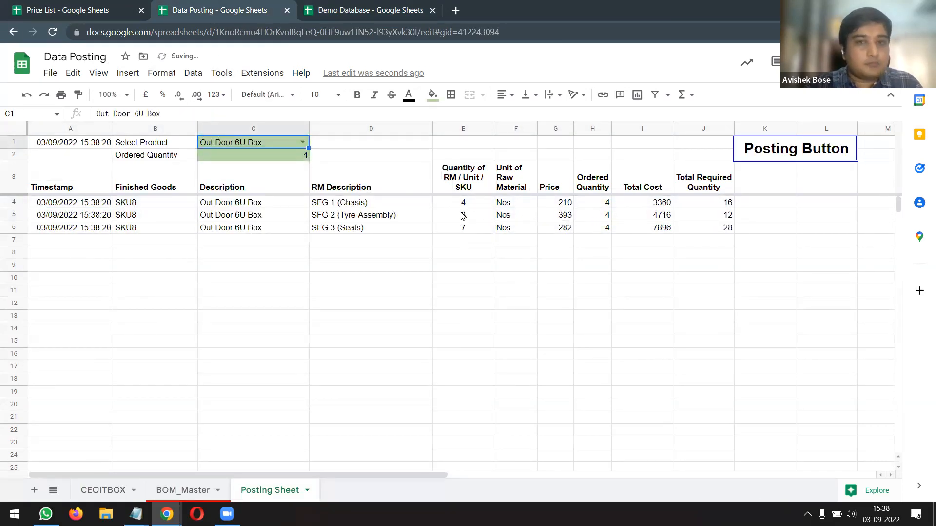
Copy the rows A4:J6 from the Posting Sheet below the existing Demo Database entries, starting at A6
{"action": "left_click_drag", "start_coordinate": [48, 202], "coordinate": [759, 228]}
{"action": "key", "text": "ctrl+c"}
{"action": "left_click", "coordinate": [409, 10]}
{"action": "left_click", "coordinate": [92, 212]}
{"action": "key", "text": "ctrl+v"}
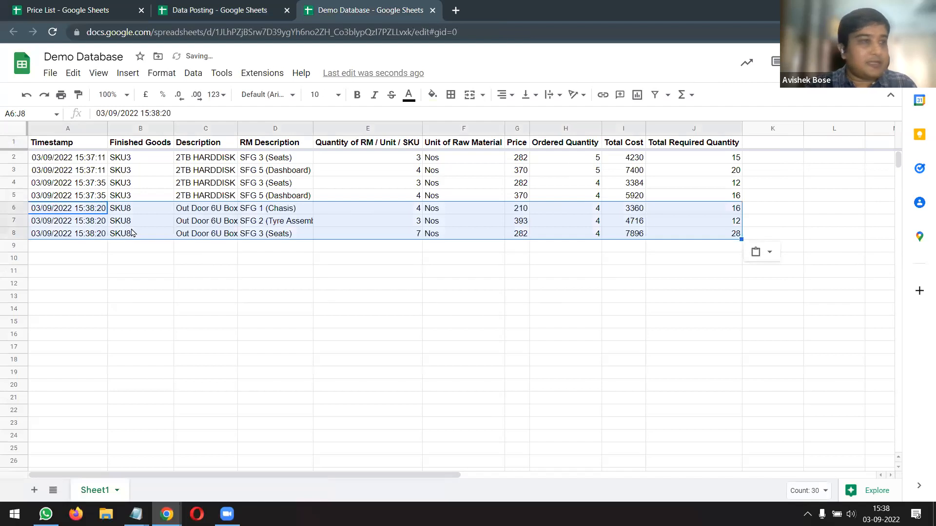
{"action": "left_click", "coordinate": [84, 251]}
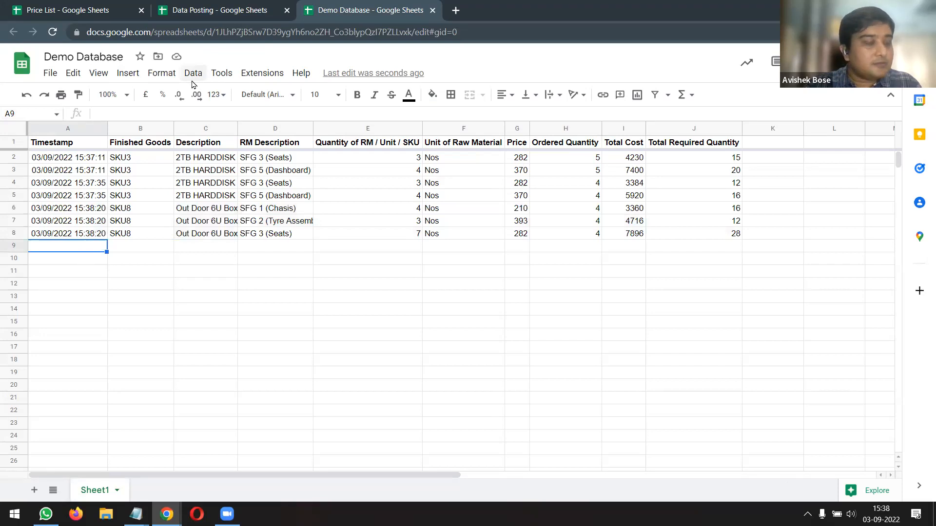
Return to the Data Posting spreadsheet and hide the Timestamp column A on the Posting Sheet
{"action": "left_click", "coordinate": [86, 16]}
{"action": "key", "text": "ctrl+Tab"}
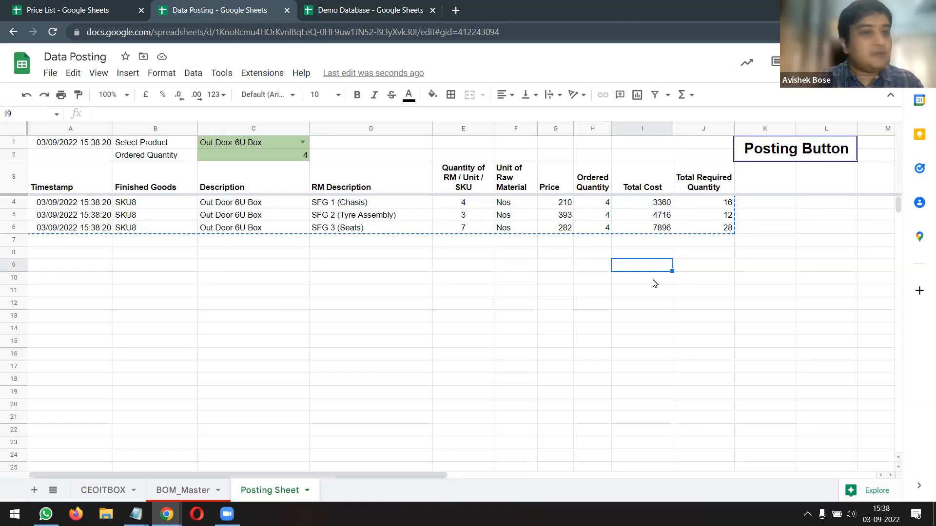
{"action": "left_click", "coordinate": [76, 127]}
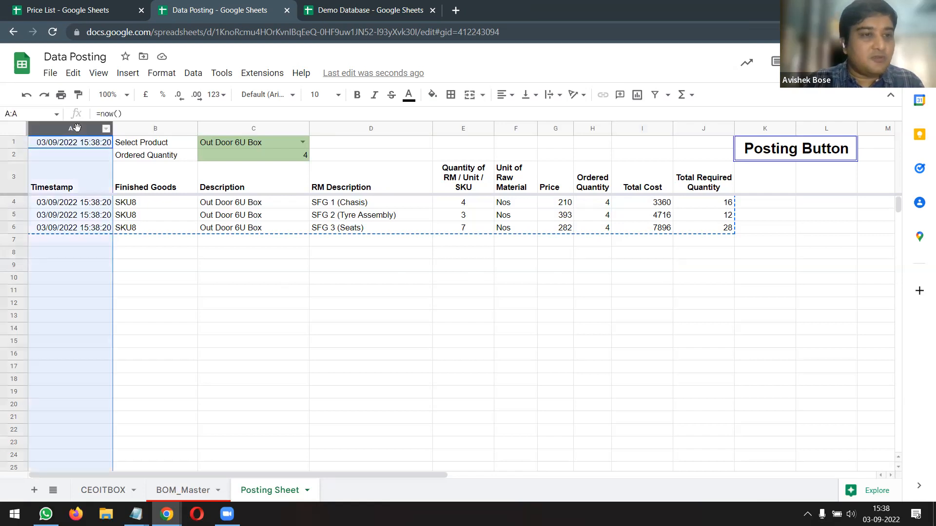
{"action": "right_click", "coordinate": [77, 151]}
{"action": "left_click", "coordinate": [131, 302]}
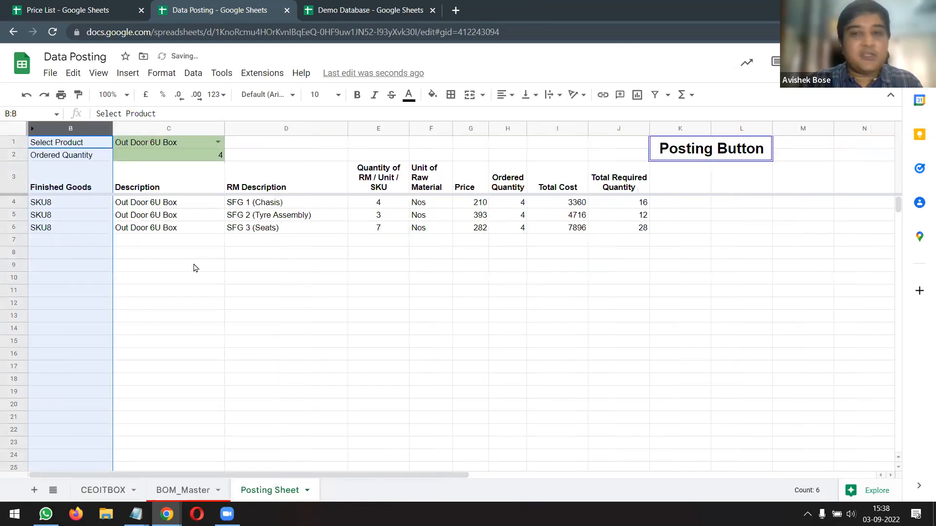
Review the product and quantity inputs in C1:C2, the RM Description column and the Total Required Quantity column
{"action": "left_click_drag", "start_coordinate": [177, 145], "coordinate": [181, 157]}
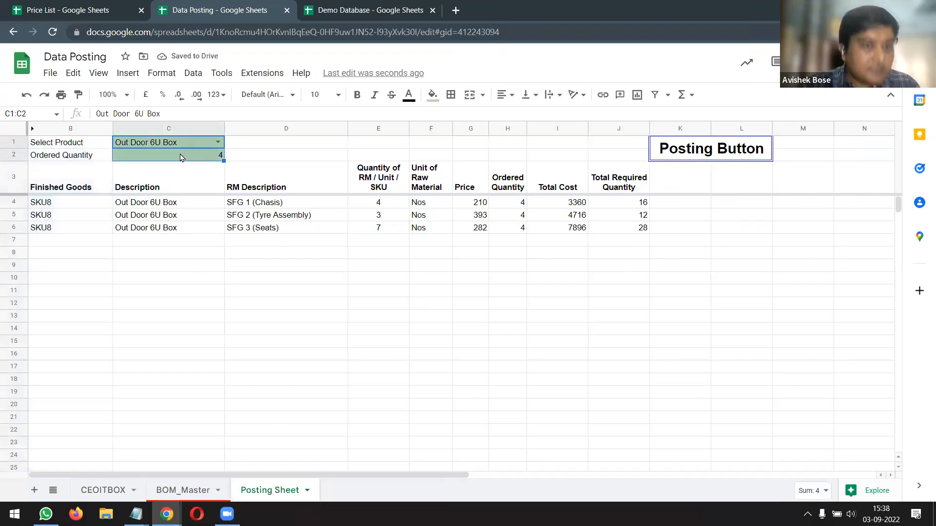
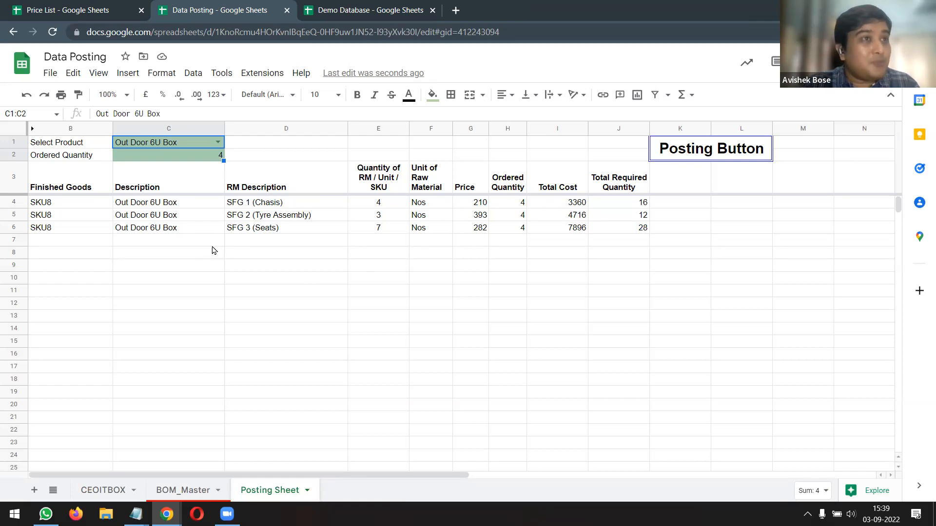
{"action": "left_click_drag", "start_coordinate": [265, 207], "coordinate": [244, 463]}
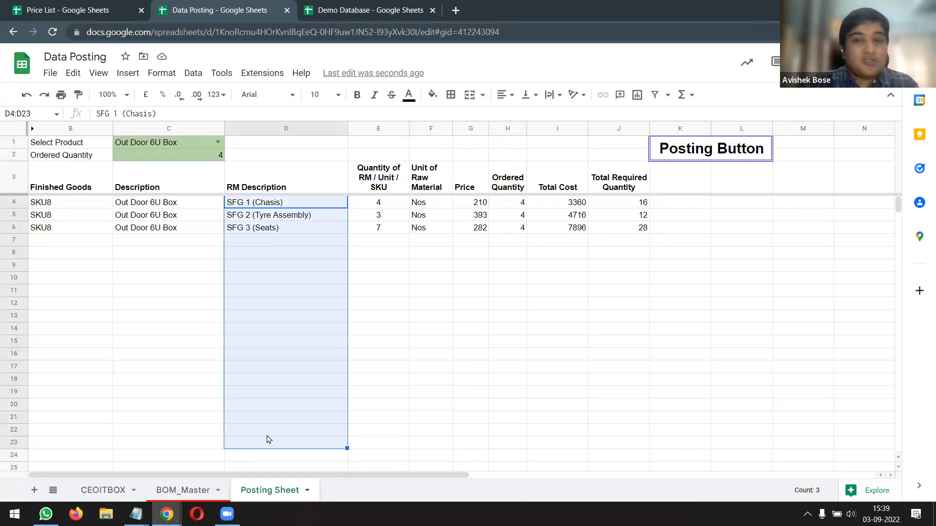
{"action": "left_click", "coordinate": [620, 207]}
{"action": "left_click", "coordinate": [619, 240]}
{"action": "left_click", "coordinate": [620, 279]}
{"action": "left_click", "coordinate": [620, 304]}
{"action": "left_click", "coordinate": [623, 344]}
{"action": "left_click", "coordinate": [626, 380]}
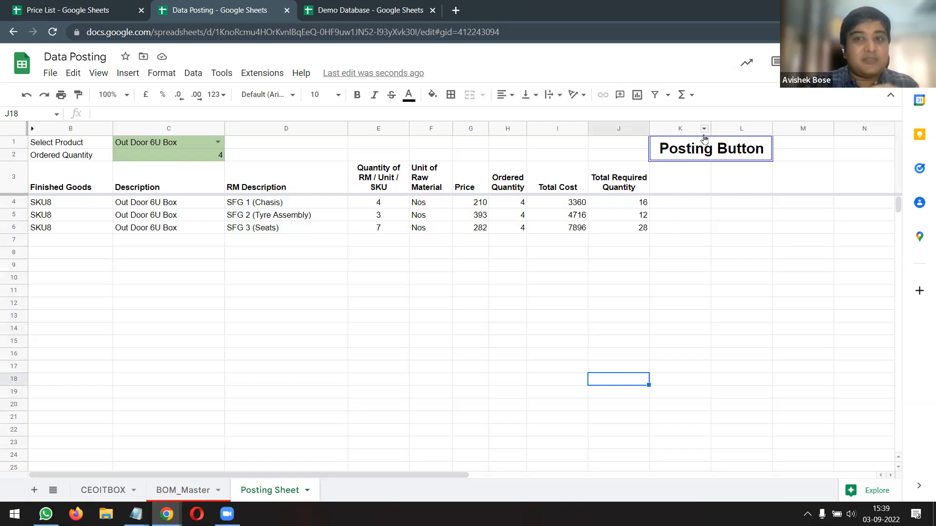
Authorize the posting script's Untitled project with the existing Google account
{"action": "left_click", "coordinate": [707, 153]}
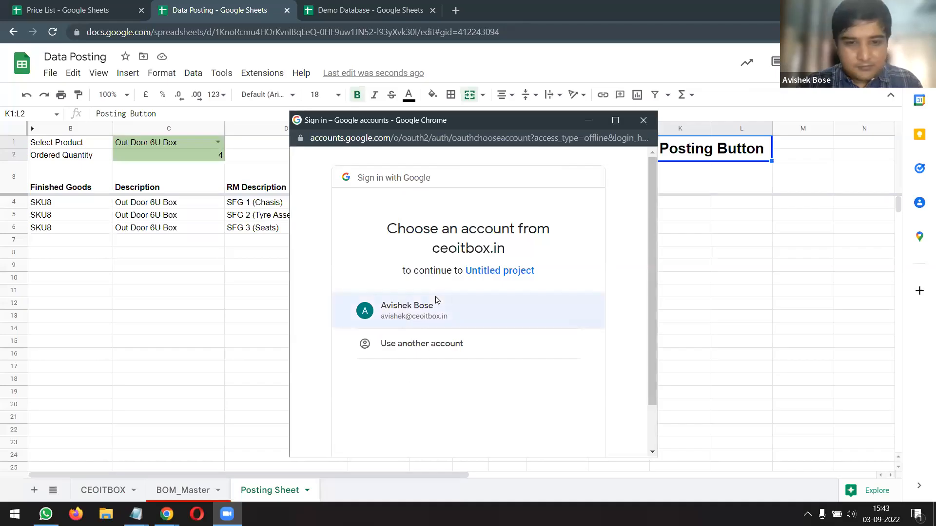
{"action": "left_click", "coordinate": [420, 308]}
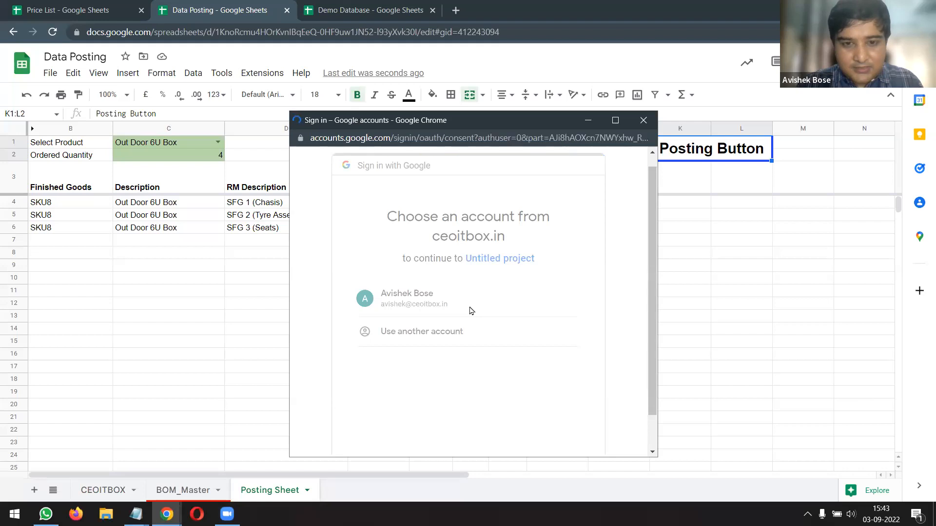
{"action": "scroll", "coordinate": [453, 311], "scroll_direction": "down", "scroll_amount": 3}
{"action": "left_click", "coordinate": [522, 373]}
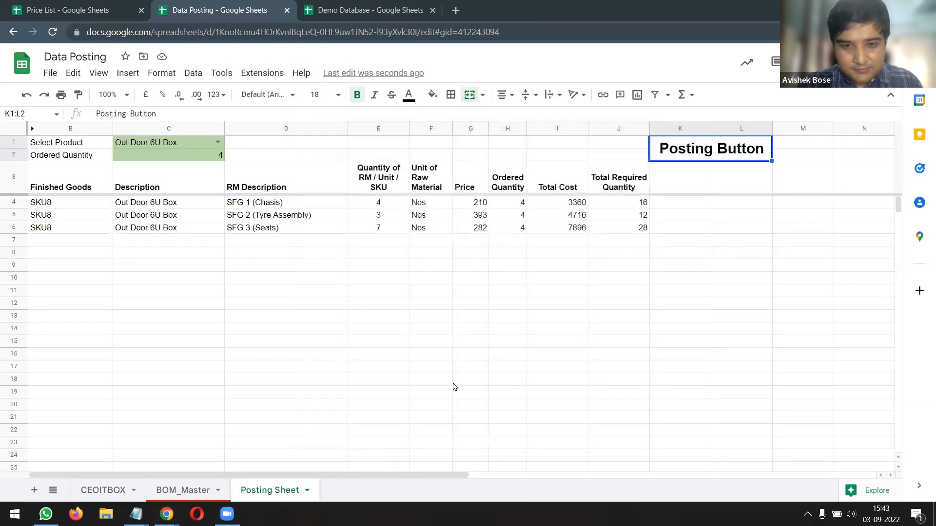
Try to run the DemoDatabase macro, review the message details and dismiss the message
{"action": "left_click", "coordinate": [261, 73]}
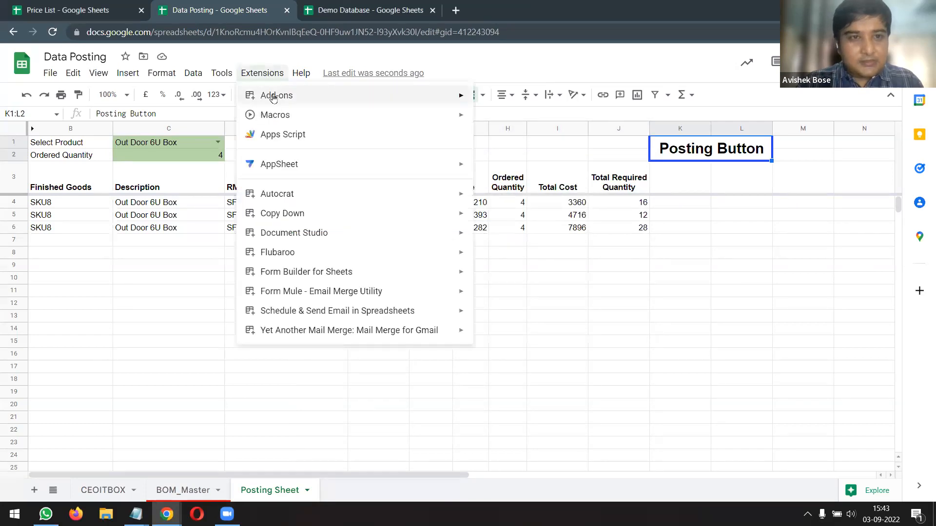
{"action": "mouse_move", "coordinate": [317, 120]}
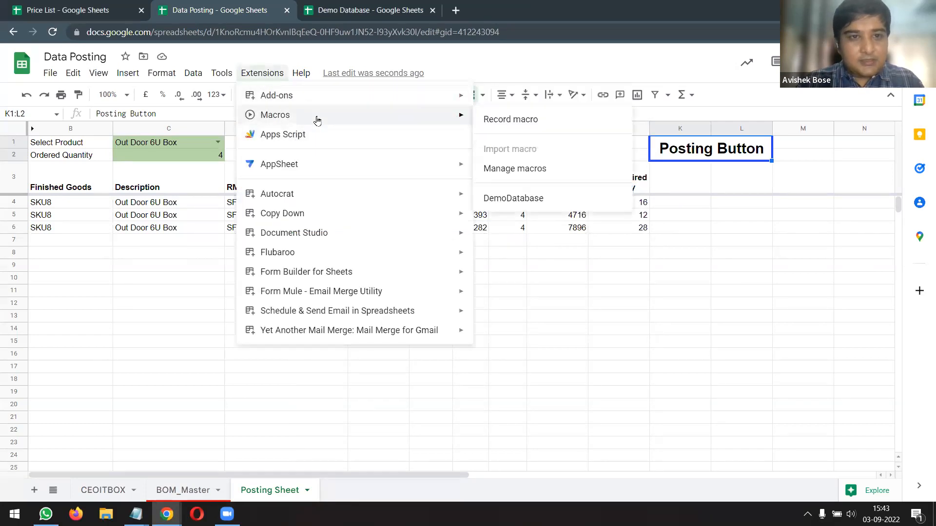
{"action": "left_click", "coordinate": [524, 199]}
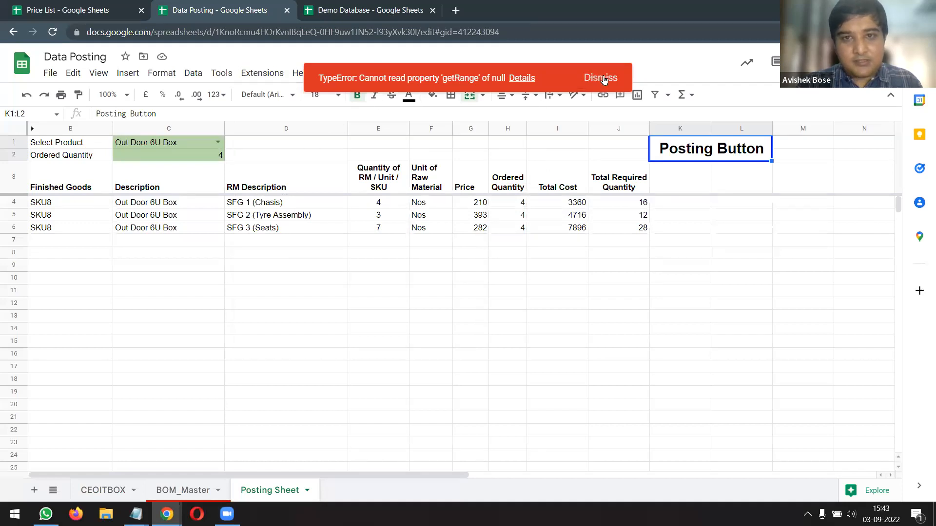
{"action": "left_click", "coordinate": [522, 78]}
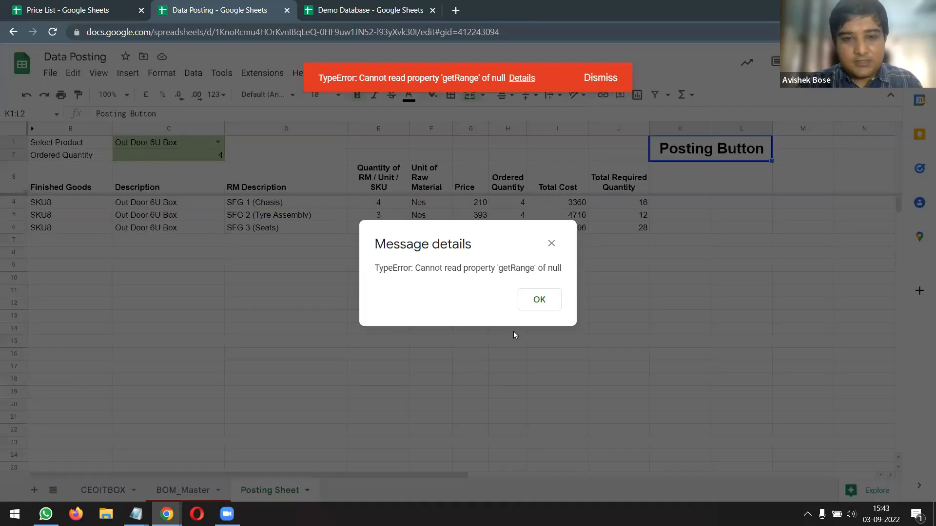
{"action": "left_click", "coordinate": [540, 299]}
{"action": "left_click", "coordinate": [606, 80]}
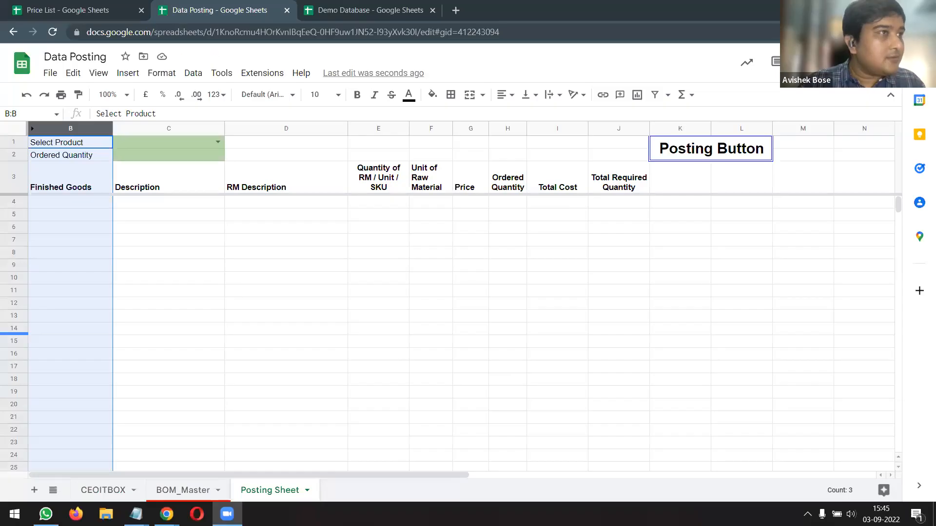
{"action": "left_click", "coordinate": [248, 241]}
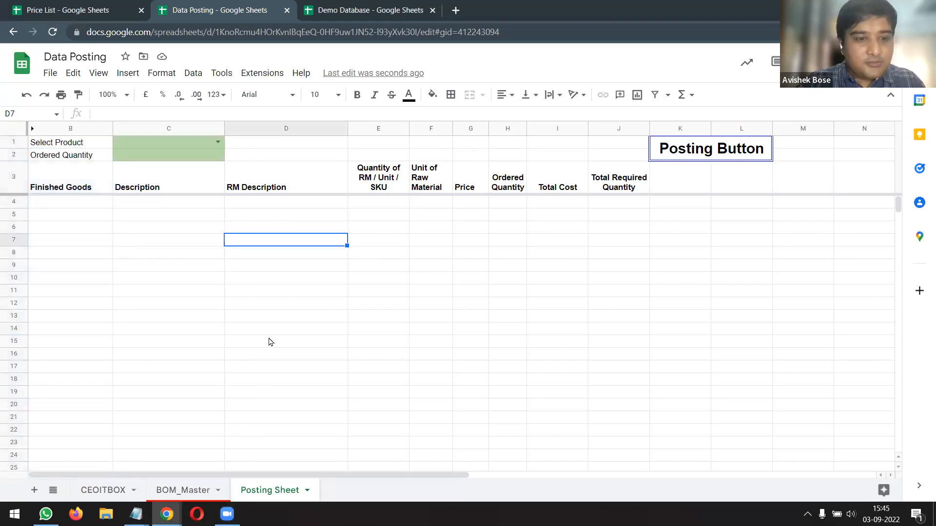
{"action": "left_click", "coordinate": [115, 492]}
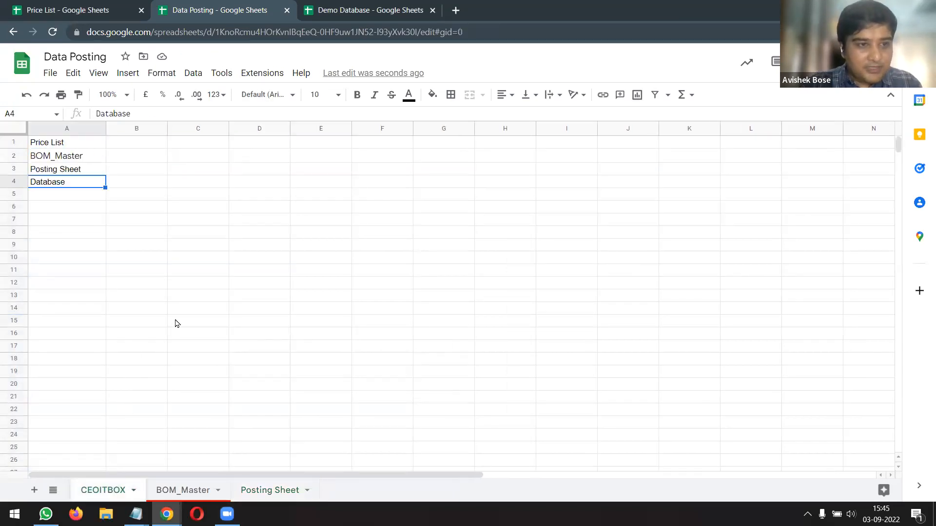
{"action": "left_click", "coordinate": [133, 491]}
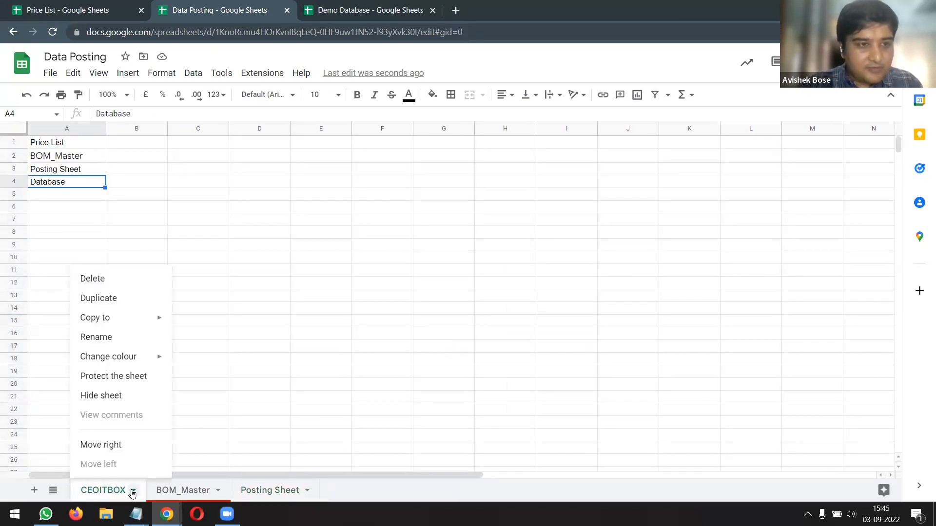
{"action": "left_click", "coordinate": [127, 286]}
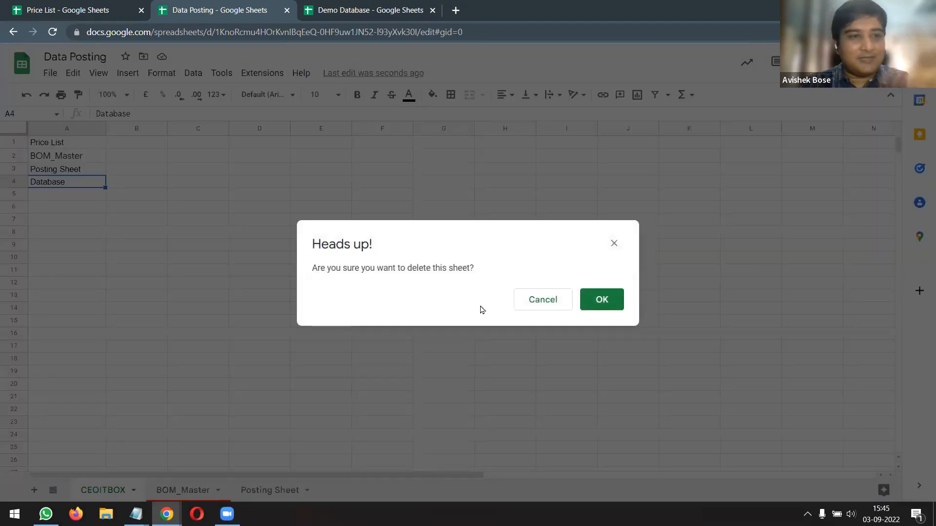
{"action": "left_click", "coordinate": [539, 307]}
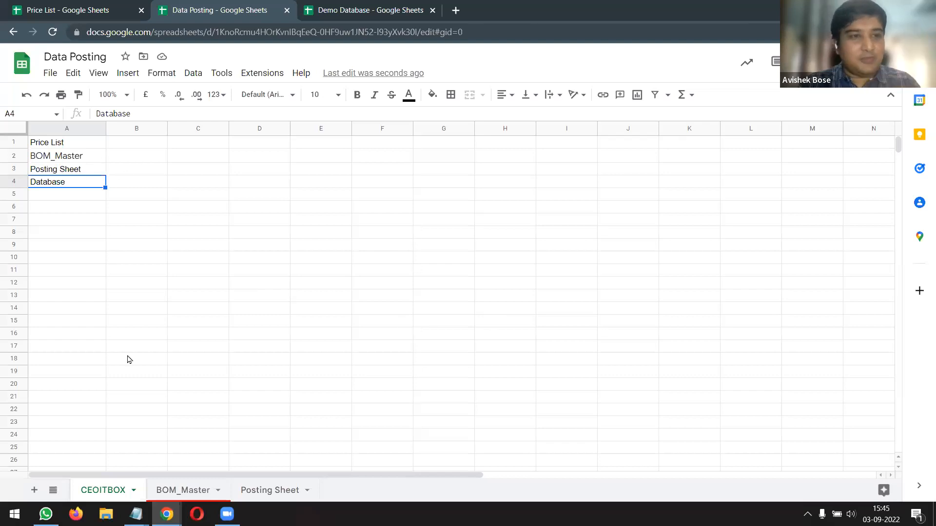
Hide the BOM_Master sheet and return to the Posting Sheet
{"action": "left_click", "coordinate": [269, 497]}
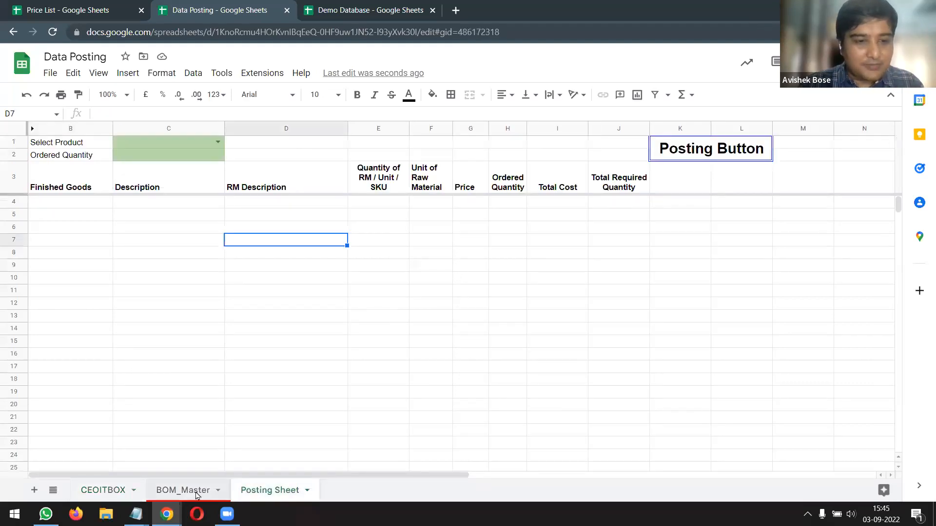
{"action": "left_click", "coordinate": [219, 492]}
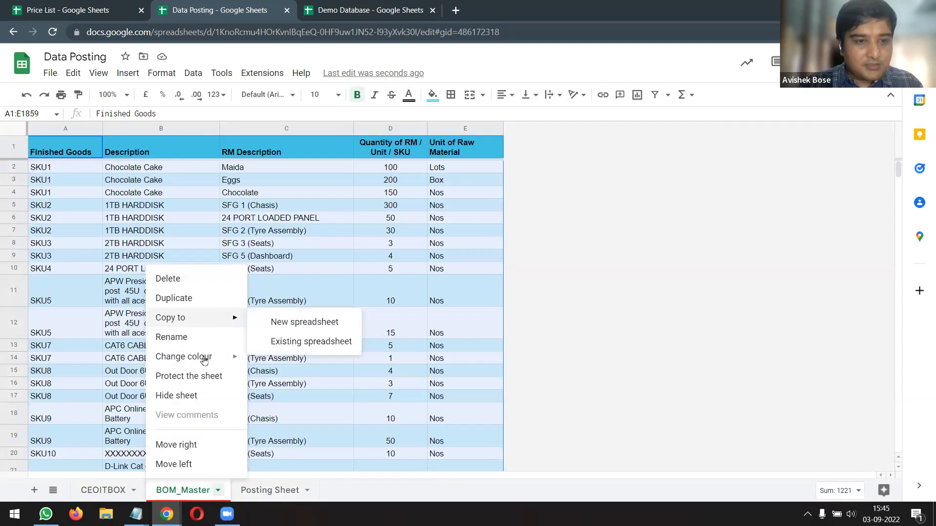
{"action": "left_click", "coordinate": [194, 395]}
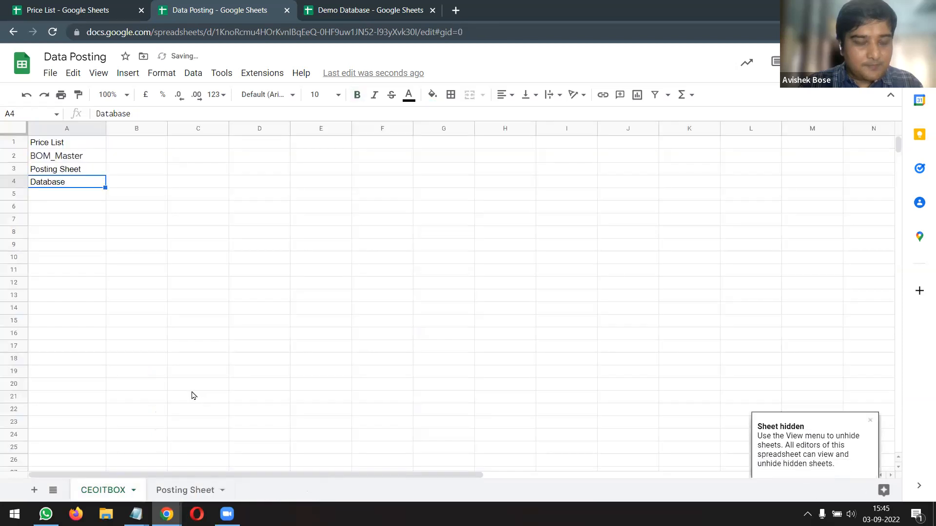
{"action": "left_click", "coordinate": [184, 352]}
{"action": "left_click", "coordinate": [187, 491]}
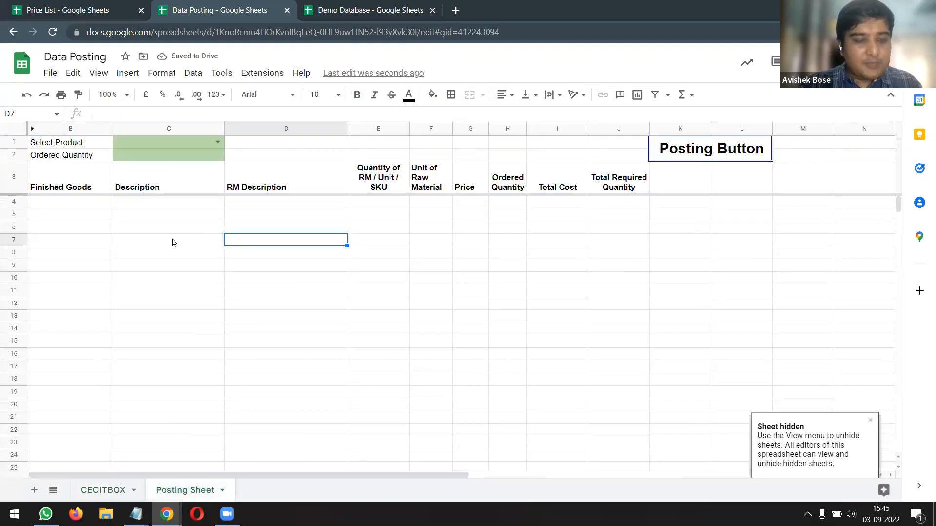
Select Out Door 6U Box as the product in C1 and set the ordered quantity in C2 to 3
{"action": "left_click", "coordinate": [174, 242]}
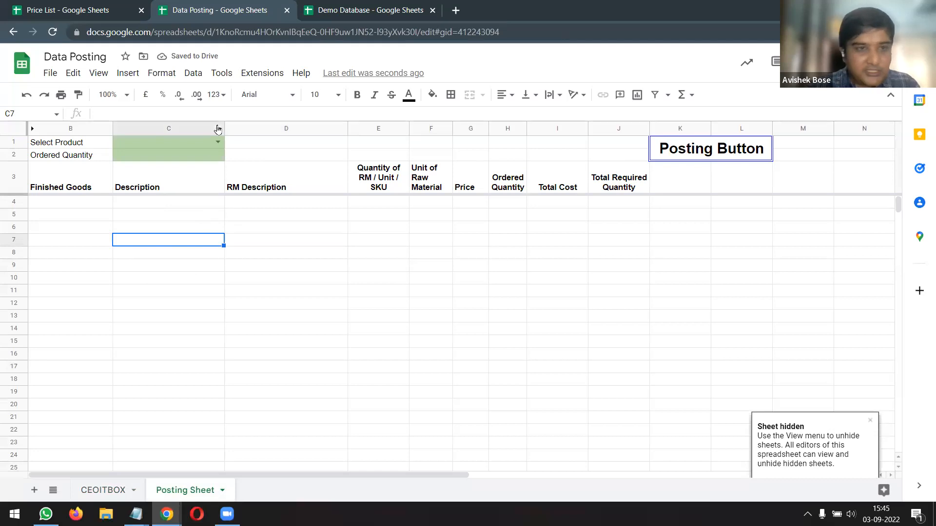
{"action": "left_click", "coordinate": [218, 142]}
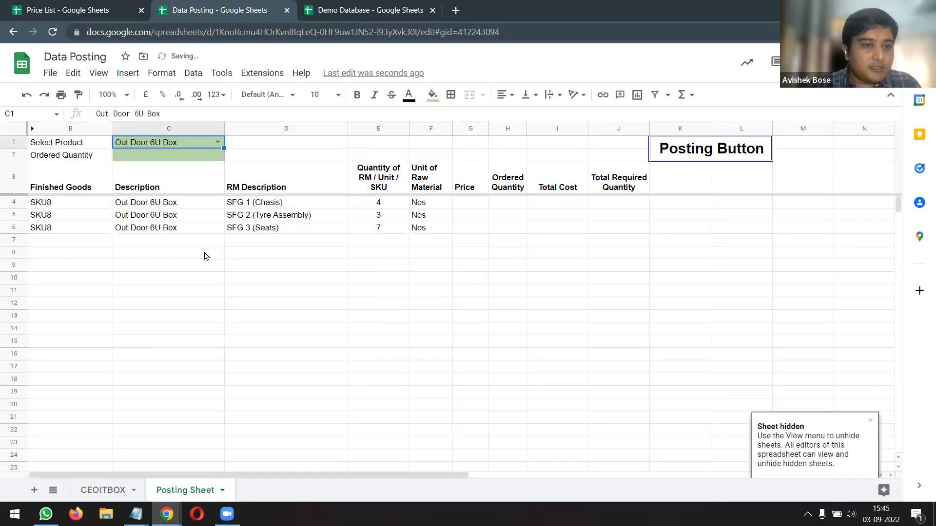
{"action": "left_click", "coordinate": [204, 253]}
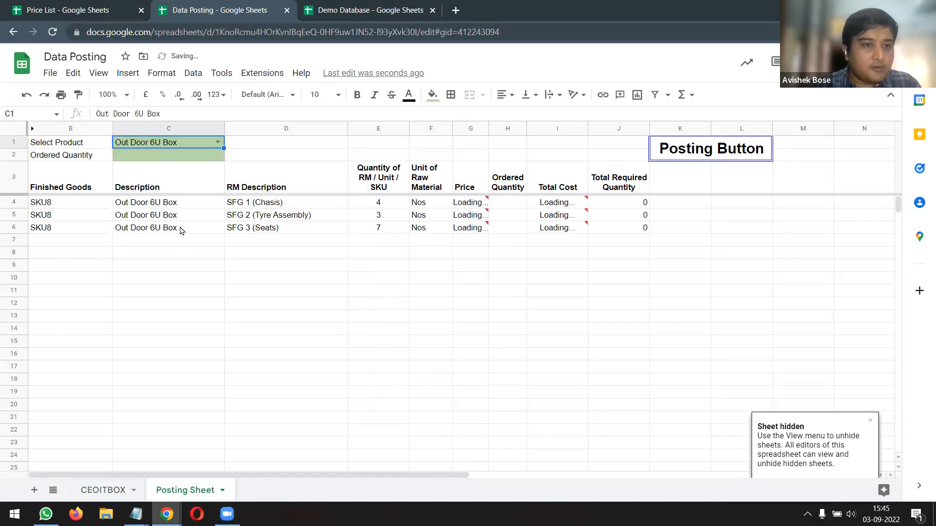
{"action": "left_click", "coordinate": [191, 159]}
{"action": "type", "text": "3"}
{"action": "key", "text": "Return"}
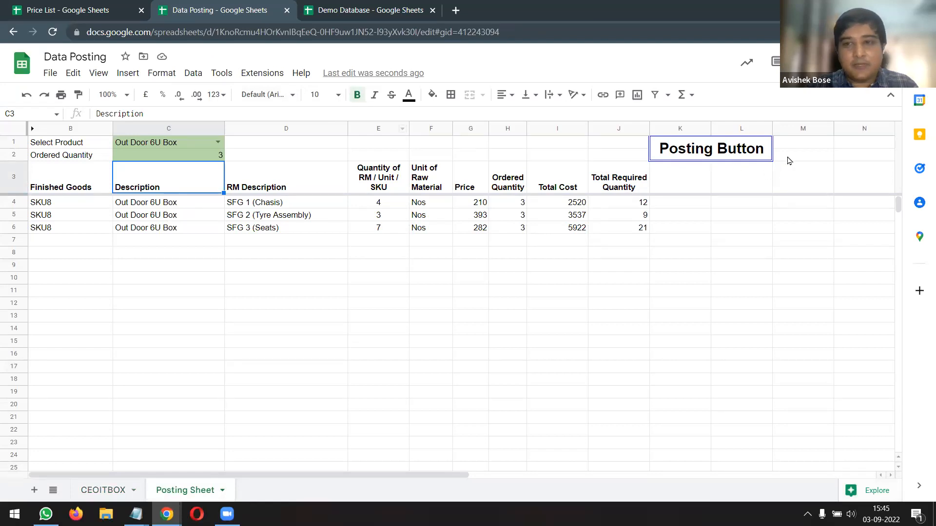
Start inserting an image in the cell at M1:M2 and browse Google image results for "Run"
{"action": "left_click_drag", "start_coordinate": [803, 145], "coordinate": [803, 156]}
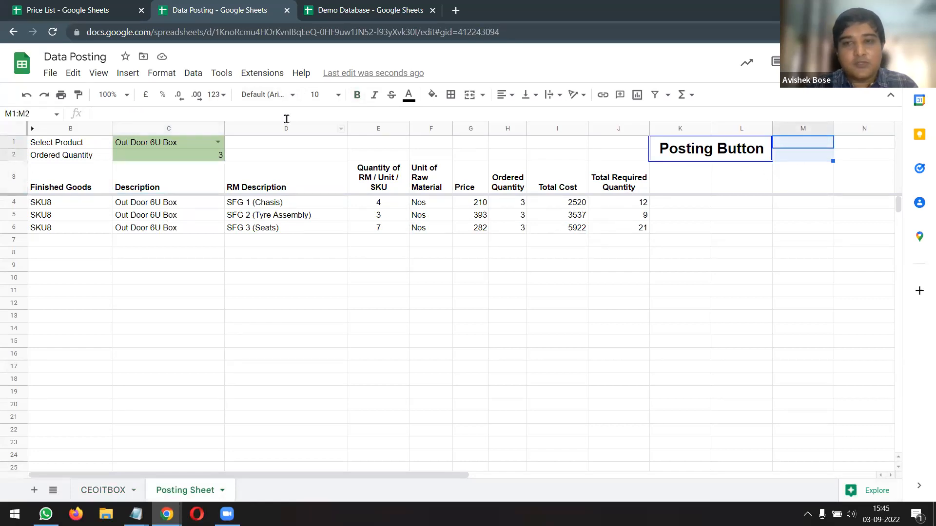
{"action": "left_click", "coordinate": [128, 72]}
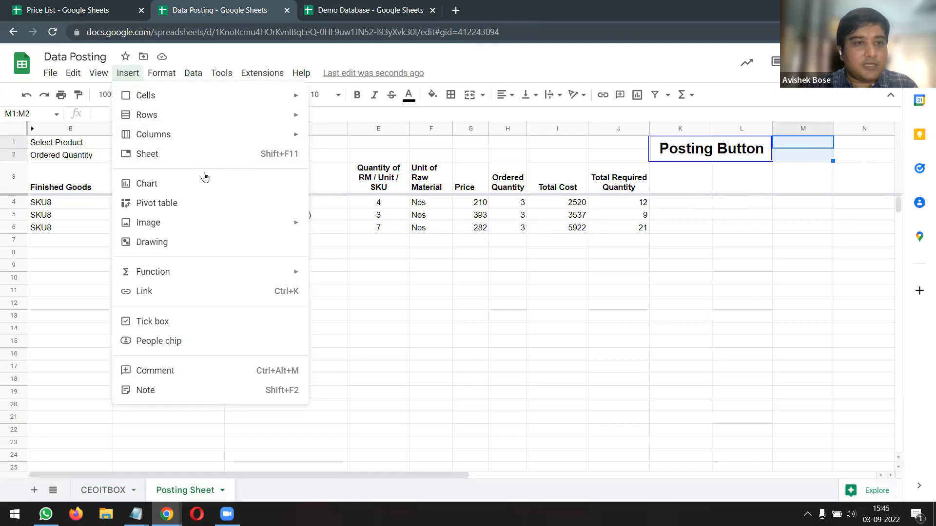
{"action": "mouse_move", "coordinate": [265, 222]}
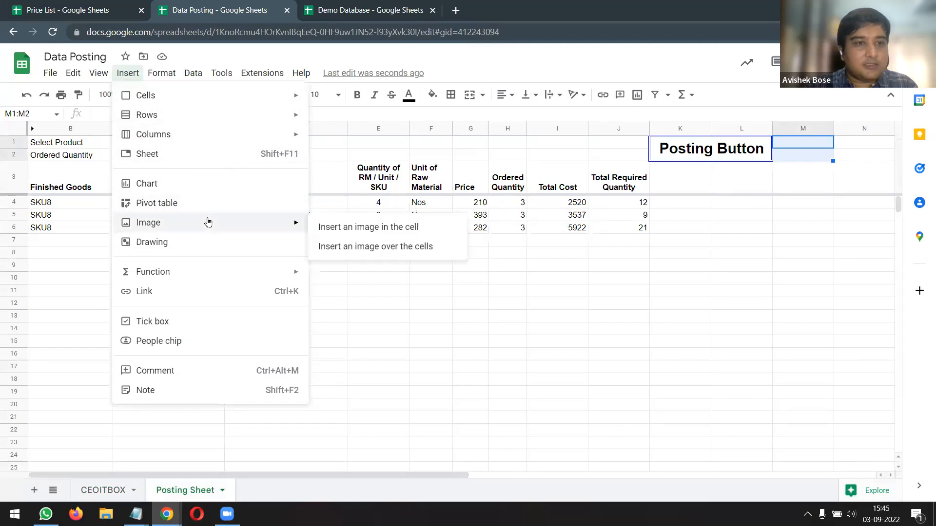
{"action": "left_click", "coordinate": [364, 235]}
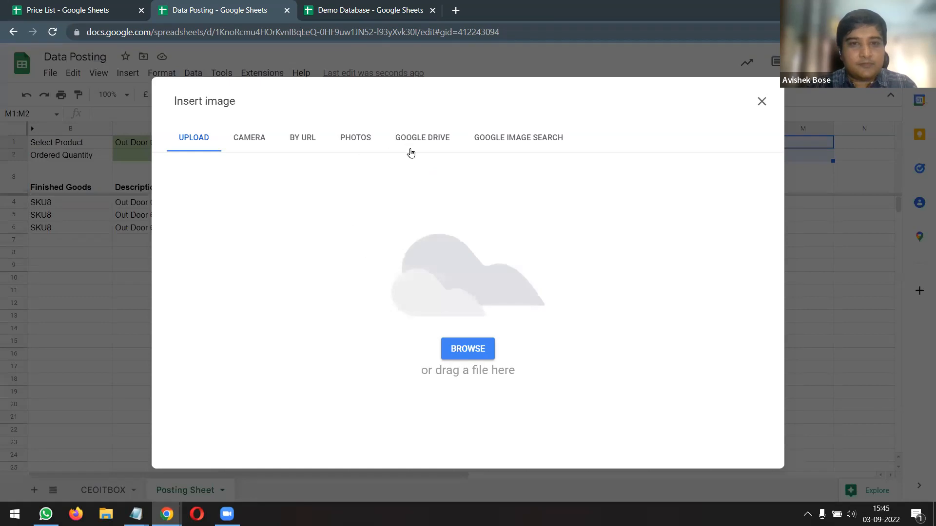
{"action": "left_click", "coordinate": [508, 138]}
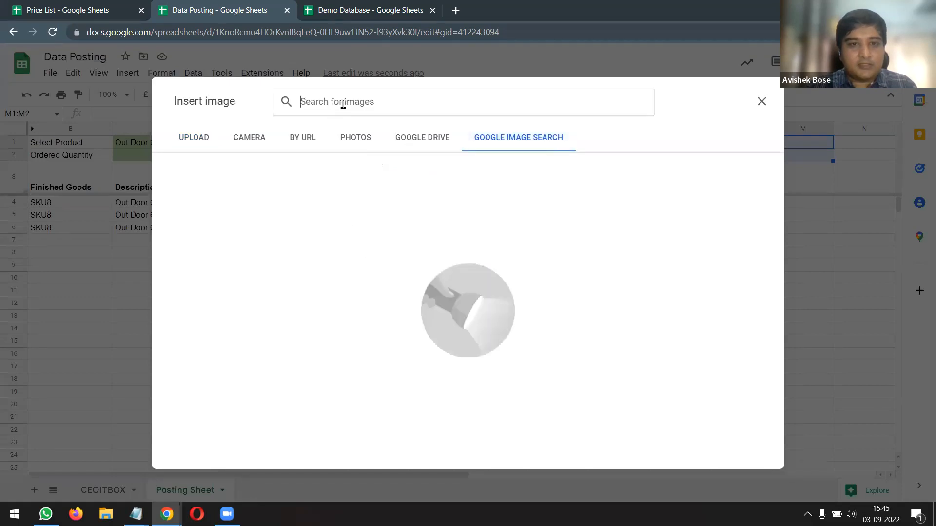
{"action": "type", "text": "Ru"}
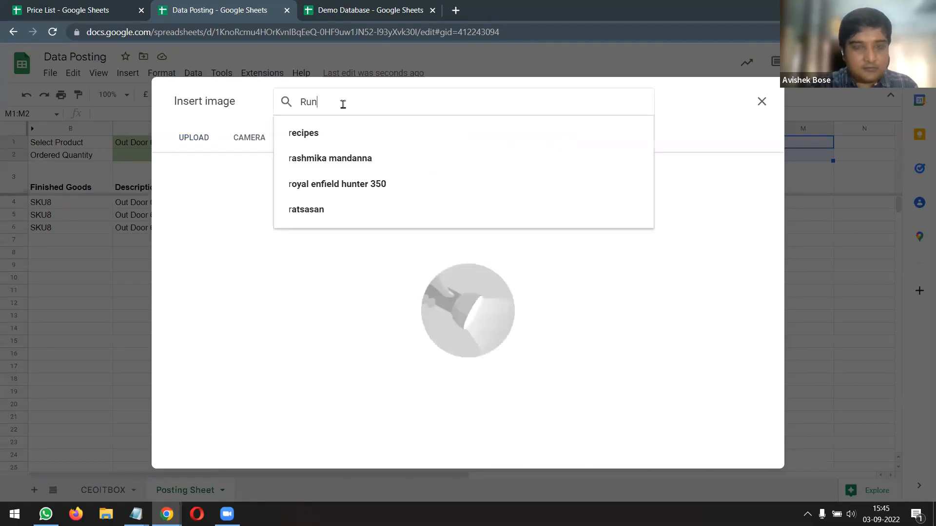
{"action": "type", "text": "n"}
{"action": "key", "text": "Return"}
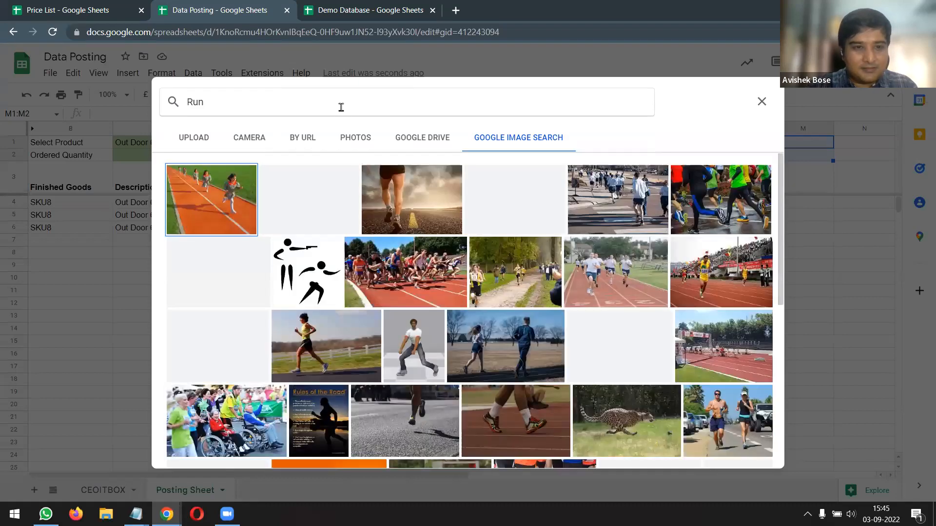
{"action": "scroll", "coordinate": [498, 257], "scroll_direction": "down", "scroll_amount": 12}
{"action": "scroll", "coordinate": [486, 261], "scroll_direction": "down", "scroll_amount": 10}
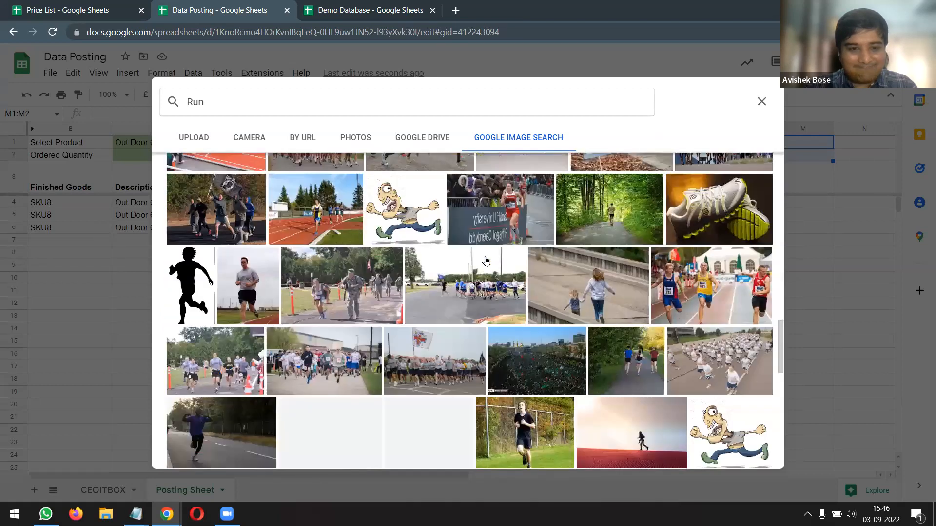
{"action": "scroll", "coordinate": [486, 261], "scroll_direction": "down", "scroll_amount": 6}
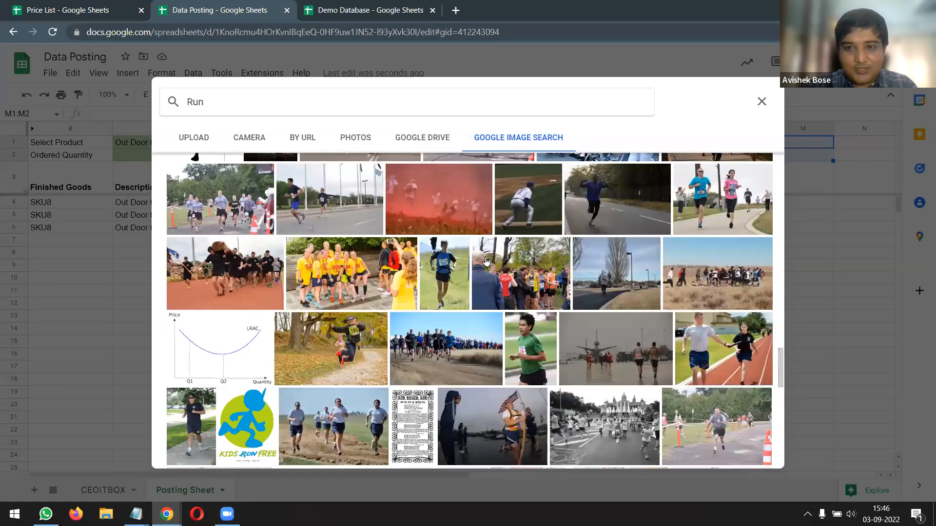
{"action": "scroll", "coordinate": [486, 260], "scroll_direction": "up", "scroll_amount": 20}
Try the blue Post image from a "post" search inside cell M1, and delete it again
{"action": "double_click", "coordinate": [184, 107]}
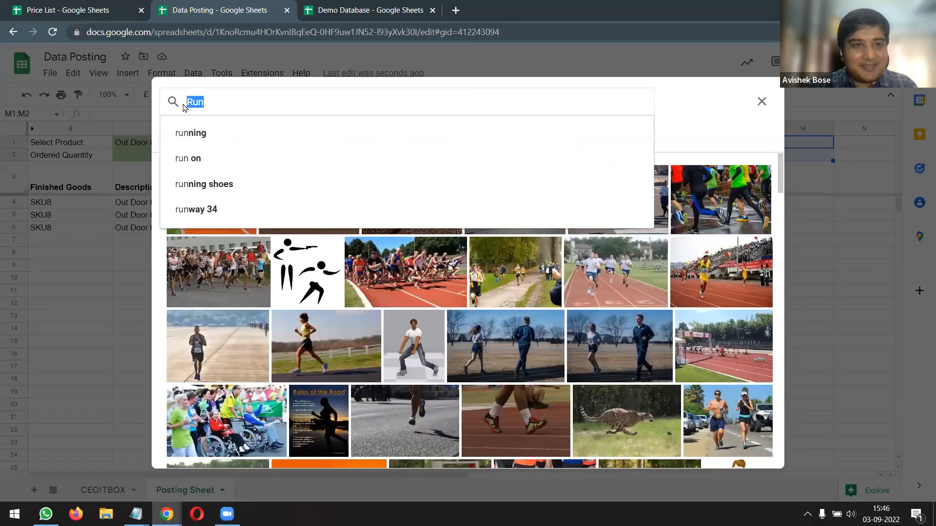
{"action": "type", "text": "post"}
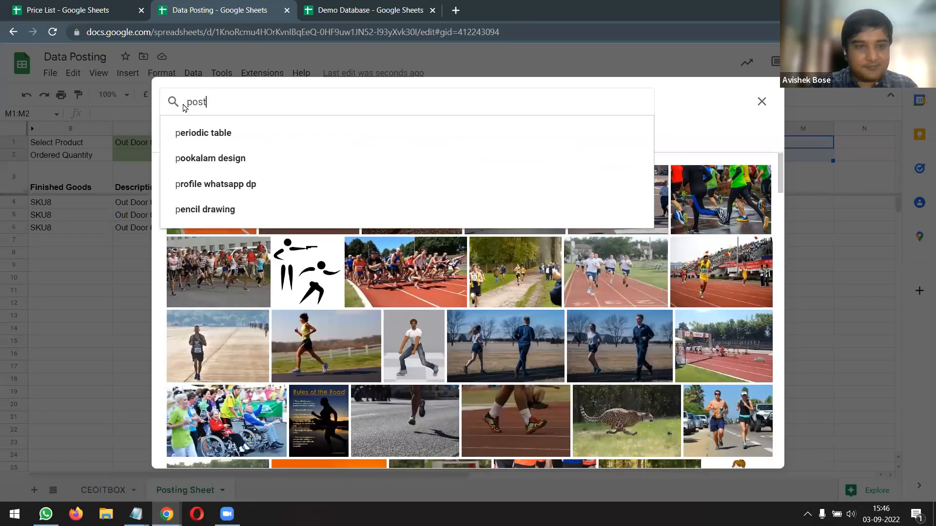
{"action": "key", "text": "Return"}
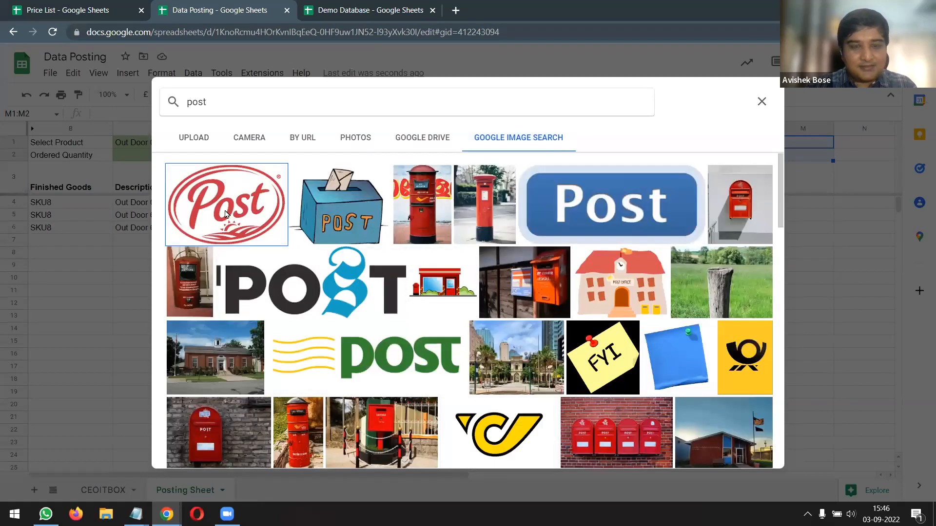
{"action": "double_click", "coordinate": [637, 211]}
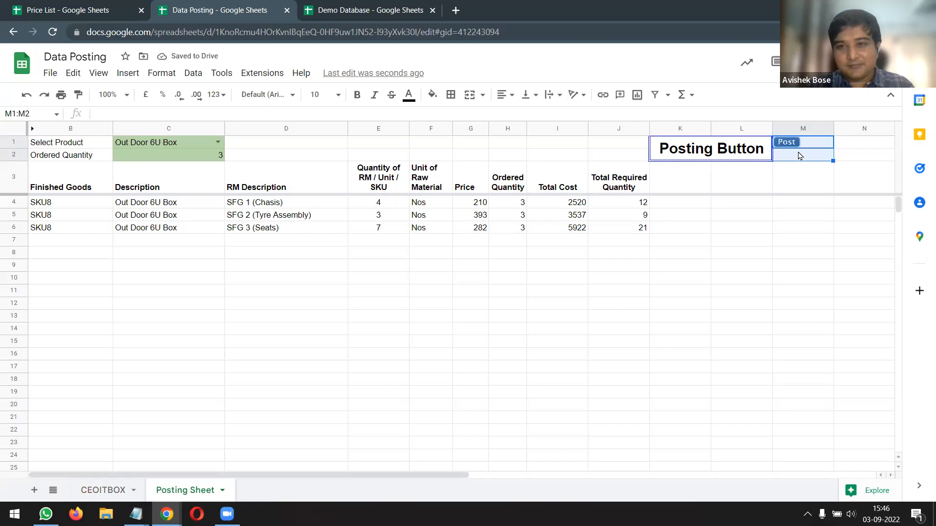
{"action": "left_click", "coordinate": [797, 146]}
{"action": "left_click", "coordinate": [798, 164]}
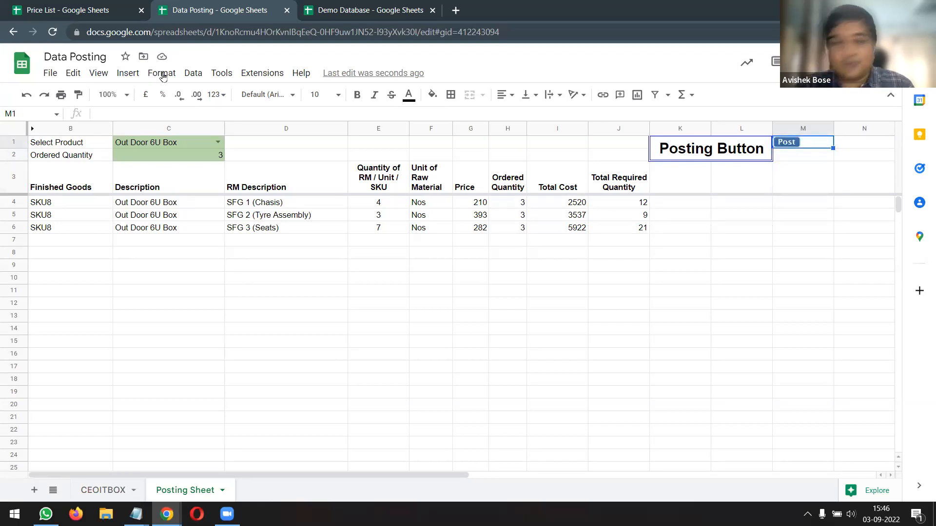
{"action": "key", "text": "Delete"}
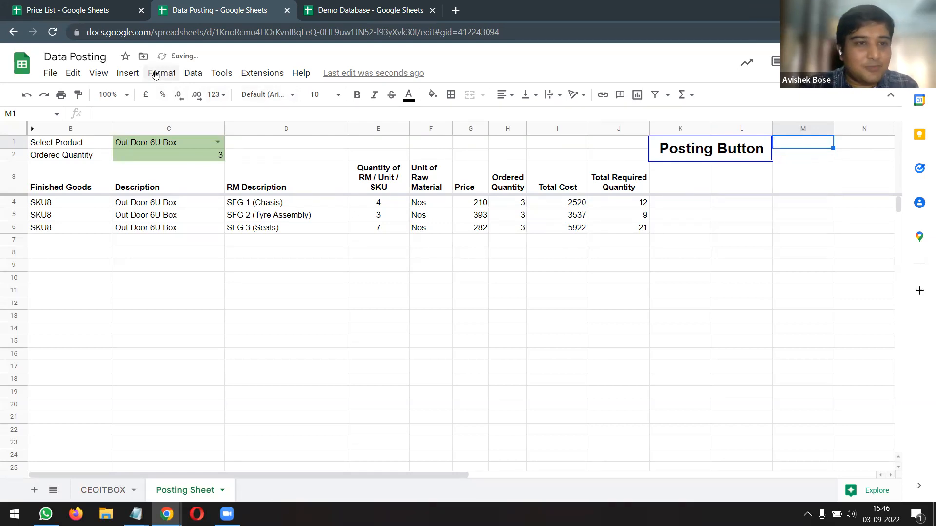
Insert the blue Post button image over the cells from a Google image search for "post"
{"action": "left_click", "coordinate": [128, 73]}
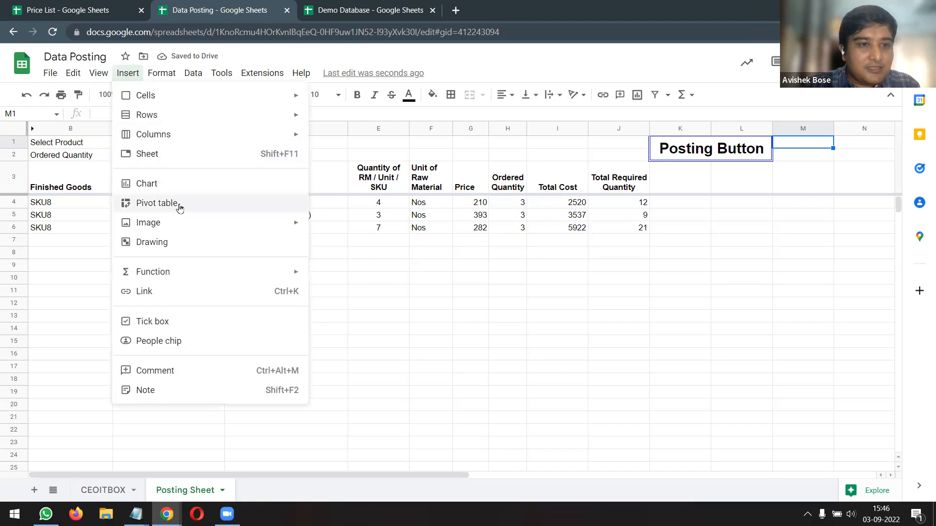
{"action": "mouse_move", "coordinate": [184, 224]}
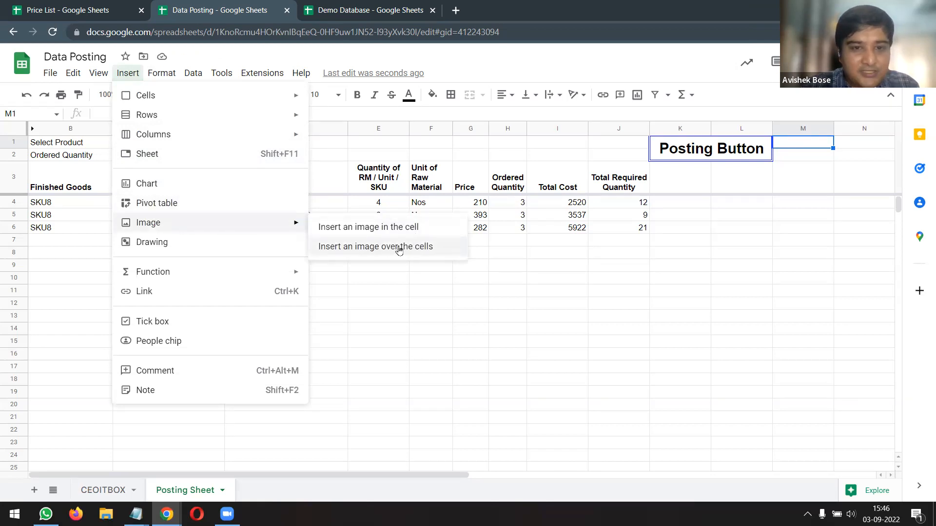
{"action": "left_click", "coordinate": [391, 252]}
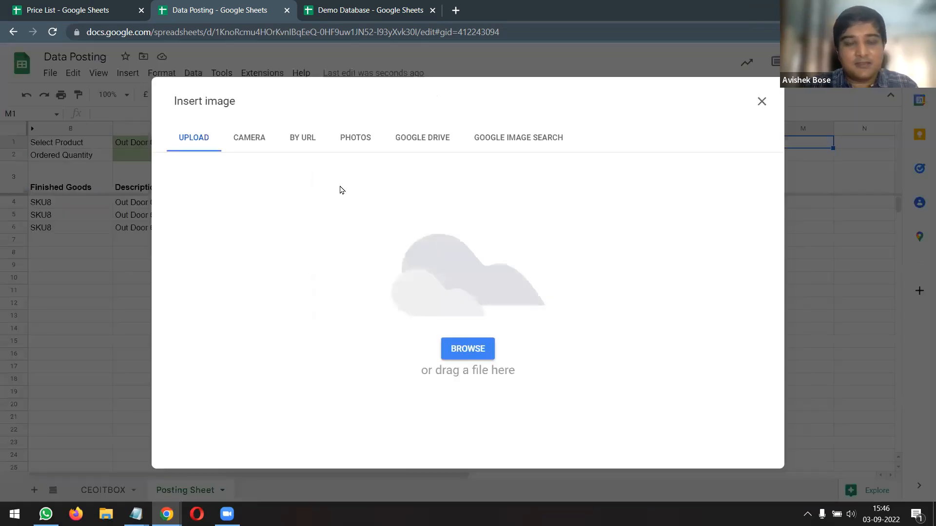
{"action": "left_click", "coordinate": [519, 141]}
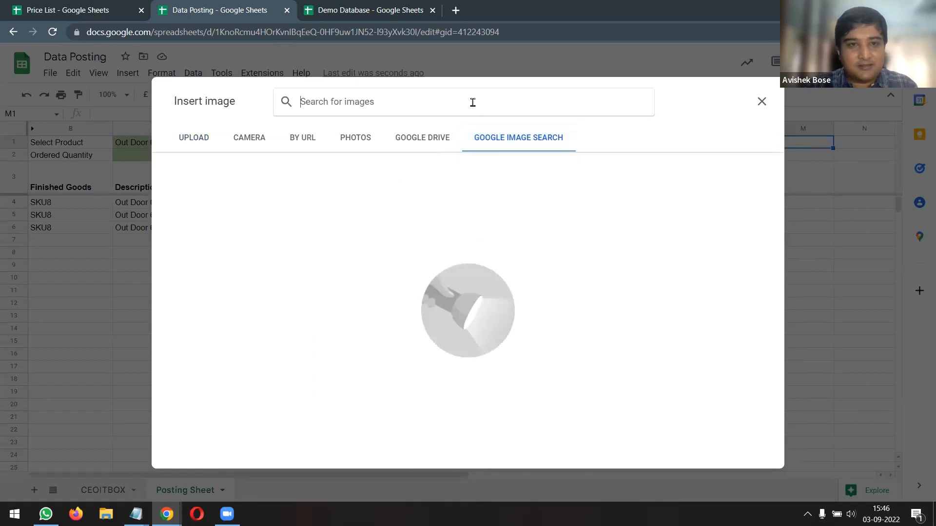
{"action": "type", "text": "post"}
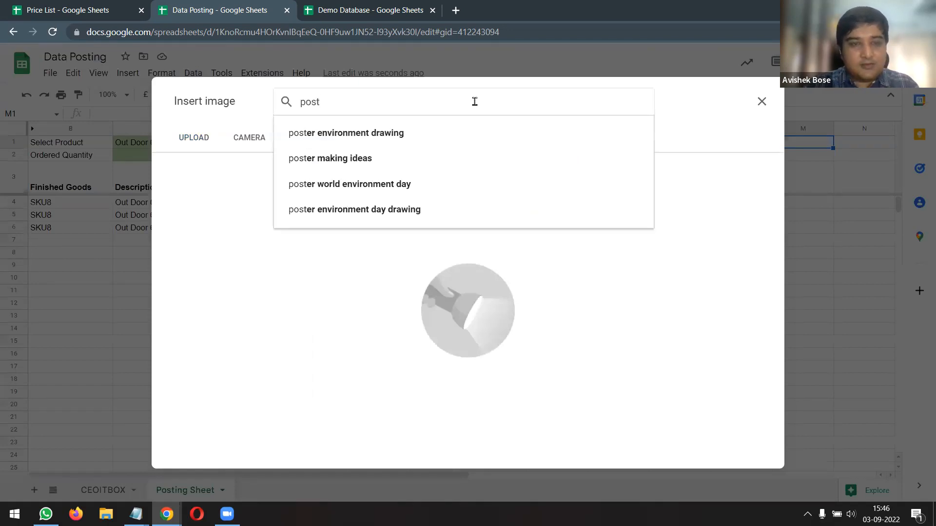
{"action": "key", "text": "Return"}
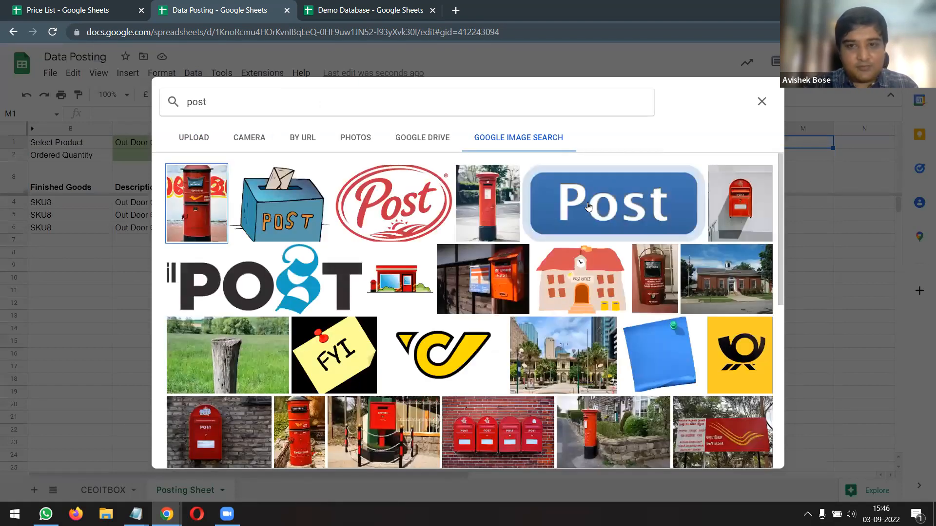
{"action": "double_click", "coordinate": [671, 197]}
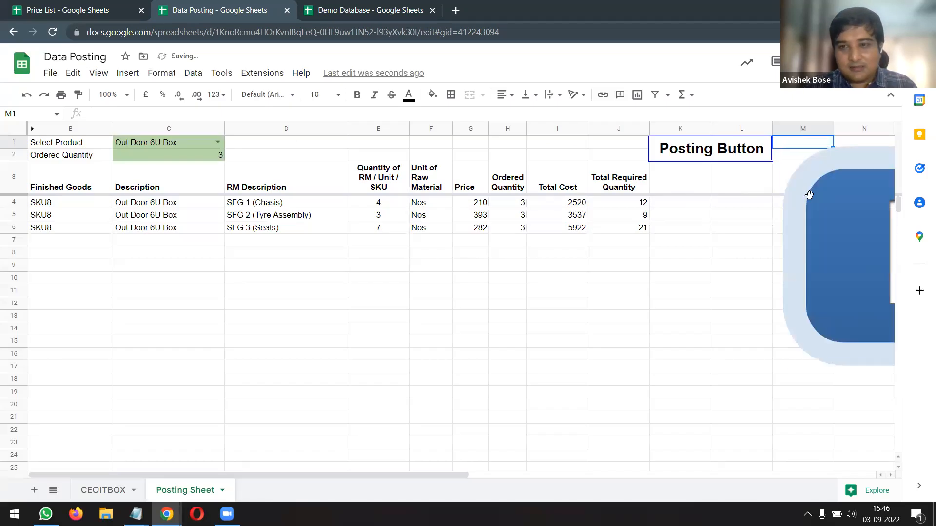
Clear the Posting Button text from the merged cells K1:L2
{"action": "left_click", "coordinate": [677, 152]}
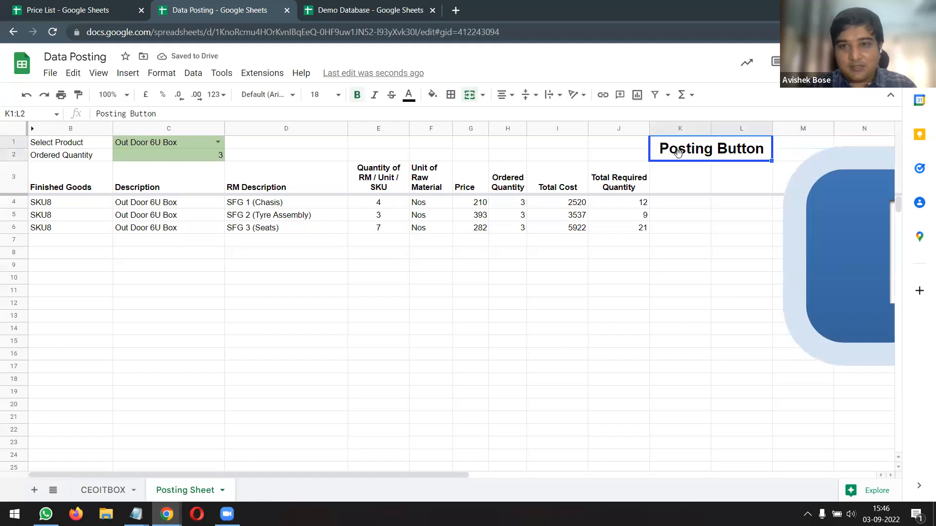
{"action": "key", "text": "Delete"}
{"action": "left_click_drag", "start_coordinate": [592, 142], "coordinate": [775, 161]}
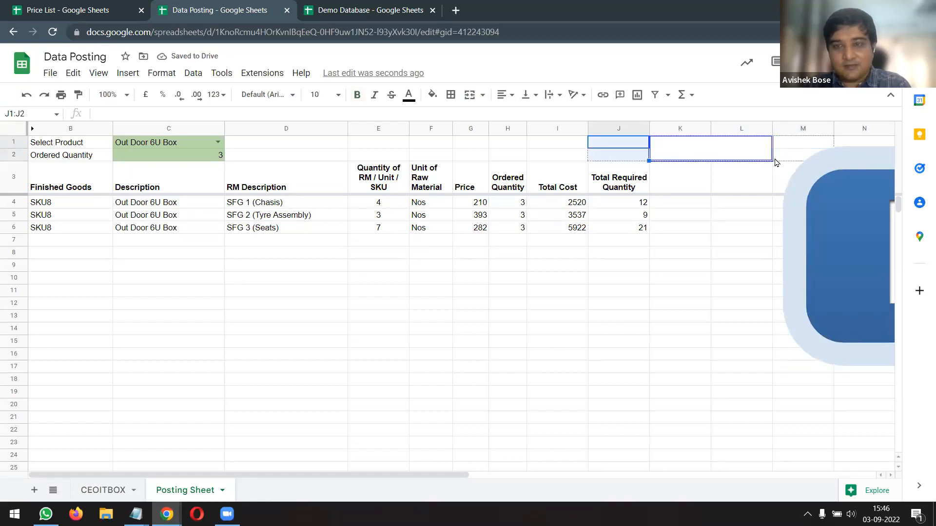
Shrink the Post image to button size and place it over columns K and L beside the header rows
{"action": "left_click", "coordinate": [751, 188]}
{"action": "left_click_drag", "start_coordinate": [812, 194], "coordinate": [449, 187]}
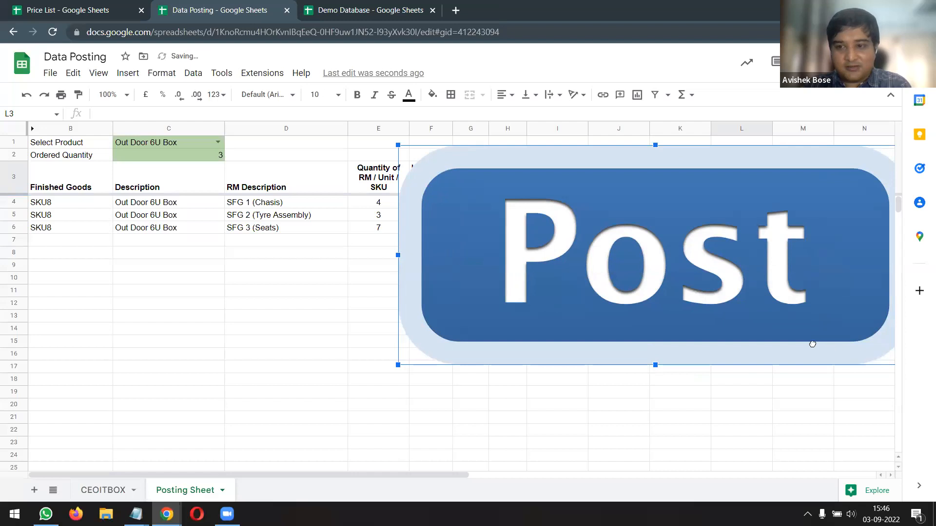
{"action": "left_click_drag", "start_coordinate": [775, 357], "coordinate": [361, 180]}
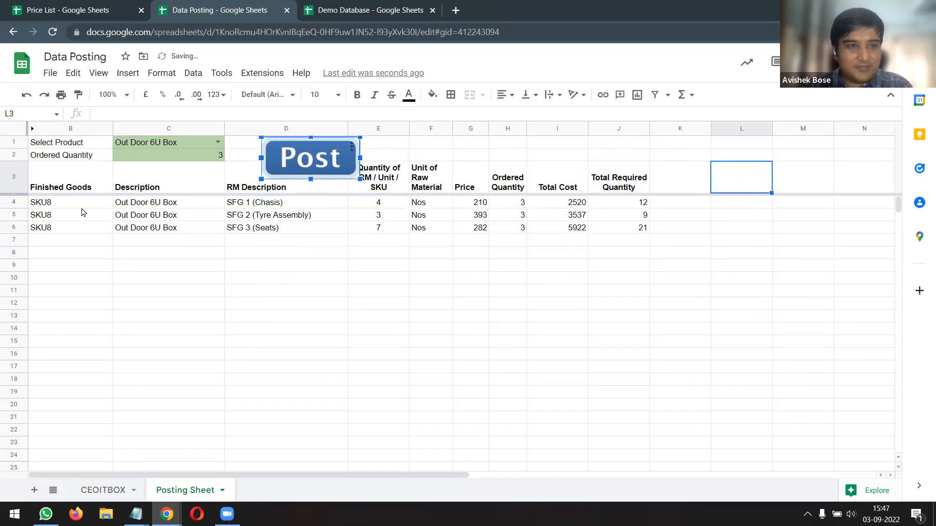
{"action": "left_click_drag", "start_coordinate": [311, 164], "coordinate": [713, 159]}
{"action": "left_click", "coordinate": [725, 198]}
Assign the script name "Demo Posting" to the Post image
{"action": "left_click", "coordinate": [729, 164]}
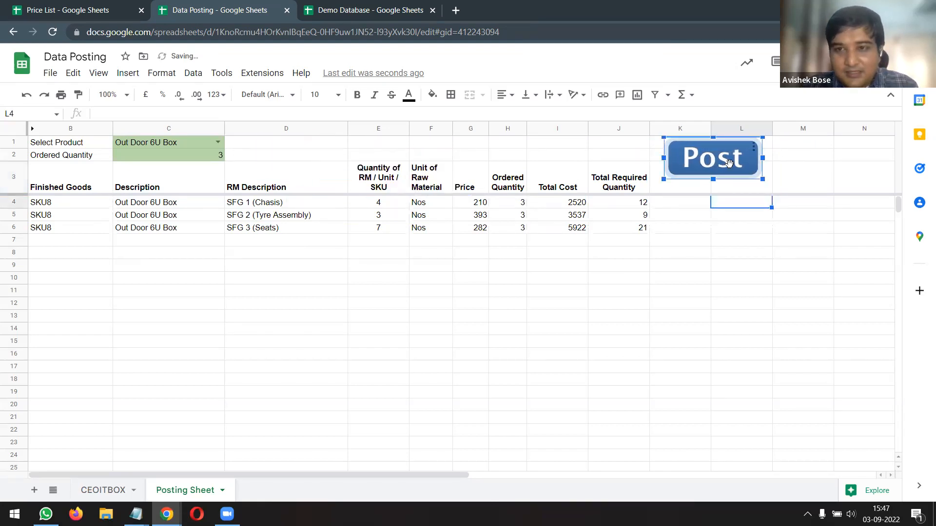
{"action": "left_click", "coordinate": [754, 156]}
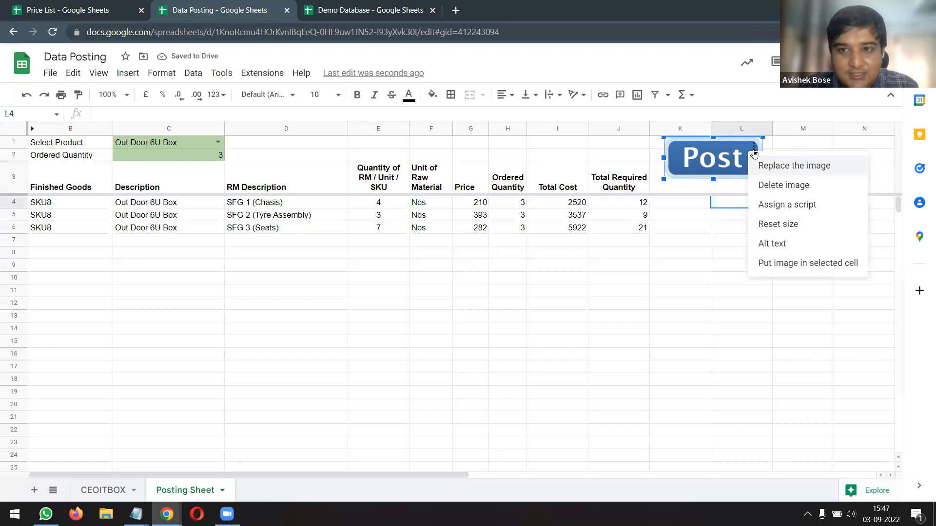
{"action": "left_click", "coordinate": [788, 206]}
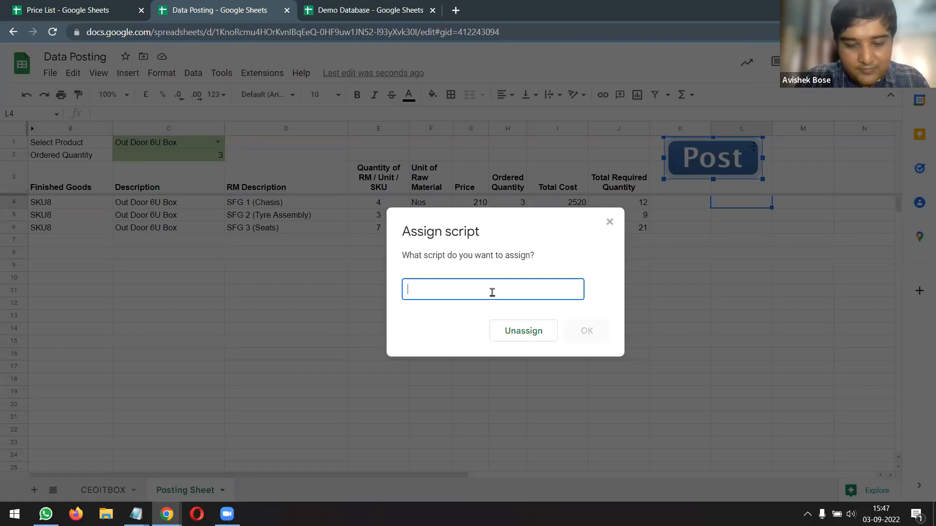
{"action": "type", "text": "Demo Posting"}
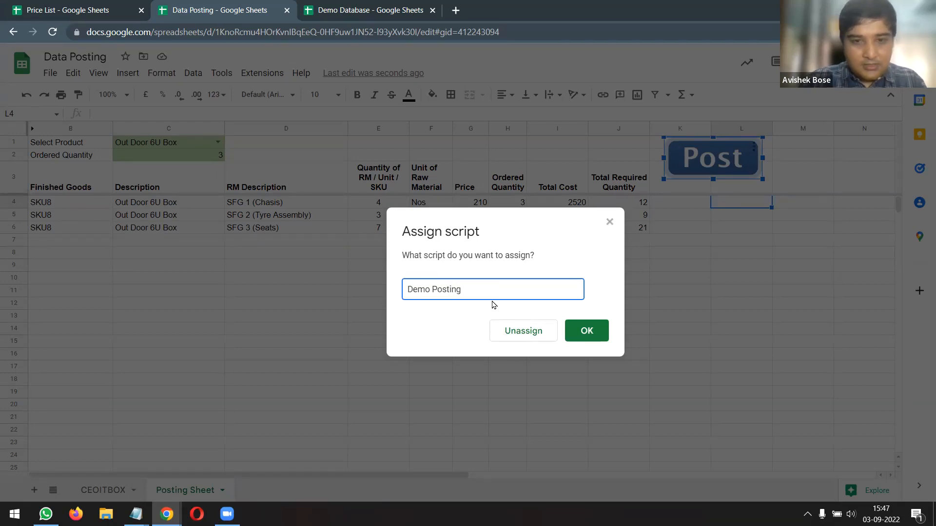
{"action": "left_click", "coordinate": [590, 331]}
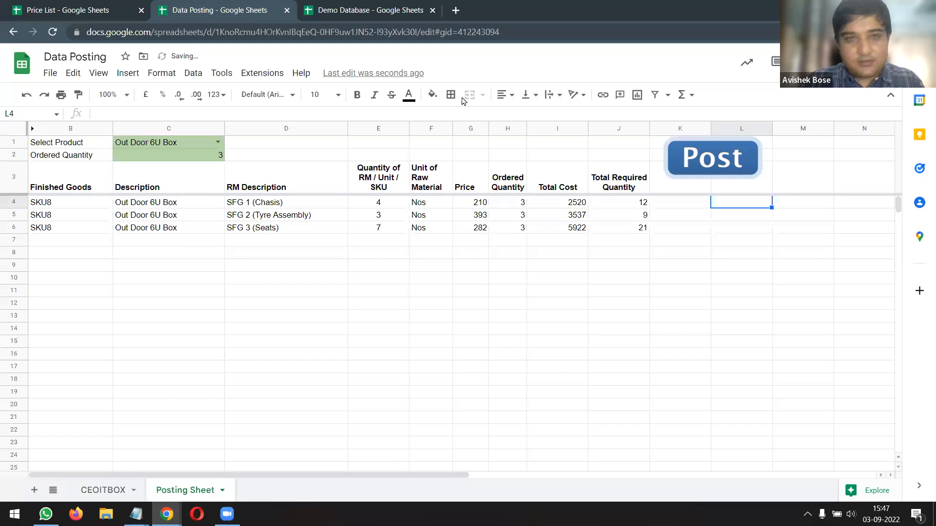
Try to run the script assigned to the Post image and look up the recorded macro's name in the macro list
{"action": "left_click", "coordinate": [703, 164]}
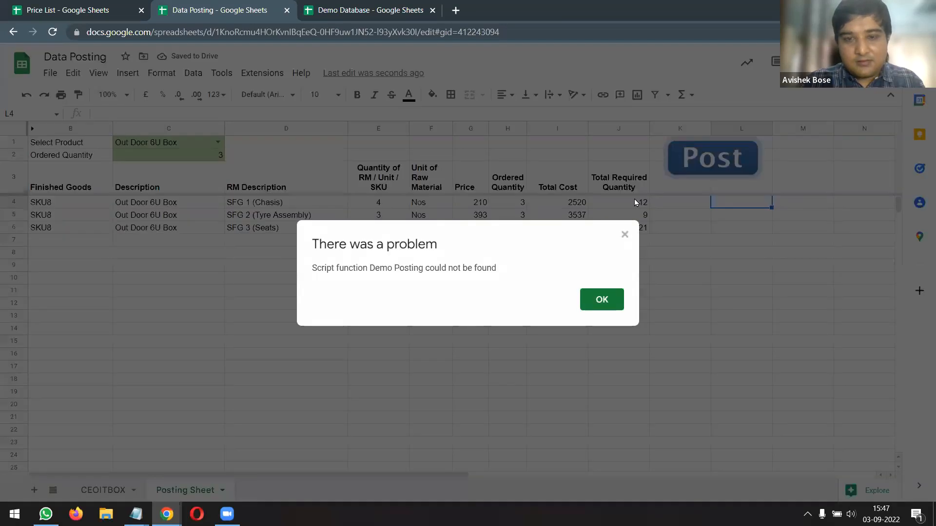
{"action": "left_click", "coordinate": [602, 299]}
{"action": "left_click", "coordinate": [263, 73]}
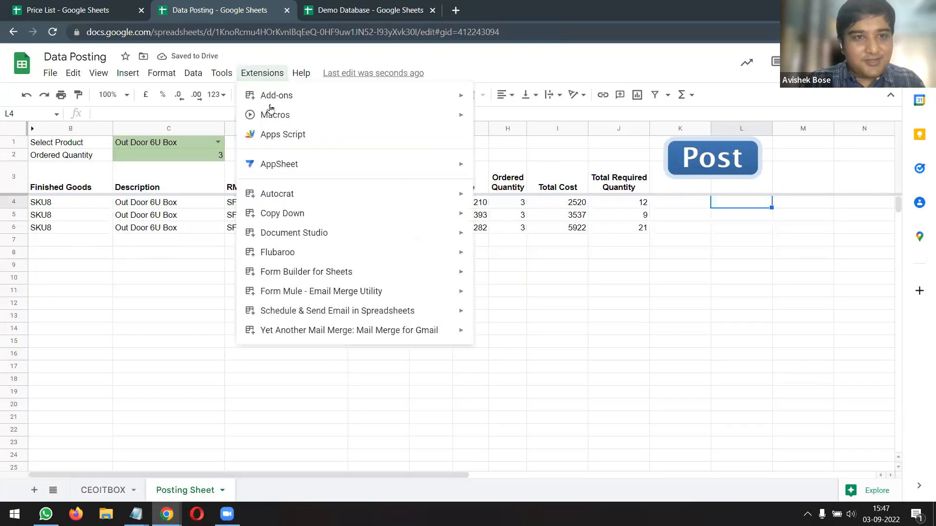
{"action": "mouse_move", "coordinate": [305, 115]}
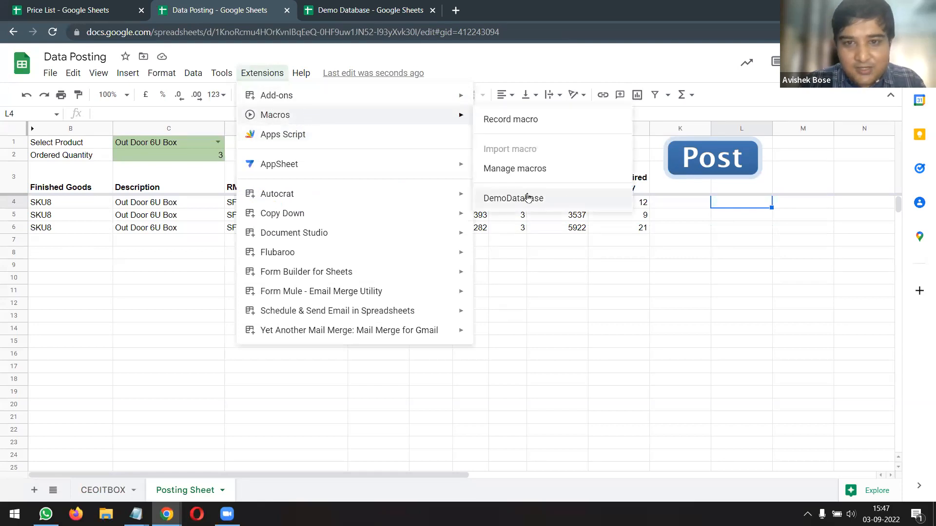
{"action": "left_click", "coordinate": [736, 161]}
{"action": "left_click", "coordinate": [619, 298]}
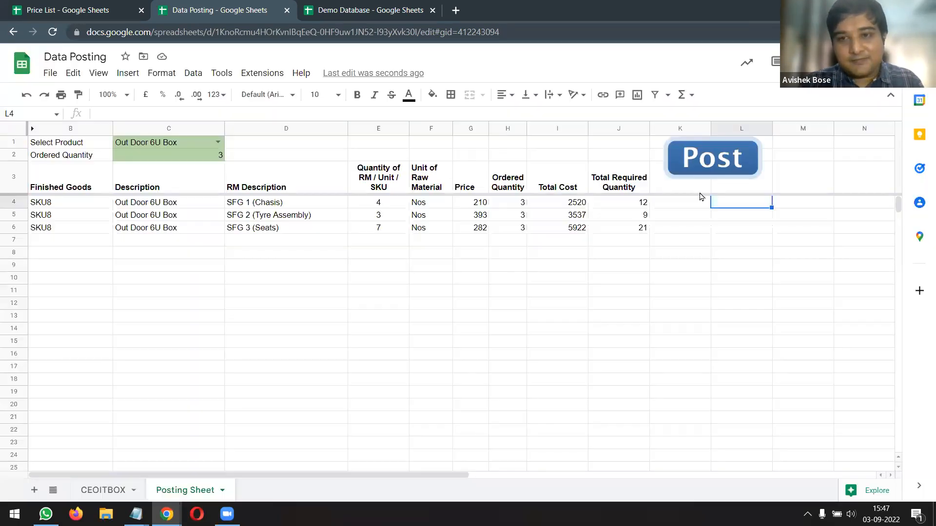
Reassign the script of the Post image to "DemoDatabase"
{"action": "left_click", "coordinate": [758, 157]}
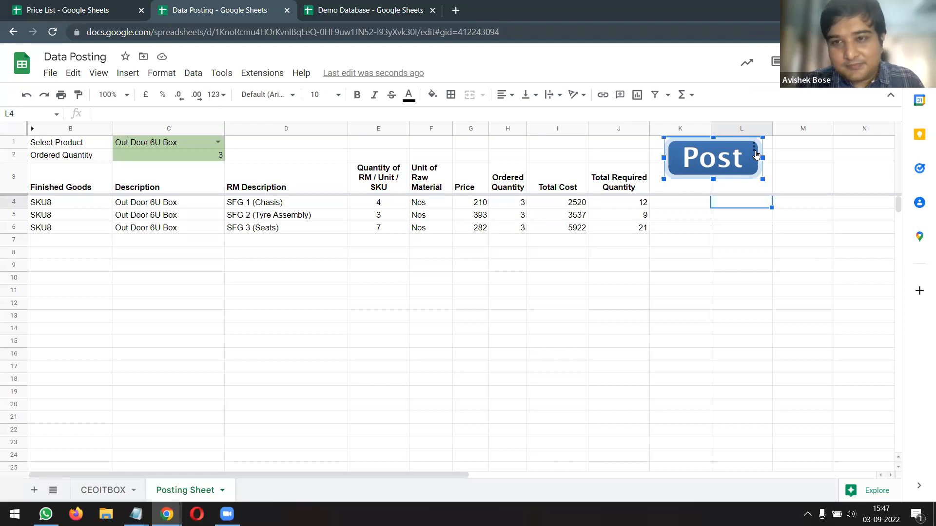
{"action": "left_click", "coordinate": [263, 72]}
{"action": "mouse_move", "coordinate": [314, 119]}
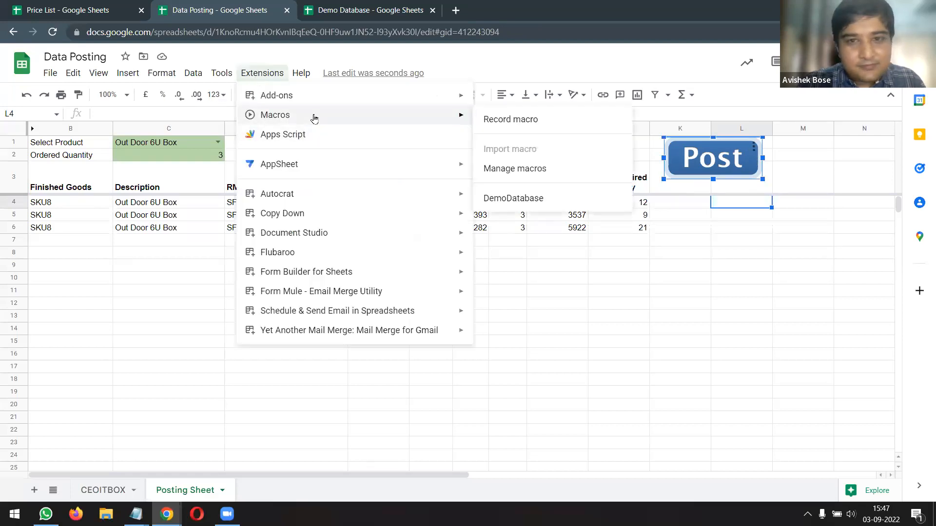
{"action": "left_click", "coordinate": [754, 147]}
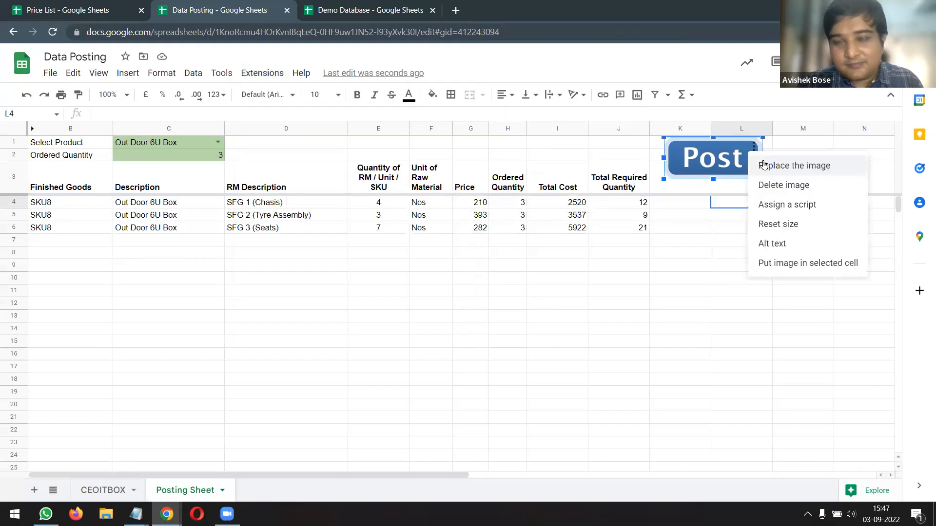
{"action": "left_click", "coordinate": [773, 205]}
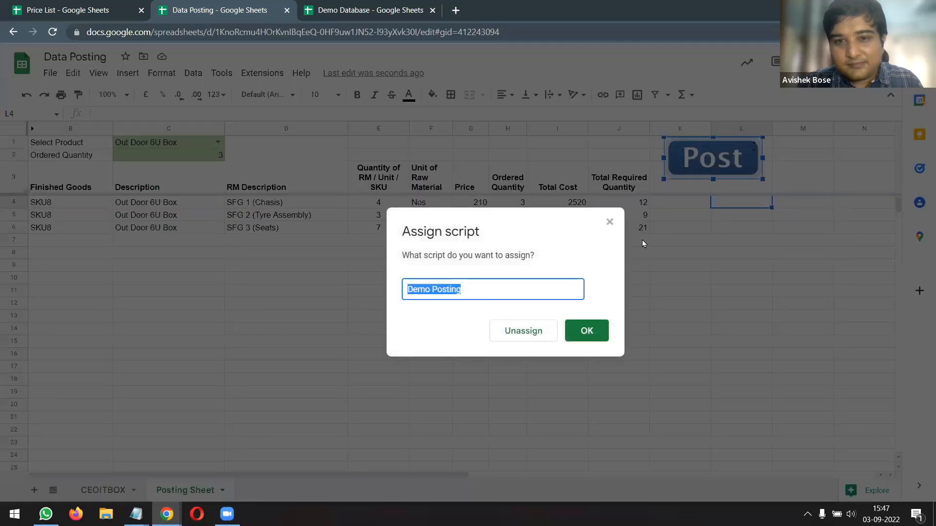
{"action": "type", "text": "De"}
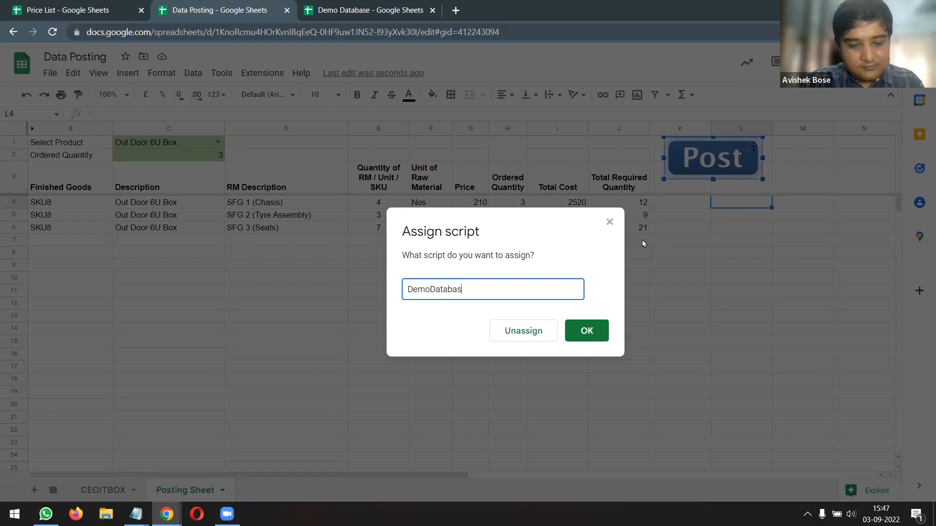
{"action": "type", "text": "mo Database"}
{"action": "left_click", "coordinate": [587, 331]}
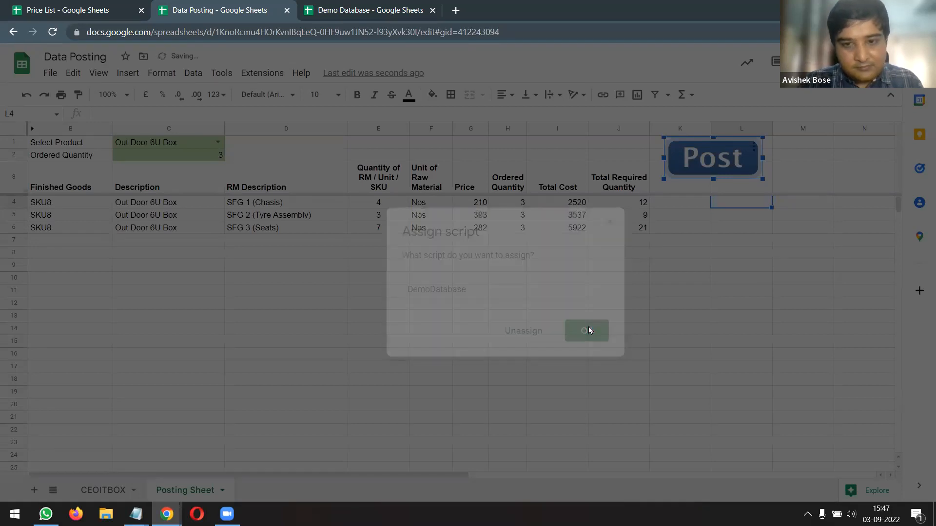
{"action": "left_click", "coordinate": [690, 258]}
Run the Post image's script to post the Out Door 6U Box rows and switch to the Demo Database
{"action": "left_click", "coordinate": [707, 162]}
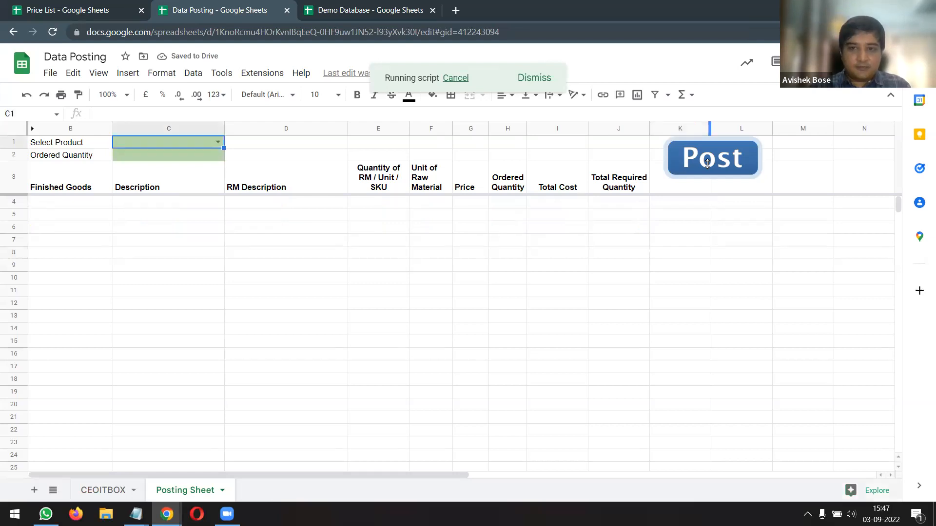
{"action": "left_click", "coordinate": [311, 240]}
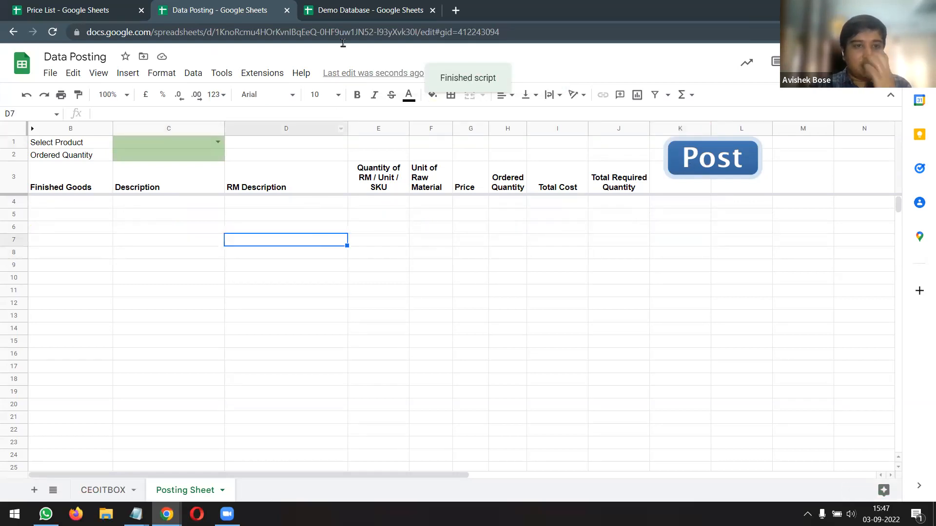
{"action": "left_click", "coordinate": [366, 10]}
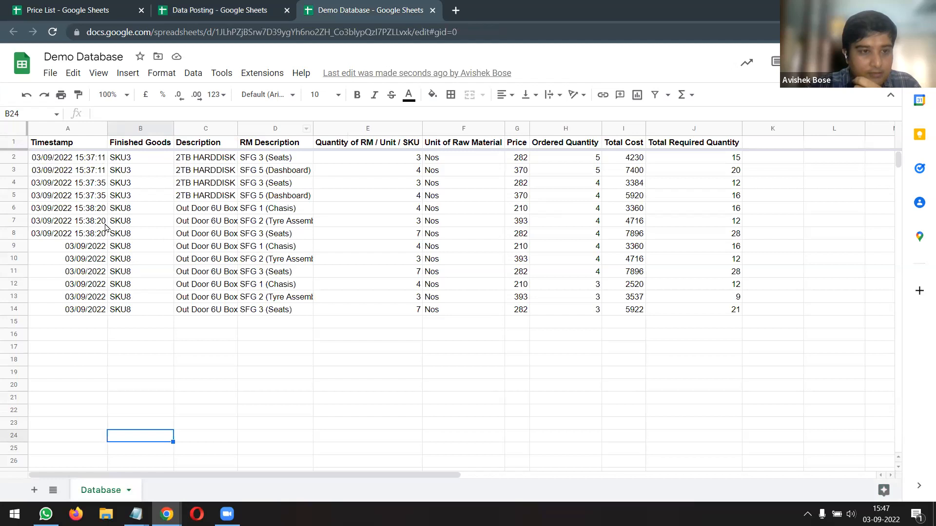
Format the Timestamp column of the Demo Database as Date time
{"action": "left_click", "coordinate": [68, 128]}
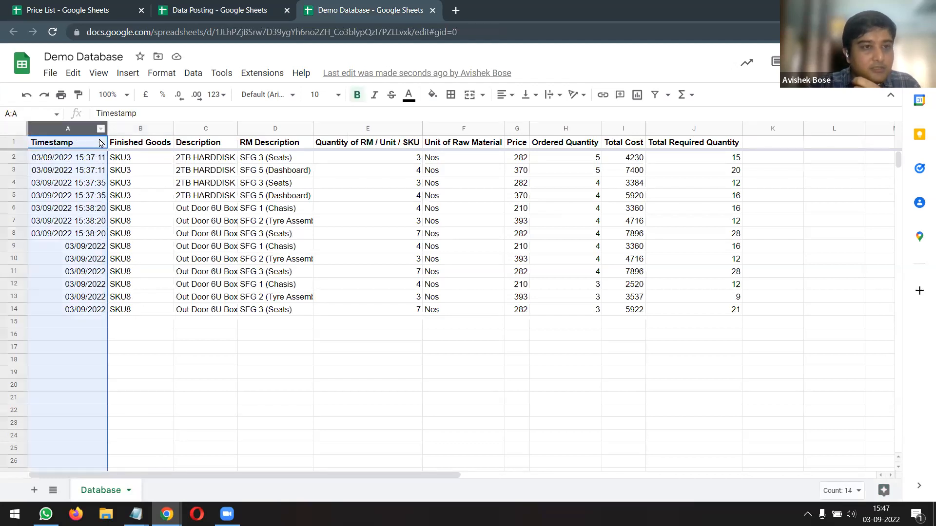
{"action": "left_click", "coordinate": [226, 99]}
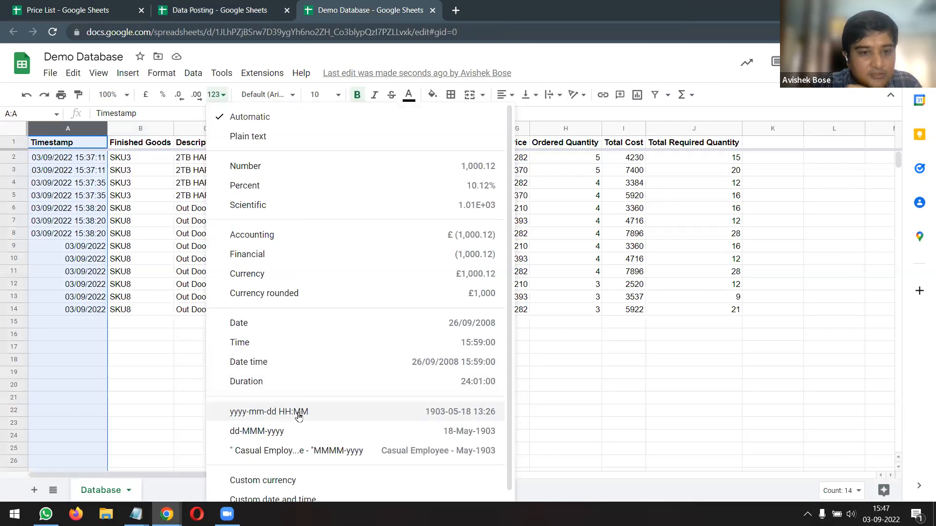
{"action": "left_click", "coordinate": [299, 363]}
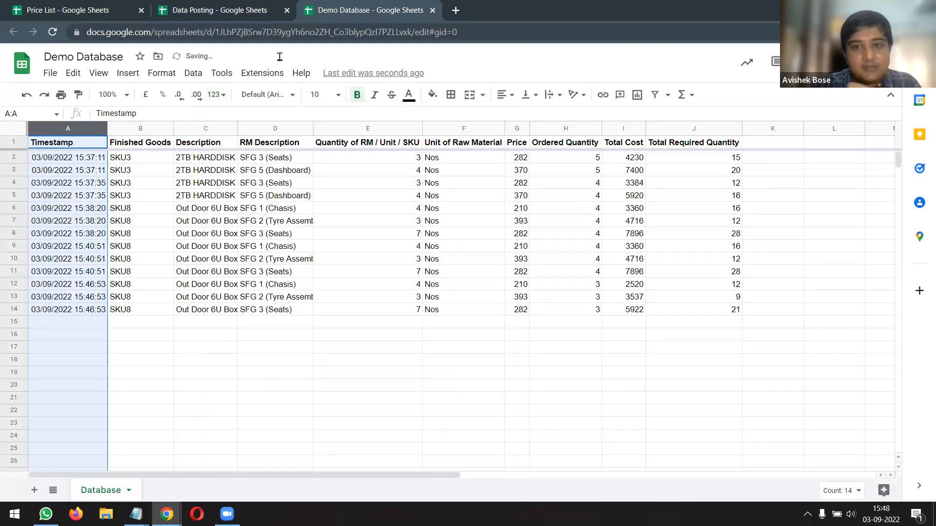
Move the Demo Database into its own window and arrange it side by side with the Data Posting sheet
{"action": "left_click", "coordinate": [219, 10]}
{"action": "left_click", "coordinate": [218, 145]}
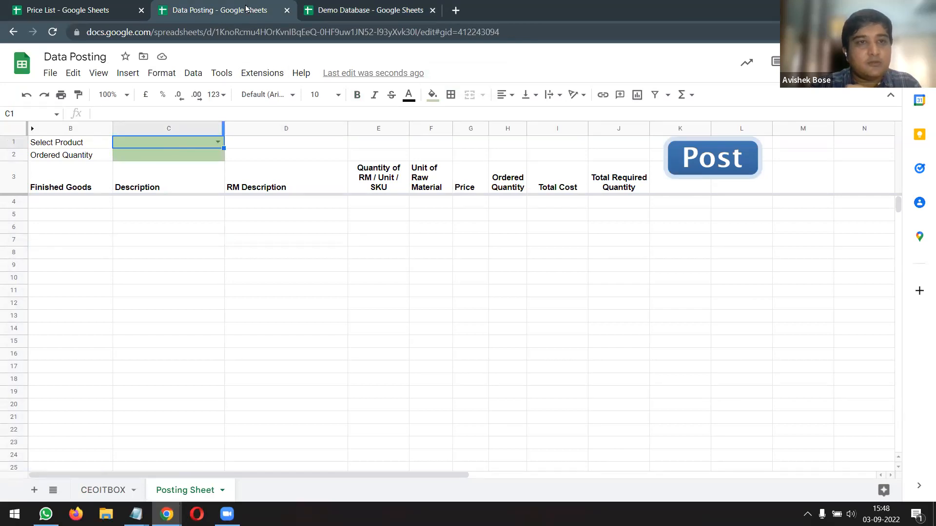
{"action": "left_click_drag", "start_coordinate": [331, 11], "coordinate": [456, 64]}
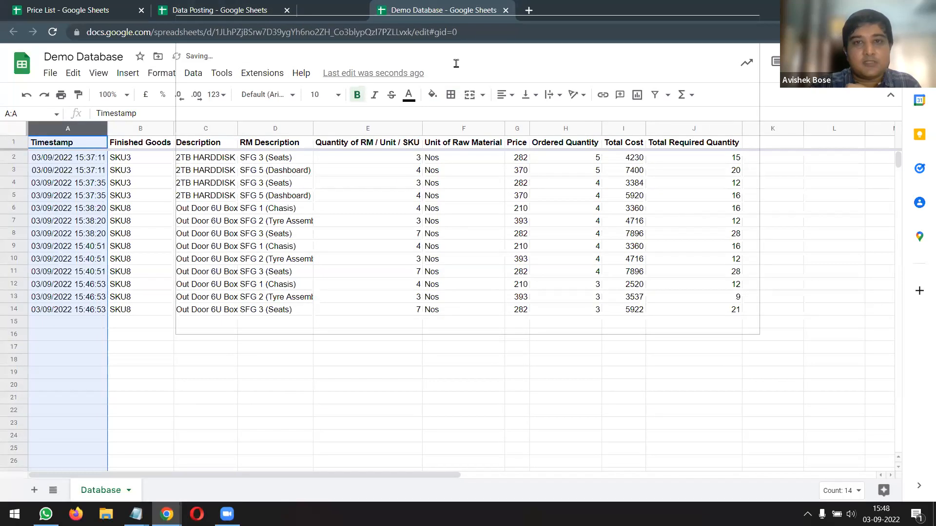
{"action": "key", "text": "super+Right"}
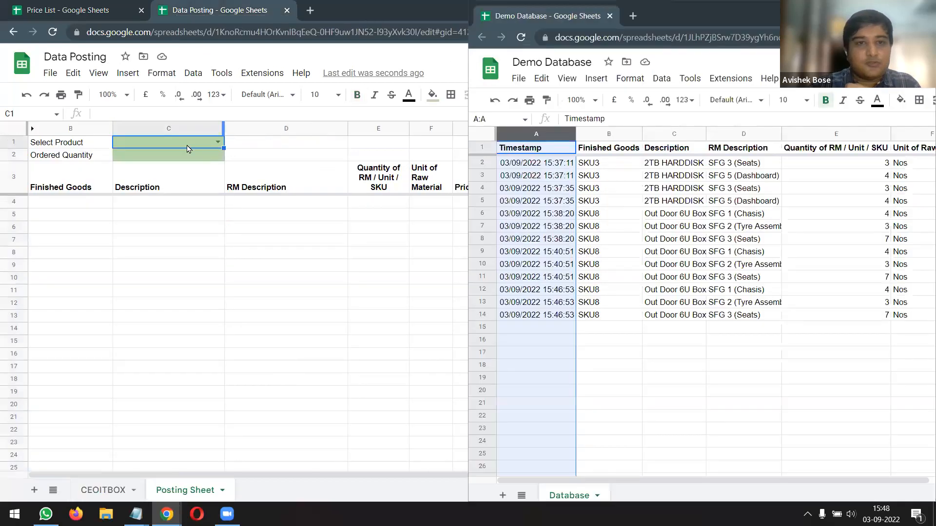
{"action": "left_click", "coordinate": [195, 127]}
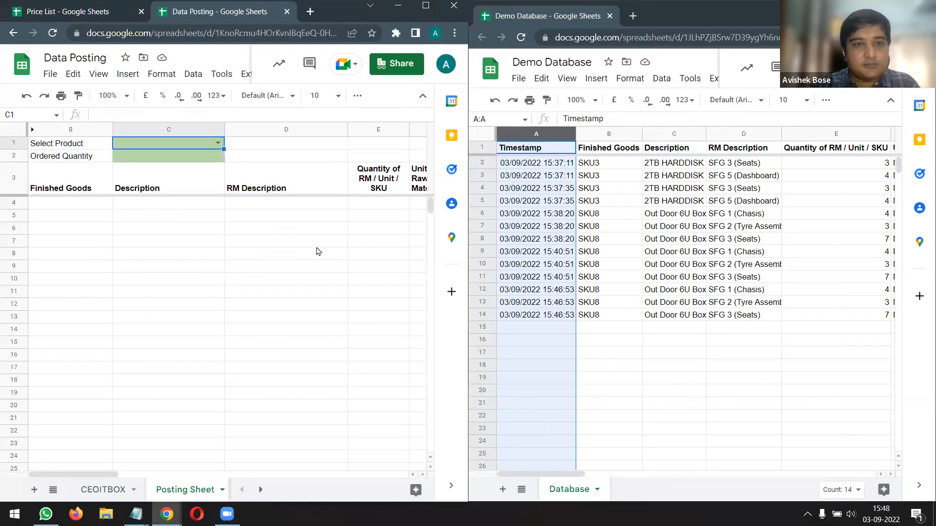
{"action": "left_click", "coordinate": [297, 243]}
{"action": "left_click", "coordinate": [533, 215]}
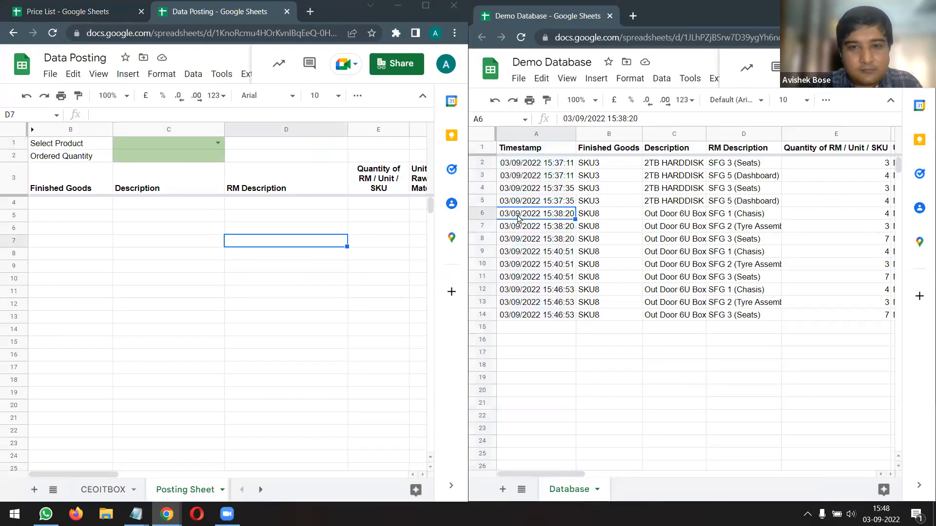
Choose SFG 3 (Seats) as the product in the posting sheet and set its ordered quantity to 1
{"action": "left_click", "coordinate": [176, 145]}
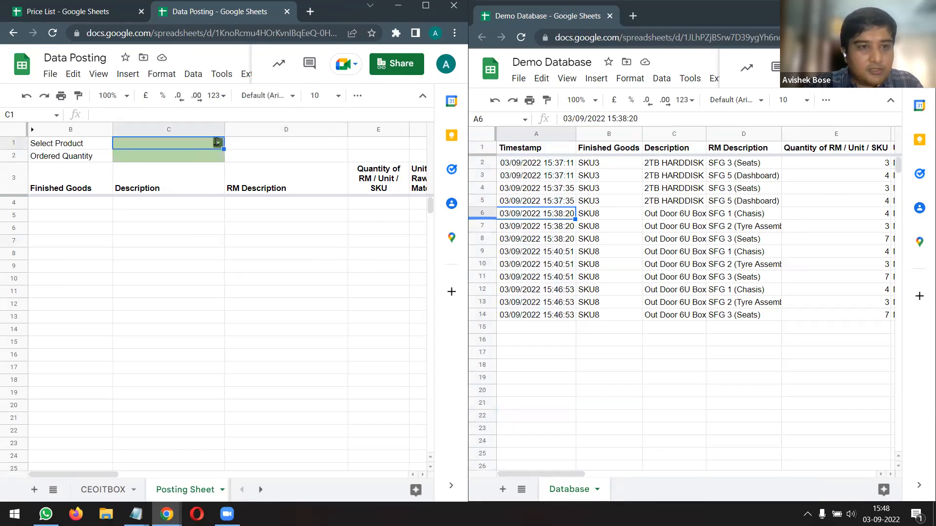
{"action": "left_click", "coordinate": [216, 142]}
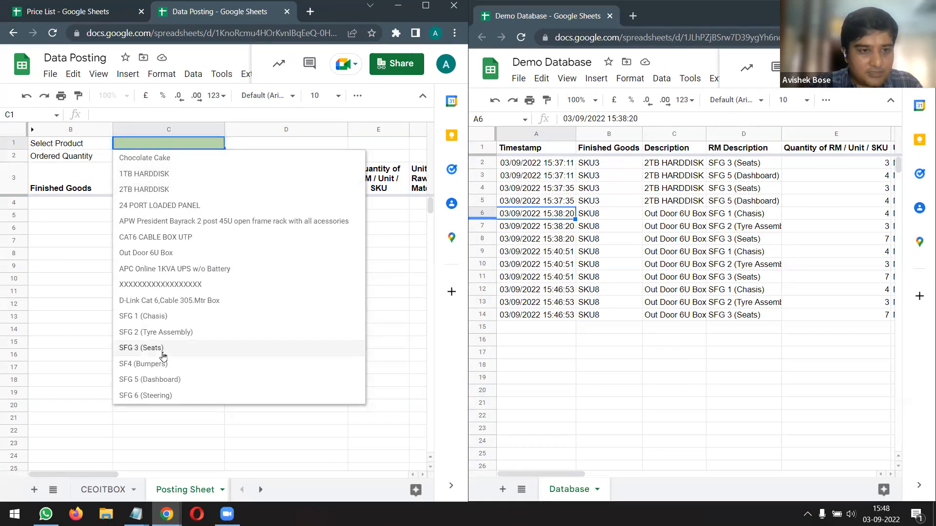
{"action": "left_click", "coordinate": [162, 349]}
{"action": "left_click", "coordinate": [185, 161]}
{"action": "type", "text": "1"}
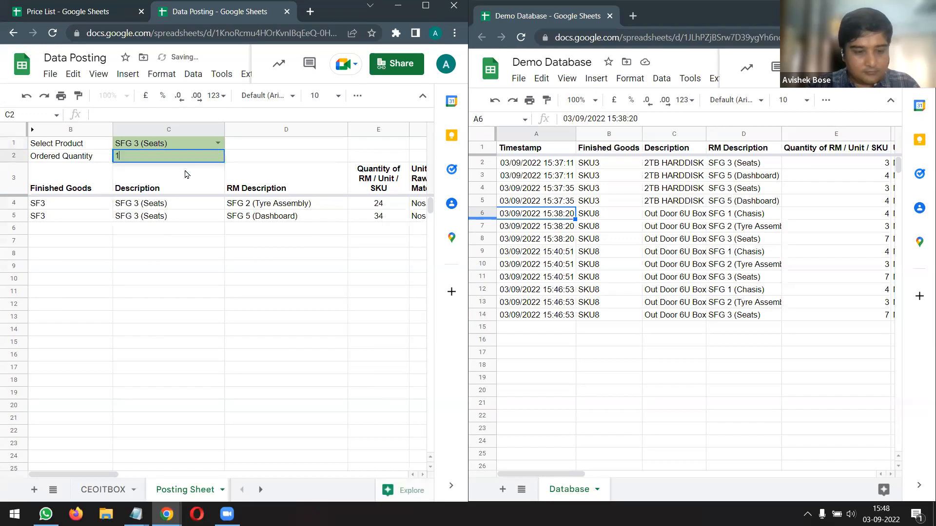
{"action": "left_click", "coordinate": [188, 216]}
{"action": "left_click", "coordinate": [215, 230]}
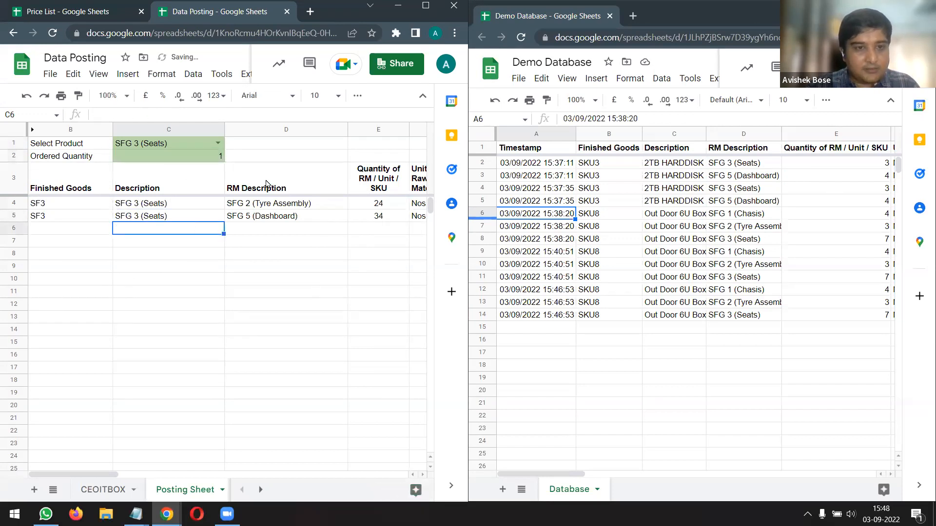
Post the SFG 3 (Seats) rows to the Demo Database with the Post image
{"action": "left_click_drag", "start_coordinate": [112, 474], "coordinate": [214, 475]}
{"action": "left_click", "coordinate": [288, 174]}
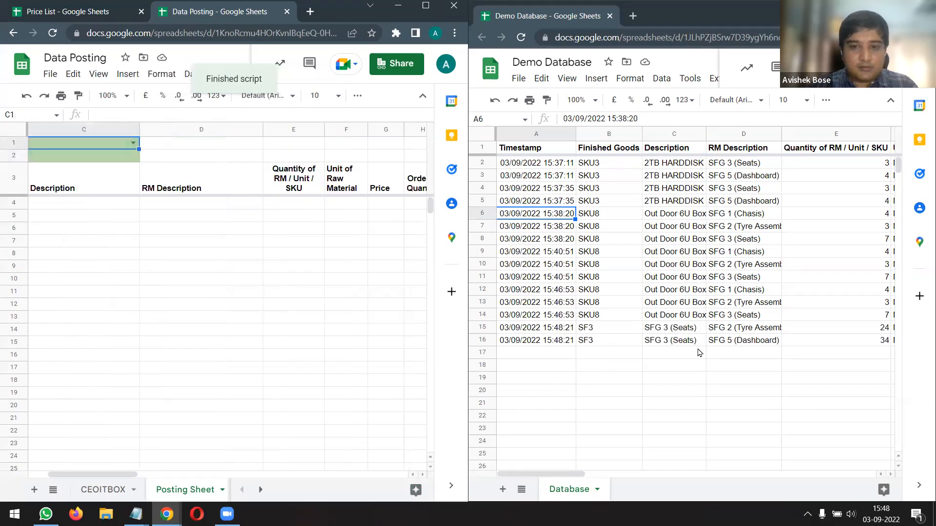
{"action": "mouse_move", "coordinate": [545, 475]}
{"action": "left_mouse_down"}
{"action": "mouse_move", "coordinate": [664, 478]}
{"action": "mouse_move", "coordinate": [556, 476]}
{"action": "left_mouse_up"}
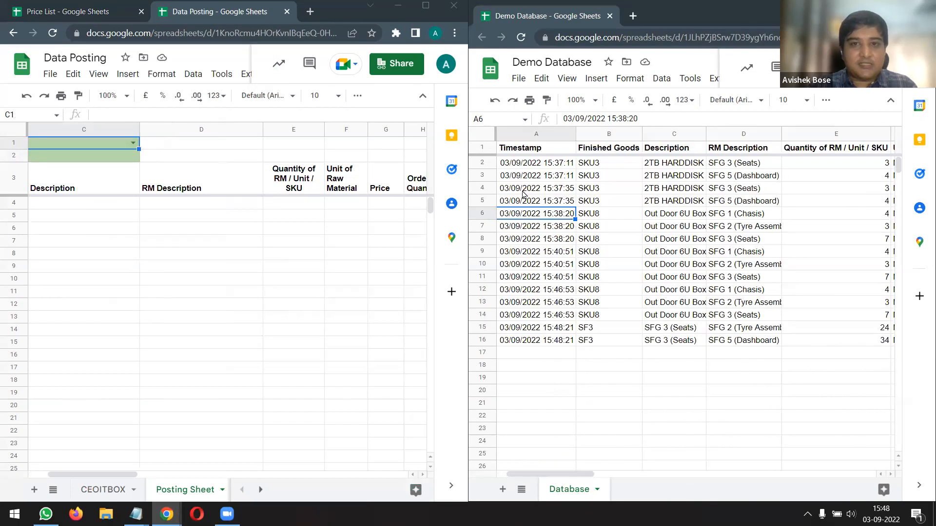
Create a pivot table from Database columns A:J on a new sheet and maximize the Demo Database window
{"action": "left_click_drag", "start_coordinate": [530, 136], "coordinate": [704, 185]}
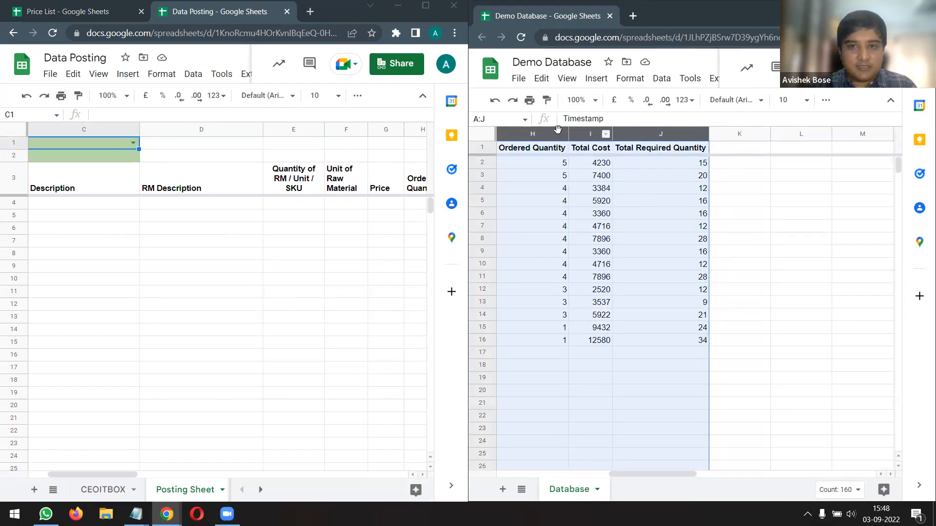
{"action": "left_click", "coordinate": [596, 78]}
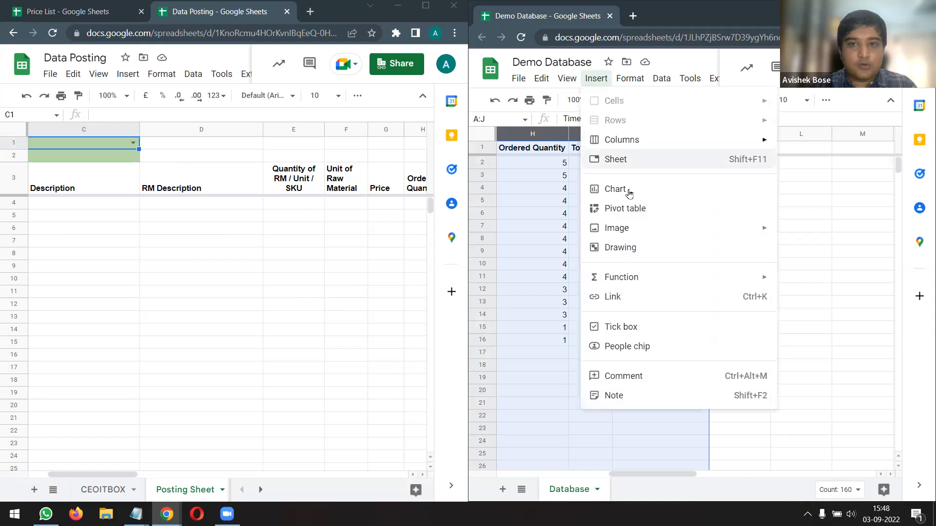
{"action": "left_click", "coordinate": [629, 208]}
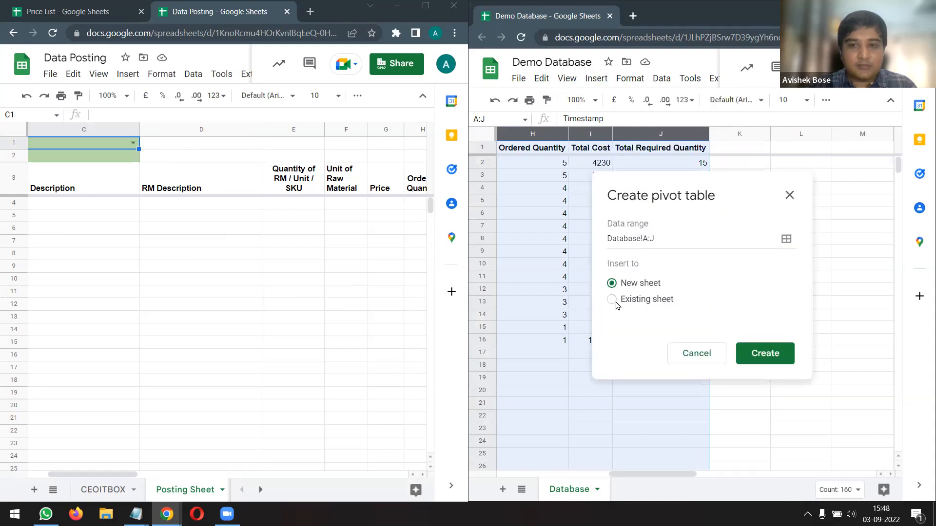
{"action": "left_click", "coordinate": [756, 350]}
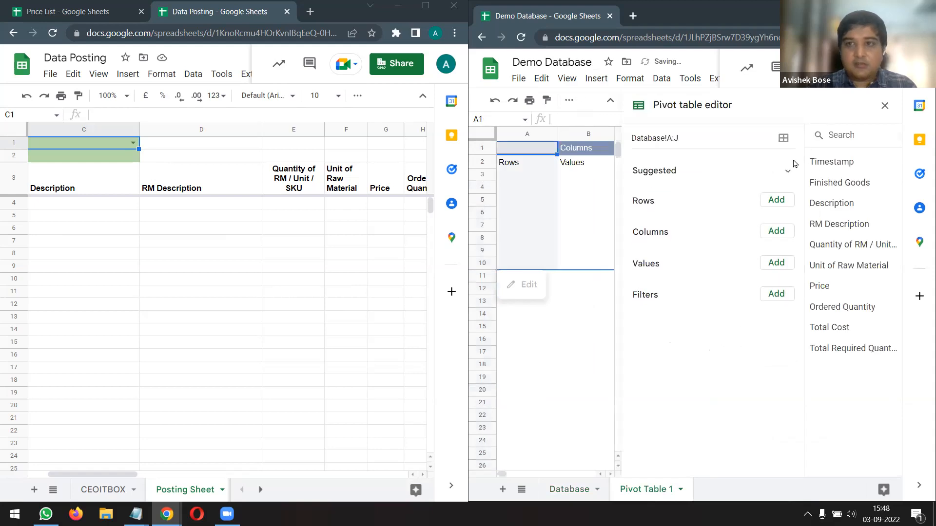
{"action": "left_click", "coordinate": [894, 9]}
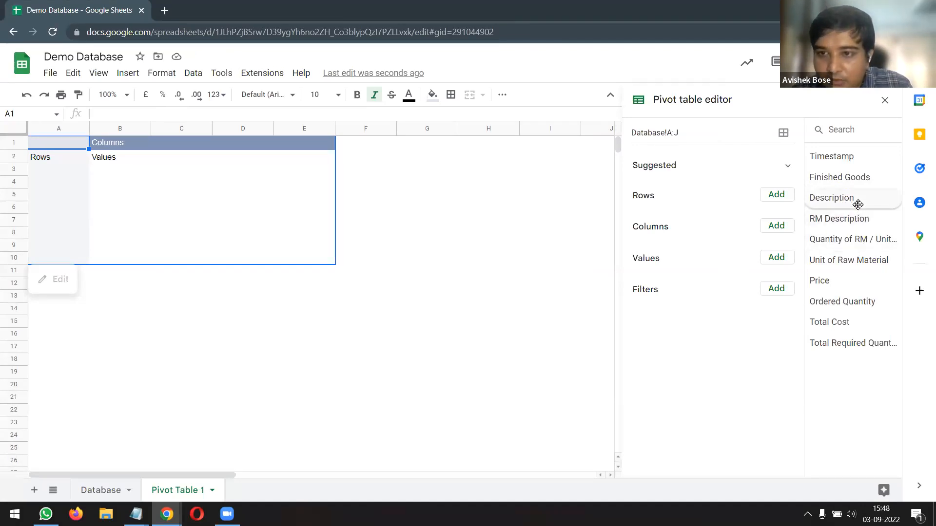
Add Description to the pivot table both as a row field and as a COUNTA value
{"action": "left_click_drag", "start_coordinate": [858, 204], "coordinate": [698, 220]}
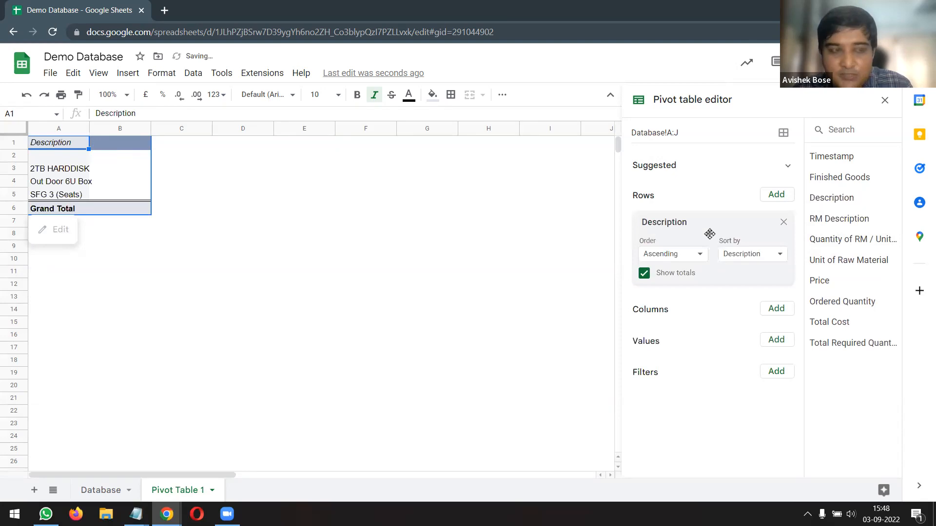
{"action": "left_click_drag", "start_coordinate": [846, 199], "coordinate": [671, 365]}
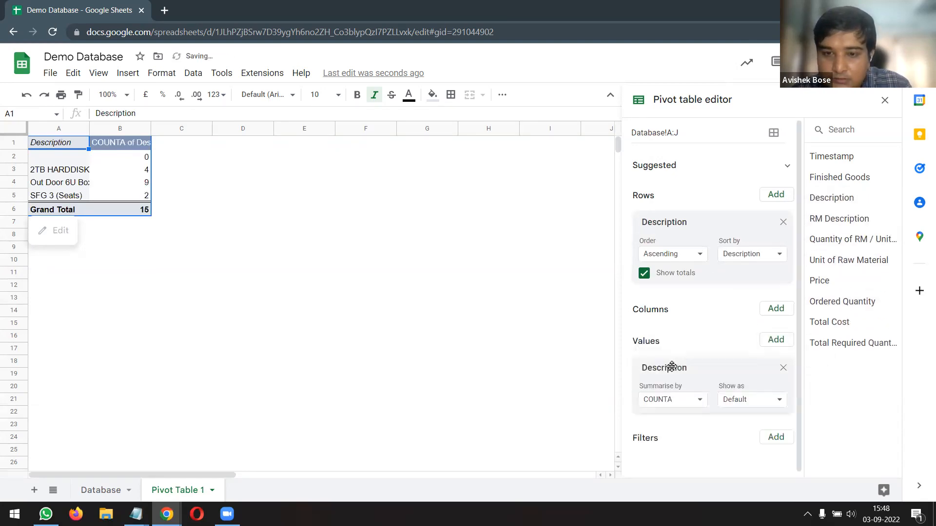
Fit the widths of columns A and B on the pivot table sheet to their contents
{"action": "left_click_drag", "start_coordinate": [86, 129], "coordinate": [144, 129]}
{"action": "right_click", "coordinate": [88, 126]}
{"action": "left_click", "coordinate": [88, 126]}
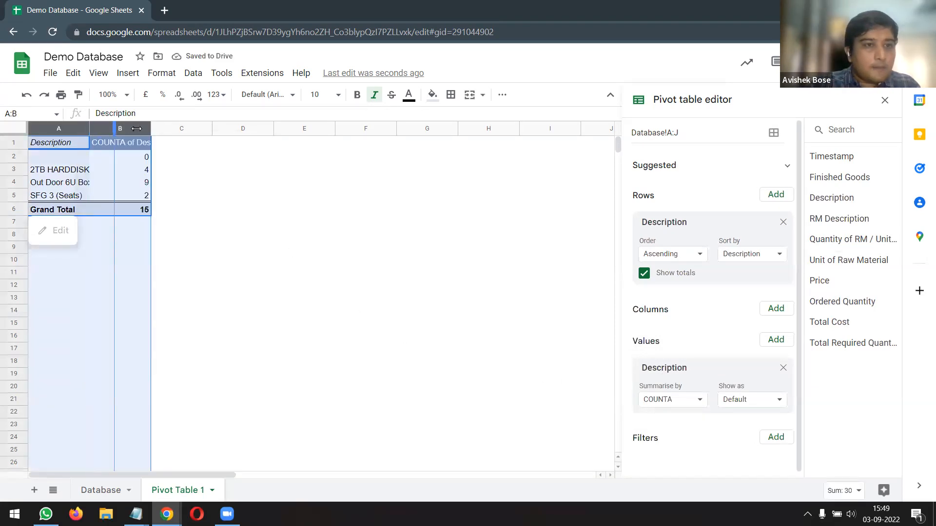
{"action": "left_click_drag", "start_coordinate": [88, 126], "coordinate": [138, 129]}
{"action": "left_click", "coordinate": [92, 170]}
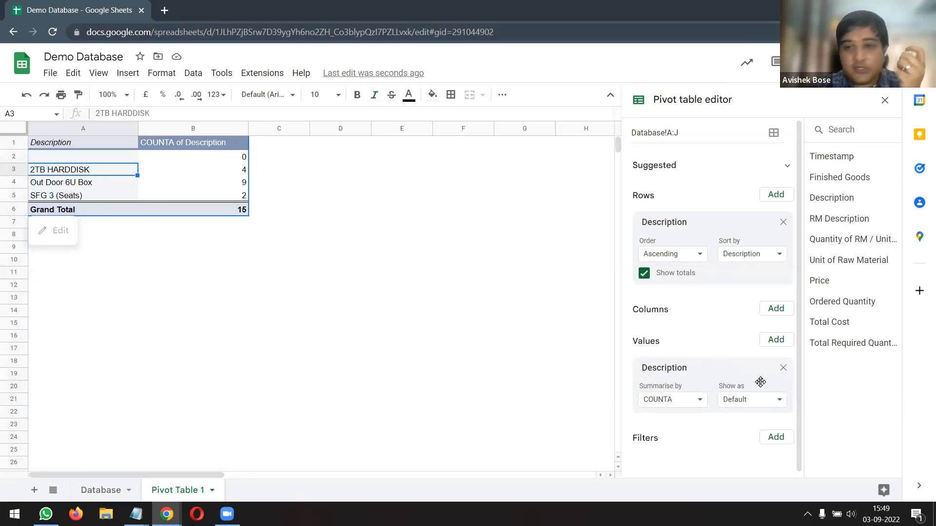
Replace the pivot table's Description value with the SUM of Ordered Quantity, check the totals per description, and close the pivot table editor
{"action": "left_click", "coordinate": [783, 368]}
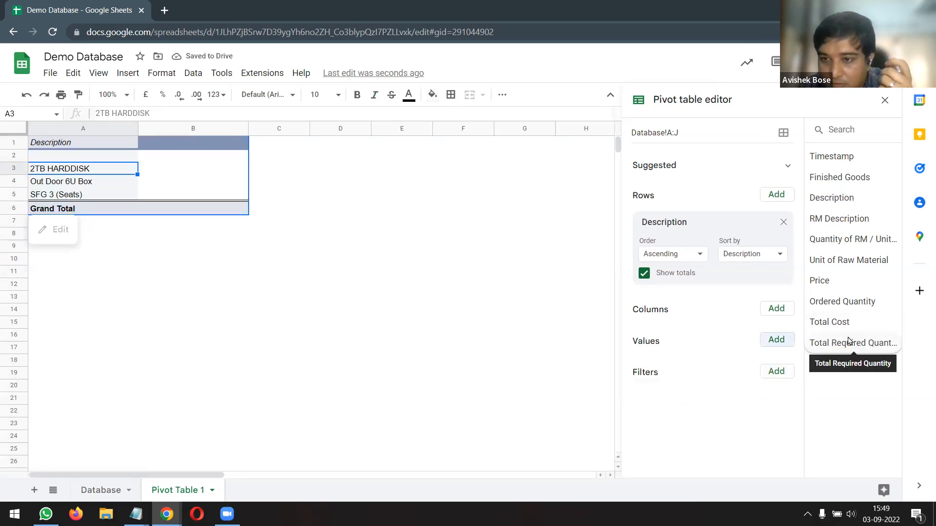
{"action": "mouse_move", "coordinate": [861, 345]}
{"action": "left_mouse_down"}
{"action": "mouse_move", "coordinate": [830, 359]}
{"action": "mouse_move", "coordinate": [792, 354]}
{"action": "mouse_move", "coordinate": [852, 353]}
{"action": "left_mouse_up"}
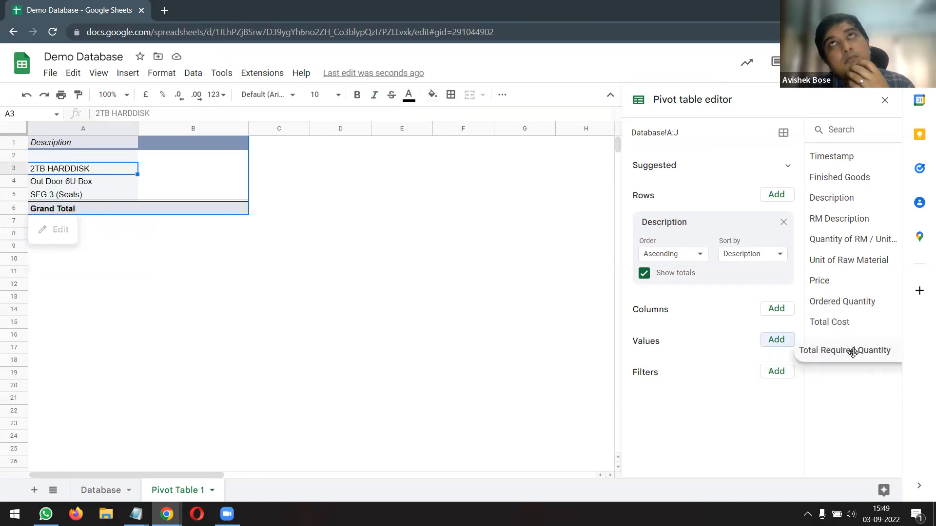
{"action": "left_click_drag", "start_coordinate": [853, 352], "coordinate": [857, 346]}
{"action": "left_click_drag", "start_coordinate": [854, 305], "coordinate": [701, 362]}
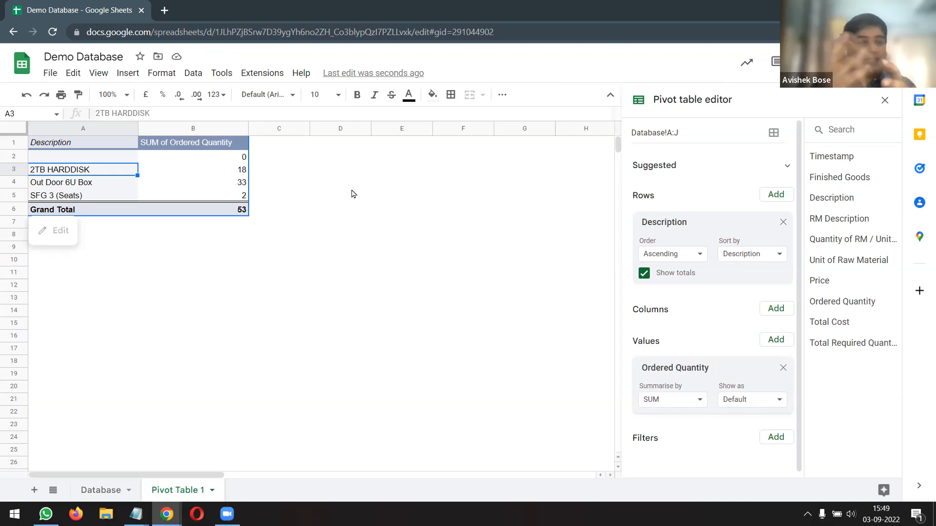
{"action": "left_click", "coordinate": [379, 221]}
{"action": "left_click_drag", "start_coordinate": [113, 178], "coordinate": [218, 193]}
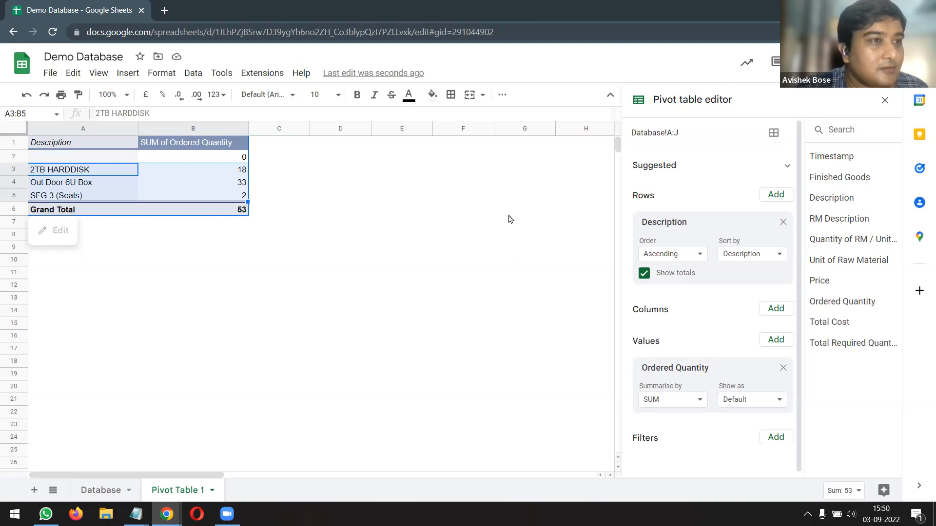
{"action": "left_click", "coordinate": [423, 274]}
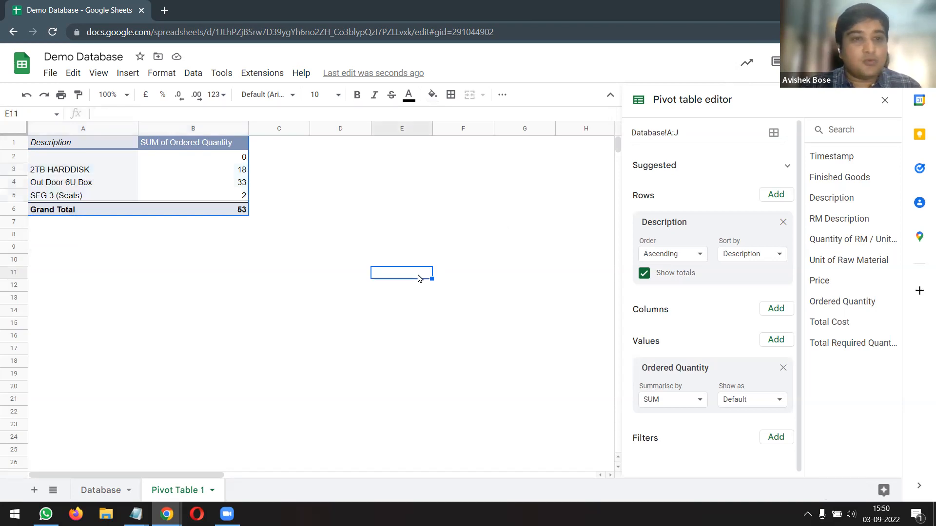
{"action": "left_click", "coordinate": [885, 102]}
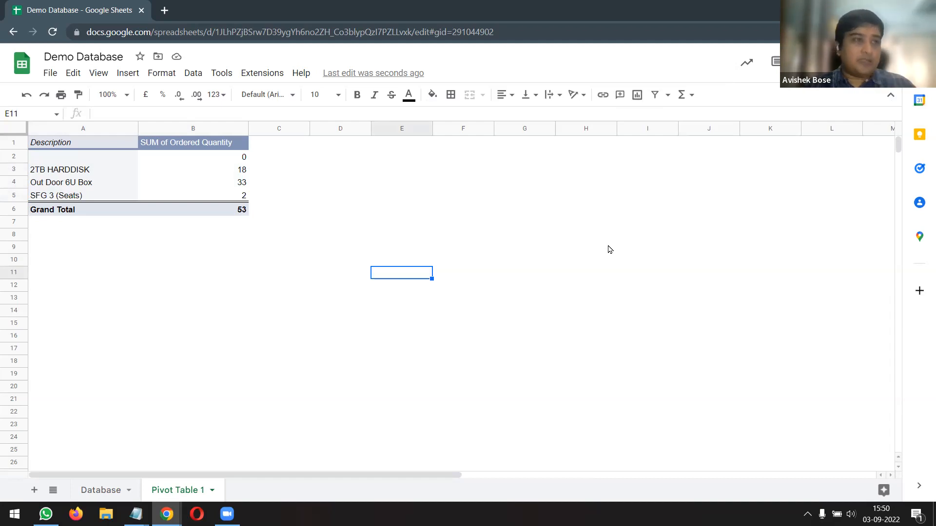
Return to the Database sheet's first column and merge the Demo Database tab into the maximized window holding Price List and Data Posting
{"action": "left_click", "coordinate": [109, 489]}
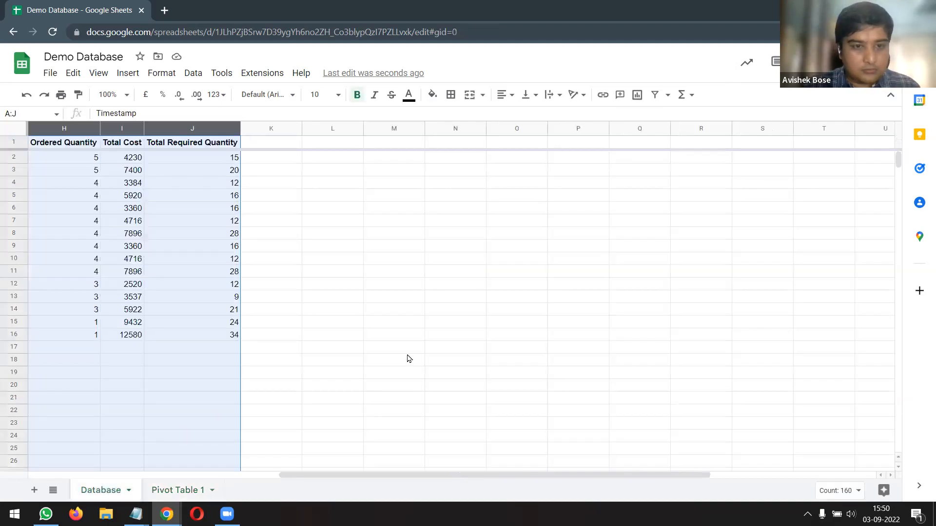
{"action": "left_click", "coordinate": [307, 372]}
{"action": "left_click_drag", "start_coordinate": [330, 478], "coordinate": [5, 464]}
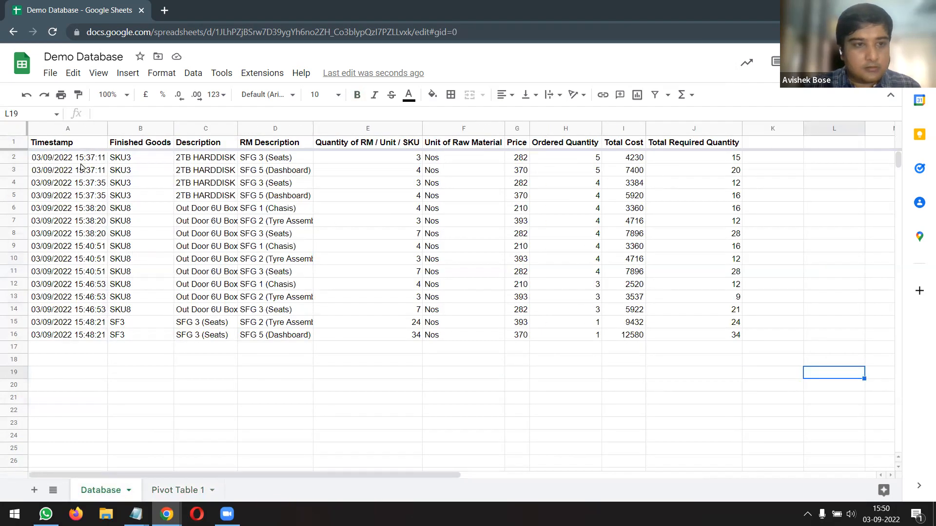
{"action": "left_click", "coordinate": [71, 145]}
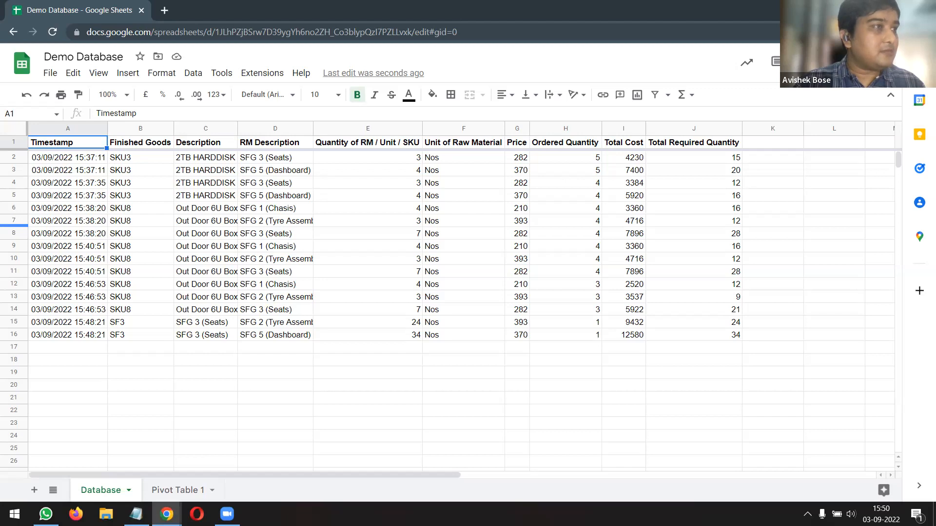
{"action": "left_click_drag", "start_coordinate": [79, 11], "coordinate": [243, 16]}
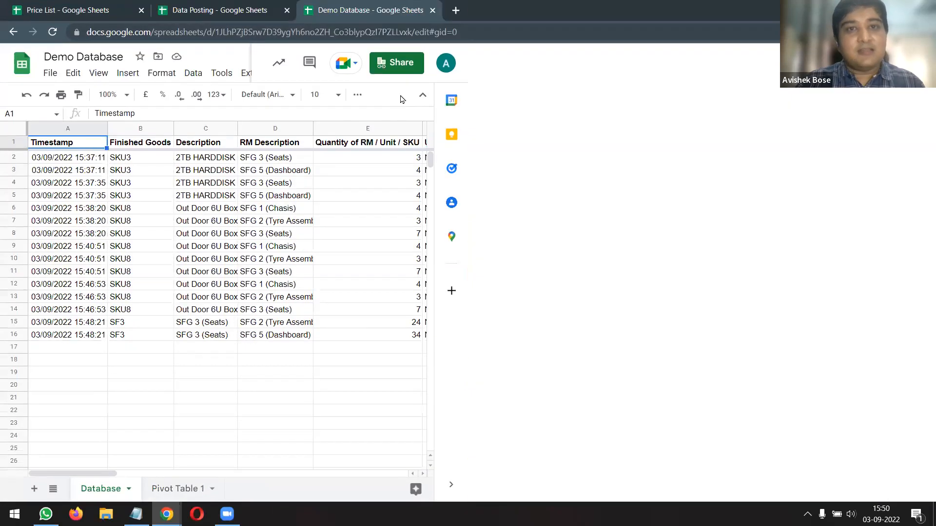
{"action": "left_click", "coordinate": [426, 5]}
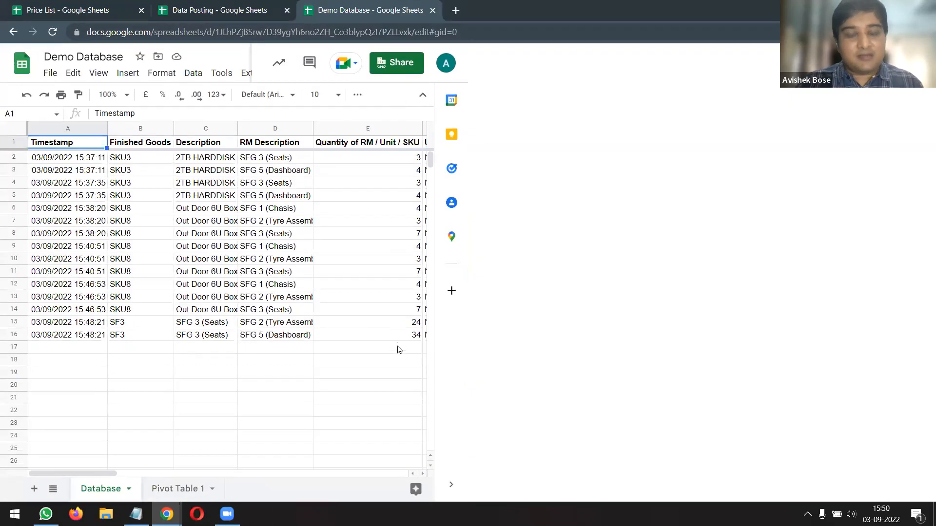
Look through the Data Posting, Demo Database and Price List spreadsheets, ending at the posting sheet's product selection area
{"action": "left_click", "coordinate": [225, 12]}
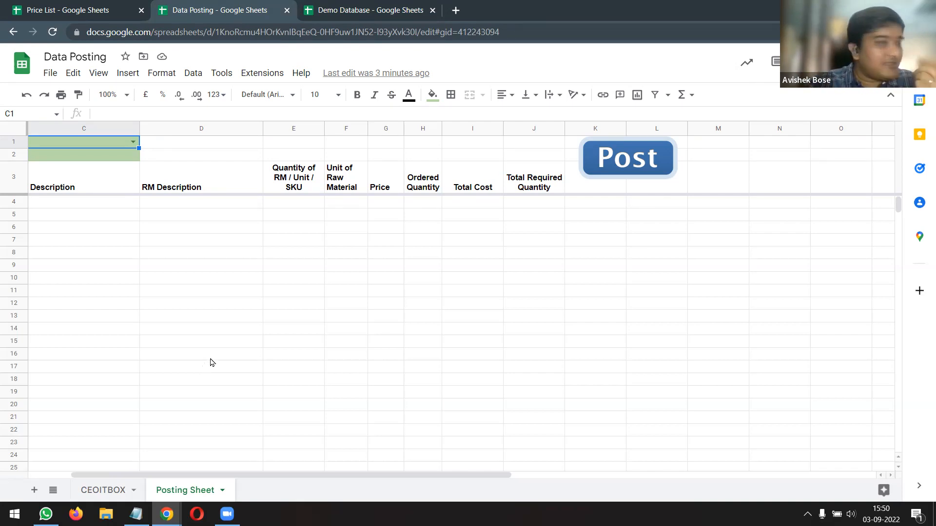
{"action": "left_click", "coordinate": [381, 8]}
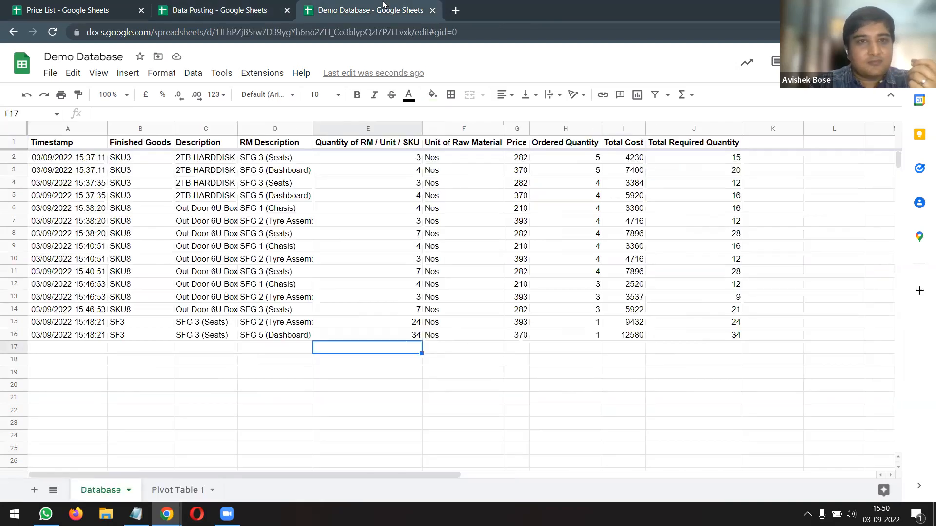
{"action": "left_click", "coordinate": [84, 14]}
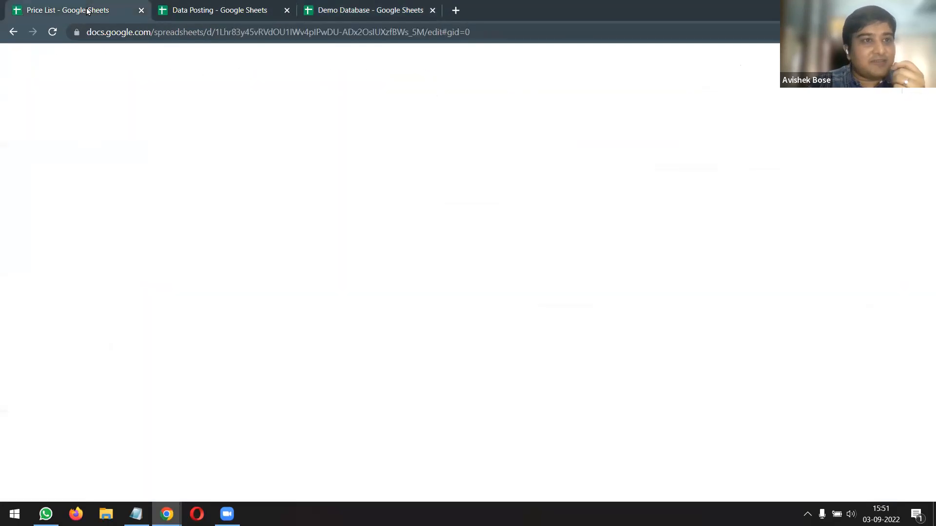
{"action": "left_click", "coordinate": [886, 101]}
{"action": "left_click", "coordinate": [245, 13]}
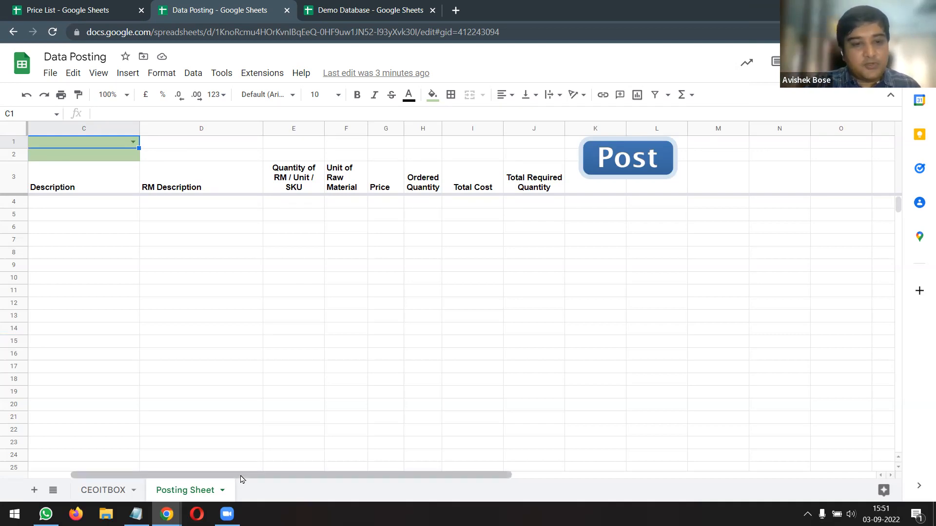
{"action": "scroll", "coordinate": [241, 480], "scroll_direction": "left", "scroll_amount": 2}
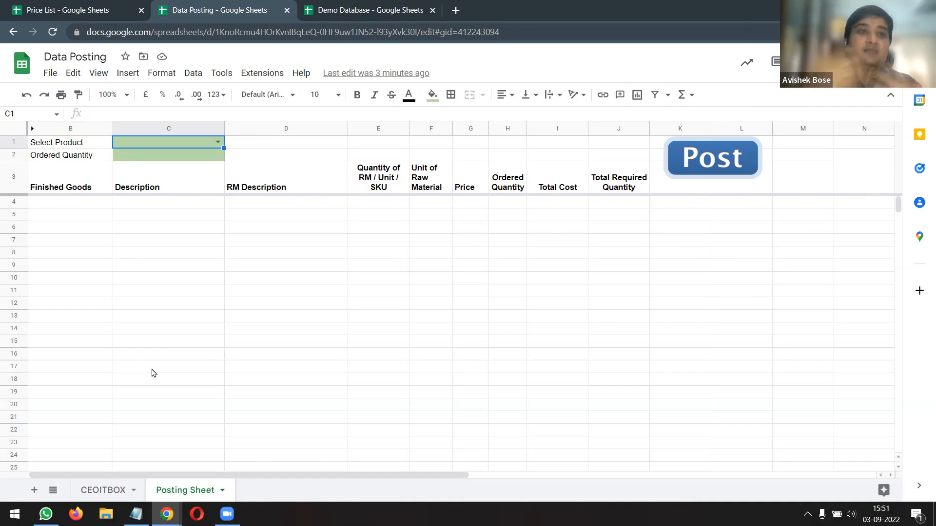
Freeze the header row of the Price Master sheet in Price List and copy the Price header's formatting to the Date header
{"action": "key", "text": "ctrl+shift+Tab"}
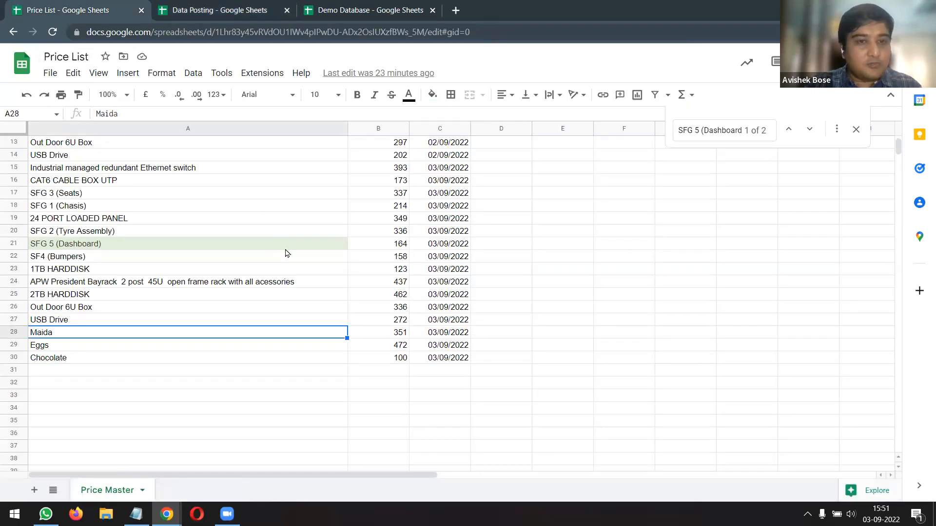
{"action": "scroll", "coordinate": [285, 254], "scroll_direction": "up", "scroll_amount": 5}
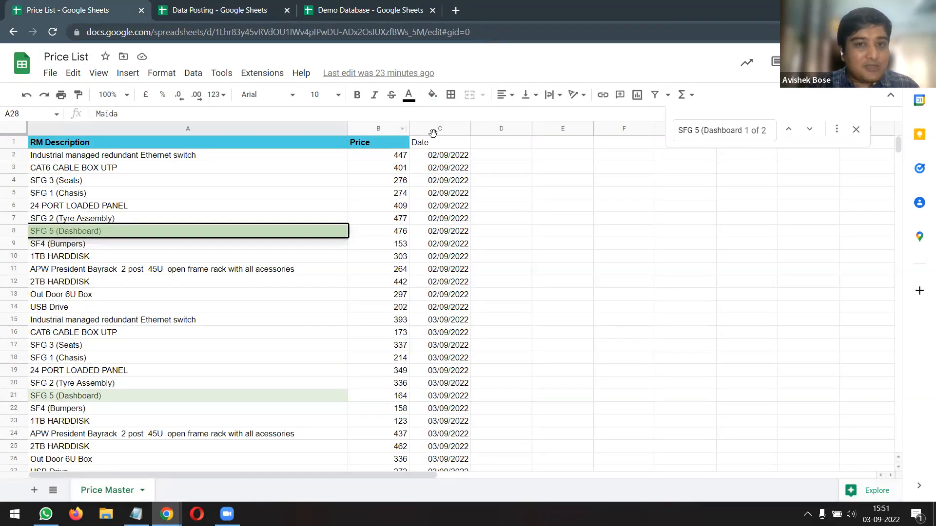
{"action": "left_click_drag", "start_coordinate": [435, 134], "coordinate": [437, 150]}
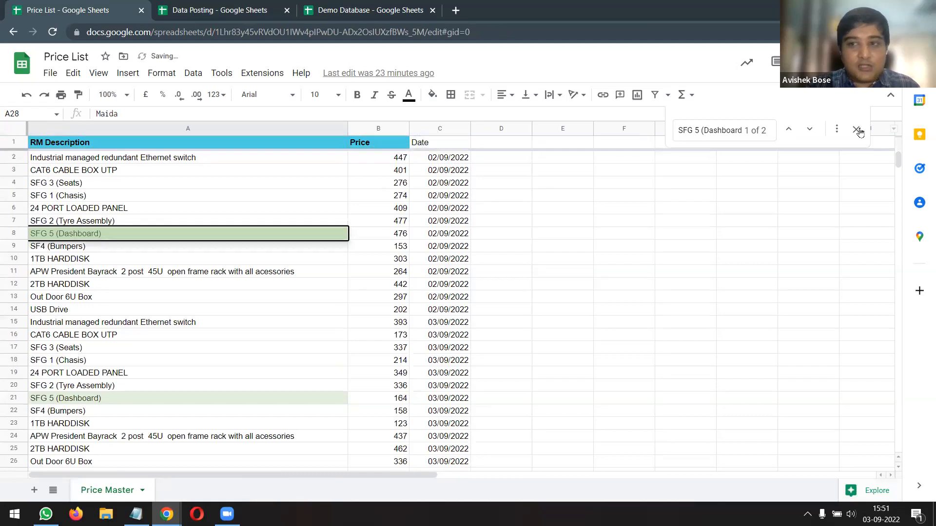
{"action": "left_click", "coordinate": [385, 146]}
{"action": "left_click", "coordinate": [78, 94]}
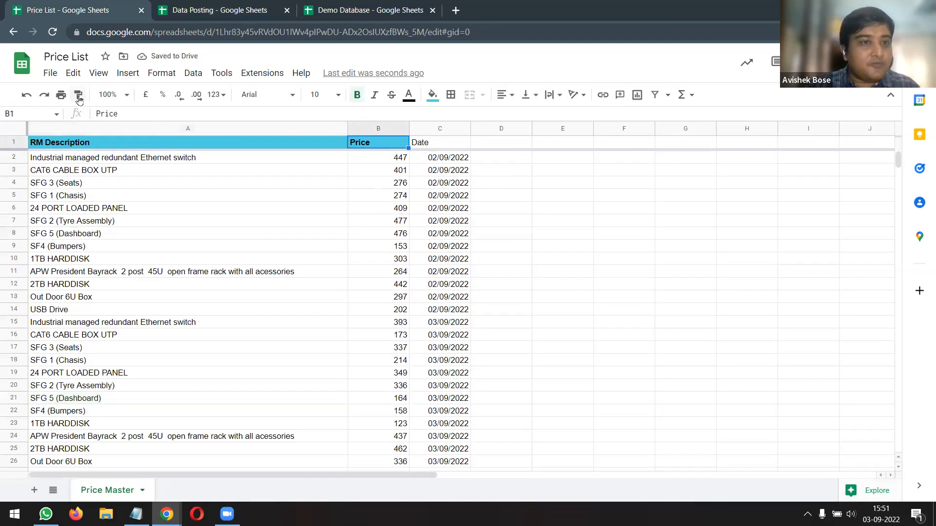
{"action": "left_click", "coordinate": [444, 142]}
Unhide the Sorted Price sheet in Price List and examine the latest prices in its Price column
{"action": "scroll", "coordinate": [400, 218], "scroll_direction": "down", "scroll_amount": 6}
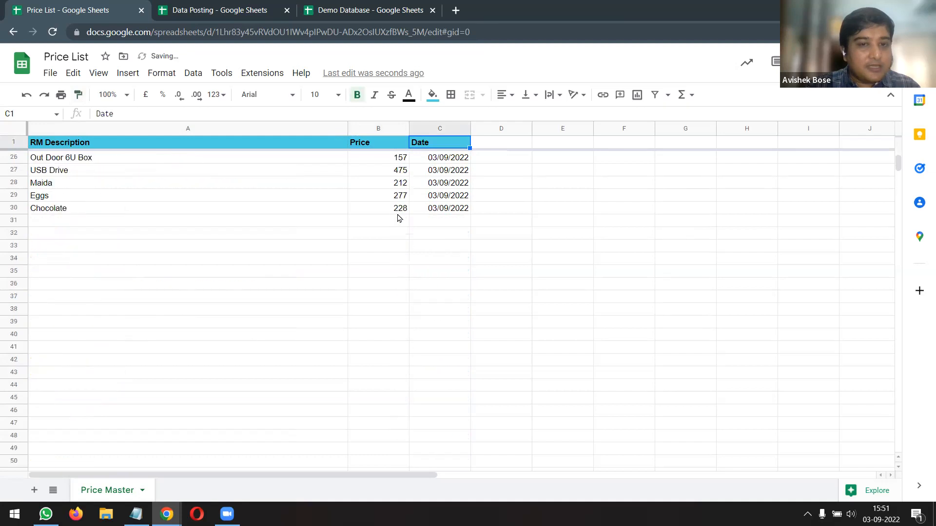
{"action": "scroll", "coordinate": [400, 219], "scroll_direction": "up", "scroll_amount": 2}
{"action": "left_click", "coordinate": [53, 490]}
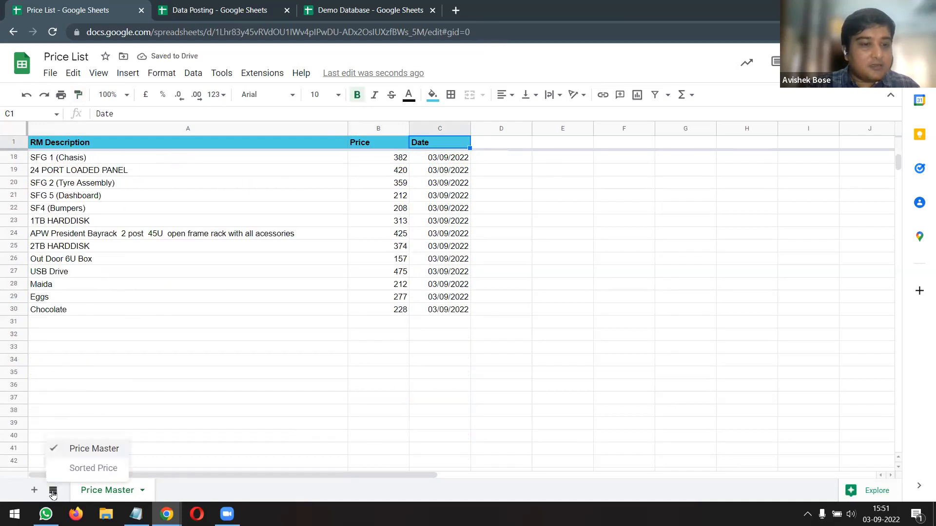
{"action": "left_click", "coordinate": [94, 468]}
{"action": "left_click_drag", "start_coordinate": [283, 160], "coordinate": [284, 245]}
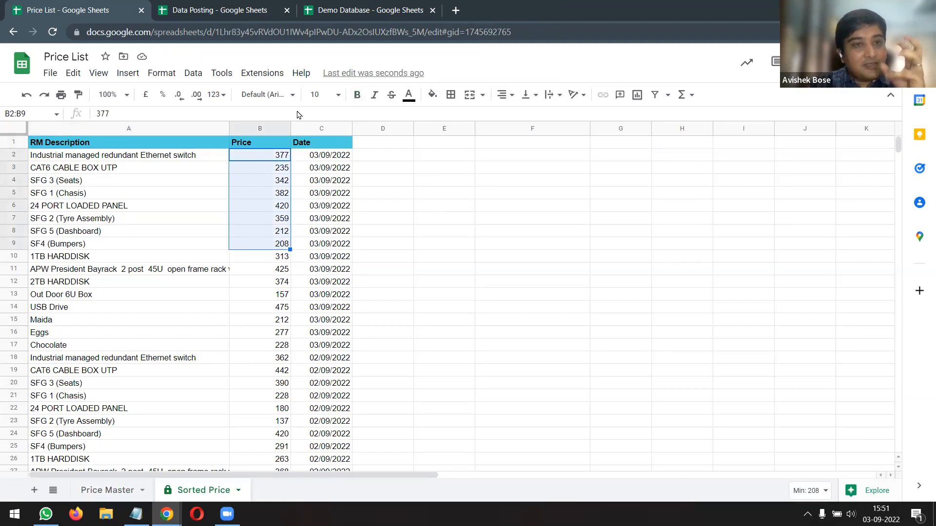
Switch to Data Posting and inspect the array formulas in the Price, Ordered Quantity, Total Cost and Total Required Quantity columns
{"action": "left_click", "coordinate": [247, 11]}
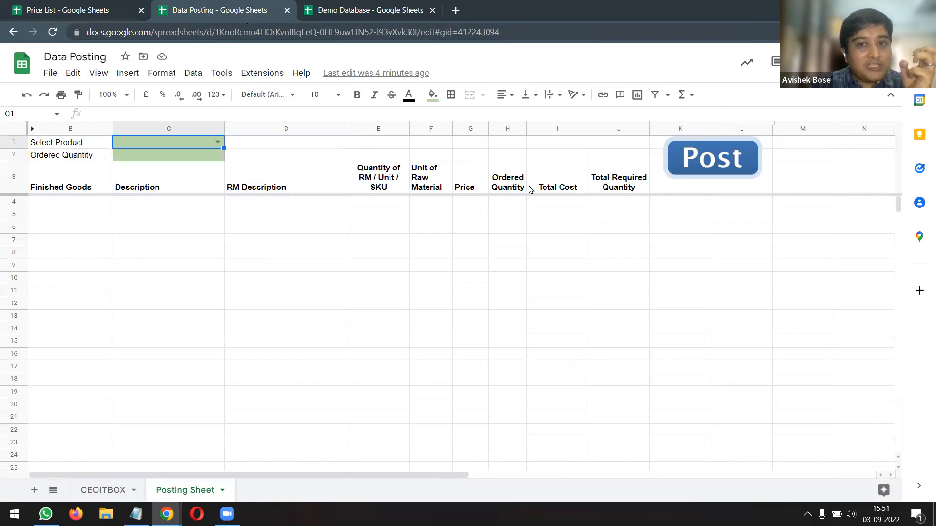
{"action": "left_click", "coordinate": [467, 190]}
{"action": "left_click", "coordinate": [471, 206]}
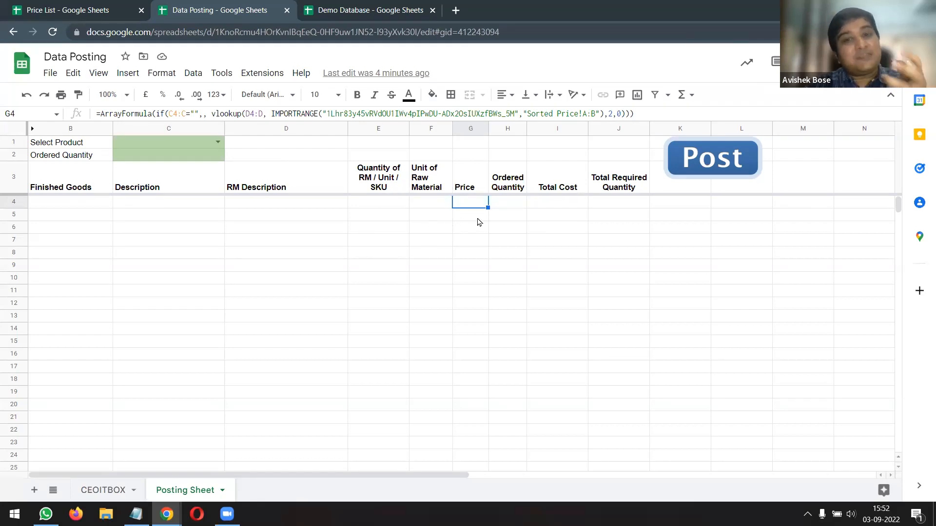
{"action": "left_click_drag", "start_coordinate": [505, 204], "coordinate": [511, 271]}
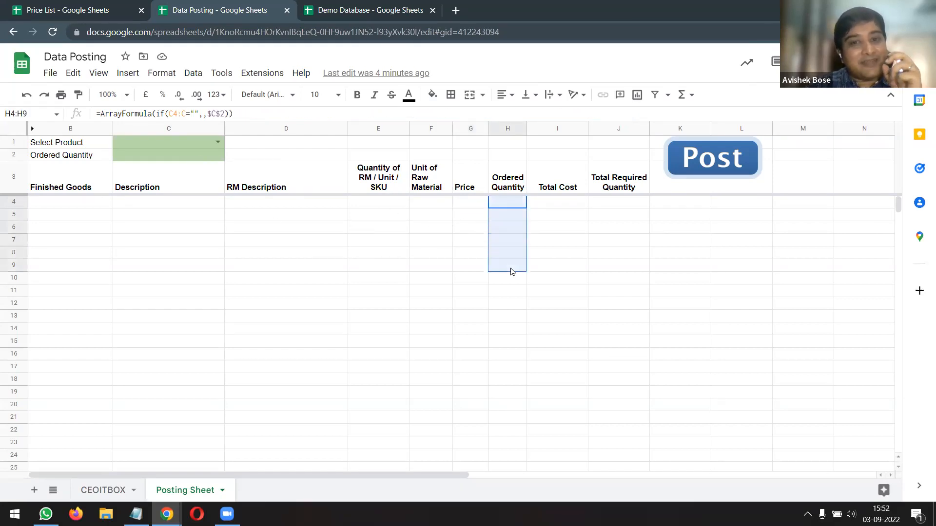
{"action": "left_click_drag", "start_coordinate": [561, 205], "coordinate": [568, 254]}
{"action": "left_click_drag", "start_coordinate": [634, 204], "coordinate": [631, 251]}
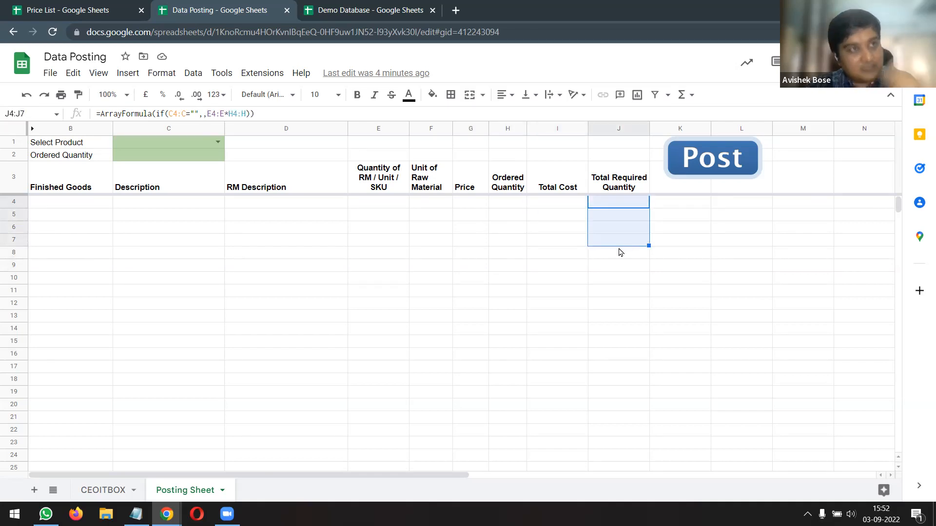
Choose Chocolate Cake as the product in the posting sheet, set its ordered quantity to 1, and inspect the Price lookup formula
{"action": "left_click", "coordinate": [218, 142]}
{"action": "left_click", "coordinate": [191, 160]}
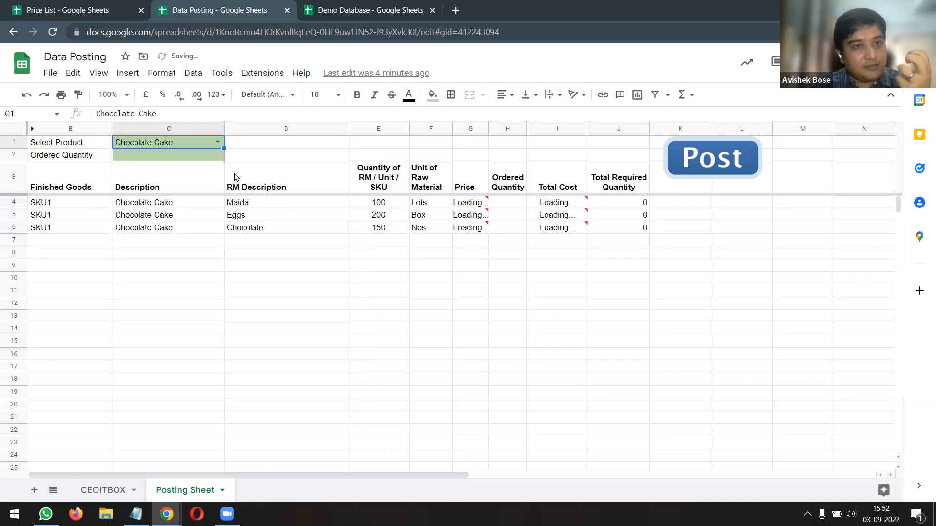
{"action": "left_click", "coordinate": [205, 160]}
{"action": "type", "text": "1"}
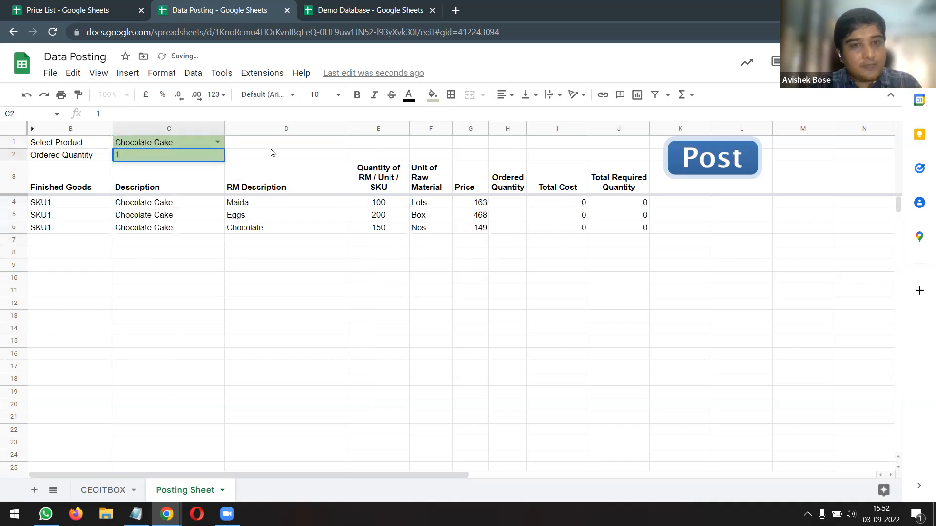
{"action": "left_click", "coordinate": [293, 142]}
{"action": "left_click", "coordinate": [471, 206]}
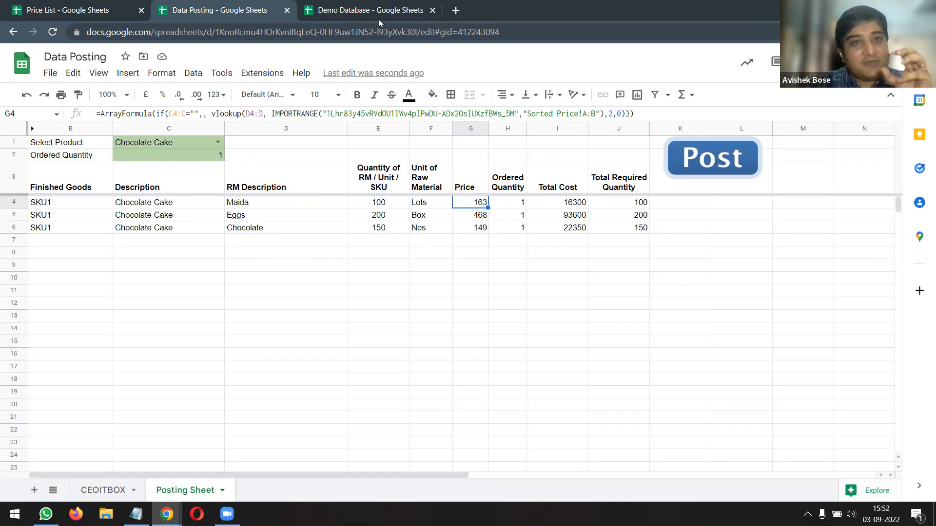
Check the Demo Database before posting, and post the Chocolate Cake rows with the Post image
{"action": "key", "text": "ctrl+Tab"}
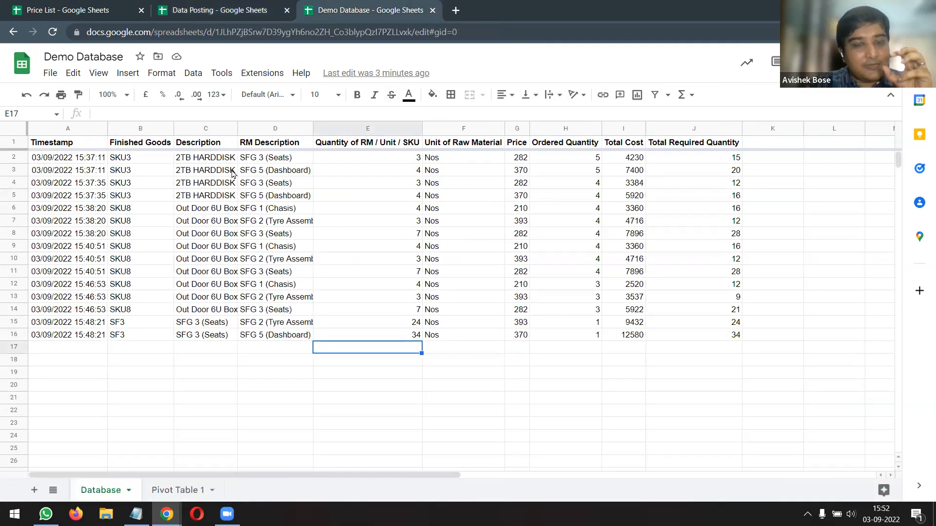
{"action": "left_click", "coordinate": [221, 10]}
{"action": "left_click", "coordinate": [700, 158]}
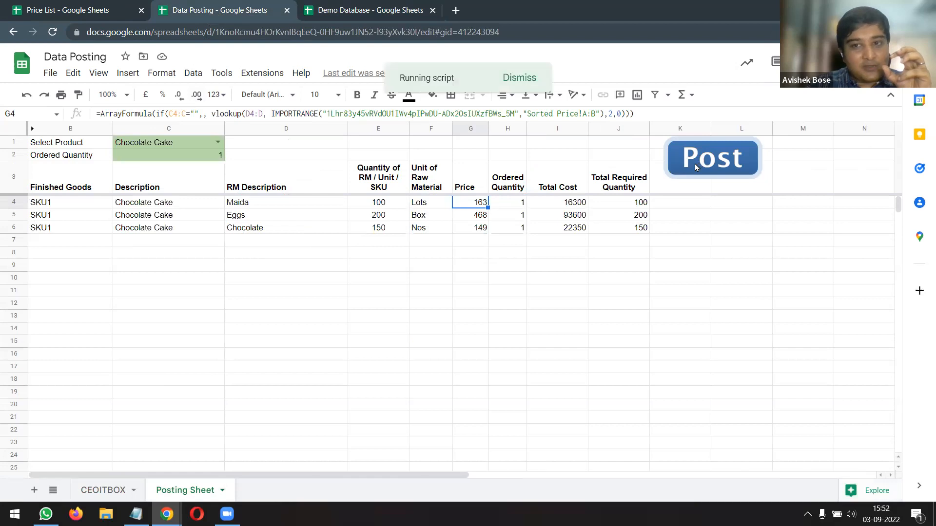
Check the prices of the newly posted Chocolate Cake rows in the Database sheet and view the summary on Pivot Table 1
{"action": "key", "text": "ctrl+Tab"}
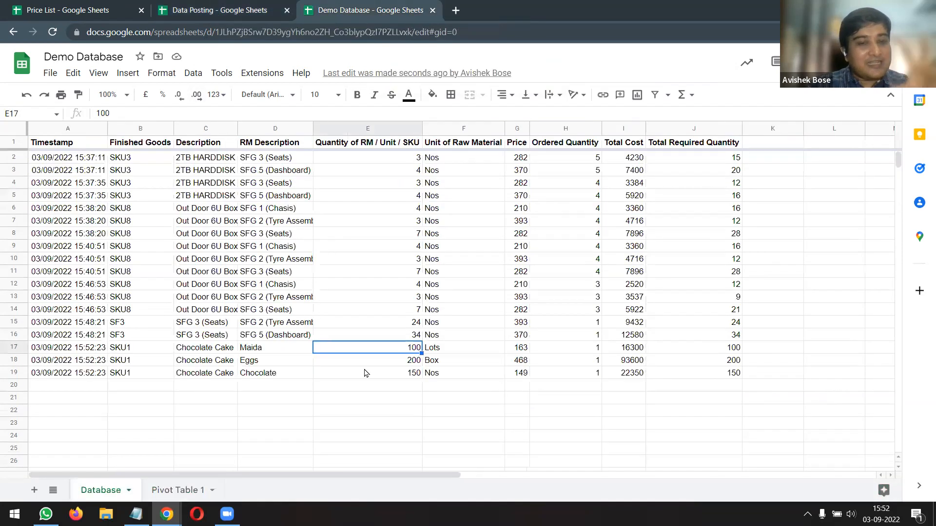
{"action": "left_click", "coordinate": [520, 352]}
{"action": "left_click", "coordinate": [521, 365]}
{"action": "left_click", "coordinate": [522, 375]}
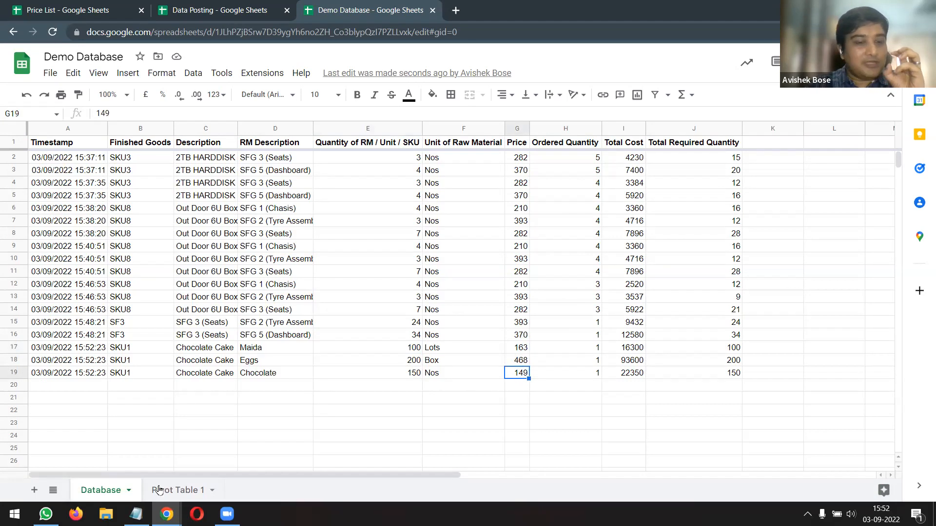
{"action": "left_click", "coordinate": [177, 492]}
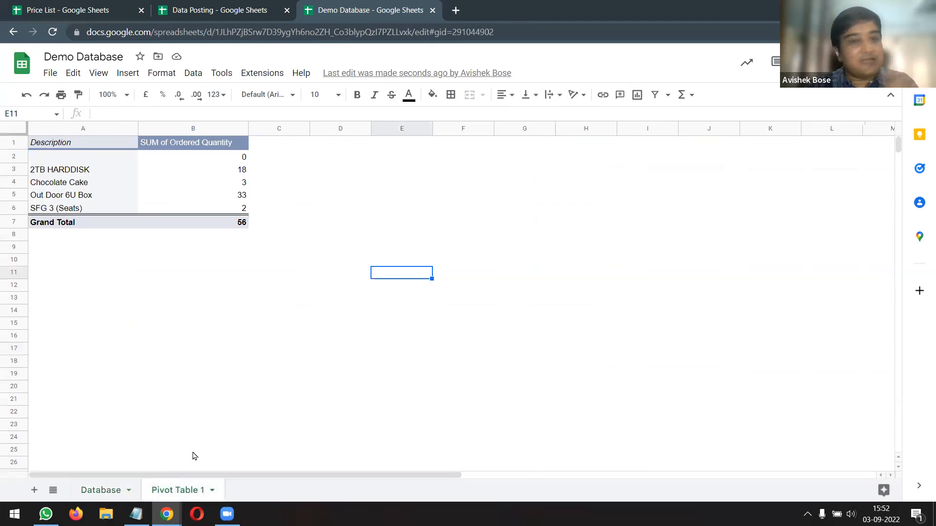